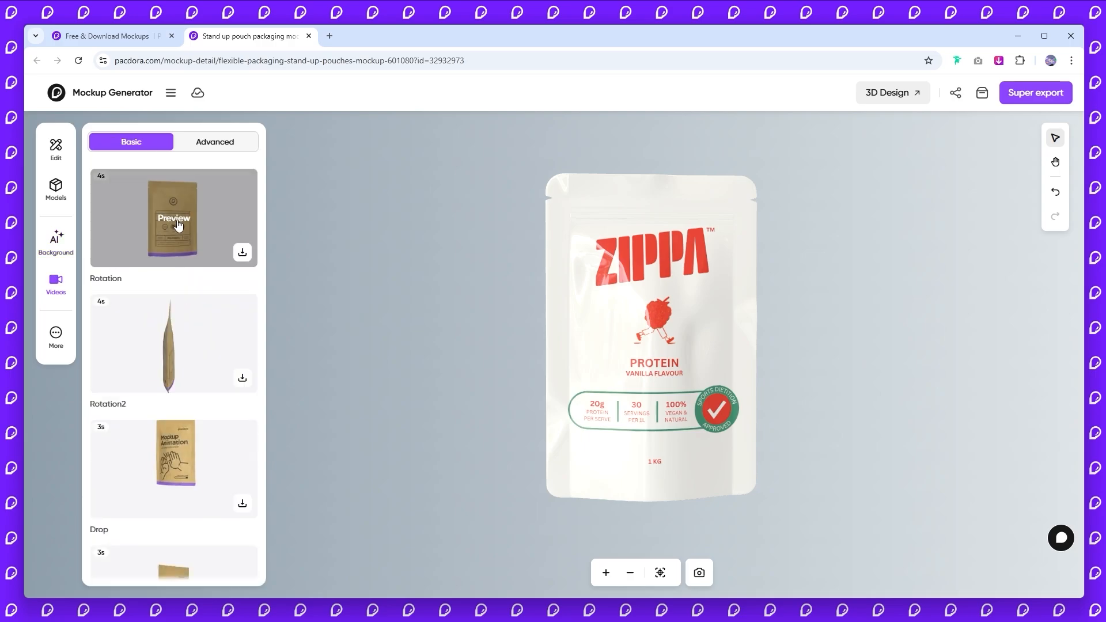
Preview the 4-second Rotation animation on the stand-up pouch mockup.
scroll(188, 407, "down", 5)
scroll(188, 407, "up", 5)
left_click(176, 229)
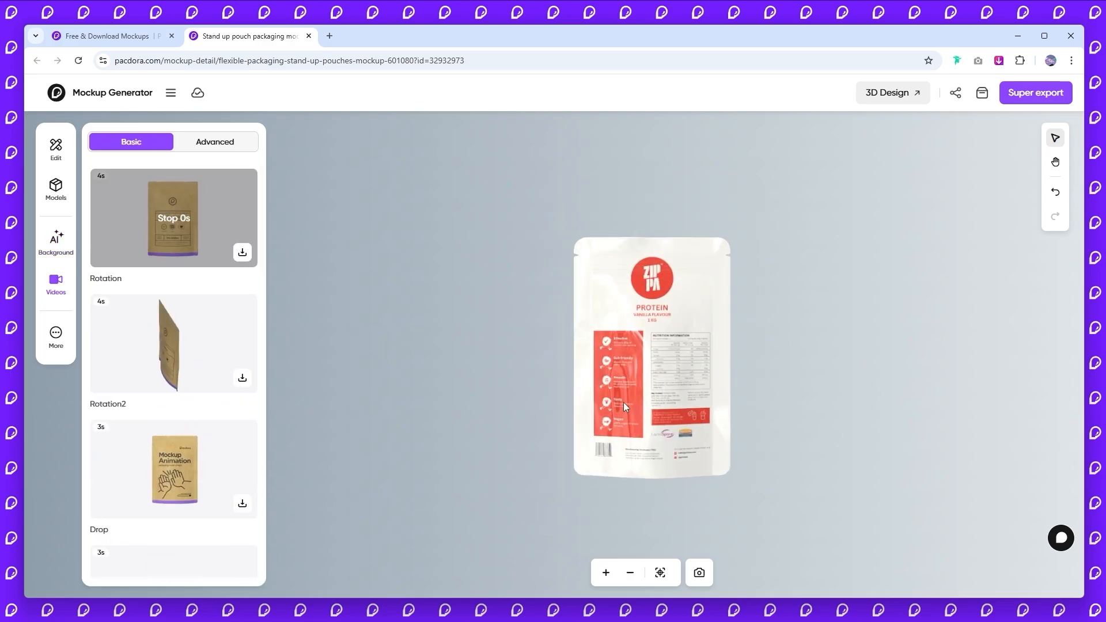
Open the Free 3D Modeling Software, search its model library for "mailer box" and add a kraft mailer box to the empty scene.
key("ctrl+w")
left_click(547, 222)
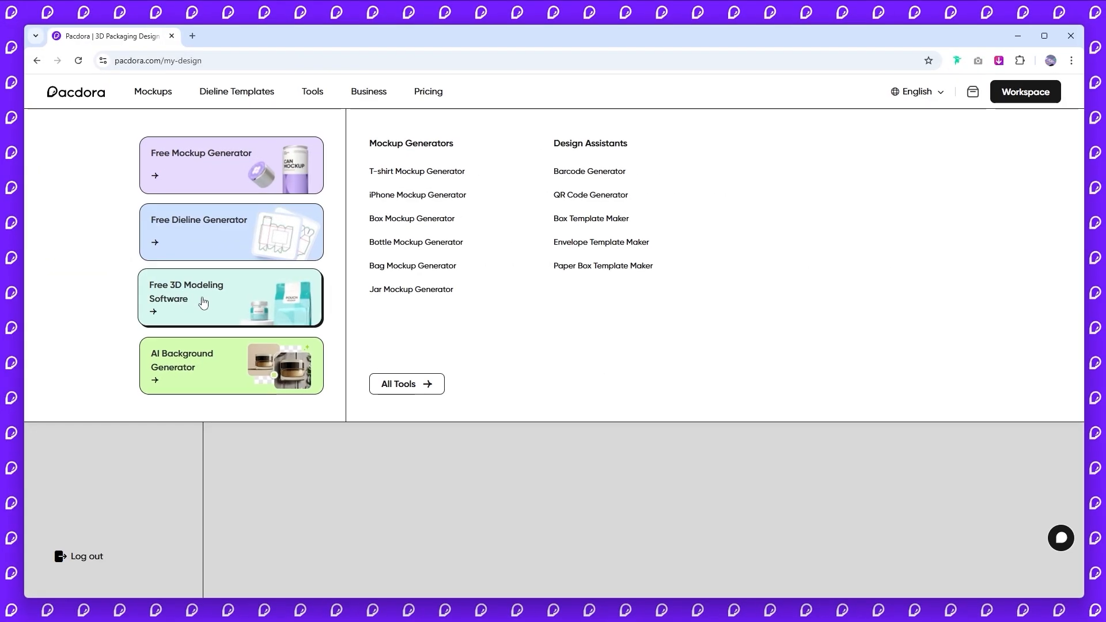
left_click(234, 301)
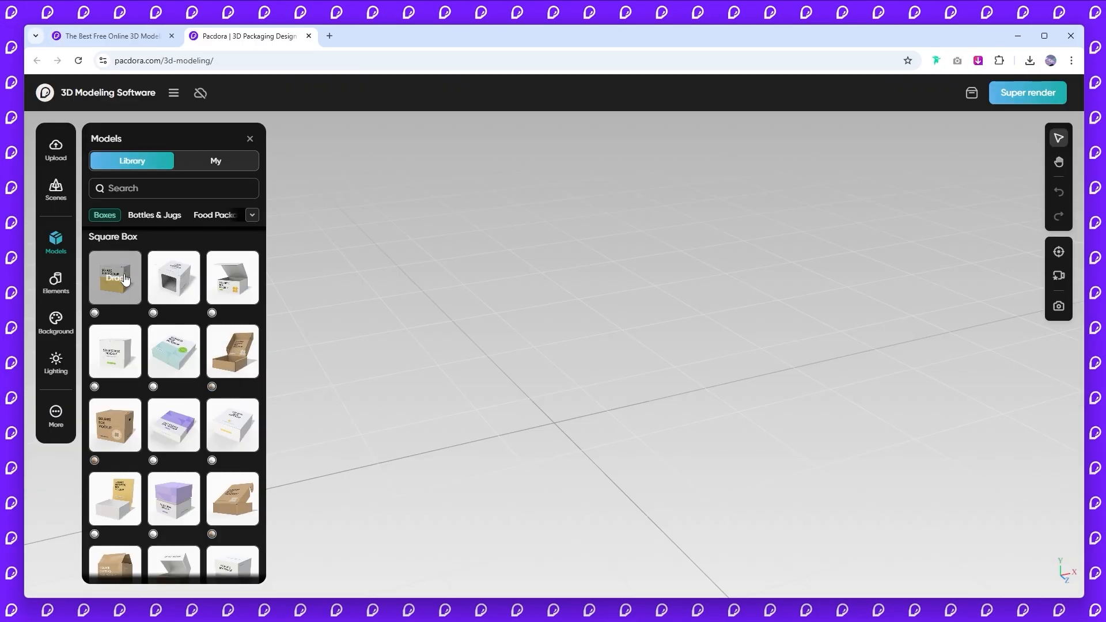
left_click(133, 190)
type("mailer")
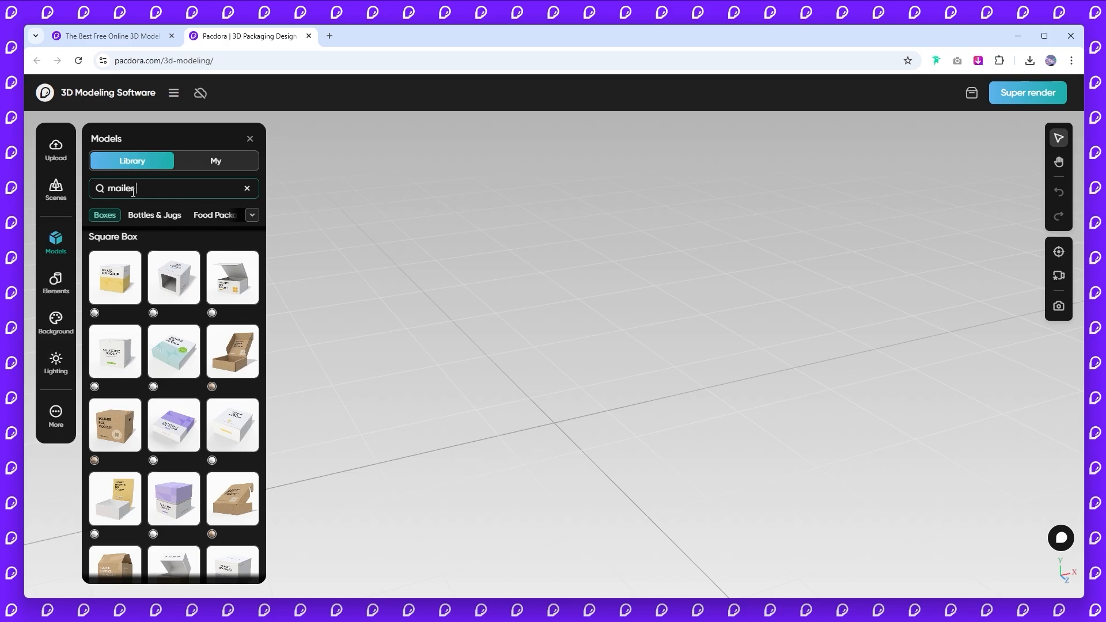
type(" box")
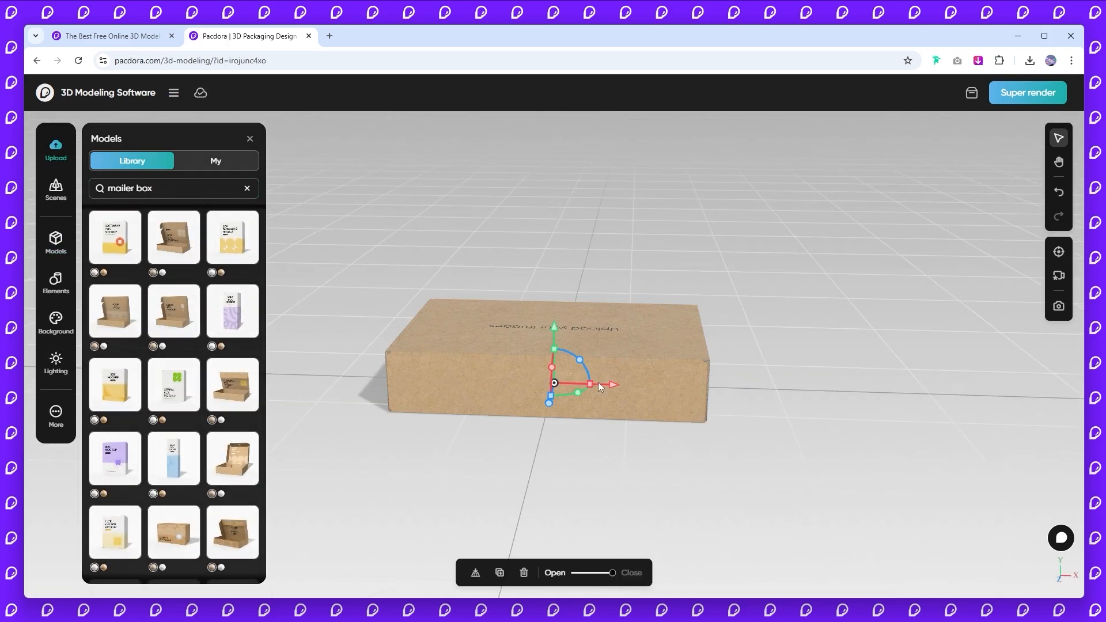
left_click(179, 229)
left_click(179, 277)
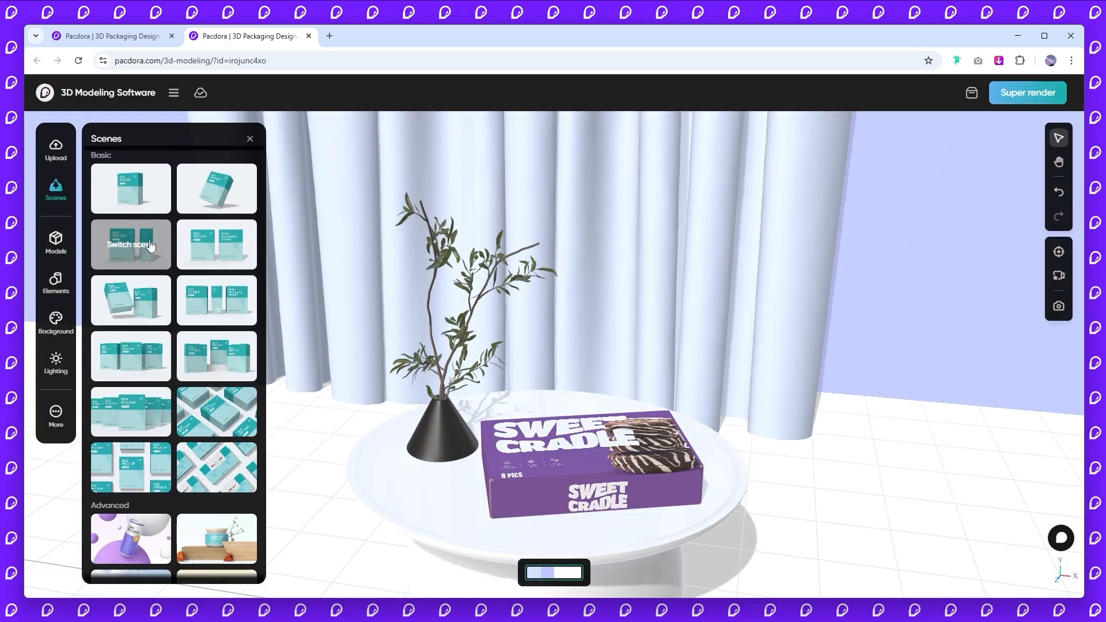
Switch the Sweet Cradle box to the advanced scene with dark curtains and a wooden table, and start a Super render.
scroll(248, 383, "down", 10)
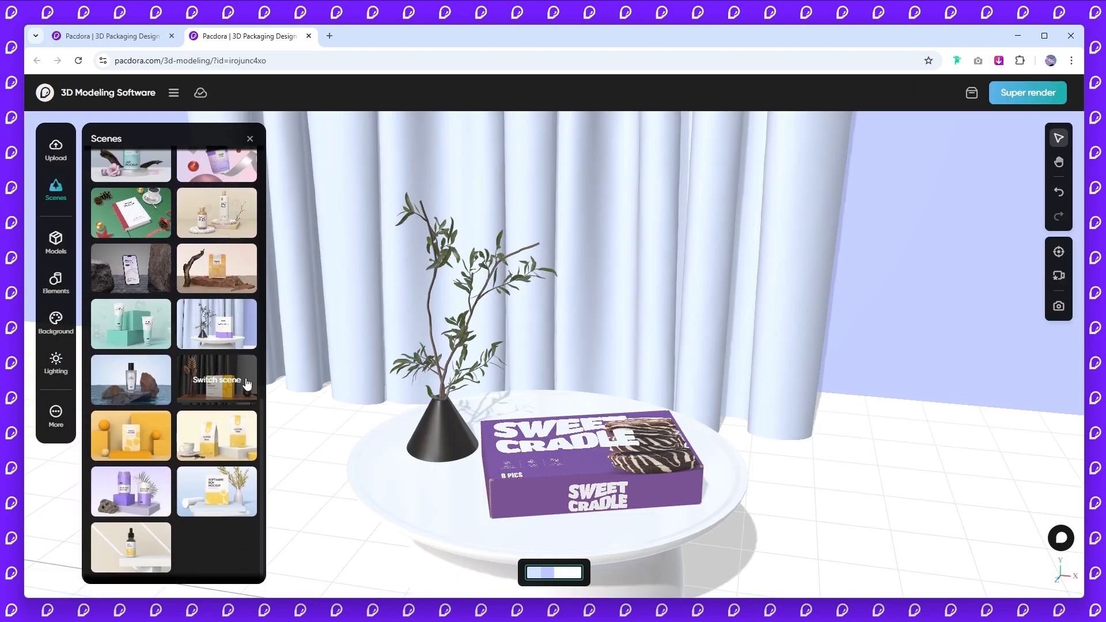
left_click(247, 383)
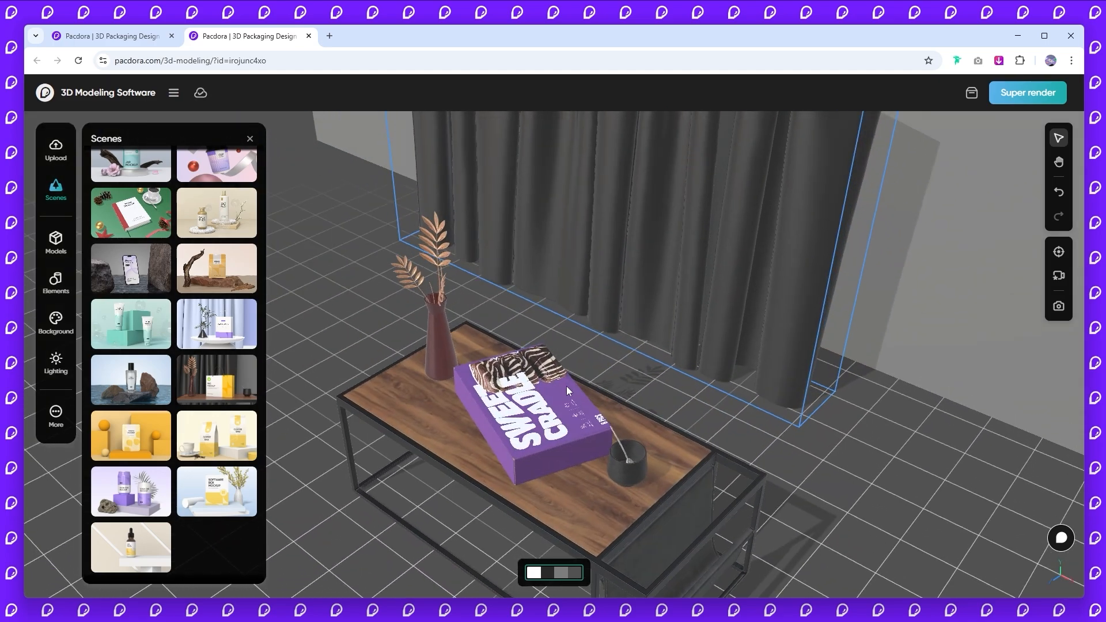
left_click(566, 386)
left_click_drag(570, 445, 568, 443)
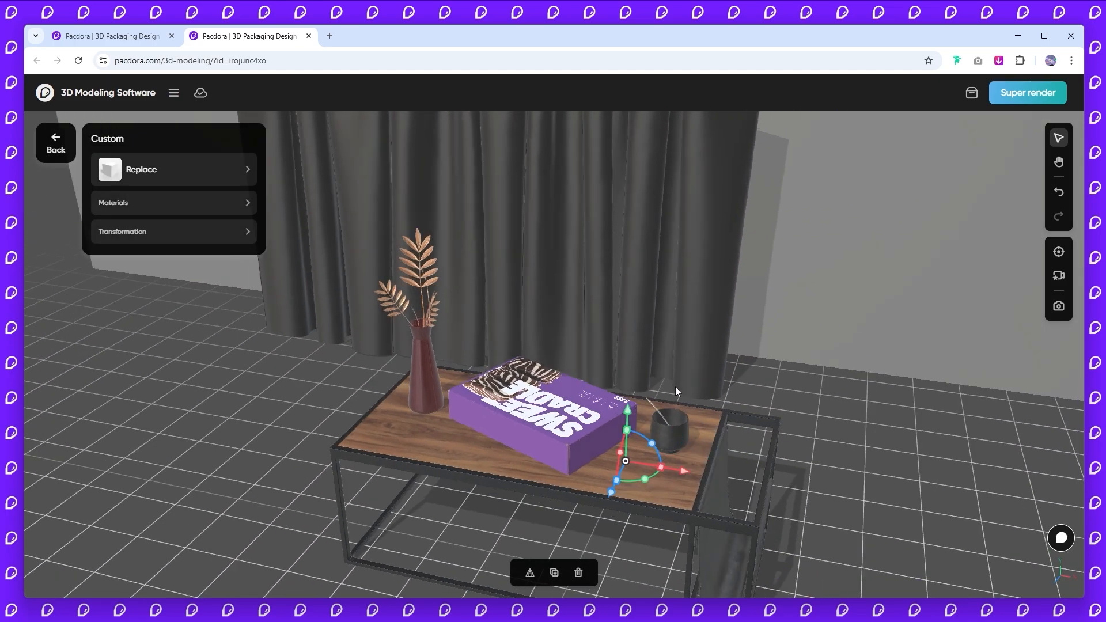
left_click(1028, 93)
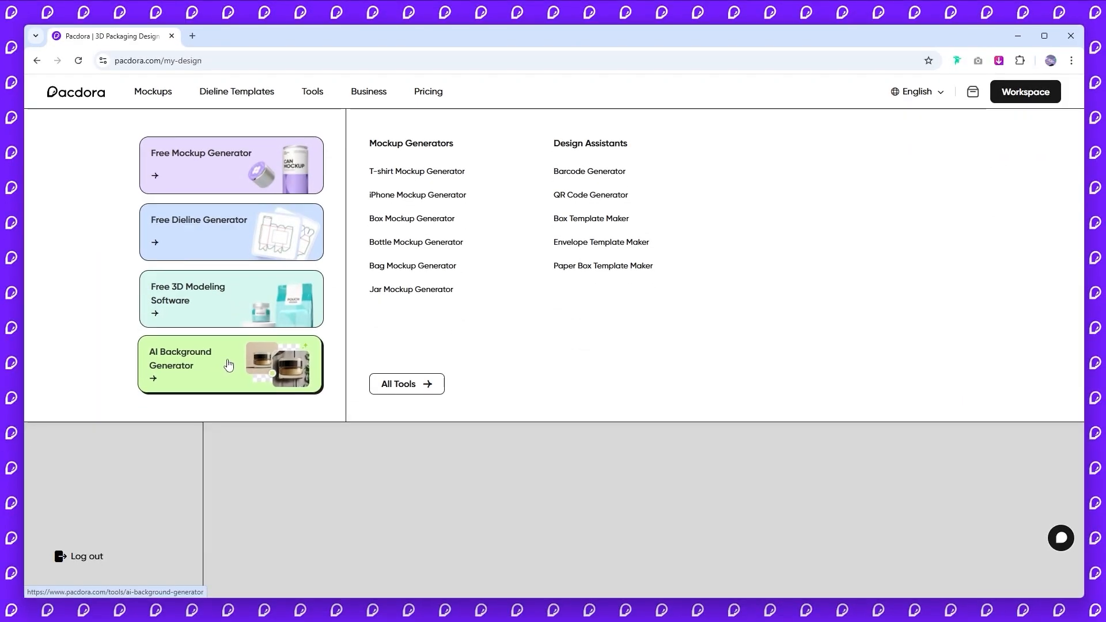
Open the AI Background Generator and upload the product image file 3.
left_click(228, 364)
scroll(634, 299, "down", 3)
left_click(751, 278)
left_click(285, 129)
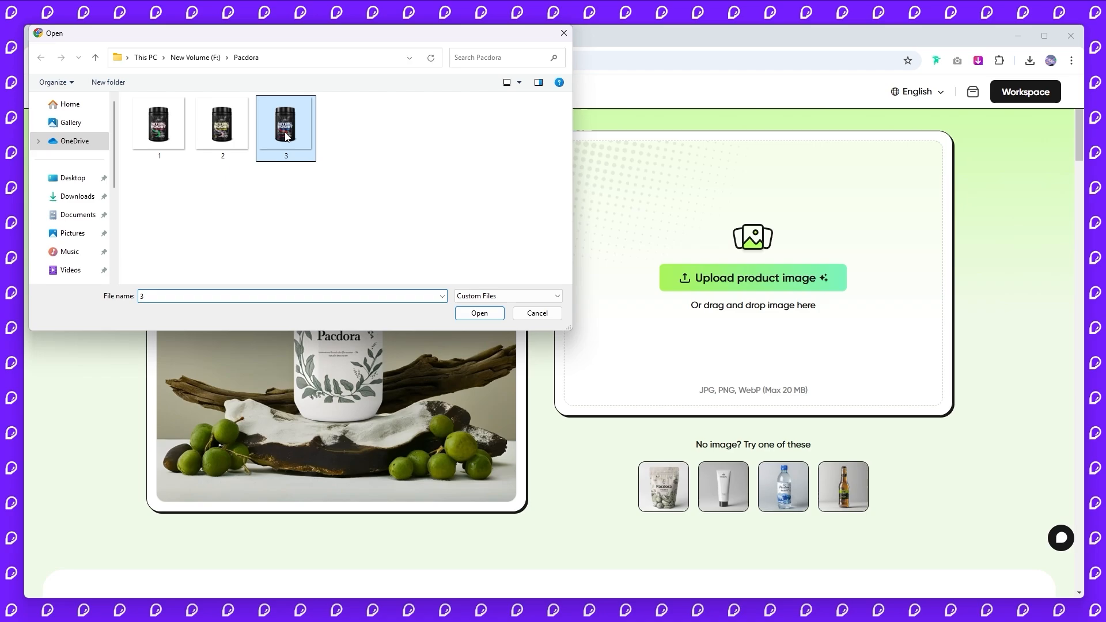
double_click(285, 129)
Generate night-landscape backgrounds from the Darkness category for the supplement jar and select the second result.
scroll(173, 299, "down", 4)
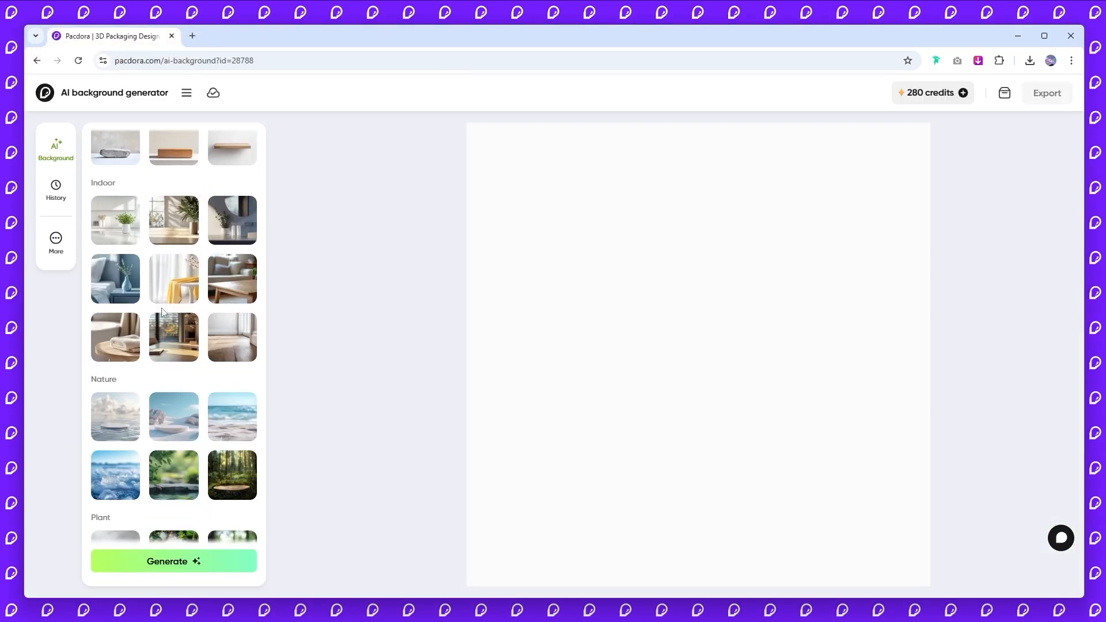
scroll(162, 313, "down", 15)
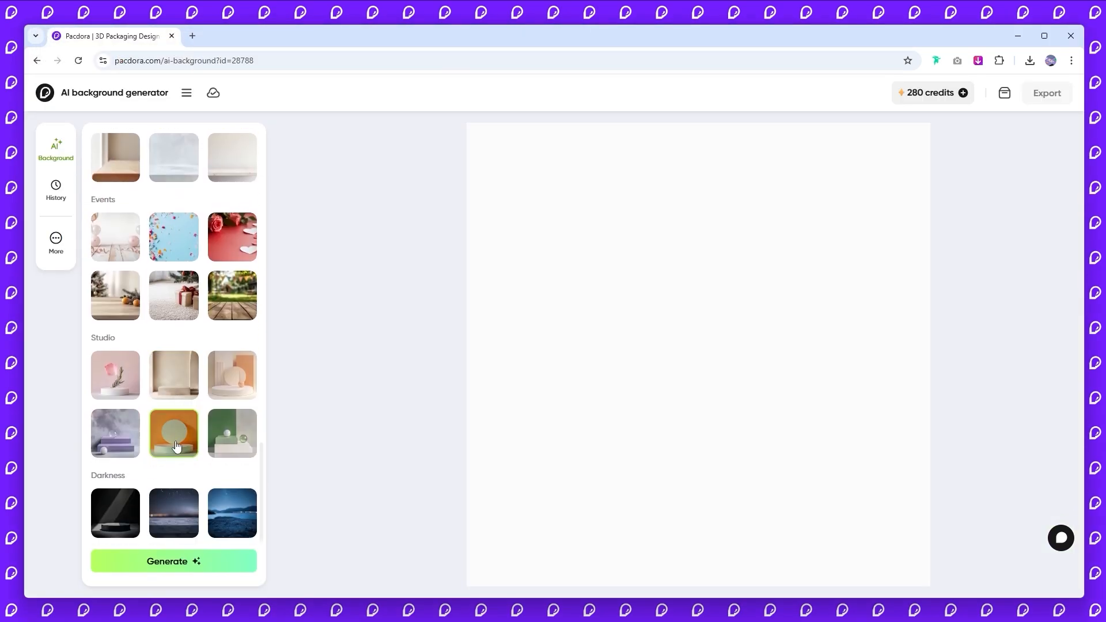
left_click(173, 561)
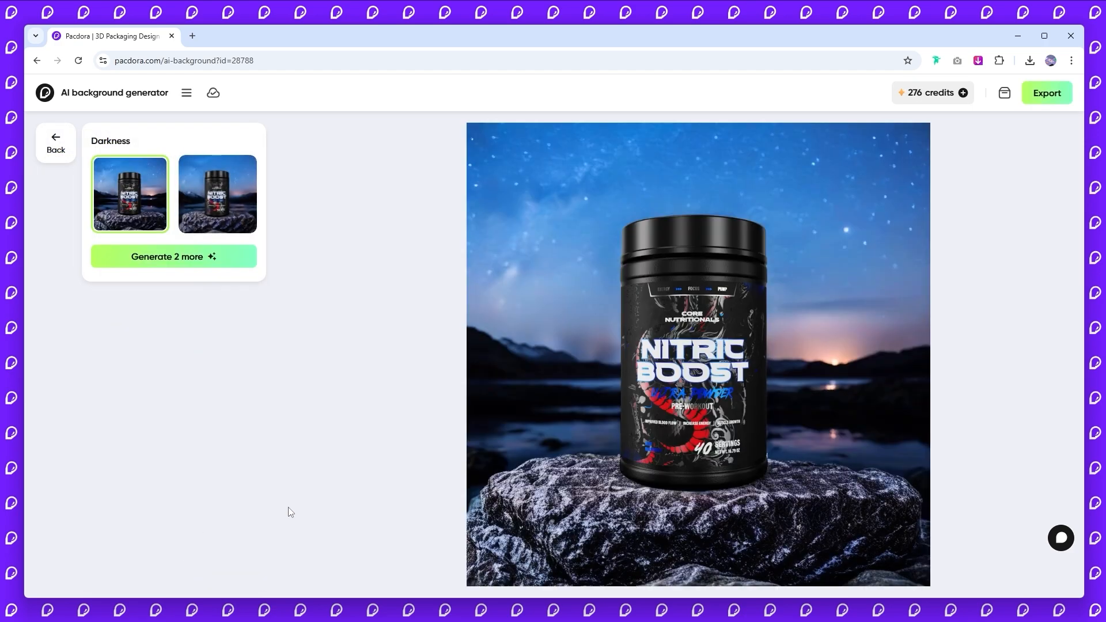
left_click(209, 194)
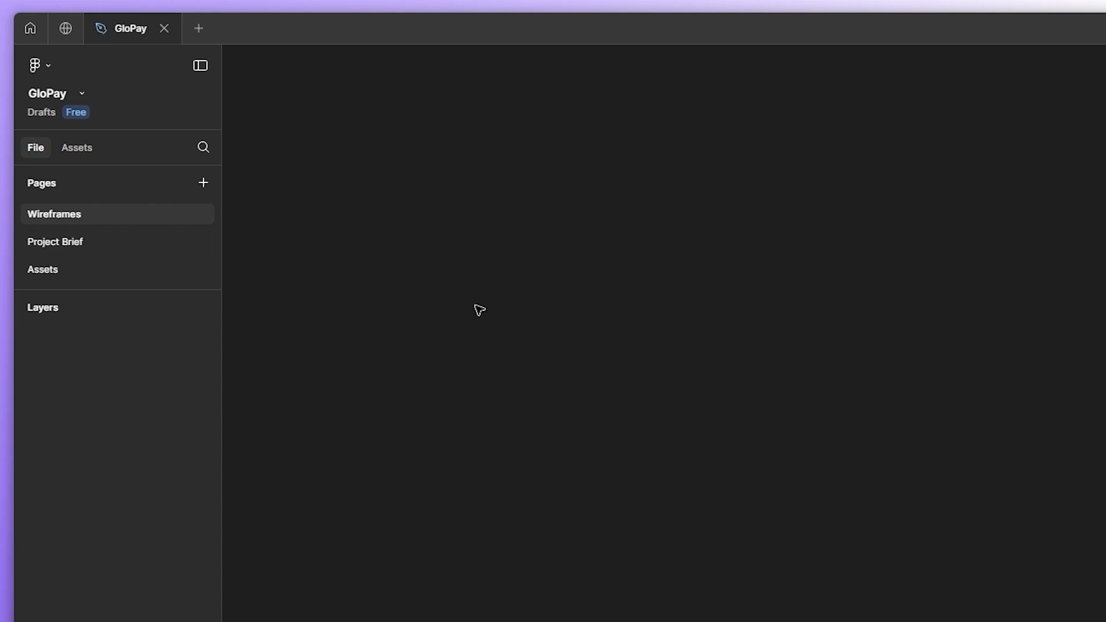
In Figma's GloPay file, review the Project Brief page's sections, color palette and typography, and look over the Assets page.
left_click(60, 239)
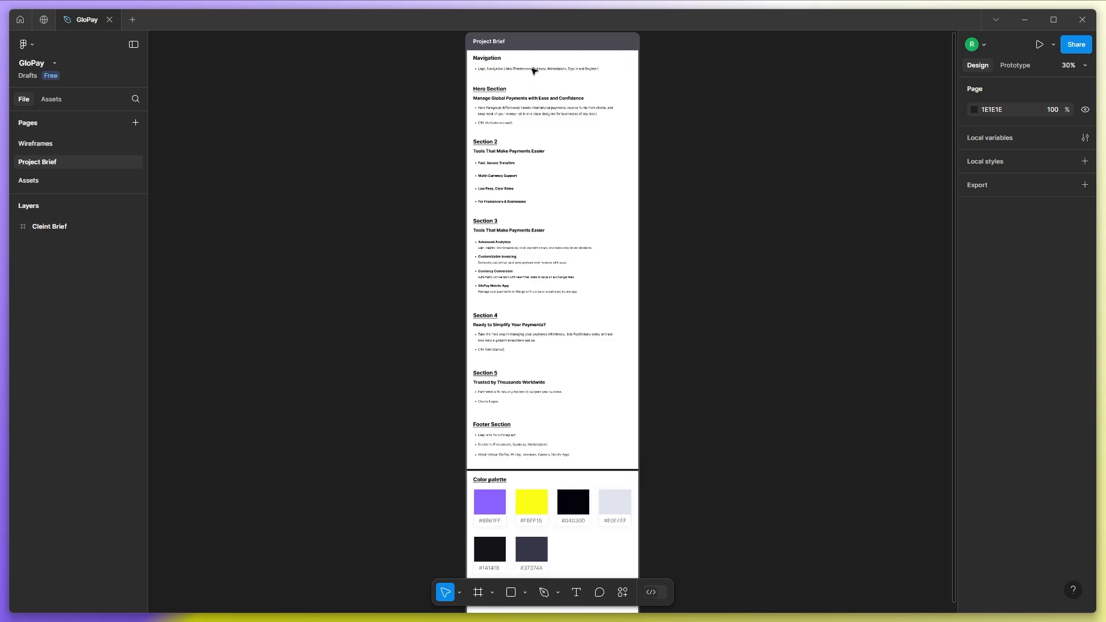
scroll(535, 72, "up", 5)
scroll(580, 234, "down", 4)
scroll(579, 232, "down", 5)
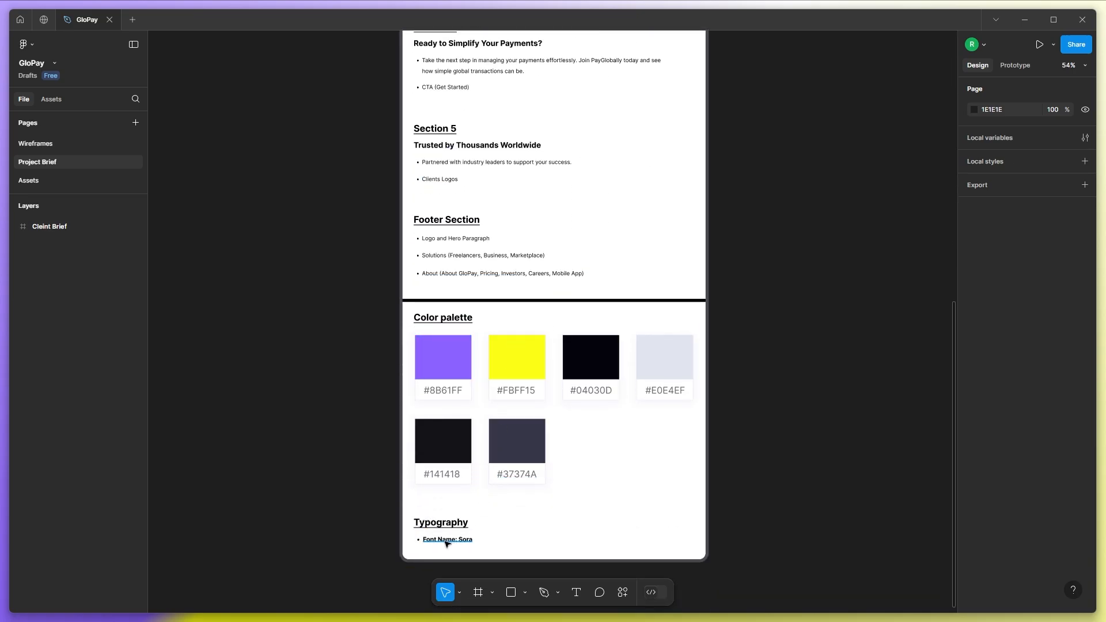
scroll(567, 474, "down", 3)
scroll(668, 371, "up", 3)
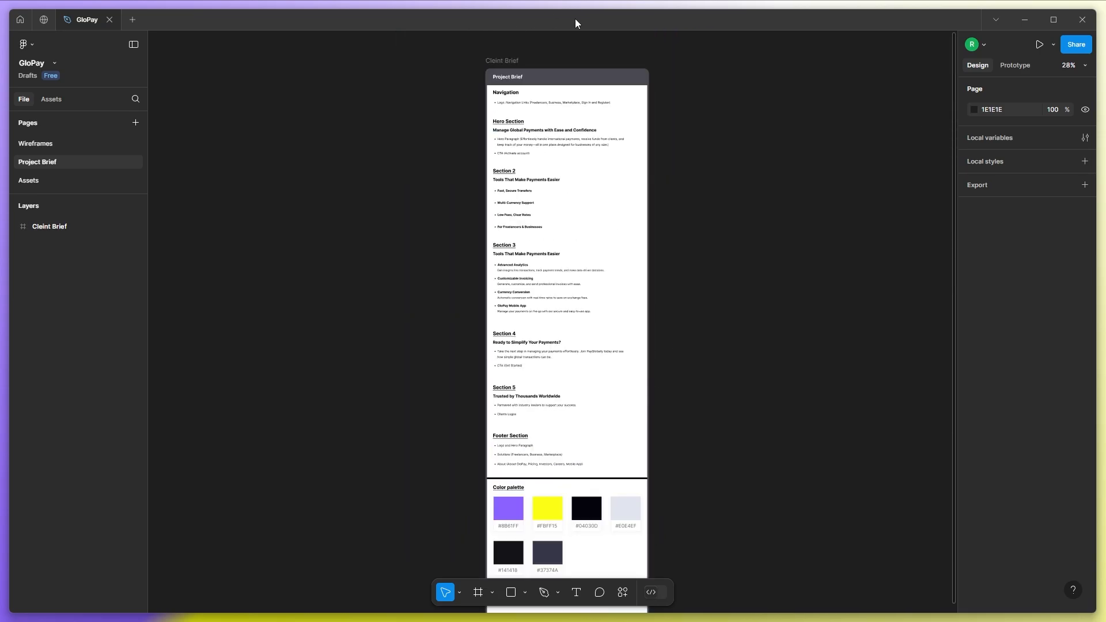
left_click(49, 179)
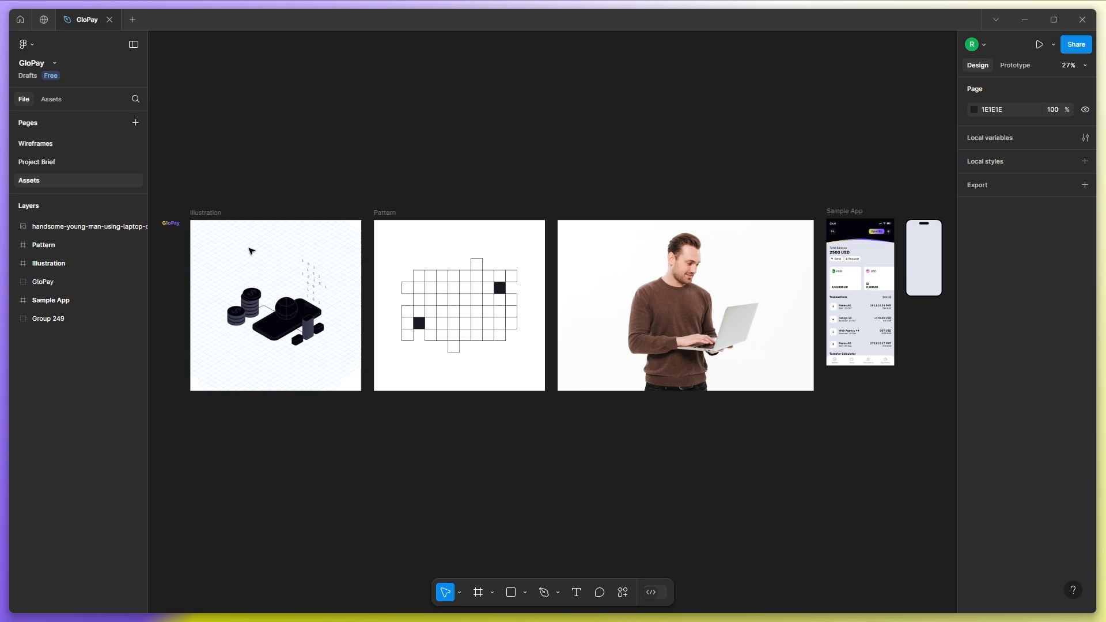
Create a Desktop preset frame of 1440×1024 on the Wireframes page.
left_click(63, 144)
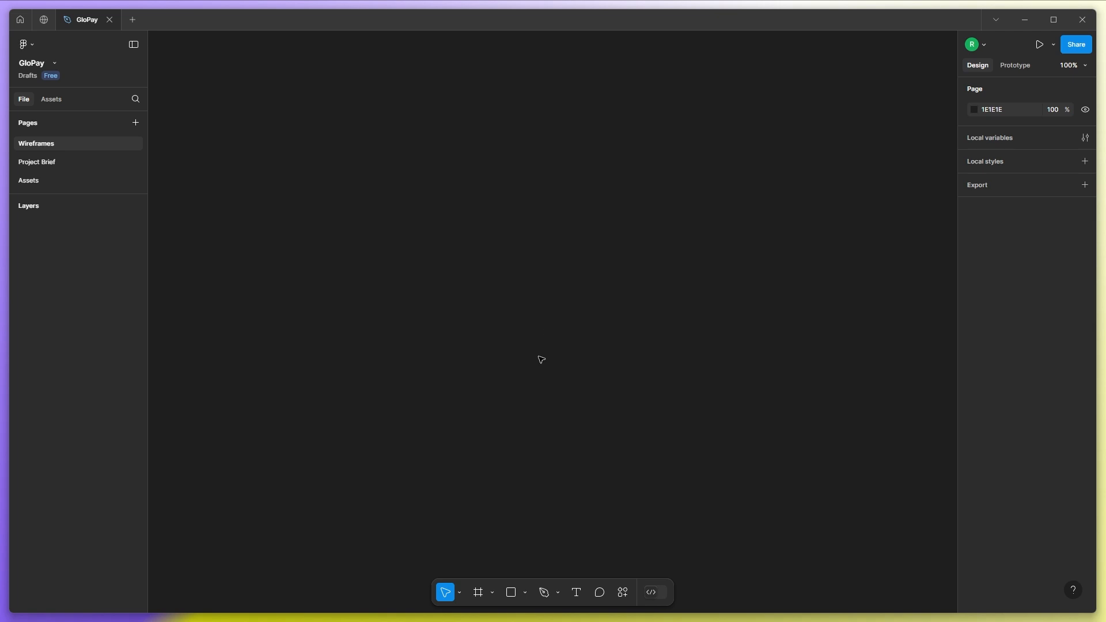
left_click(478, 593)
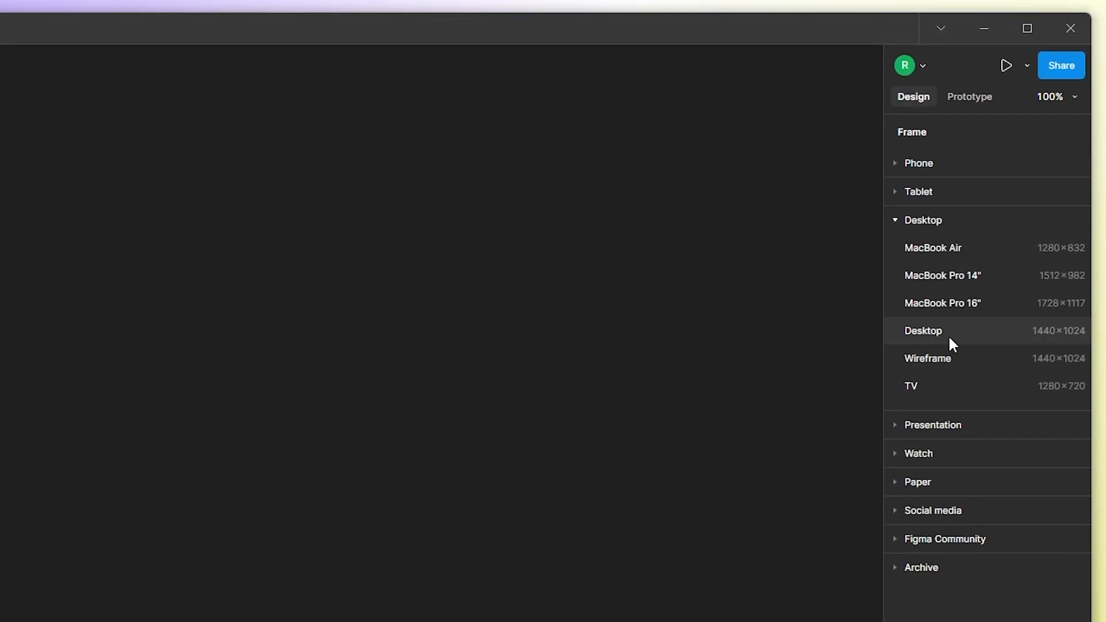
left_click(957, 334)
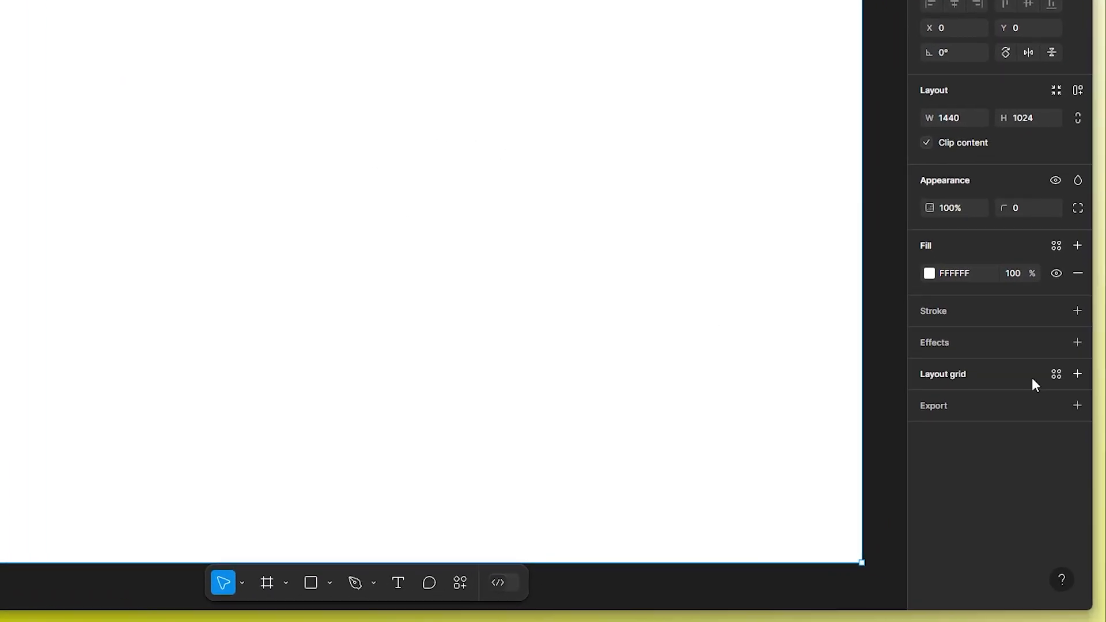
Add a columns layout grid to the desktop frame with a count of 1 and a margin of 80.
left_click(1084, 436)
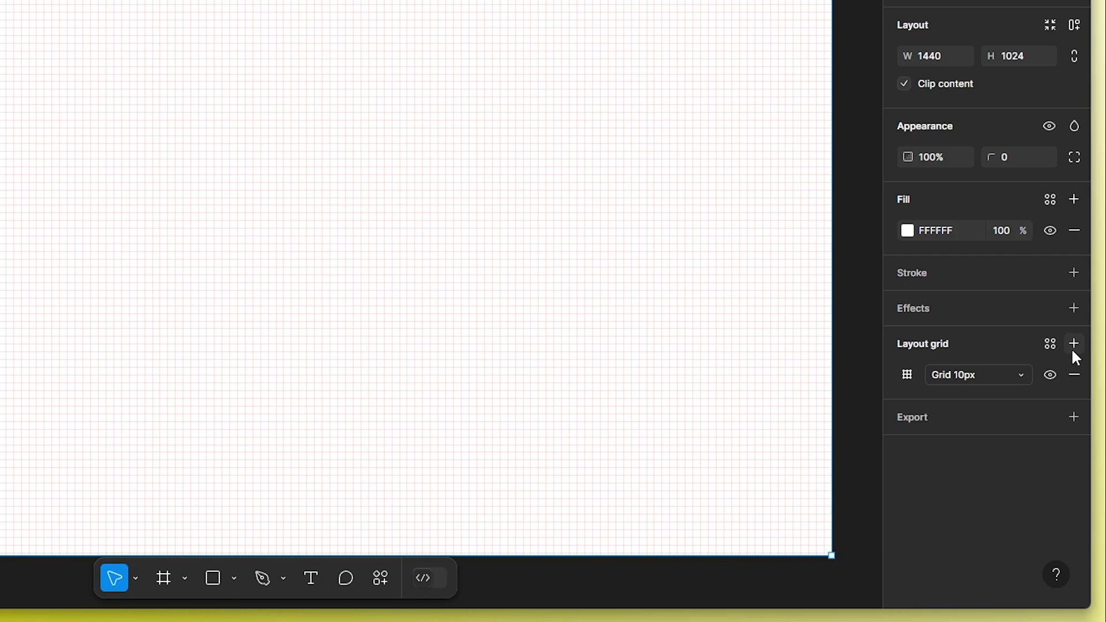
left_click(975, 457)
left_click(750, 375)
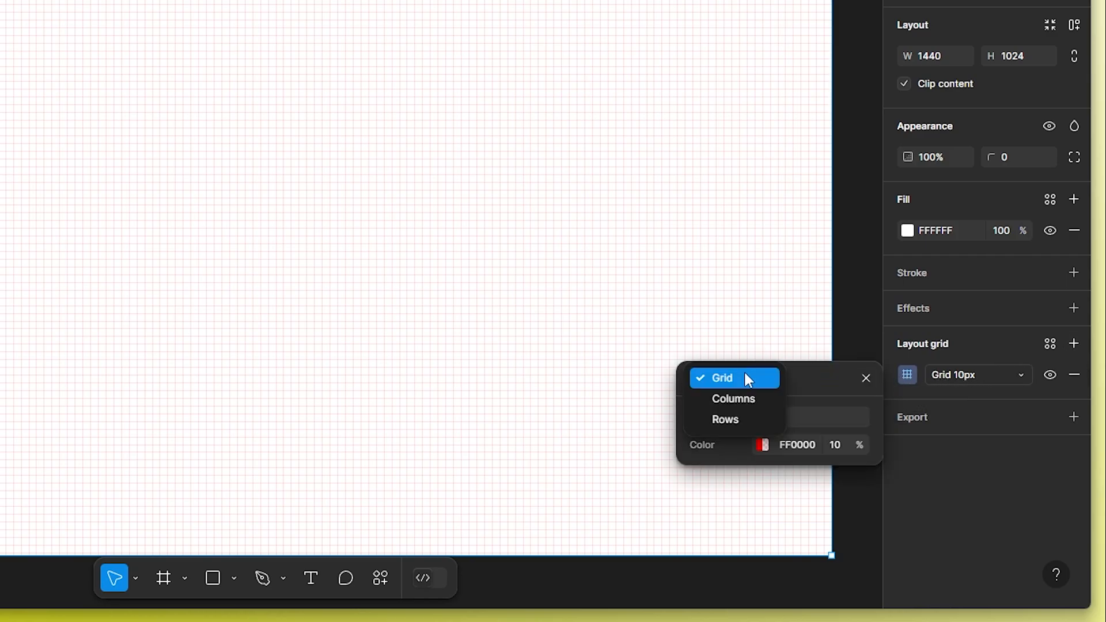
left_click(743, 397)
type("1")
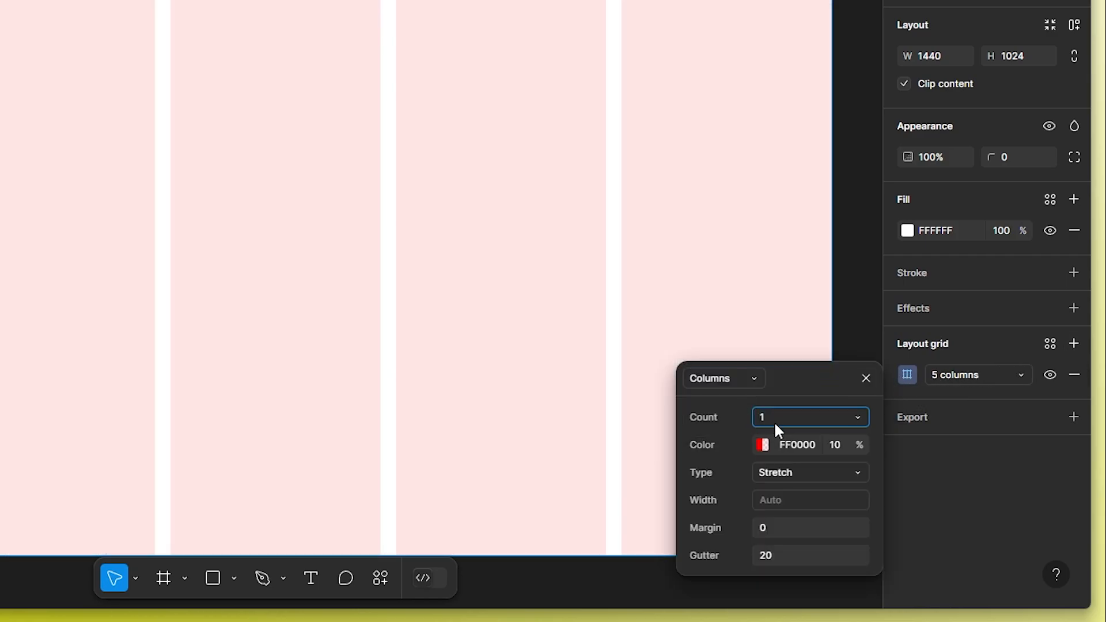
left_click(775, 527)
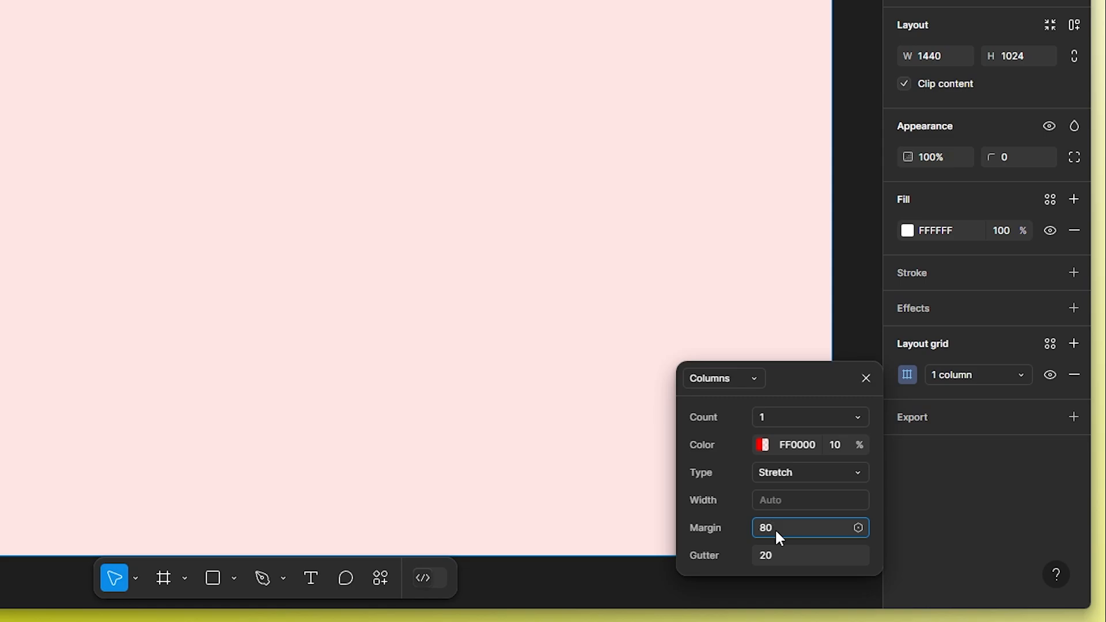
key("Return")
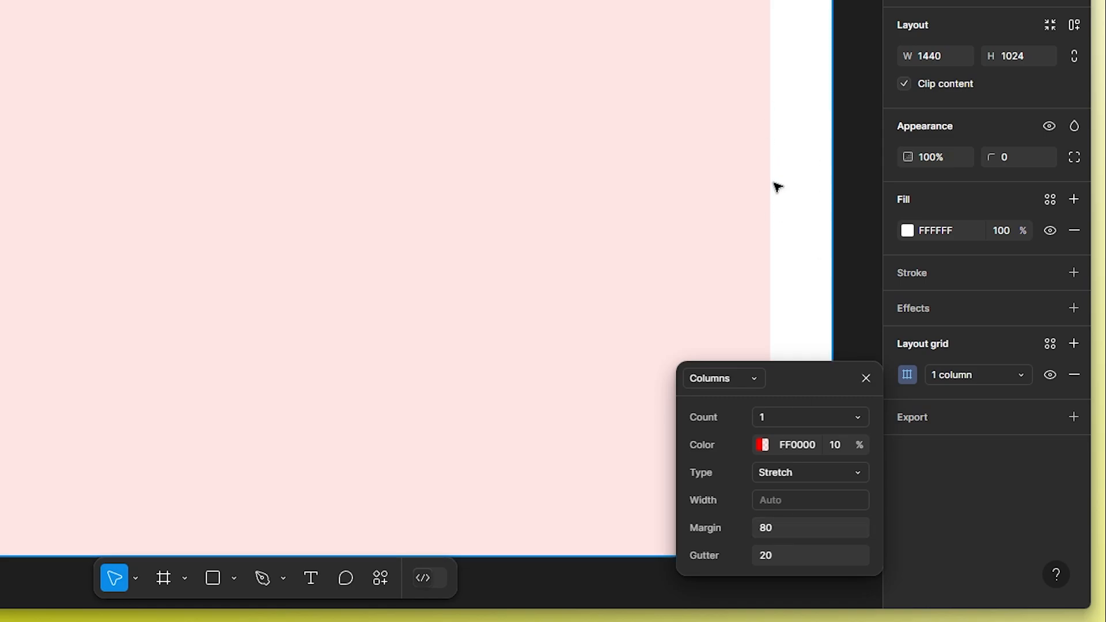
Change the layout grid's color to blue 006FFF.
left_click(761, 445)
left_click_drag(519, 402, 603, 398)
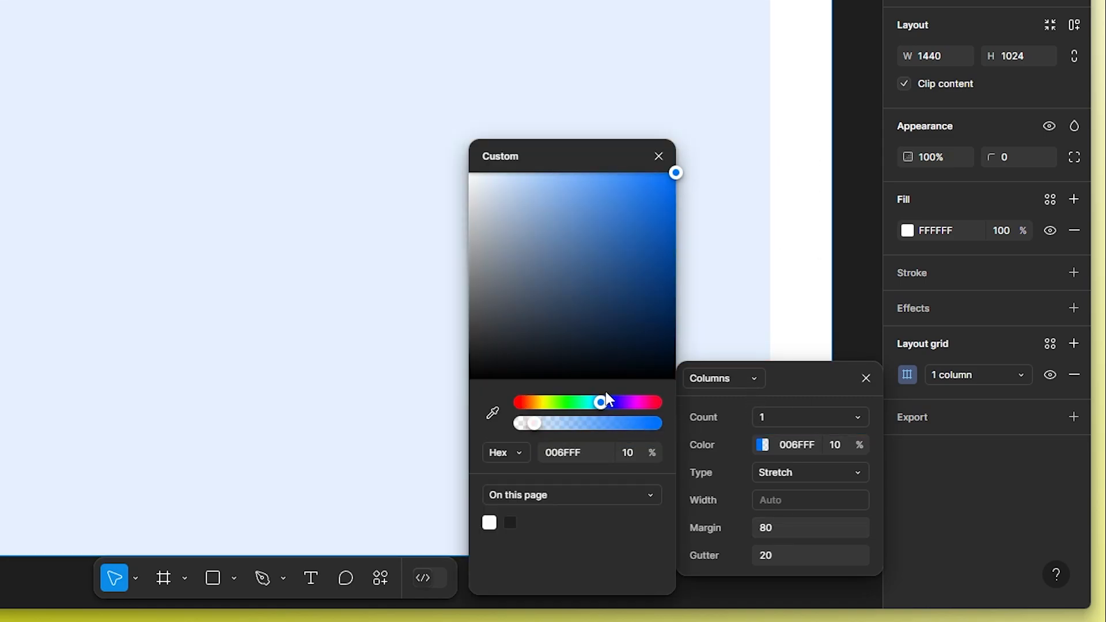
left_click(854, 230)
scroll(315, 231, "down", 1)
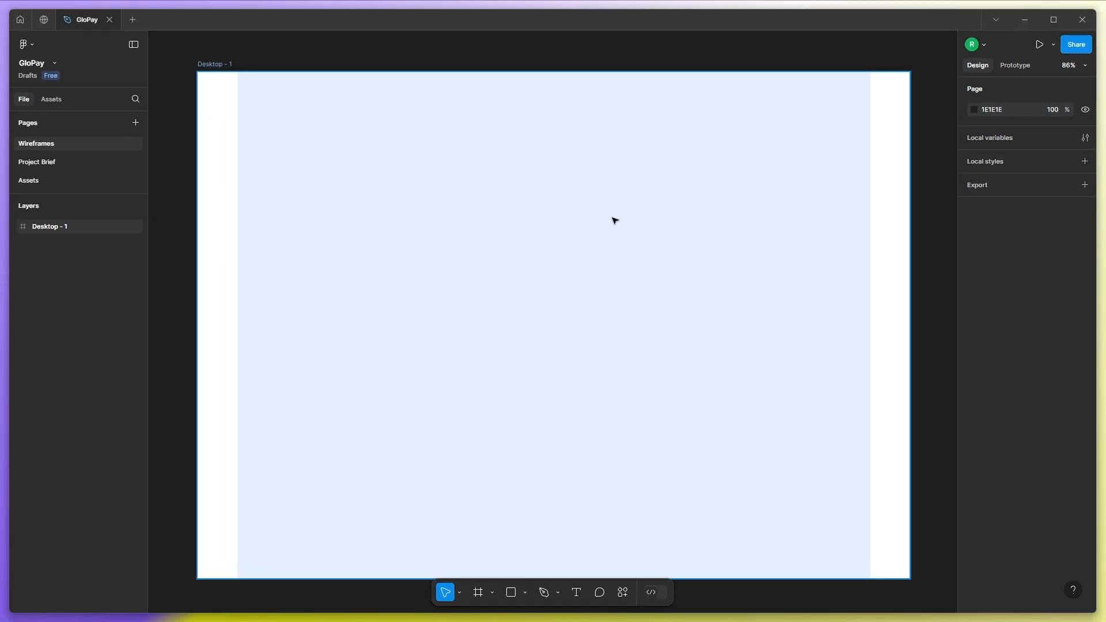
Rename the Desktop - 1 frame as Low-fi.
double_click(218, 63)
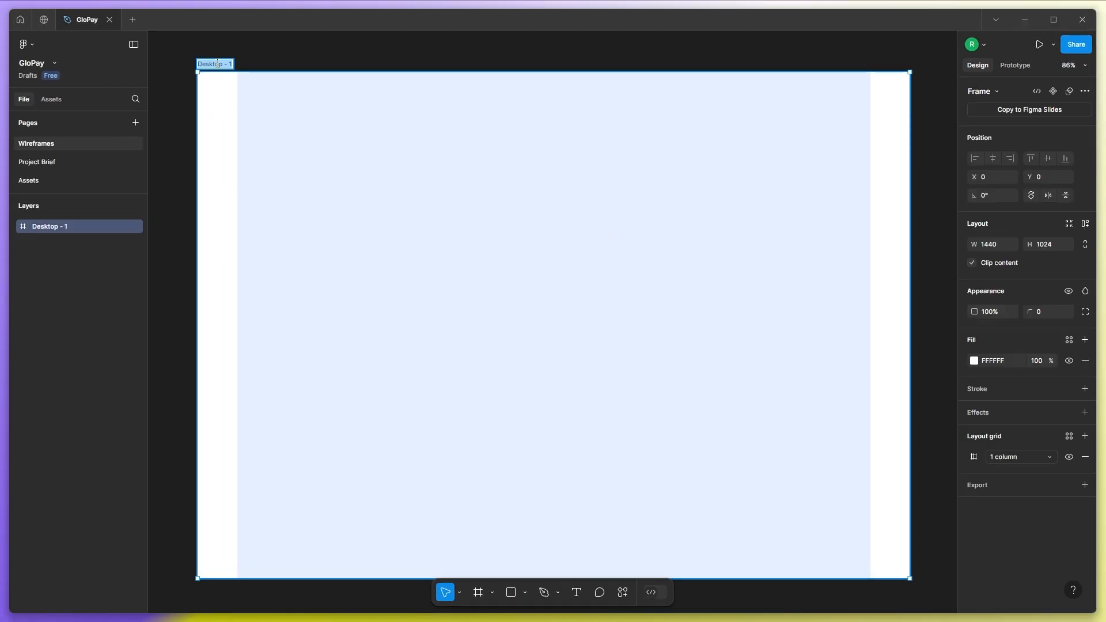
type("Low-fi")
key("Return")
scroll(642, 301, "down", 5)
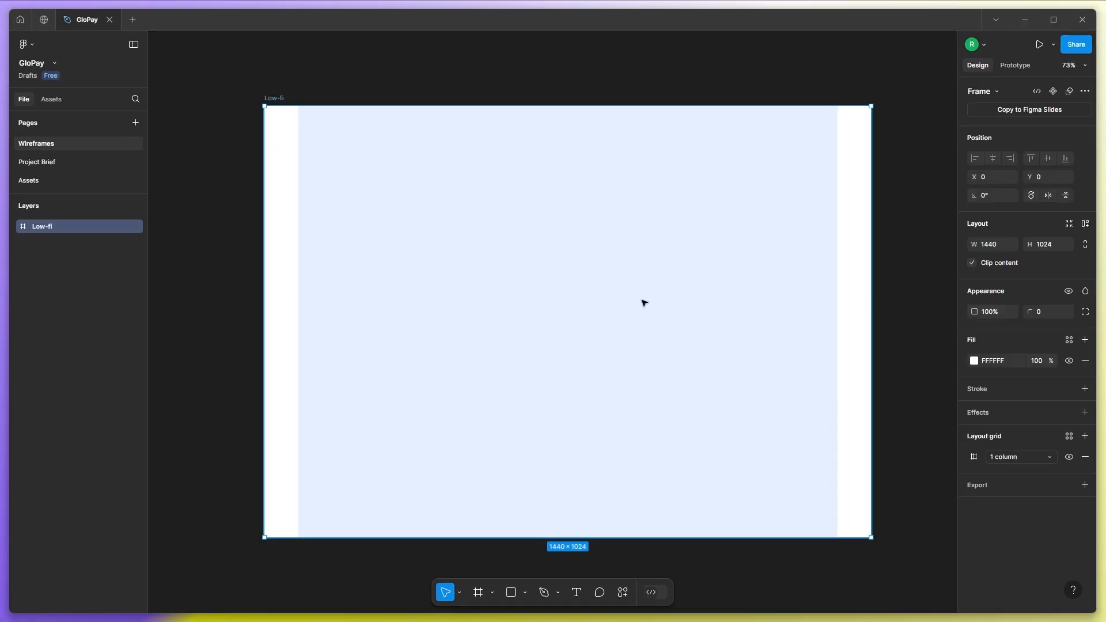
Copy the Cleint Brief frame from the Project Brief page and paste it onto the Wireframes page.
left_click(60, 162)
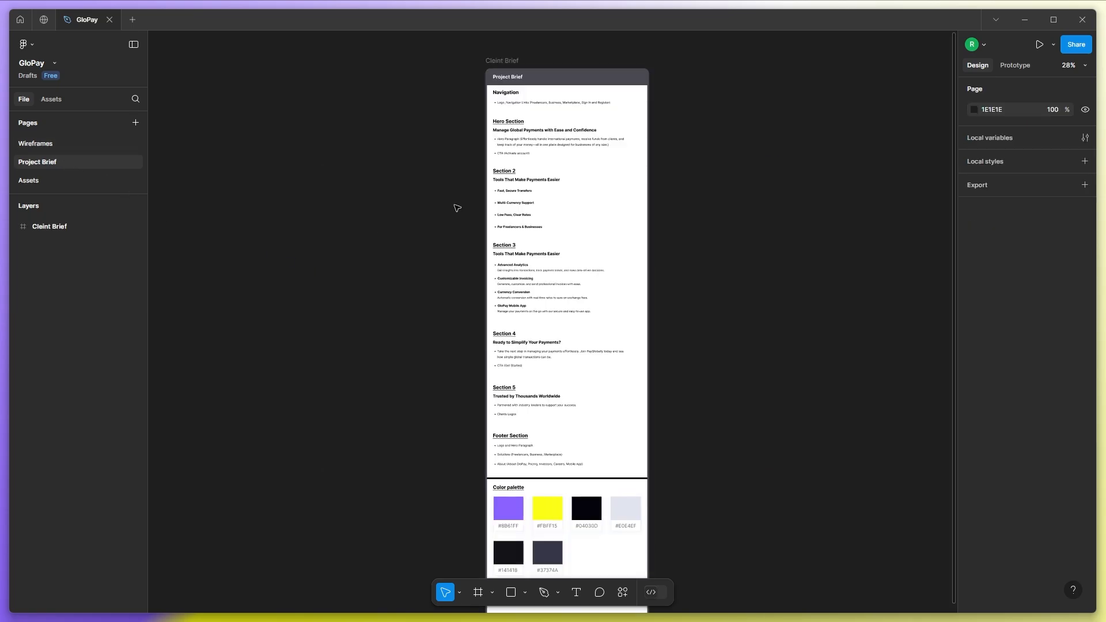
left_click(50, 226)
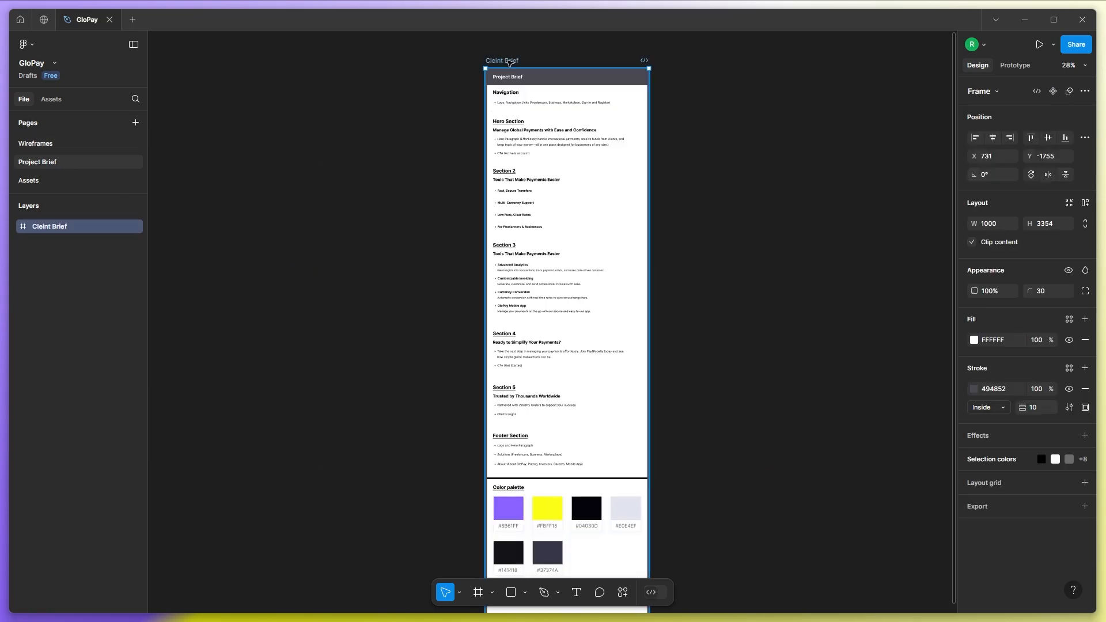
left_click(50, 144)
key("ctrl+v")
scroll(617, 261, "down", 5)
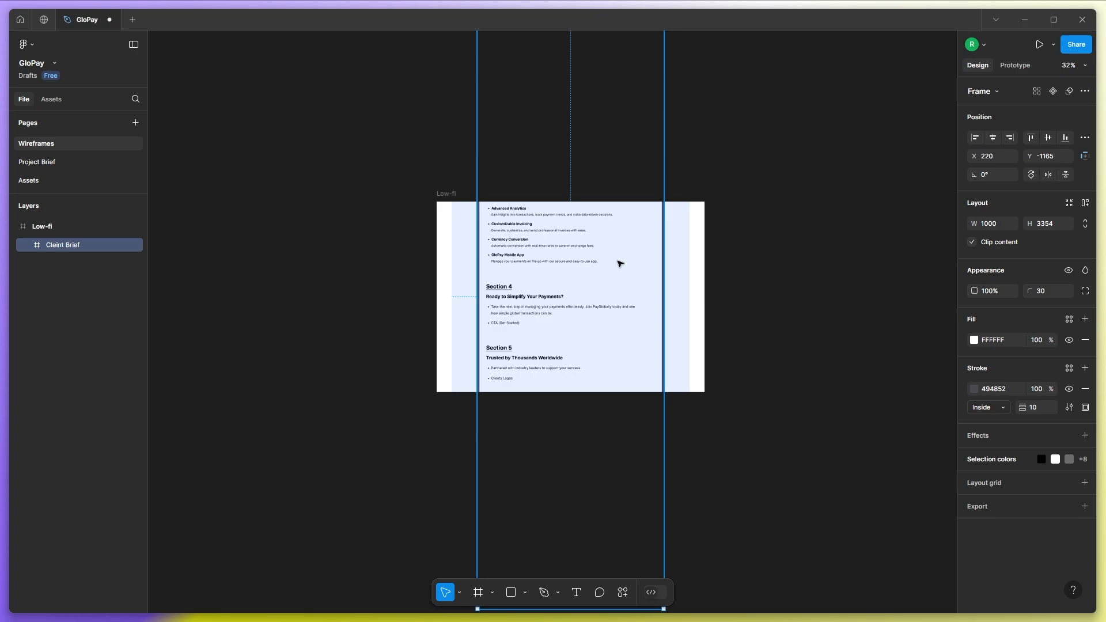
Move the pasted Cleint Brief out of the Low-fi frame and place it beside it on the canvas for reference.
left_click_drag(561, 167, 468, 165)
key("ctrl+z")
left_click_drag(568, 279, 403, 272)
left_click_drag(399, 111, 476, 251)
left_click(499, 255)
scroll(539, 271, "up", 5)
scroll(234, 218, "up", 6)
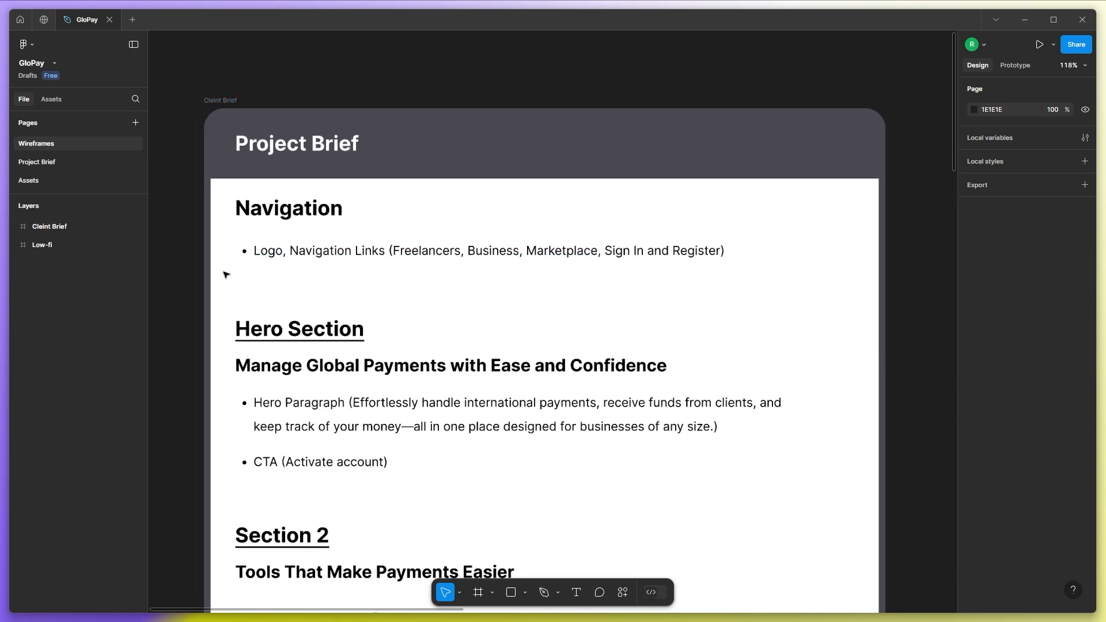
Duplicate the navigation line from the Cleint Brief and place the copy above the Low-fi frame for reference.
scroll(226, 275, "down", 6)
scroll(860, 333, "up", 2)
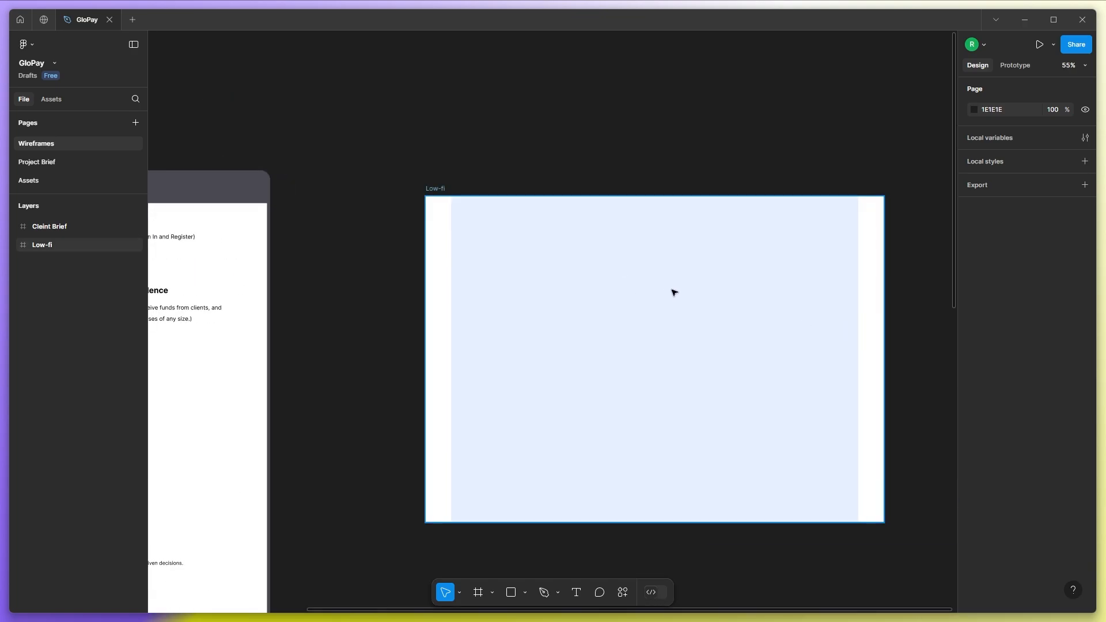
scroll(673, 293, "down", 1)
left_click_drag(249, 249, 703, 183, "alt")
scroll(807, 262, "up", 1)
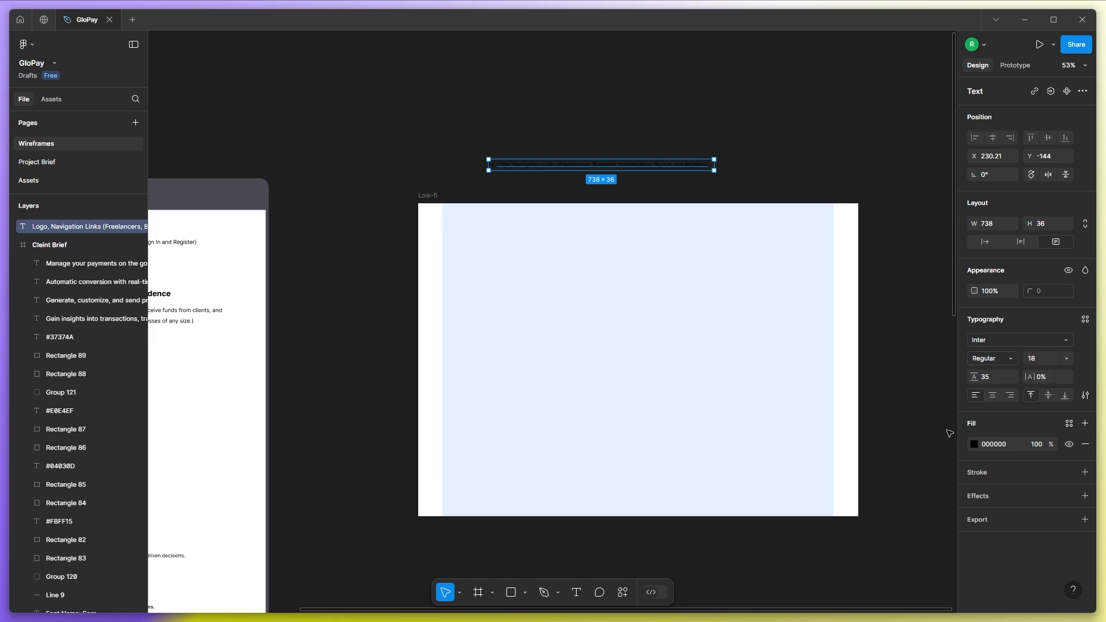
Set the fill color of the copied navigation line to white FFFFFF.
left_click(973, 444)
left_click_drag(869, 358, 812, 314)
left_click(762, 180)
scroll(803, 251, "up", 2)
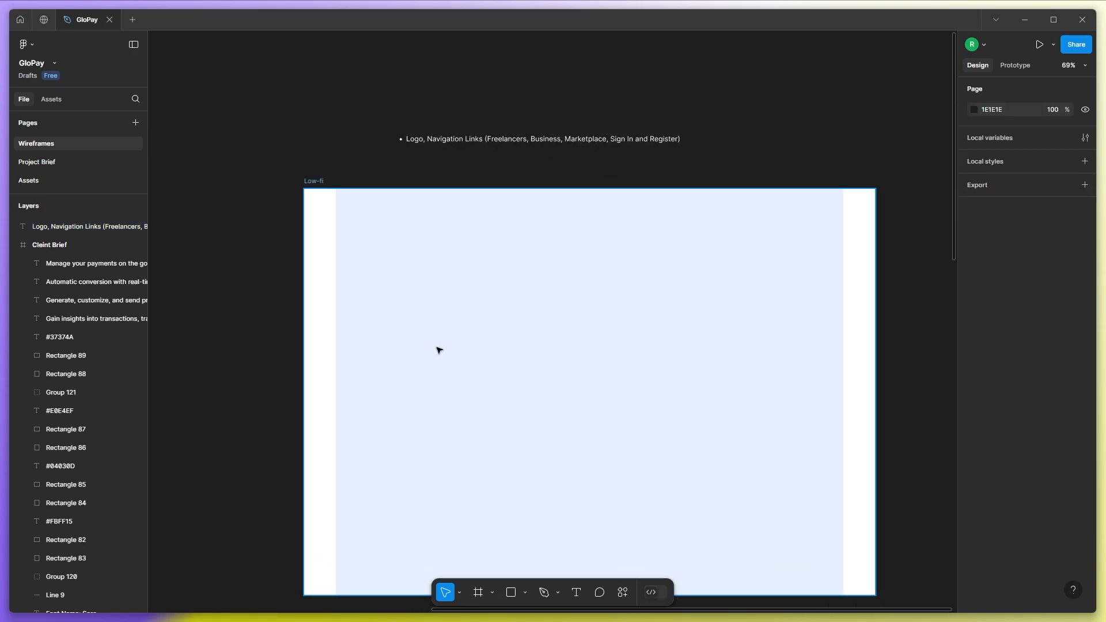
Add a "Logo" text in Inter Bold, size 24, at the grid's left edge near the top of the Low-fi frame.
left_click(576, 593)
left_click(337, 213)
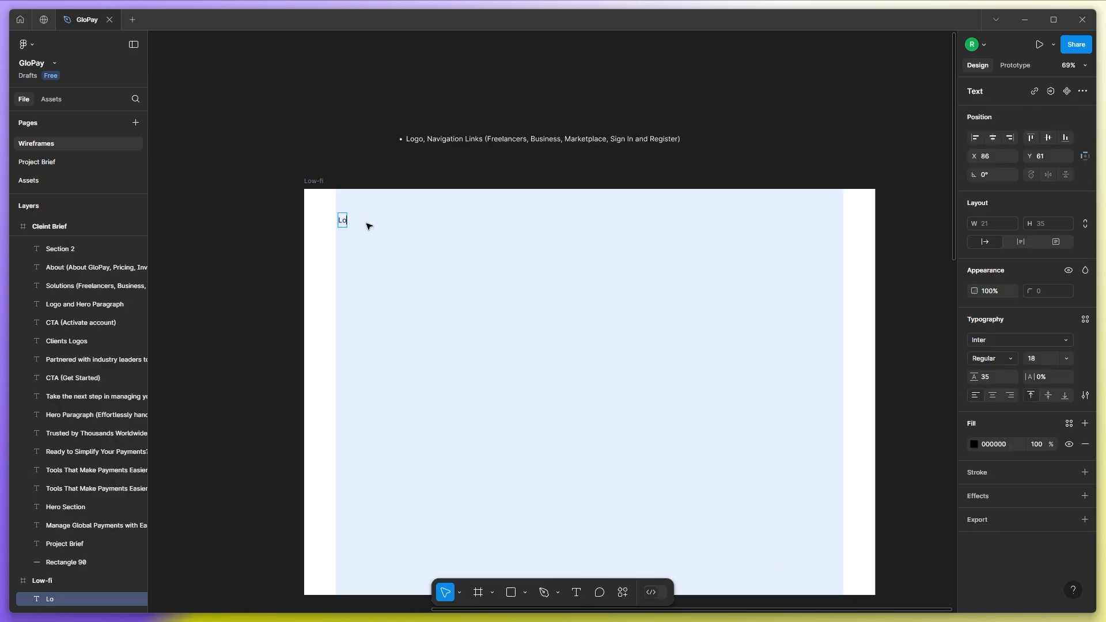
key("Escape")
type("24")
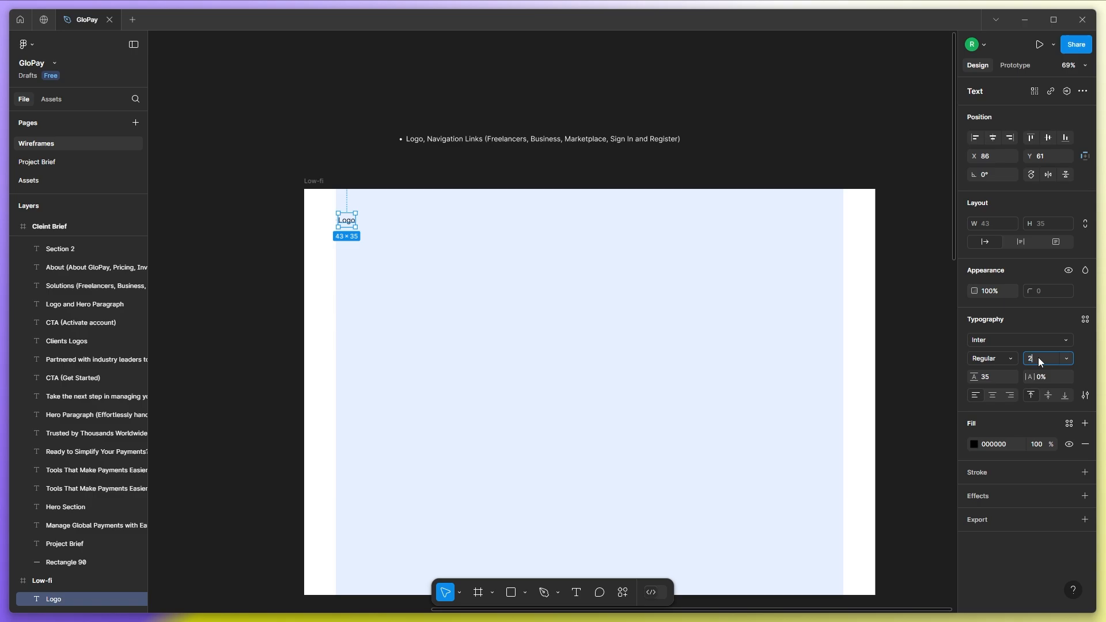
key("Return")
left_click(1000, 358)
left_click(1000, 392)
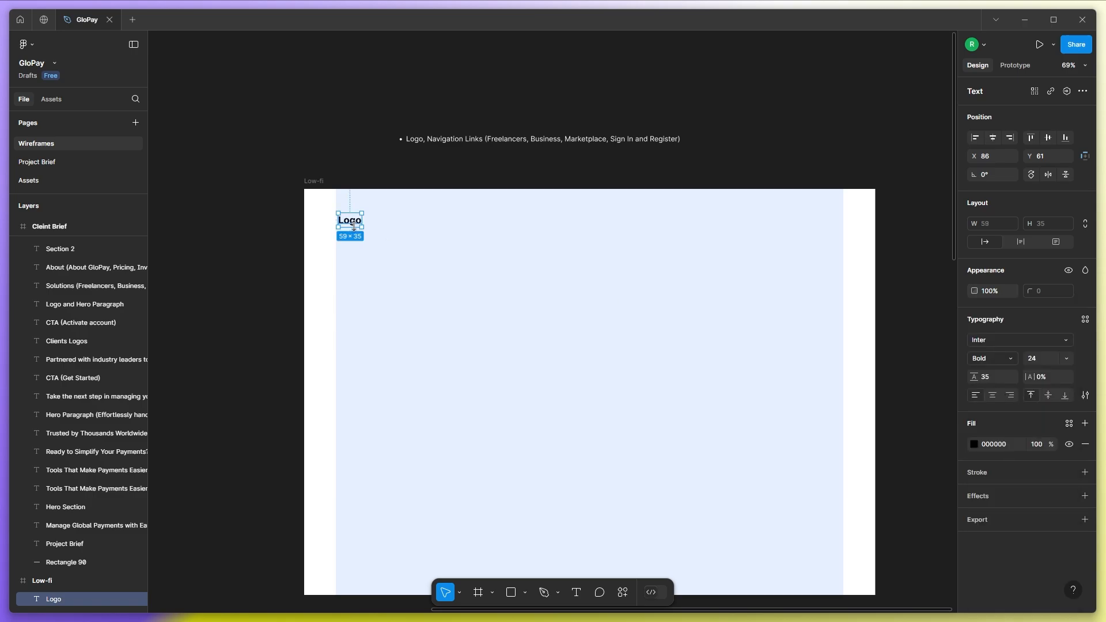
left_click_drag(355, 224, 354, 215)
left_click(375, 139)
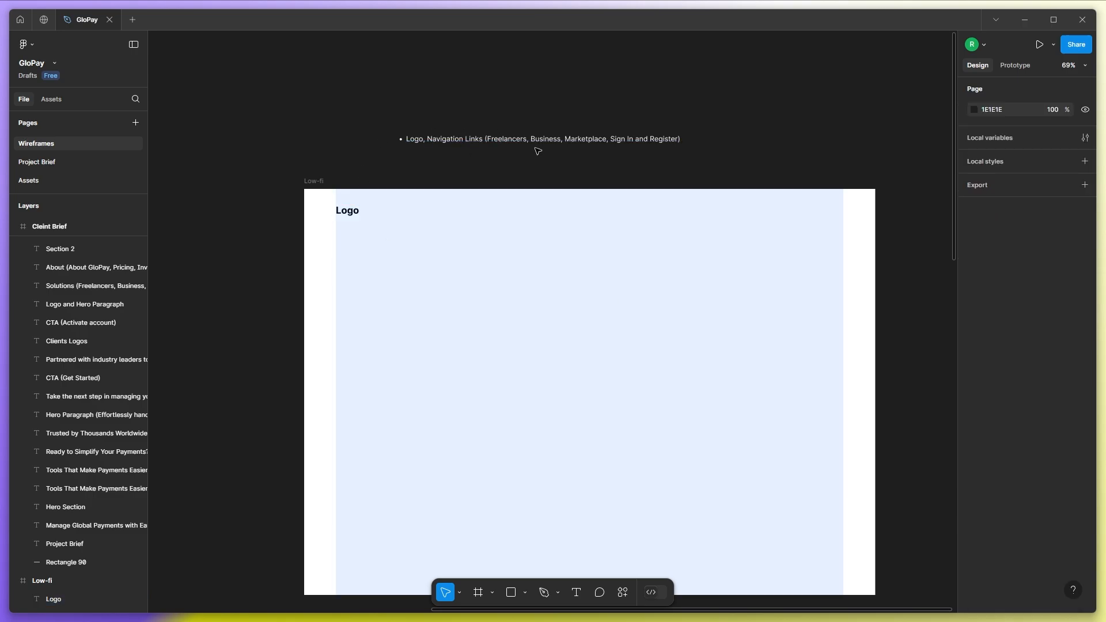
Duplicate the Logo text along the header row, change the copy to "Freelancer" and set its weight to Regular.
left_click_drag(351, 214, 496, 212)
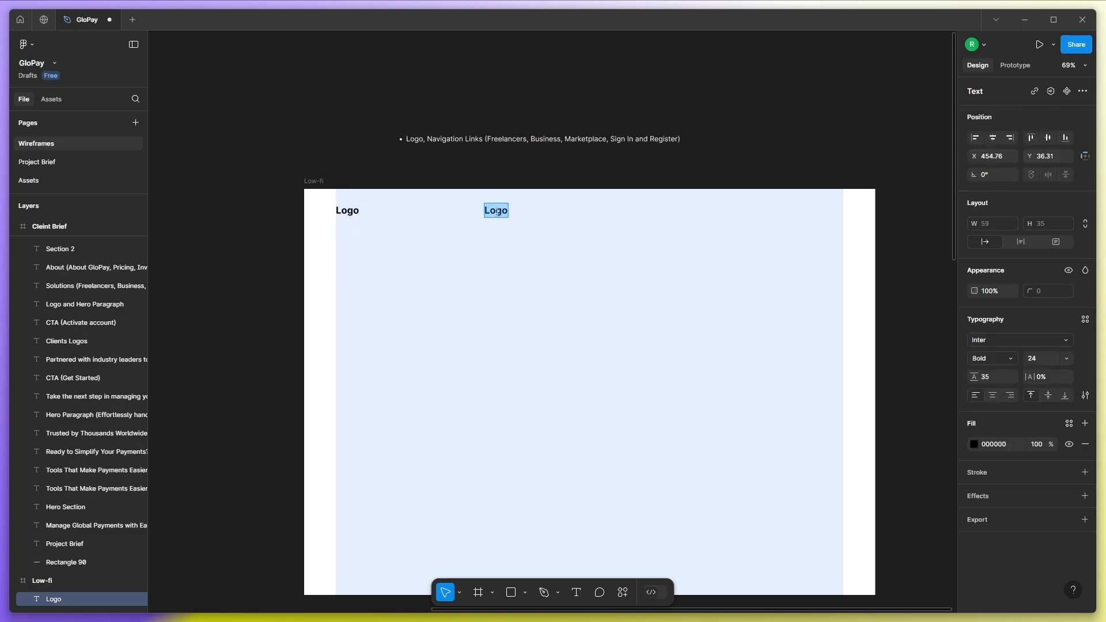
key("Escape")
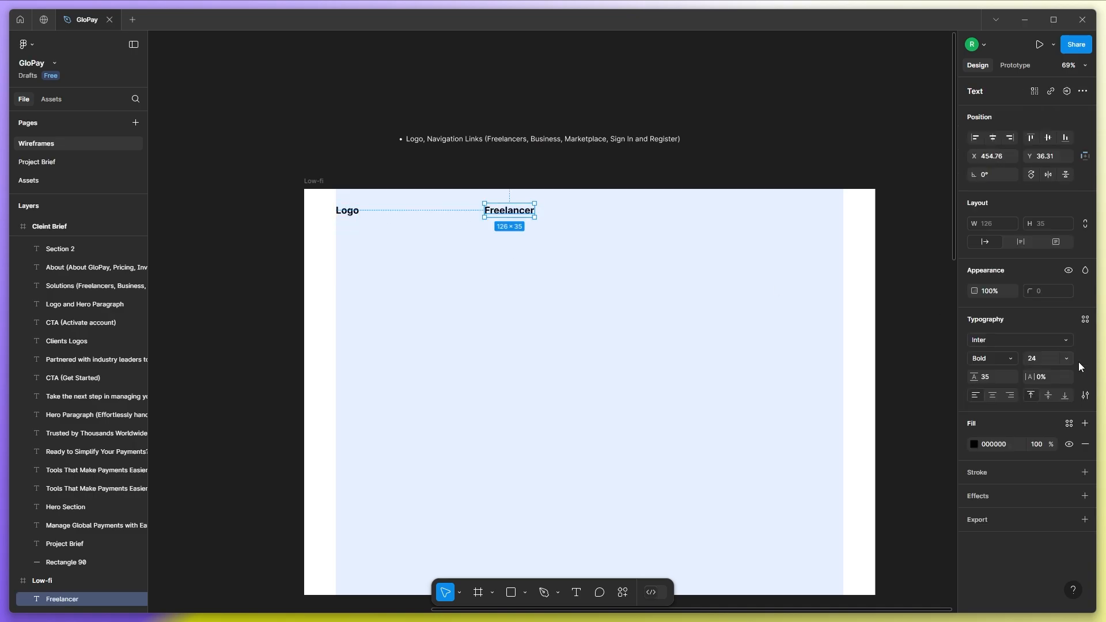
left_click(992, 358)
left_click(996, 316)
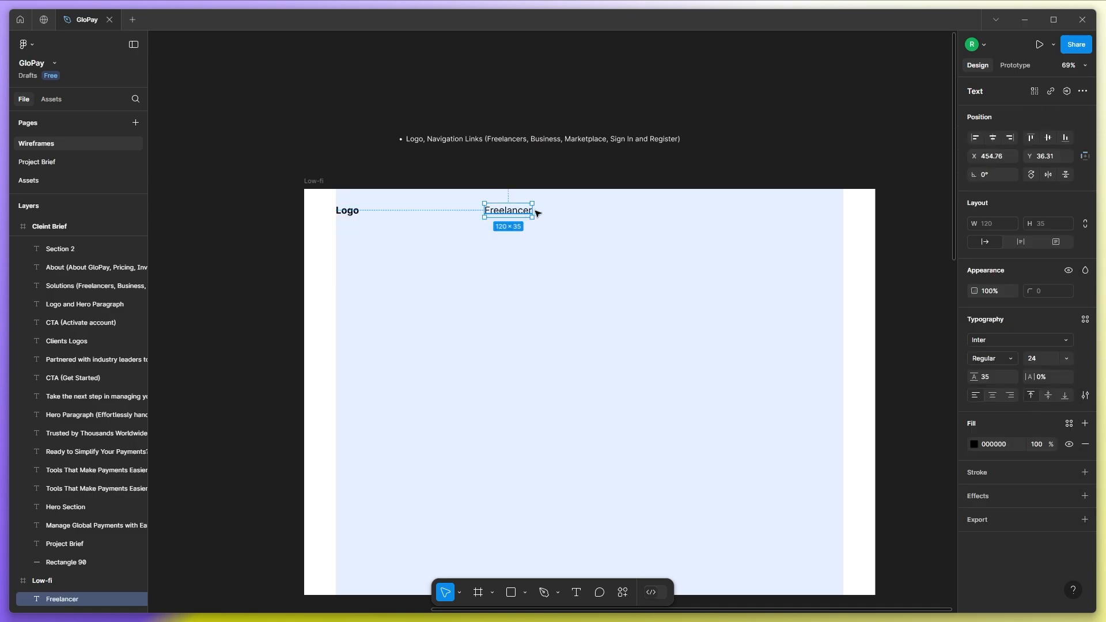
Duplicate the Freelancer link along the header row to create the links "Business", "Marketplace" and "Sign in/Register".
left_click_drag(536, 213, 750, 214)
left_click(558, 224)
double_click(627, 214)
key("Escape")
double_click(674, 214)
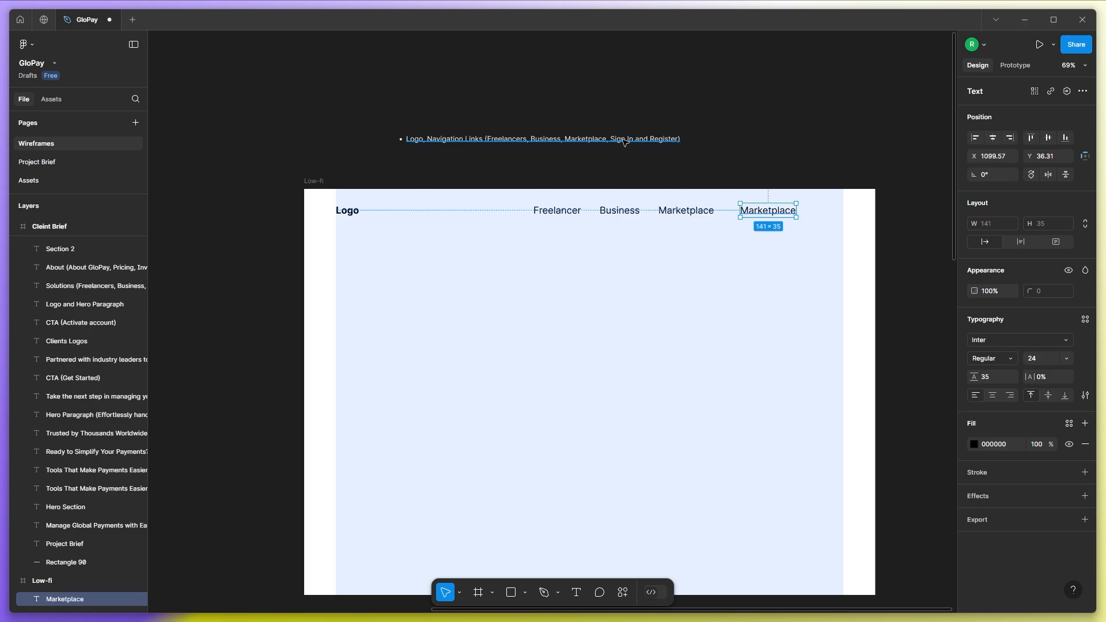
double_click(756, 210)
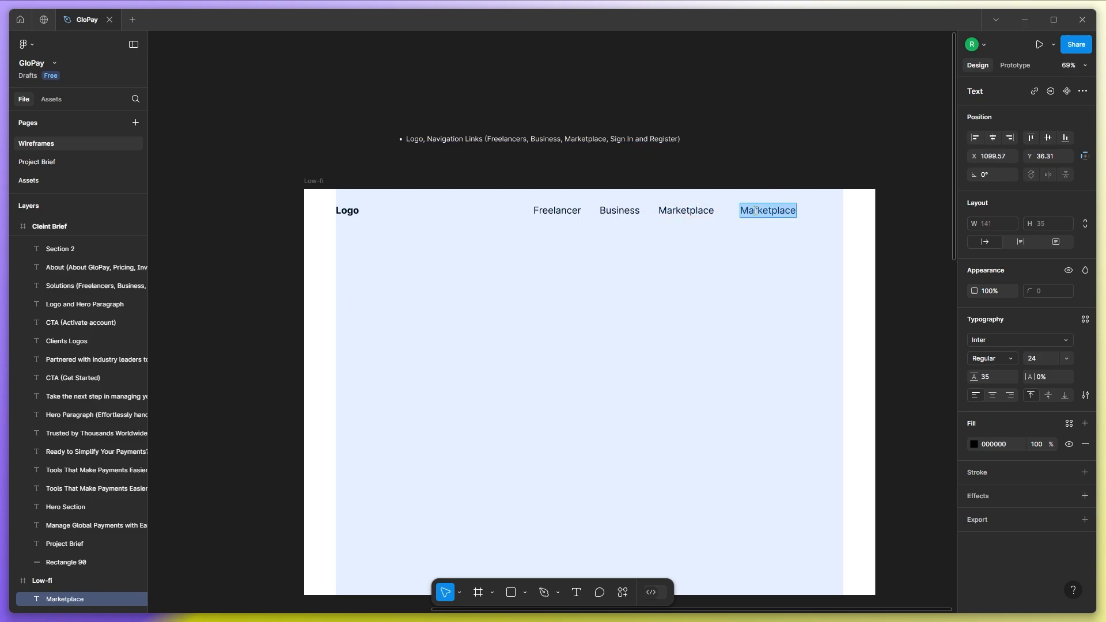
type("Sign in/Register")
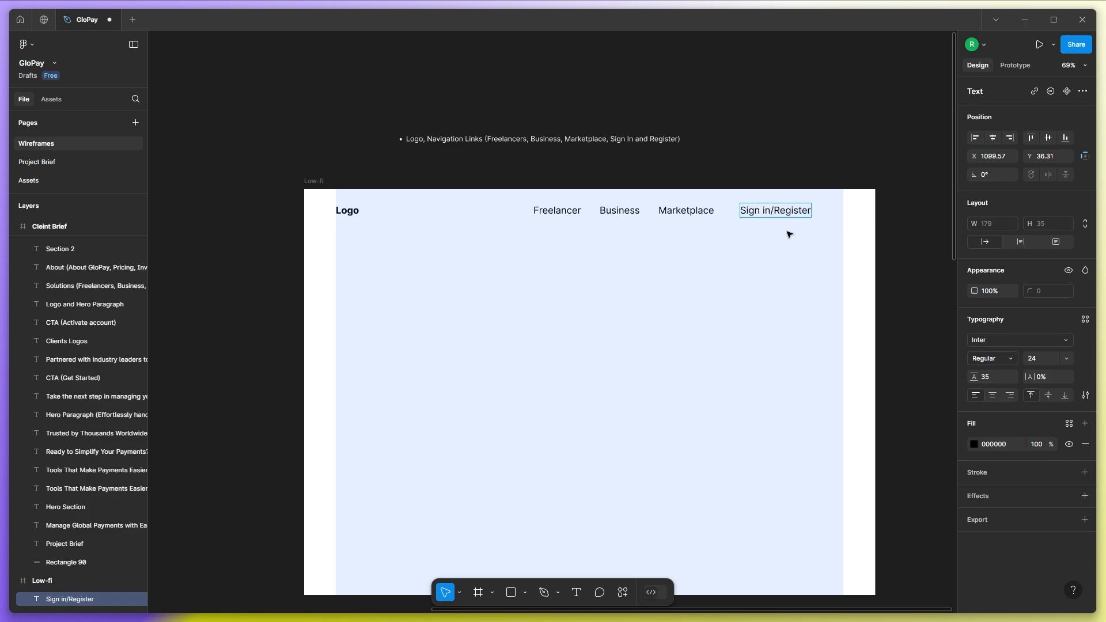
key("Escape")
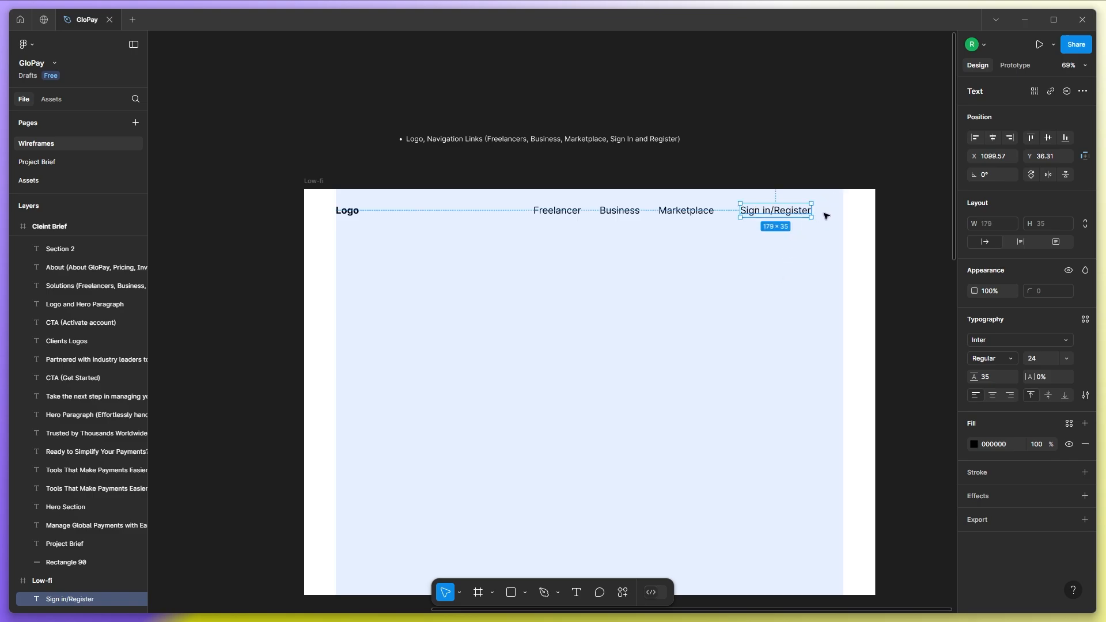
Move Sign in/Register to the grid's right edge, shift the other links and distribute all four with equal horizontal spacing.
left_click_drag(791, 211, 825, 213)
left_click_drag(689, 212, 725, 213)
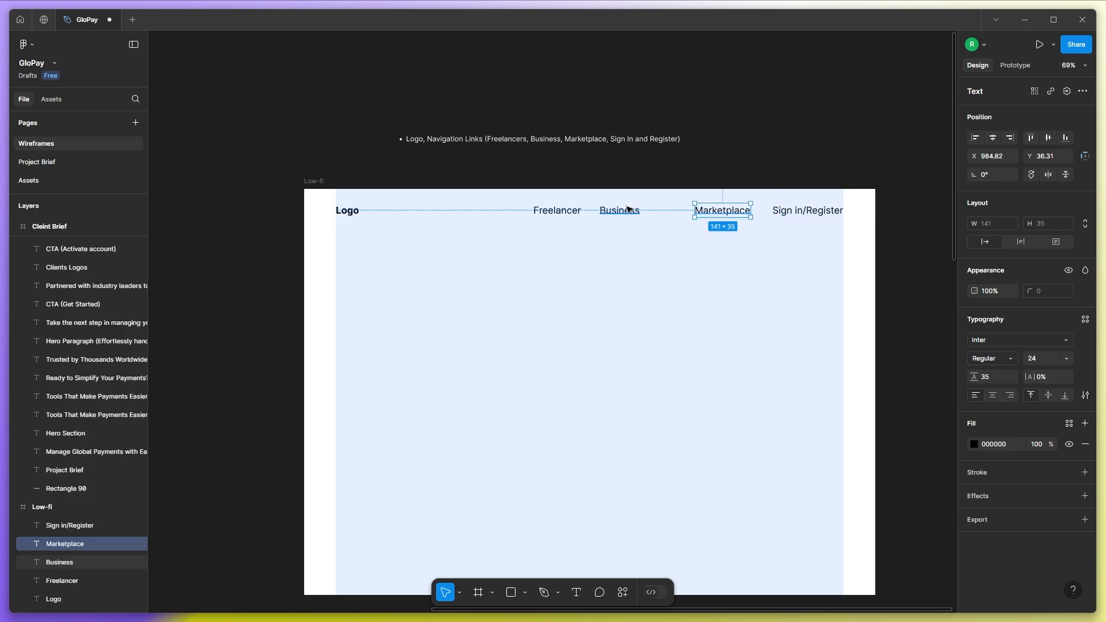
mouse_move(616, 209)
left_mouse_down("shift")
mouse_move(638, 212)
mouse_move(603, 212)
left_mouse_up("shift")
key("ctrl+z")
left_click_drag(518, 190, 817, 233)
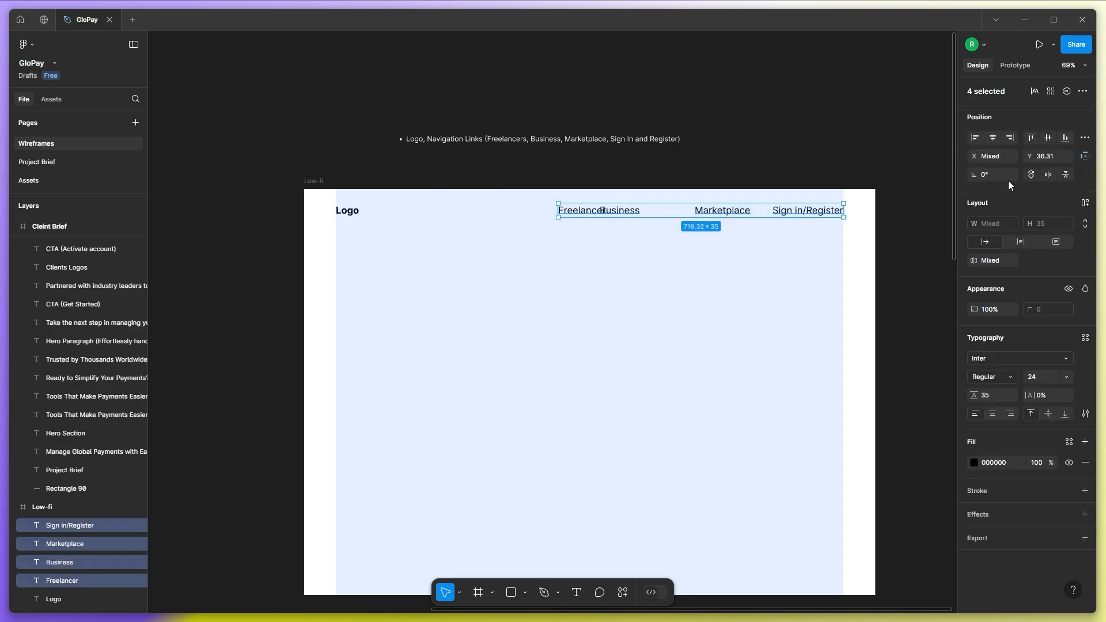
left_click(1084, 137)
left_click(979, 179)
left_click(772, 234)
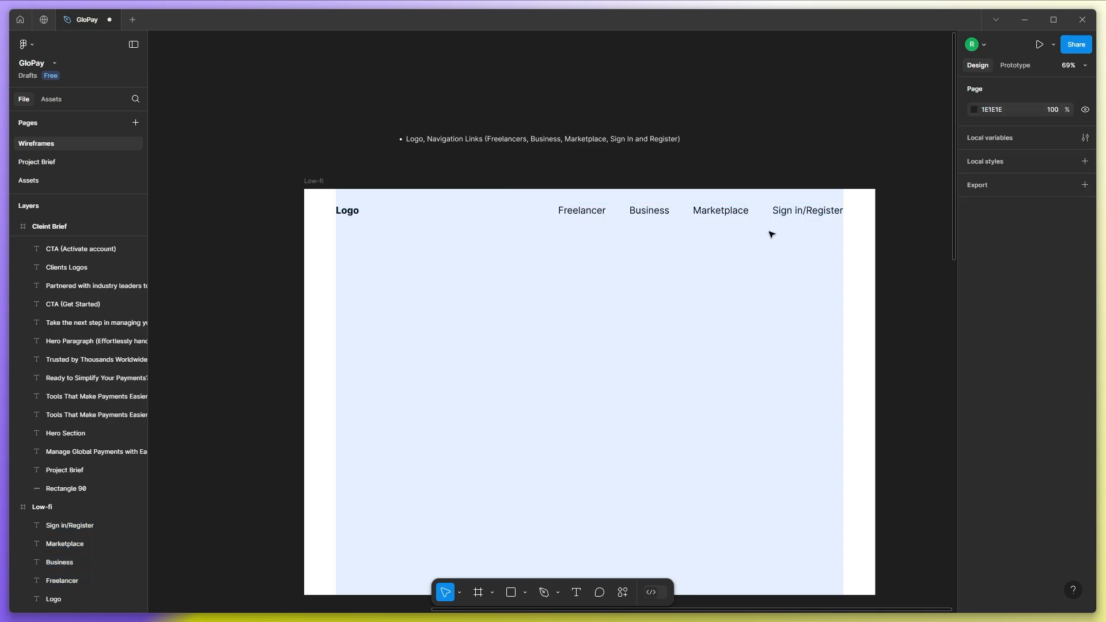
Delete the reference navigation line above the Low-fi frame.
scroll(609, 255, "down", 1)
scroll(713, 284, "down", 2)
left_click(573, 165)
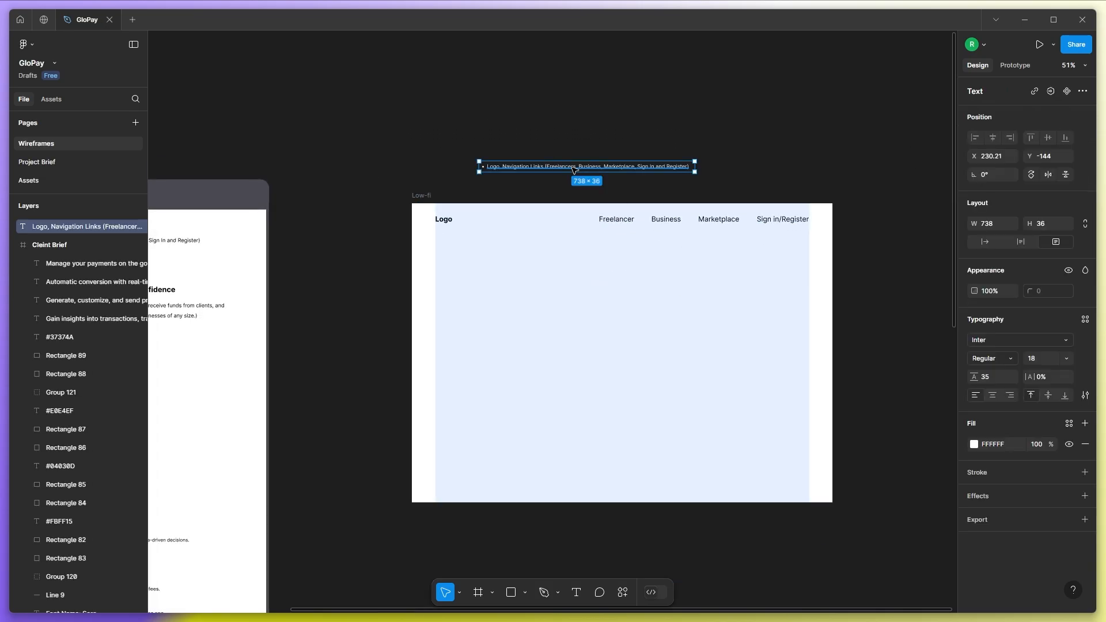
key("Delete")
Copy the brief's "Manage Global Payments with Ease and Confidence" heading to the grid's left edge in Low-fi and set its size to 40.
scroll(574, 170, "down", 1)
left_click_drag(343, 277, 490, 279)
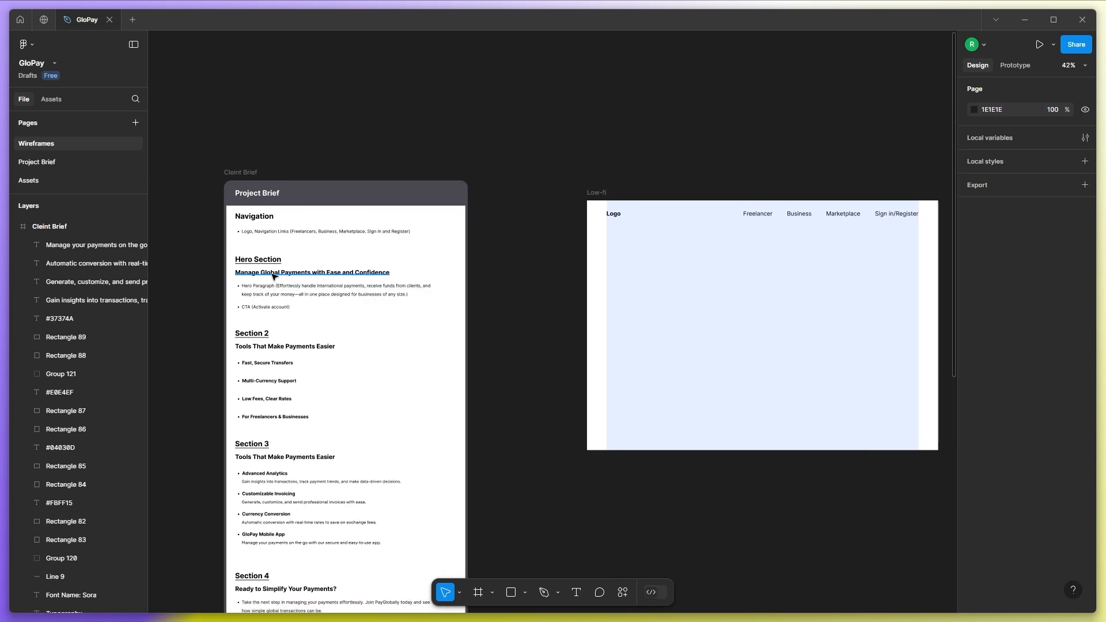
left_click_drag(282, 274, 653, 269)
scroll(680, 282, "right", 3)
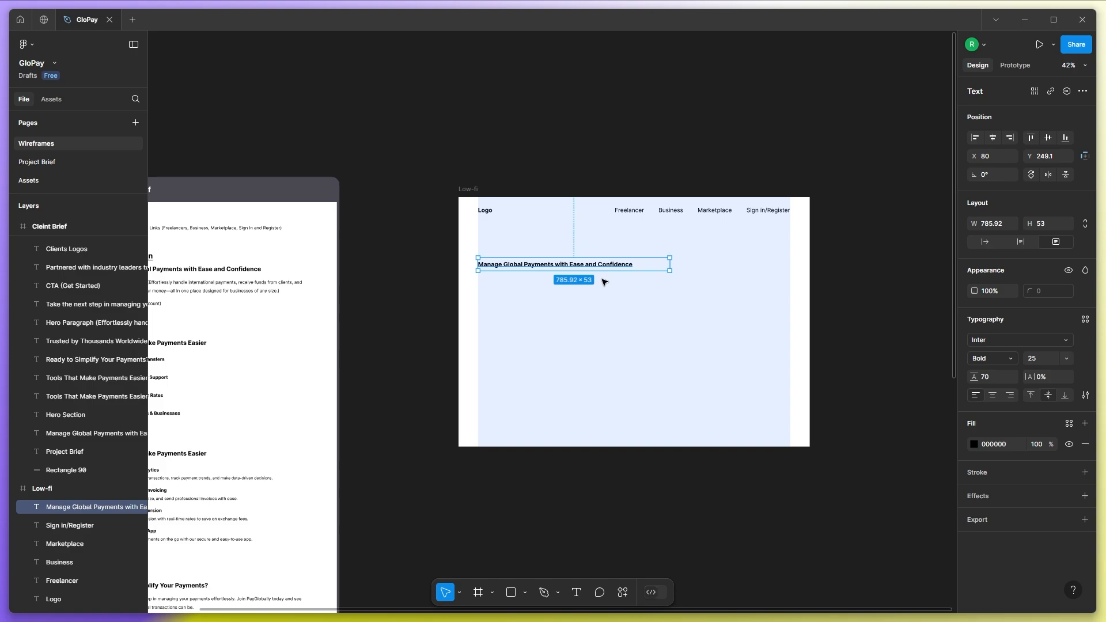
left_click(1043, 358)
type("40")
key("Return")
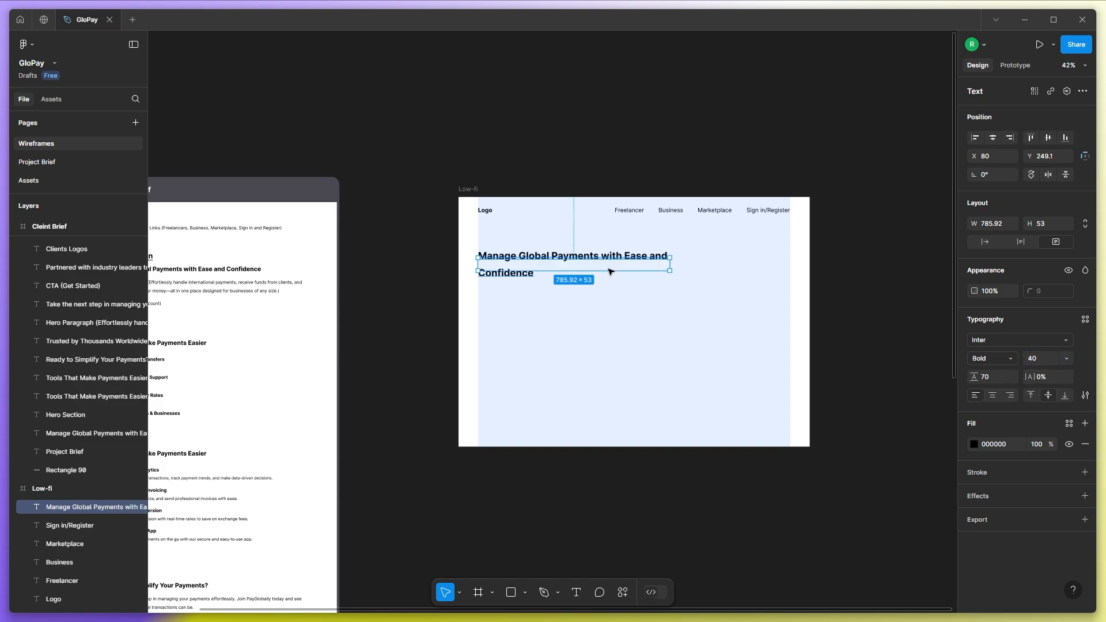
Resize the hero heading's text box to about 666 by 126.5 and move it slightly up, to about Y 233.
left_click_drag(610, 271, 597, 288)
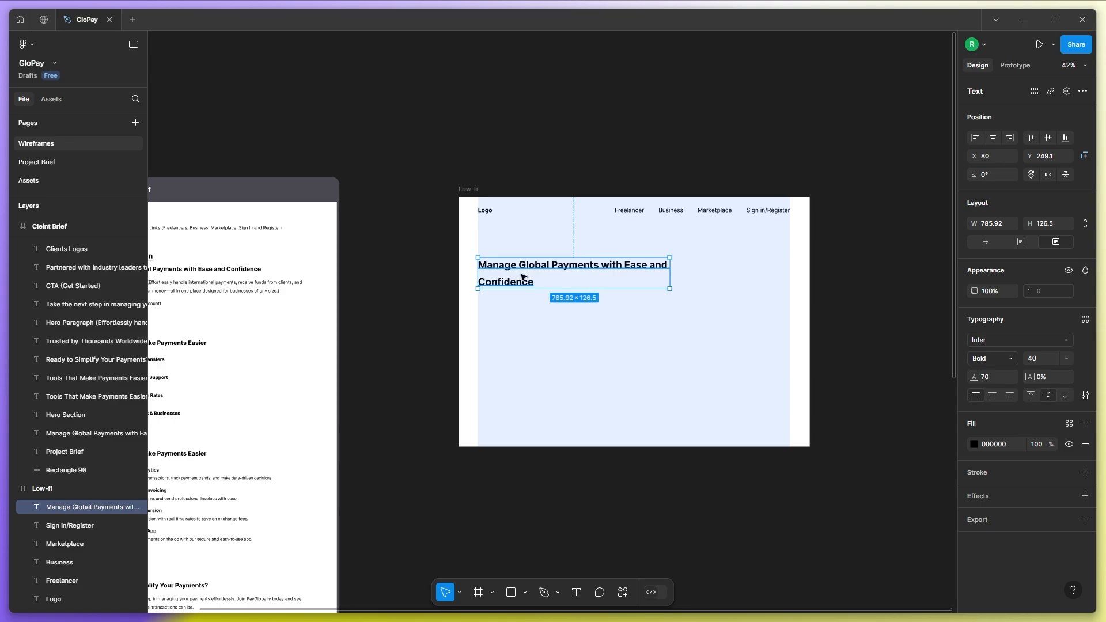
left_click_drag(520, 274, 522, 270)
left_click_drag(669, 269, 640, 269)
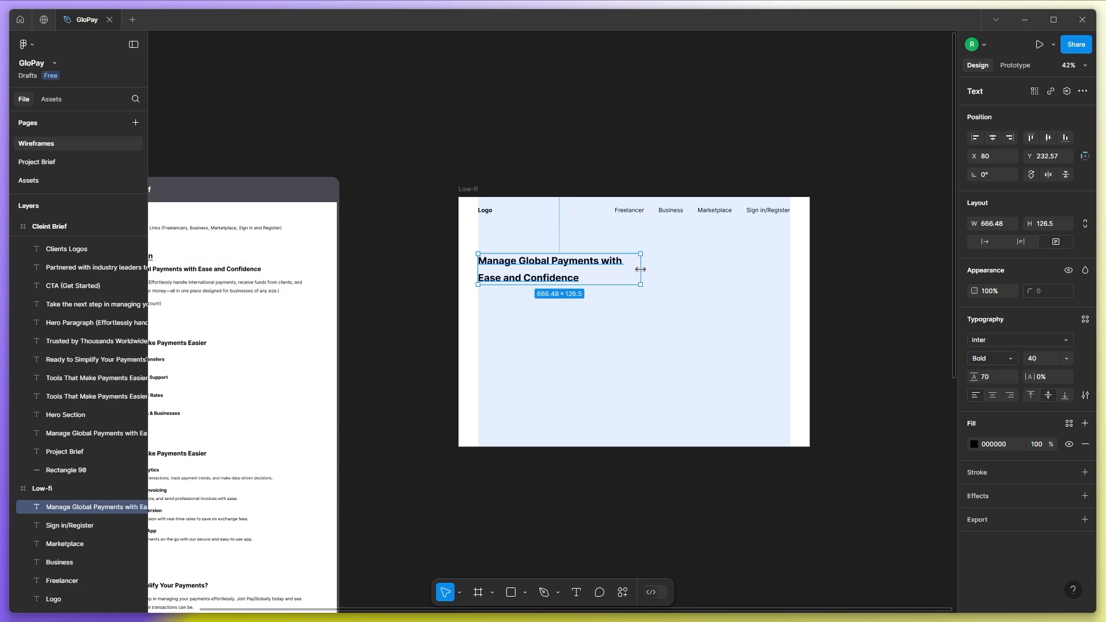
left_click(557, 339)
Copy the Hero Paragraph from the brief to below the Low-fi heading and set its font size to 24.
scroll(737, 300, "down", 2)
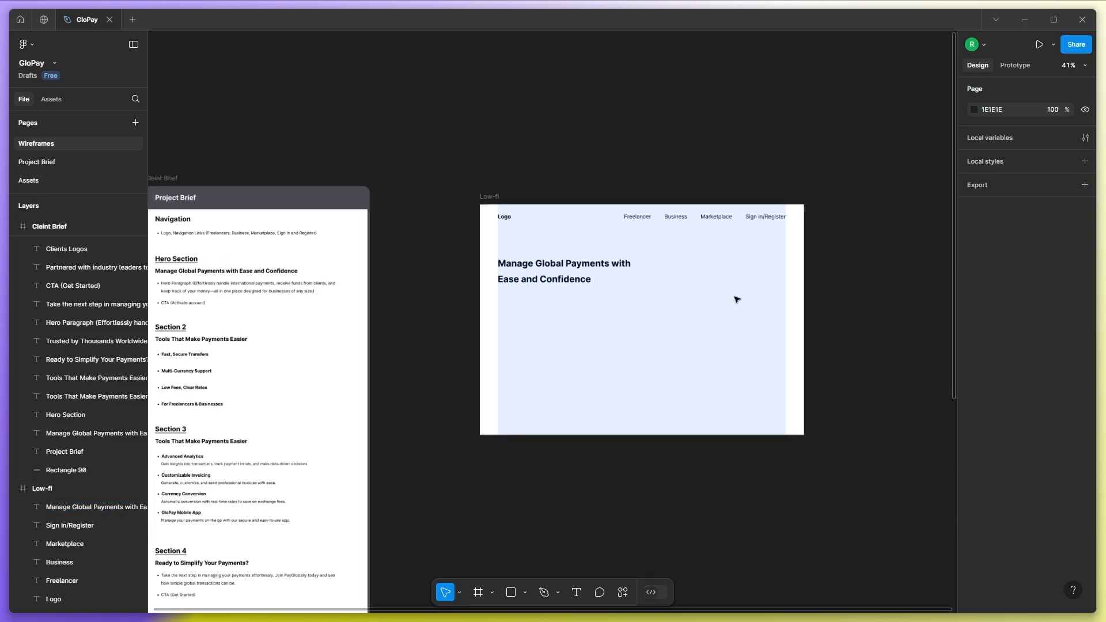
left_click_drag(208, 285, 470, 286)
scroll(682, 309, "up", 5)
left_click(1032, 358)
type("20")
key("Return")
key("Up")
key("Up")
key("Up")
key("Up")
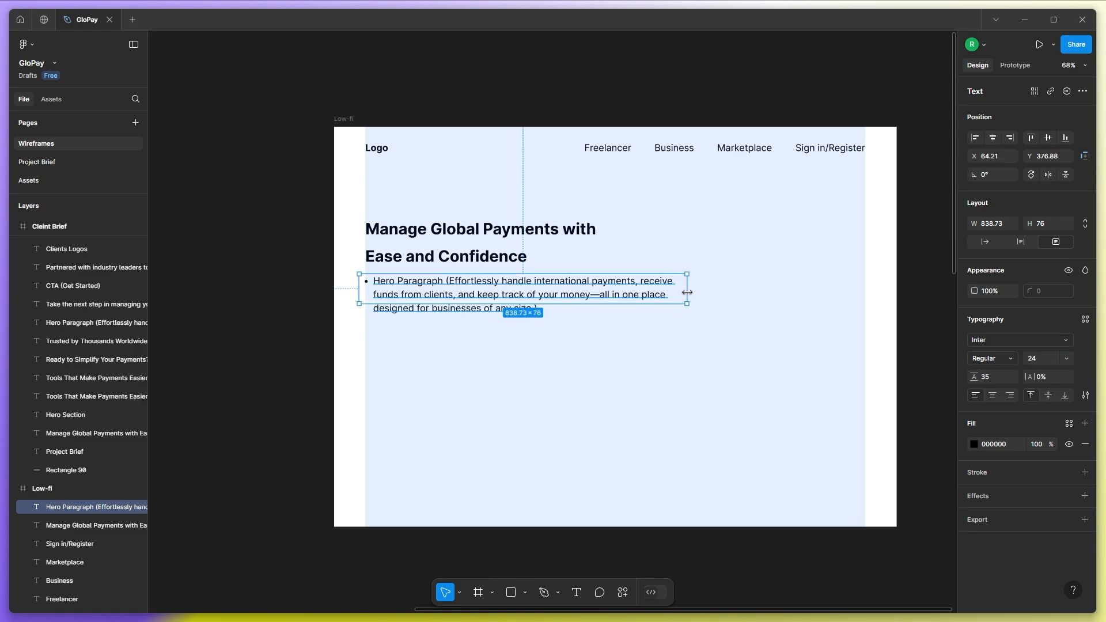
Resize the hero paragraph's text box to about 632 by 157 and reposition it slightly below the heading.
left_click_drag(687, 293, 632, 293)
left_click_drag(530, 338, 532, 335)
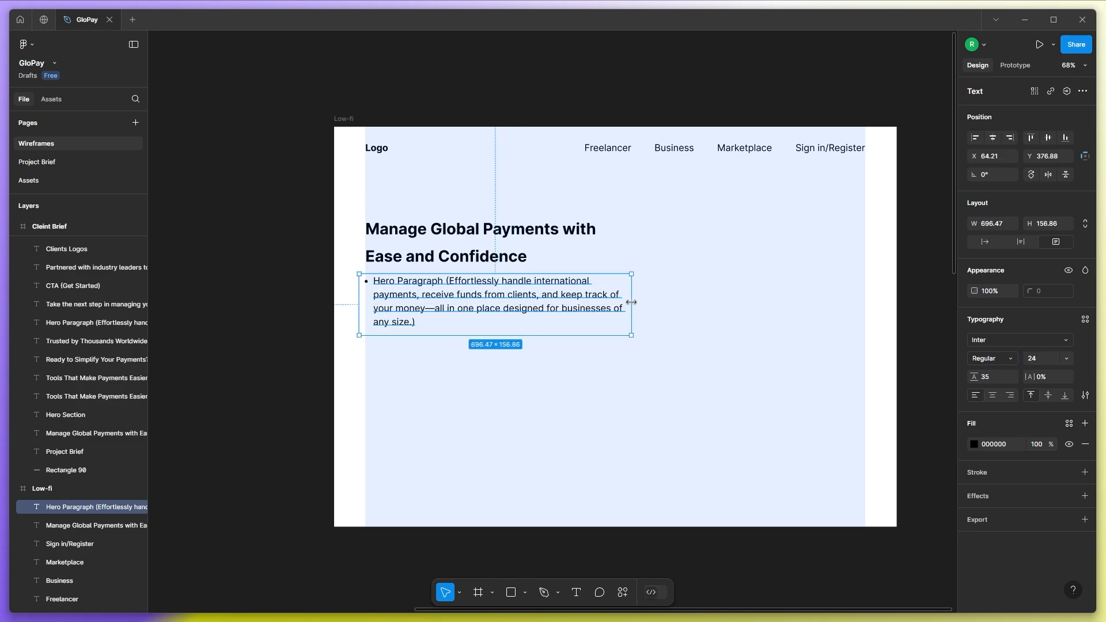
left_click_drag(631, 302, 606, 303)
left_click_drag(431, 295, 427, 296)
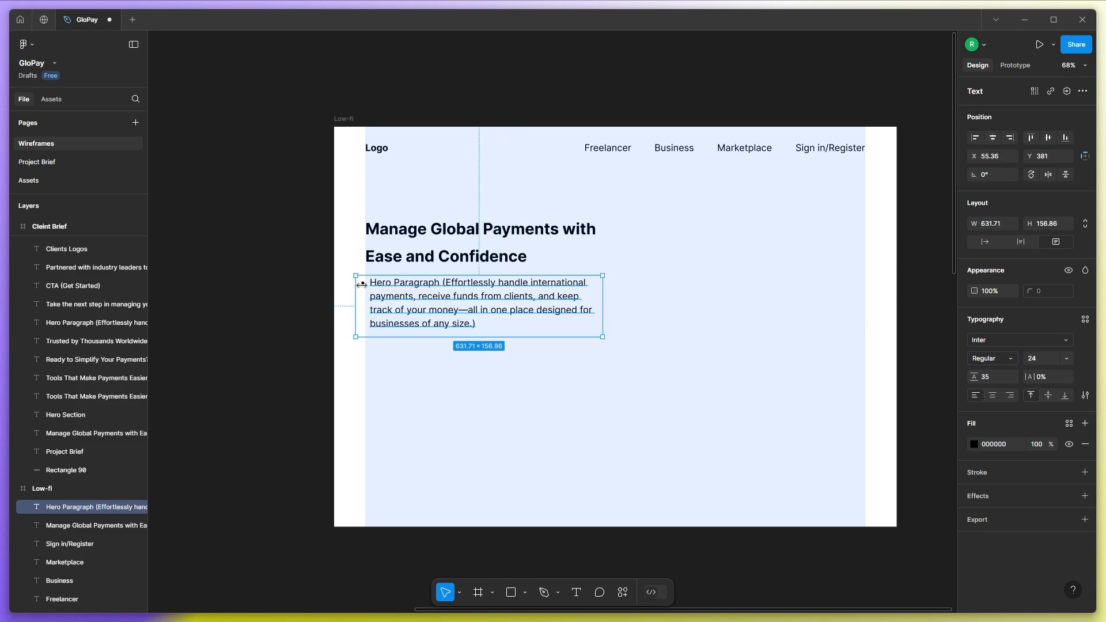
Remove the bullet list style from the hero paragraph and align the text with the grid's left edge.
left_click(1084, 396)
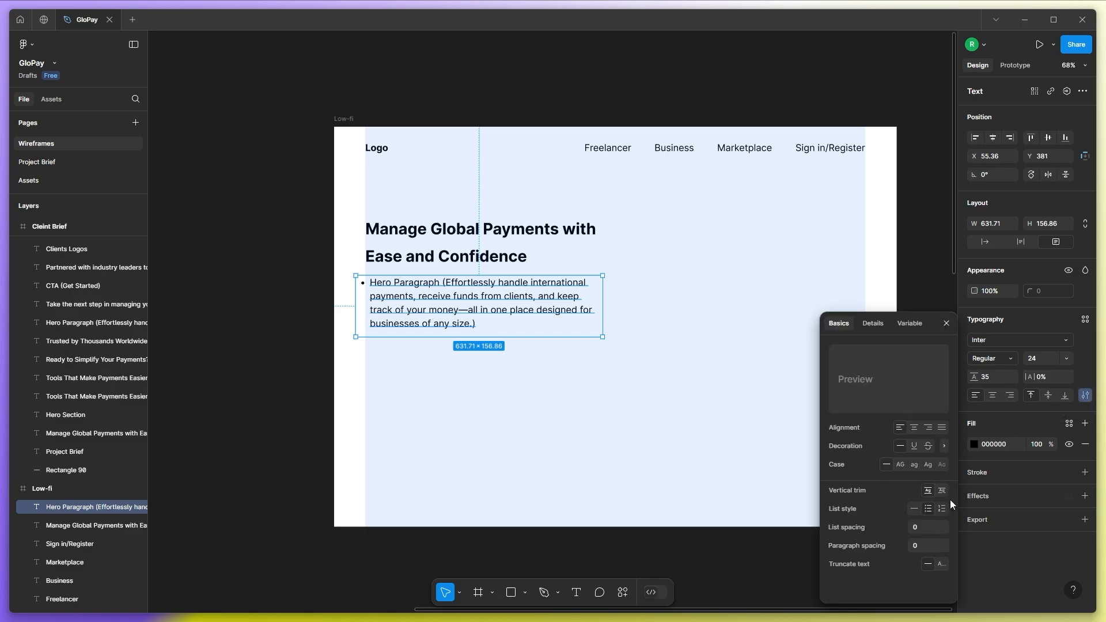
left_click(912, 509)
left_click(509, 414)
left_click_drag(422, 306, 459, 308)
left_click(524, 350)
Draw a button rectangle about 316 by 73 at the grid's left edge below the hero paragraph.
scroll(633, 389, "down", 4)
left_click_drag(424, 361, 537, 359)
scroll(263, 339, "up", 3)
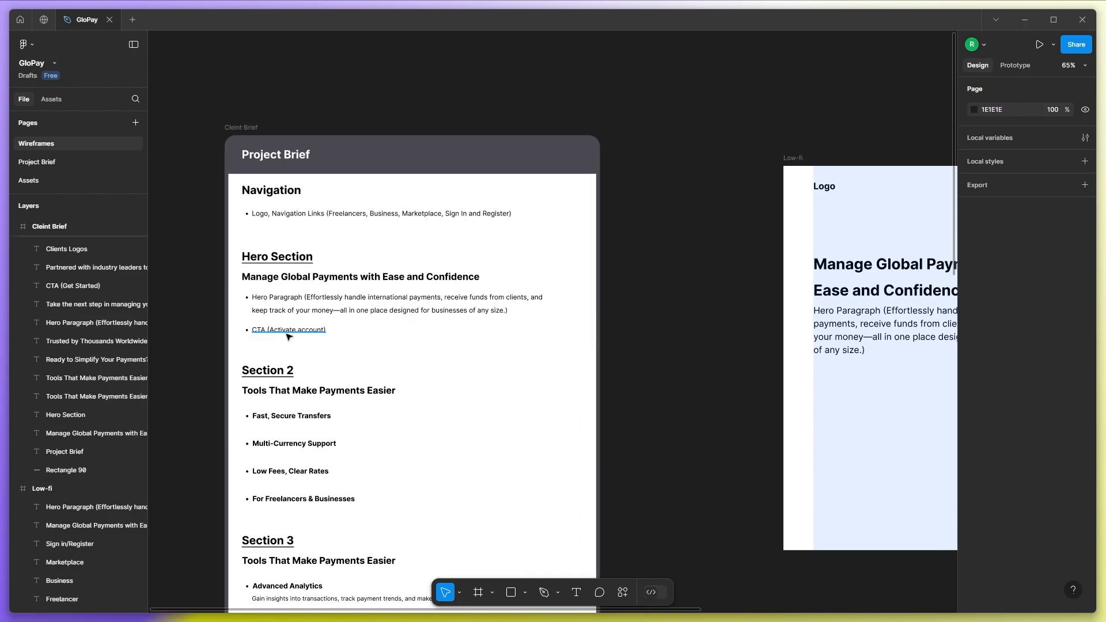
scroll(288, 336, "down", 3)
scroll(910, 365, "up", 2)
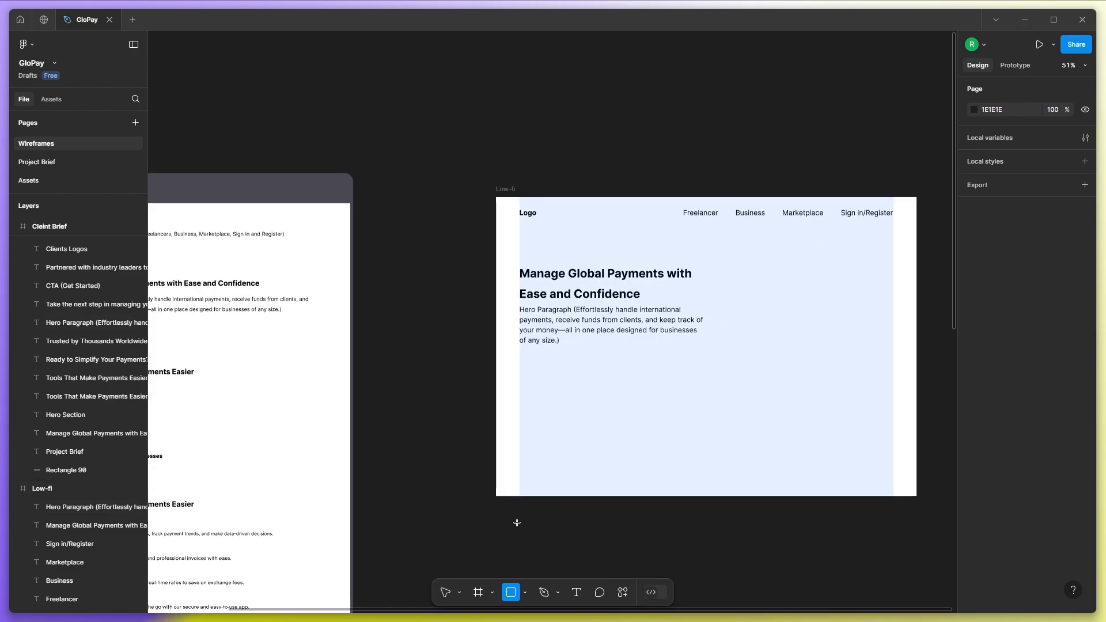
left_click_drag(518, 369, 608, 388)
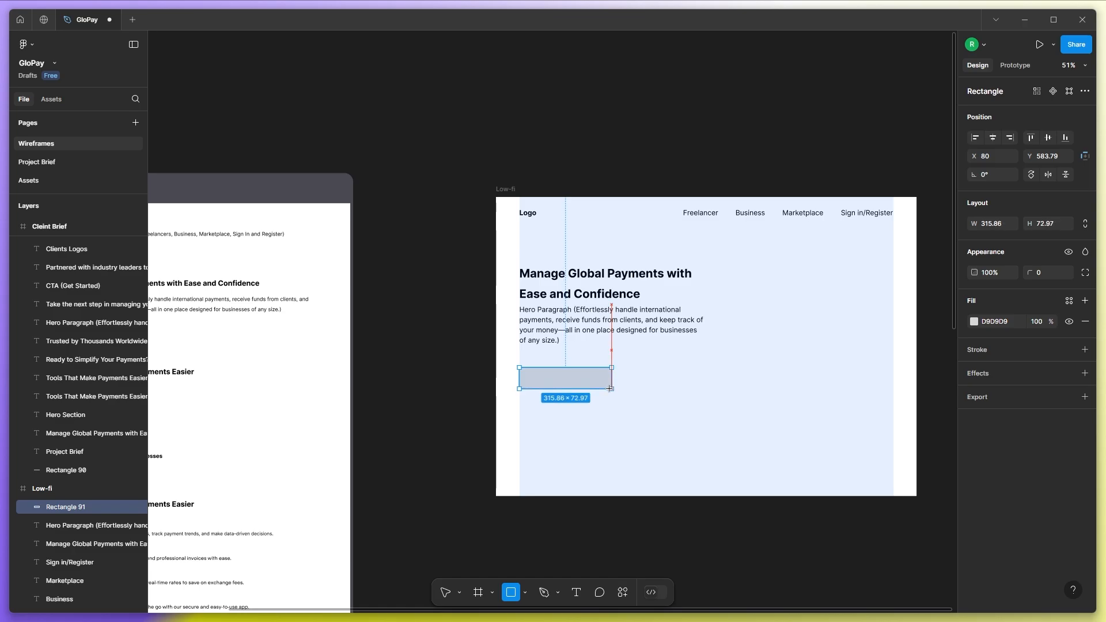
key("Escape")
Add the text "Activate Account" centered on the button rectangle and set its weight to Bold.
key("t")
left_click(546, 382)
type("Activate Account")
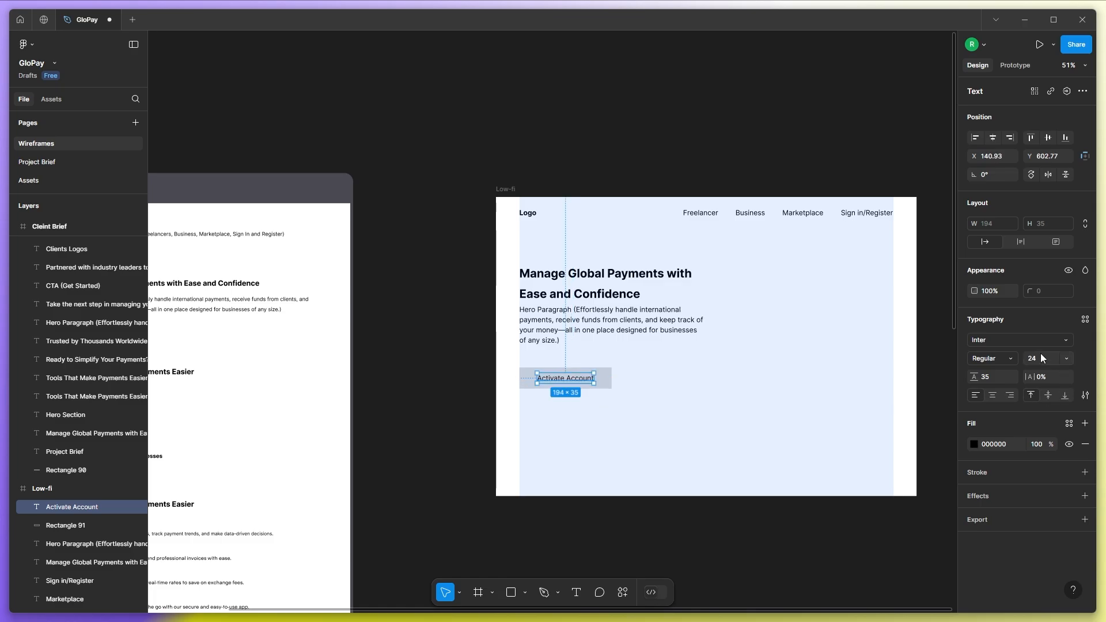
left_click(1002, 358)
left_click(995, 387)
left_click(761, 342)
scroll(764, 339, "down", 3)
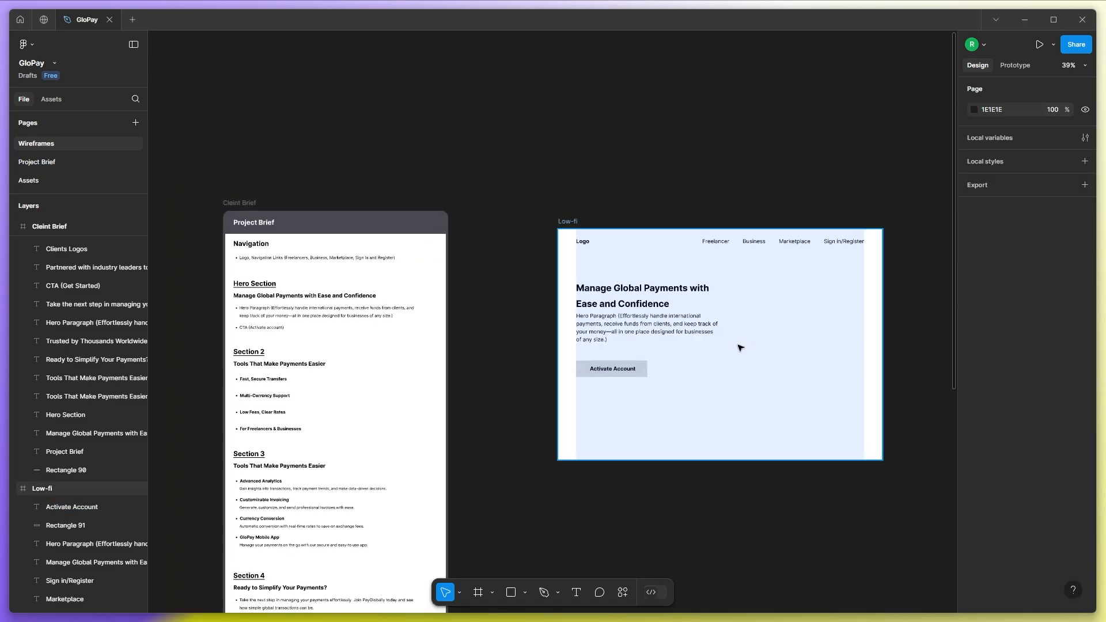
left_click_drag(741, 347, 768, 351)
left_click_drag(547, 387, 562, 388)
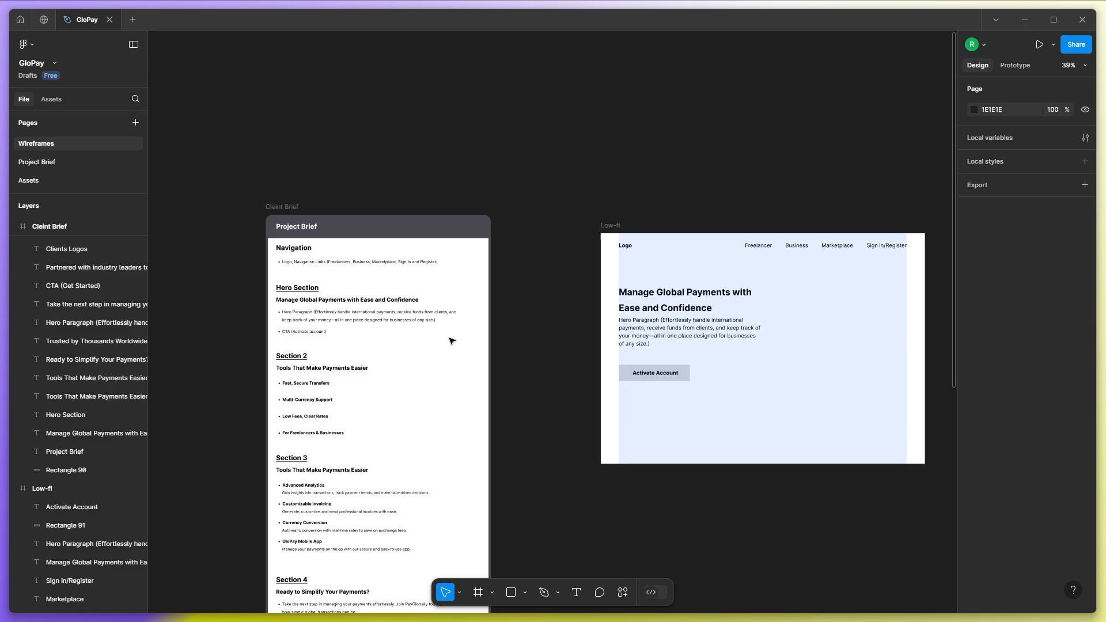
scroll(451, 341, "right", 4)
scroll(616, 336, "up", 4)
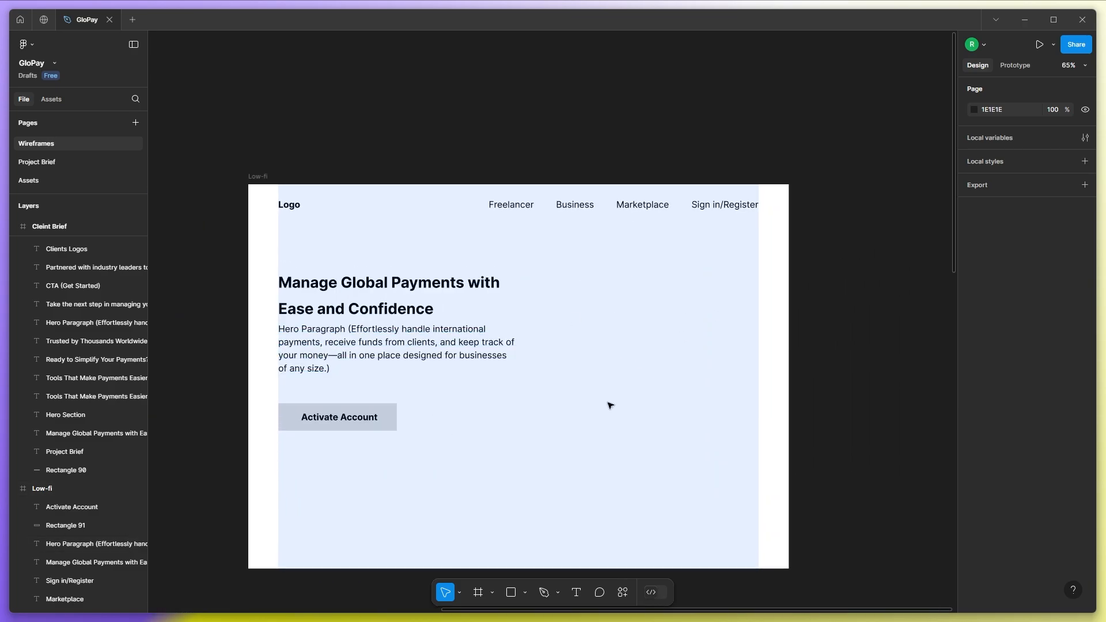
Draw an image placeholder rectangle about 586 by 585 beside the hero text, ending at the grid's right edge.
mouse_move(758, 247)
left_mouse_down()
mouse_move(547, 440)
mouse_move(534, 467)
left_mouse_up()
left_click_drag(530, 355, 538, 354)
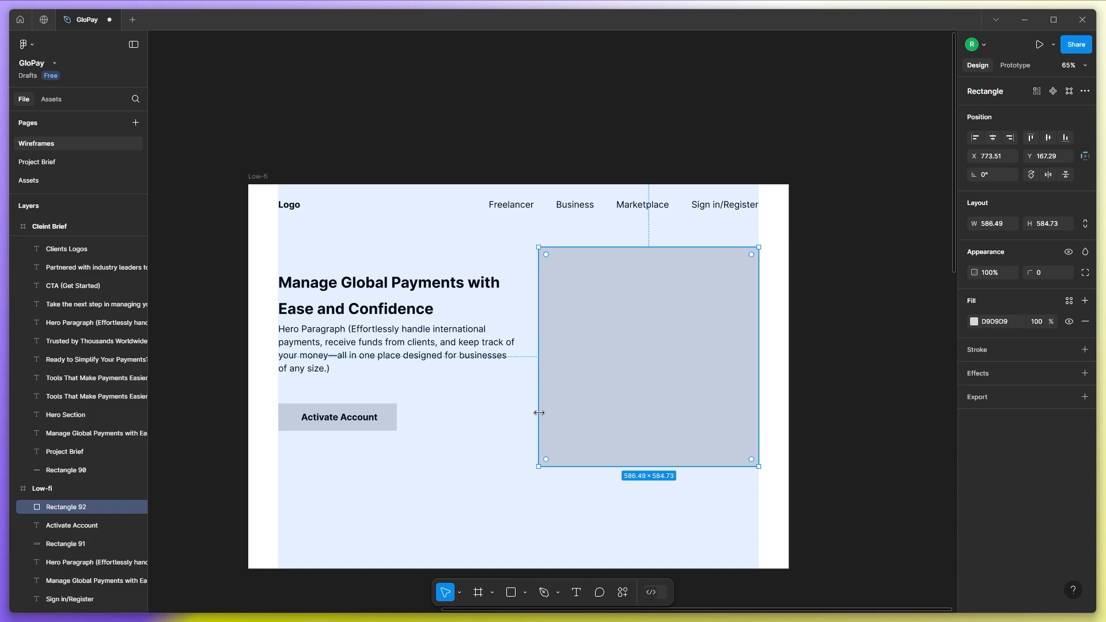
left_click(524, 450)
left_click(645, 368)
Draw a triangle with the Polygon tool inside the hero image placeholder and fill it with gray B7B7B7.
left_click(524, 592)
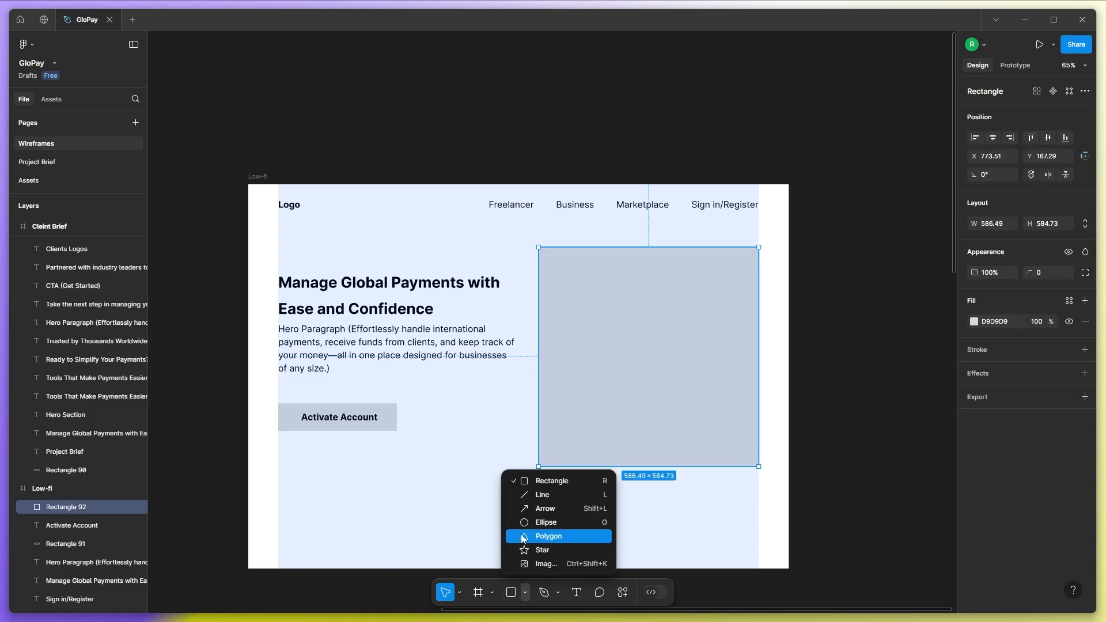
left_click(527, 536)
left_click_drag(600, 327, 658, 391)
left_click(973, 340)
left_click_drag(821, 344, 802, 361)
Enlarge the triangle and add a smaller copy overlapping its lower right corner to form a mountain icon.
left_click_drag(664, 391, 680, 407)
left_click_drag(645, 360, 682, 370)
left_click_drag(651, 320, 675, 381)
Move the smaller triangle up so its base lines up with the larger triangle's base.
left_click(613, 371, "shift")
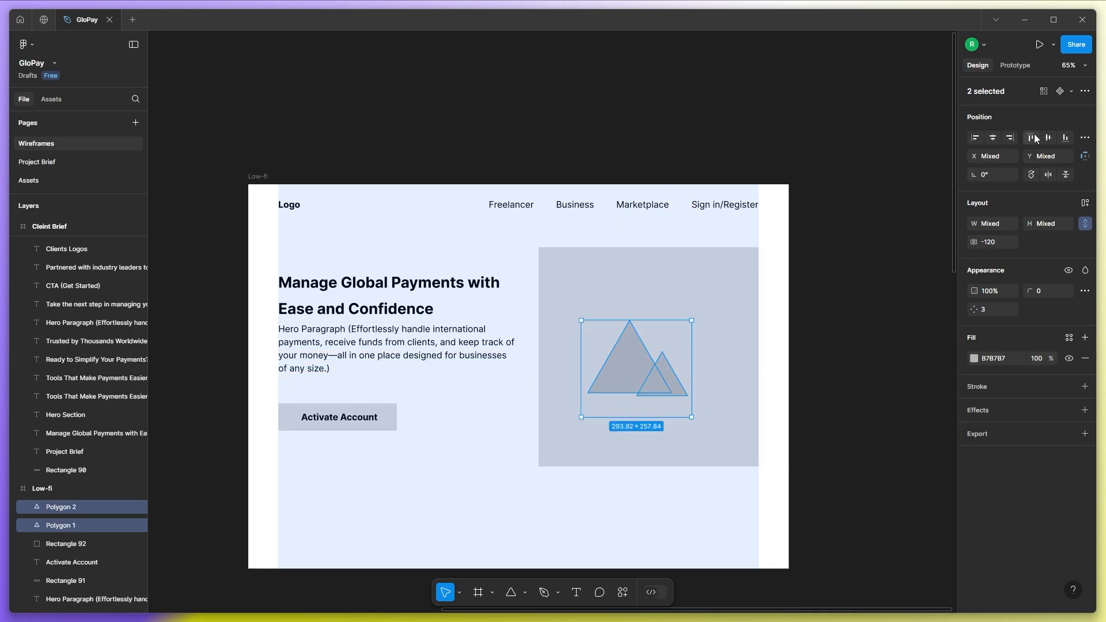
left_click(1059, 141)
left_click(812, 413)
scroll(804, 413, "up", 5)
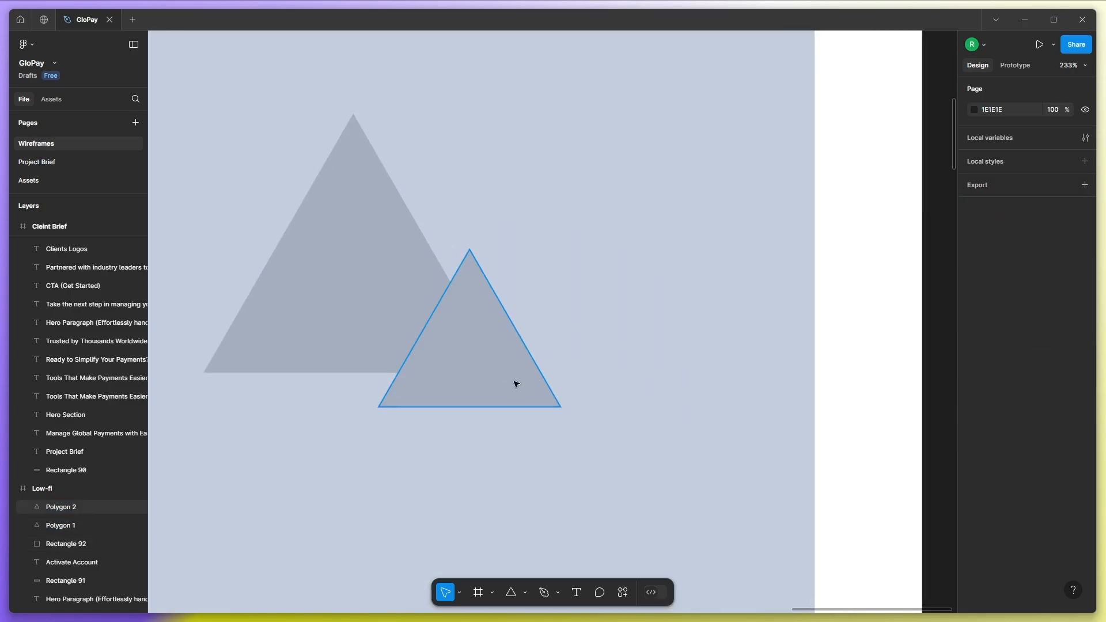
left_click_drag(514, 382, 522, 346)
Resize the two triangles to about 294 by 227, group them and set their corner radius to 7.
scroll(633, 346, "down", 3)
left_click(487, 310, "shift")
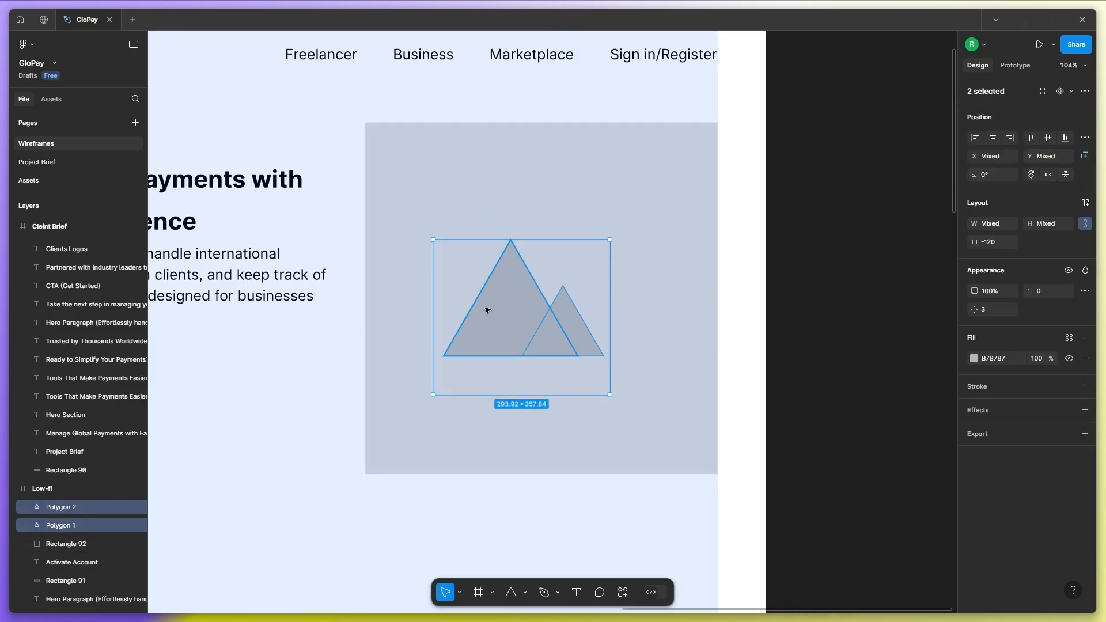
left_click_drag(519, 245, 518, 260)
key("ctrl+g")
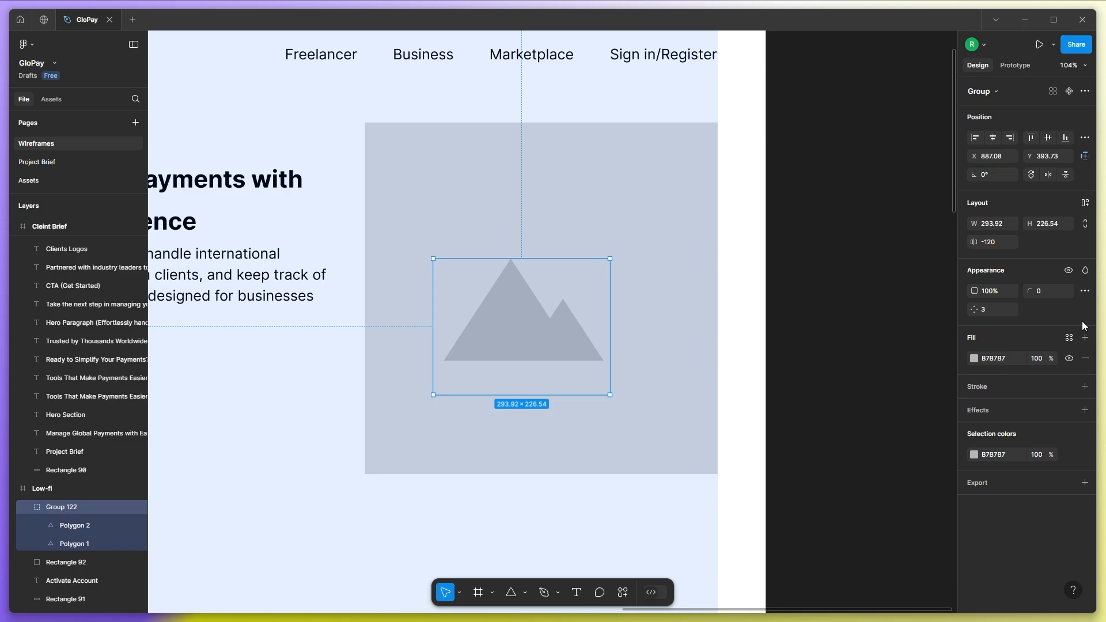
type("8")
key("Return")
scroll(737, 365, "down", 3)
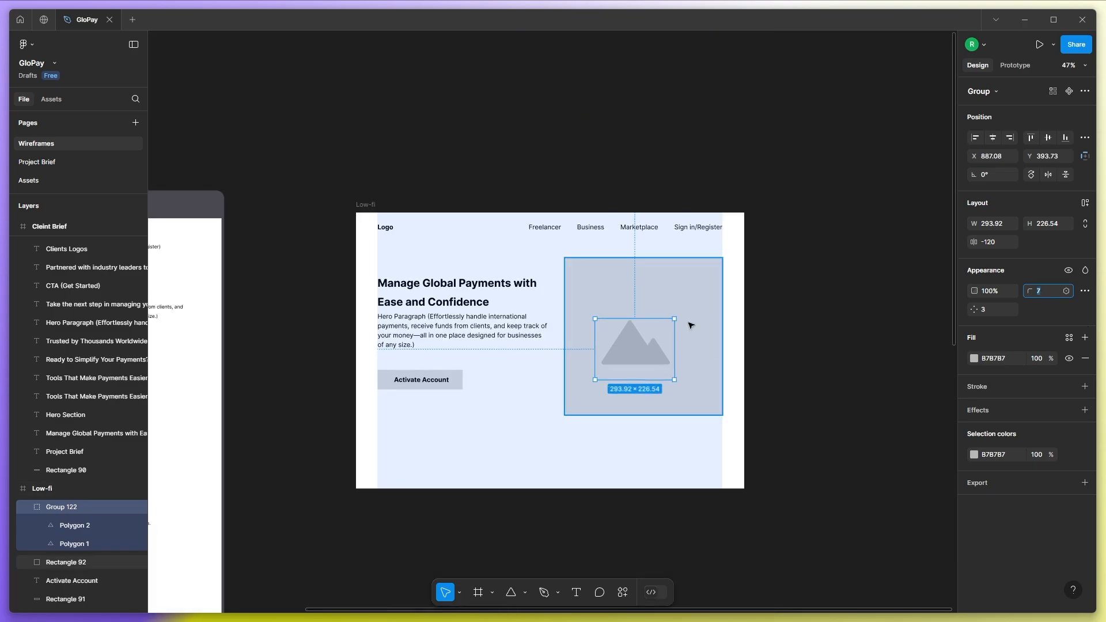
Center the triangle group horizontally and vertically within the hero image placeholder rectangle.
left_click(689, 325, "shift")
left_click(992, 139)
left_click(1047, 138)
key("Escape")
left_click_drag(473, 438, 507, 409)
Extend the Low-fi frame downward to make room for the remaining landing page sections.
scroll(518, 279, "down", 5)
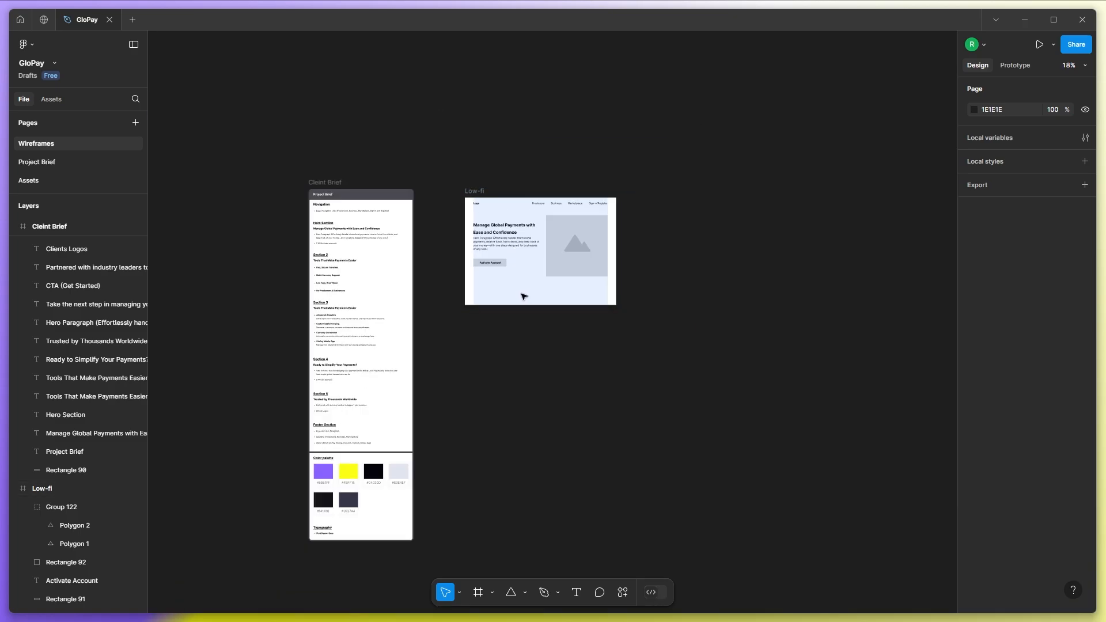
left_click(539, 305)
left_click_drag(538, 308, 538, 573)
left_click(432, 432)
Copy the Section 2 heading "Tools That Make Payments Easier" from the brief to below the hero section and center it.
scroll(432, 432, "up", 5)
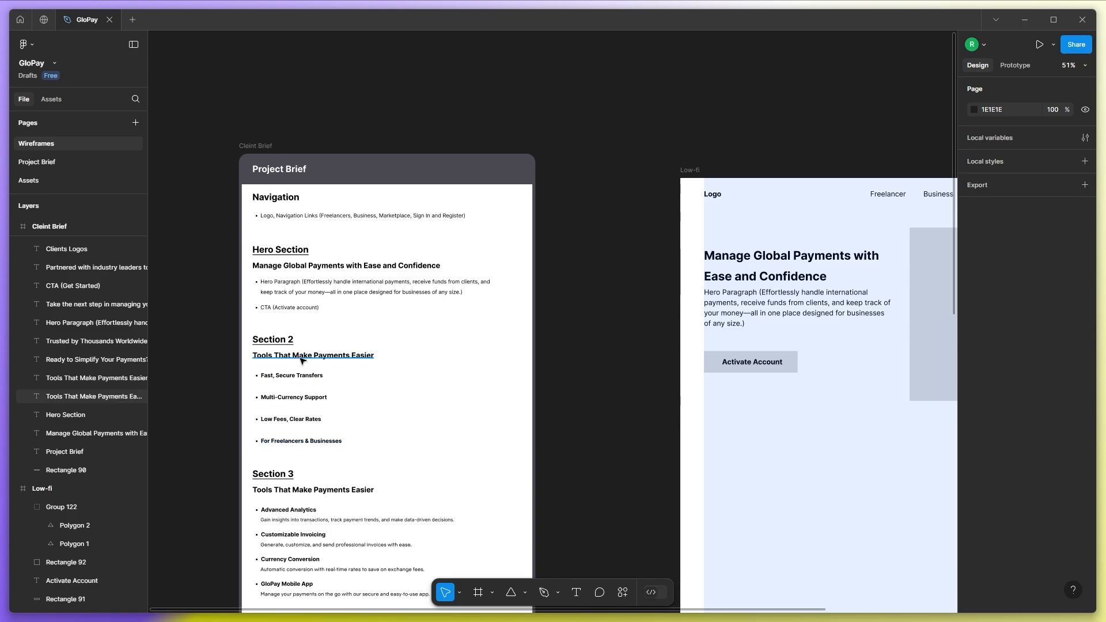
scroll(288, 366, "down", 4)
scroll(464, 473, "up", 1)
left_click_drag(267, 341, 569, 399)
left_click(992, 395)
key("Escape")
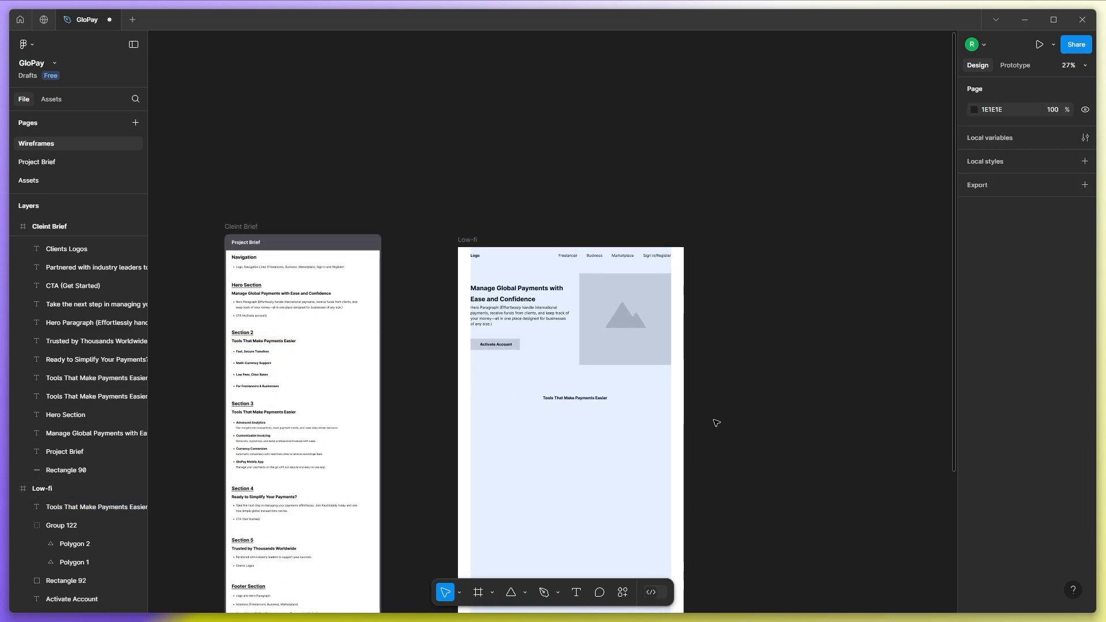
scroll(597, 245, "up", 3)
left_click_drag(551, 374, 541, 369)
key("Escape")
scroll(786, 369, "down", 2)
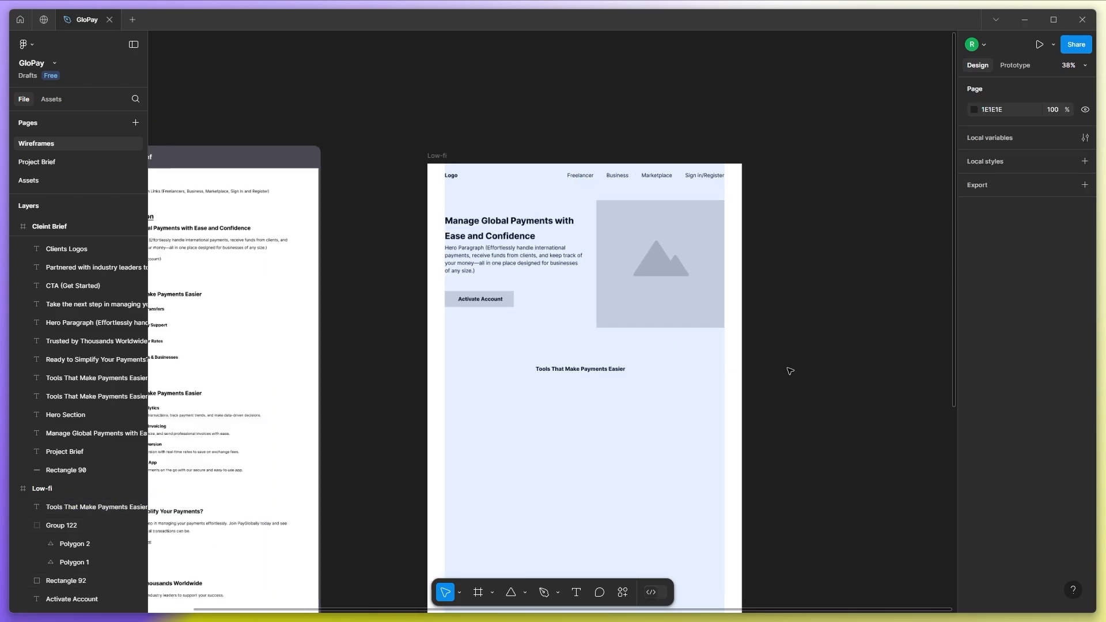
Copy the four Section 2 feature items from the brief into the Low-fi frame below the section heading.
left_click(243, 319)
left_click(242, 332, "shift")
left_click(241, 345, "shift")
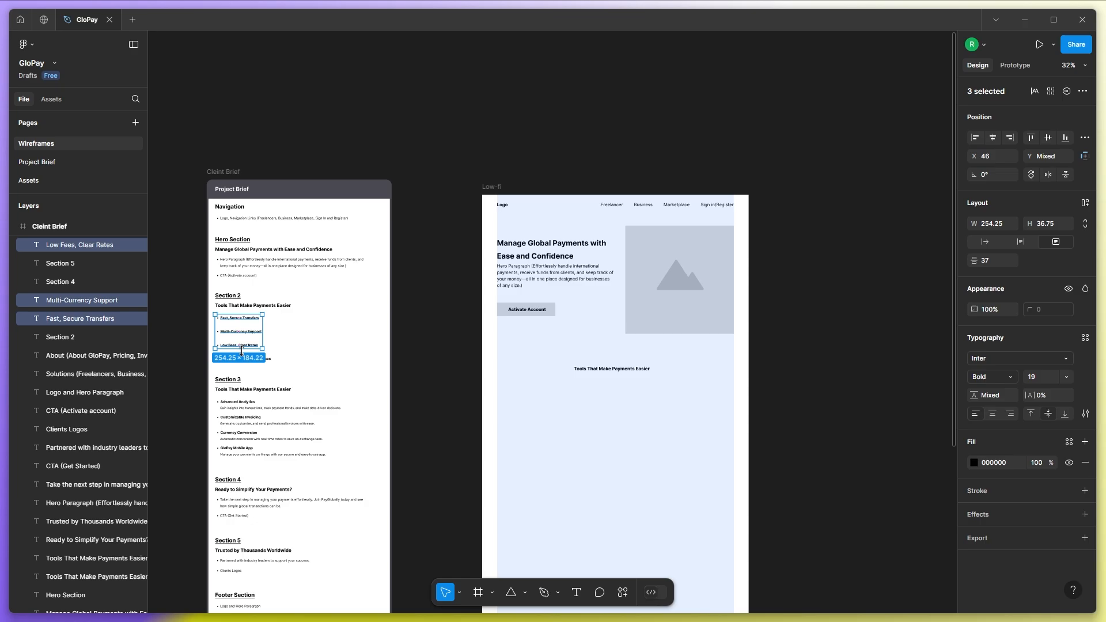
left_click(266, 359, "shift")
left_click_drag(252, 337, 590, 407)
scroll(665, 411, "up", 3)
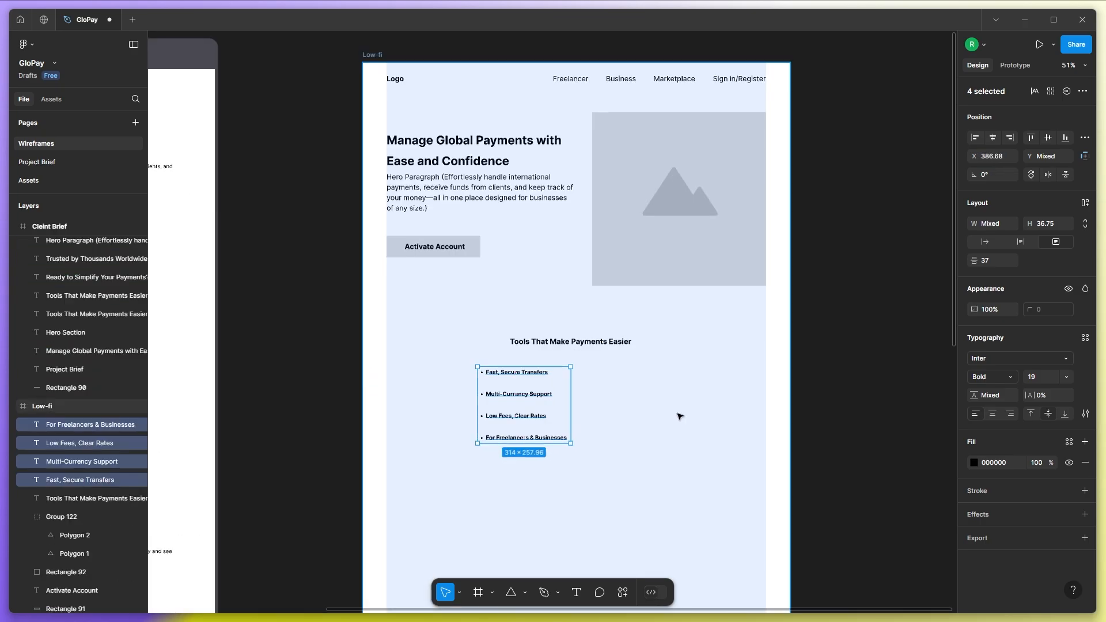
Spread the four copied feature items into a horizontal row across the grid beneath the section heading.
left_click(284, 335)
left_click_drag(478, 362, 620, 390)
left_click_drag(544, 442, 758, 393)
Set the four feature labels to Regular weight and remove their bullet list style.
left_click_drag(775, 434, 360, 368)
left_click(994, 376)
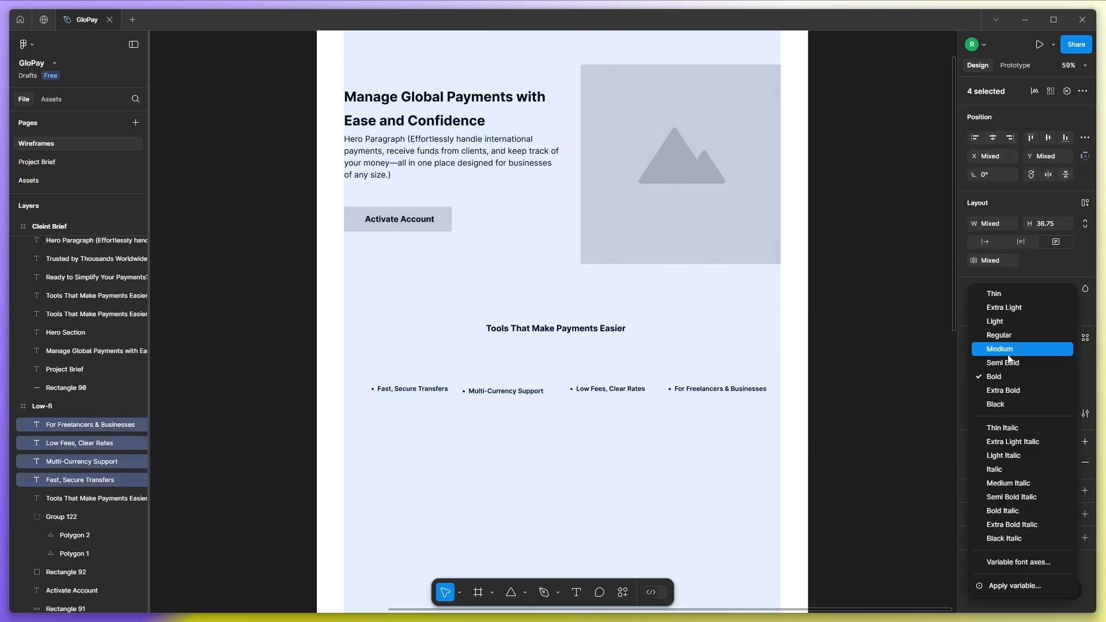
left_click(998, 334)
left_click(1085, 414)
left_click(914, 508)
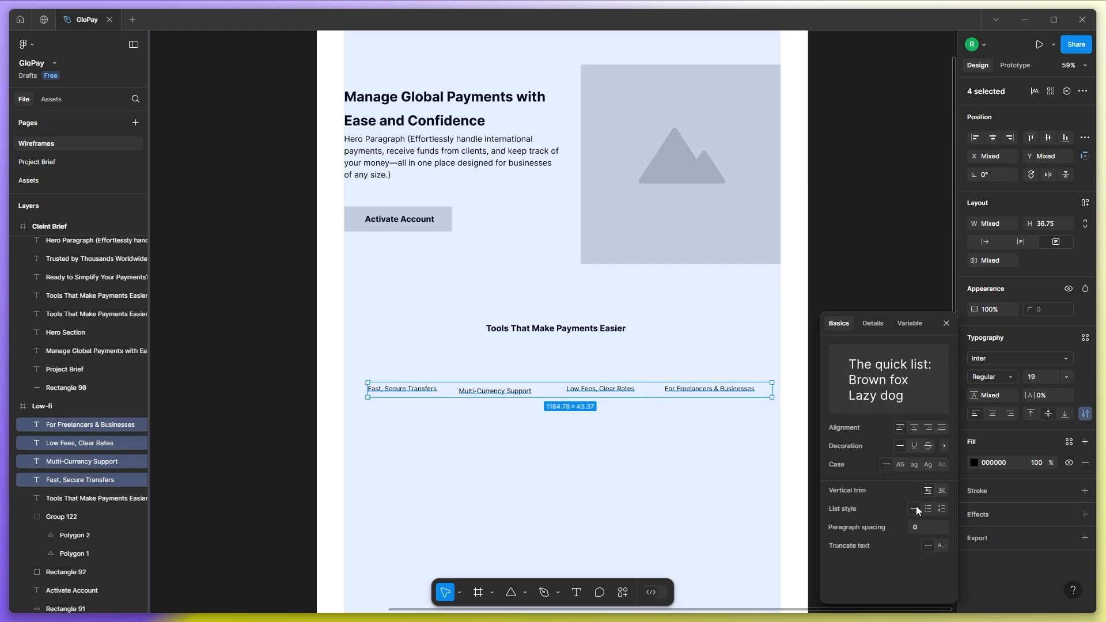
Align the four feature labels along their vertical centers so they sit on one line.
left_click(724, 433)
scroll(721, 421, "down", 1)
left_click_drag(365, 335, 767, 406)
left_click(1049, 137)
left_click(789, 389)
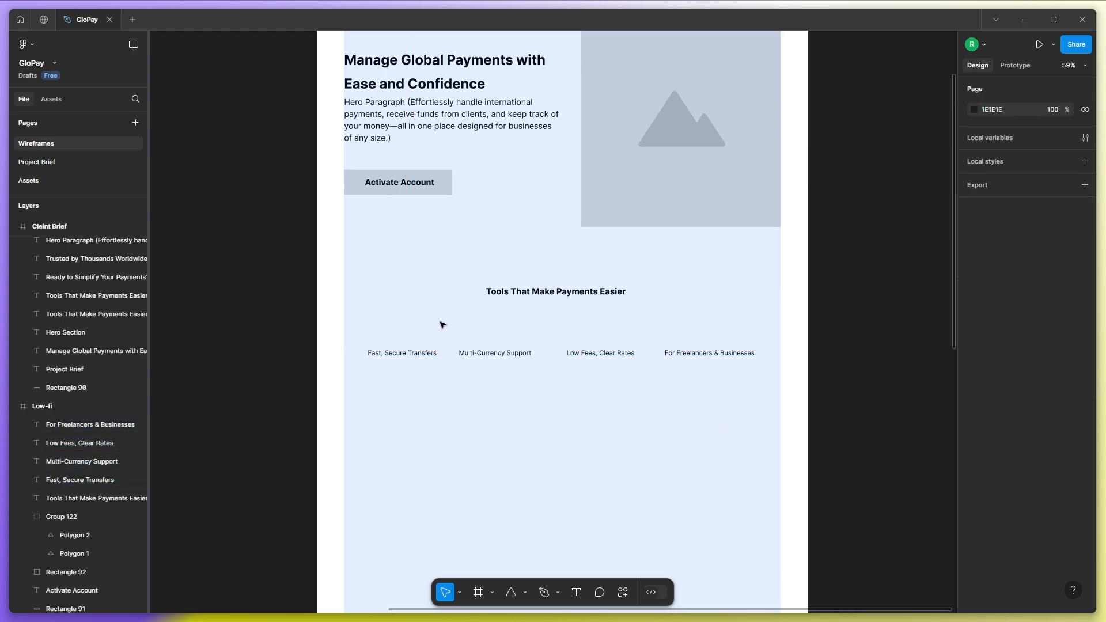
Shift the "Fast, Secure Transfers" label slightly left and add a small square icon placeholder above each feature label.
left_click_drag(405, 354, 396, 355)
left_click(585, 402)
left_click(524, 592)
left_click(541, 478)
left_click_drag(381, 311, 717, 335)
key("Escape")
Draw a 1440 wide horizontal divider line across the frame below the hero section and darken its stroke color.
scroll(638, 254, "down", 3)
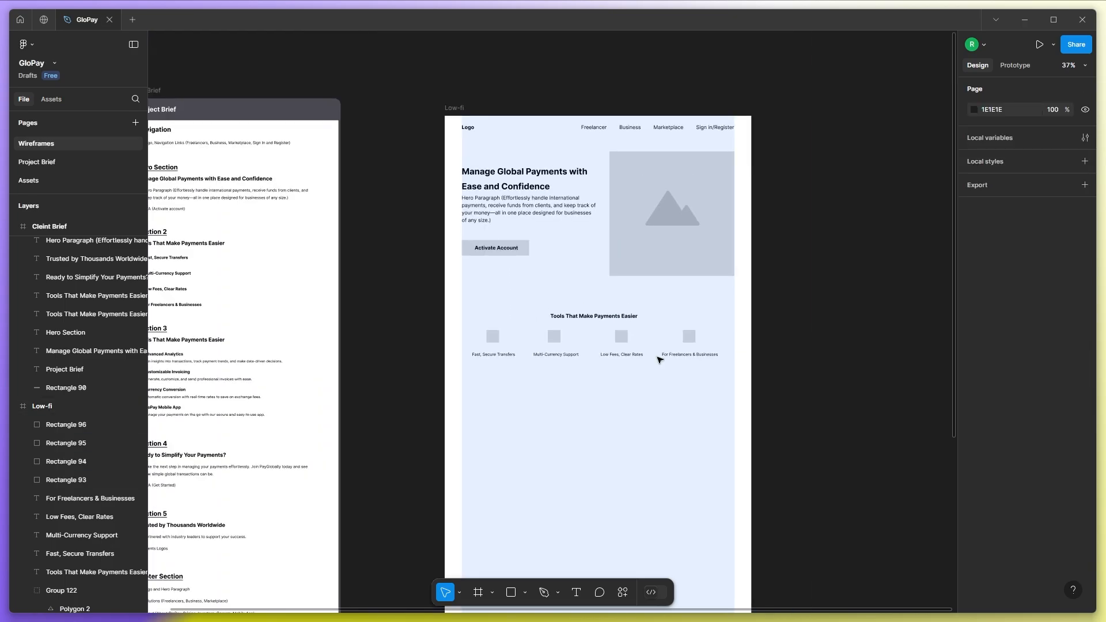
left_click(525, 592)
left_click(539, 494)
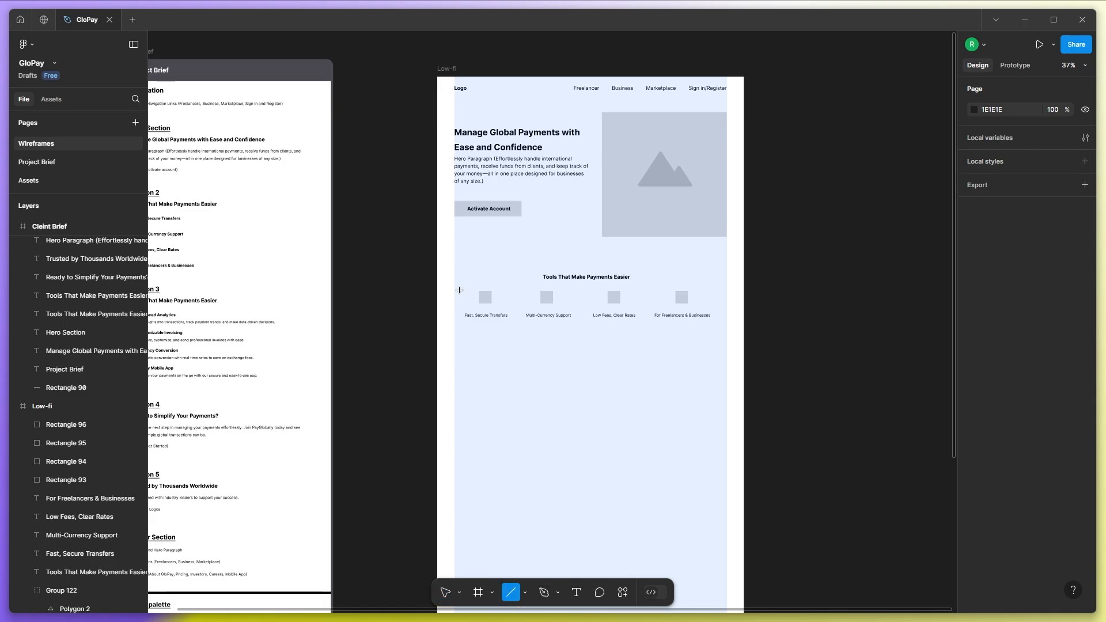
left_click_drag(435, 263, 741, 263)
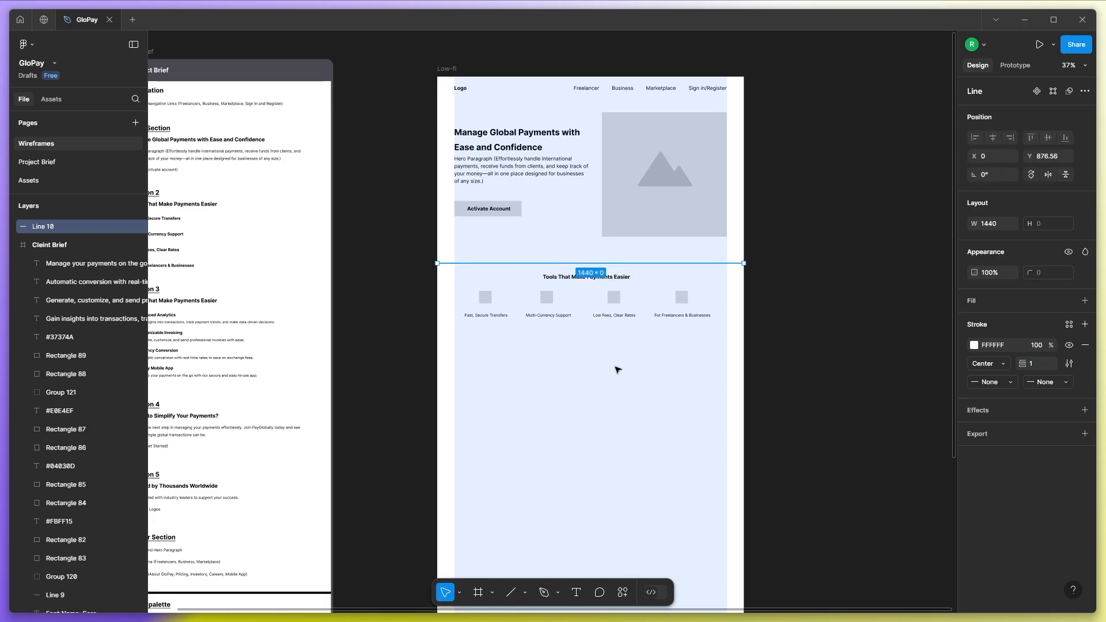
key("Escape")
left_click_drag(440, 253, 477, 277)
left_click(973, 346)
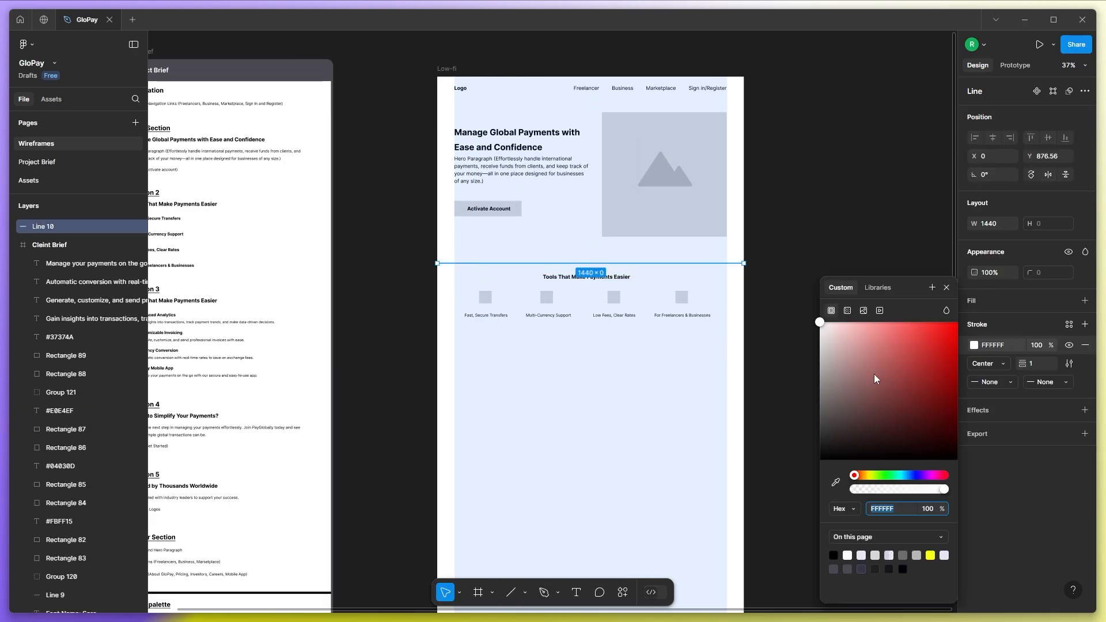
left_click(828, 417)
mouse_move(819, 459)
left_mouse_down()
mouse_move(802, 378)
mouse_move(770, 370)
left_mouse_up()
left_click(770, 370)
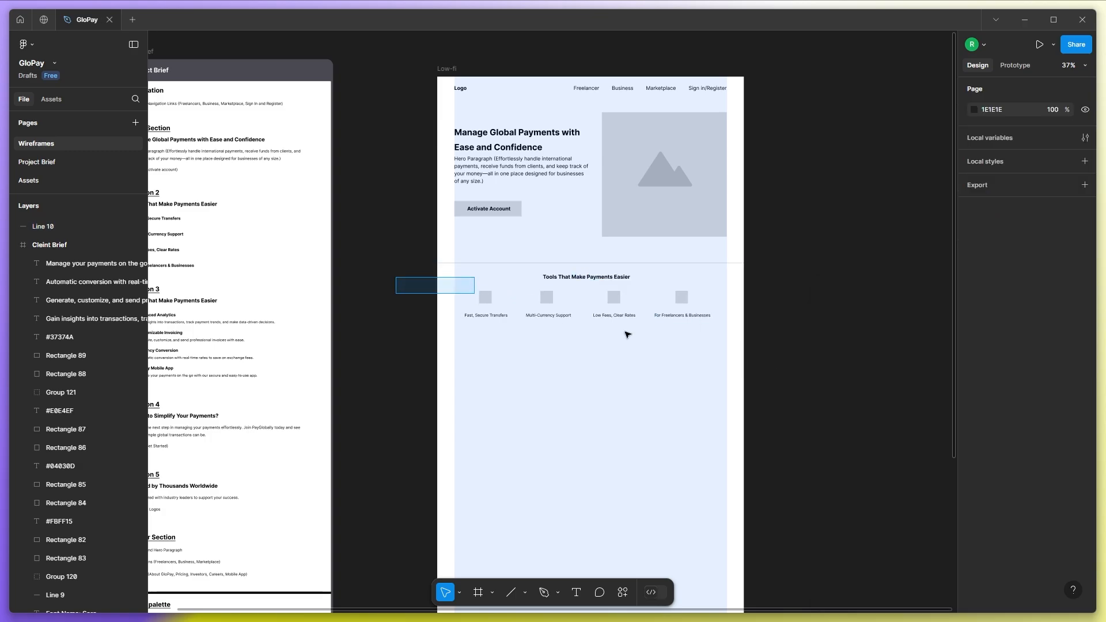
Move the feature section's contents down slightly and duplicate the divider line below the feature labels.
left_click_drag(627, 334, 678, 319)
left_click(580, 317)
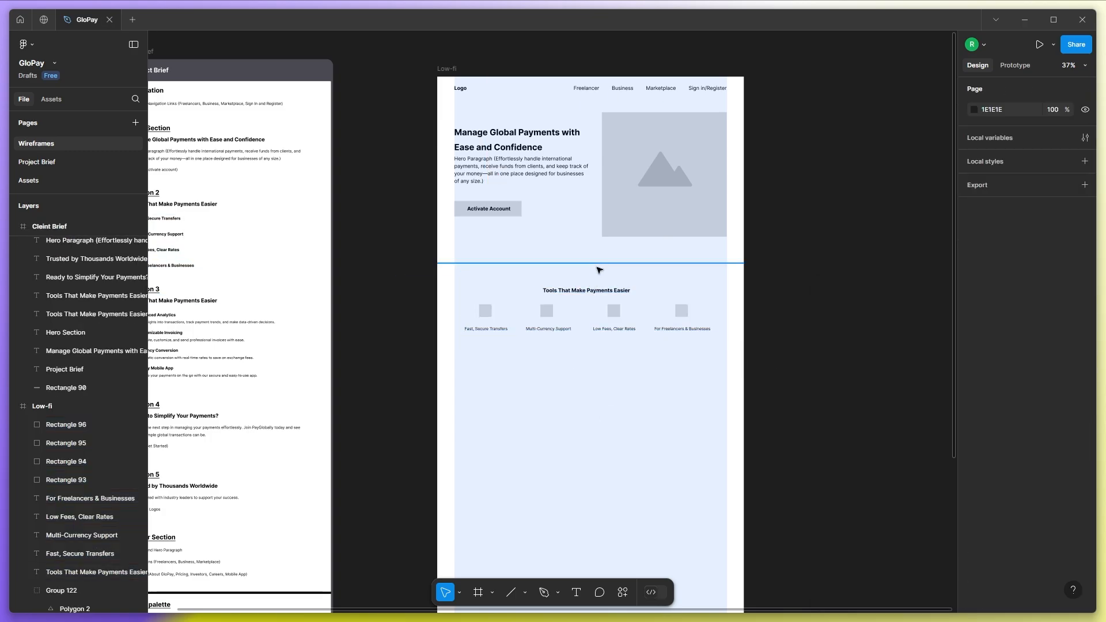
left_click_drag(599, 267, 612, 368)
left_click(616, 399)
left_click_drag(524, 402, 718, 395)
Copy the Section 3 heading "Tools That Make Payments Easier" from the brief to below the second divider.
scroll(348, 329, "up", 5)
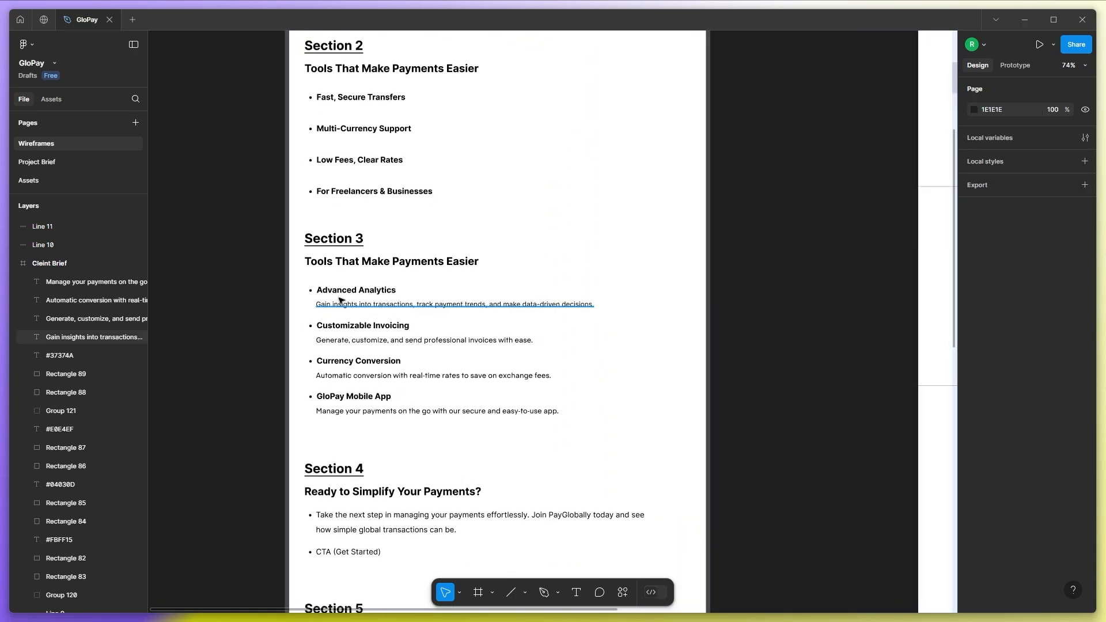
scroll(308, 298, "down", 7)
left_click_drag(357, 284, 615, 340)
scroll(615, 340, "up", 2)
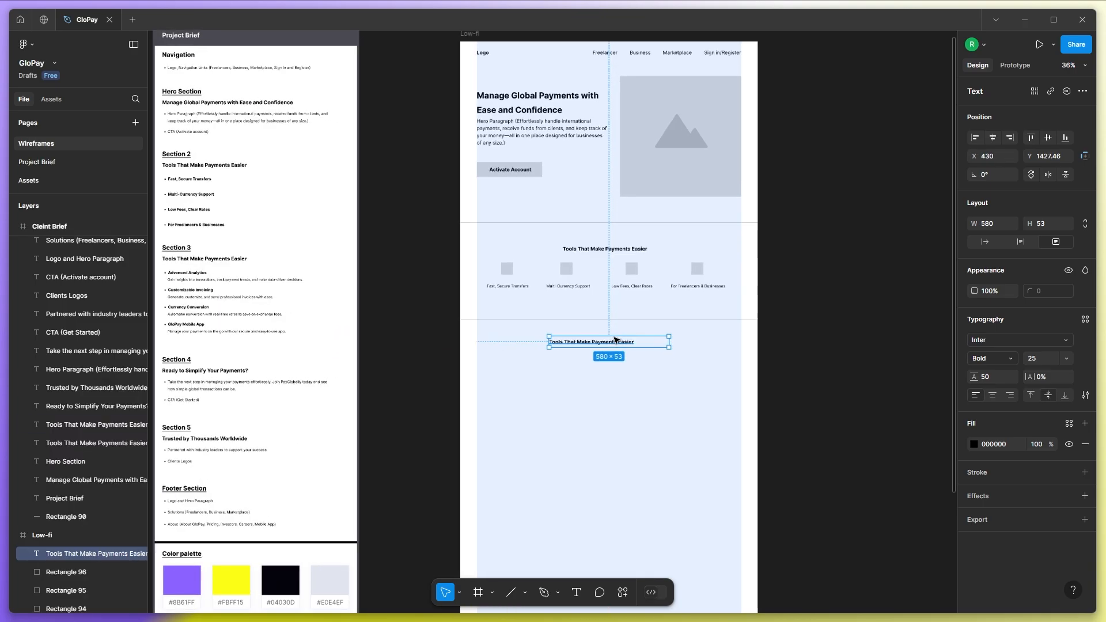
Set the font size of both "Tools That Make Payments Easier" headings to 30.
left_click(605, 249)
left_click(542, 93)
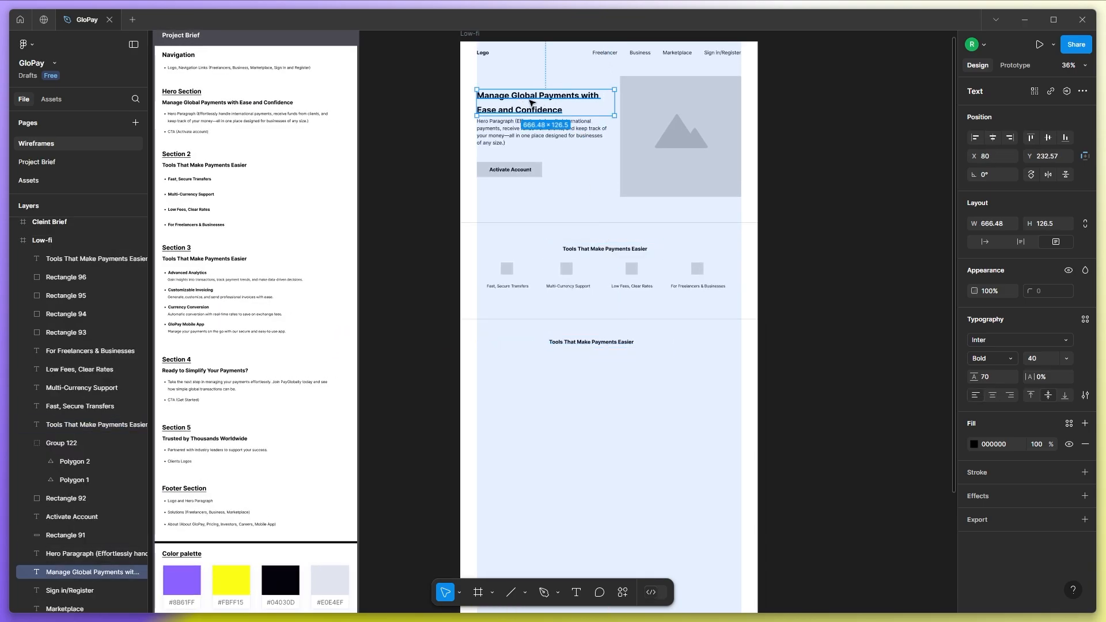
left_click(639, 253)
left_click(622, 340, "shift")
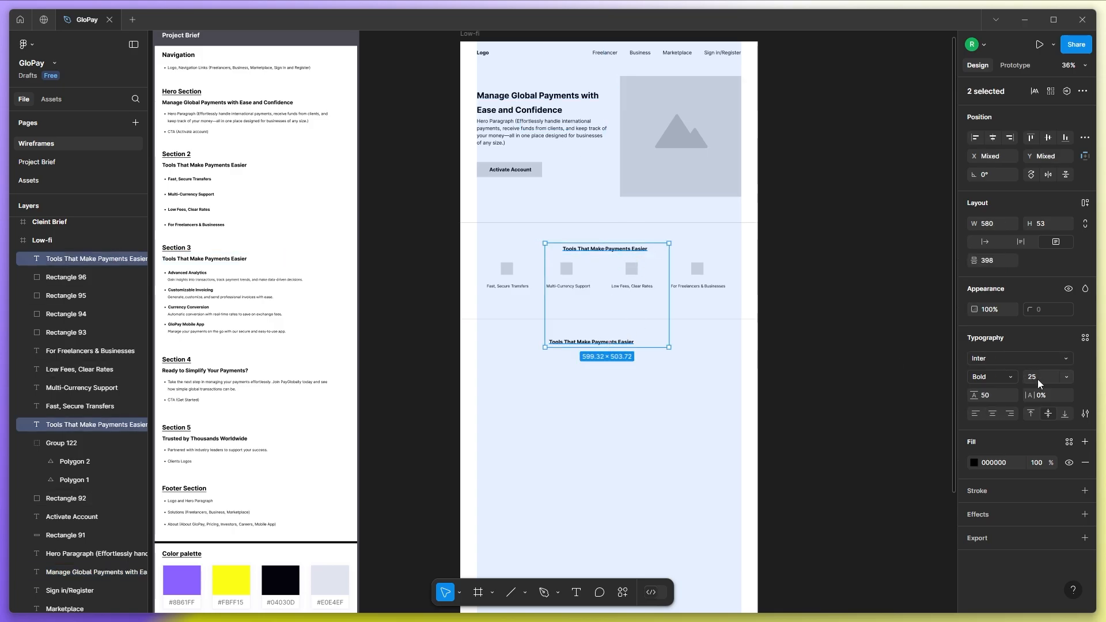
type("30")
key("Return")
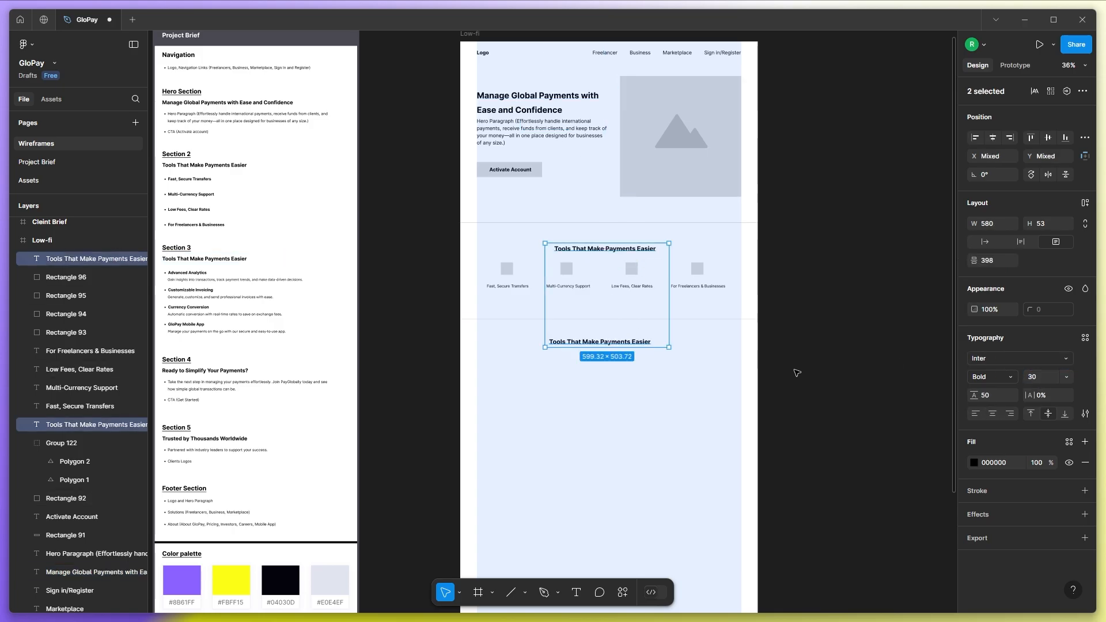
Move both section headings slightly up toward their dividers and center-align the text of the Section 3 heading.
left_click(675, 392)
left_click_drag(635, 250, 636, 241)
left_click_drag(616, 341, 615, 332)
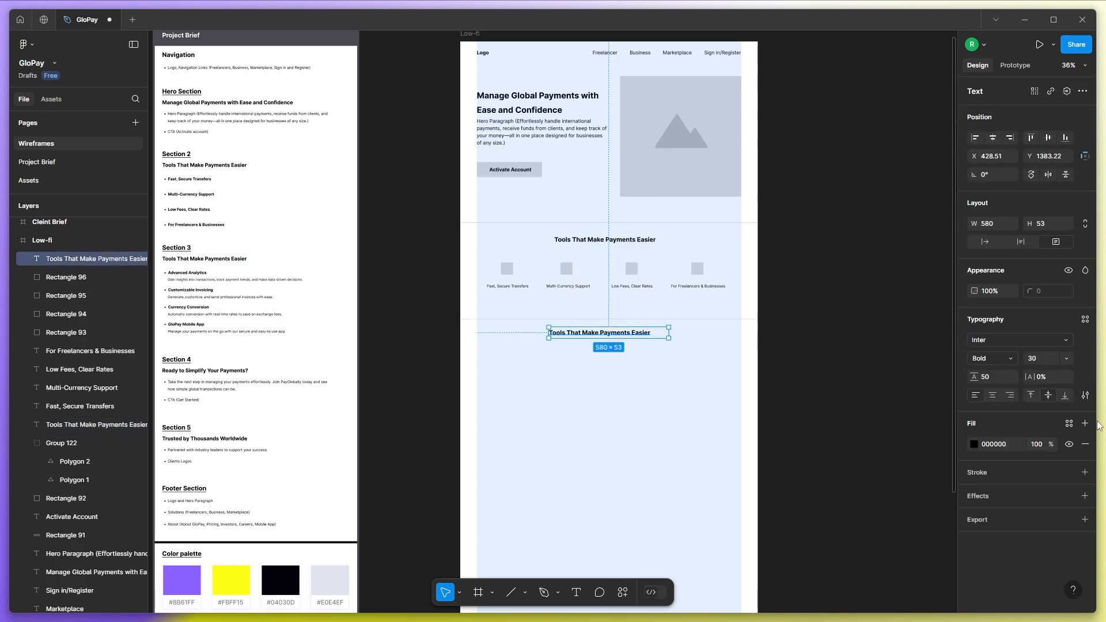
left_click(992, 395)
left_click(853, 404)
left_click(599, 332)
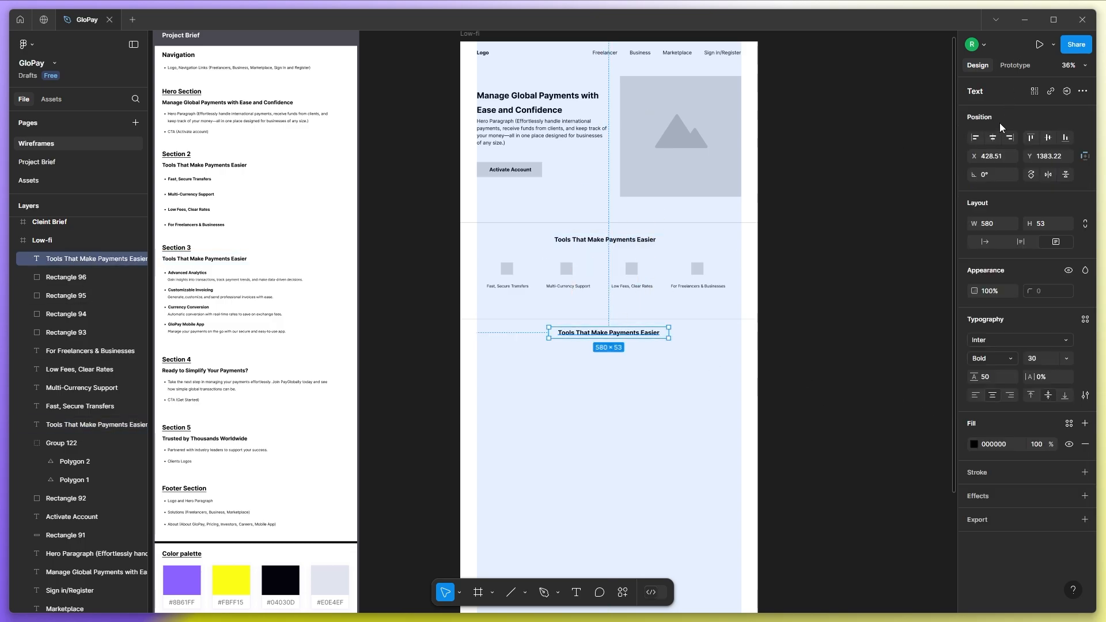
left_click(813, 270)
Copy the four Section 3 item titles and their descriptions from the brief to below the Section 3 heading.
scroll(814, 270, "down", 1)
scroll(288, 311, "up", 5)
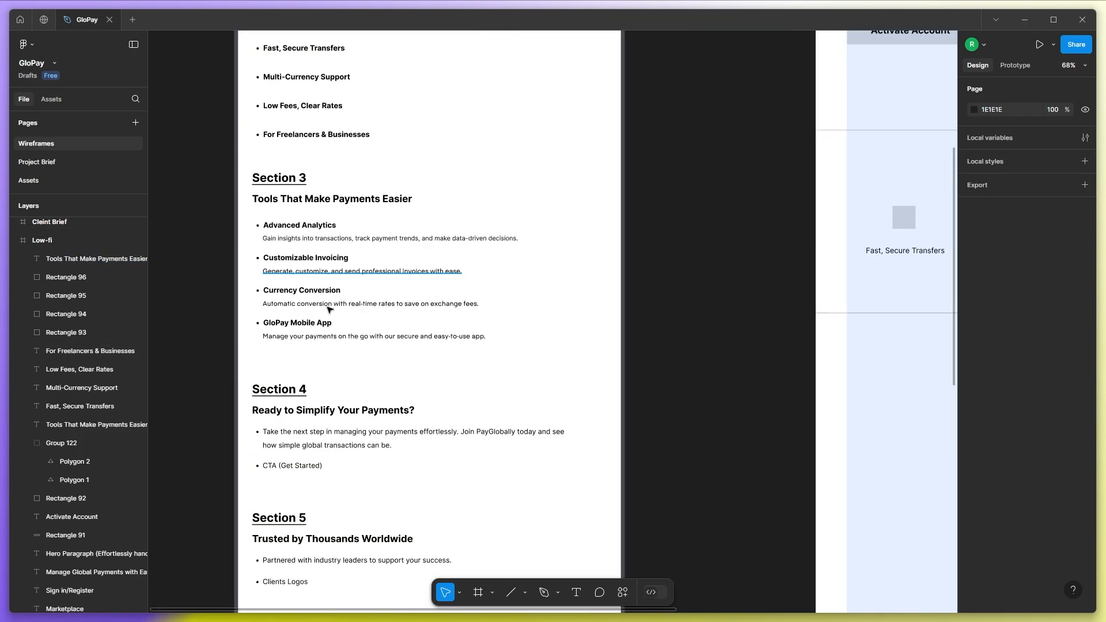
scroll(315, 329, "up", 2)
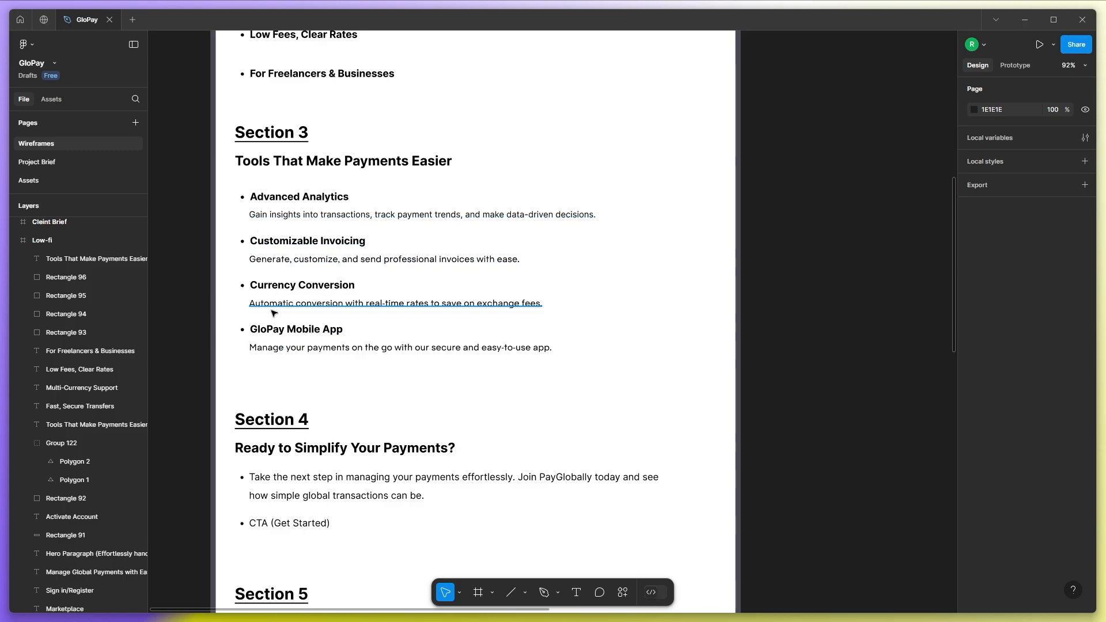
scroll(273, 313, "down", 5)
left_click_drag(196, 241, 716, 409)
scroll(916, 425, "up", 4)
left_click(824, 425)
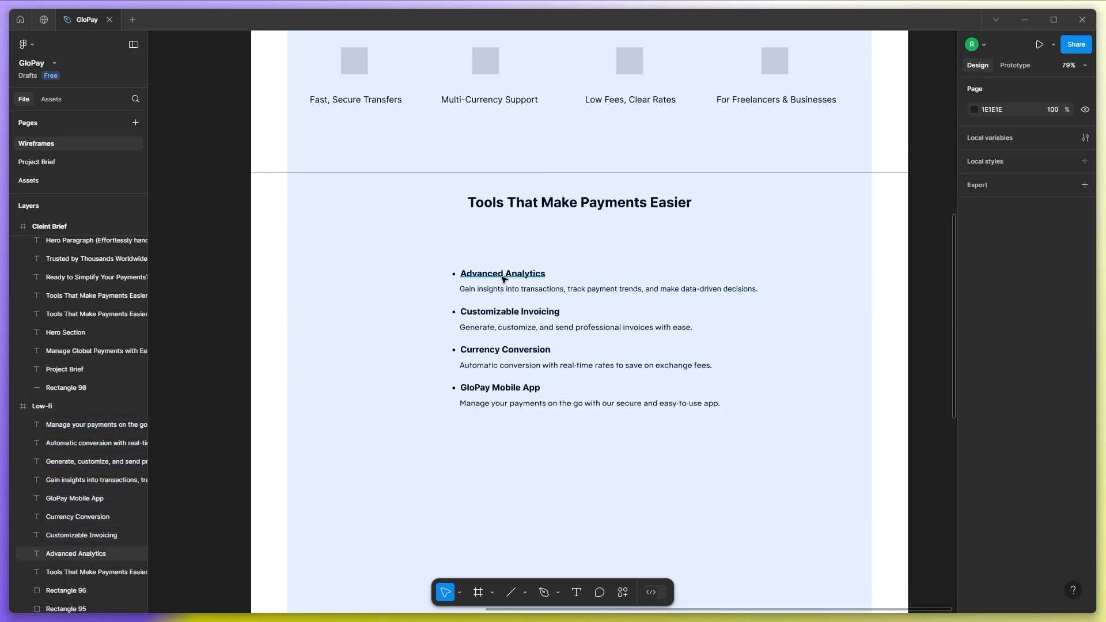
Remove the bullet list style from the four item titles, Advanced Analytics through GloPay Mobile App.
left_click(503, 278)
left_click(505, 313, "shift")
left_click(508, 351, "shift")
left_click(507, 389, "shift")
left_click(1085, 414)
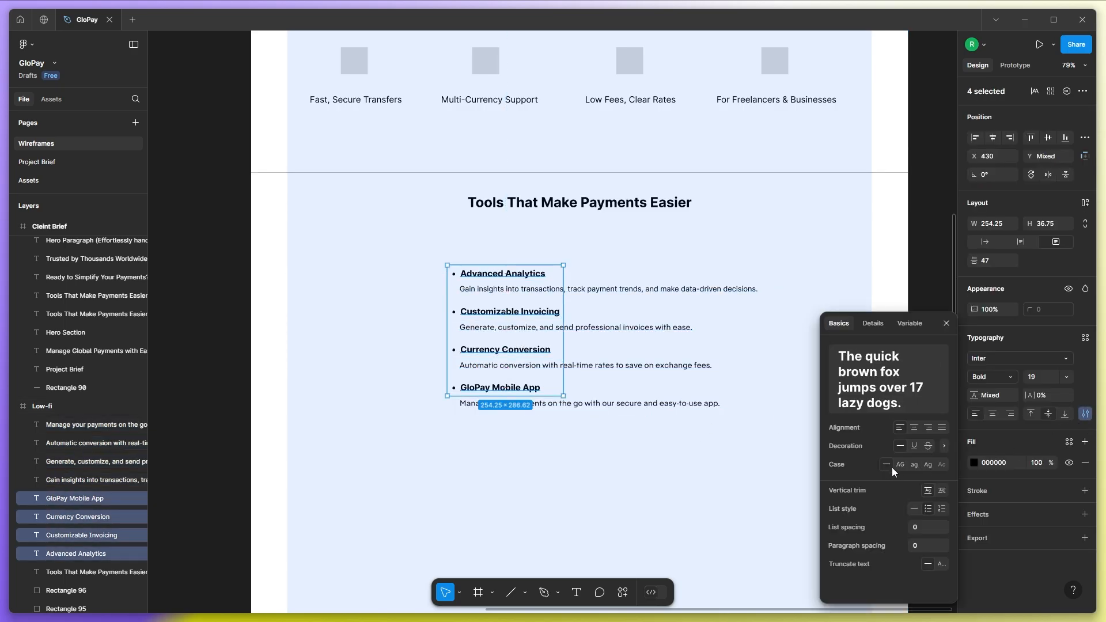
left_click(922, 456)
left_click(691, 461)
Move the Advanced Analytics title and its description toward the grid's left edge, with the description at X 144.6.
left_click(493, 275)
left_click_drag(493, 275, 364, 273)
left_click_drag(540, 291, 398, 289)
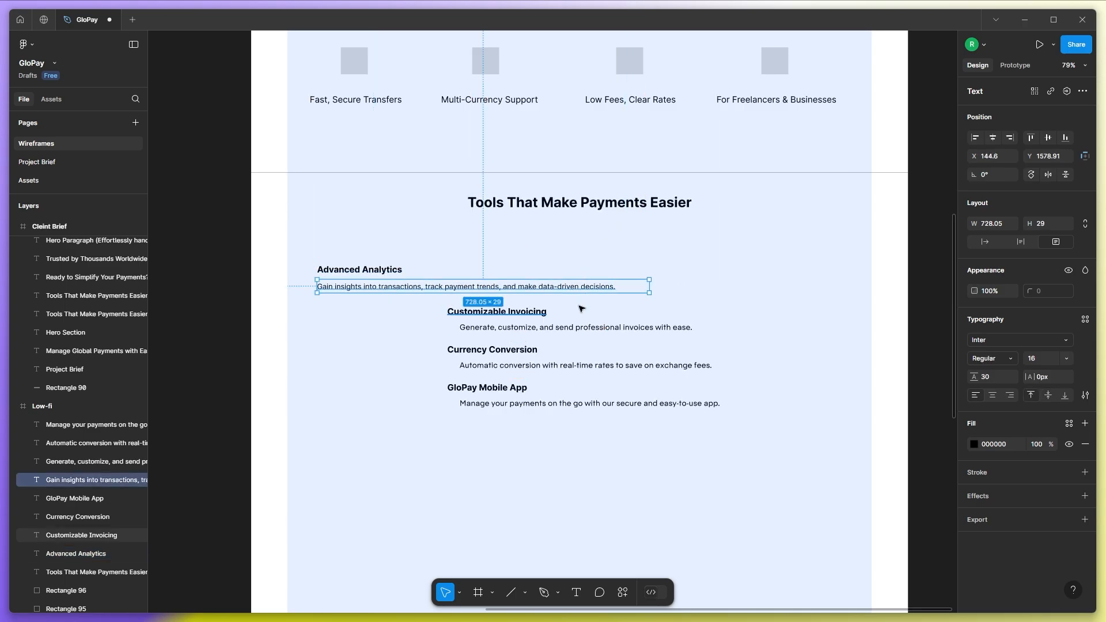
Wrap the Advanced Analytics description over three lines and place Customizable Invoicing with a two-line description beneath it, left-aligned at X 144.6.
left_click_drag(650, 284, 381, 344)
left_click_drag(522, 330, 381, 358)
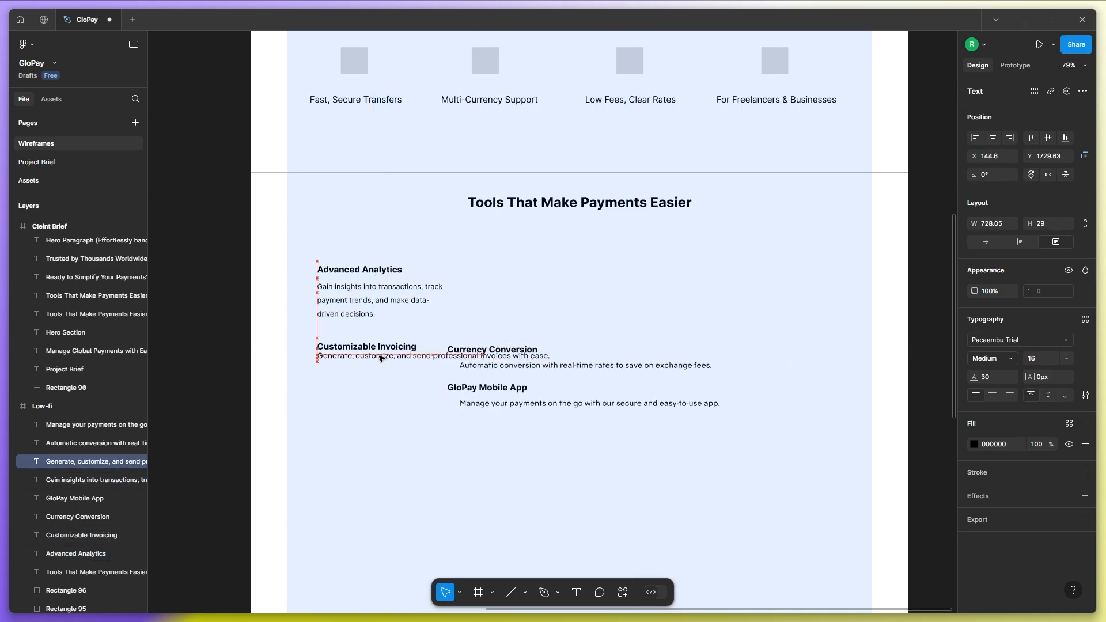
left_click_drag(536, 356, 566, 310)
left_click_drag(481, 332, 553, 423)
left_click_drag(505, 380, 614, 465)
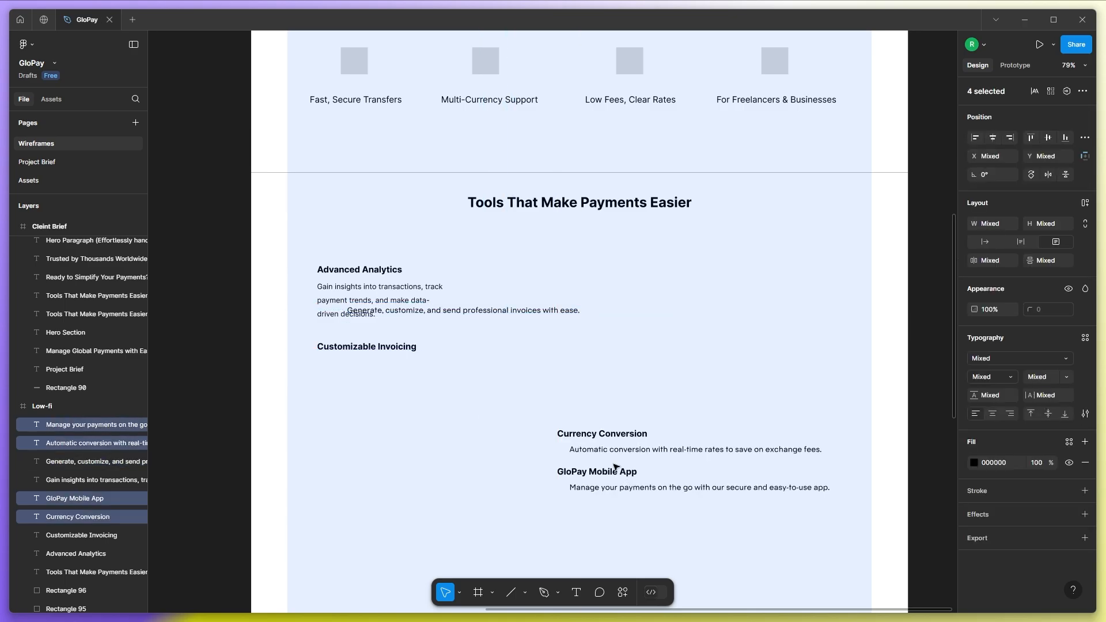
left_click_drag(550, 311, 519, 361)
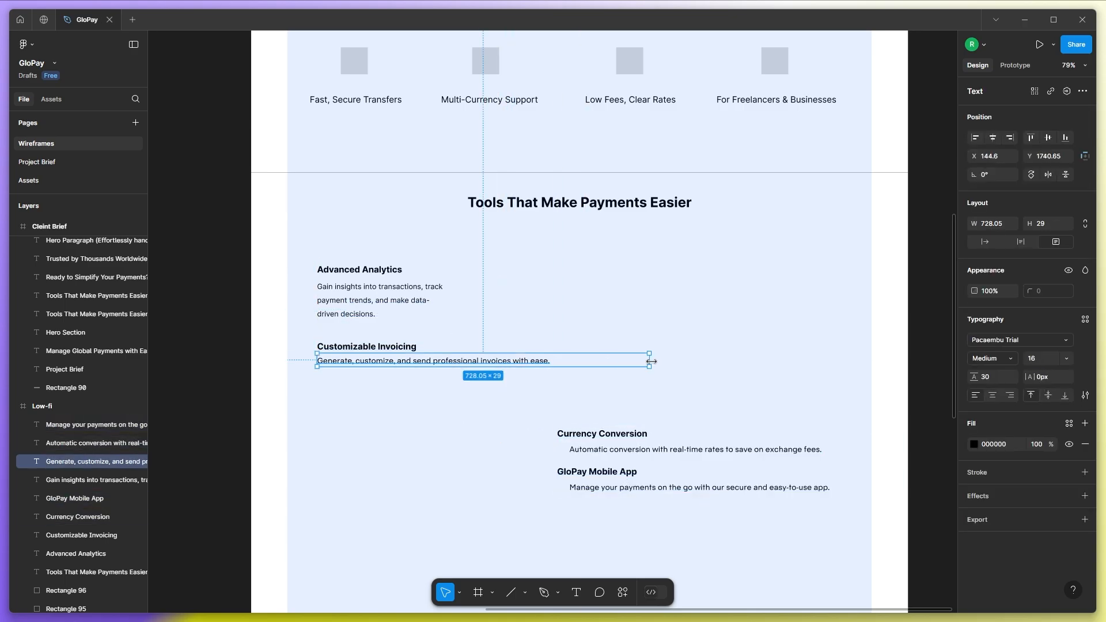
left_click_drag(651, 361, 467, 392)
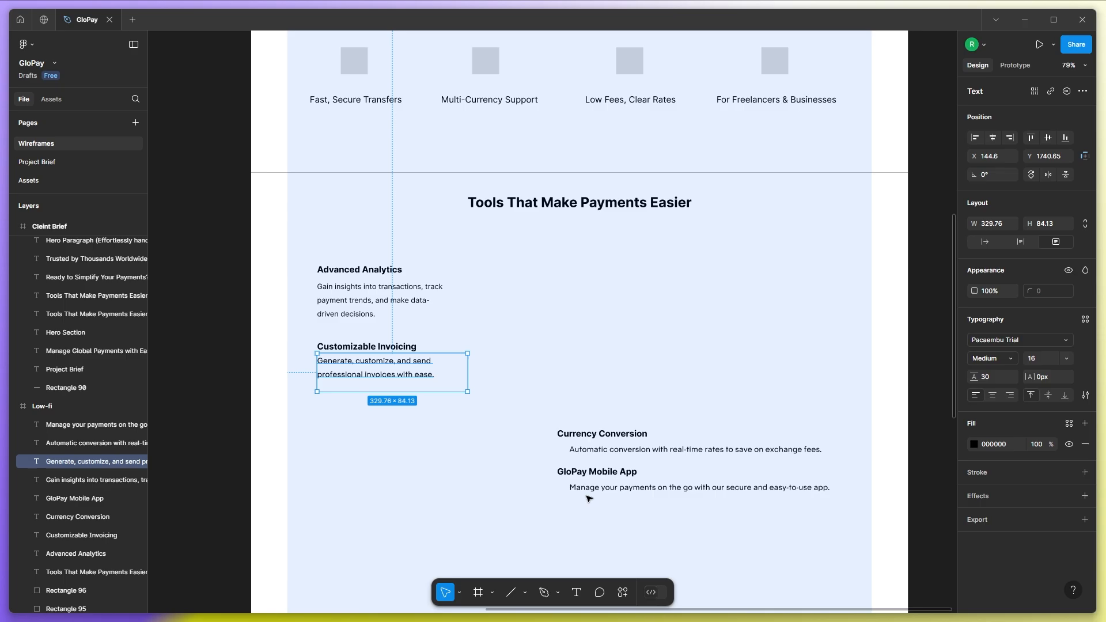
Place the Currency Conversion title and description below Customizable Invoicing at X 144.6, with the description wrapped over three lines.
left_click_drag(544, 408, 627, 452)
left_click_drag(623, 450, 385, 427)
left_click(381, 473)
left_click_drag(547, 430, 534, 429)
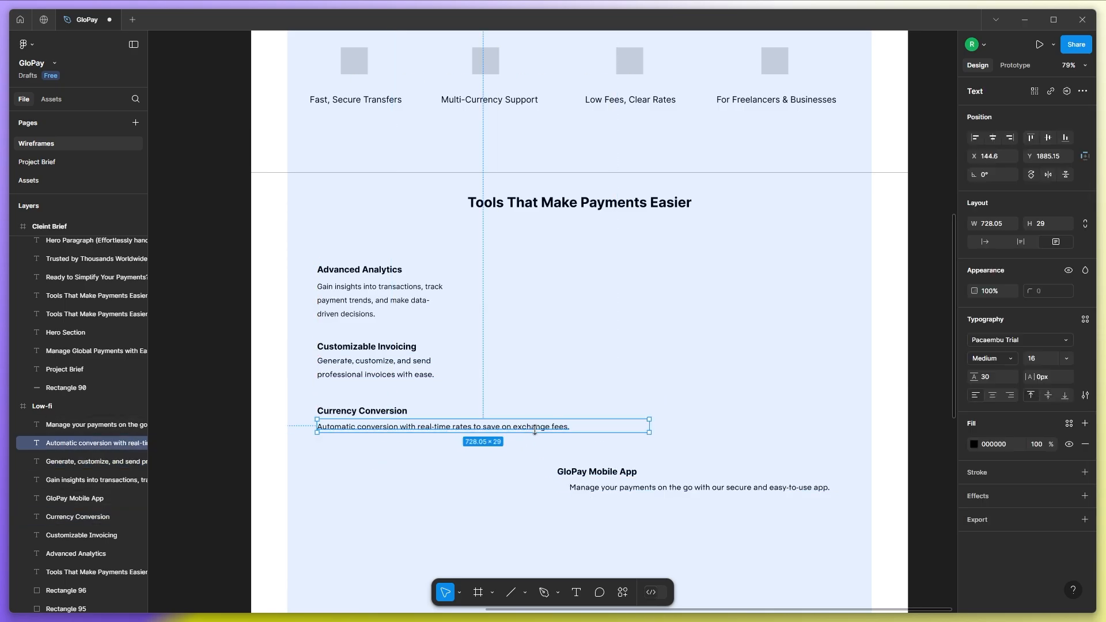
left_click_drag(651, 426, 421, 466)
left_click(495, 467)
Move the GloPay Mobile App title and description into a second column level with Advanced Analytics, wrapping the description over two lines.
left_click_drag(588, 471, 632, 266)
left_click_drag(624, 487, 655, 403)
left_click_drag(650, 289, 649, 287)
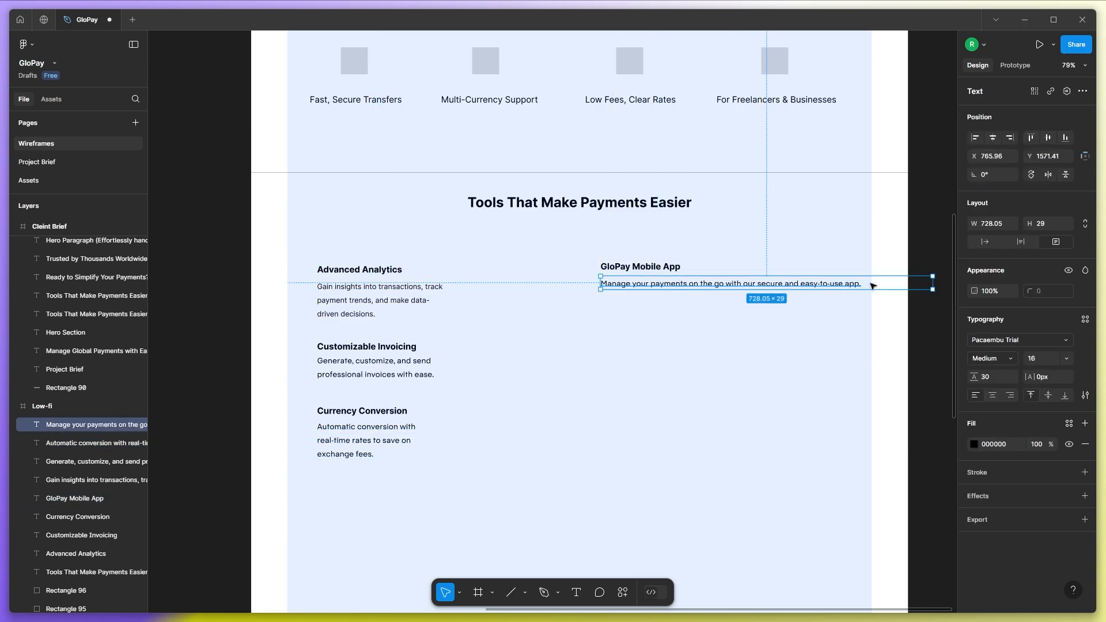
left_click_drag(931, 286, 722, 321)
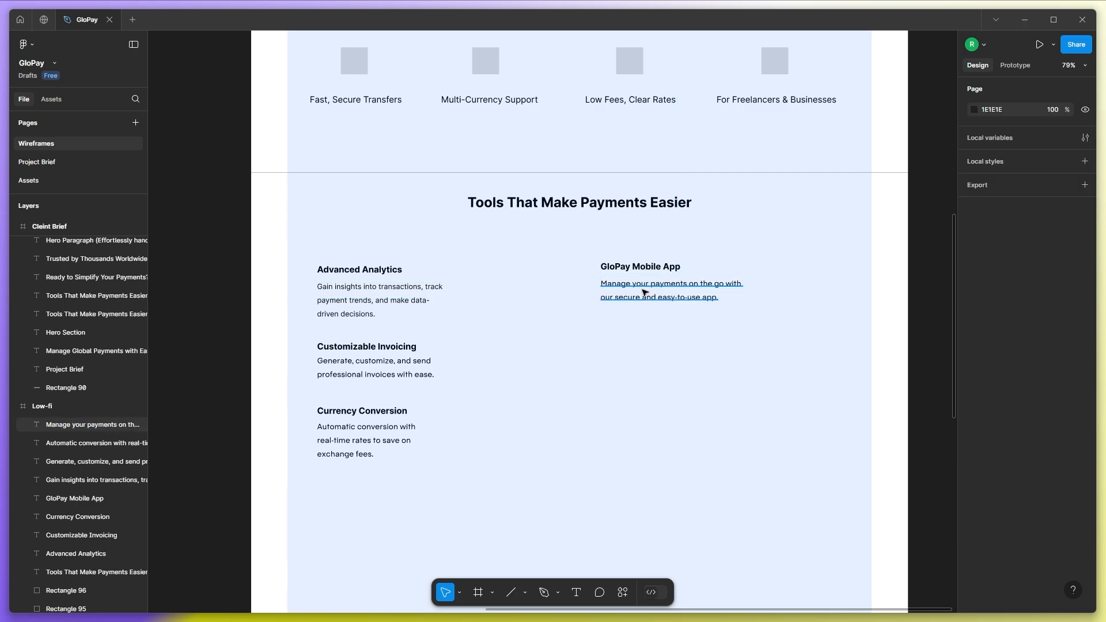
Set the four Section 3 item titles to font size 24 and widen their text boxes so each fits on one line.
left_click(372, 274)
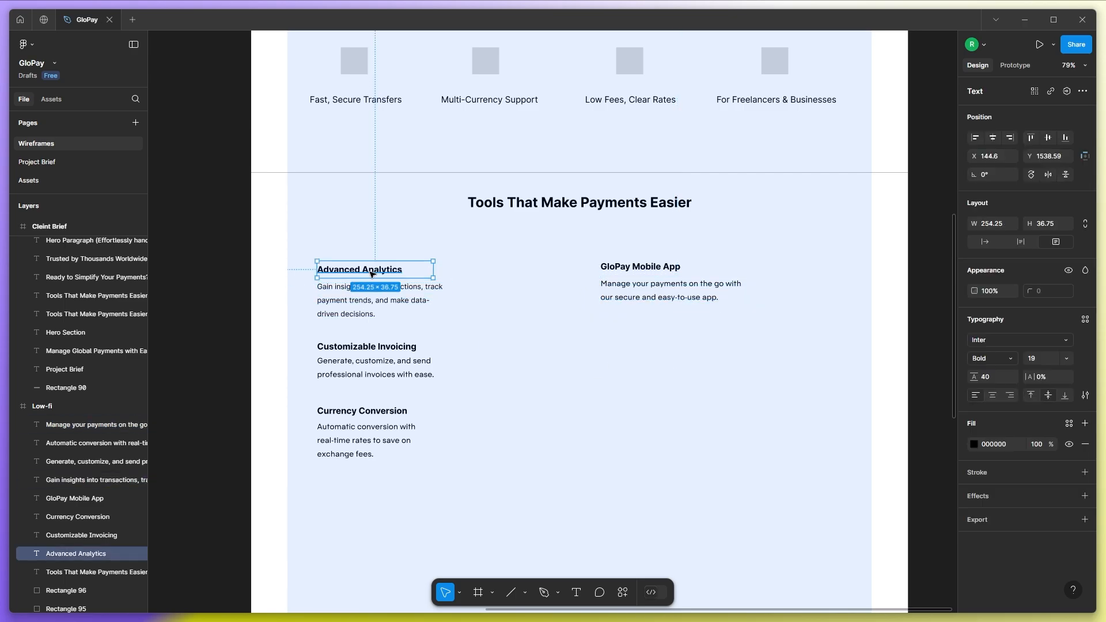
left_click(391, 354, "shift")
left_click(369, 411, "shift")
left_click(661, 272, "shift")
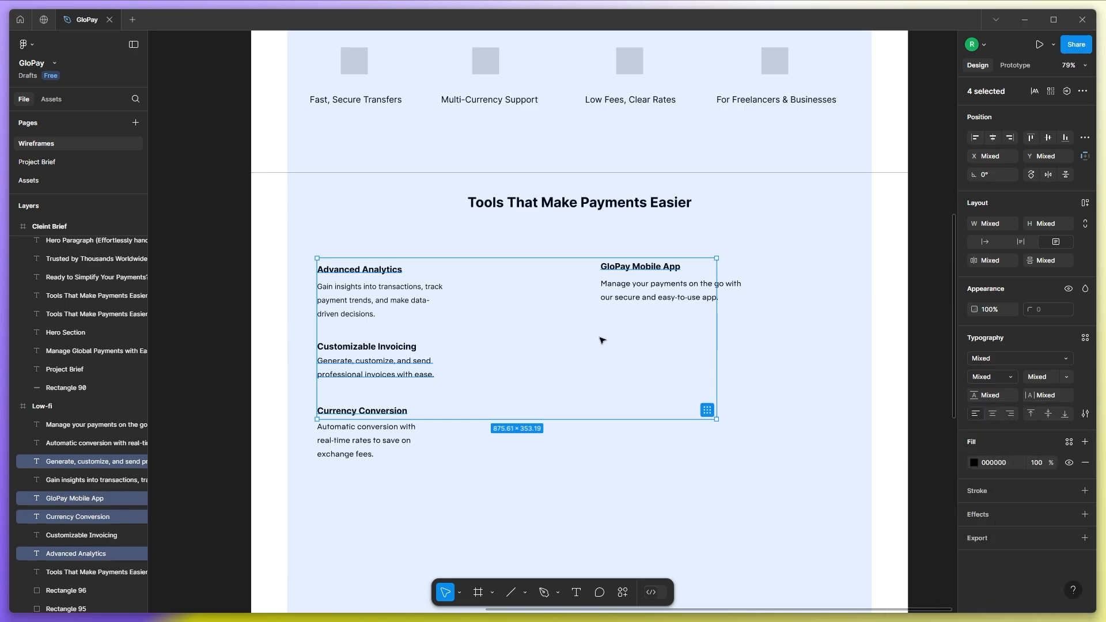
left_click(1034, 379)
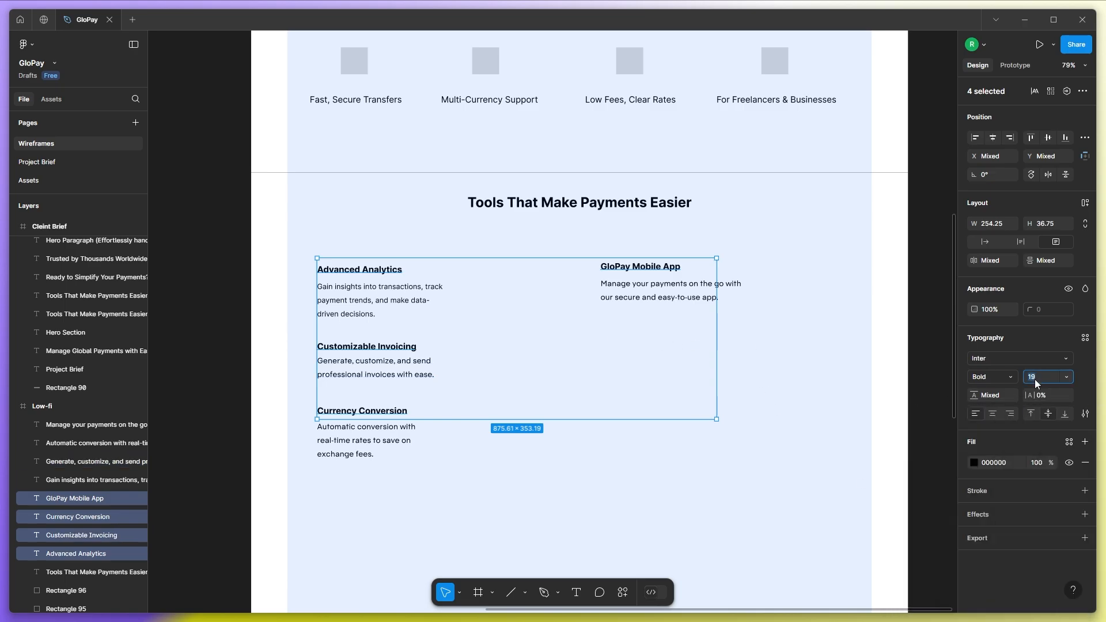
type("24")
key("Return")
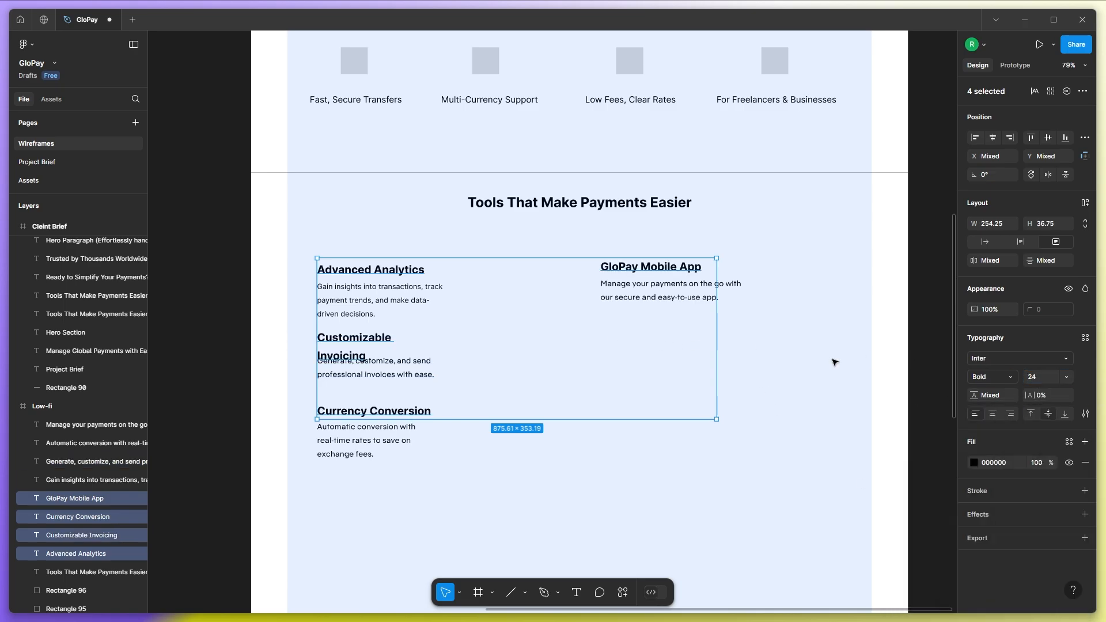
left_click_drag(718, 335, 775, 328)
key("Escape")
Increase the font size of all four Section 3 item descriptions together.
left_click(397, 374)
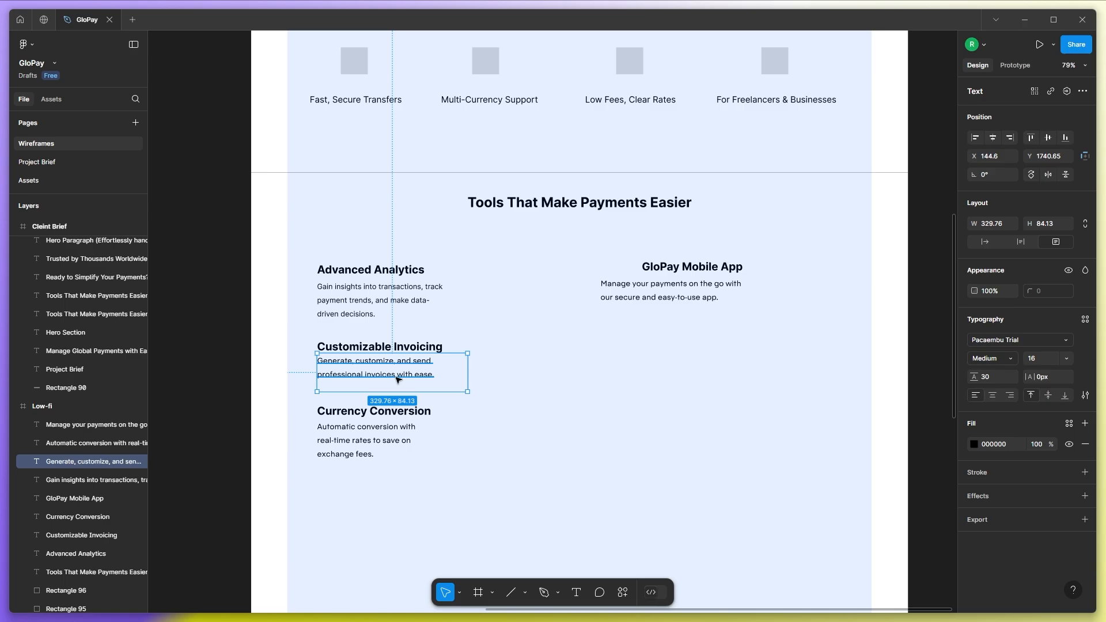
left_click(369, 441, "shift")
left_click(401, 292, "shift")
left_click(717, 290, "shift")
key("Up")
key("Up")
key("Up")
key("Up")
key("Up")
key("Up")
key("Up")
key("Up")
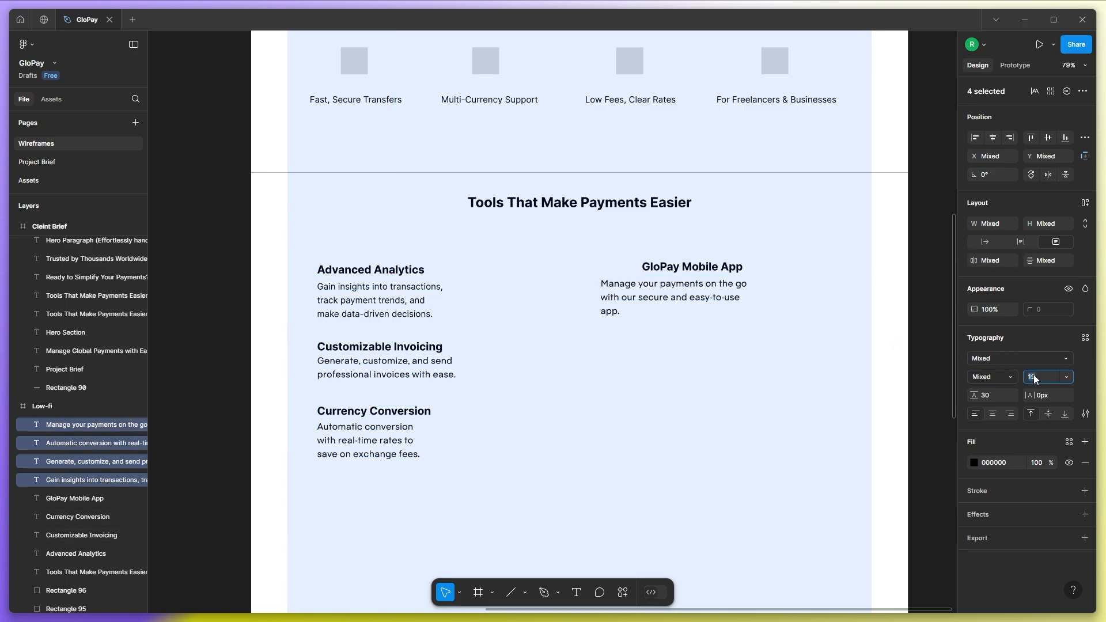
left_click(713, 437)
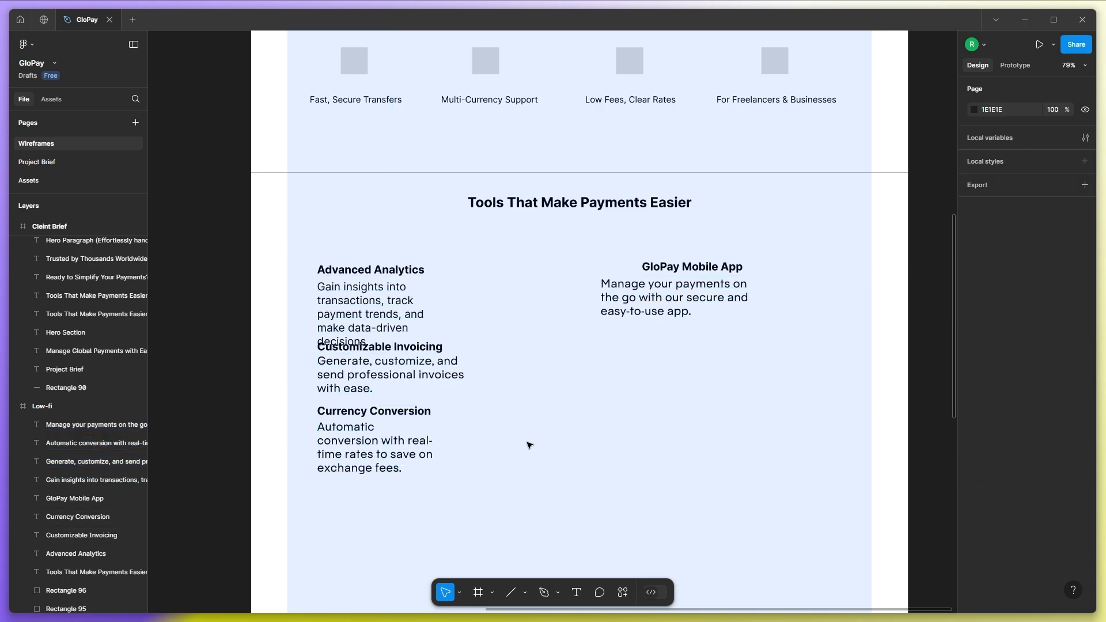
Widen the Advanced Analytics and Currency Conversion descriptions to three lines each and even out the spacing between the first column's items.
left_click_drag(378, 423, 378, 460)
left_click_drag(434, 489, 474, 489)
left_click_drag(409, 363, 410, 367)
left_click(395, 314)
left_click_drag(433, 289, 485, 288)
left_click(398, 447)
left_click(395, 477, "shift")
mouse_move(395, 477)
left_mouse_down()
mouse_move(394, 445)
mouse_move(395, 458)
left_mouse_up()
Align the GloPay Mobile App title with its description's left edge and widen the description slightly.
left_click_drag(676, 269, 635, 270)
left_click(691, 290)
left_click_drag(754, 282, 777, 282)
left_click(689, 395)
Draw a grey button rectangle about 226 × 65 directly below the GloPay Mobile App description.
scroll(690, 395, "down", 4)
left_click_drag(690, 397, 629, 380)
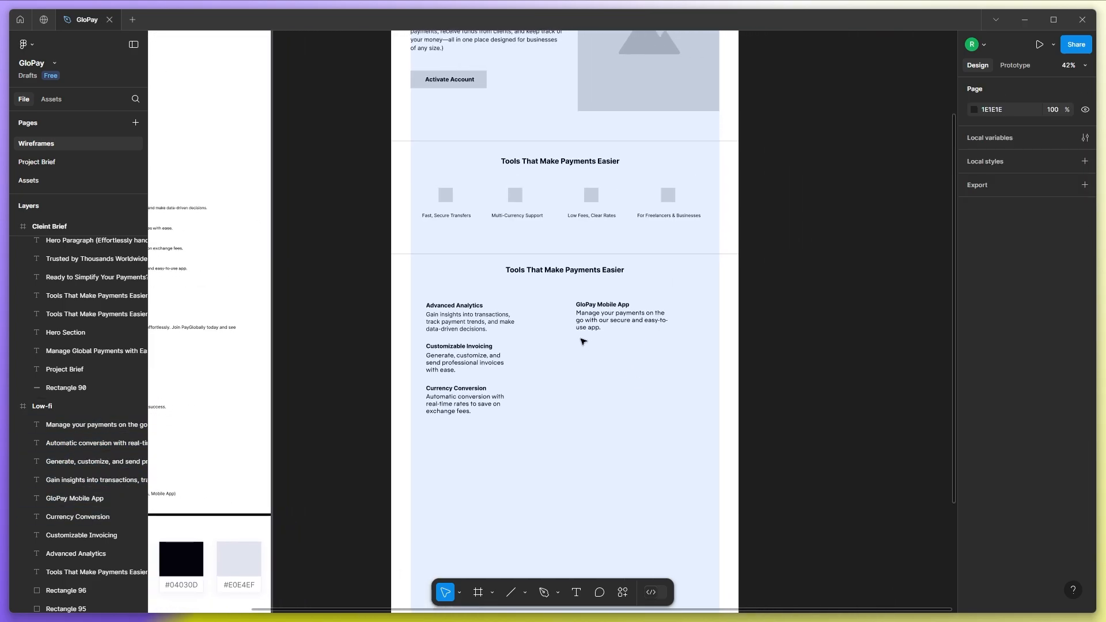
scroll(611, 320, "up", 2)
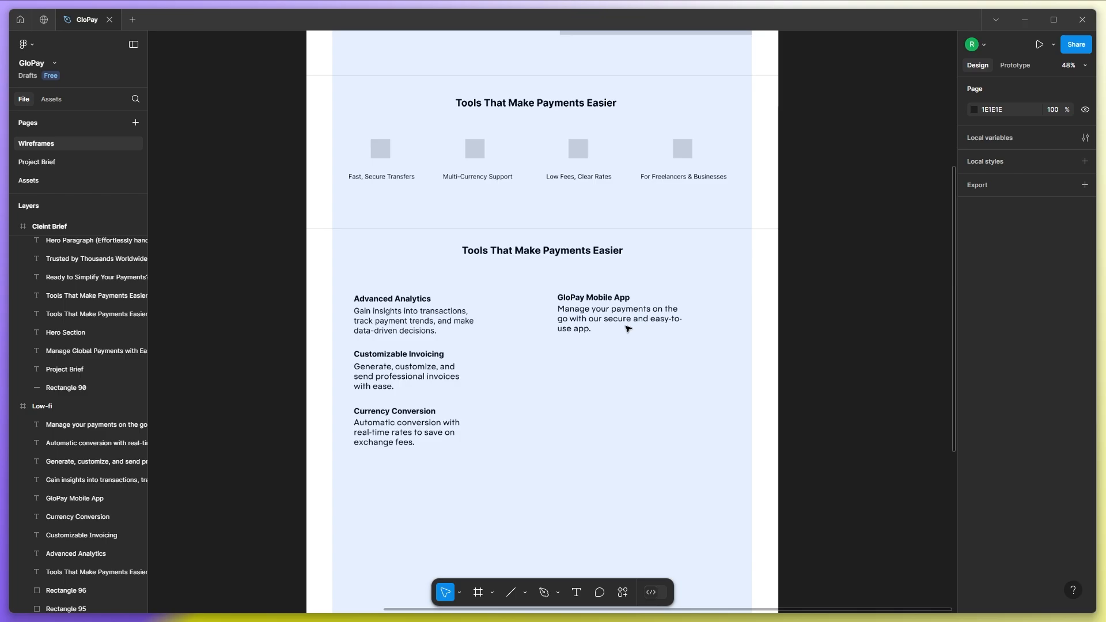
left_click(524, 592)
left_click(521, 485)
mouse_move(556, 339)
left_mouse_down()
mouse_move(606, 364)
mouse_move(631, 360)
left_mouse_up()
key("Escape")
Duplicate the GloPay Mobile App title, change the copy to "Google Play", and place it centered on top of the button rectangle.
left_click_drag(593, 298, 592, 378, "alt")
double_click(593, 378)
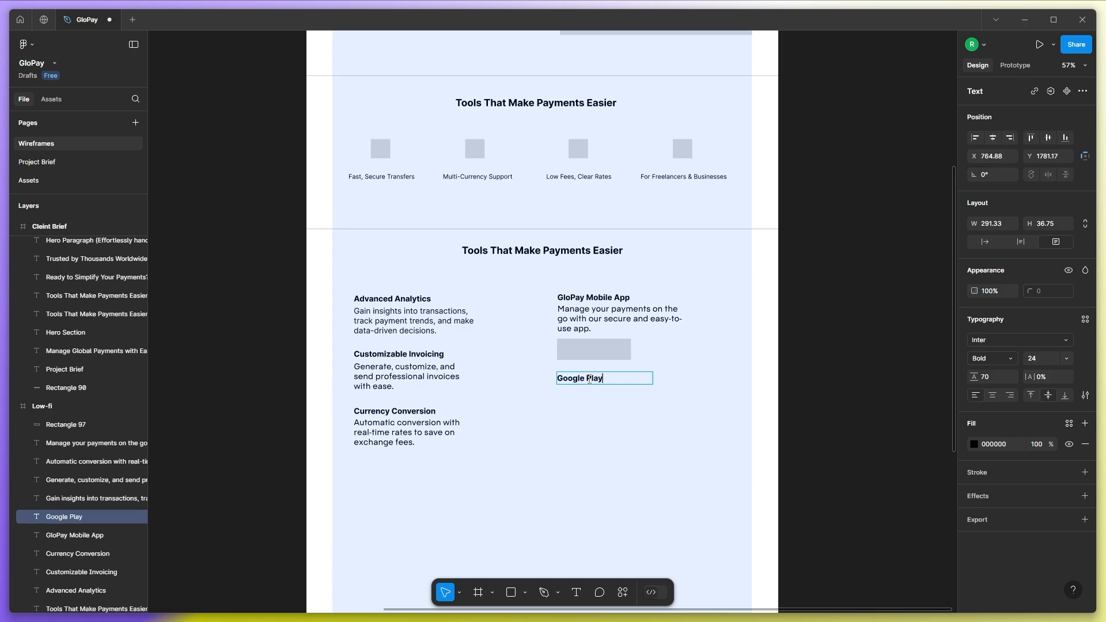
left_click_drag(654, 377, 576, 345)
key("]")
scroll(614, 350, "up", 3)
Duplicate the Google Play button with its label alongside the original and change the copy's label to "App Store".
left_click(503, 348, "shift")
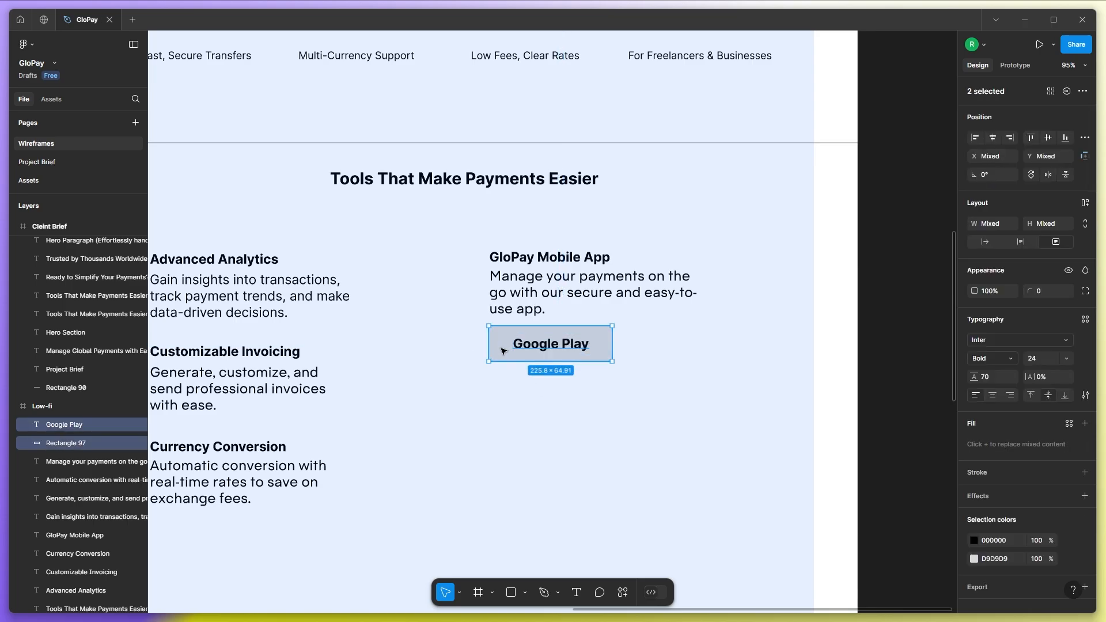
left_click_drag(503, 348, 648, 352, "alt")
double_click(684, 344)
type("A")
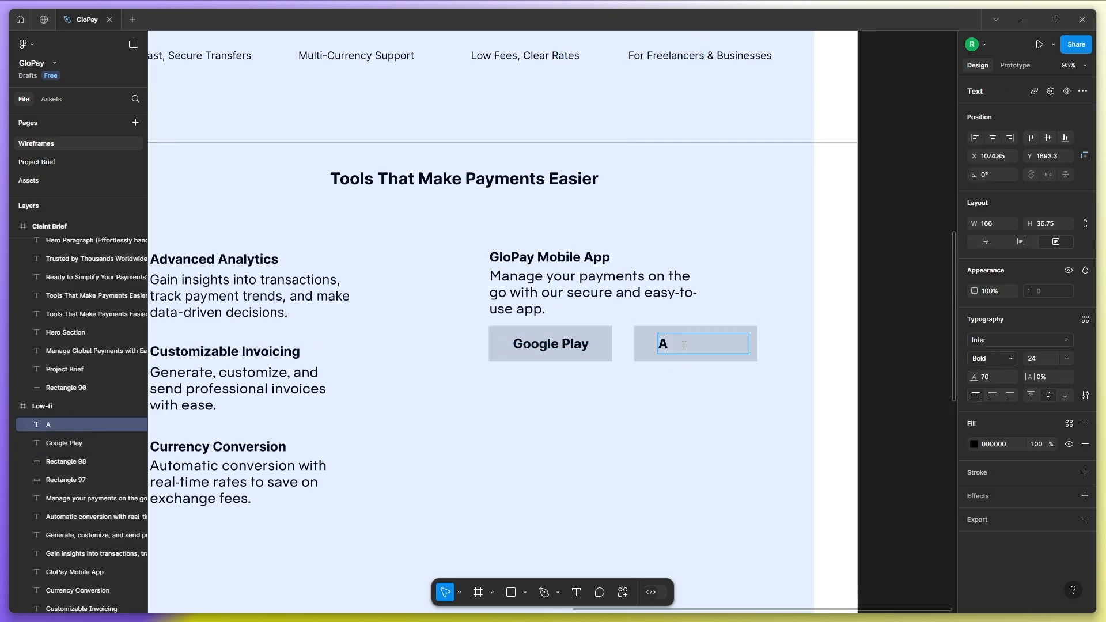
key("Escape")
key("Escape")
Copy the hero image placeholder to below the Google Play button, scaled to about 453 × 451 and aligned at X 765.96.
scroll(672, 407, "down", 3)
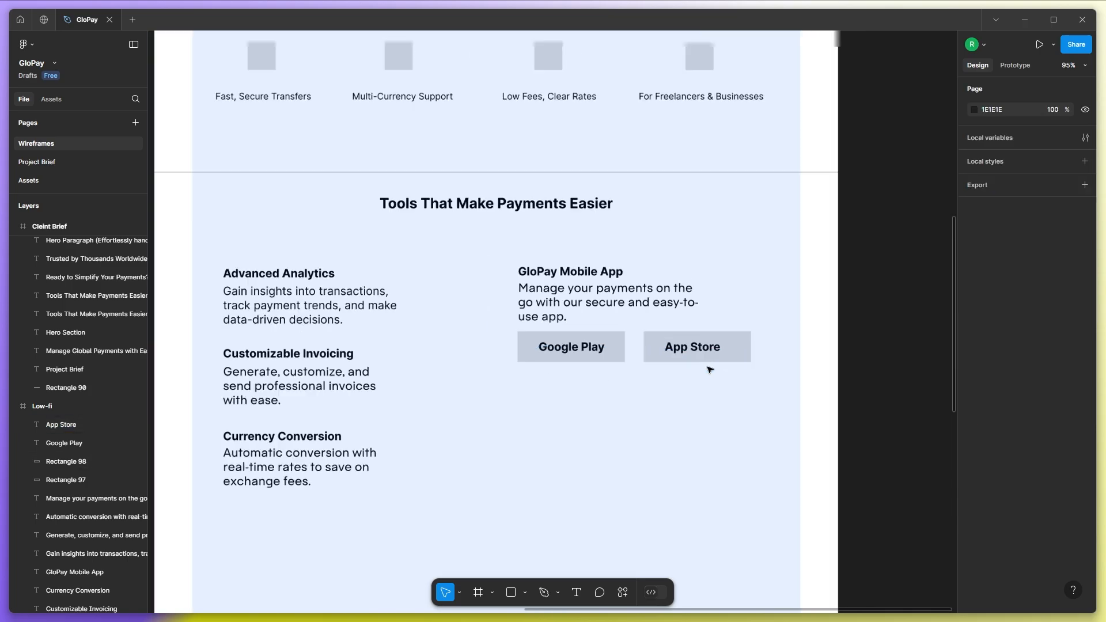
scroll(597, 376, "down", 5)
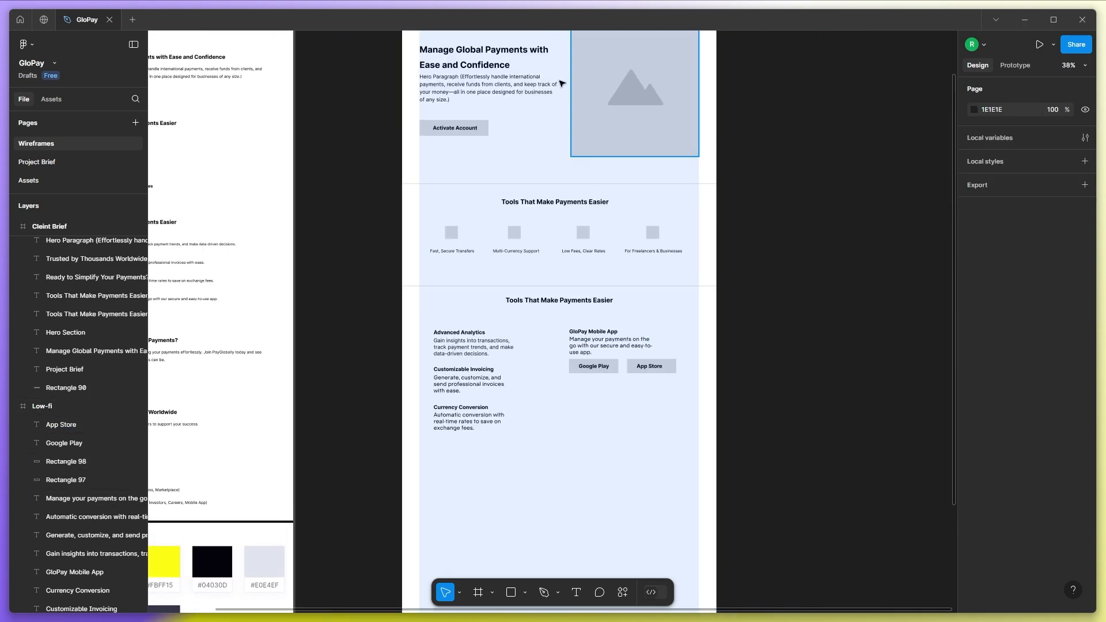
left_click(576, 64)
left_click_drag(636, 94, 631, 468)
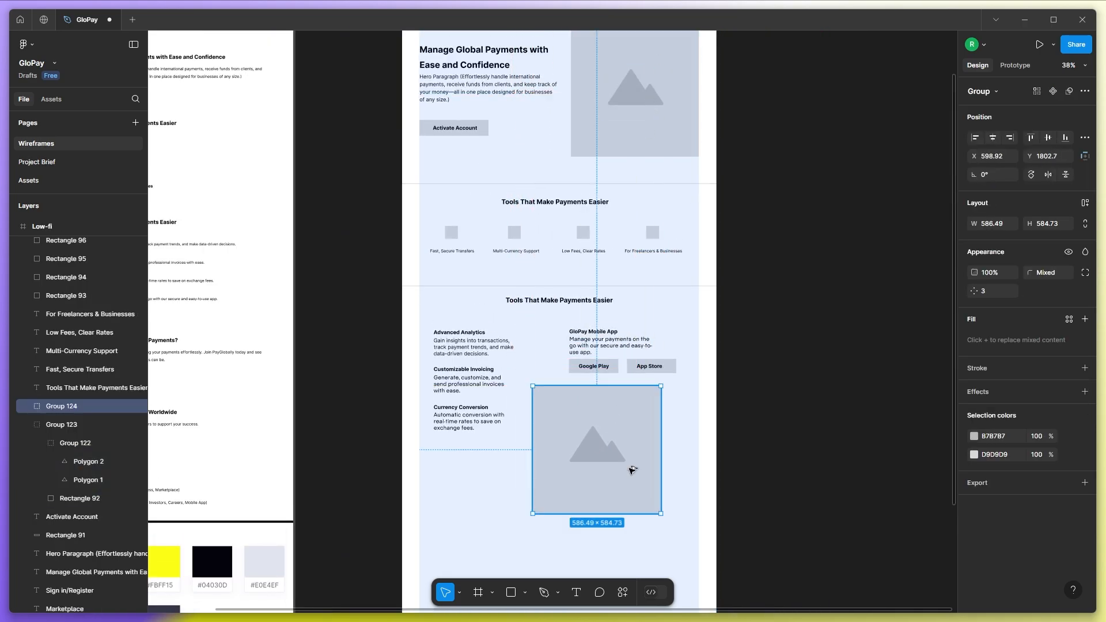
scroll(632, 469, "up", 3)
left_click_drag(671, 524, 647, 501)
left_click_drag(580, 464, 612, 439)
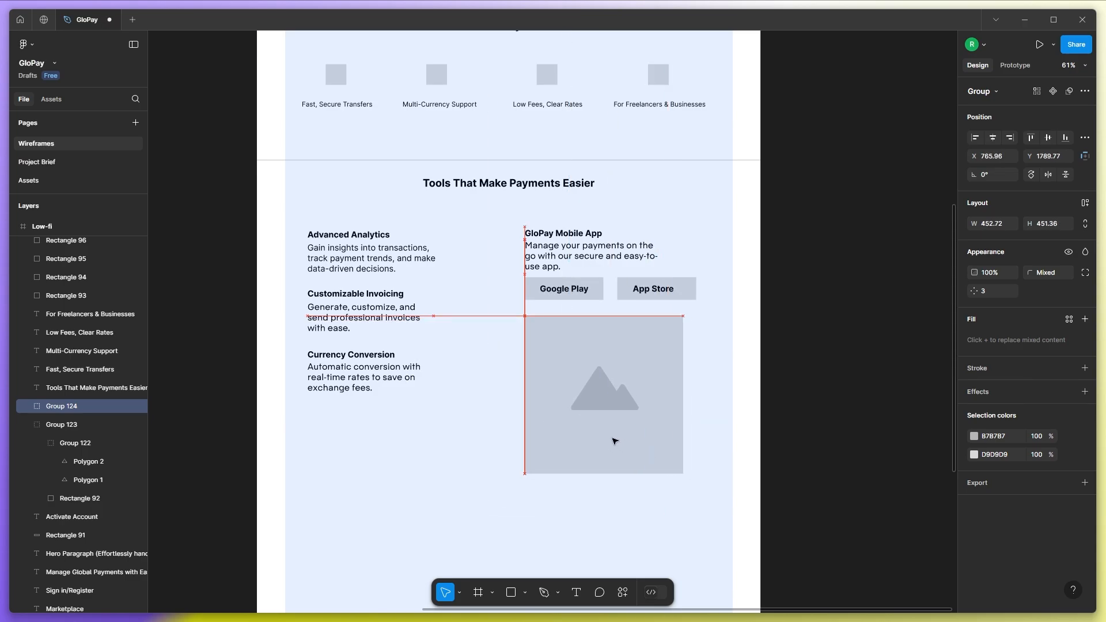
Move the mountain icon up within the copied placeholder and resize its background rectangle to about 490 × 281.
double_click(605, 395)
left_click_drag(604, 395, 609, 370)
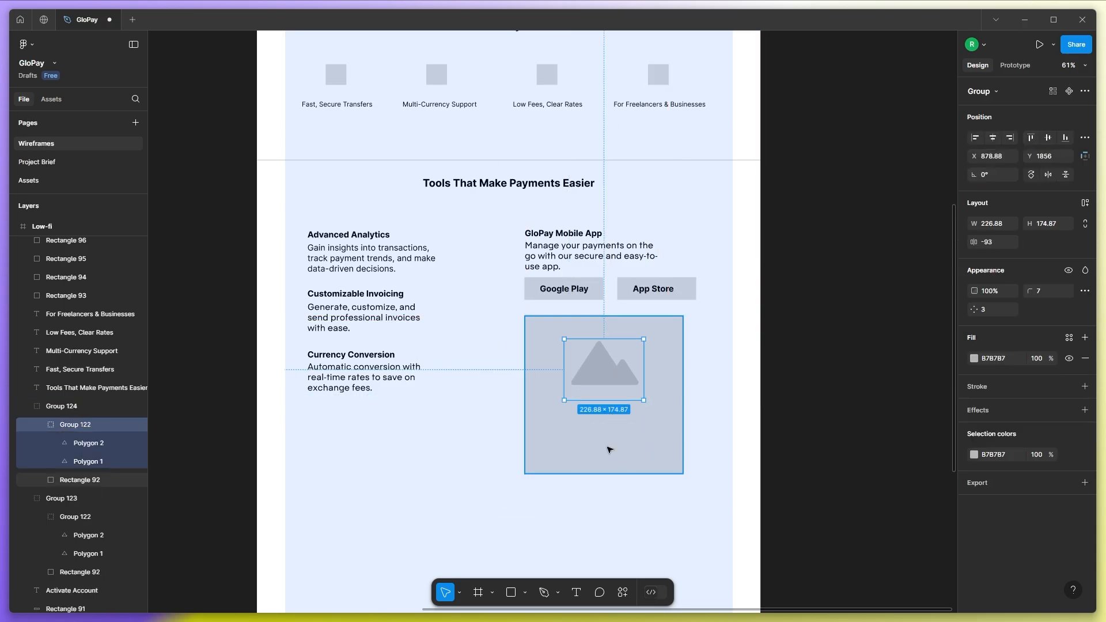
left_click(608, 449)
left_click_drag(607, 473, 618, 413)
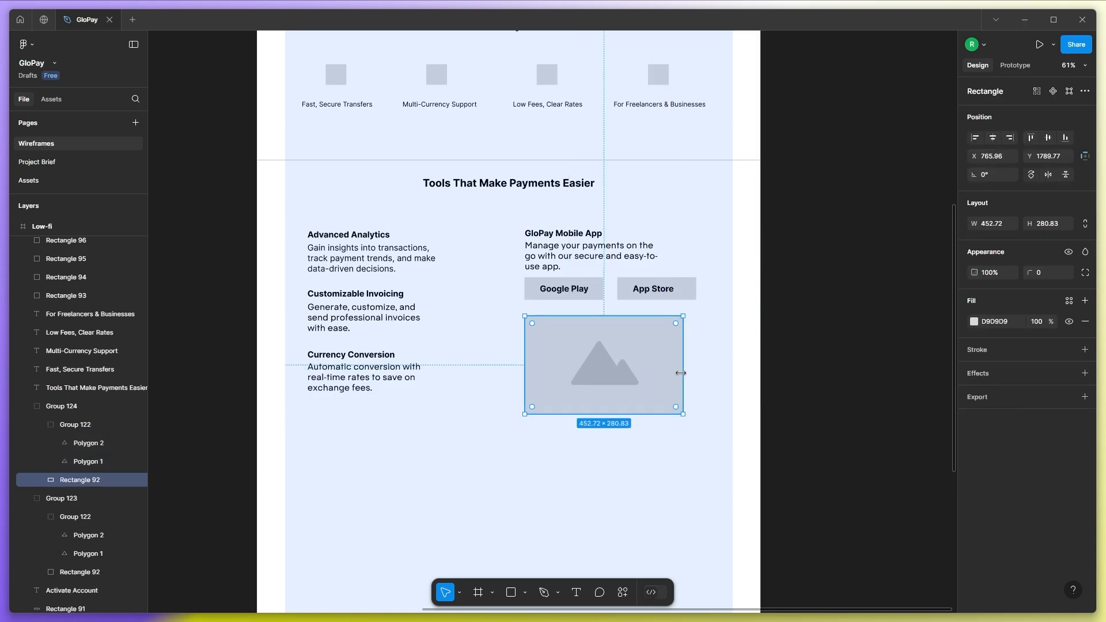
left_click_drag(681, 373, 699, 373)
Center the mountain icon horizontally on the background rectangle of the Section 3 placeholder.
left_click(622, 449)
double_click(607, 370)
left_click(679, 351, "shift")
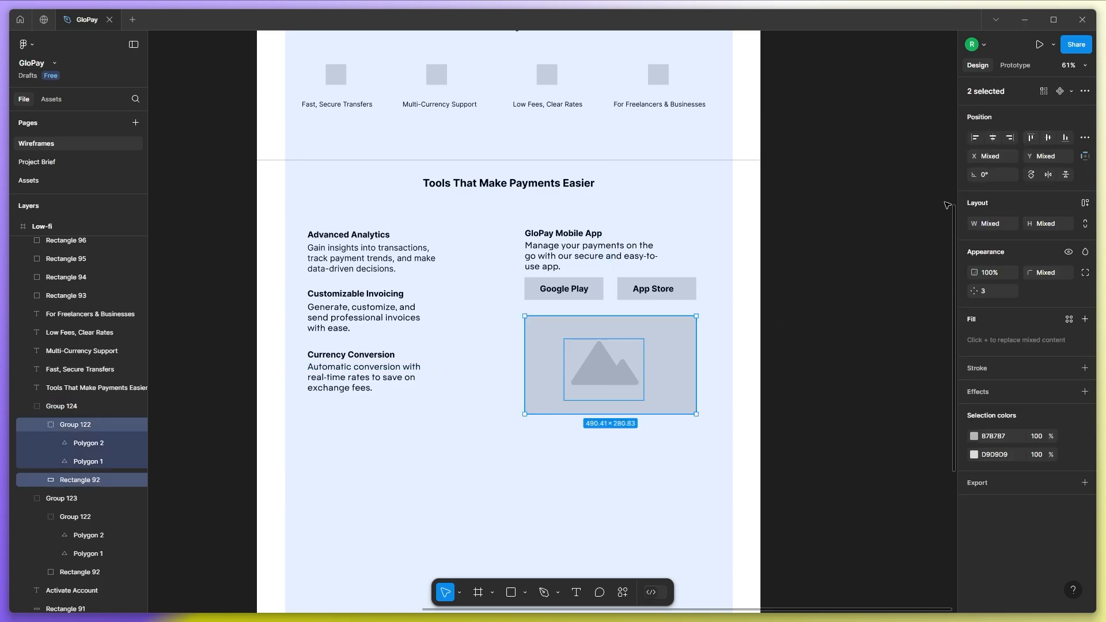
left_click(946, 205)
Duplicate the divider line above Section 3 to below the image placeholder, at Y 2173.31.
scroll(626, 384, "down", 3)
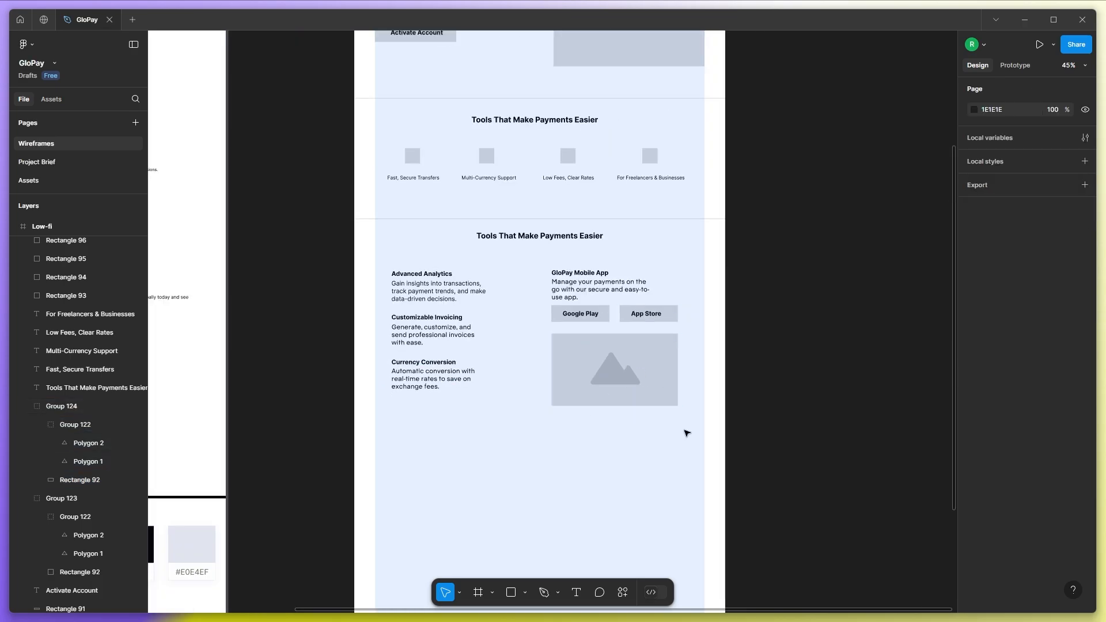
scroll(684, 423, "down", 2)
left_click_drag(638, 228, 634, 414)
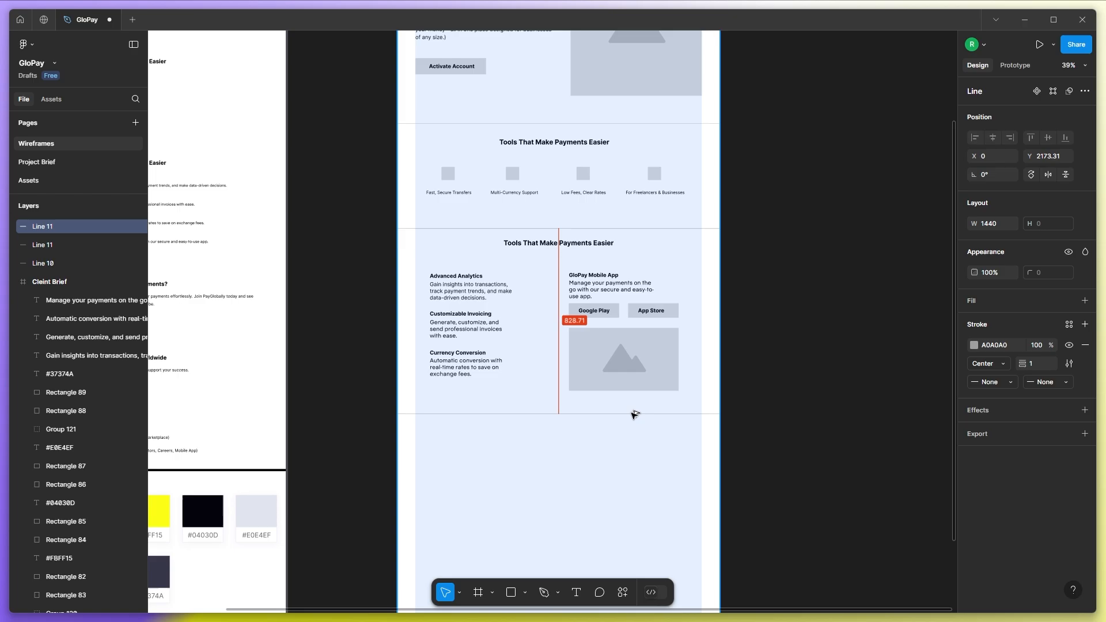
left_click(520, 461)
Copy the "Ready to Simplify Your Payments?" heading from the brief to below the new divider, with centered text, horizontally centered in the frame.
left_click_drag(520, 461, 597, 459)
scroll(636, 438, "down", 2)
scroll(339, 351, "up", 5)
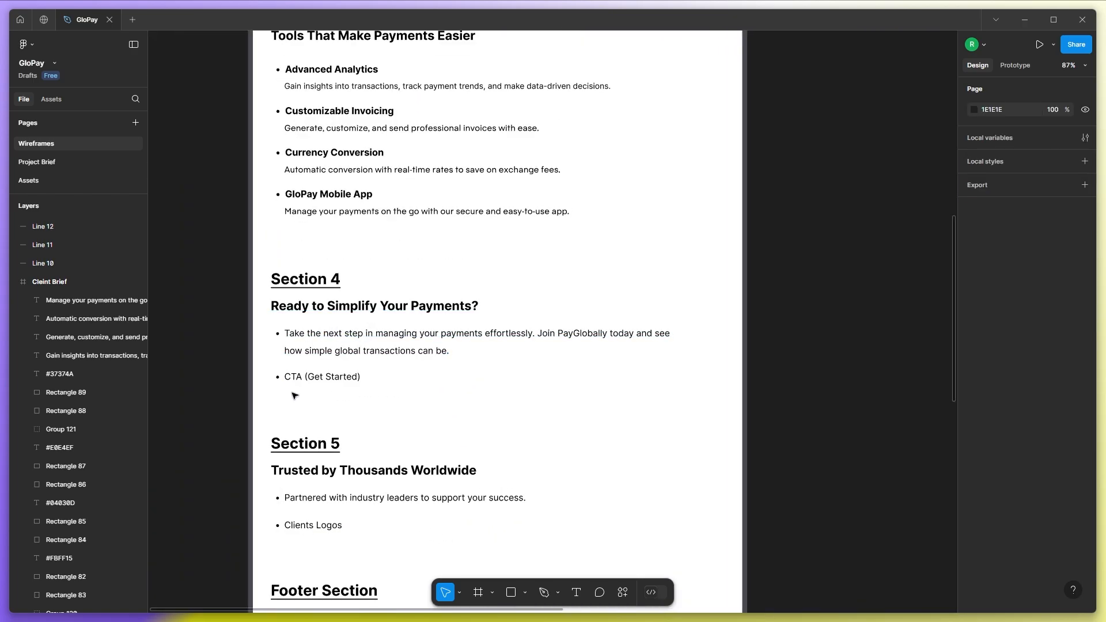
scroll(322, 389, "down", 1)
scroll(322, 386, "down", 4)
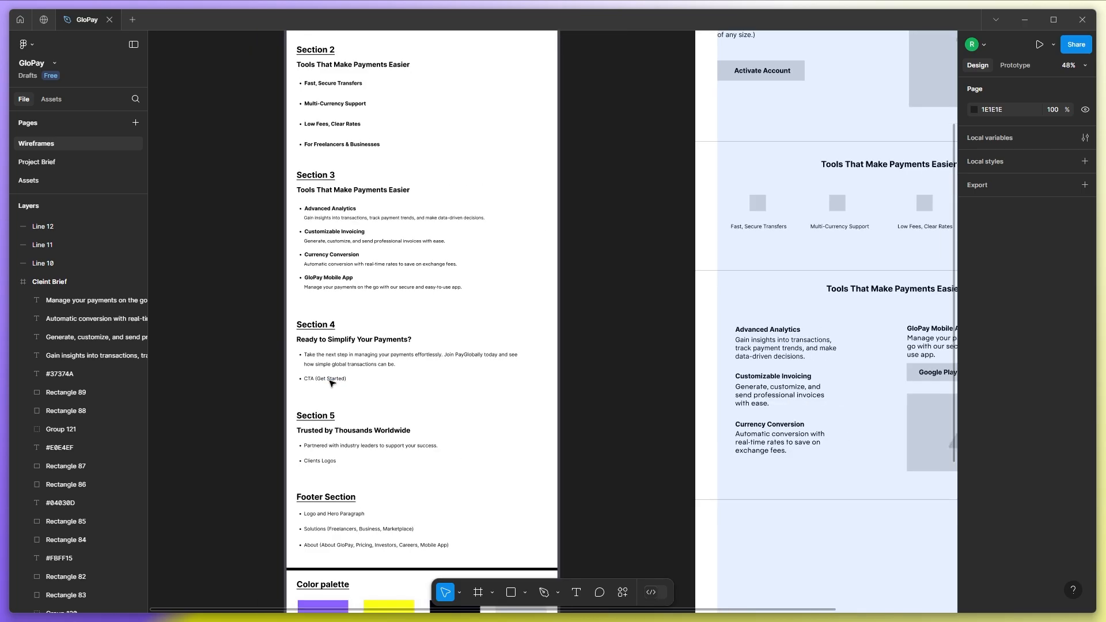
left_click_drag(578, 406, 482, 357)
left_click_drag(257, 296, 726, 447)
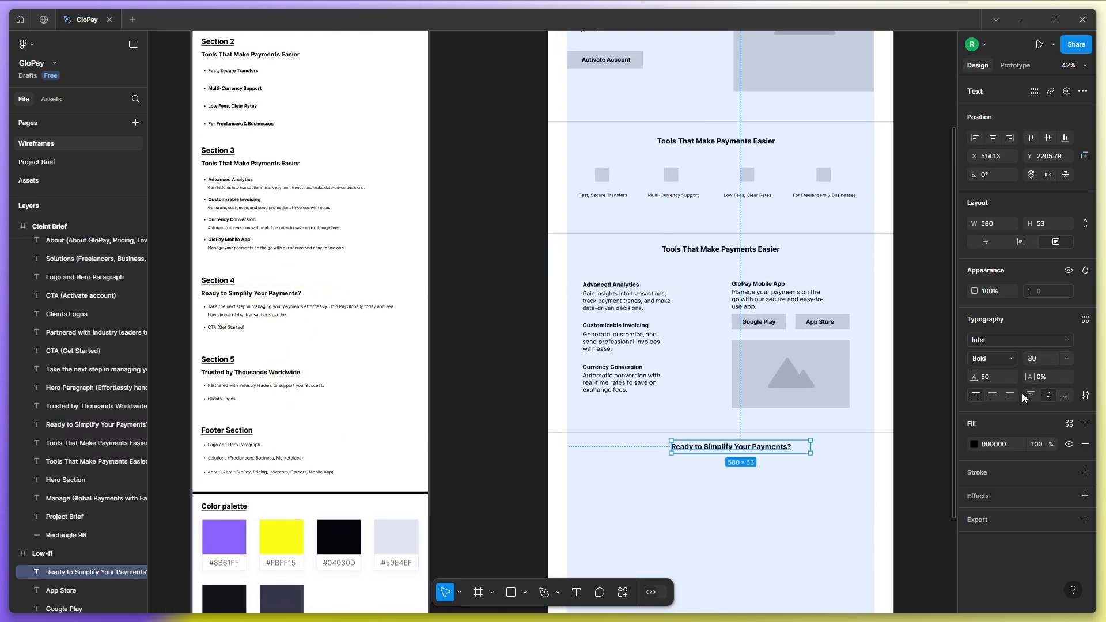
left_click(992, 395)
left_click(991, 140)
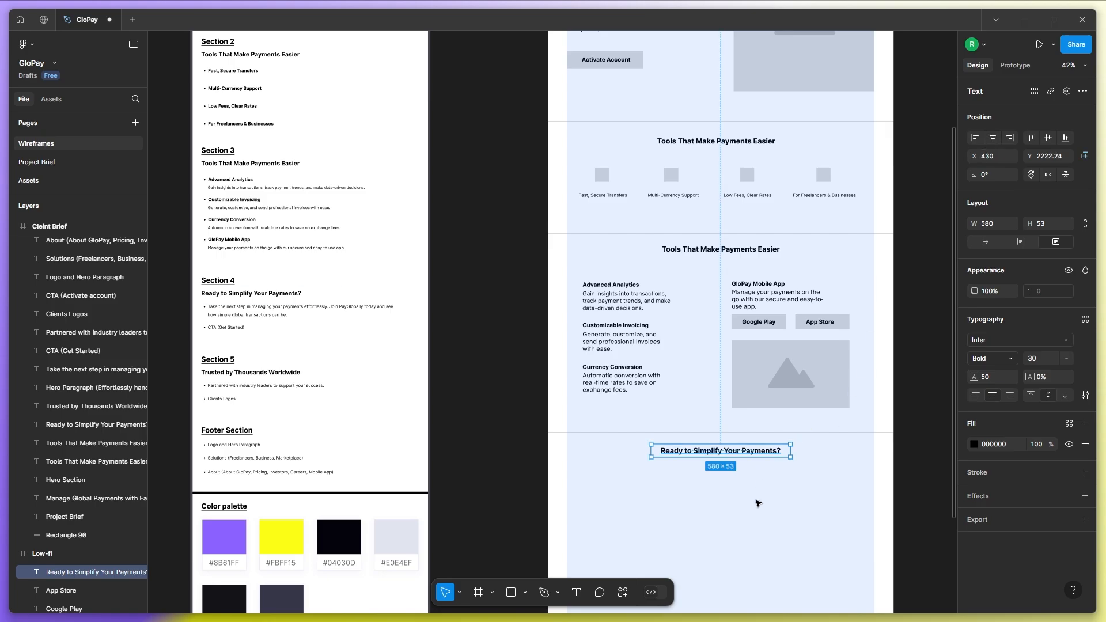
key("Escape")
Copy the Section 4 paragraph from the brief to below the "Ready to Simplify Your Payments?" heading and remove its bullet list style.
scroll(295, 413, "down", 1)
scroll(295, 412, "left", 2)
left_click_drag(295, 282, 770, 449)
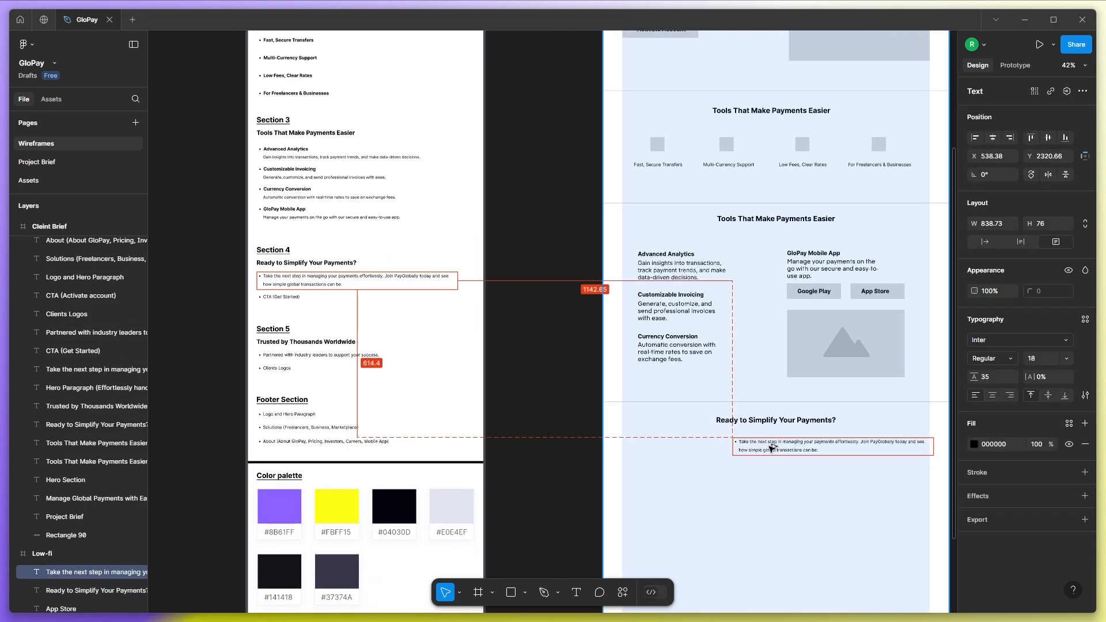
left_click(1084, 395)
left_click(772, 501)
left_click(797, 446)
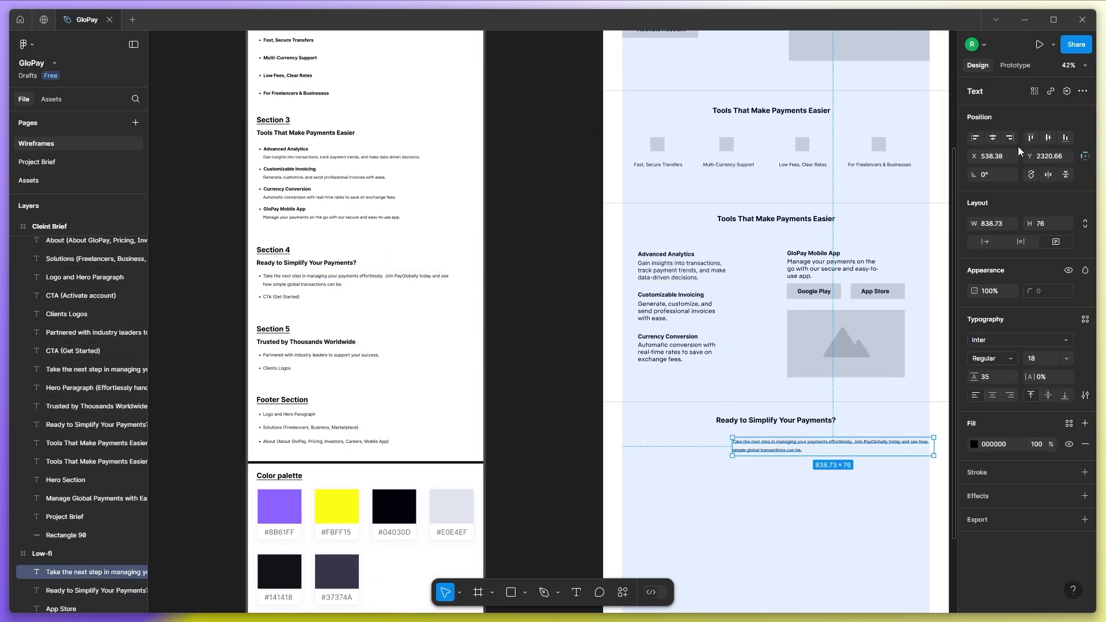
Center the Section 4 paragraph horizontally in the frame and narrow its text box to about 757.
left_click(992, 138)
scroll(945, 488, "up", 3)
left_click_drag(835, 421, 805, 421)
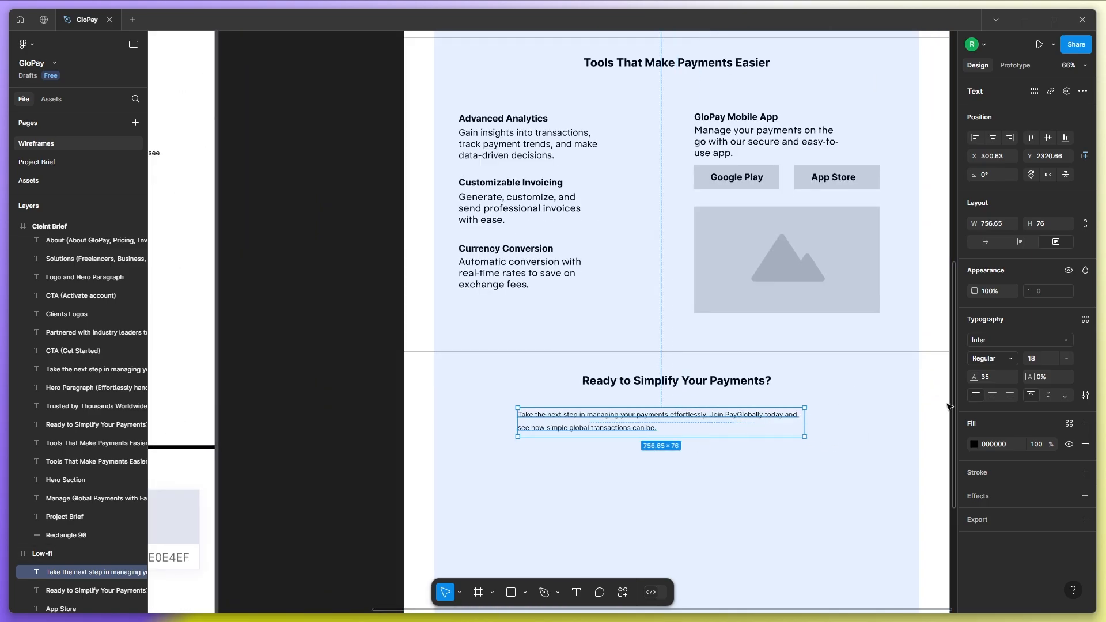
Center the text of the Section 4 paragraph, center its box horizontally in the frame and raise it closer to the heading.
left_click(992, 395)
left_click(992, 138)
left_click(886, 272)
left_click(713, 411)
left_click(706, 449)
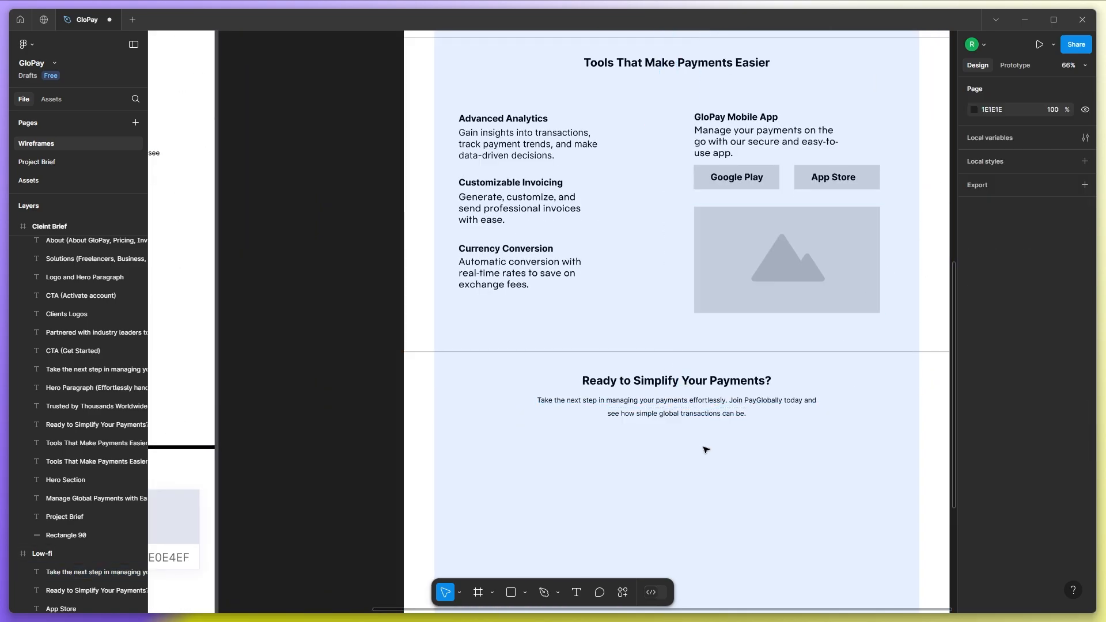
Duplicate the hero's Activate Account button to below the Section 4 paragraph and change its label to "Get Started".
scroll(710, 440, "down", 4)
scroll(687, 291, "up", 1)
left_click_drag(606, 130, 703, 477)
left_click_drag(680, 475, 592, 493)
left_click_drag(595, 479, 687, 478)
key("Escape")
double_click(686, 477)
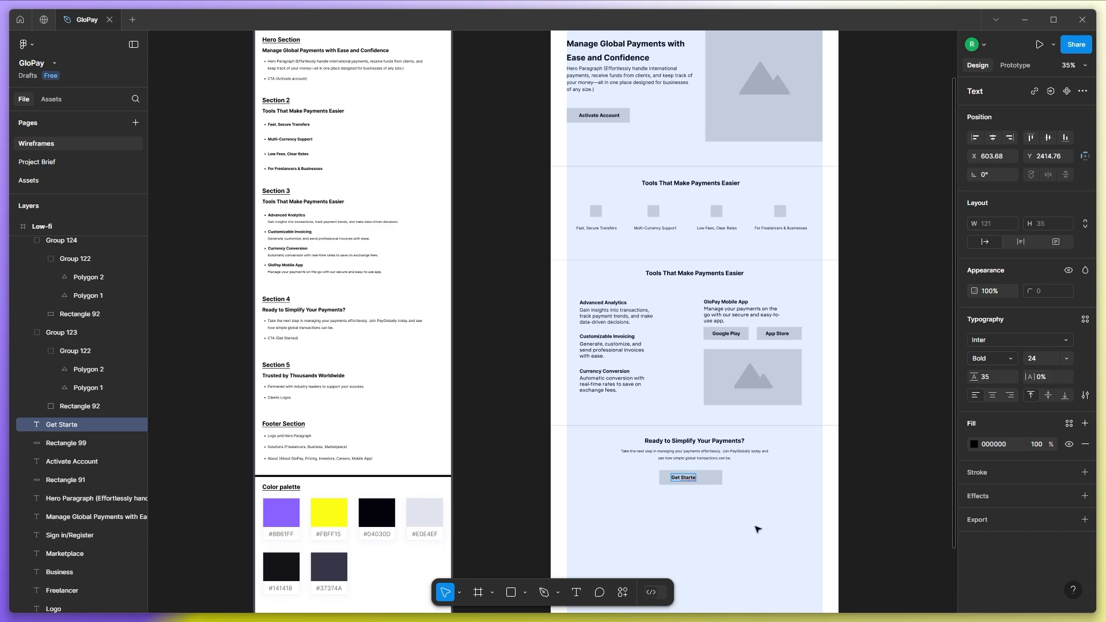
left_click(699, 529)
Center the "Get Started" label horizontally on its button rectangle.
scroll(790, 525, "up", 3)
left_click(641, 450)
left_click(673, 451, "shift")
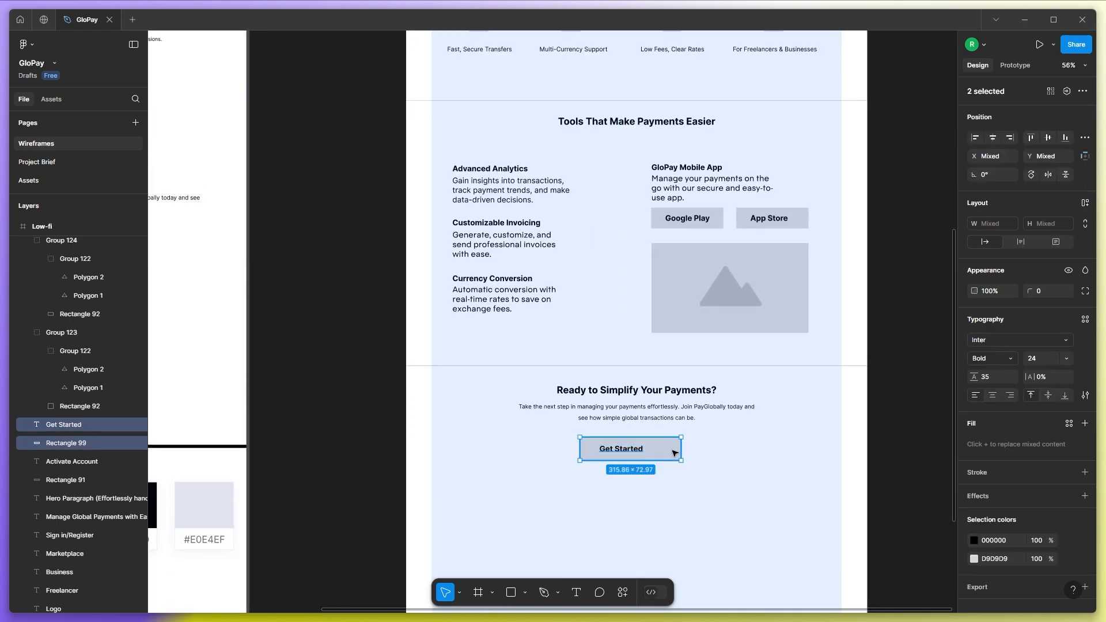
left_click(992, 137)
left_click(729, 444)
Duplicate the Section 3 image placeholder to below the Get Started button, at about Y 2514.
scroll(722, 444, "down", 2)
scroll(712, 460, "down", 2)
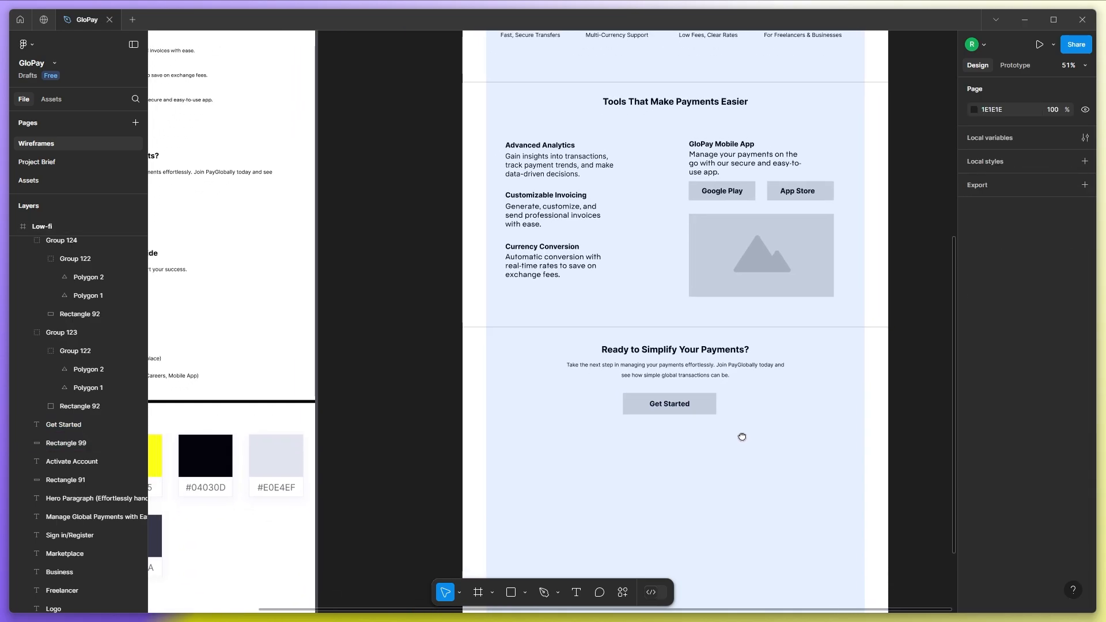
scroll(730, 435, "right", 3)
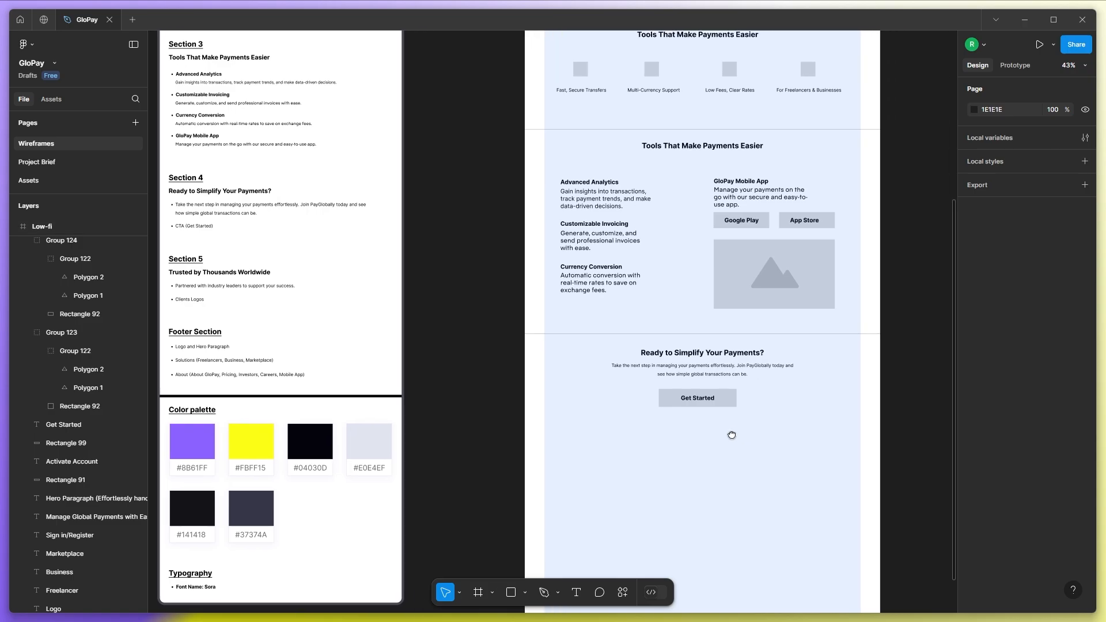
left_click(732, 280)
left_click_drag(731, 280, 656, 456)
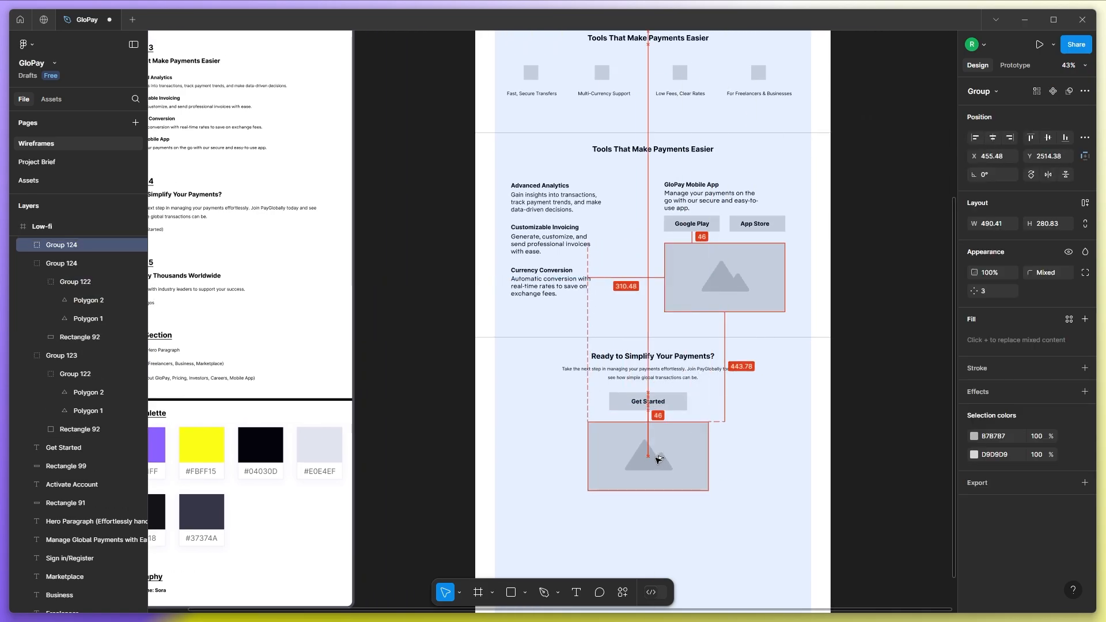
Widen the new placeholder's rectangle to about 694 and center both its mountain icon and the whole placeholder horizontally.
left_click_drag(708, 455, 758, 454)
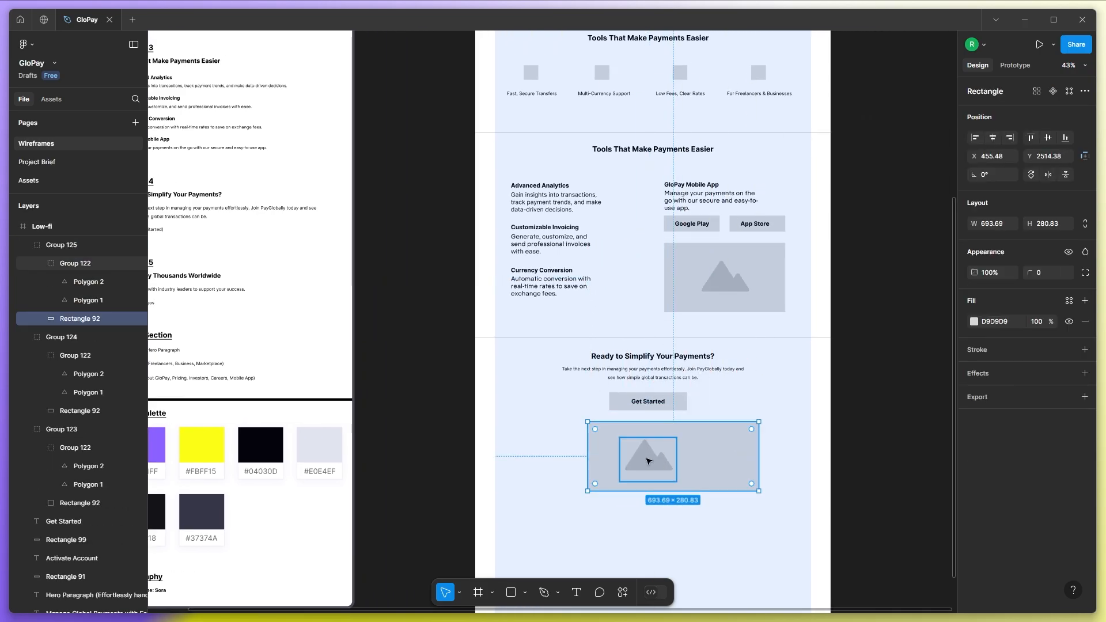
left_click(647, 458, "shift")
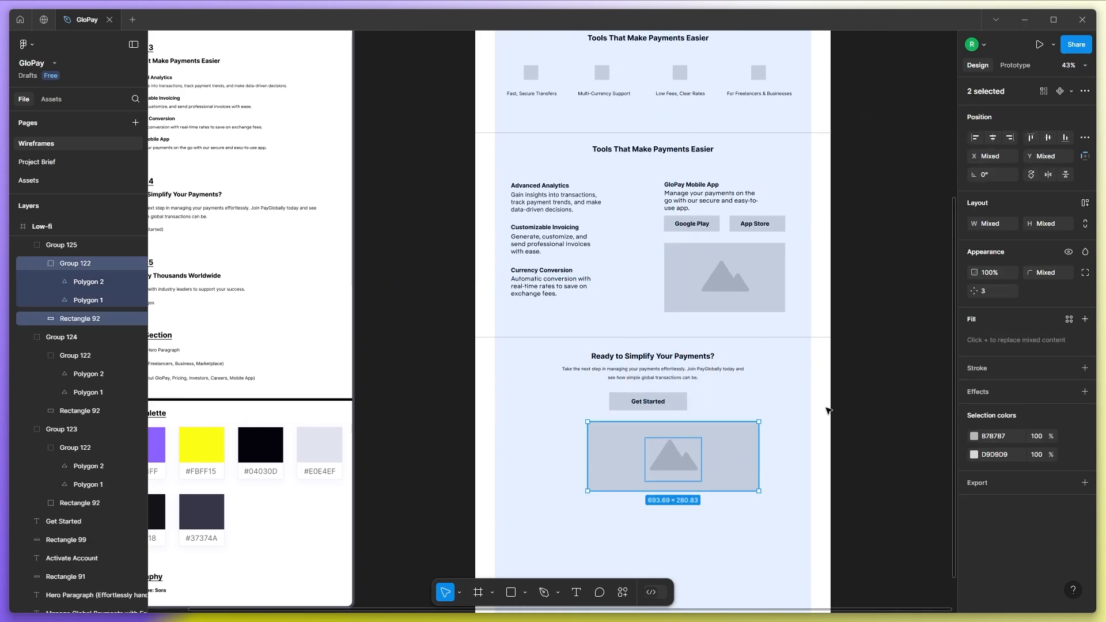
left_click(828, 410)
left_click(734, 459)
key("alt+h")
left_click(748, 466)
Duplicate the divider line above Section 4 to below the wide image placeholder, at Y 2885.25.
left_click_drag(725, 523, 721, 427)
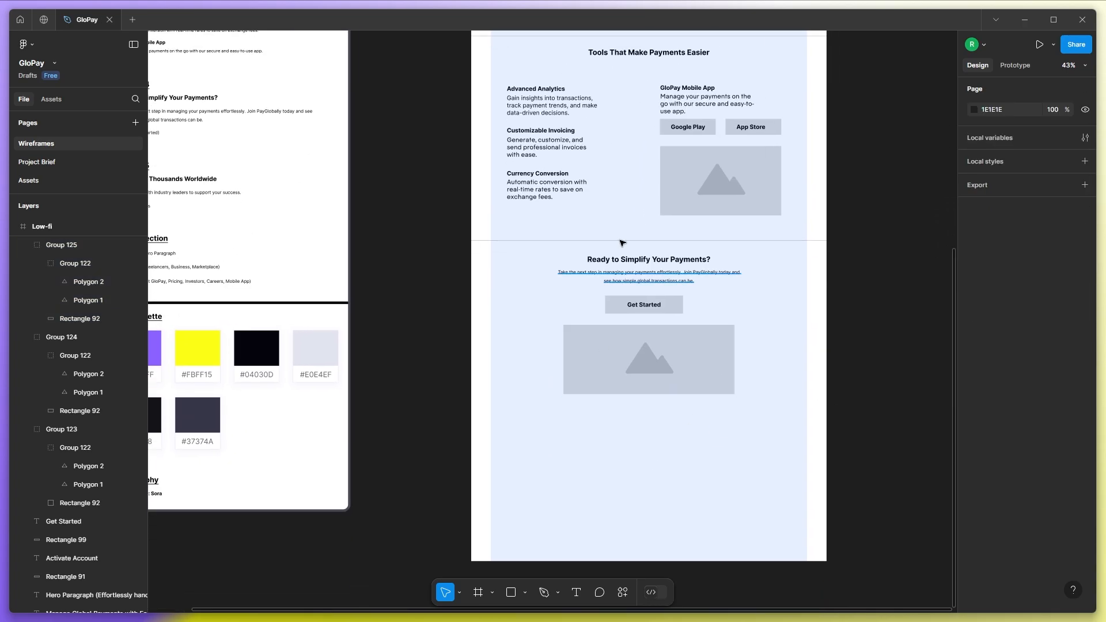
scroll(807, 377, "down", 2)
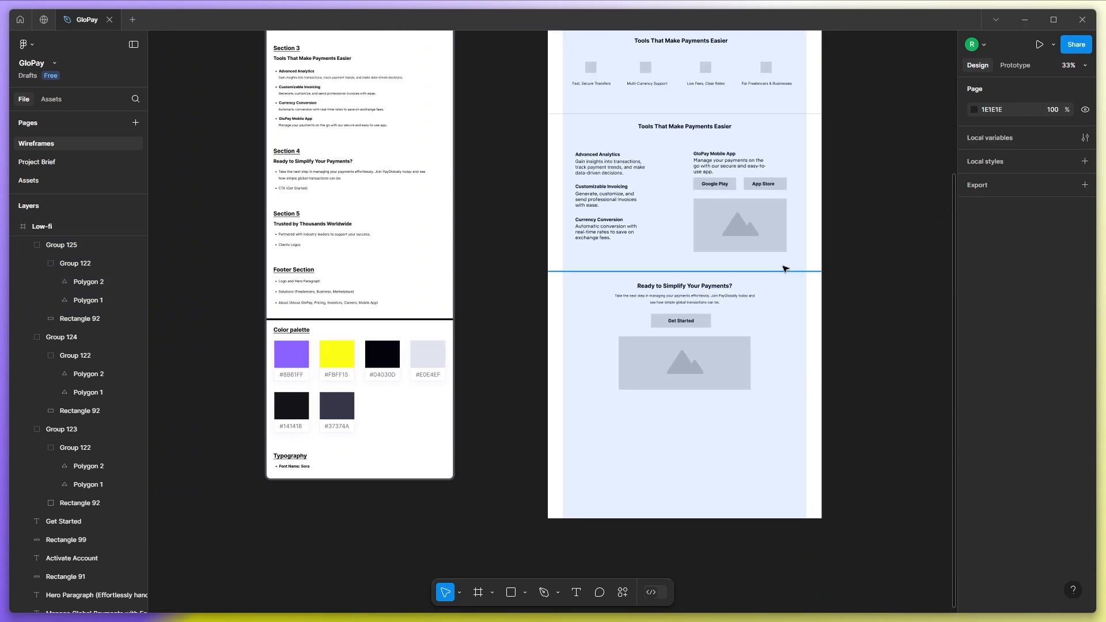
left_click_drag(784, 269, 755, 438)
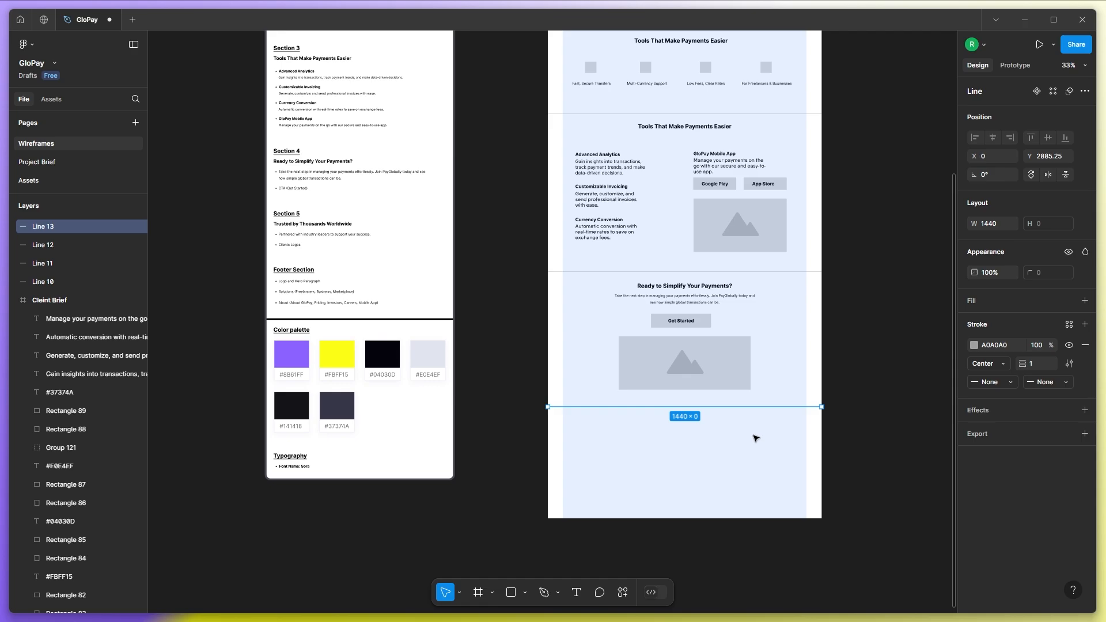
key("Escape")
Copy the Section 5 heading, partner sentence and "Clients Logos" bullet from the brief to below the last divider.
scroll(298, 249, "up", 5)
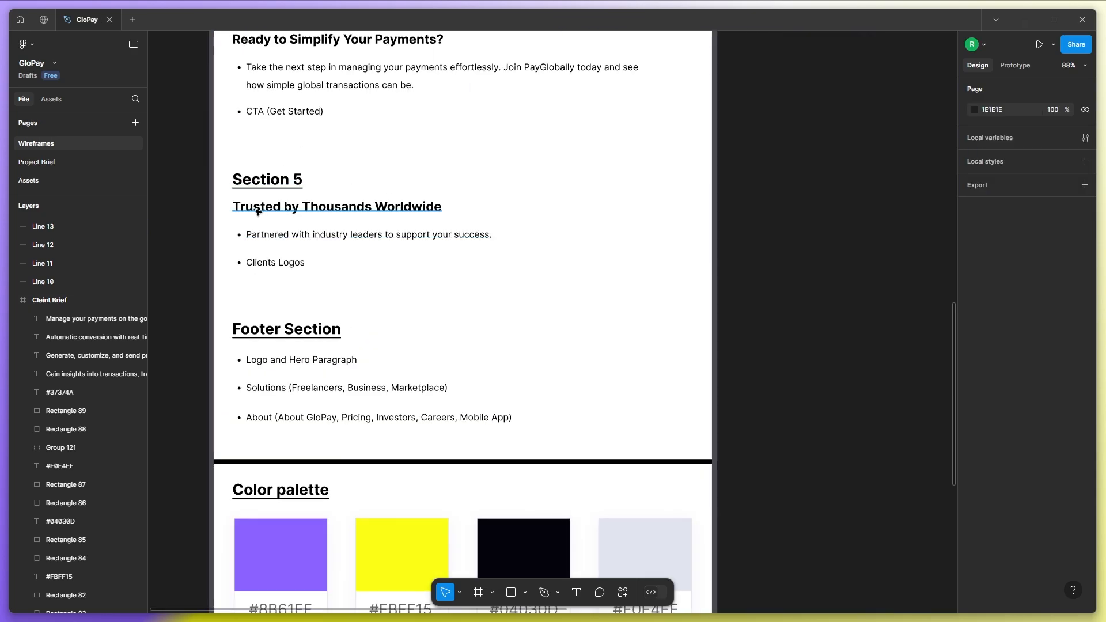
left_click(308, 238)
left_click(337, 206, "shift")
left_click(277, 262, "shift")
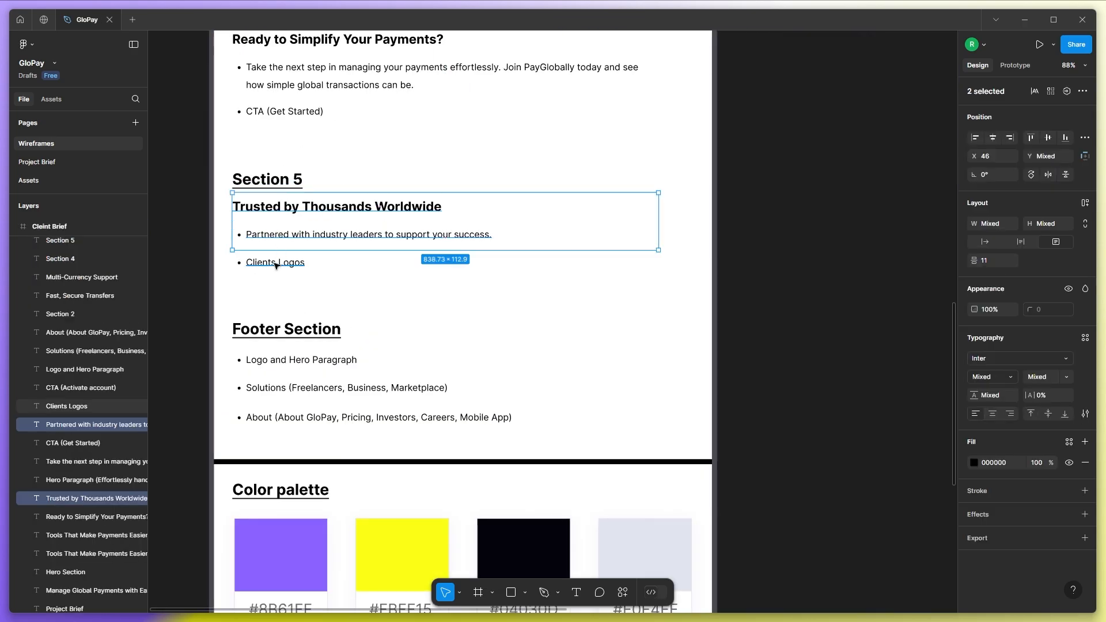
scroll(337, 245, "down", 3)
left_click_drag(337, 245, 701, 513)
left_click(832, 547)
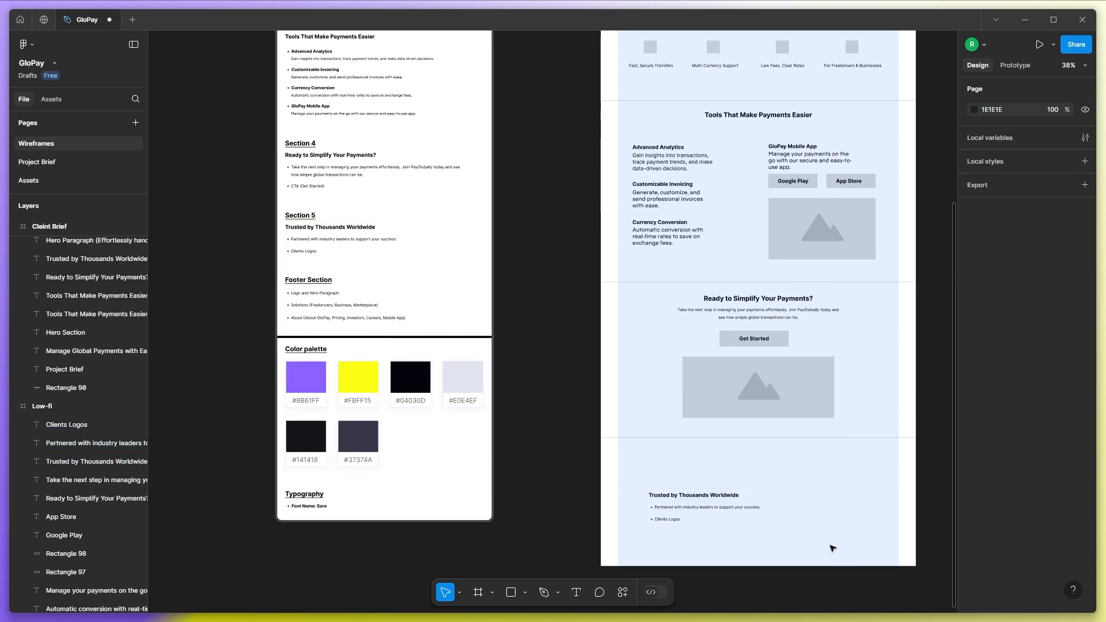
Move the "Trusted by Thousands Worldwide" heading just below the divider, with centered text, horizontally centered in the frame.
scroll(841, 547, "up", 3)
left_click(600, 452)
left_click(1041, 356)
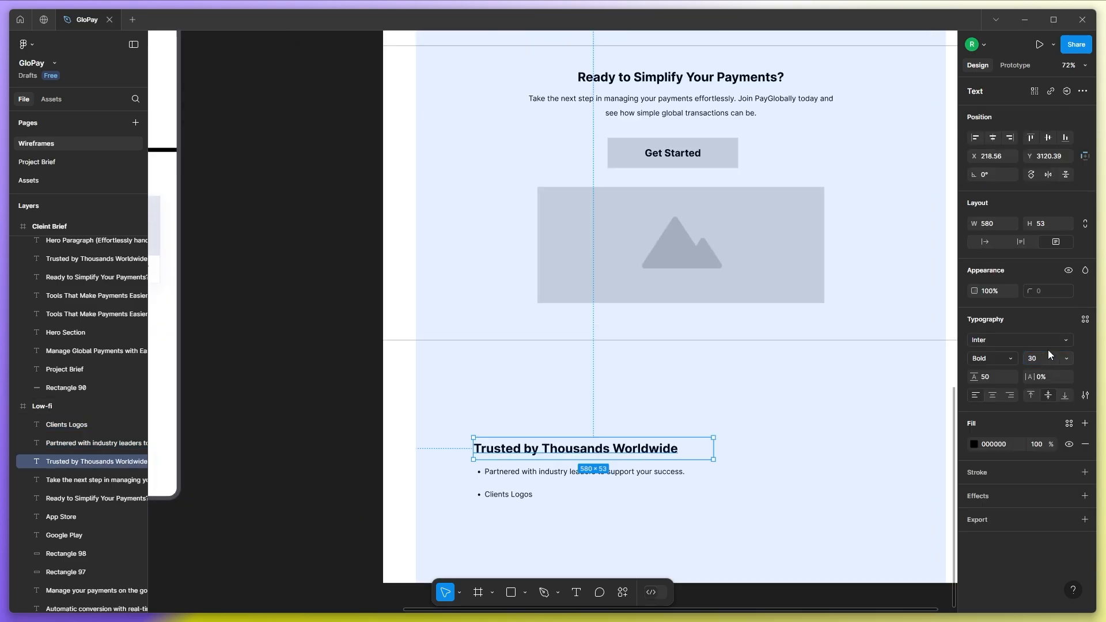
left_click_drag(663, 445, 886, 315)
left_click(992, 395)
left_click(992, 138)
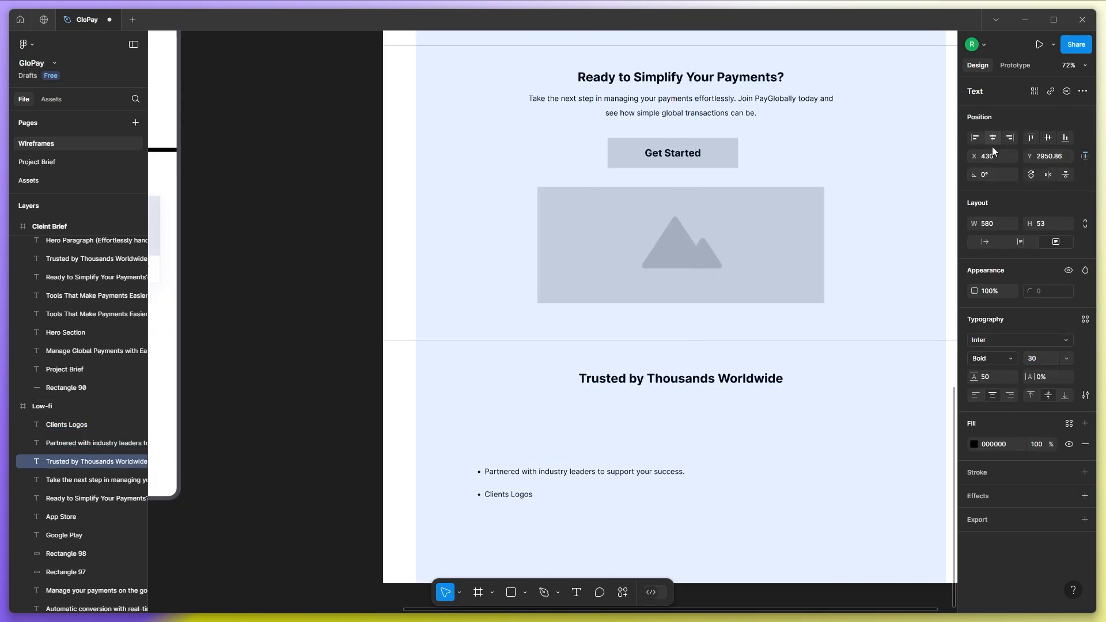
left_click(608, 385)
Move the partner sentence under the Section 5 heading, remove its bullet list style and center its text and box horizontally.
scroll(607, 385, "down", 3)
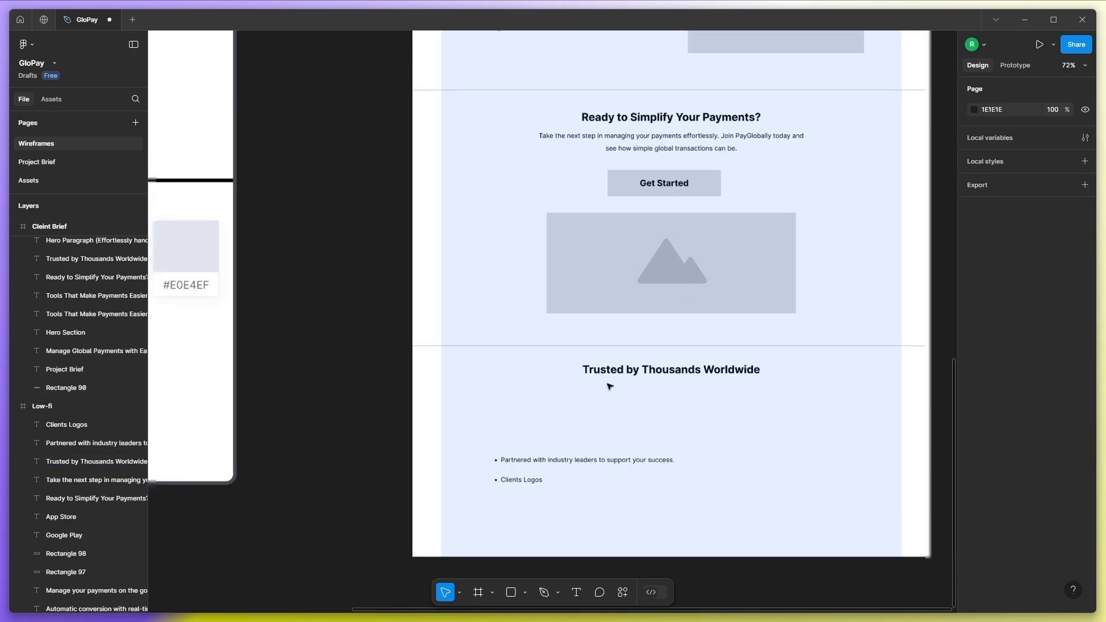
left_click_drag(588, 423, 647, 365)
left_click(993, 396)
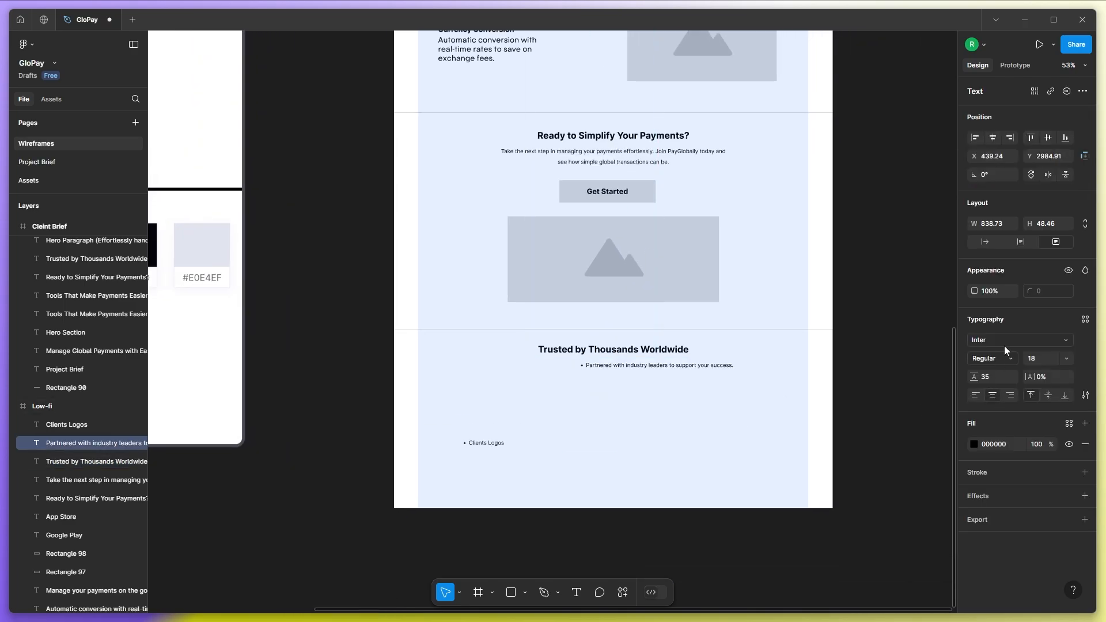
left_click(1085, 396)
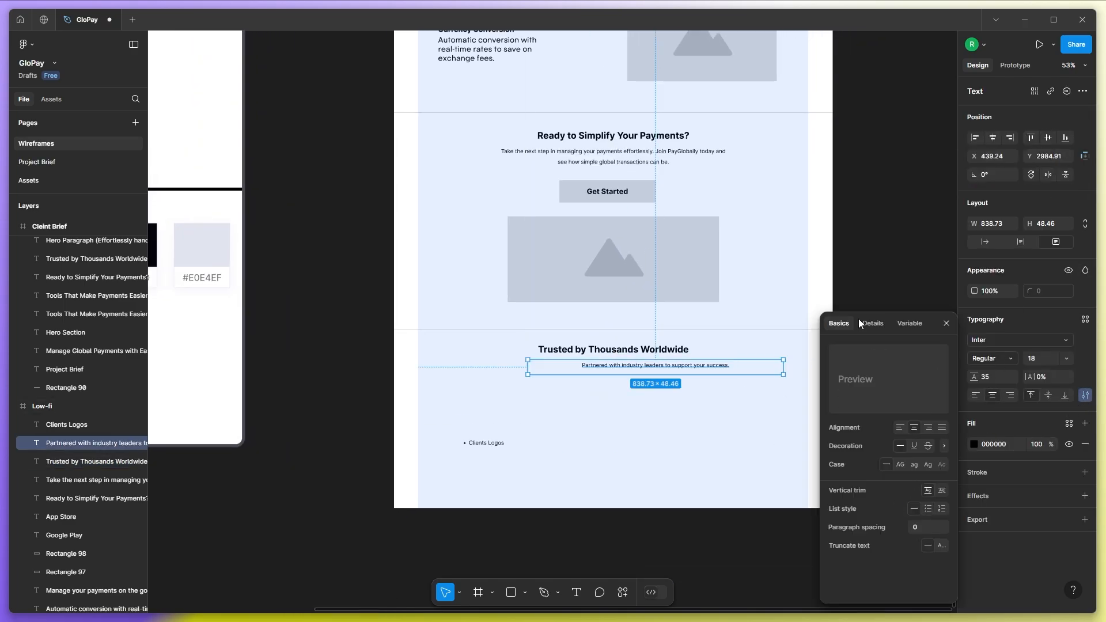
left_click(992, 139)
Set the partner sentence's font size to 24 and delete the "Clients Logos" bullet from the wireframe.
scroll(640, 395, "up", 2)
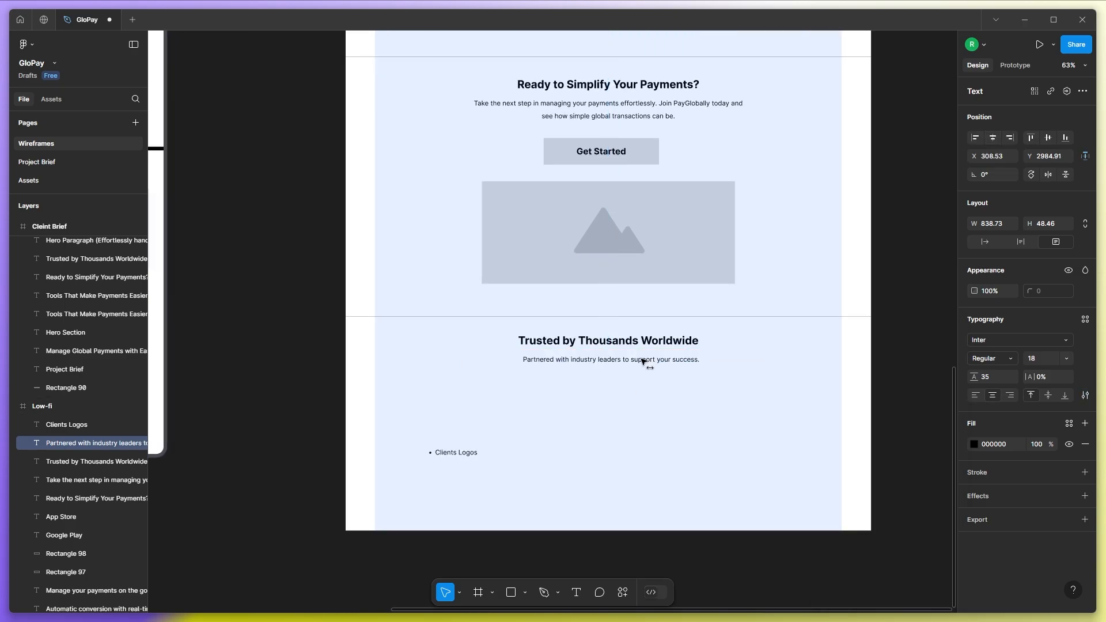
key("Up")
key("Up")
key("Up")
key("Up")
key("Up")
key("Up")
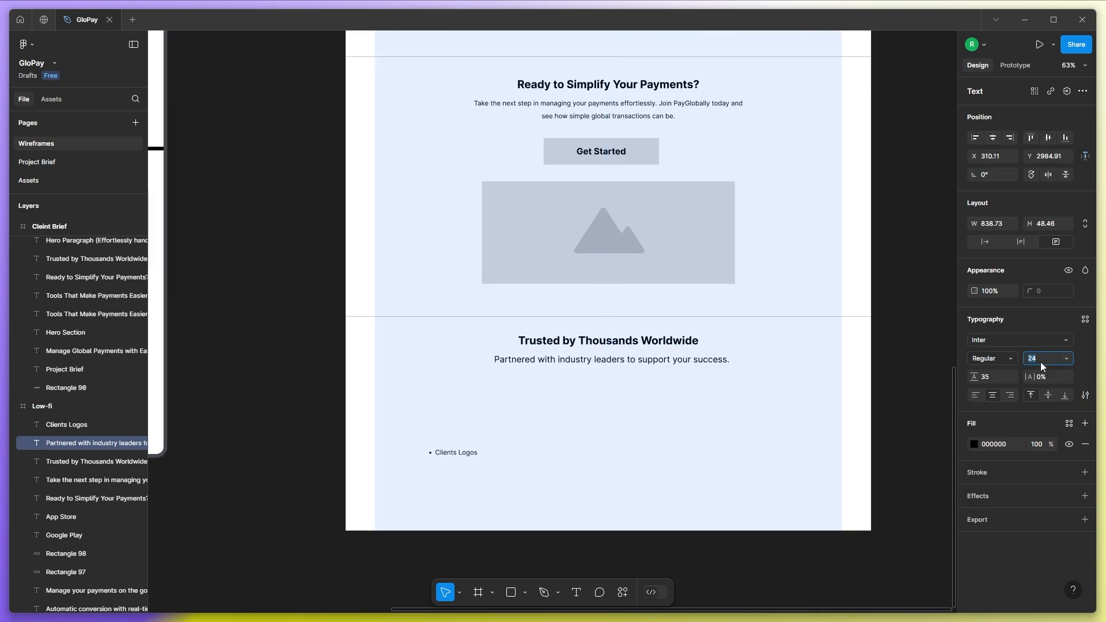
left_click(528, 421)
left_click(465, 452)
key("Delete")
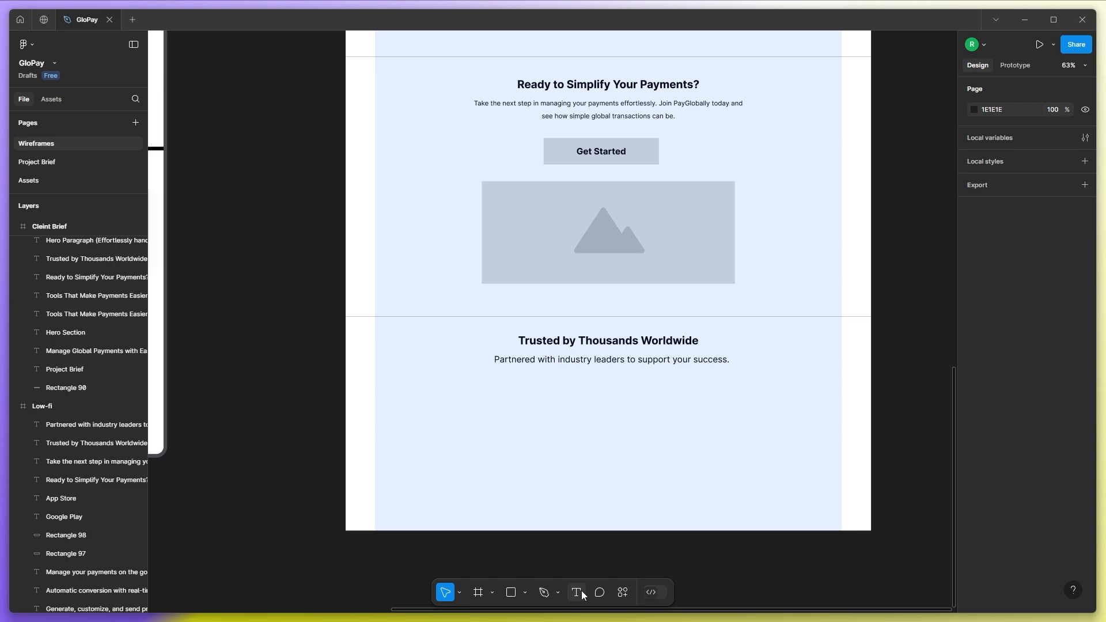
Add a "PayTech" text below the partner sentence and set its font to Plaster.
left_click(415, 396)
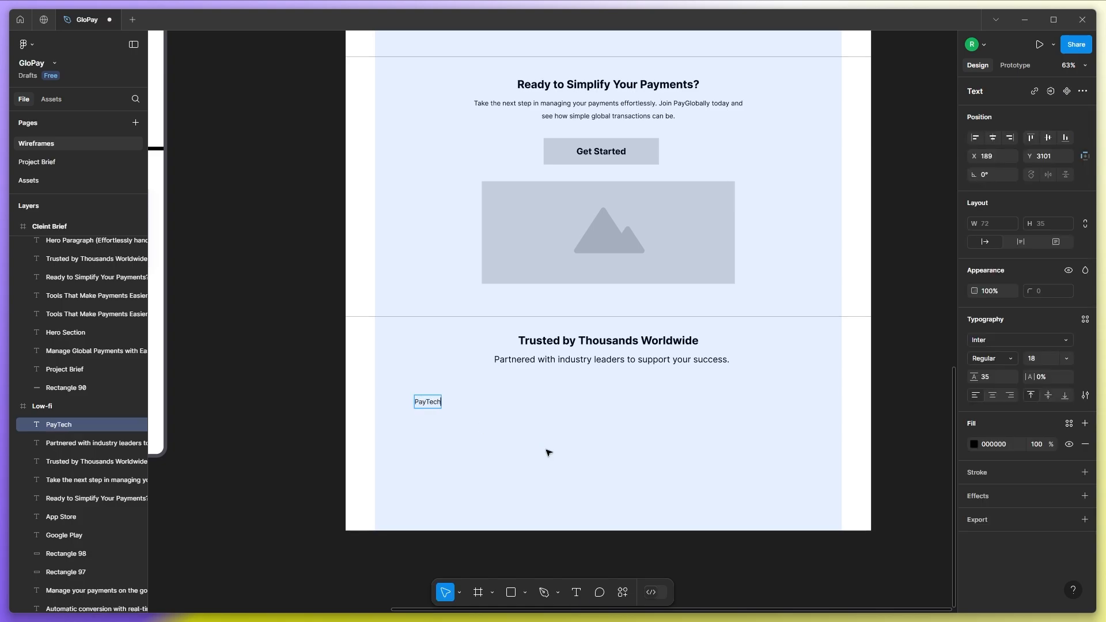
left_click(990, 343)
type("pla")
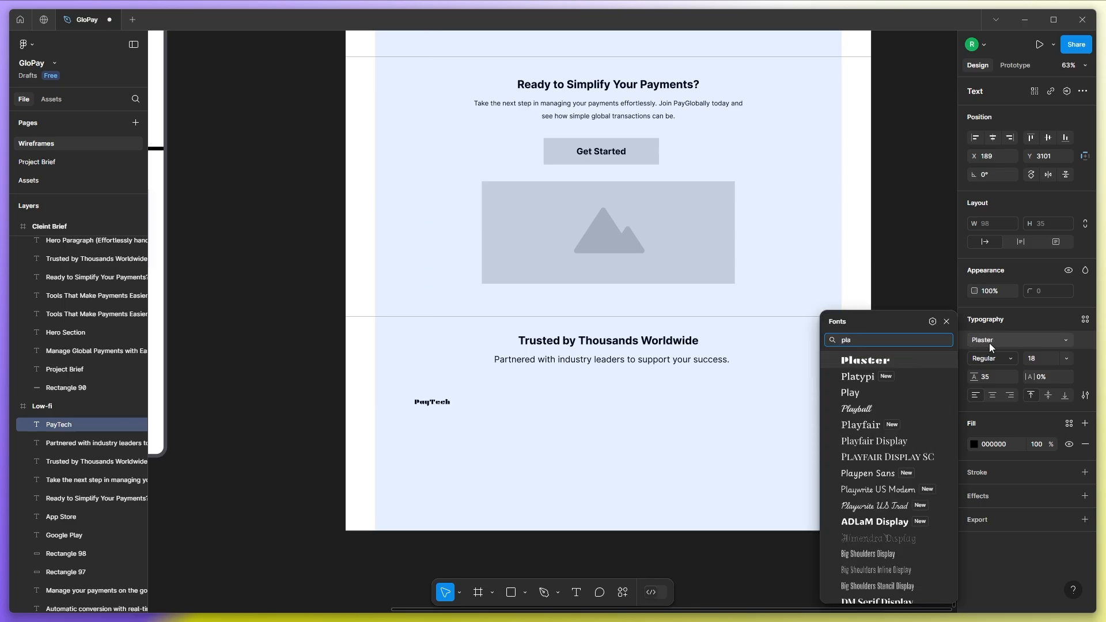
left_click(863, 361)
left_click(511, 405)
Move the PayTech text to X 80 and set its font size to 30.
left_click_drag(440, 403, 403, 407)
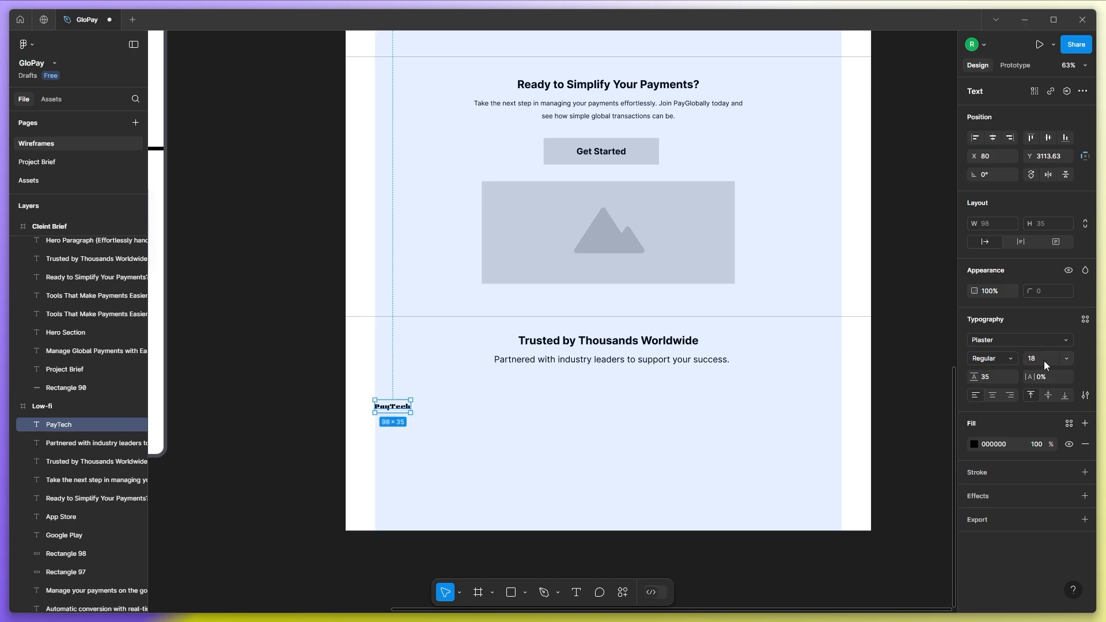
key("Return")
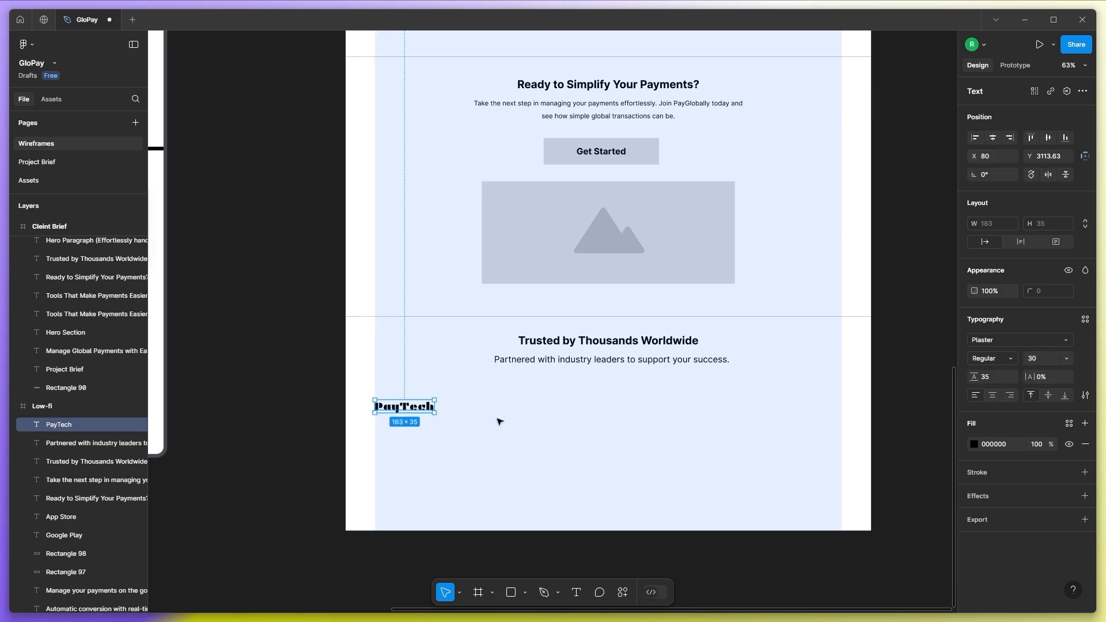
left_click(498, 419)
Duplicate the PayTech text along a row and rename the copies ShopLine, GlobalReach, Trade360, BizFlow and CloudCommerce.
left_click_drag(414, 405, 842, 402)
left_click(433, 421)
type("ch")
left_click(599, 432)
key("Return")
type("Trade360")
key("Escape")
key("Return")
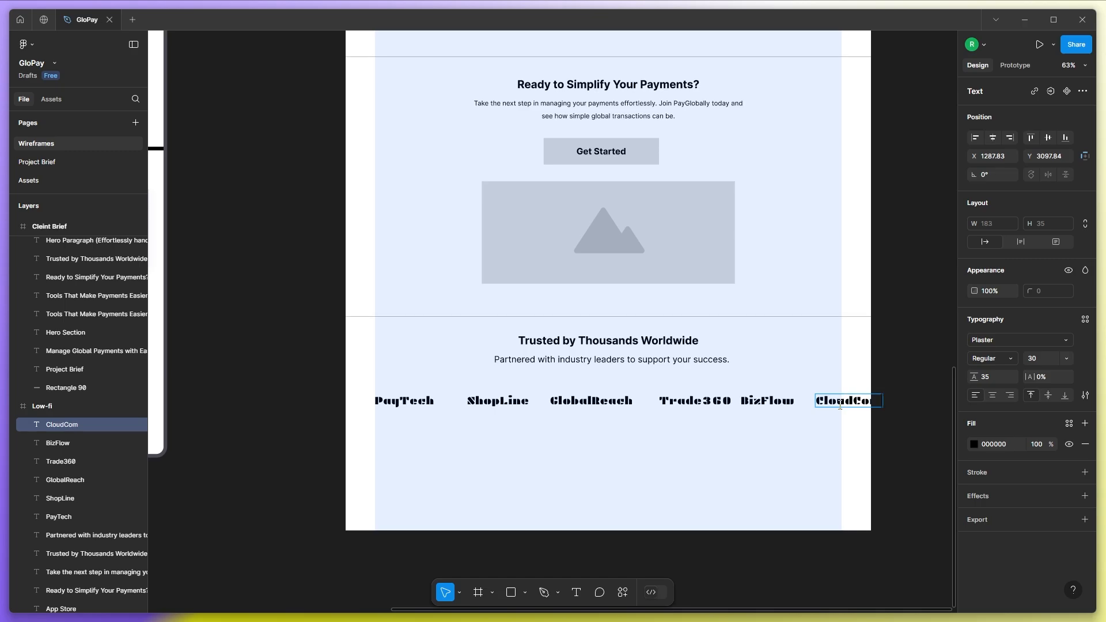
Give the ShopLine and GlobalReach logo texts each a different font of their own.
left_click(512, 405)
left_click(995, 341)
type("po")
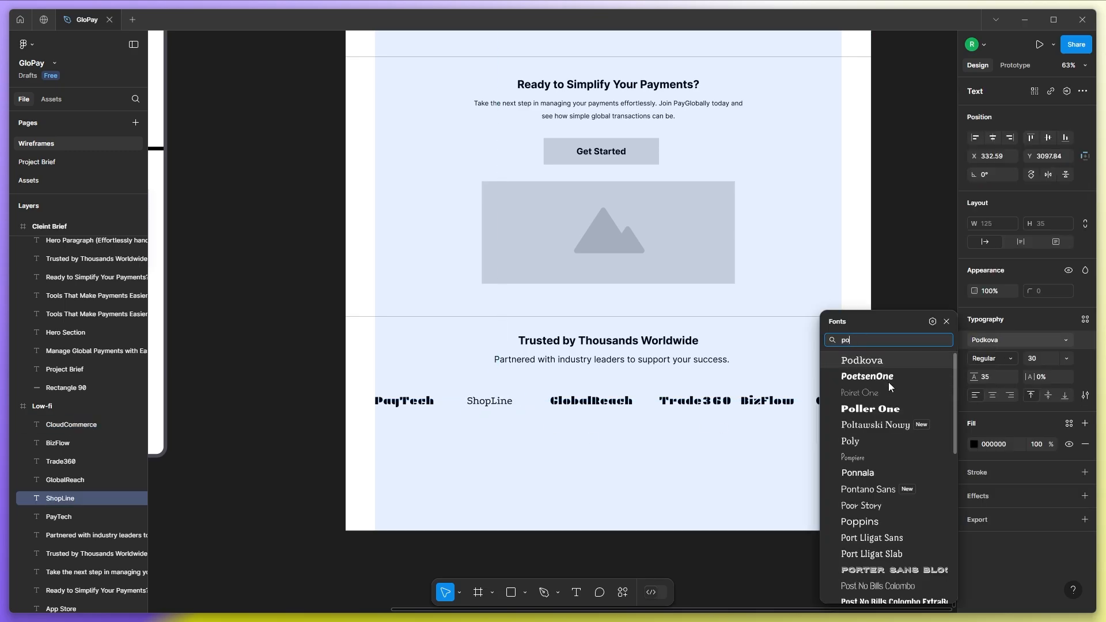
left_click(888, 382)
left_click(591, 400)
left_click(992, 340)
type("pre")
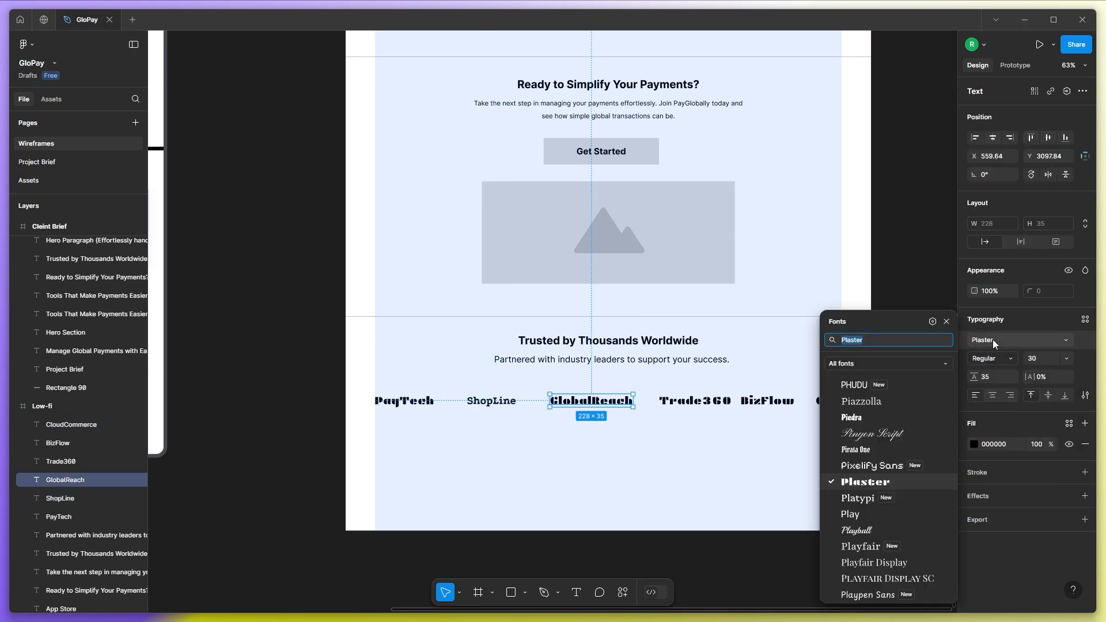
left_click(884, 375)
Set the Trade360 logo text to Poller One and the BizFlow logo text to PoetsenOne.
left_click(694, 400)
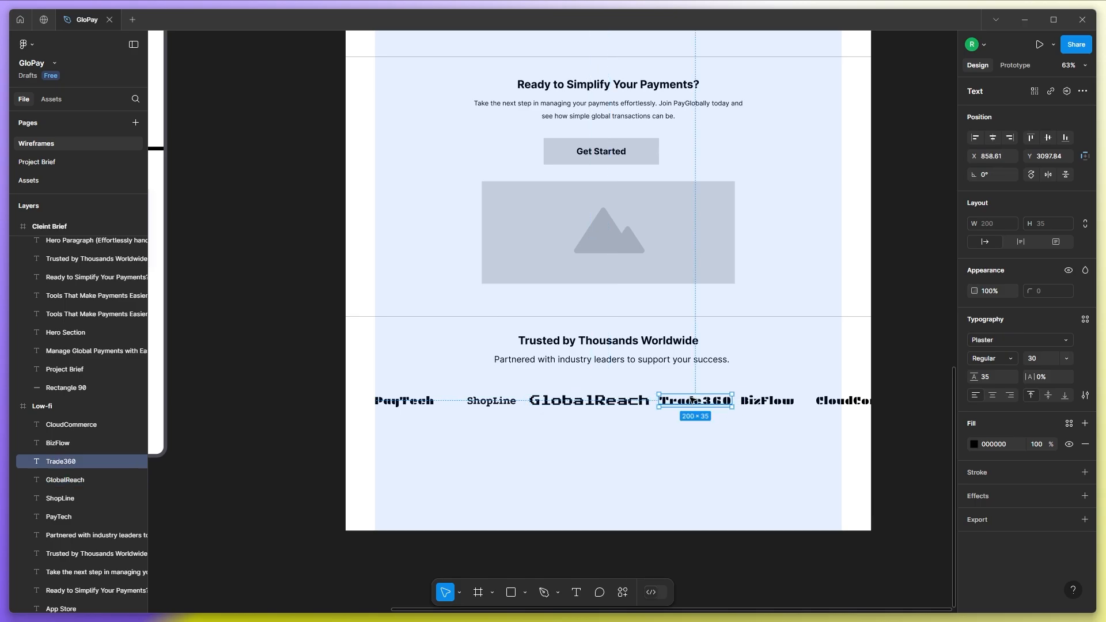
left_click(989, 343)
type("pol")
left_click(869, 360)
left_click(769, 402)
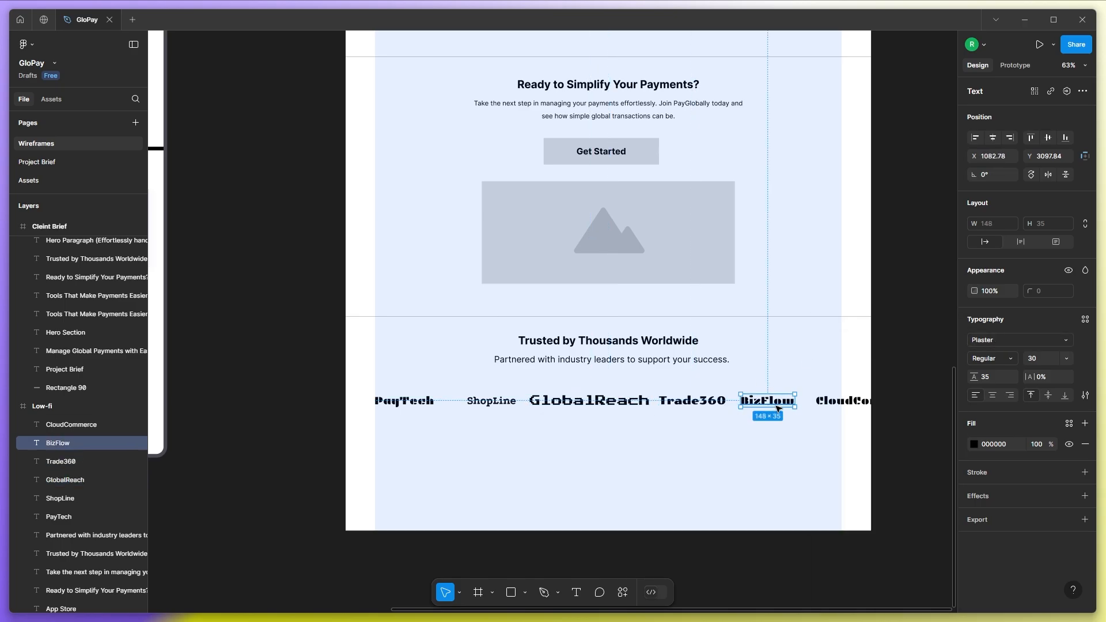
left_click(993, 339)
type("po")
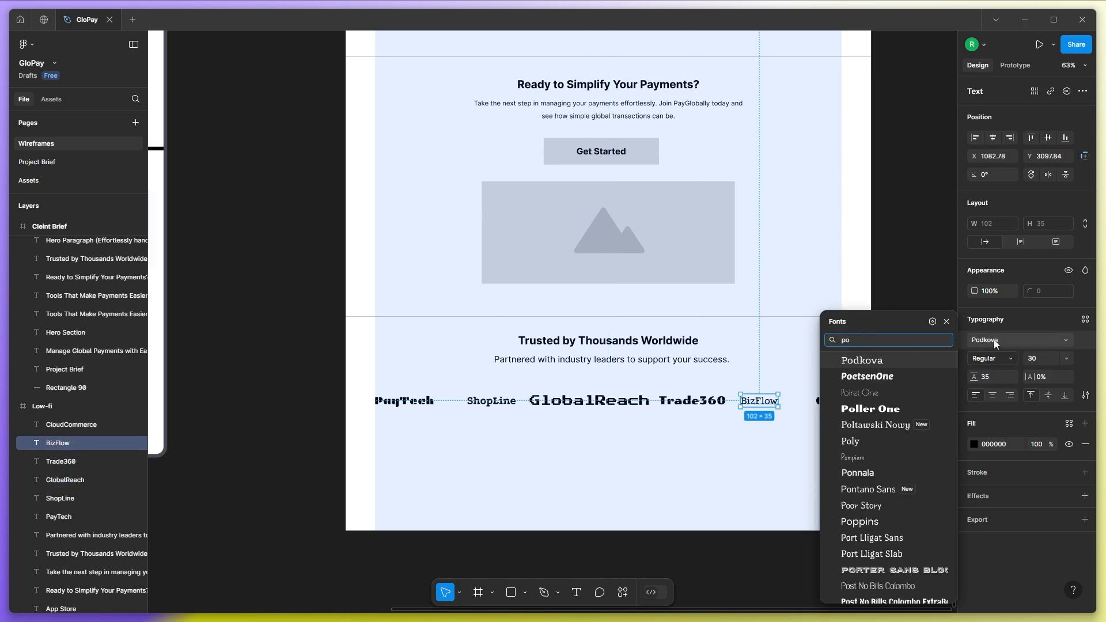
left_click(867, 375)
left_click(807, 413)
Move the CloudCommerce text closer to BizFlow, to about X 1227, and change it to a bold, condensed all-caps font.
left_click_drag(849, 402, 827, 401)
left_click(994, 340)
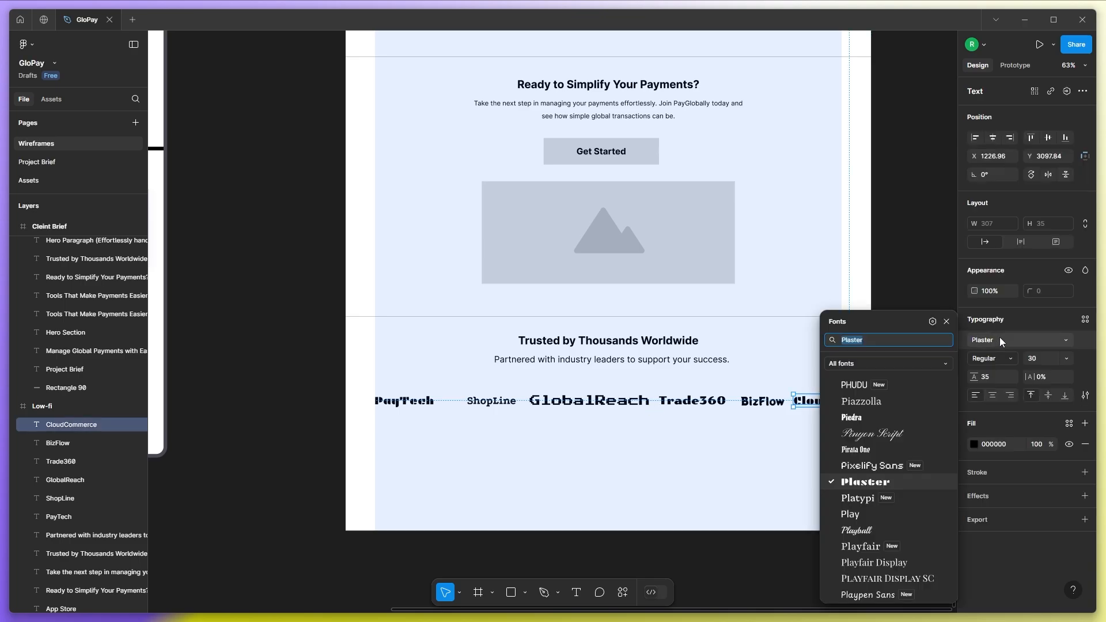
left_click(807, 420)
left_click(988, 358)
left_click(1002, 414)
left_click(807, 419)
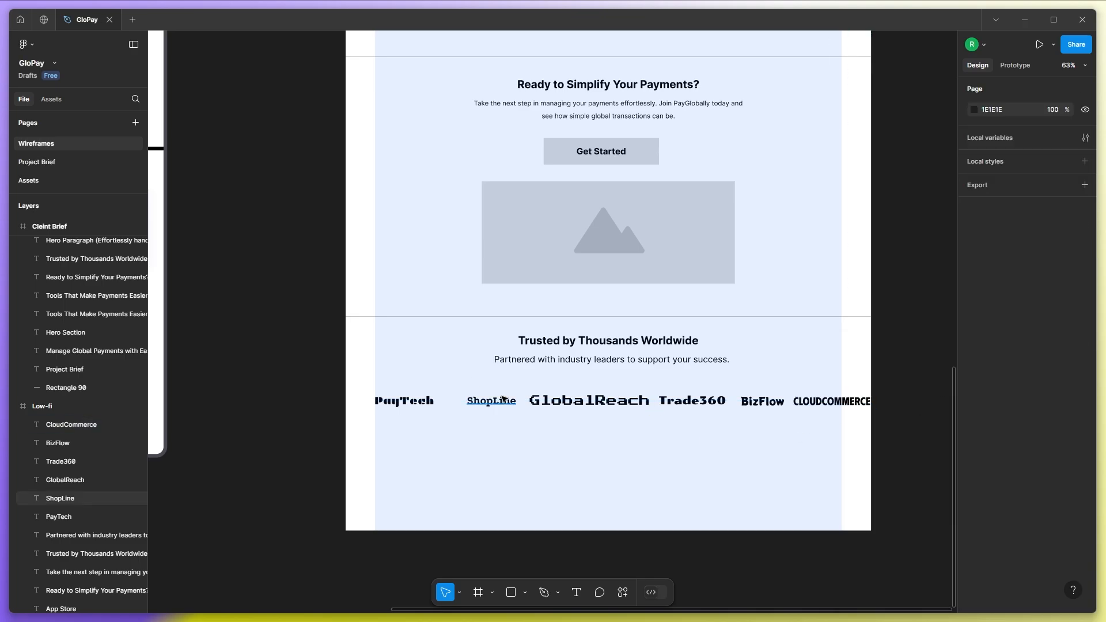
Move the ShopLine and GlobalReach texts closer to PayTech and set GlobalReach's font size to 23.
left_click_drag(491, 402, 477, 401)
left_click_drag(588, 402, 574, 403)
left_click(1038, 361)
type("23")
key("Return")
Move the Trade360 text closer to GlobalReach, to about X 784, and reduce its font size to 26.
left_click_drag(690, 404, 663, 402)
left_click(1044, 359)
key("Down")
key("Down")
key("Down")
key("Down")
key("Down")
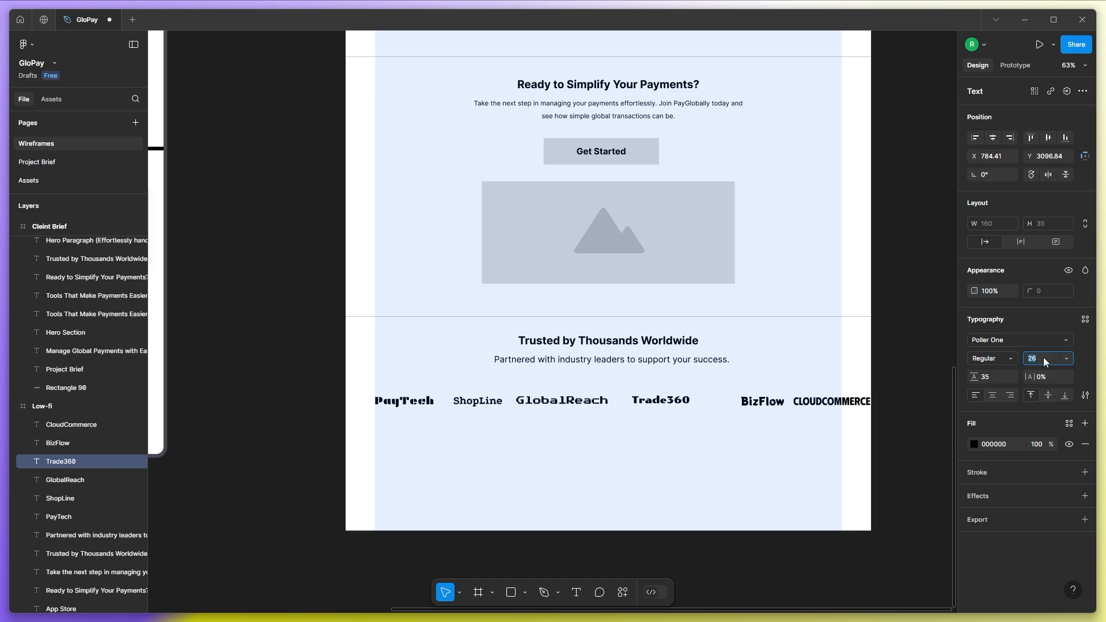
Move the BizFlow and CloudCommerce texts closer to Trade360, reduce BizFlow's font size slightly and set CloudCommerce's to 28.
left_click_drag(772, 405, 742, 406)
left_click_drag(848, 404, 804, 402)
left_click(739, 403)
left_click(1042, 357)
key("Down")
left_click(802, 401)
left_click(1042, 359)
key("Down")
key("Down")
Distribute the six client logo texts evenly in the horizontal direction and align their vertical centers.
left_click(807, 420)
left_click_drag(393, 425, 806, 396)
left_click(1084, 138)
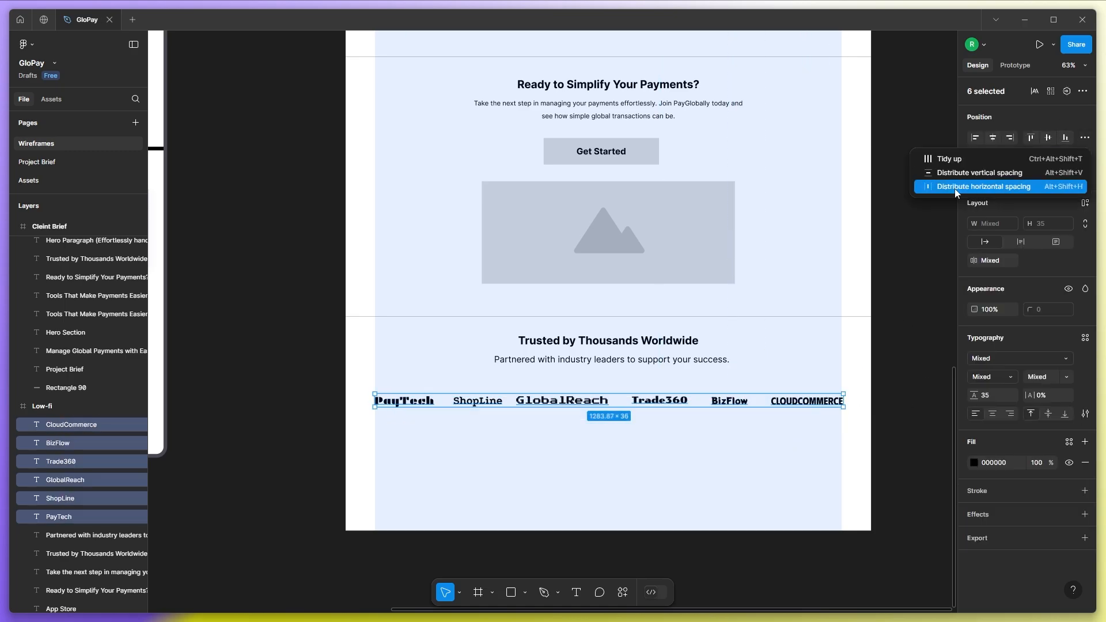
left_click(954, 190)
left_click(1048, 138)
Move the whole row of client logos up, closer to the Section 5 subtitle.
left_click(651, 449)
left_click_drag(366, 420, 810, 387)
left_click(719, 428)
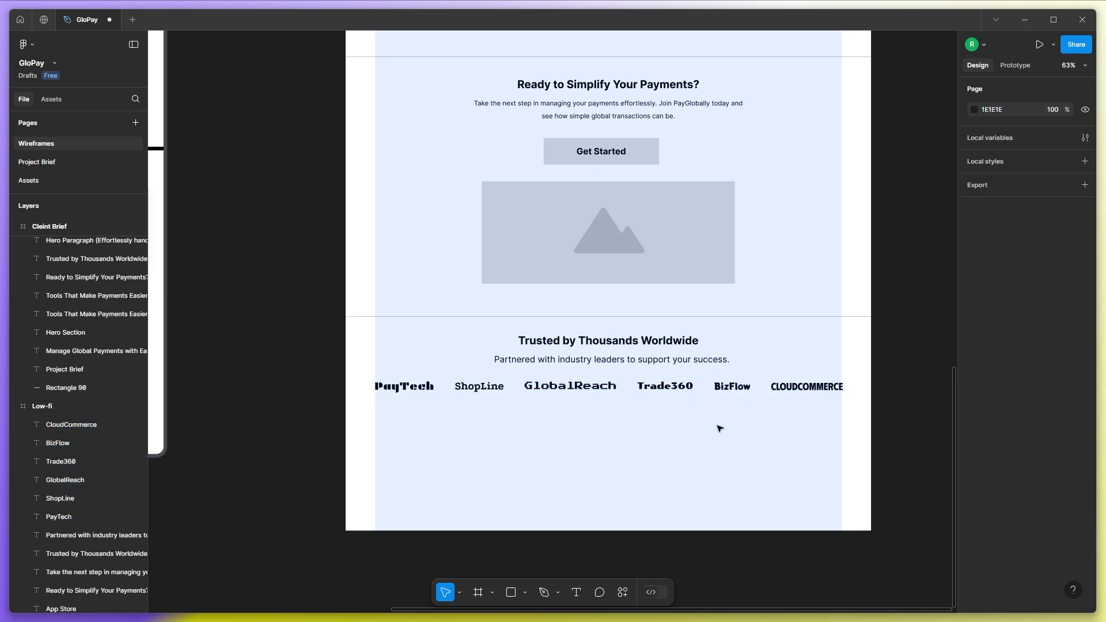
Copy the three Footer Section lines from the brief into the wireframe below the client logos, at about X 701.
scroll(755, 421, "down", 5)
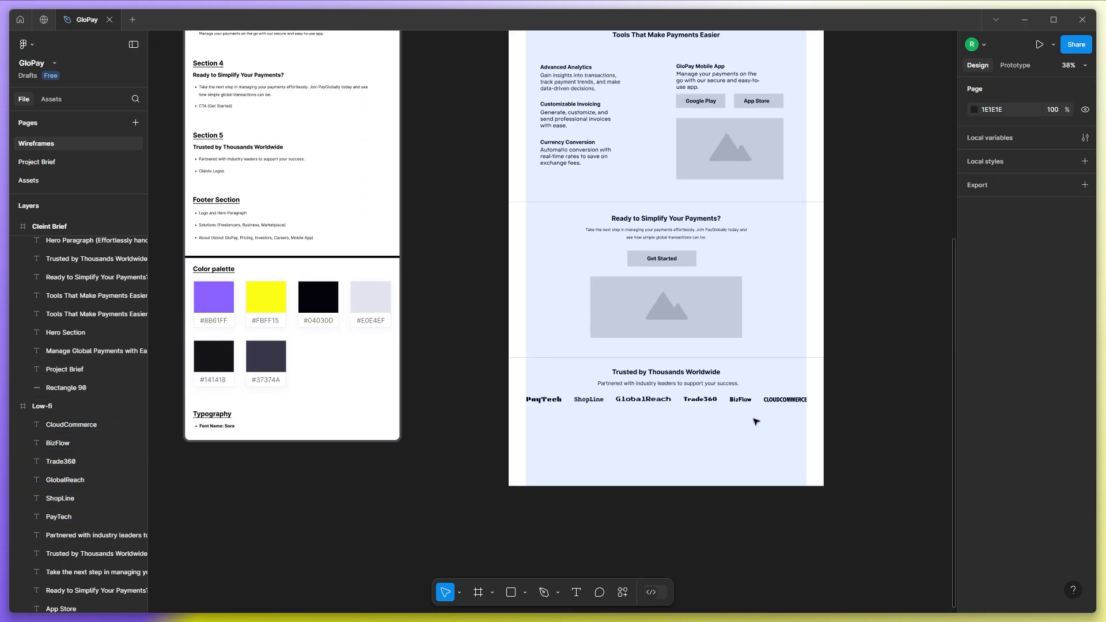
left_click_drag(513, 367, 698, 387)
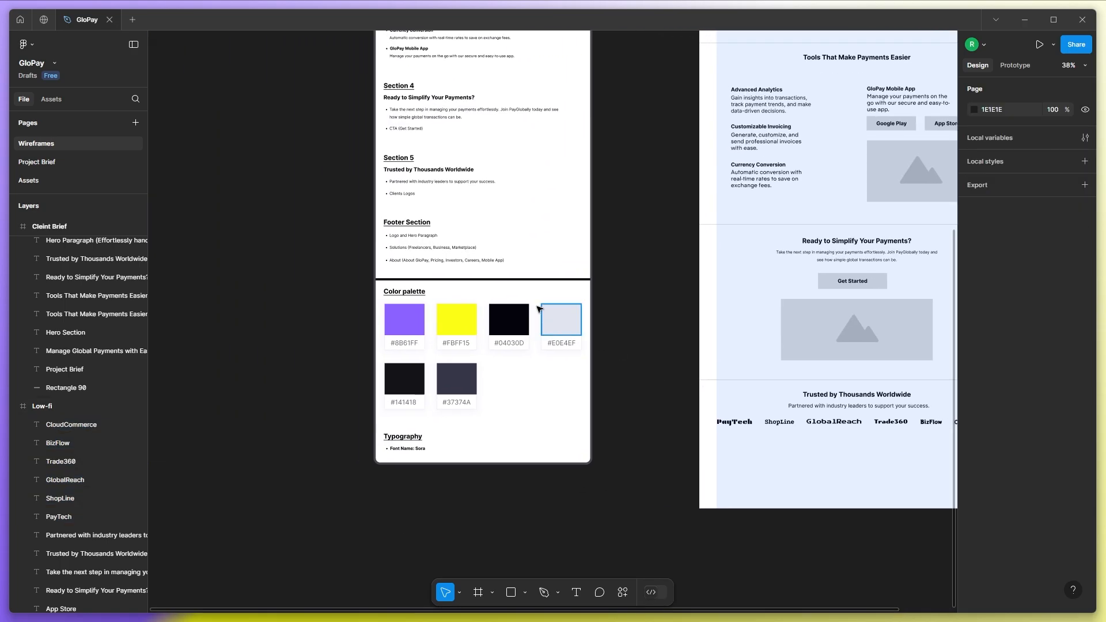
scroll(538, 309, "up", 3)
scroll(409, 330, "up", 4)
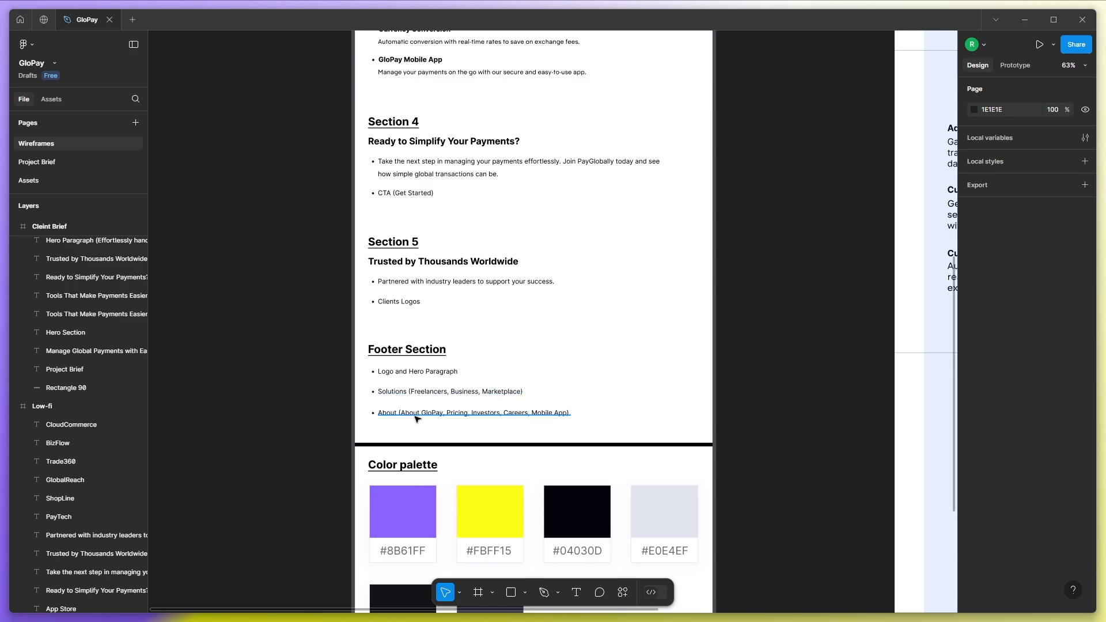
scroll(282, 385, "down", 8)
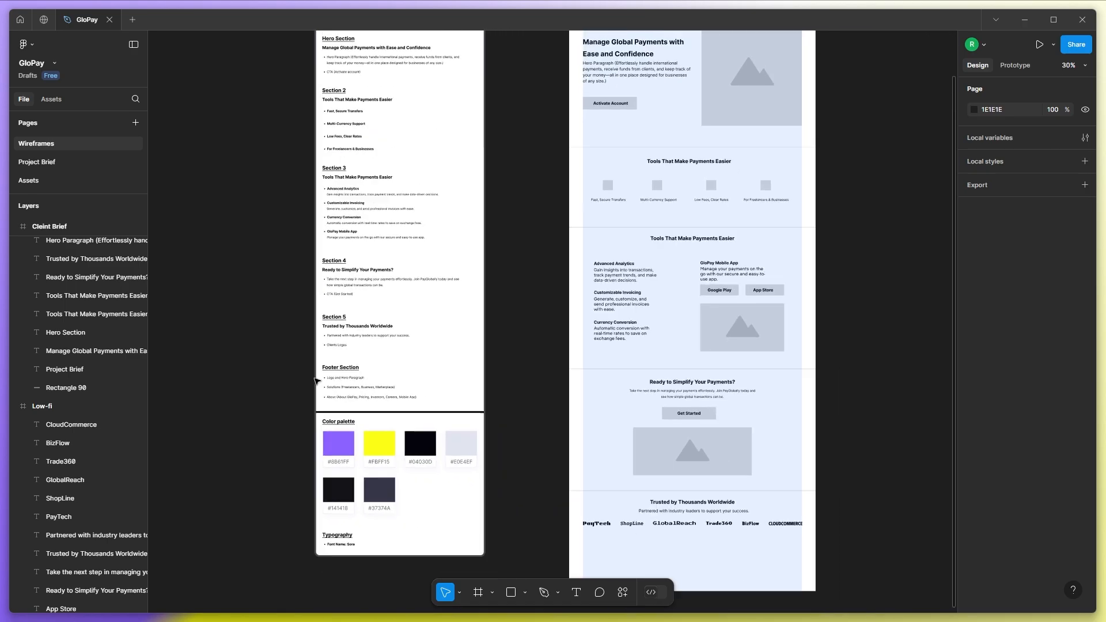
scroll(676, 503, "down", 1)
scroll(686, 512, "up", 2)
left_click(325, 315)
left_click(305, 326, "shift")
left_click(298, 304, "shift")
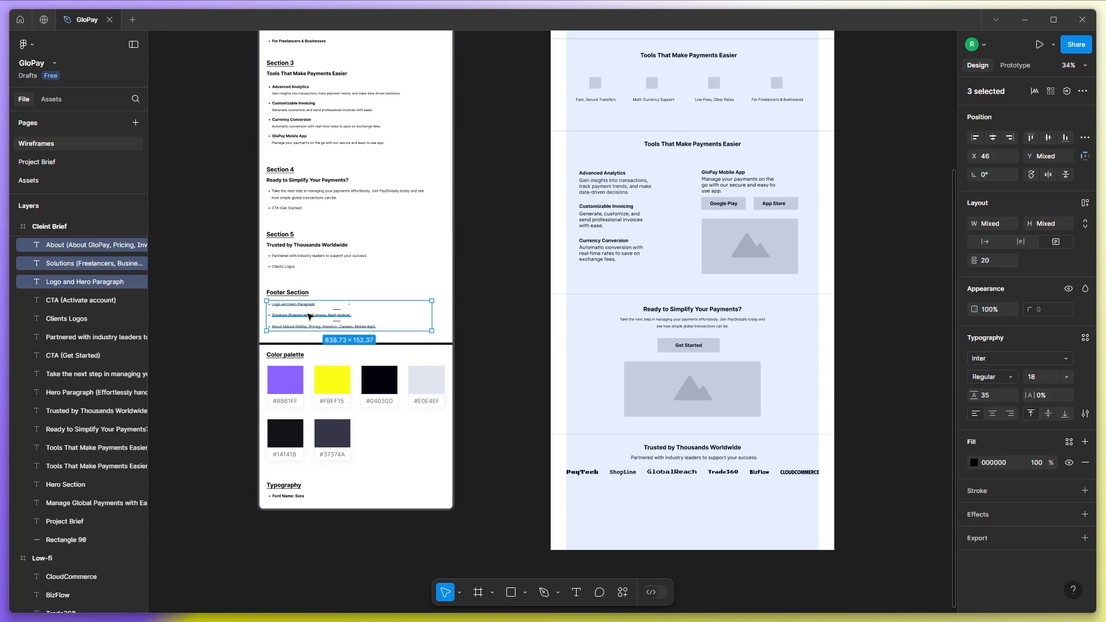
left_click_drag(316, 317, 636, 510, "alt")
scroll(803, 563, "up", 3)
left_click(727, 531)
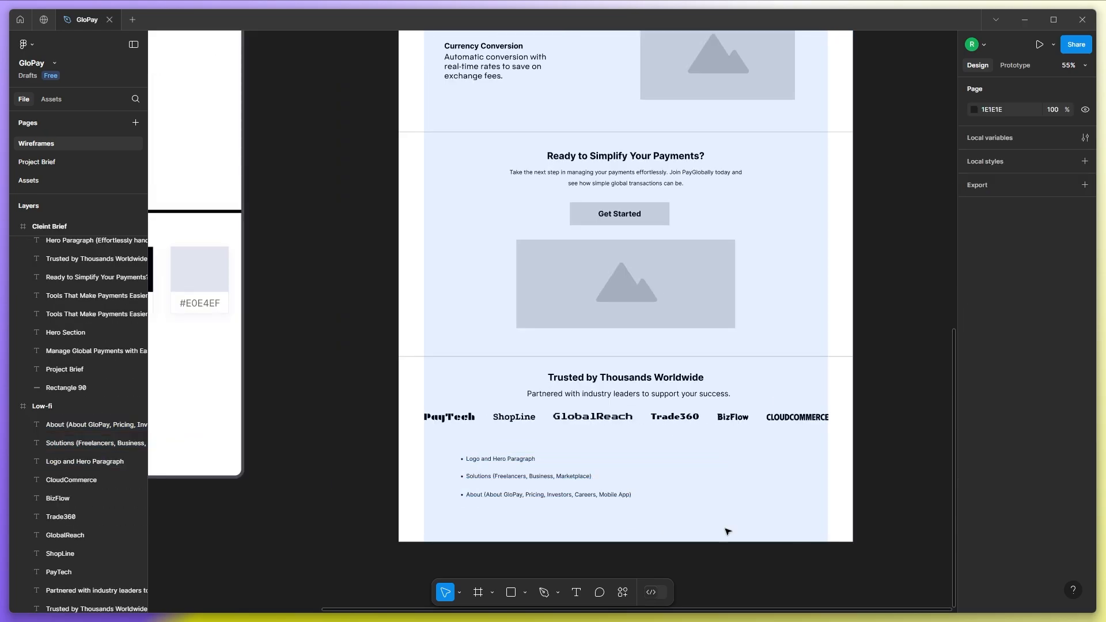
left_click_drag(442, 446, 698, 500)
scroll(698, 502, "down", 3)
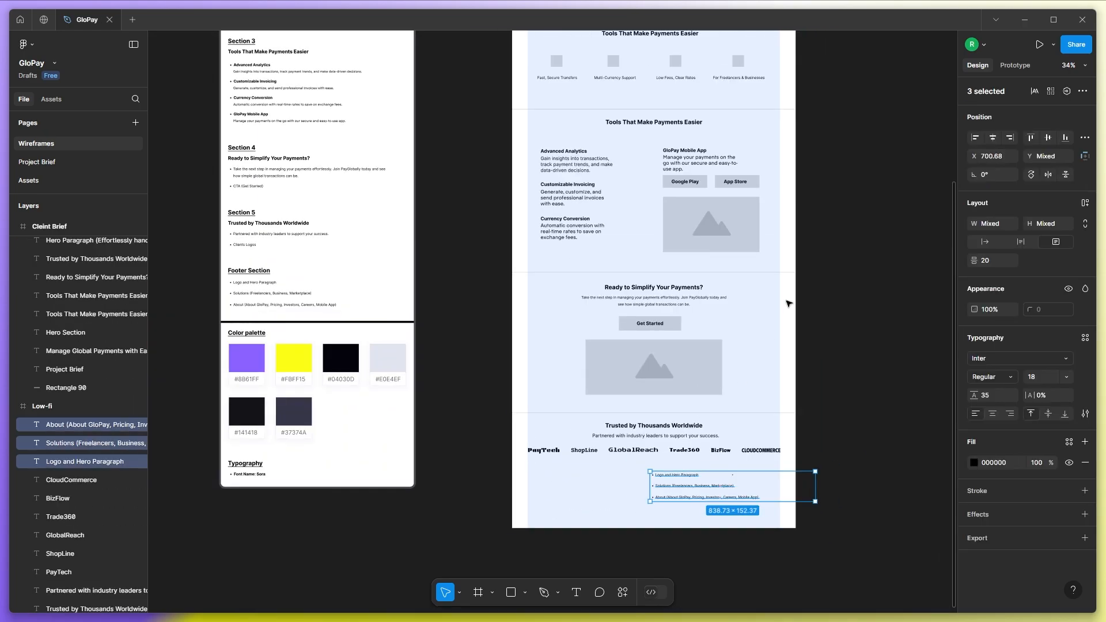
Copy the navigation Logo text into the footer area at X 80, Y about 3233.
scroll(786, 302, "up", 5)
left_click_drag(535, 153, 524, 546, "alt")
scroll(613, 458, "down", 5)
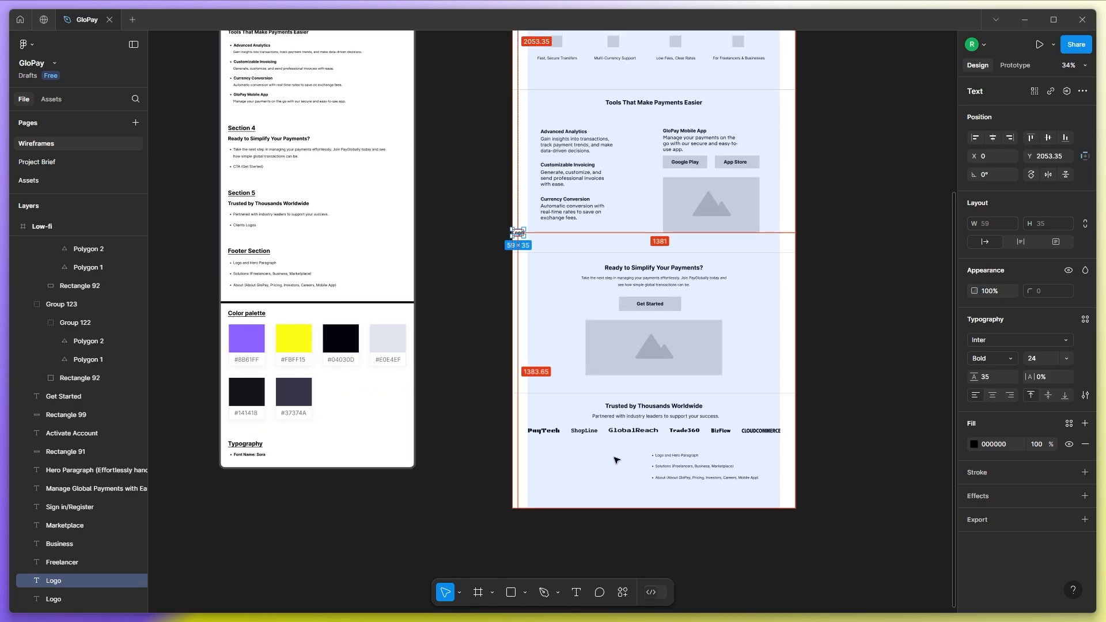
scroll(613, 458, "up", 2)
left_click_drag(510, 462, 504, 471)
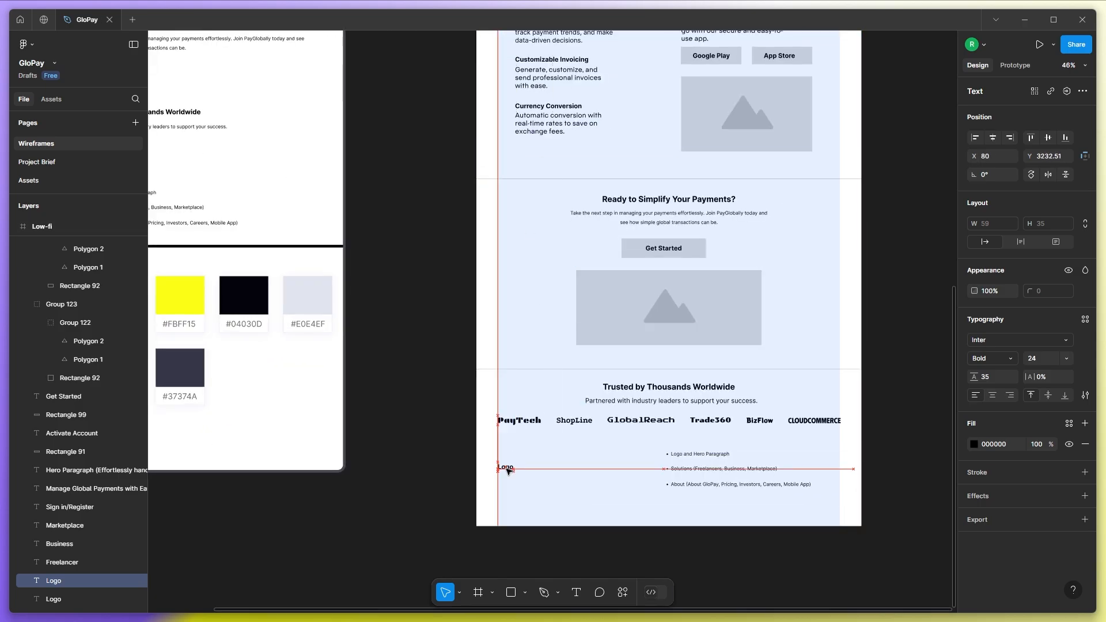
Extend the Low-fi frame downward to a height of about 3624.
left_click(604, 525)
left_click_drag(605, 526, 605, 563)
left_click(432, 470)
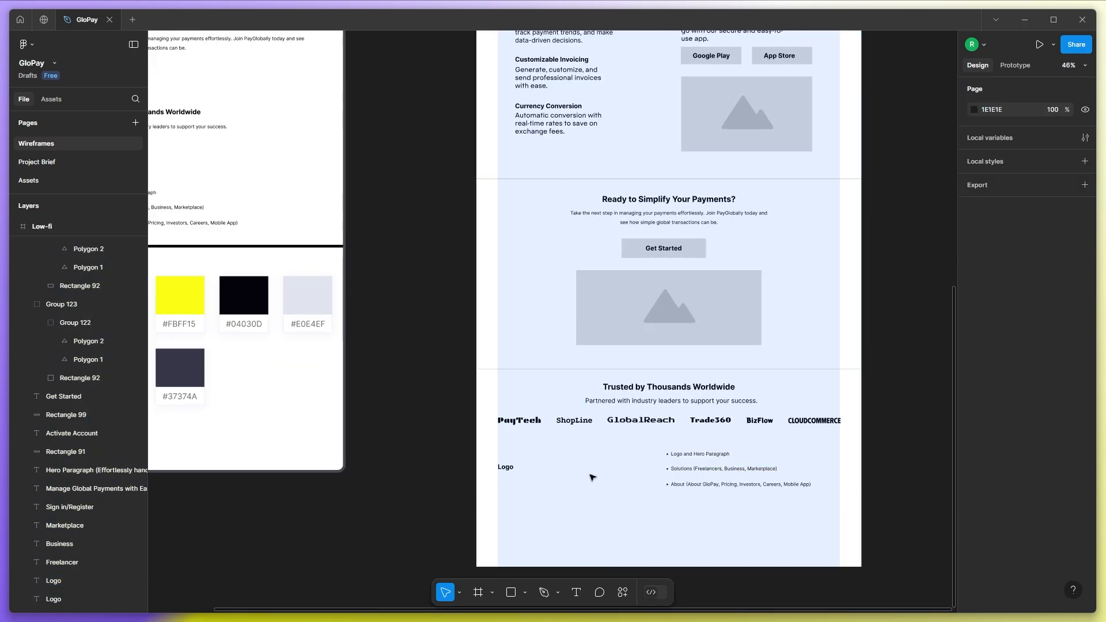
Copy the hero paragraph to just beneath the footer's Logo text and shift the copied brief lines up and right.
scroll(567, 453, "down", 3)
scroll(588, 374, "up", 4)
scroll(585, 224, "down", 5)
mouse_move(583, 462)
left_mouse_down()
mouse_move(584, 225)
mouse_move(634, 325)
mouse_move(617, 494)
mouse_move(573, 471)
left_mouse_up()
scroll(618, 493, "up", 3)
left_click(597, 474)
left_click_drag(453, 486, 457, 479)
left_click(674, 464)
scroll(674, 465, "up", 1)
left_click_drag(594, 390, 720, 422)
Duplicate the footer's Logo text further right on the same line and change the copy to Solutions.
left_click(452, 407)
left_click_drag(402, 417, 597, 432, "alt")
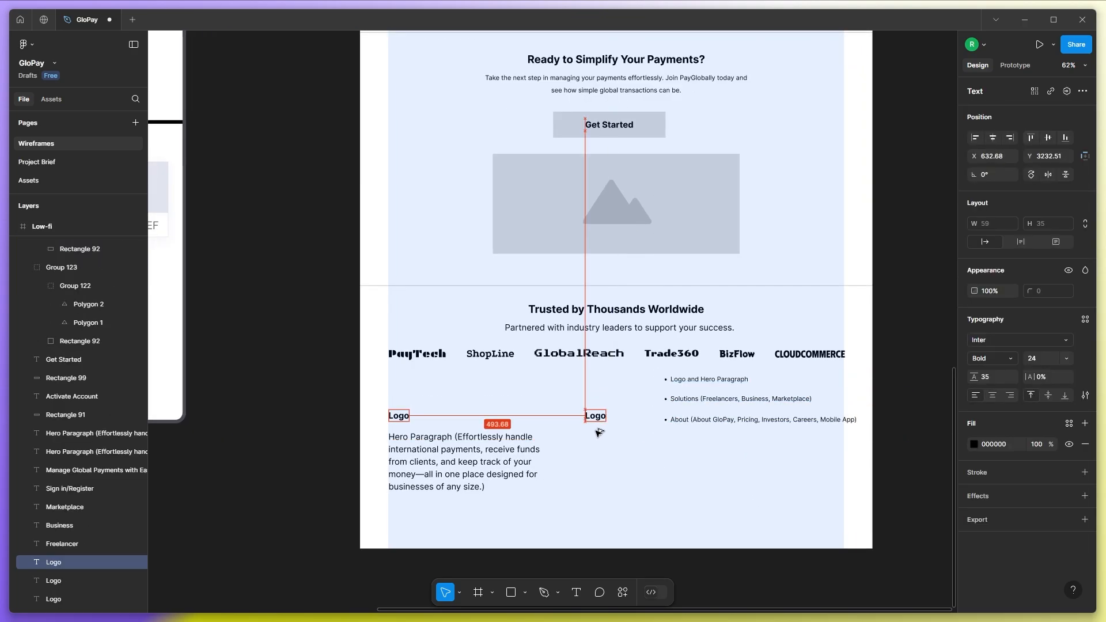
key("Return")
type("Solutions")
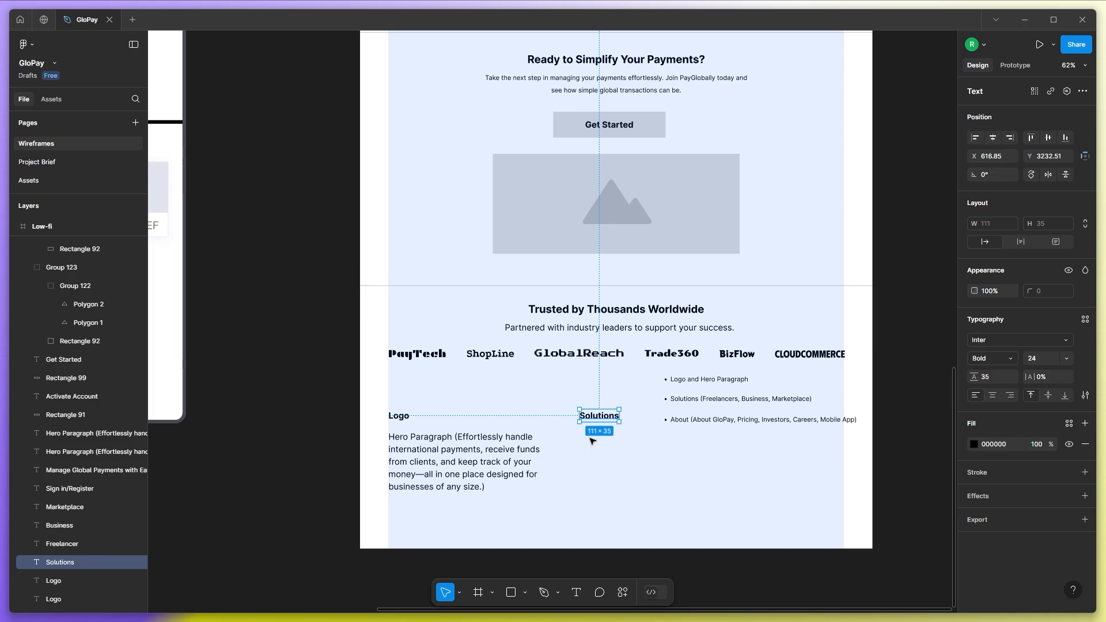
left_click(598, 433)
left_click_drag(598, 416, 597, 438, "alt")
key("Return")
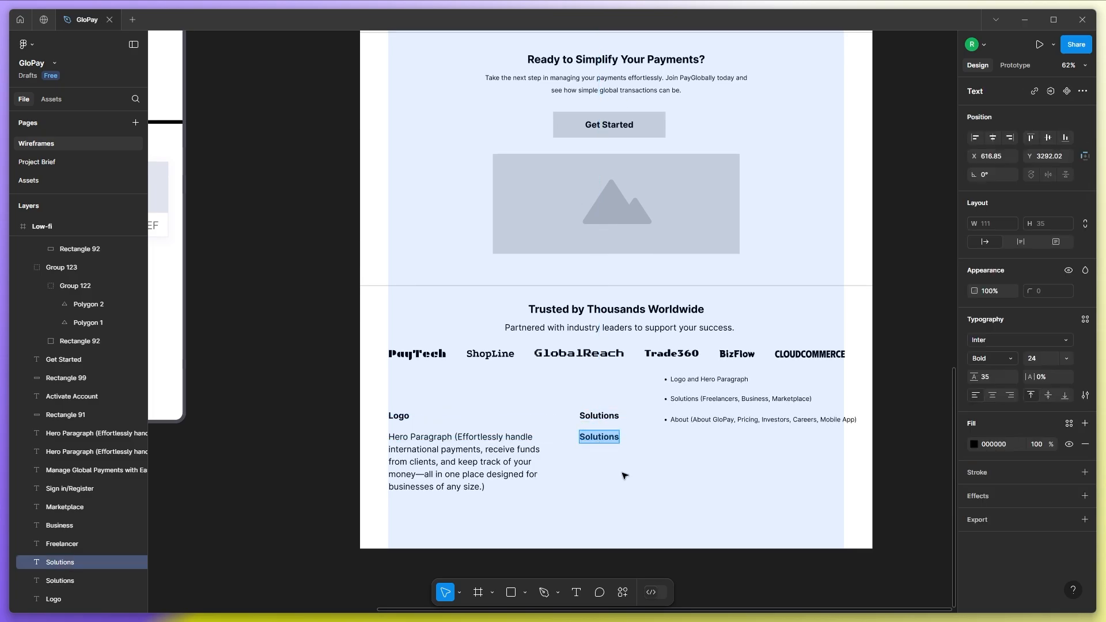
key("Escape")
key("Delete")
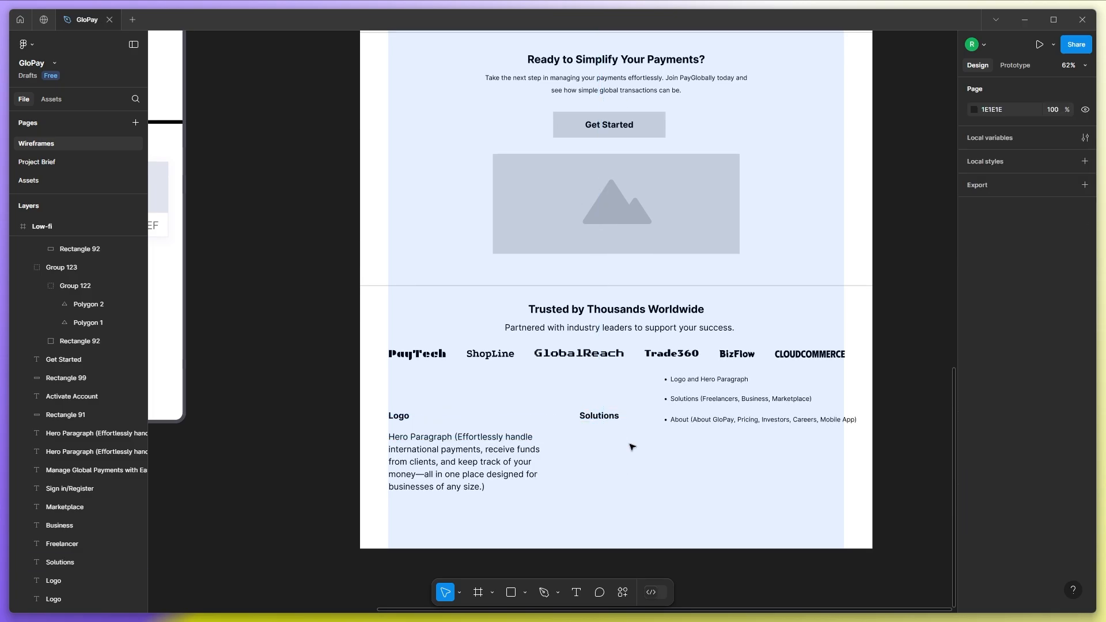
Copy the four navigation links down into the footer, at Y about 3292.
scroll(632, 452, "down", 5)
scroll(641, 473, "up", 2)
left_click_drag(606, 118, 641, 565)
scroll(641, 566, "down", 2)
scroll(640, 518, "up", 5)
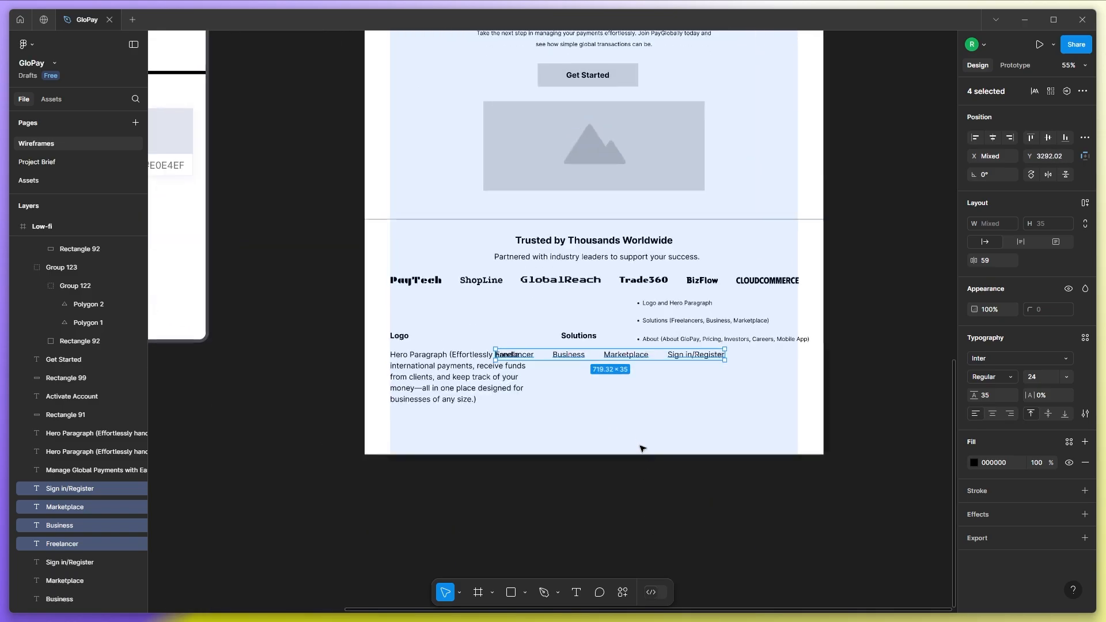
Stack the copied Freelancer, Business and Marketplace links in a column beneath the Solutions heading.
left_click_drag(632, 359, 565, 372)
left_click(663, 389)
scroll(639, 372, "up", 2)
left_click_drag(710, 347, 580, 396)
Delete the copied Sign in/Register link and the brief lines for the logo and the solutions in the footer.
left_click(817, 348)
key("Delete")
left_click_drag(608, 271, 693, 263)
key("Delete")
Duplicate the Solutions column to its right, at about X 882, and change the copy's heading to About.
left_click_drag(518, 313, 680, 392)
left_click(670, 337)
double_click(665, 326)
type("About")
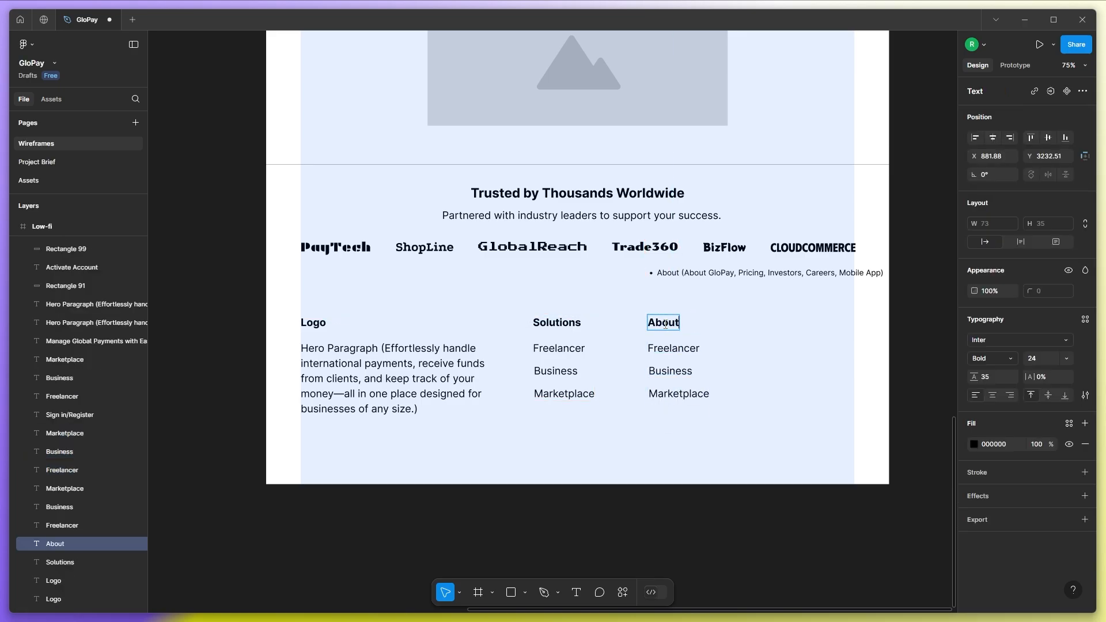
Change the three links under the About heading to About GloPay, Pricing and Investors.
double_click(673, 348)
type("About Glo")
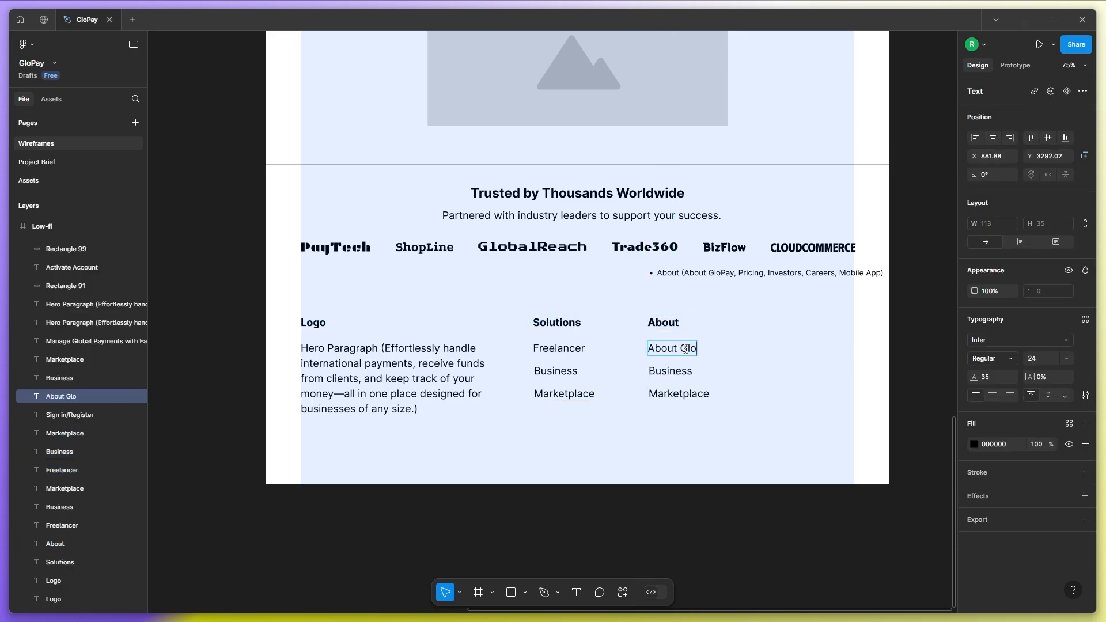
type("Pay")
double_click(669, 373)
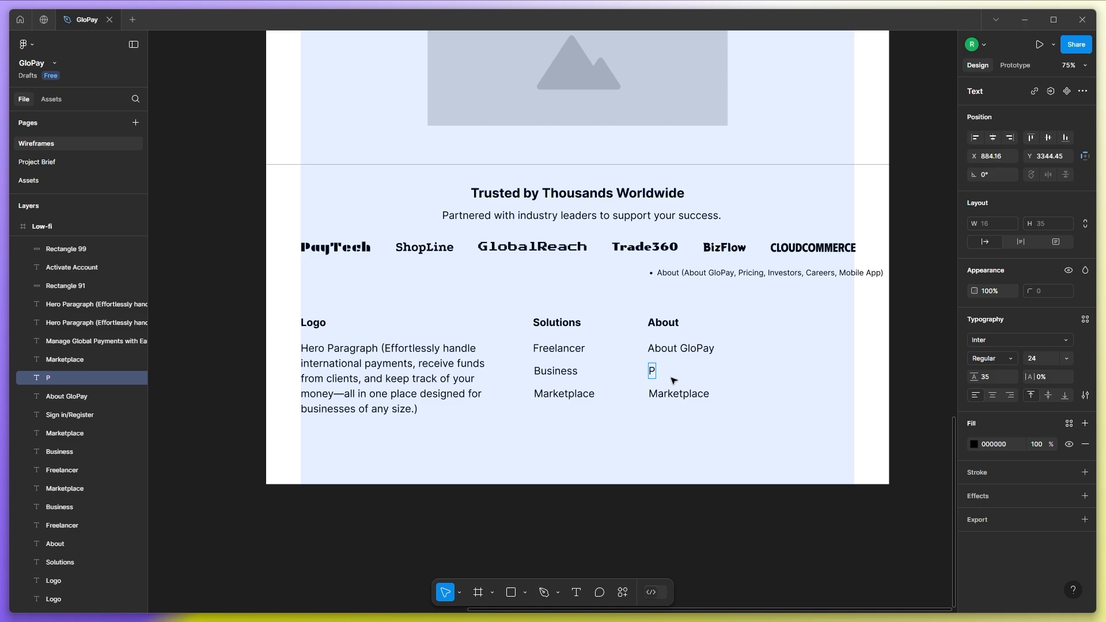
key("Escape")
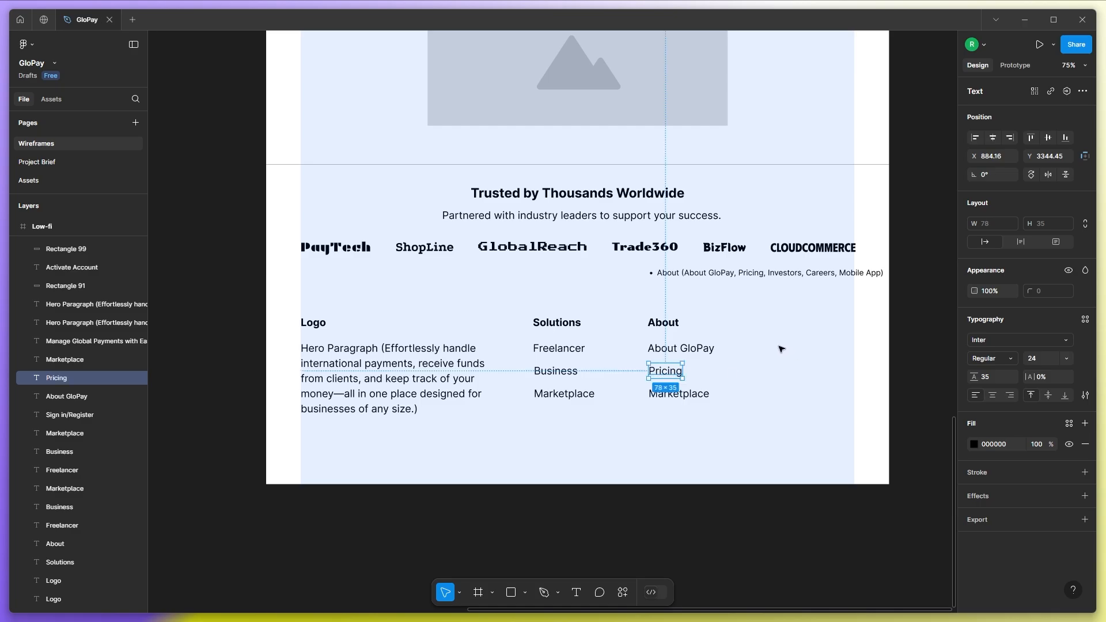
double_click(675, 395)
type("Investors")
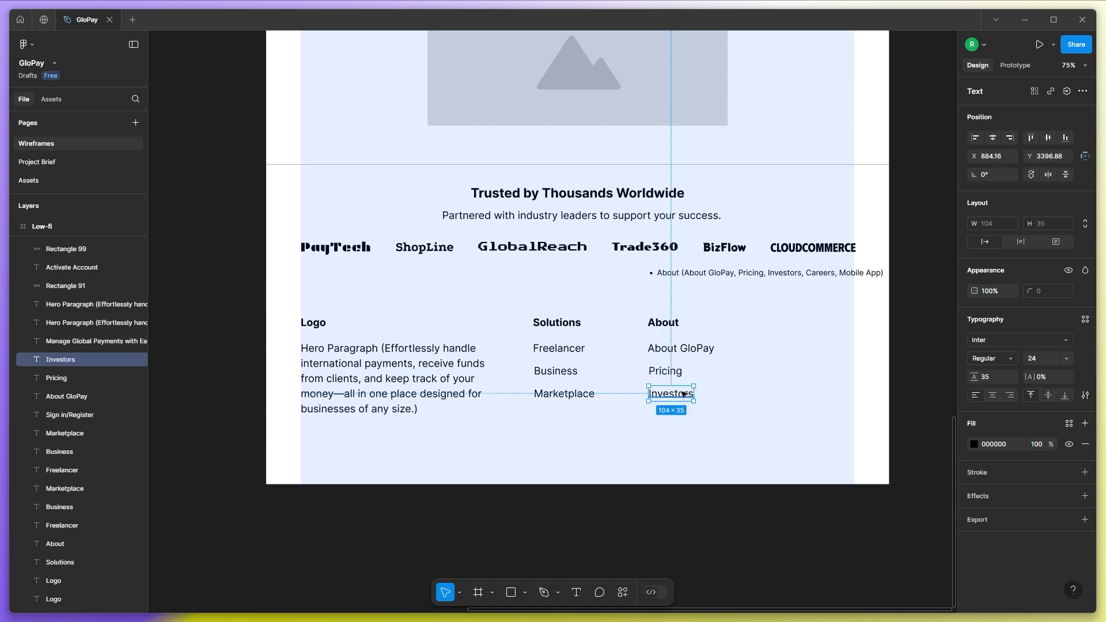
Duplicate the Investors link twice downward as Careers and Mobile App, and delete the leftover About brief line.
left_click_drag(668, 394, 684, 425)
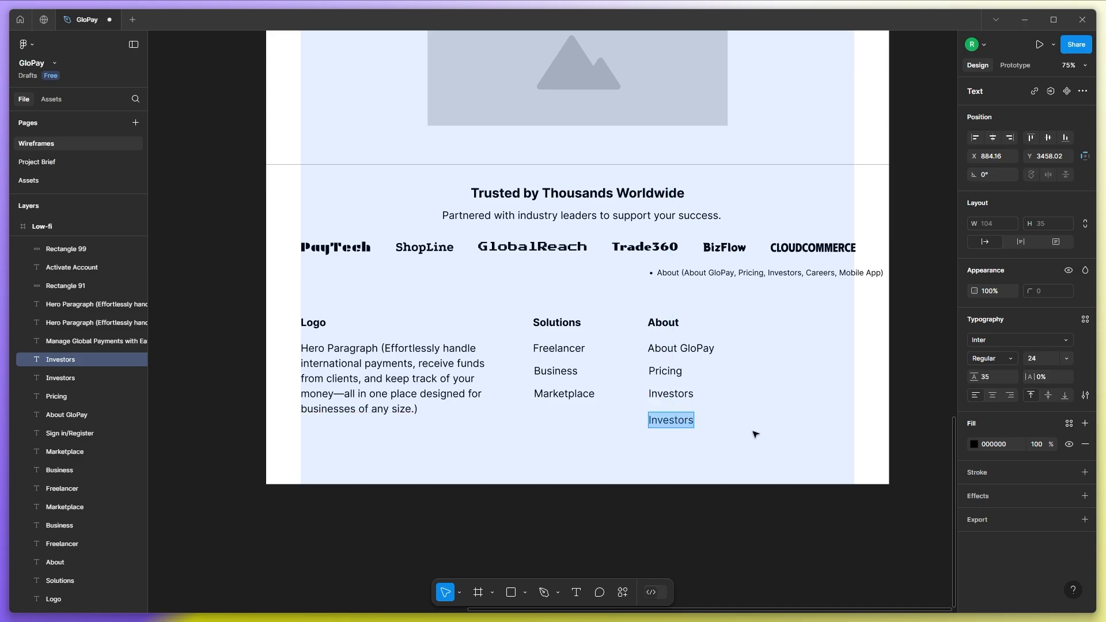
type("Caree")
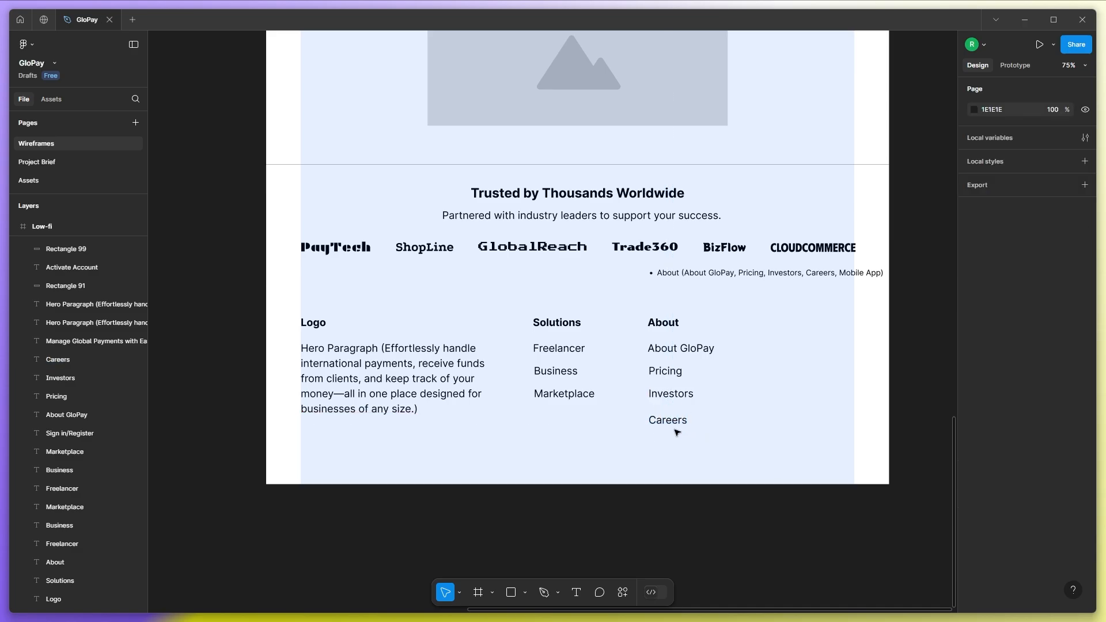
left_click_drag(673, 427, 692, 463)
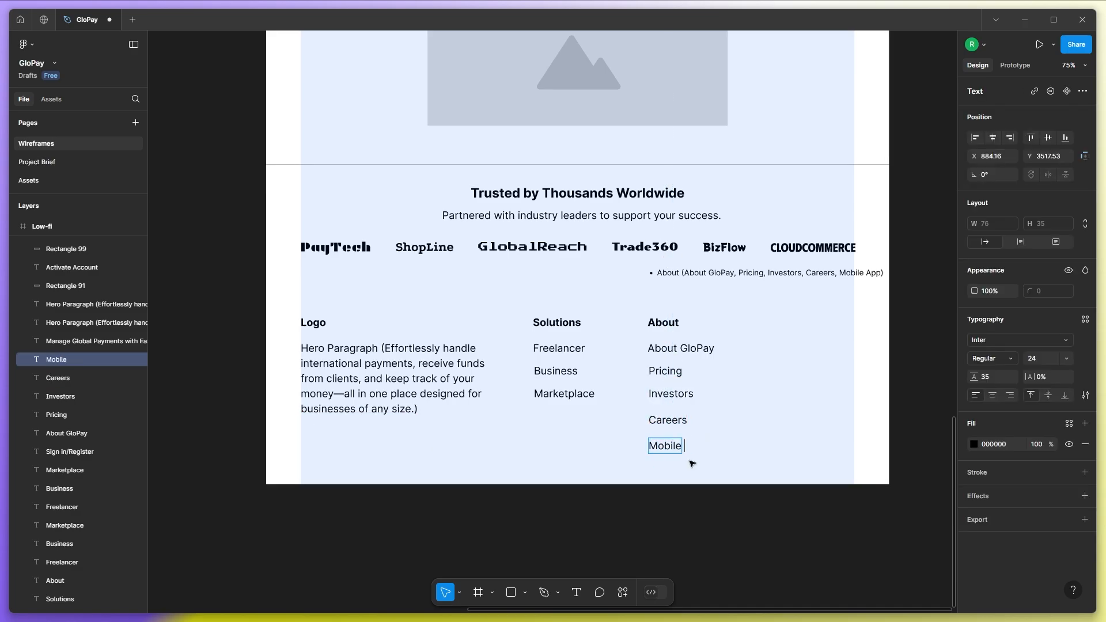
type("Mobile App")
key("Escape")
left_click(763, 271)
key("Delete")
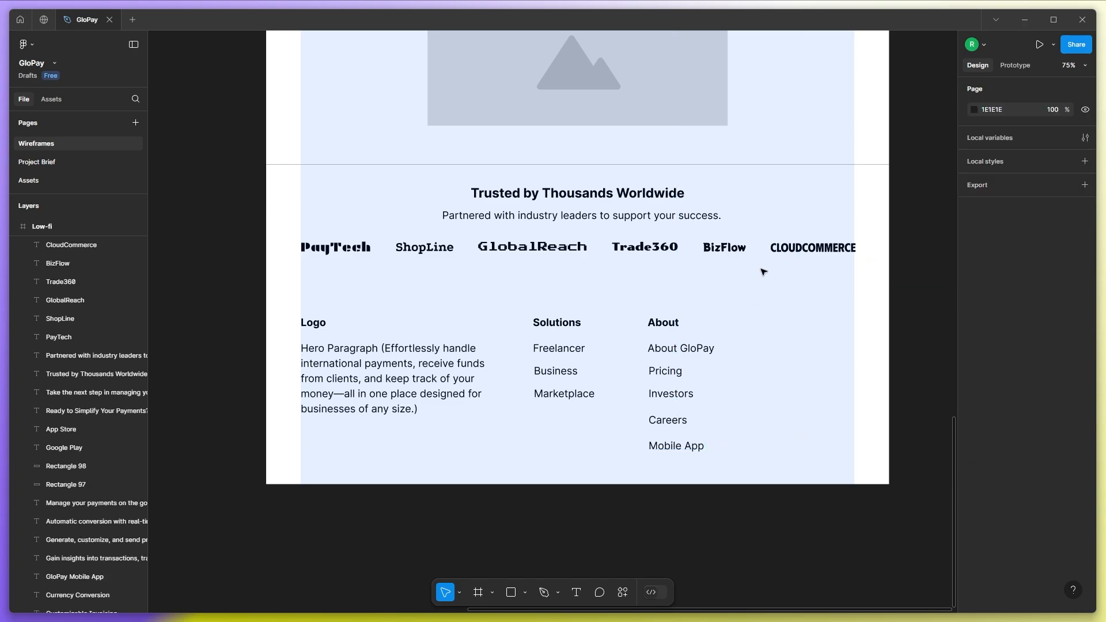
Draw a small circle placeholder right of the About column and duplicate it into a vertical stack of three.
left_click(524, 592)
left_click(544, 520)
mouse_move(832, 303)
left_mouse_down()
mouse_move(838, 326)
mouse_move(847, 322)
mouse_move(806, 331)
mouse_move(817, 371)
left_mouse_up()
key("ctrl+d")
left_click(751, 437)
scroll(628, 406, "down", 3)
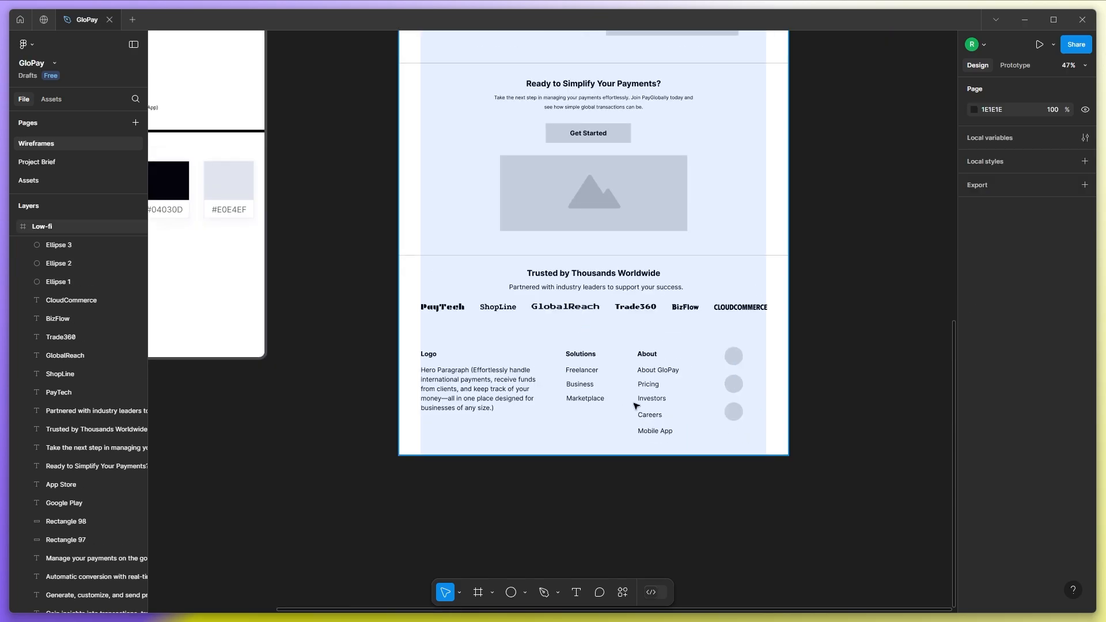
Duplicate the section divider line to between the client logos and the footer.
scroll(635, 406, "down", 1)
left_click_drag(638, 276, 647, 343)
left_click(375, 417)
Align the CloudCommerce text with the right edge of the layout grid, at X 1162.
scroll(375, 418, "down", 4)
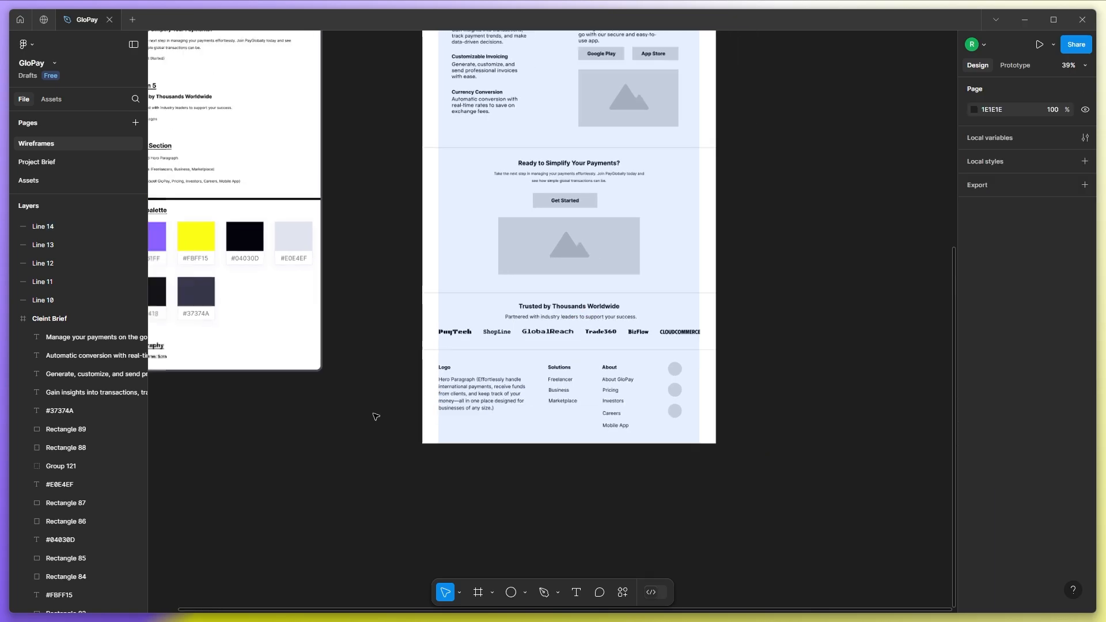
left_click_drag(605, 192, 616, 316)
scroll(554, 252, "up", 1)
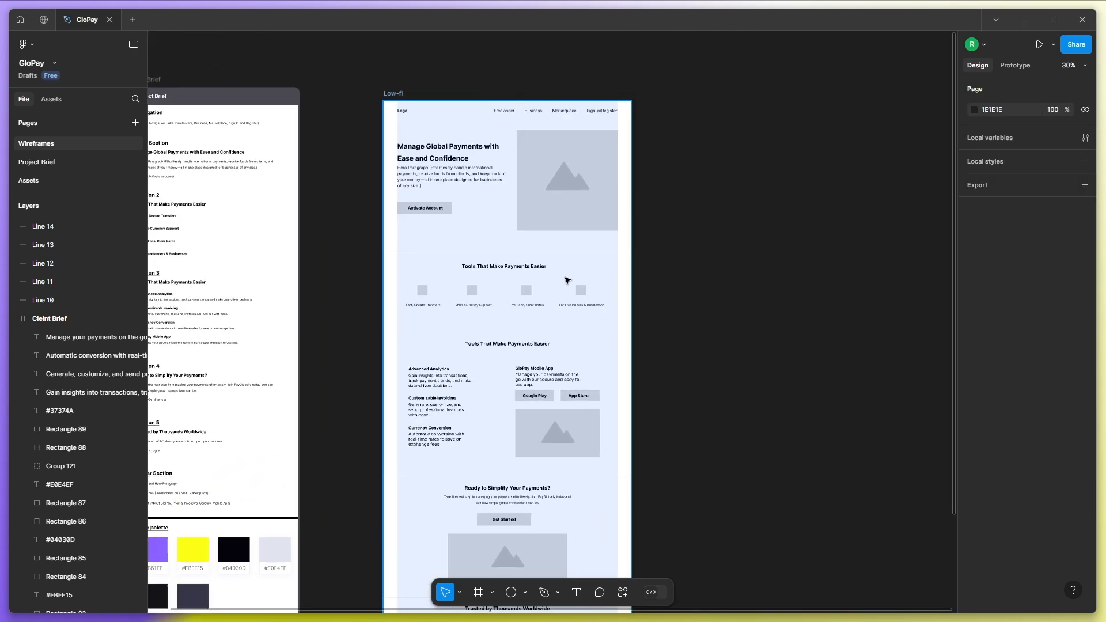
scroll(576, 299, "down", 4)
scroll(620, 364, "up", 5)
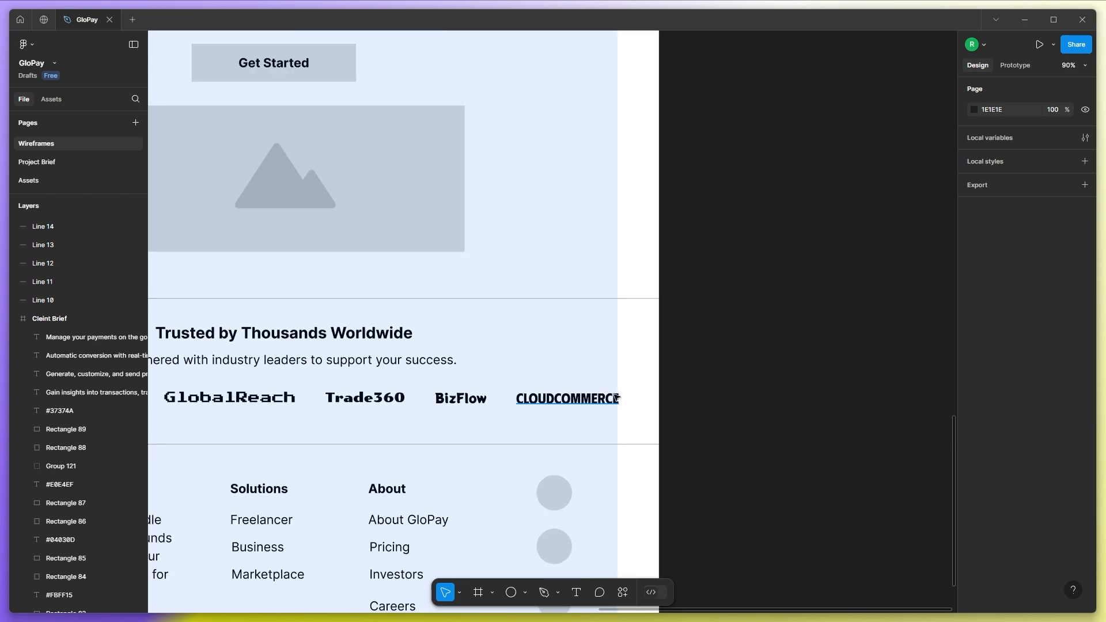
left_click(611, 398)
Hide the layout grid of the Low-fi frame.
scroll(689, 486, "down", 4)
scroll(686, 345, "up", 8)
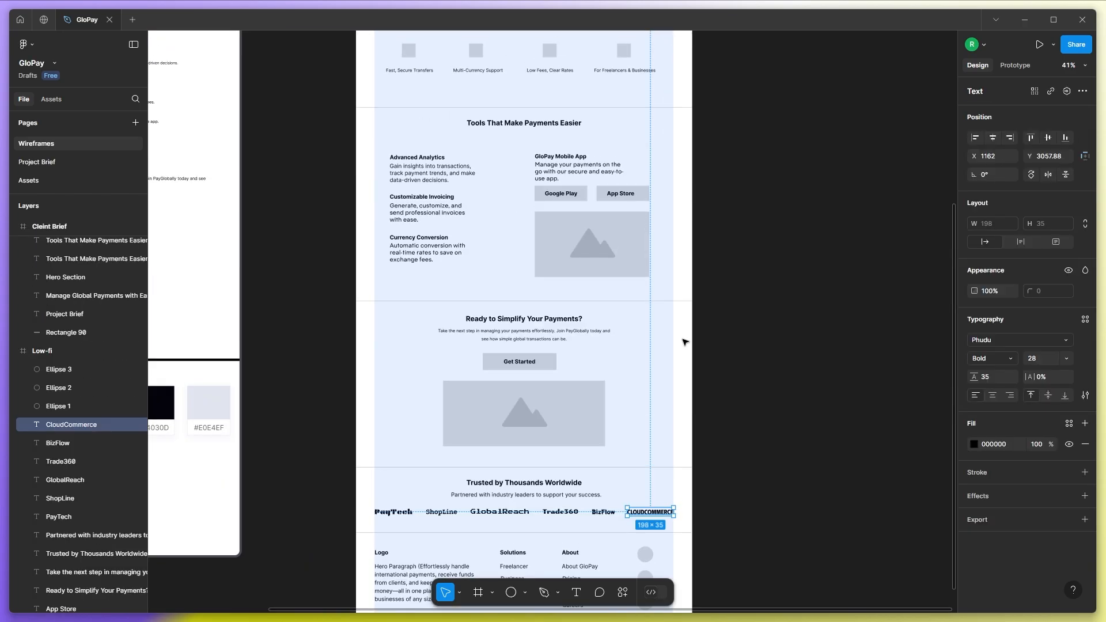
left_click(374, 163)
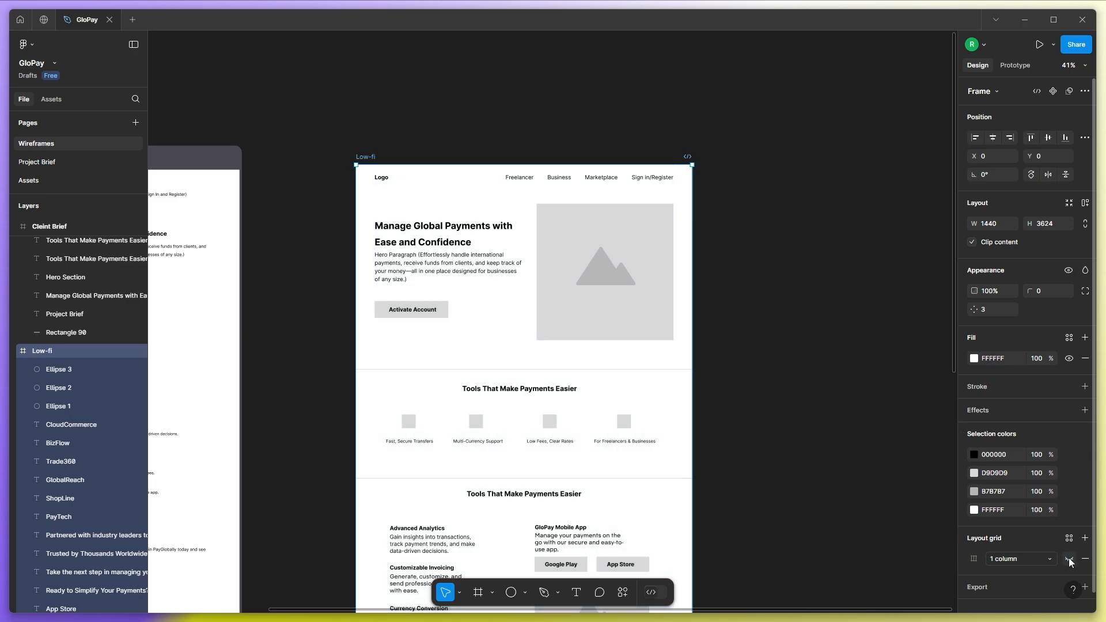
left_click(879, 425)
scroll(451, 226, "down", 8)
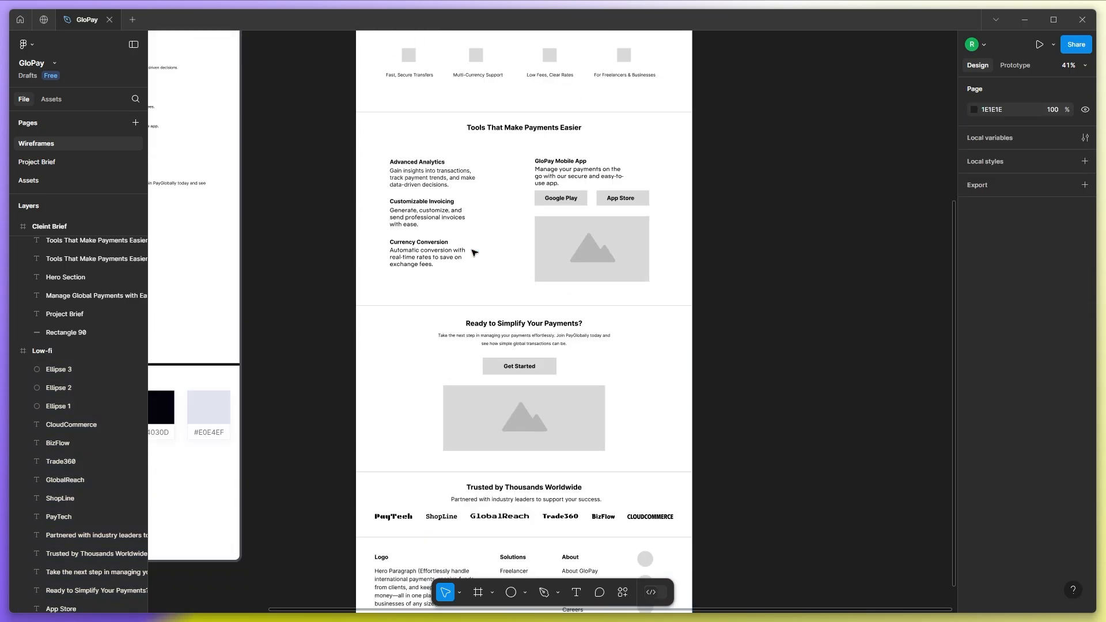
scroll(473, 254, "down", 3)
scroll(553, 255, "up", 10)
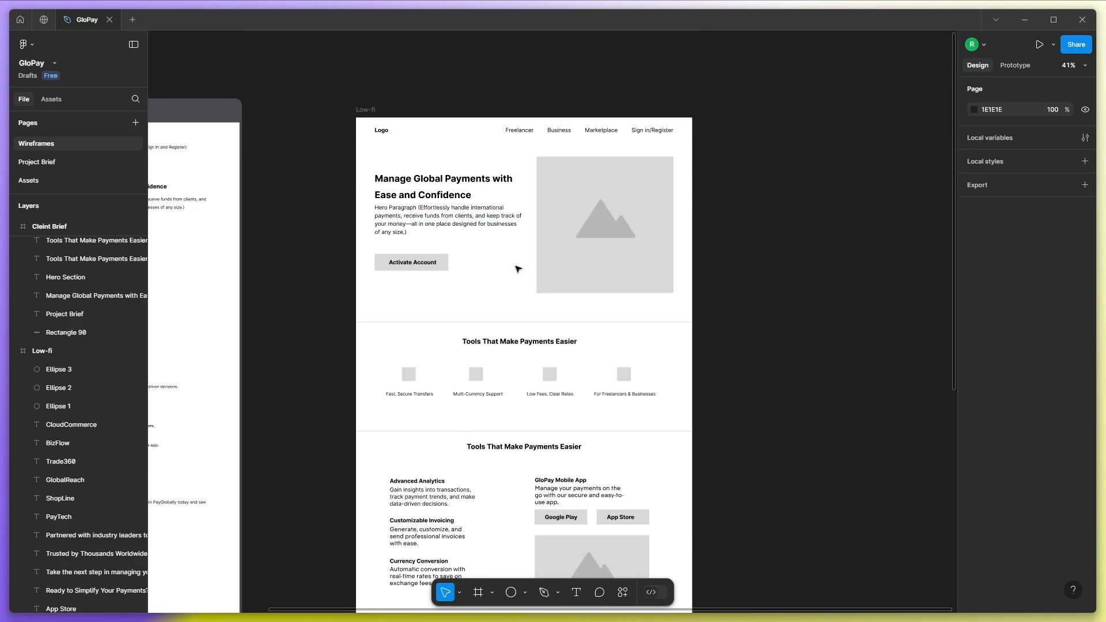
scroll(504, 477, "down", 4)
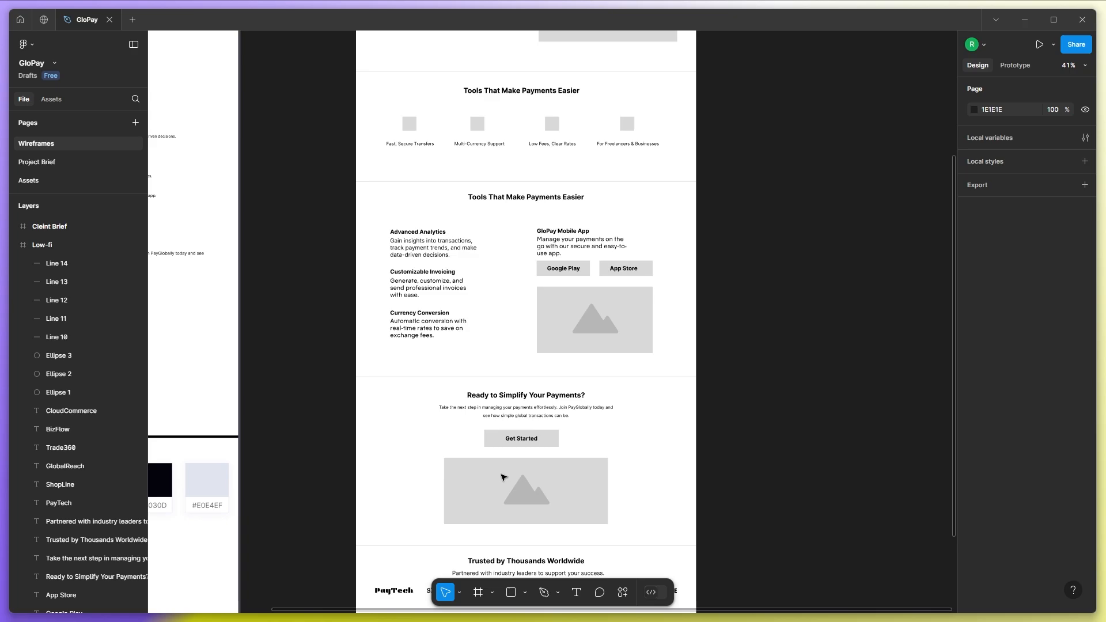
Duplicate the Low-fi frame beside the original and rename the copy as High-fi.
scroll(504, 477, "down", 5)
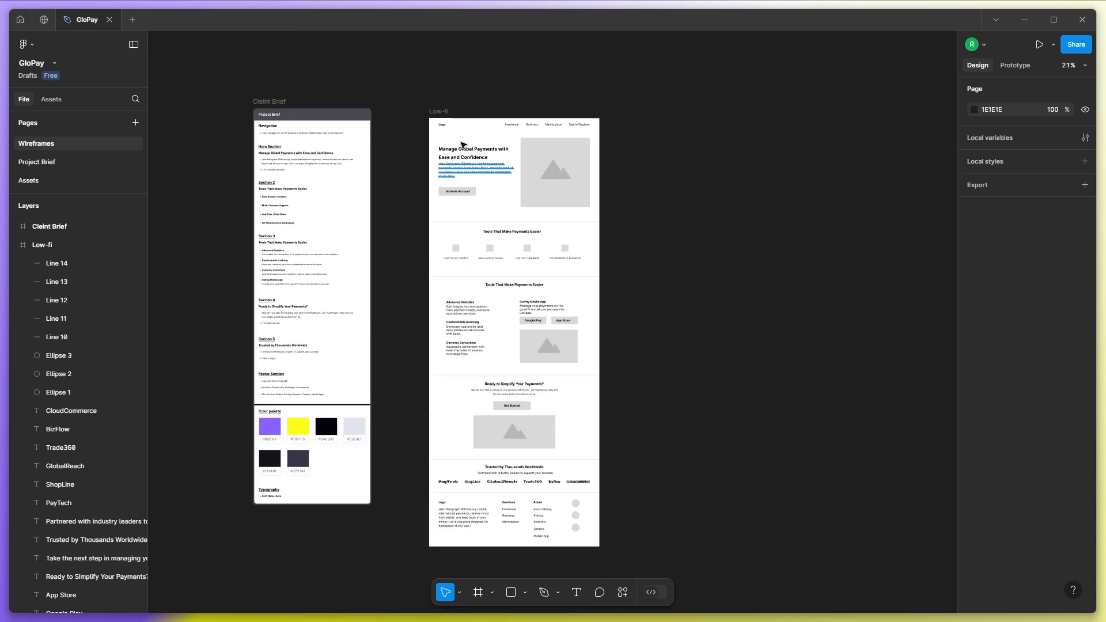
left_click_drag(441, 113, 638, 112)
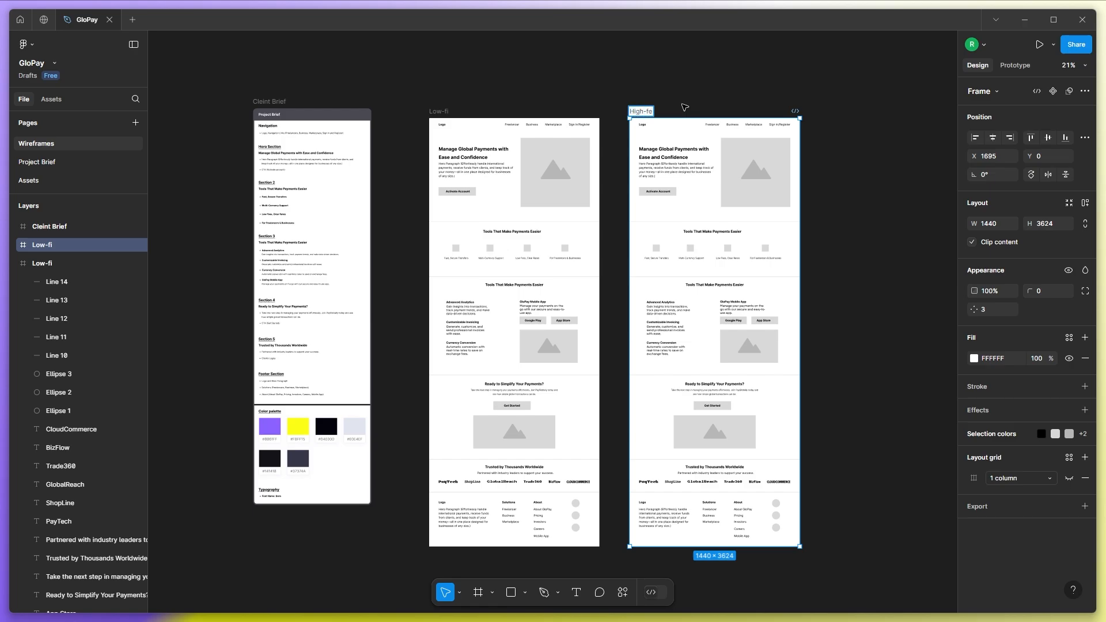
left_click(685, 107)
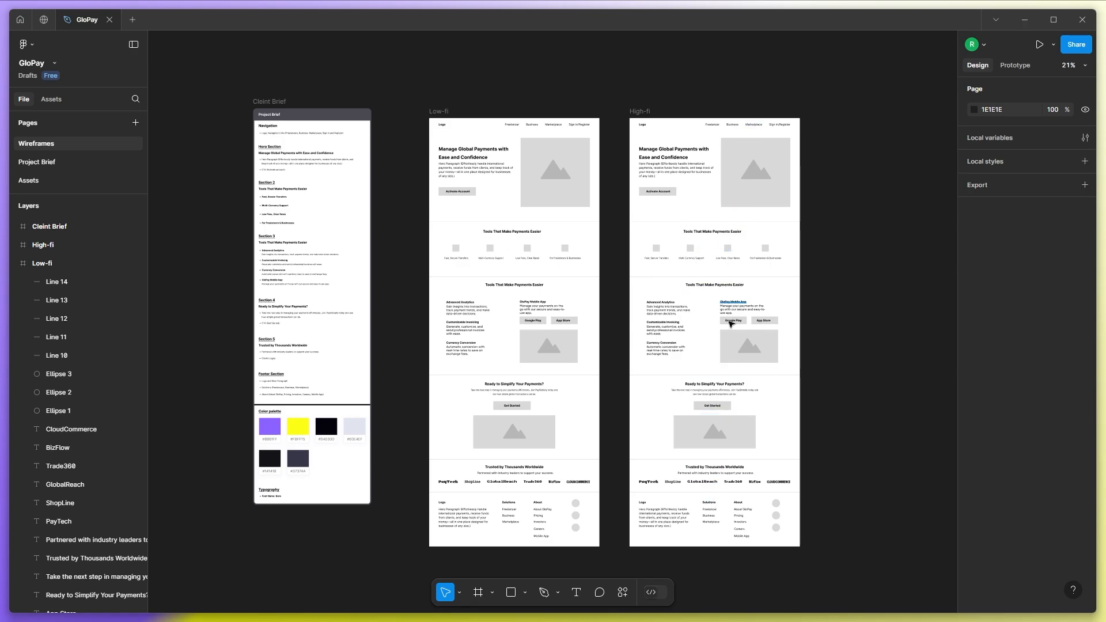
Create a color variable named "Color main 1" from the purple #8B61FF swatch in the brief's color palette.
scroll(258, 434, "up", 5)
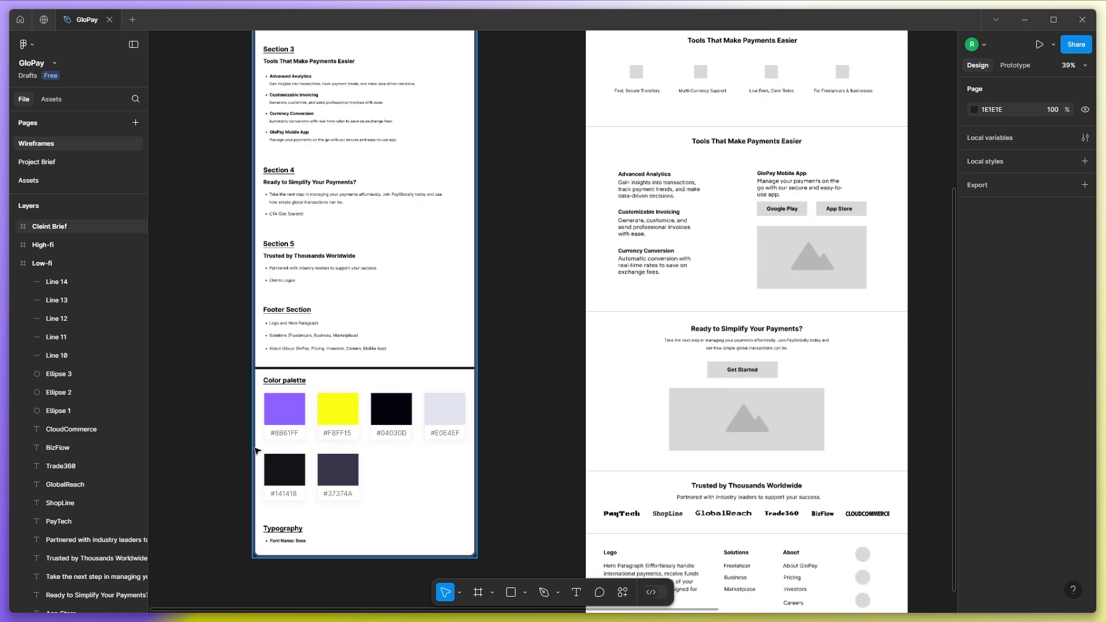
double_click(270, 427)
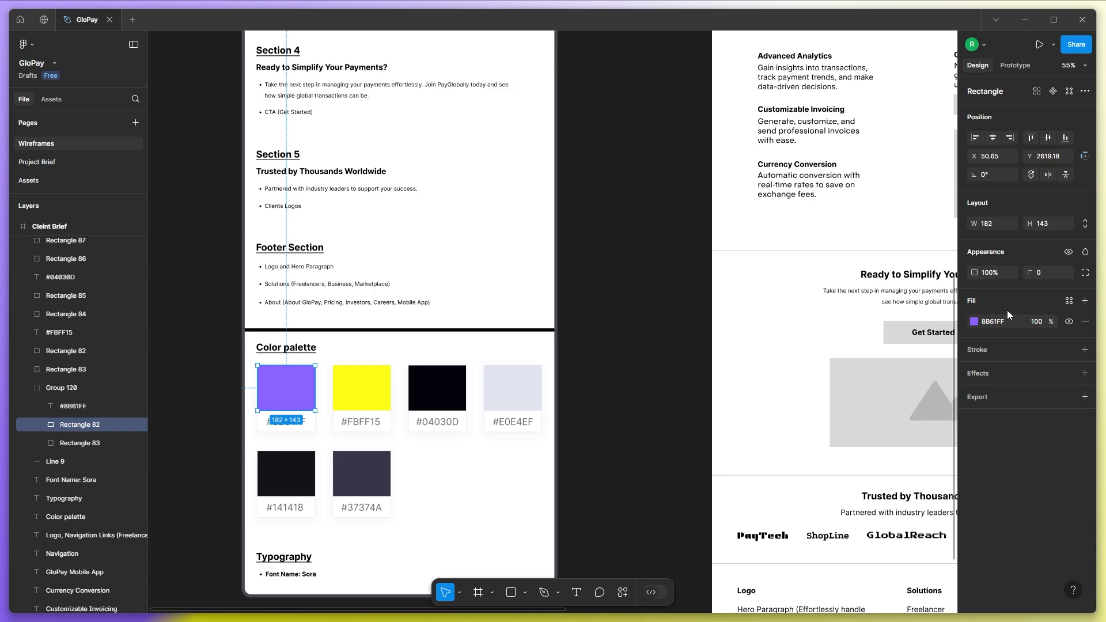
left_click(973, 322)
left_click(933, 288)
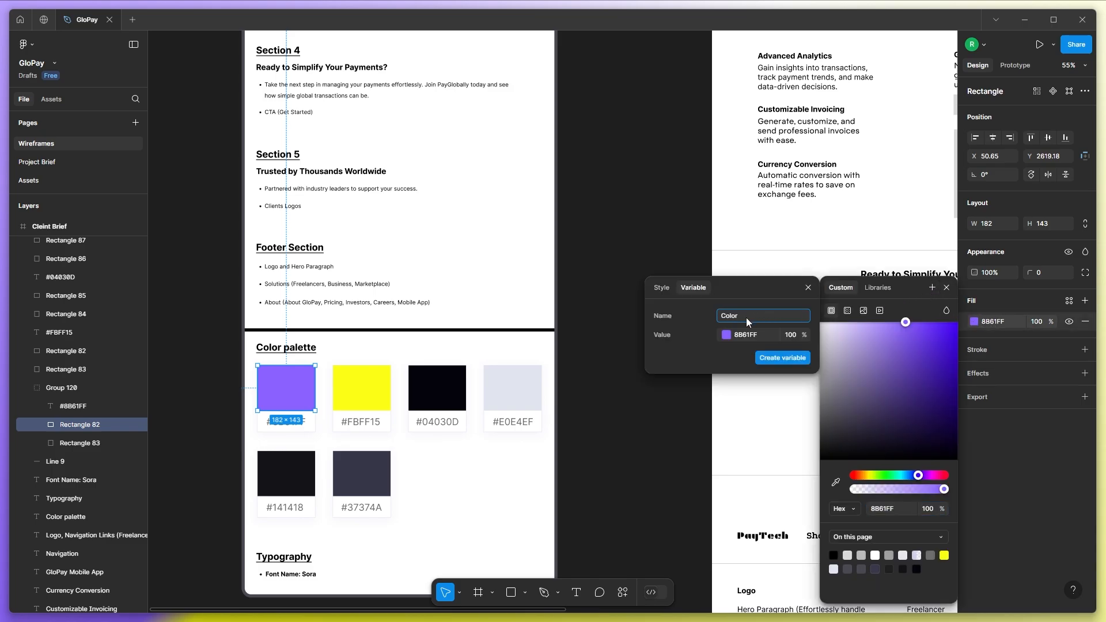
type("main 1")
key("Return")
Create a color variable named "Color main 2" from the yellow #FBFF15 swatch.
left_click(387, 384)
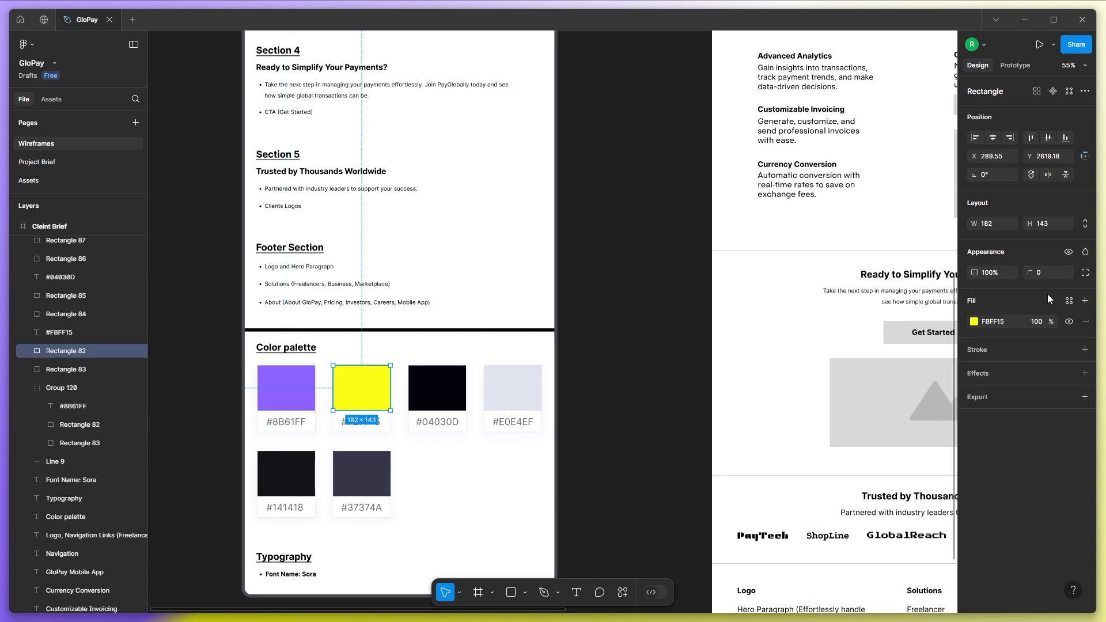
left_click(973, 321)
left_click(932, 287)
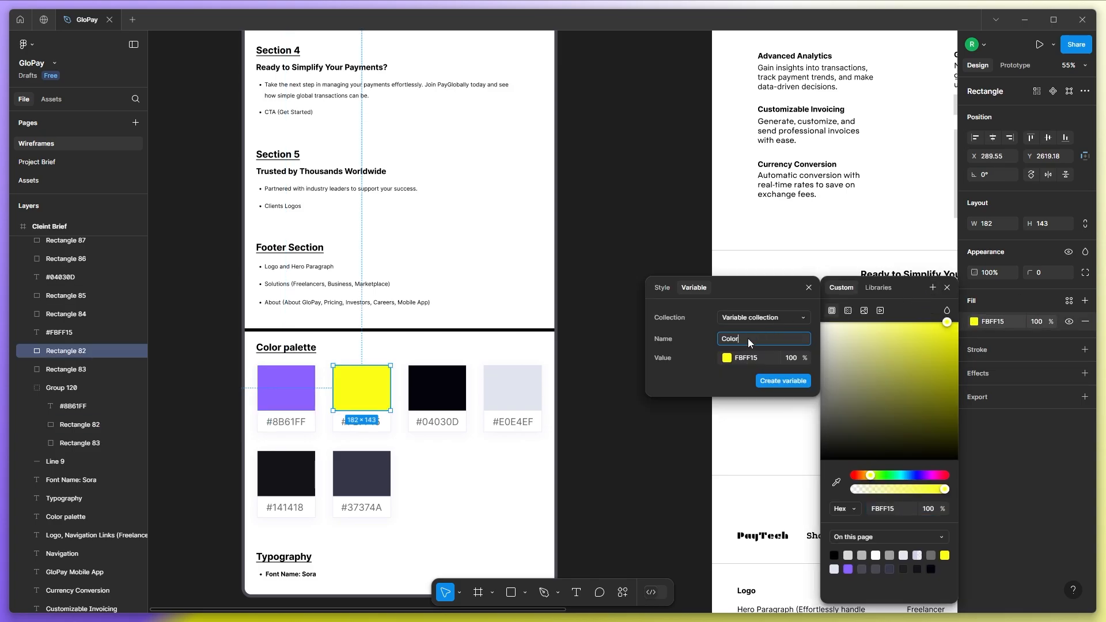
type("main 2")
key("Return")
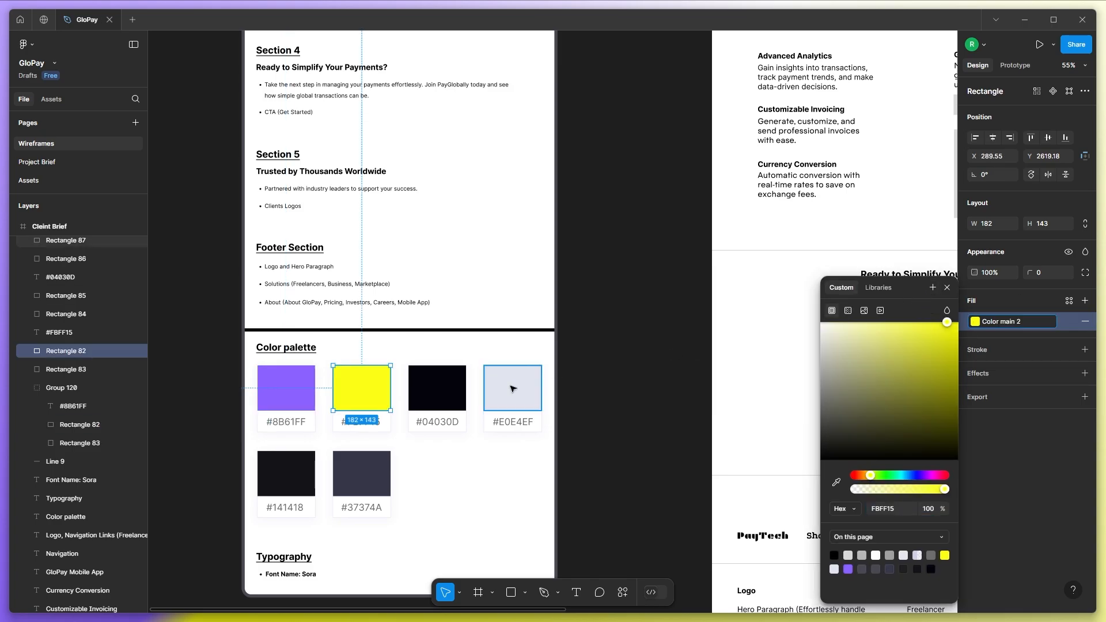
Create a color variable named "Color background" from the near-black #04030D swatch.
left_click(452, 393)
left_click(972, 322)
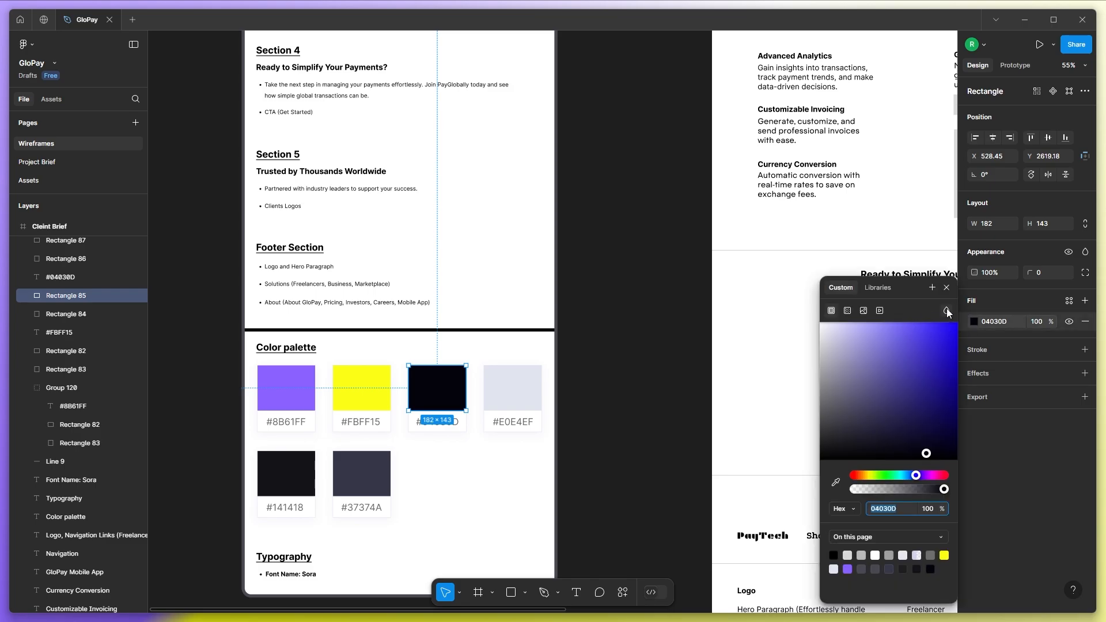
left_click(931, 288)
type("background")
key("Return")
Create a color variable named "Color light gray" from the #E0E4EF swatch.
left_click(521, 391)
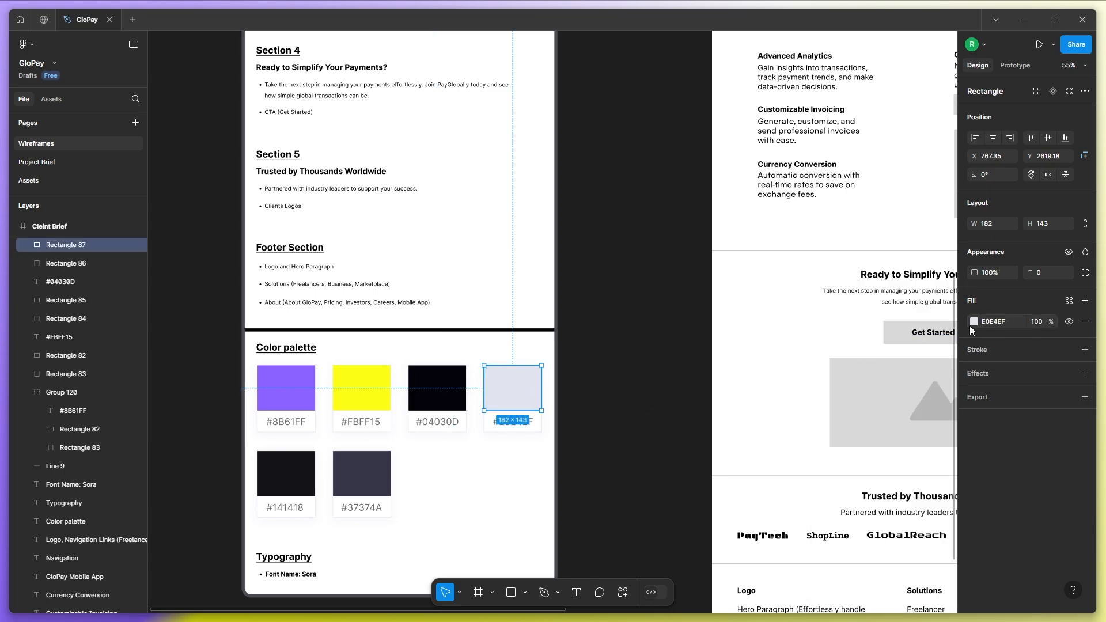
left_click(971, 324)
left_click(930, 288)
type("light")
key("Return")
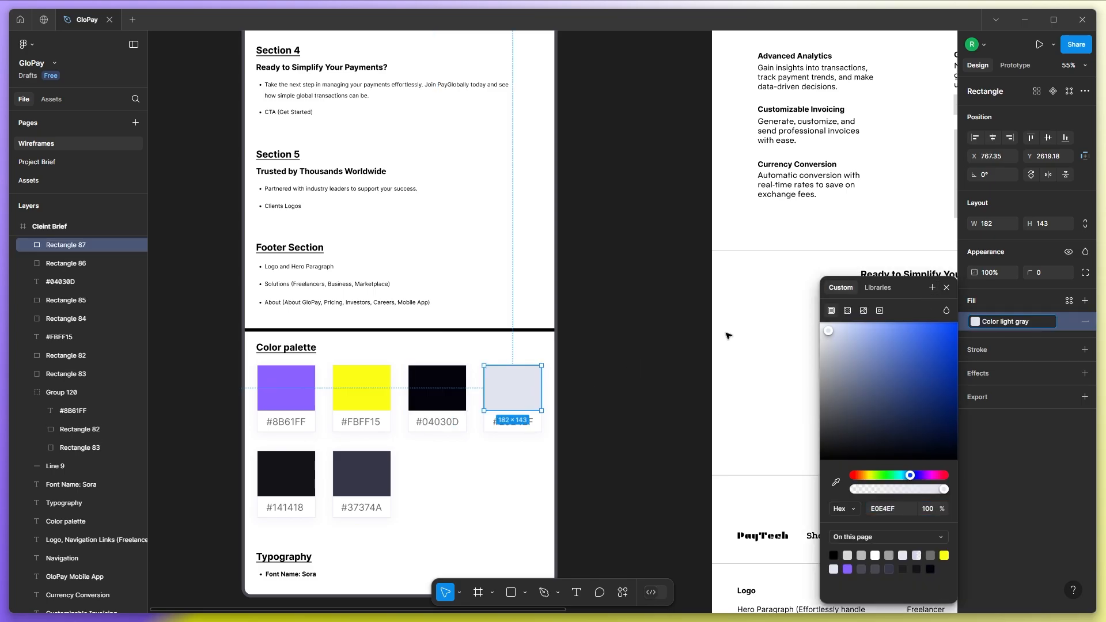
Create a color variable named "Color elements" from the dark #141418 swatch.
left_click(287, 473)
left_click(974, 321)
left_click(932, 288)
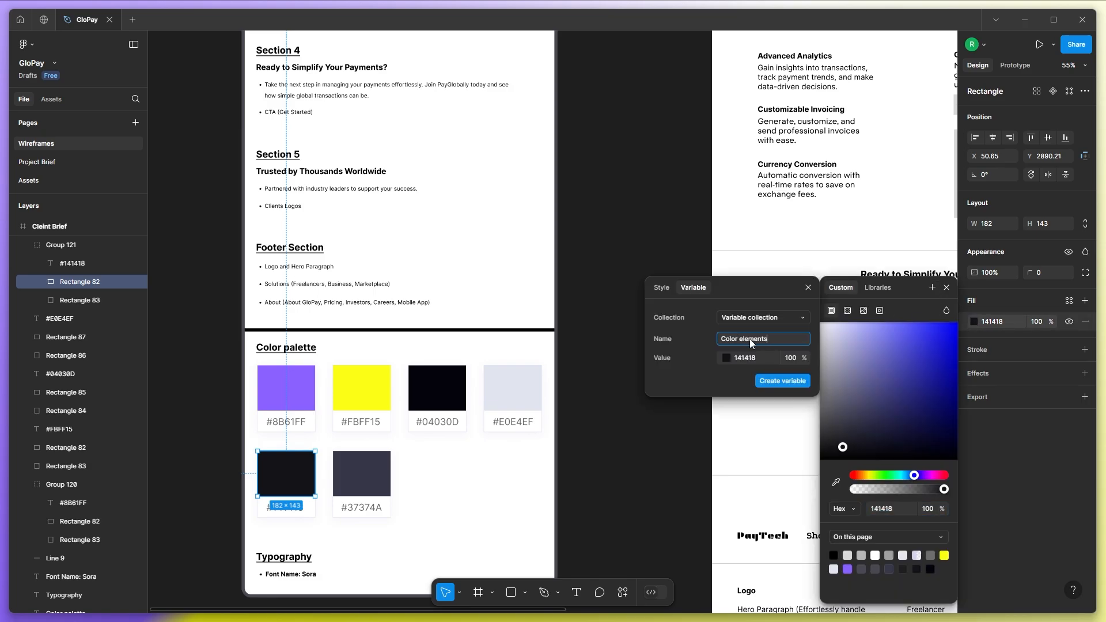
key("Return")
Create a color variable named "Color elements shading" from the #37374A swatch.
left_click(363, 472)
left_click(973, 321)
left_click(931, 287)
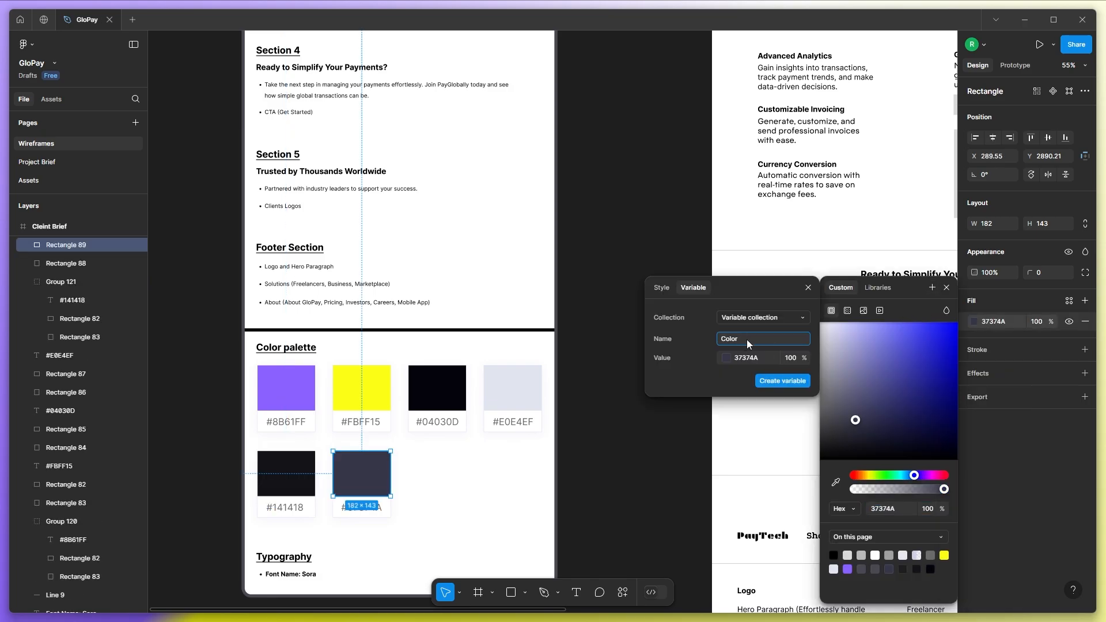
type("elements shading")
key("Return")
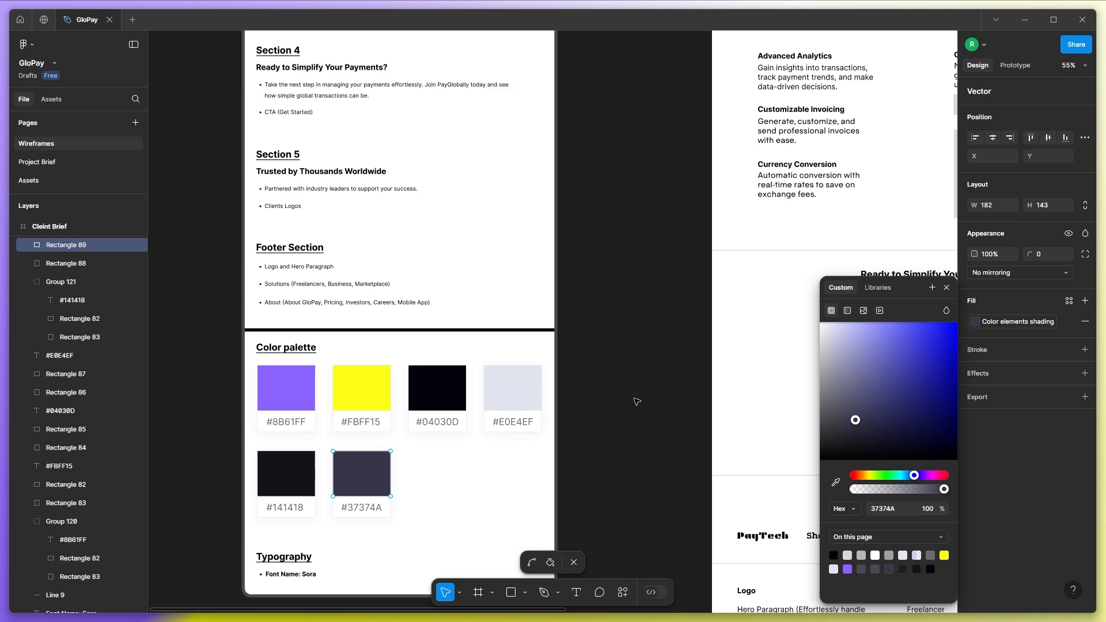
scroll(529, 387, "down", 4)
double_click(561, 390)
Fill the High-fi frame with the #04030D background color from the colors created in this file.
left_click_drag(927, 334, 559, 394)
scroll(700, 286, "right", 2)
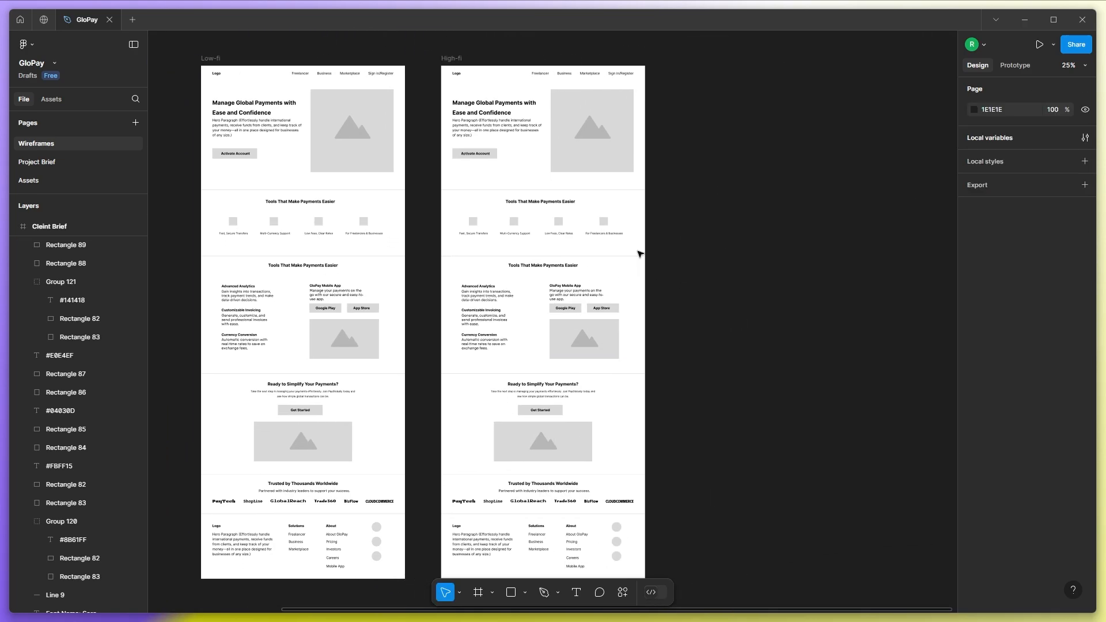
left_click(455, 58)
left_click(974, 360)
left_click(922, 533)
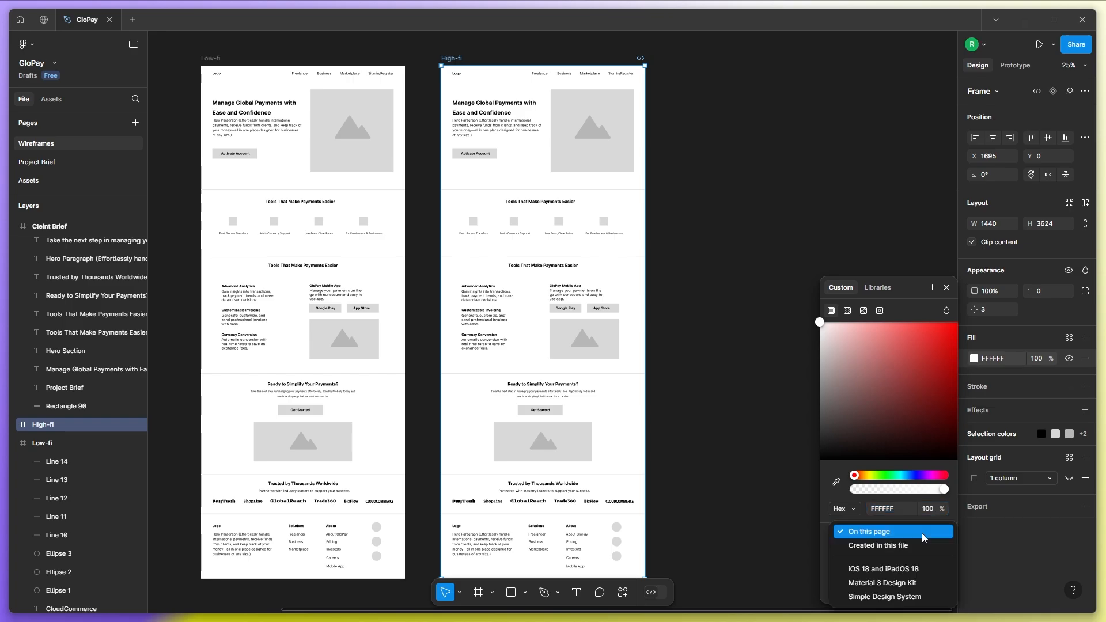
left_click(883, 547)
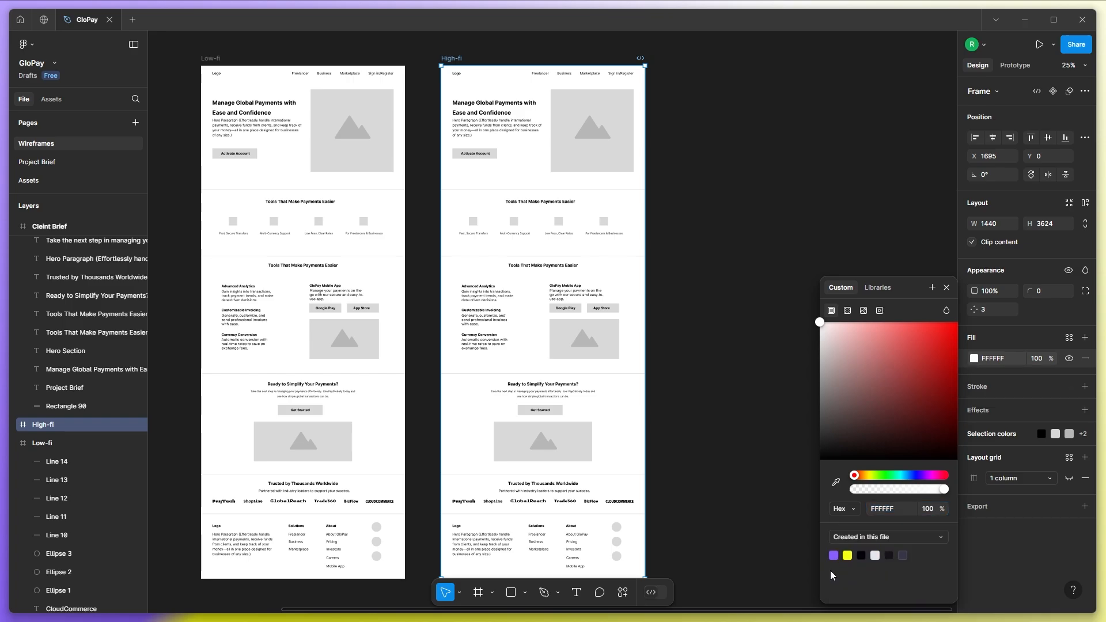
left_click(861, 555)
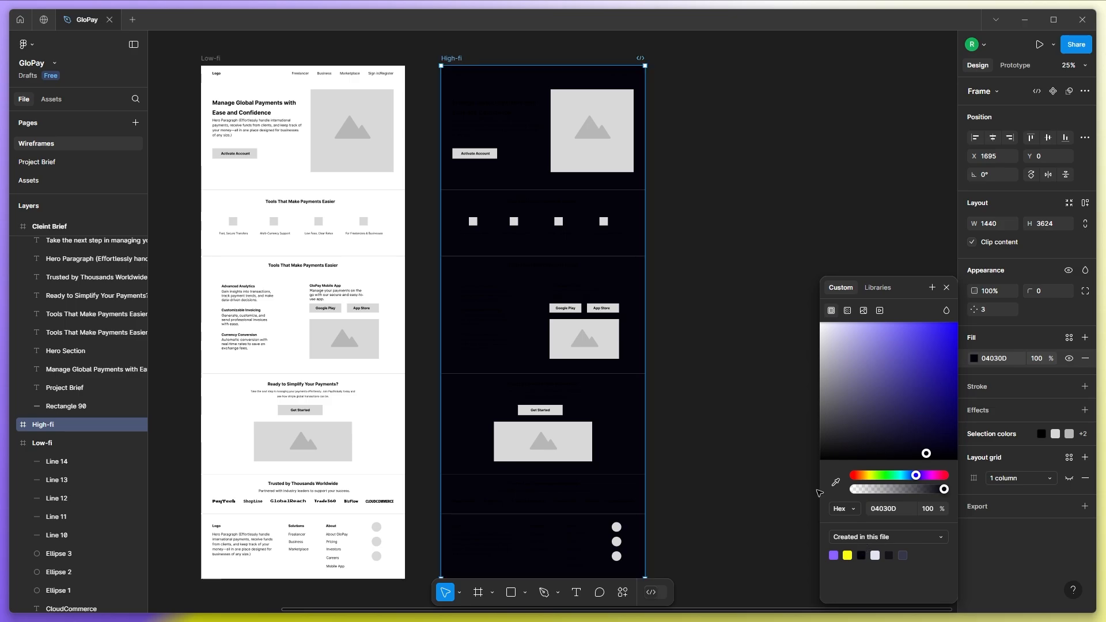
left_click(699, 243)
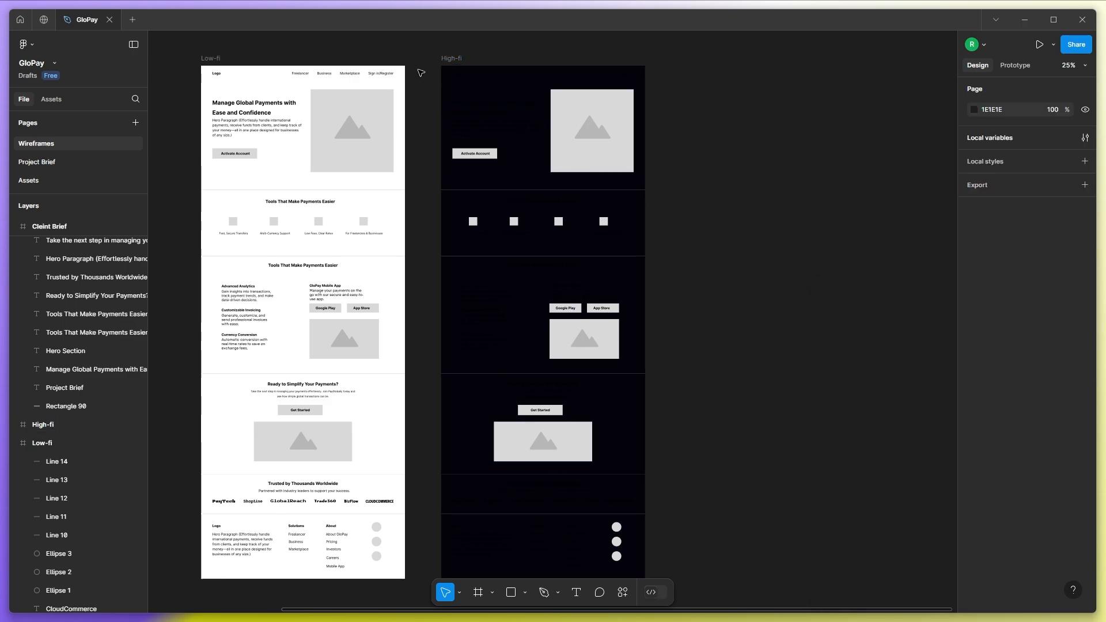
Select all layers inside the High-fi frame and change their black 000000 color to white FFFFFF.
left_click(50, 445)
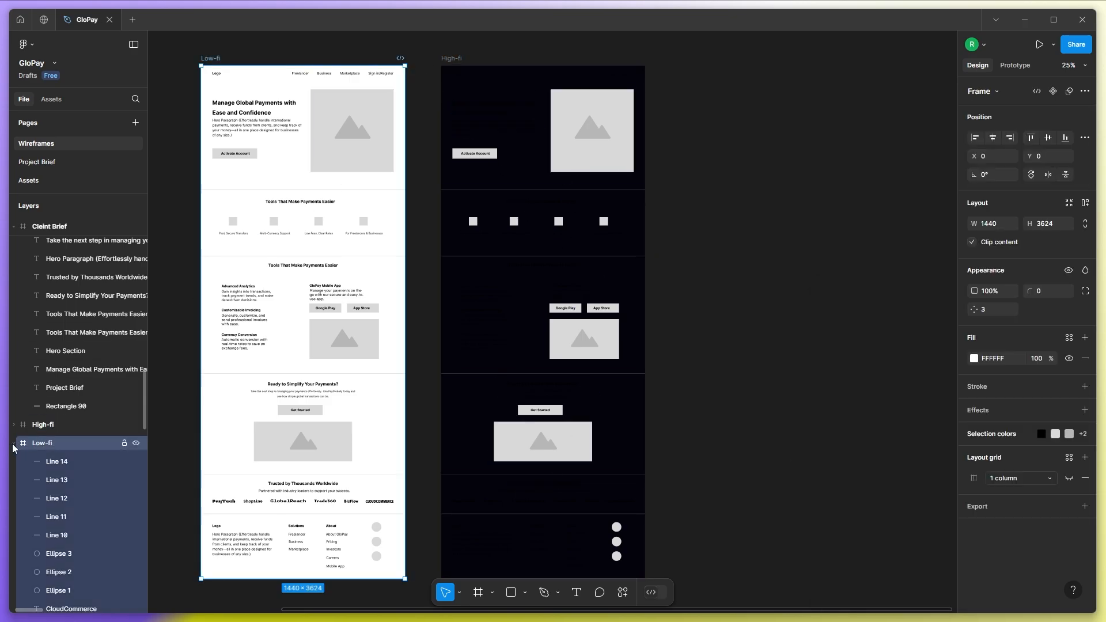
left_click(13, 443)
left_click(14, 425)
left_click(62, 449)
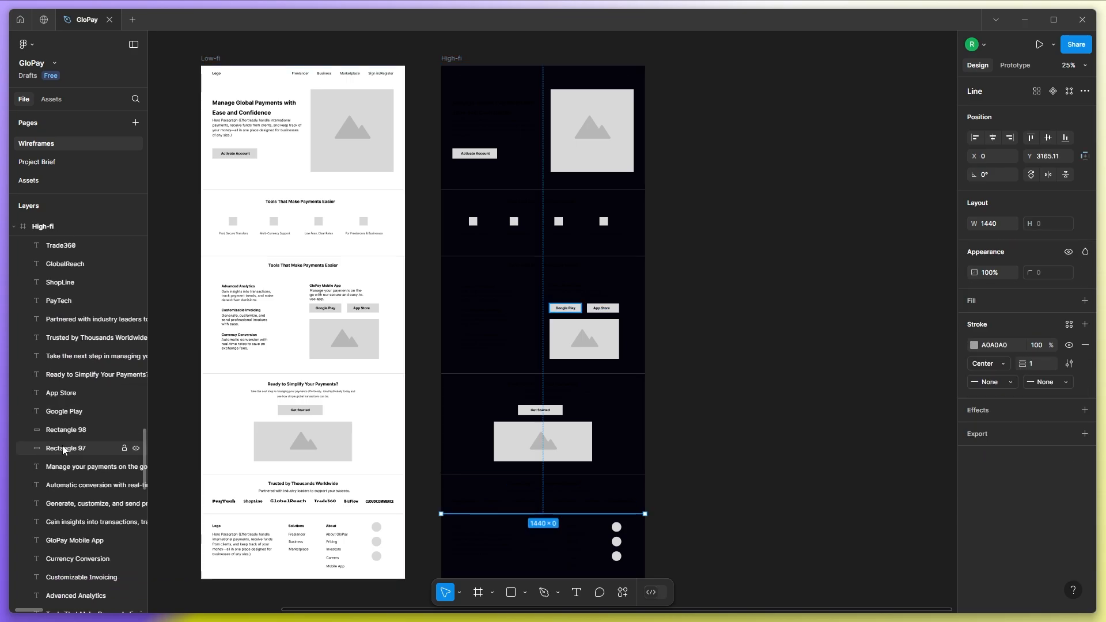
scroll(63, 448, "down", 10)
left_click(56, 584, "shift")
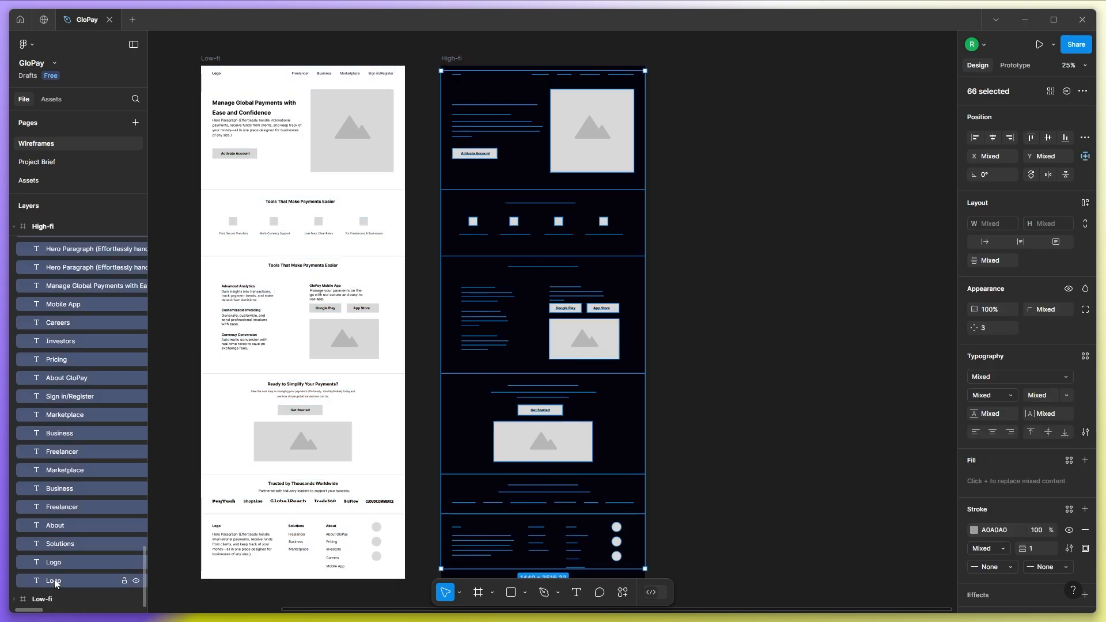
scroll(1011, 528, "down", 2)
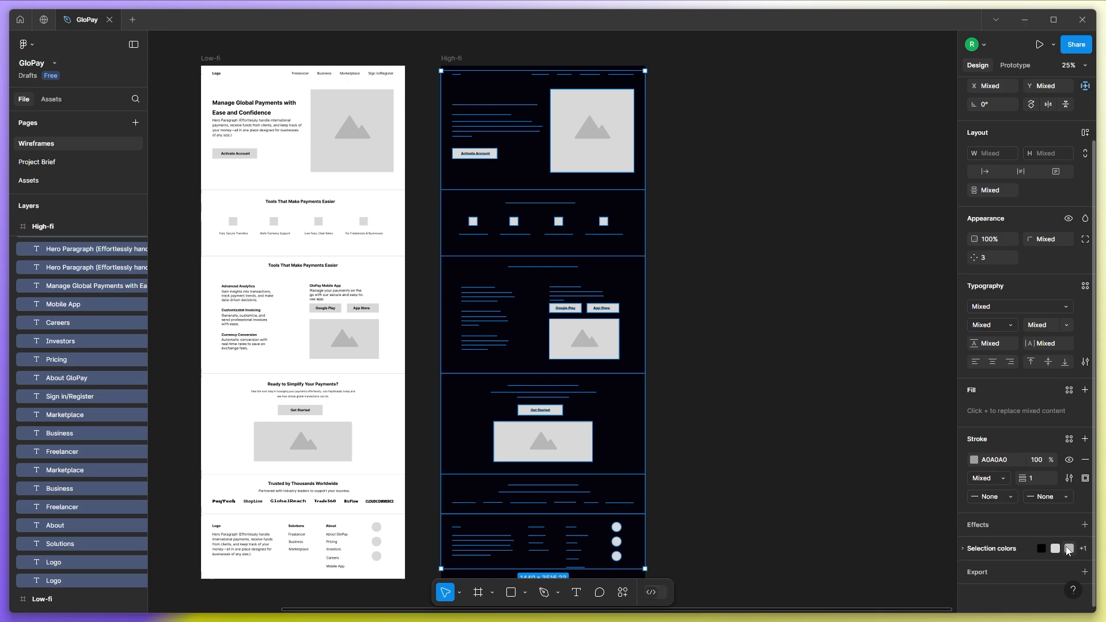
scroll(1008, 550, "down", 2)
left_click(974, 489)
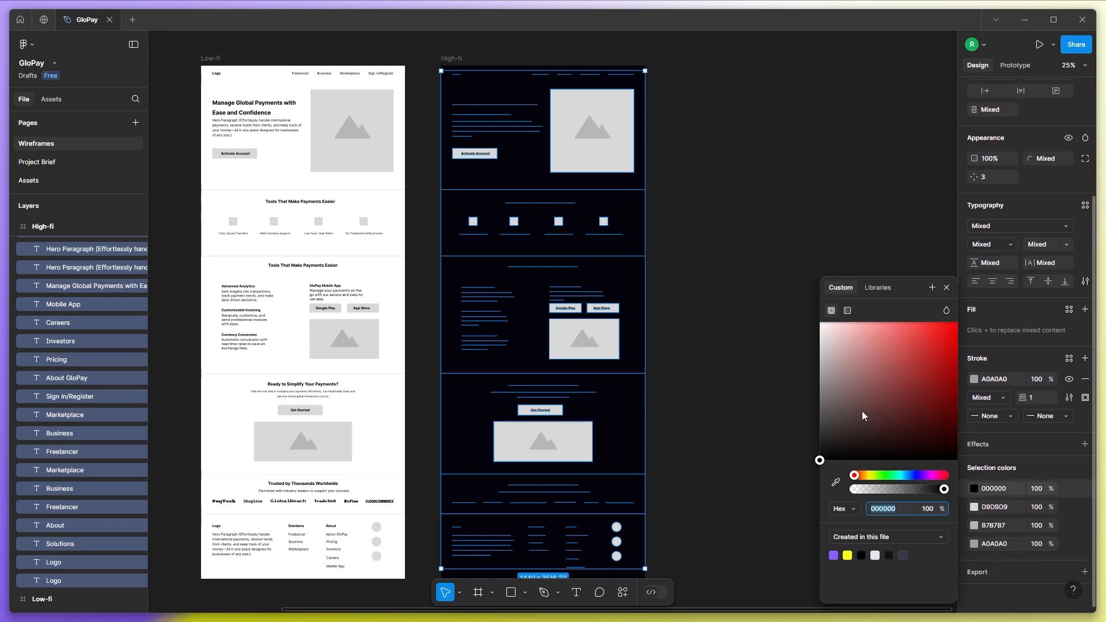
left_click_drag(862, 410, 793, 285)
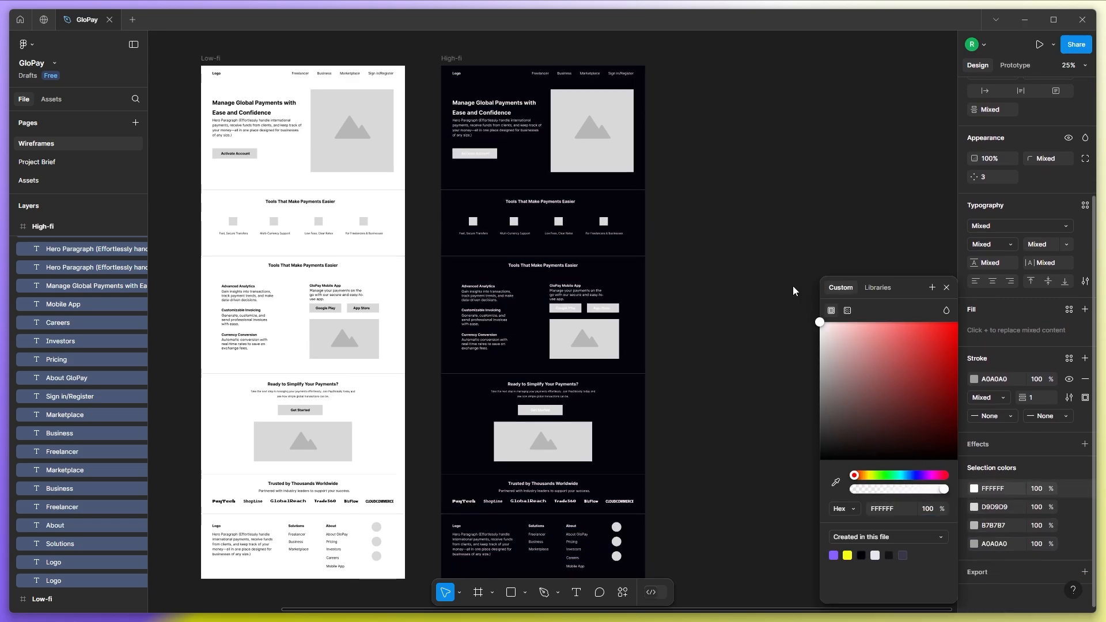
left_click(702, 244)
Copy the GloPay logo from the Assets page.
scroll(545, 80, "up", 2)
scroll(544, 80, "up", 4)
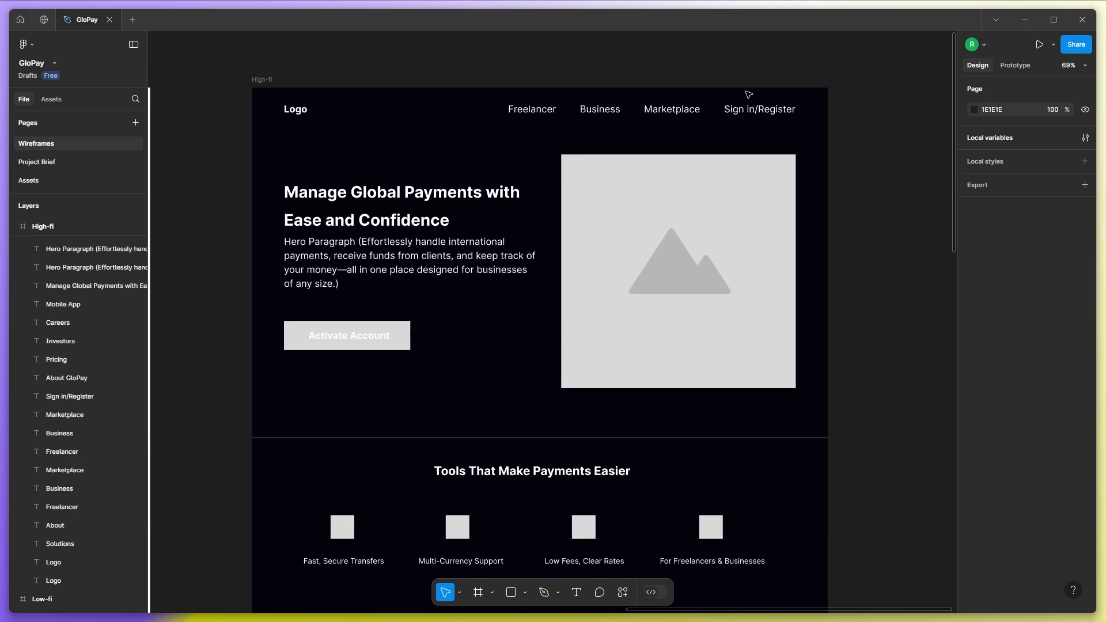
left_click(300, 112)
left_click(230, 140)
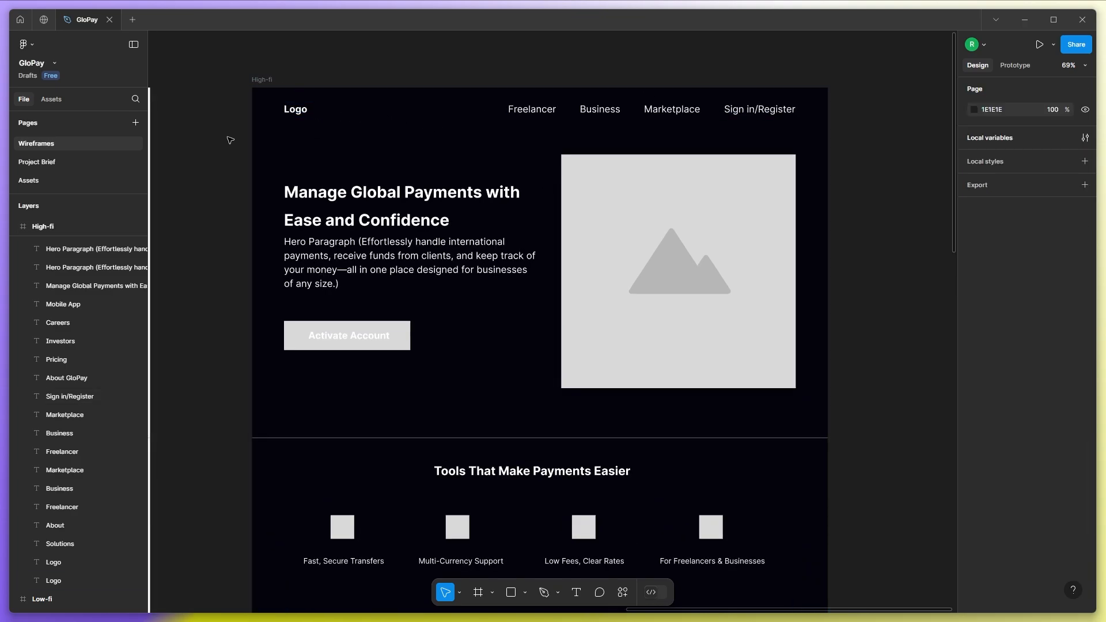
left_click(65, 182)
scroll(281, 263, "left", 4)
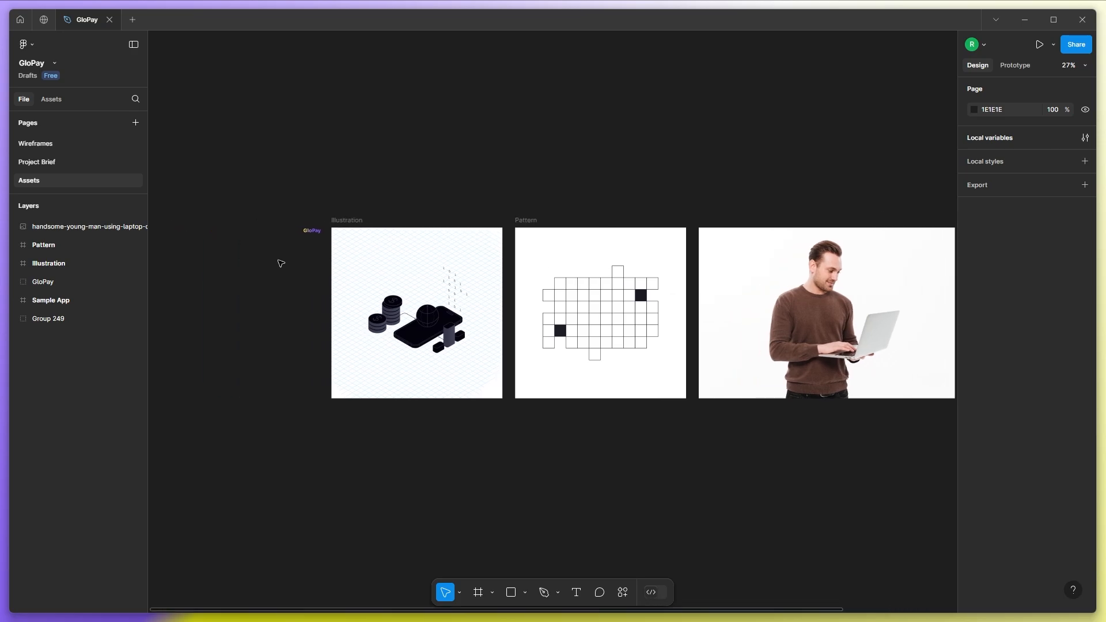
left_click(312, 231)
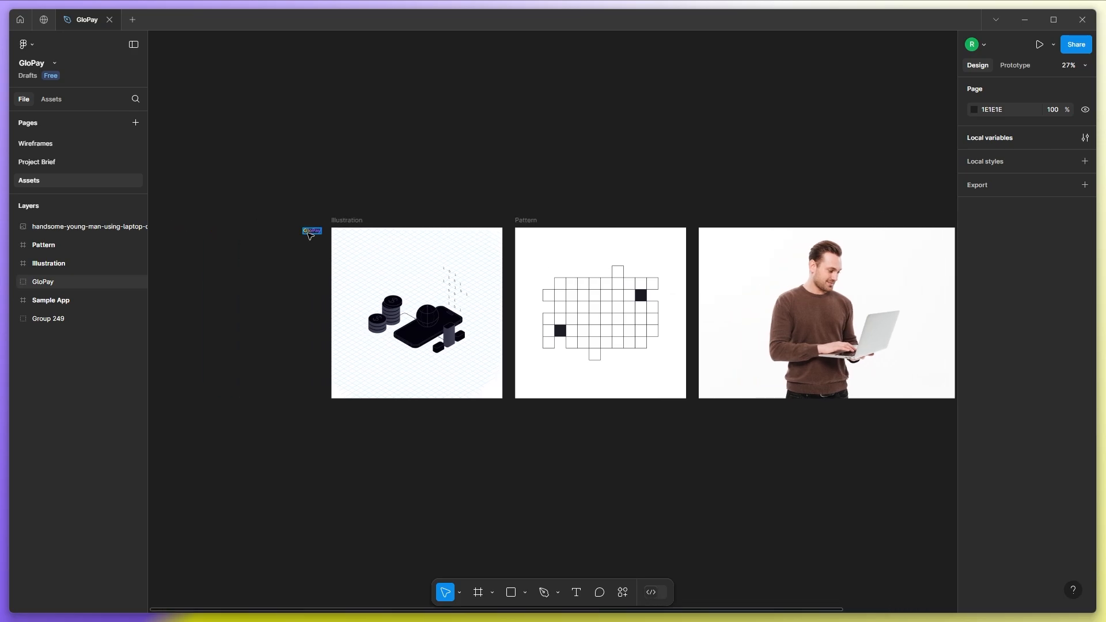
Paste the GloPay logo into the High-fi header on the Wireframes page and delete the placeholder Logo text beneath it.
left_click(35, 144)
key("ctrl+v")
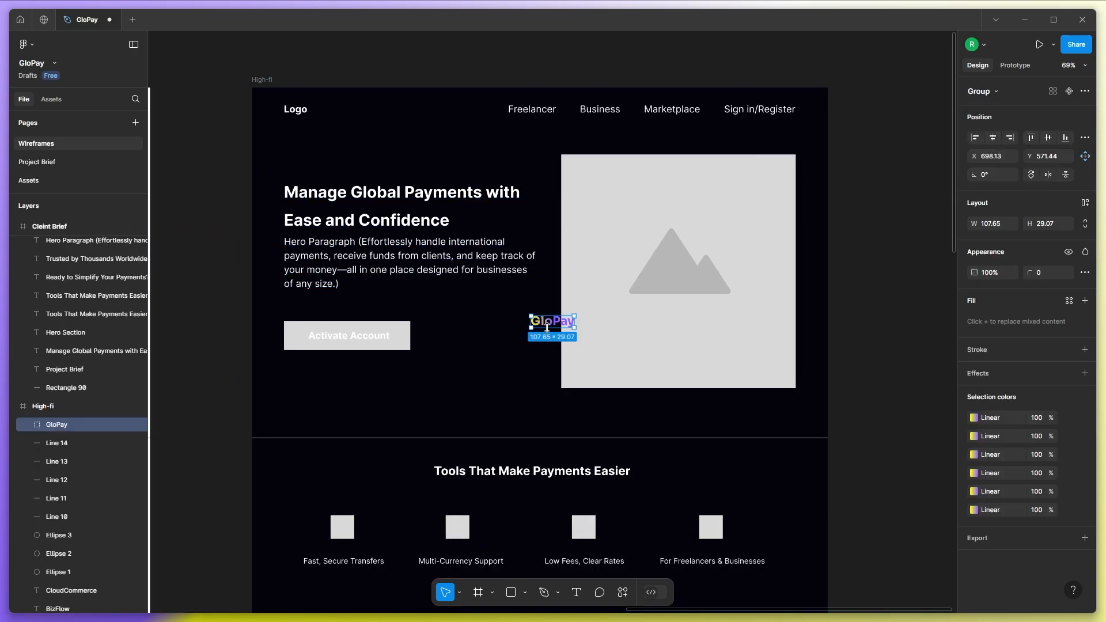
left_click_drag(547, 327, 298, 109)
left_click(296, 109)
key("Delete")
Show the one-column layout grid of the High-fi frame.
left_click(262, 79)
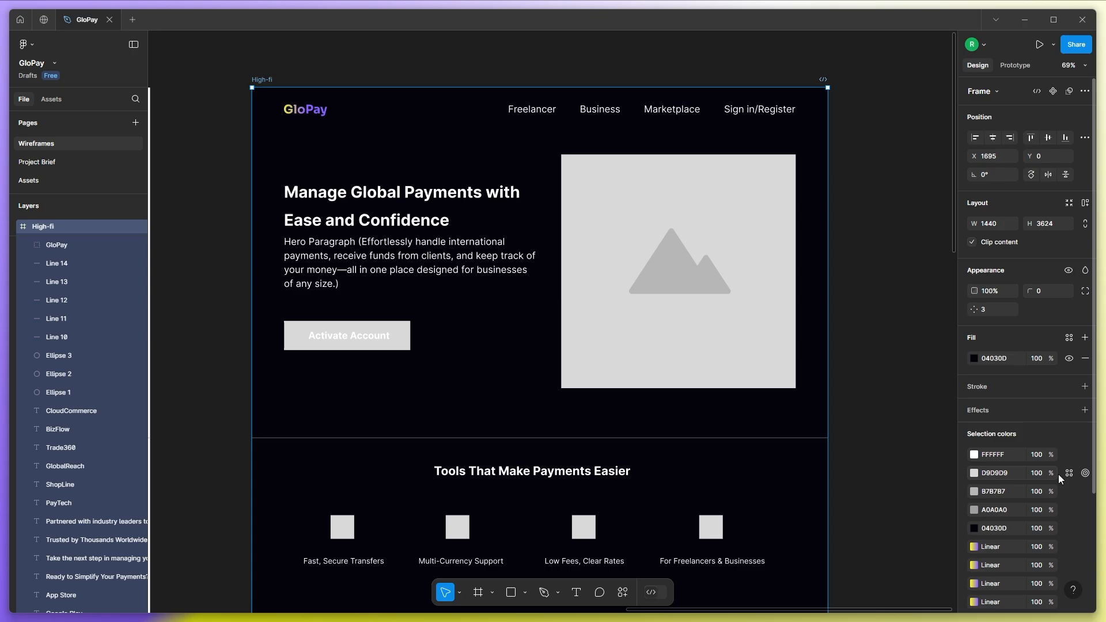
scroll(1058, 477, "down", 3)
left_click(1069, 544)
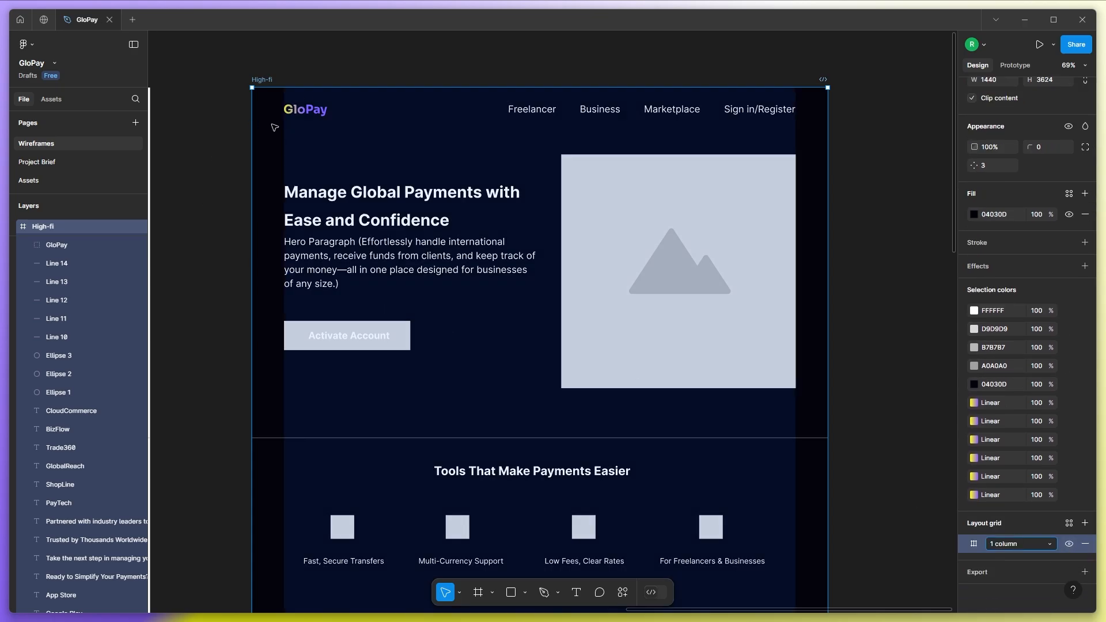
left_click(237, 130)
Change the font of the High-fi header links Freelancer, Business, Marketplace and Sign in/Register to Sora, as listed in the brief.
scroll(456, 144, "up", 4)
left_click(556, 161)
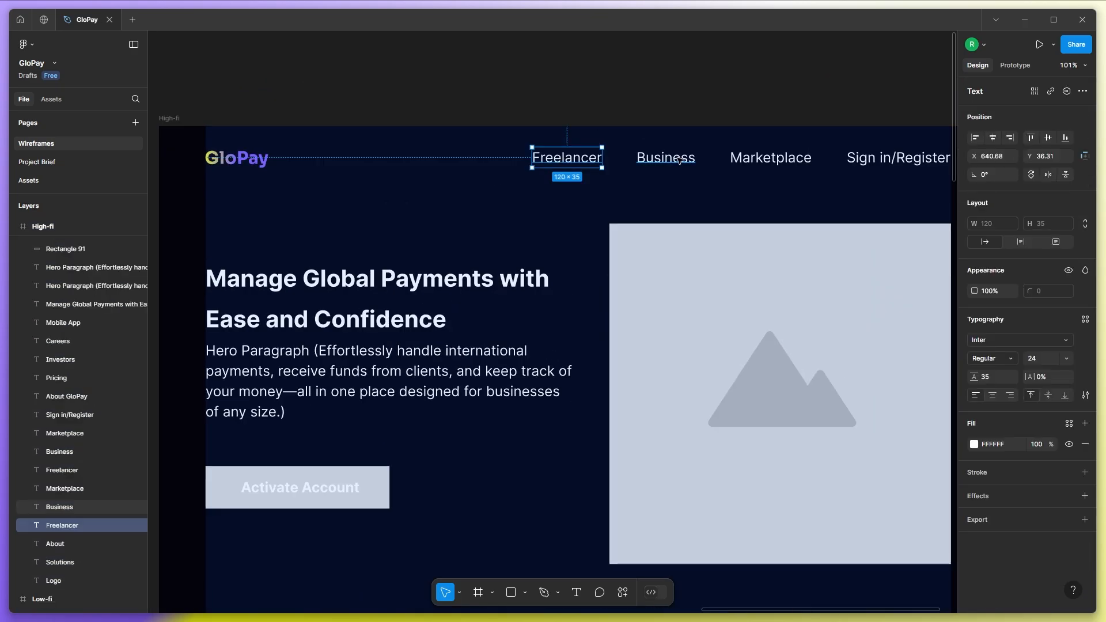
left_click(656, 161, "shift")
left_click(761, 160, "shift")
scroll(438, 204, "down", 1)
left_click(892, 161, "shift")
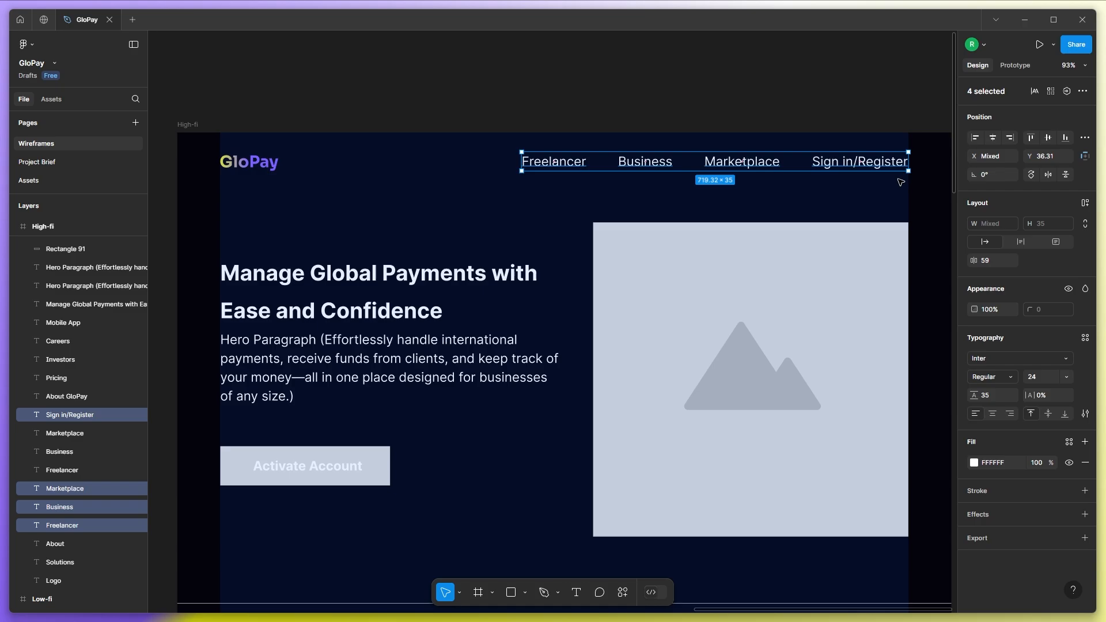
left_click(992, 357)
scroll(691, 385, "down", 10)
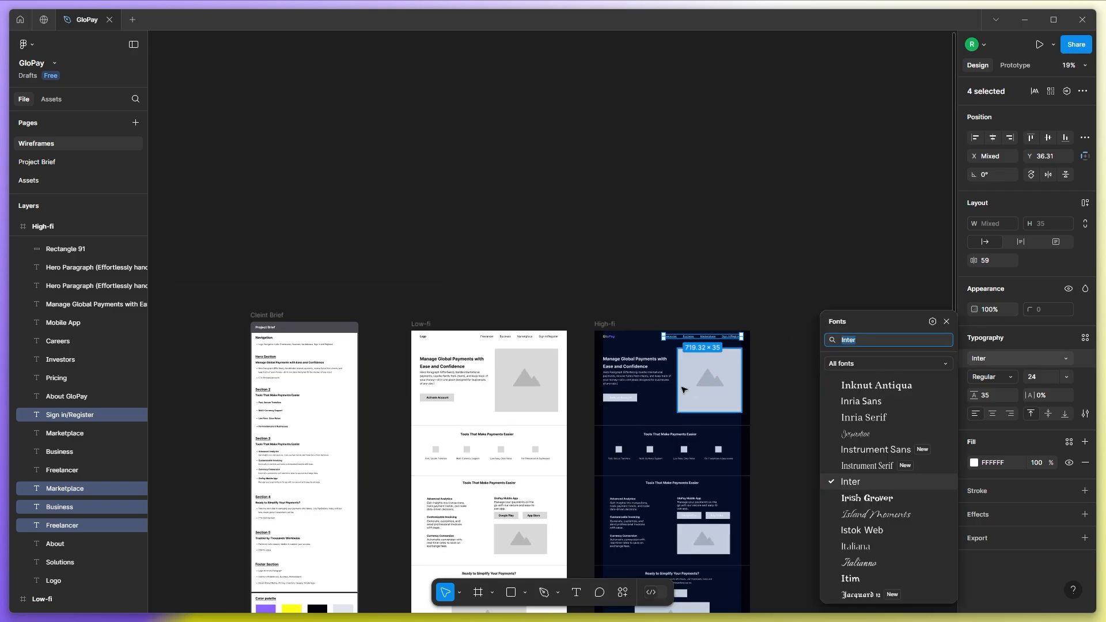
scroll(681, 389, "down", 4)
scroll(249, 419, "up", 10)
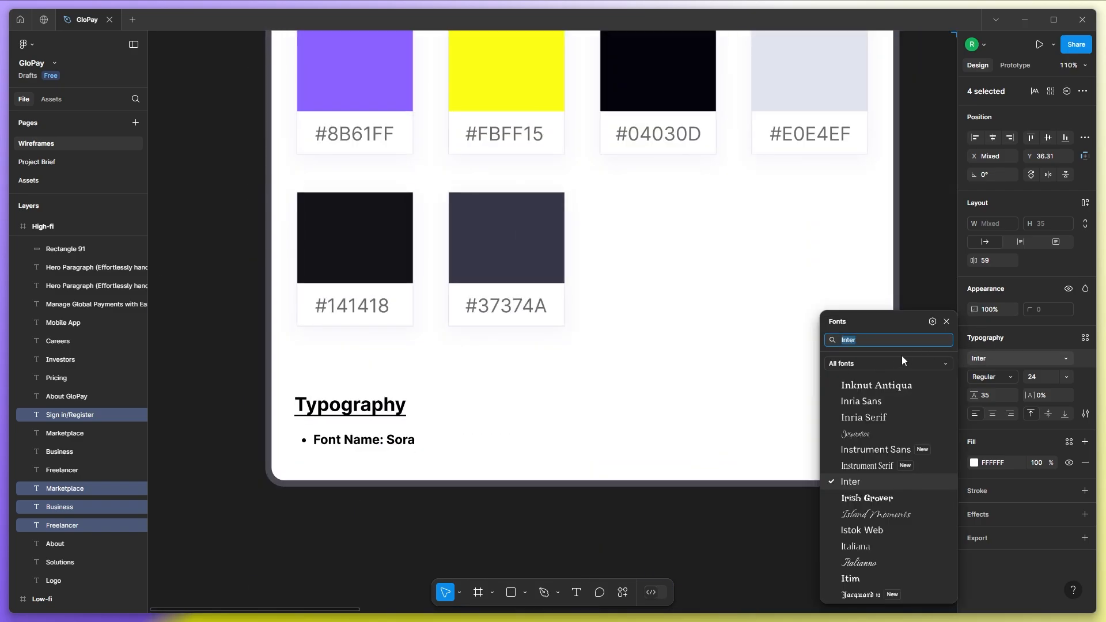
type("Sora")
left_click(862, 358)
scroll(415, 389, "down", 8)
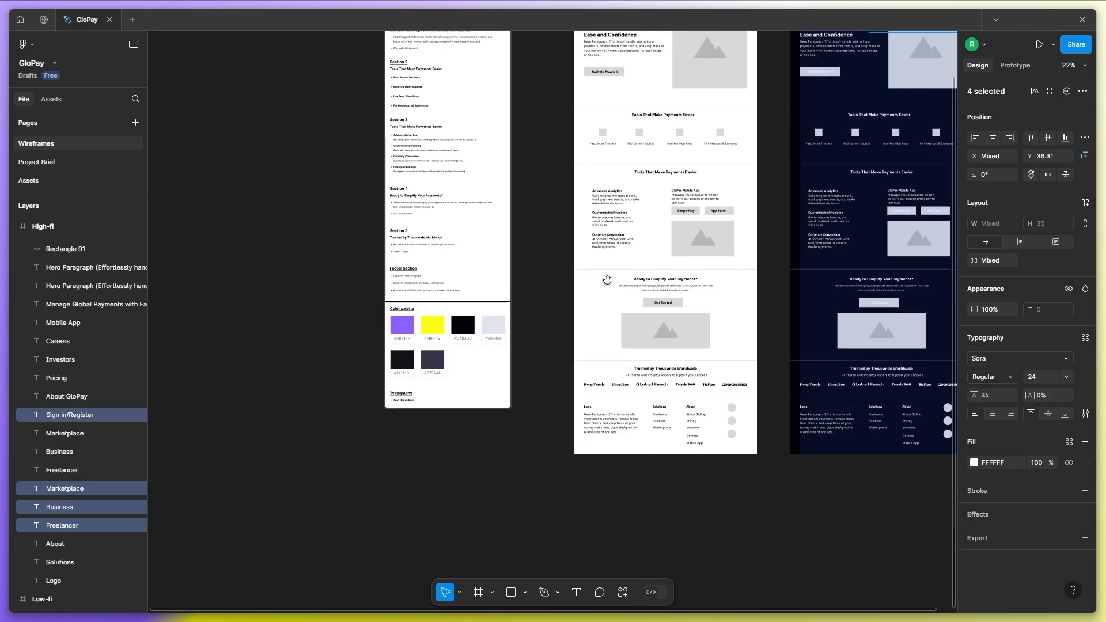
scroll(607, 279, "up", 8)
left_click(613, 185)
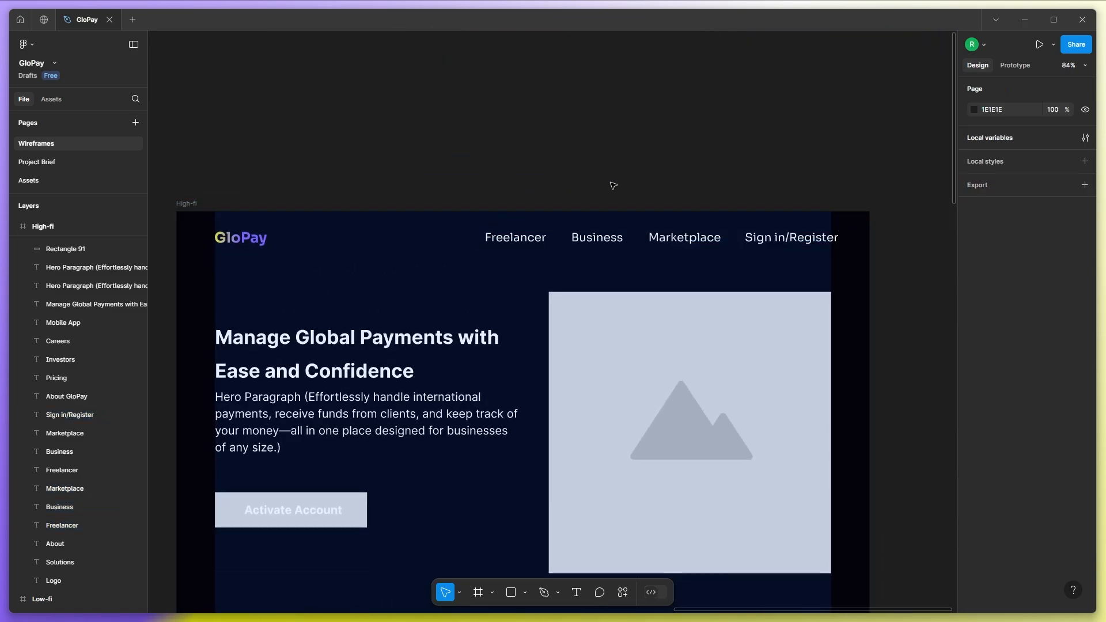
Reduce the four header links to font size 20 and shift them slightly to the right in the header.
left_click(800, 238)
left_click(684, 237, "shift")
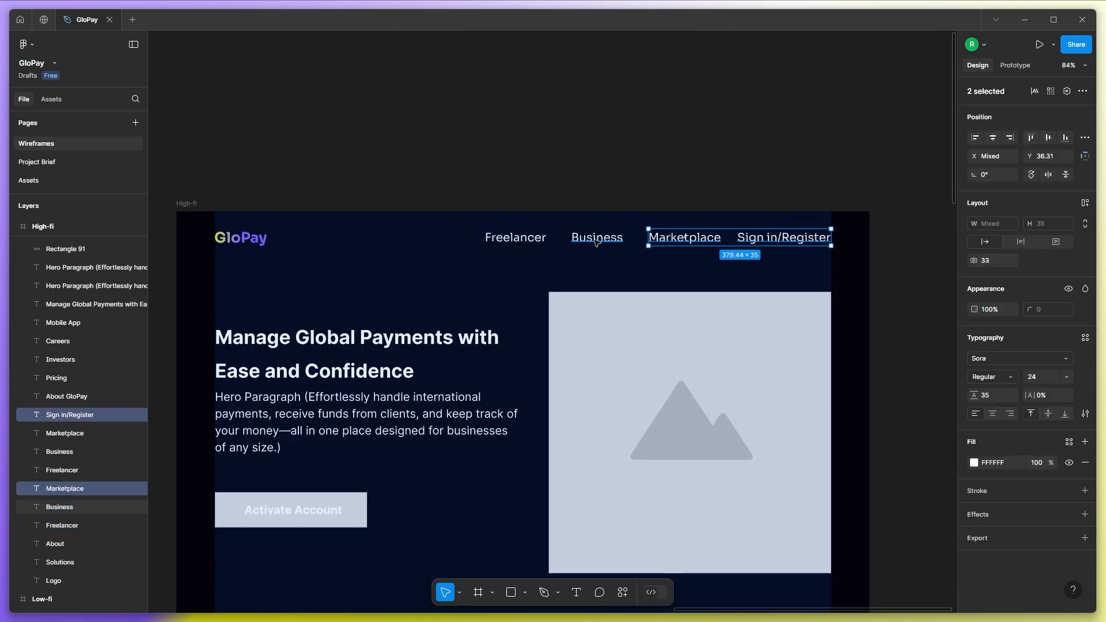
left_click(597, 239, "shift")
left_click(516, 238, "shift")
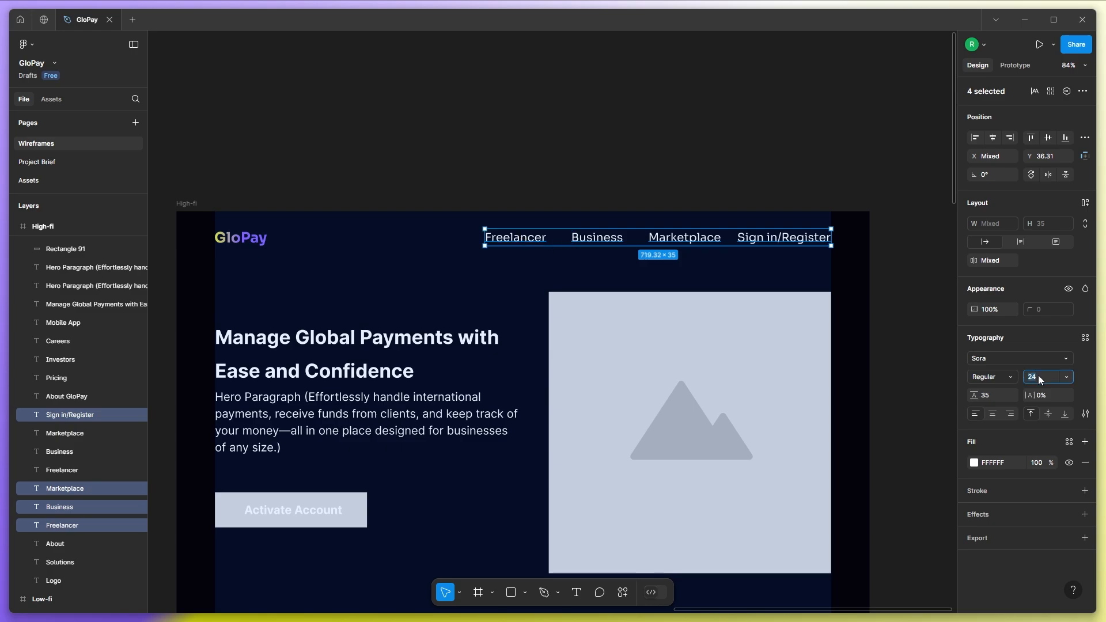
key("Down")
key("Down")
key("Down")
key("Down")
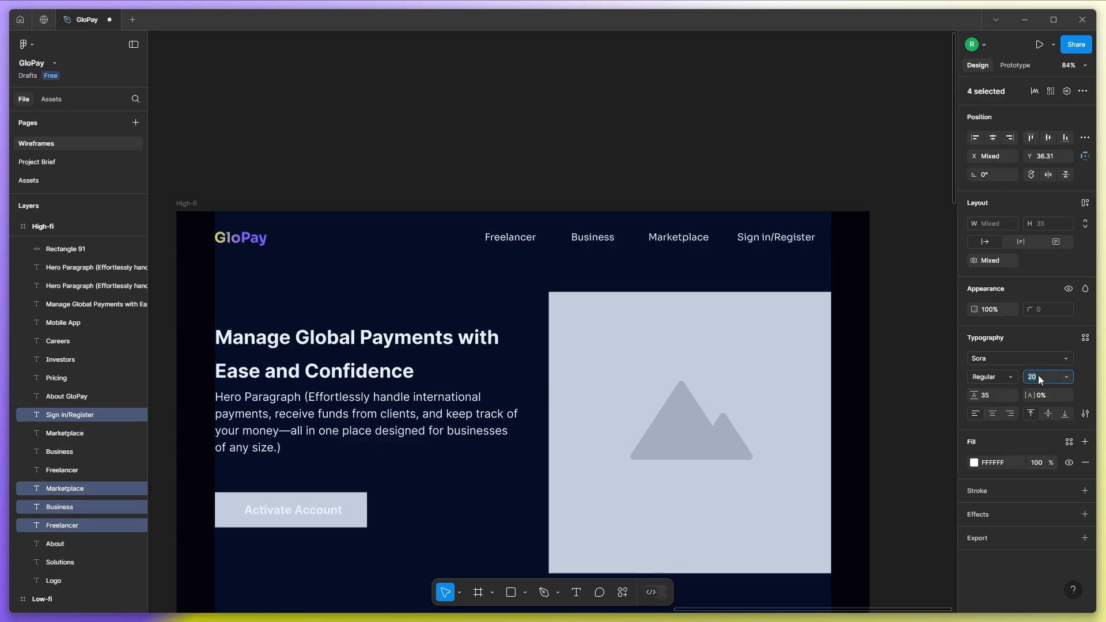
left_click_drag(794, 241, 810, 239)
left_click(805, 178)
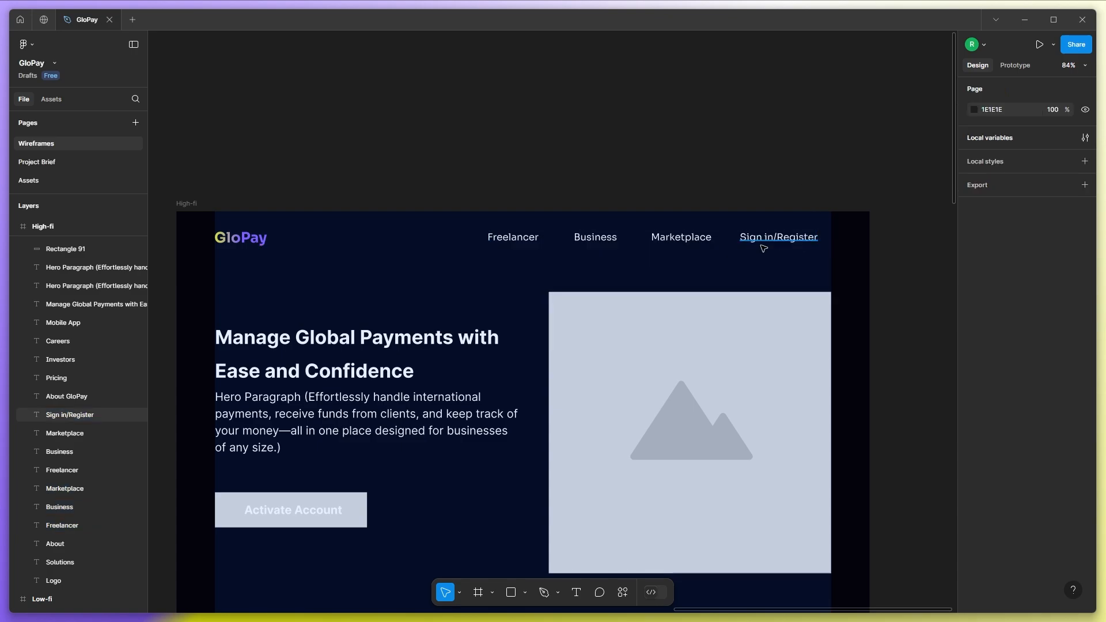
Insert the chevron-right icon using the Feather Icons plugin.
right_click(665, 101)
mouse_move(705, 198)
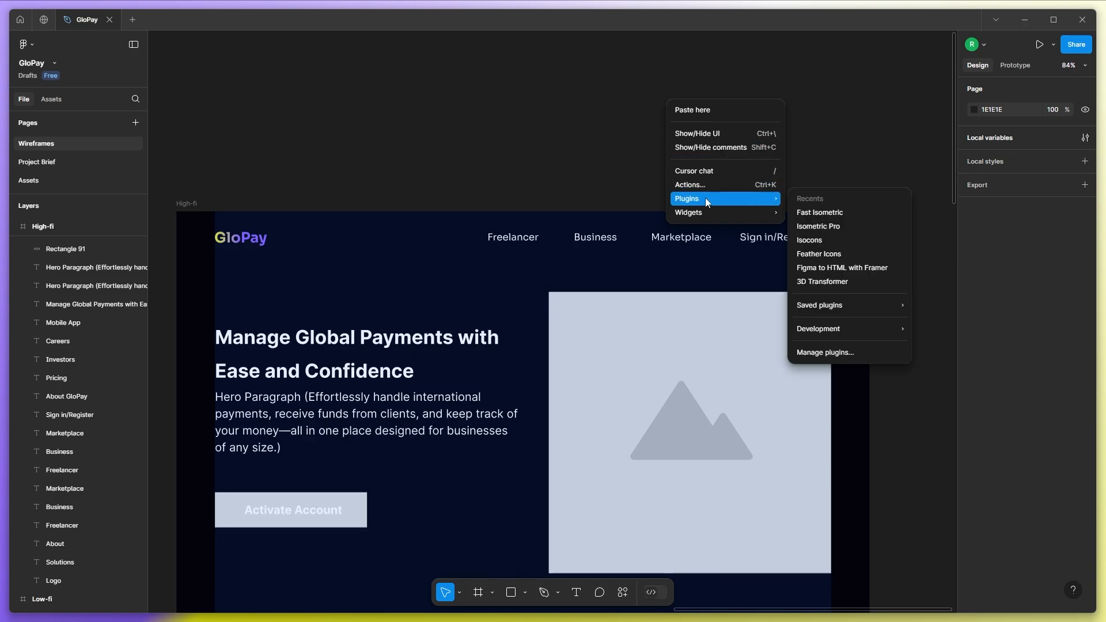
mouse_move(875, 305)
left_click(950, 118)
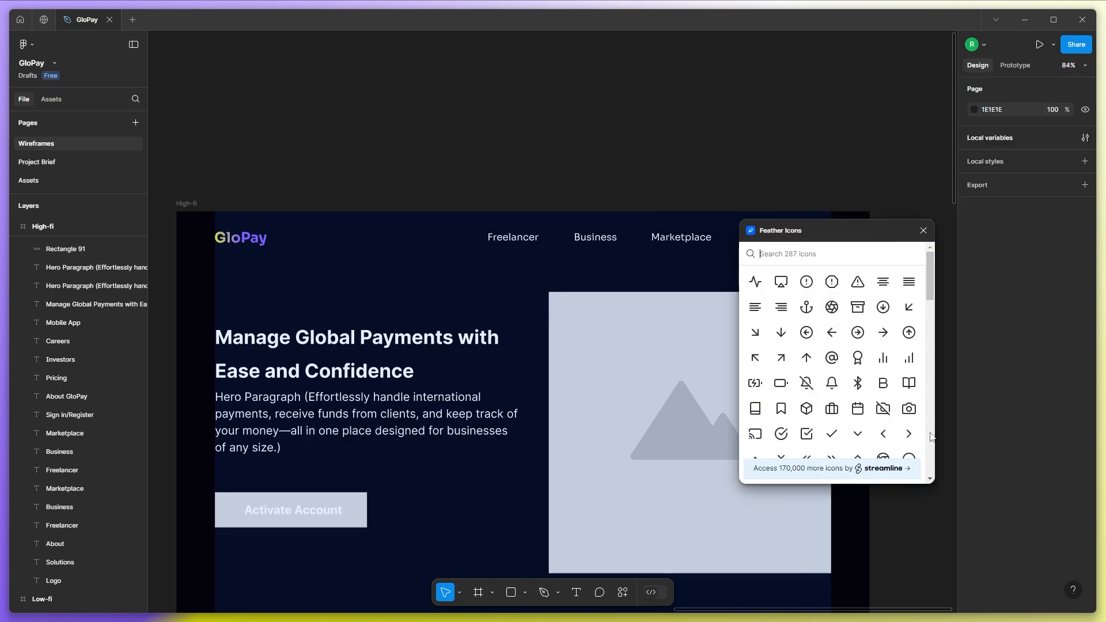
left_click(908, 434)
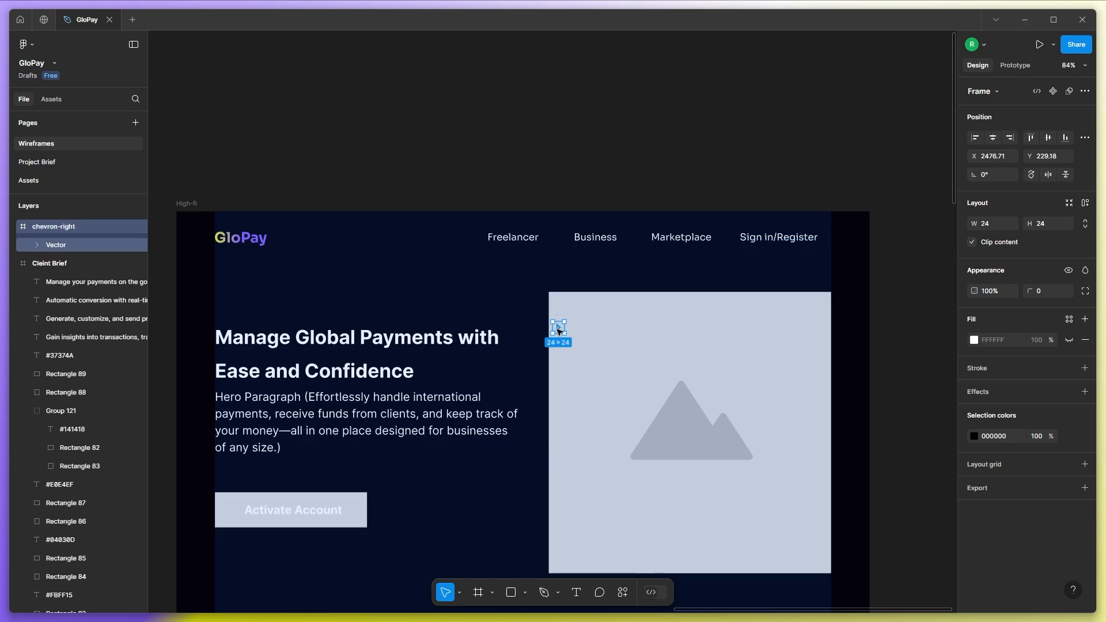
Place the chevron beside Sign in/Register, colored white FFFFFF and rotated to point downward.
left_click_drag(562, 329, 681, 292)
left_click(971, 435)
left_click_drag(882, 357, 814, 315)
scroll(804, 213, "up", 4)
left_click_drag(834, 246, 856, 298)
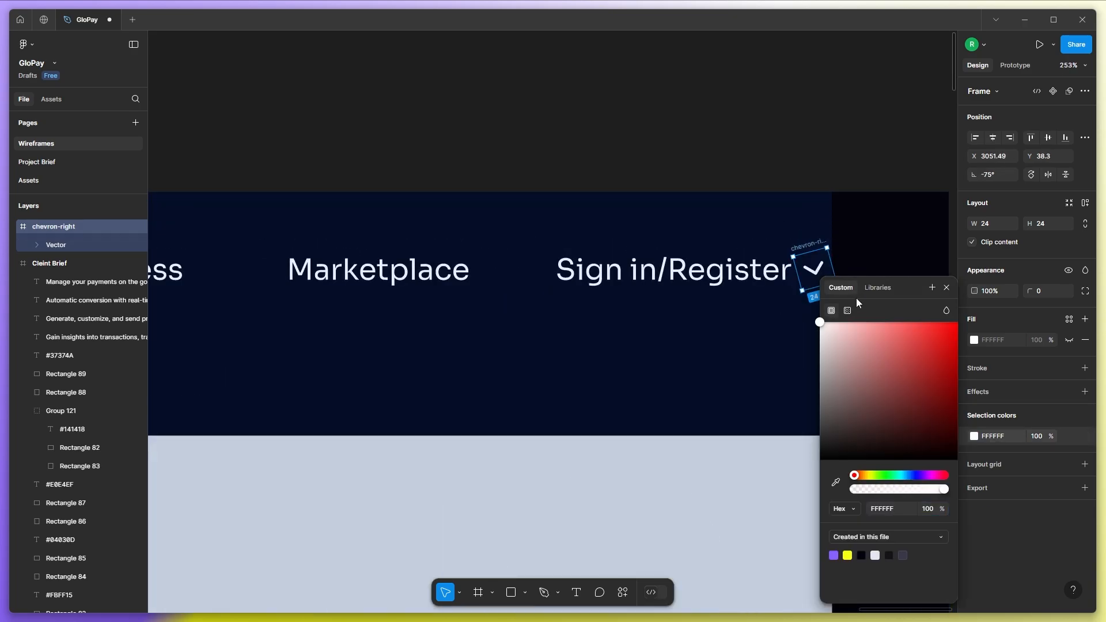
Align the four header links and the chevron on their vertical centers and group them.
left_click(743, 272)
scroll(743, 272, "down", 5)
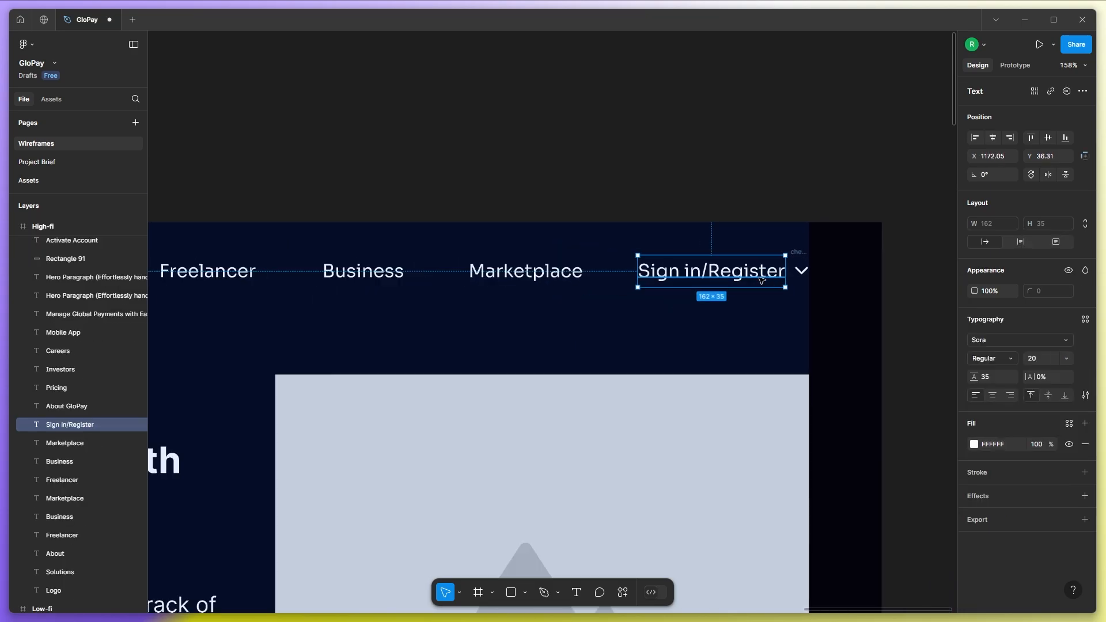
left_click(547, 276, "shift")
left_click(459, 275, "shift")
left_click(345, 275, "shift")
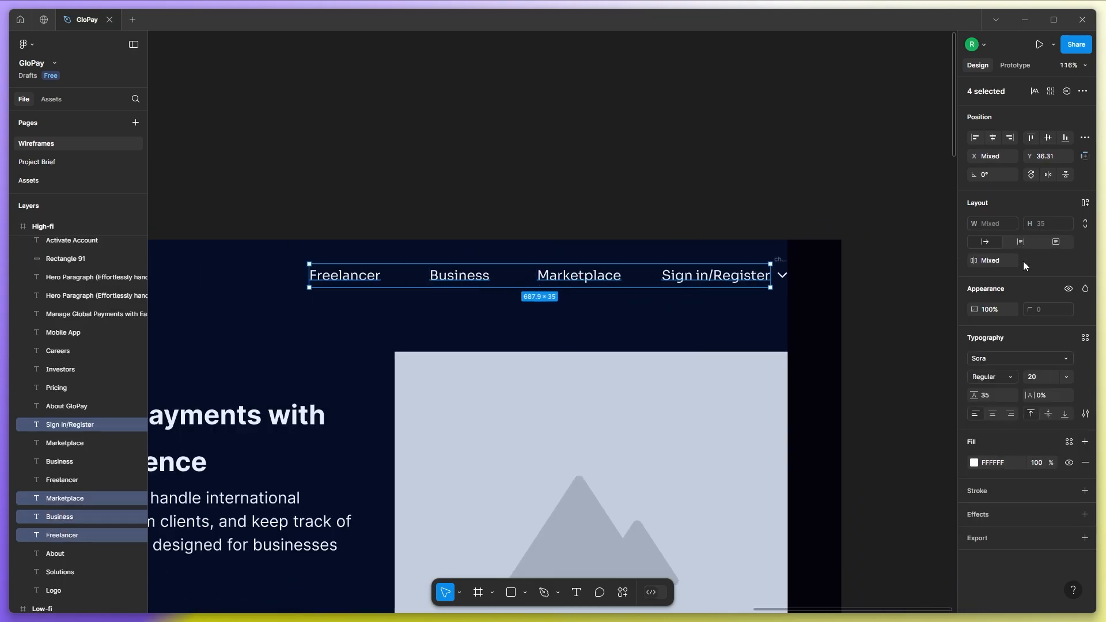
scroll(871, 240, "down", 2)
left_click(796, 270, "shift")
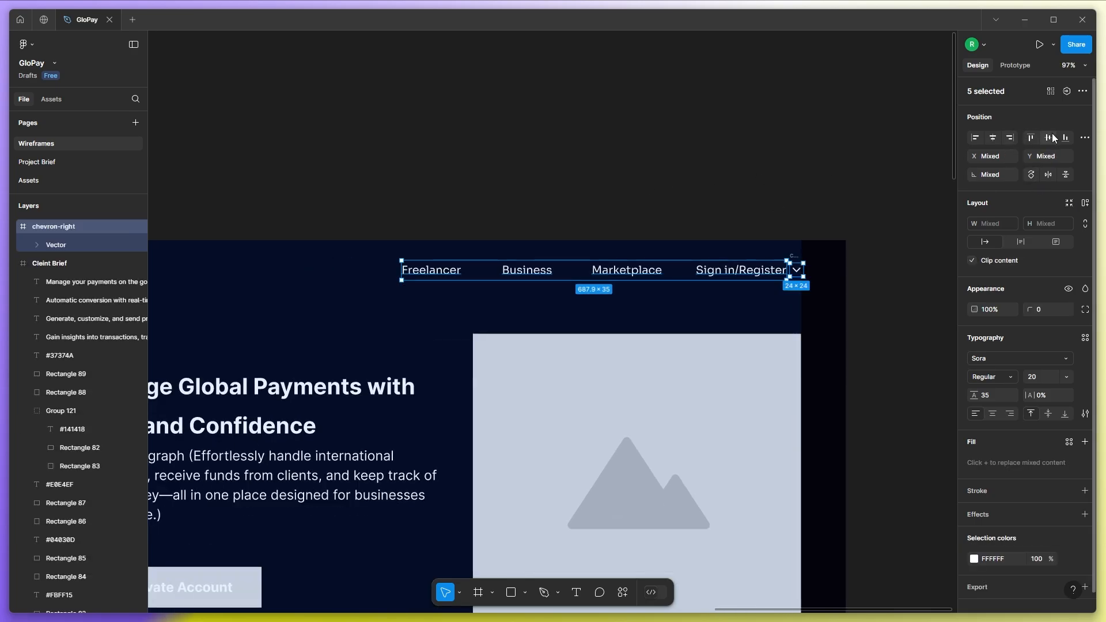
key("ctrl+g")
scroll(864, 295, "down", 3)
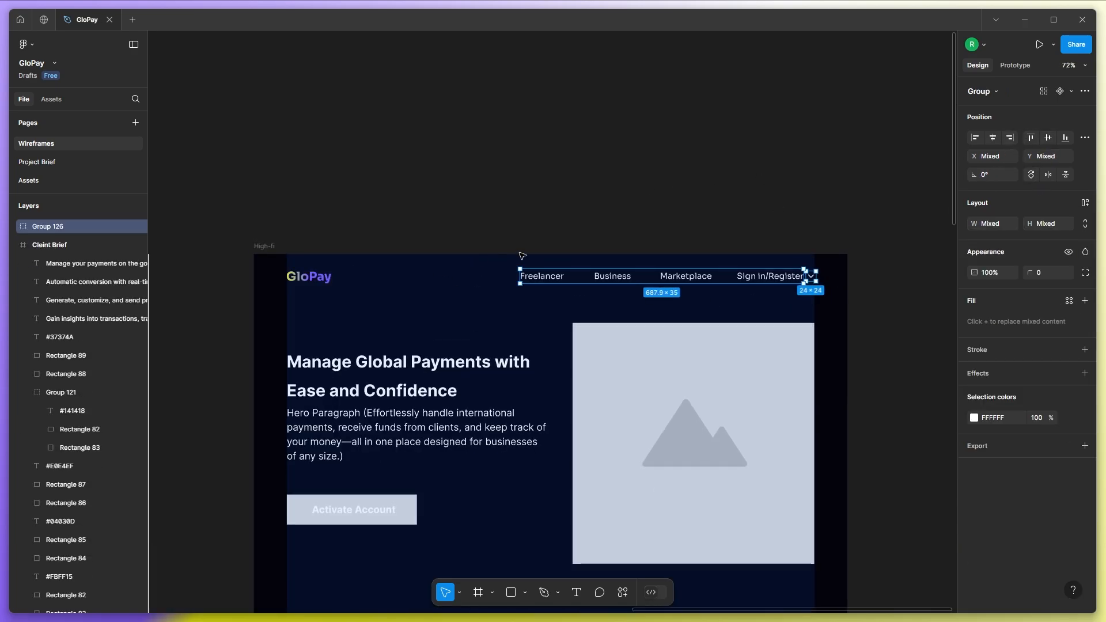
Combine the chevron and the header links into one group and change their color to the brief's E0E4EF.
left_click(522, 253)
scroll(840, 271, "up", 4)
left_click(784, 282)
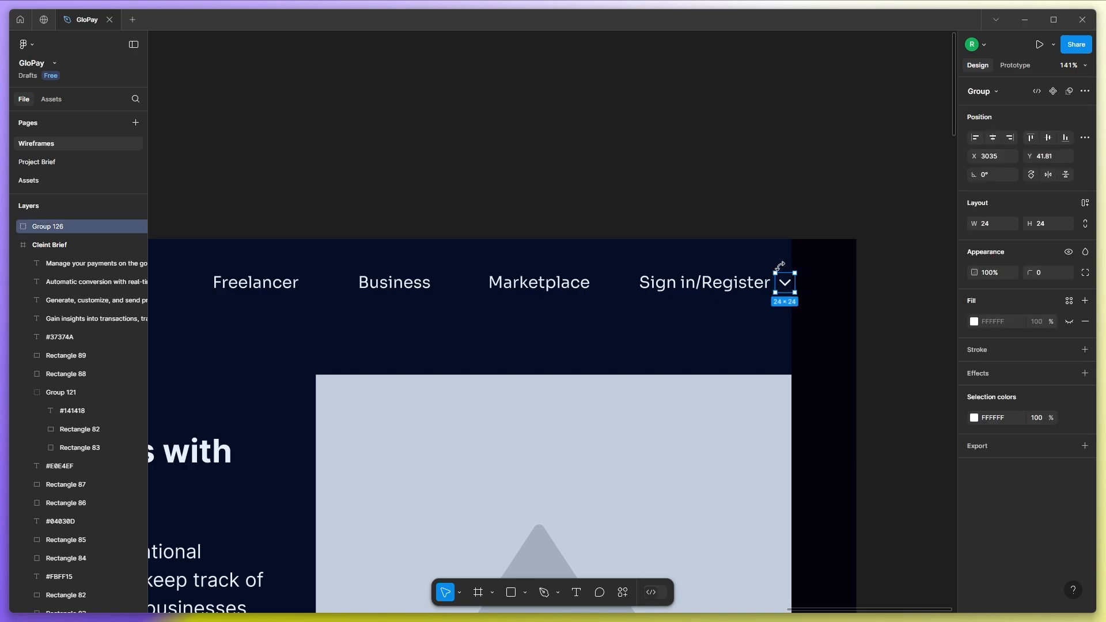
mouse_move(785, 281)
left_mouse_down()
mouse_move(784, 207)
mouse_move(793, 291)
mouse_move(784, 283)
left_mouse_up()
left_click(741, 286, "shift")
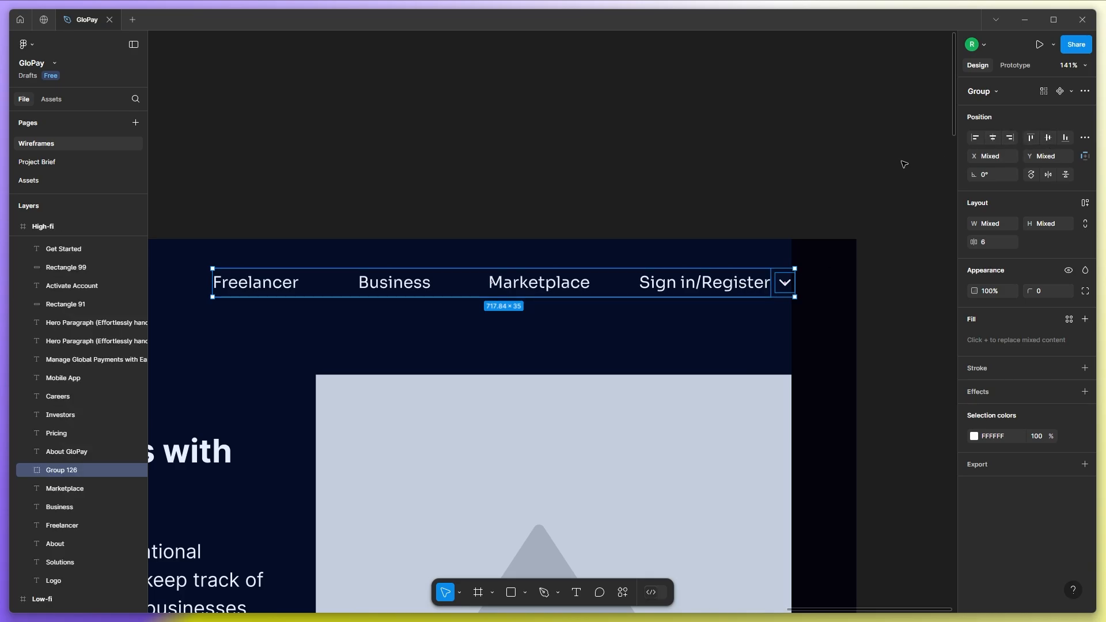
key("ctrl+g")
scroll(831, 224, "down", 5)
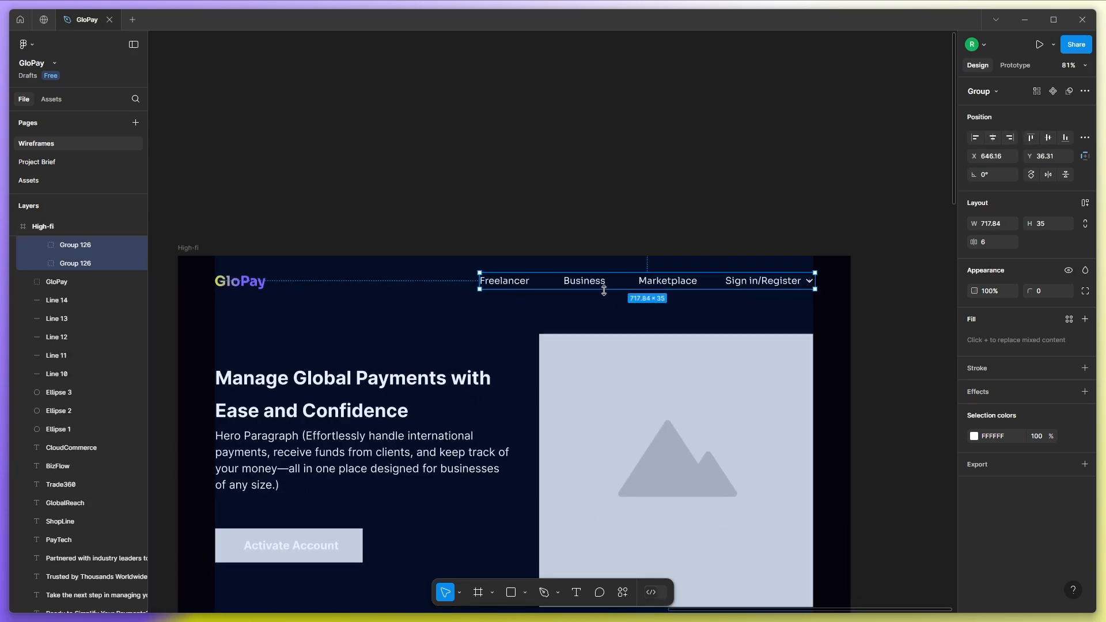
left_click(974, 439)
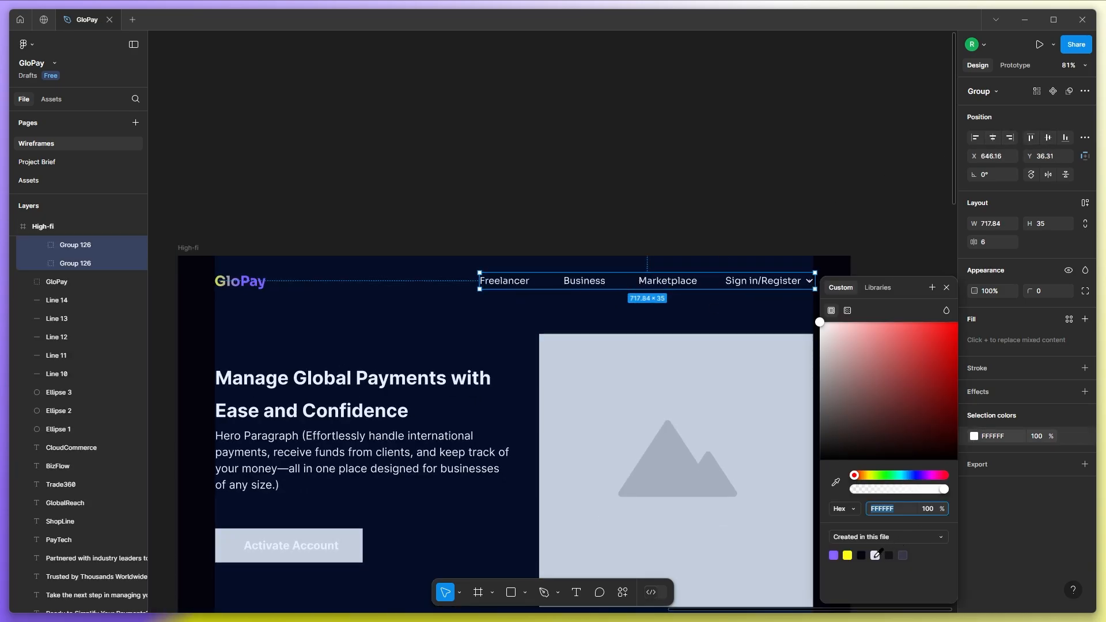
left_click(566, 214)
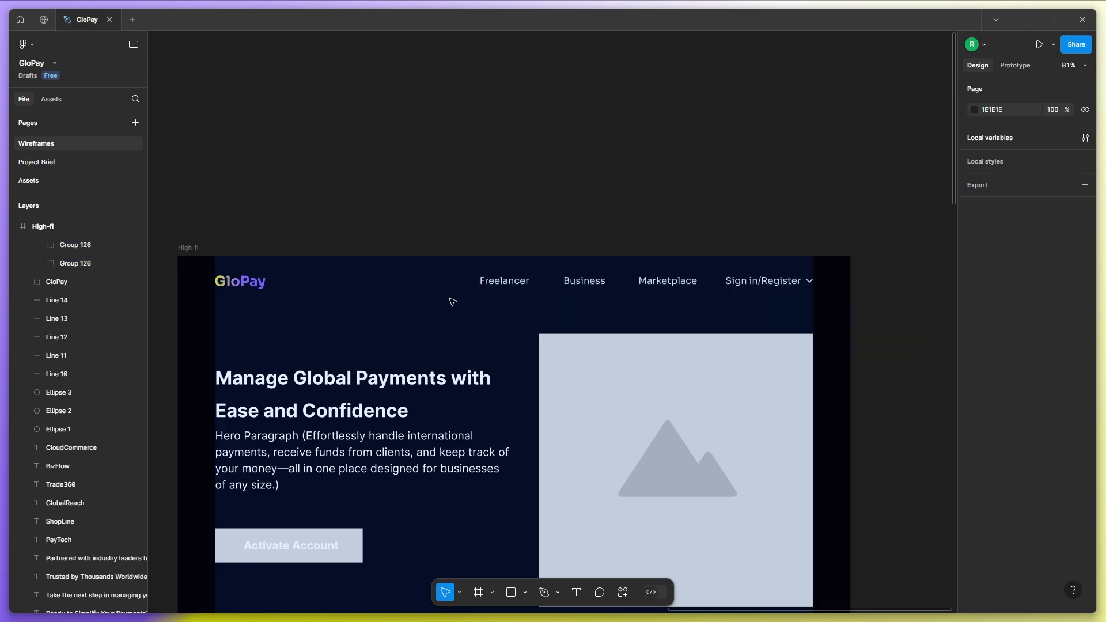
Set the hero headline "Manage Global Payments with Ease and Confidence" in Sora with a line height of 53.
scroll(453, 301, "down", 2)
left_click(304, 291)
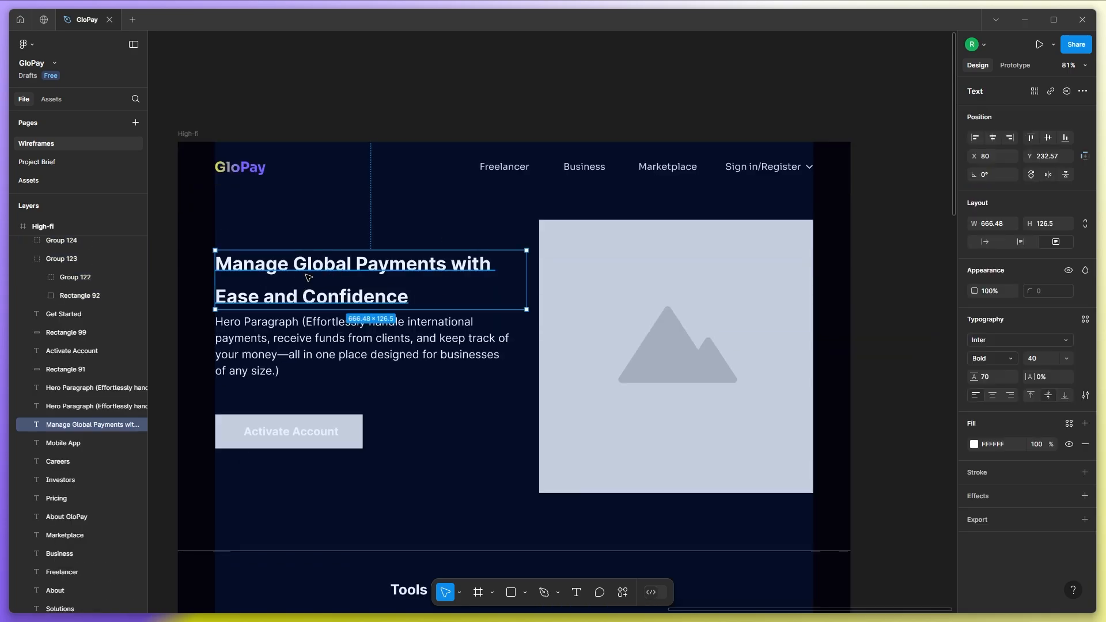
left_click(997, 340)
type("sora")
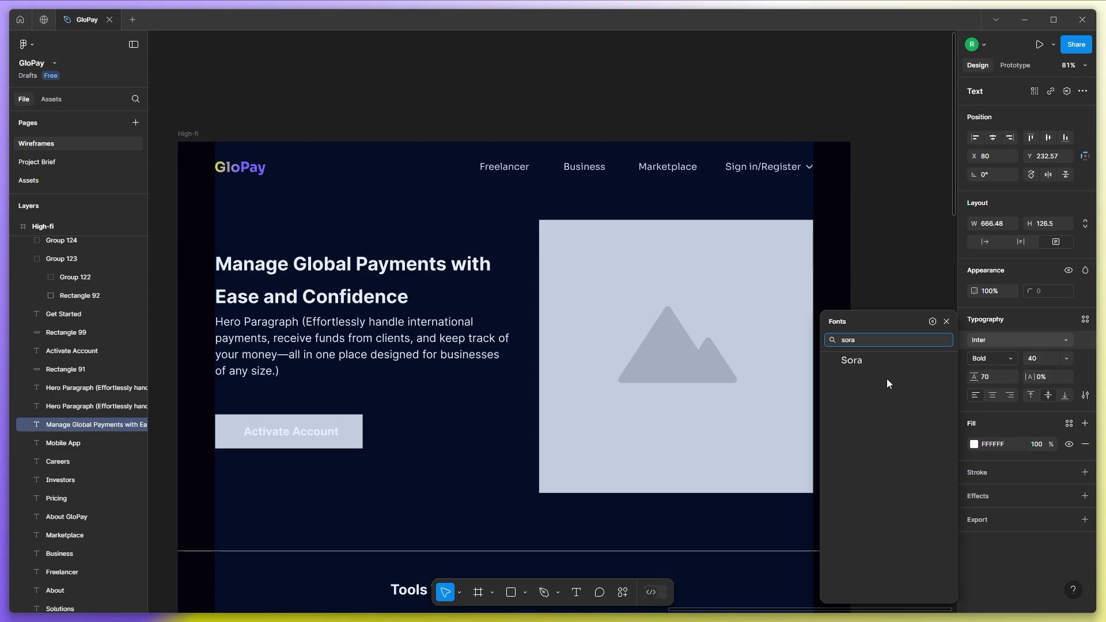
key("Return")
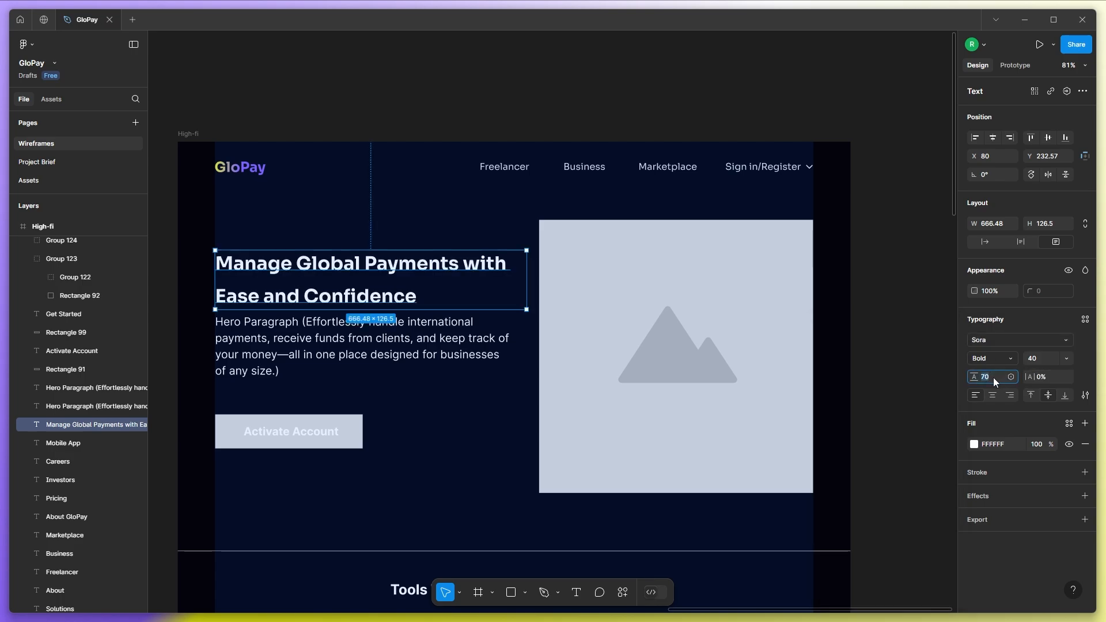
type("52")
key("Return")
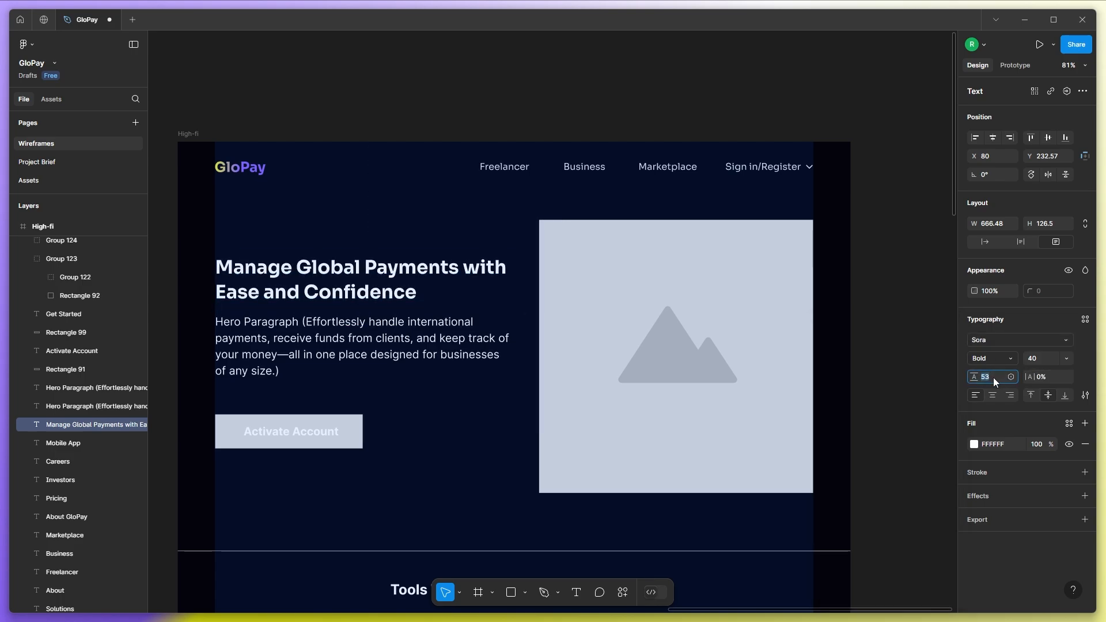
left_click(491, 81)
Change the hero paragraph's font to Sora and its size to 20.
left_click(410, 340)
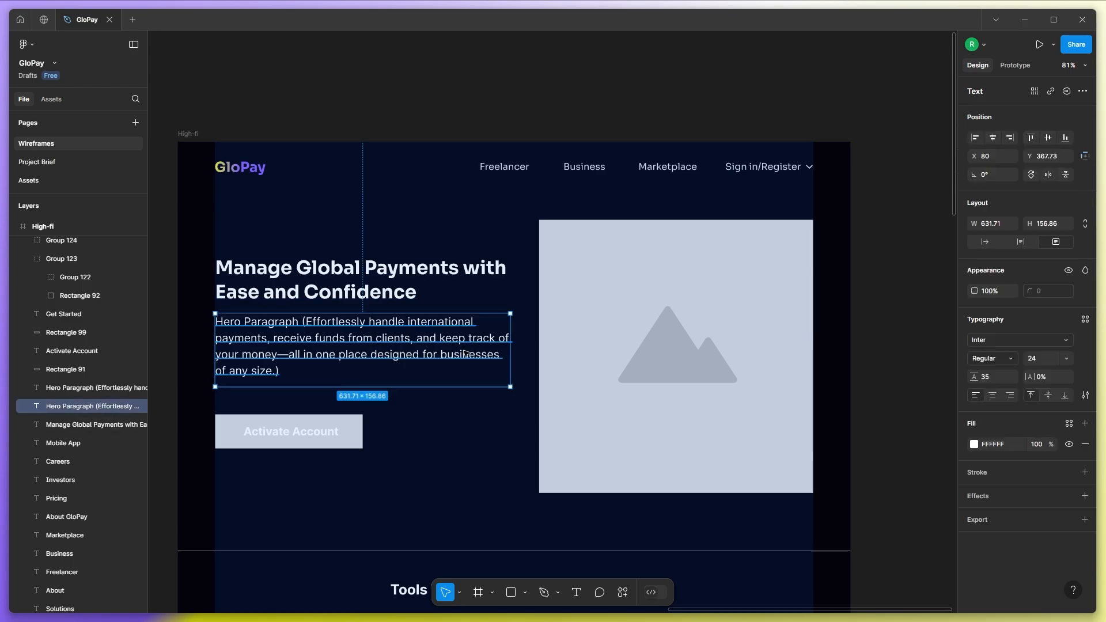
left_click(995, 339)
type("sora")
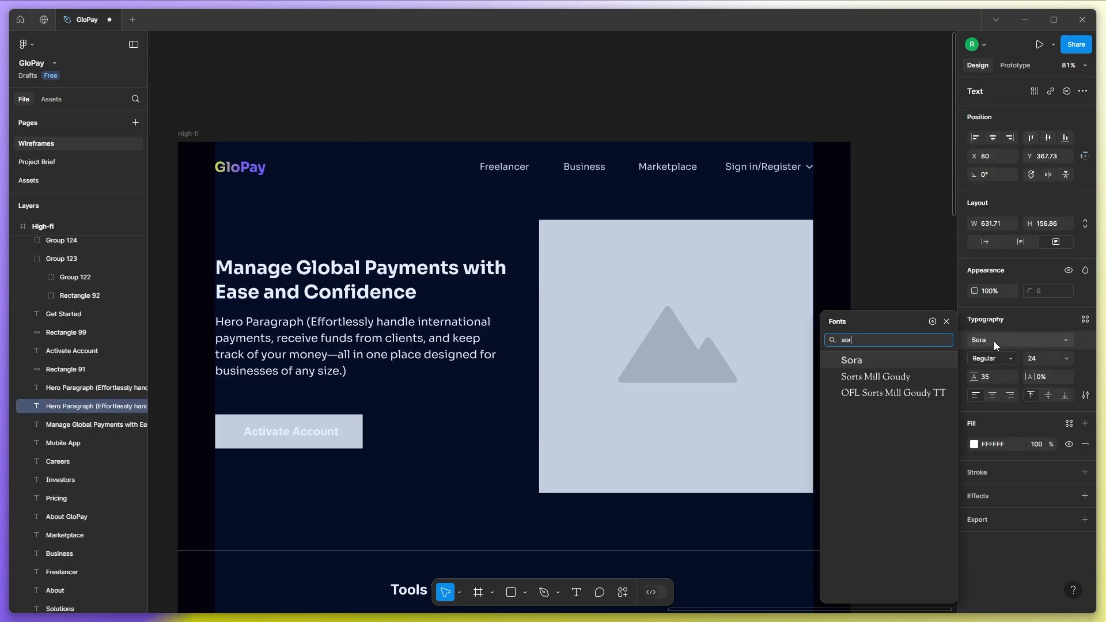
left_click(852, 359)
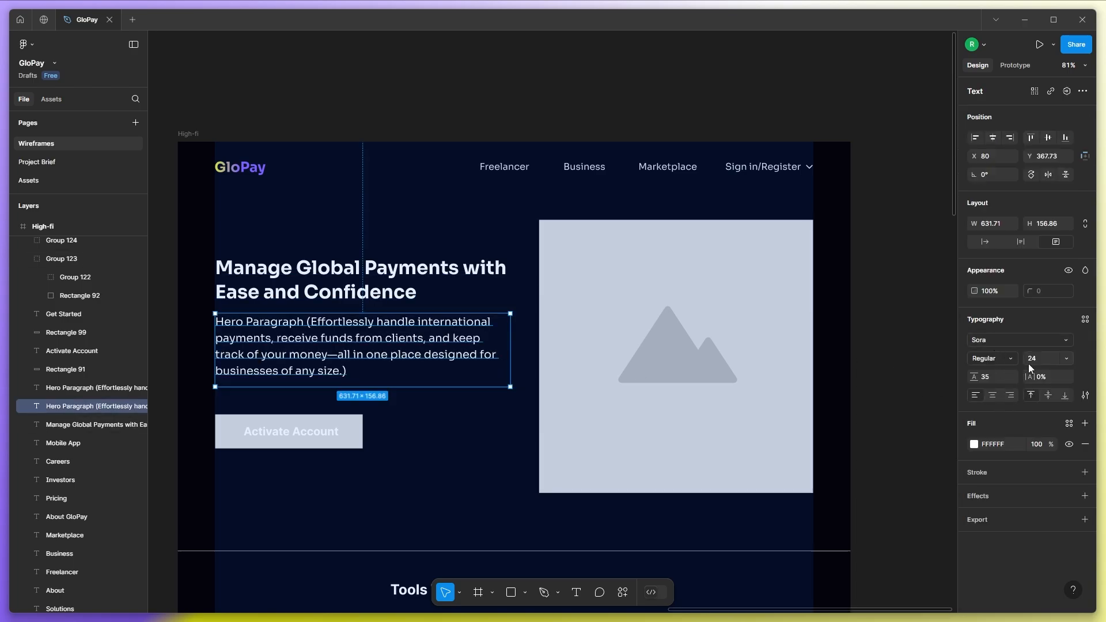
key("Down")
key("Down")
key("Down")
key("Down")
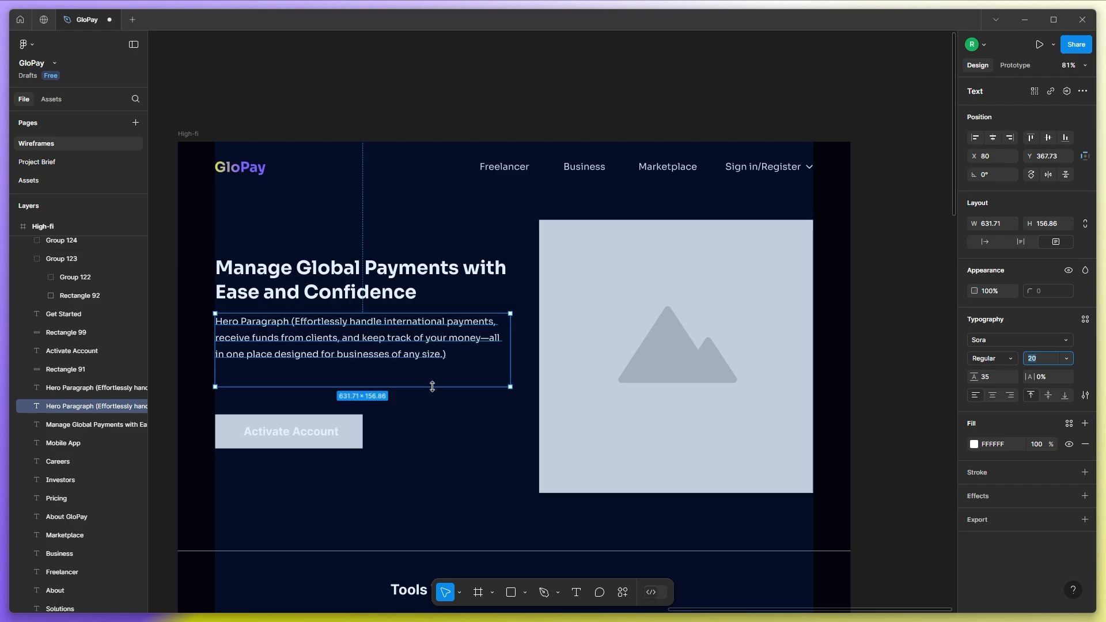
Change the fill of the hero headline and paragraph to the brief's E0E4EF.
left_click(364, 291)
left_click(348, 350, "shift")
left_click(974, 462)
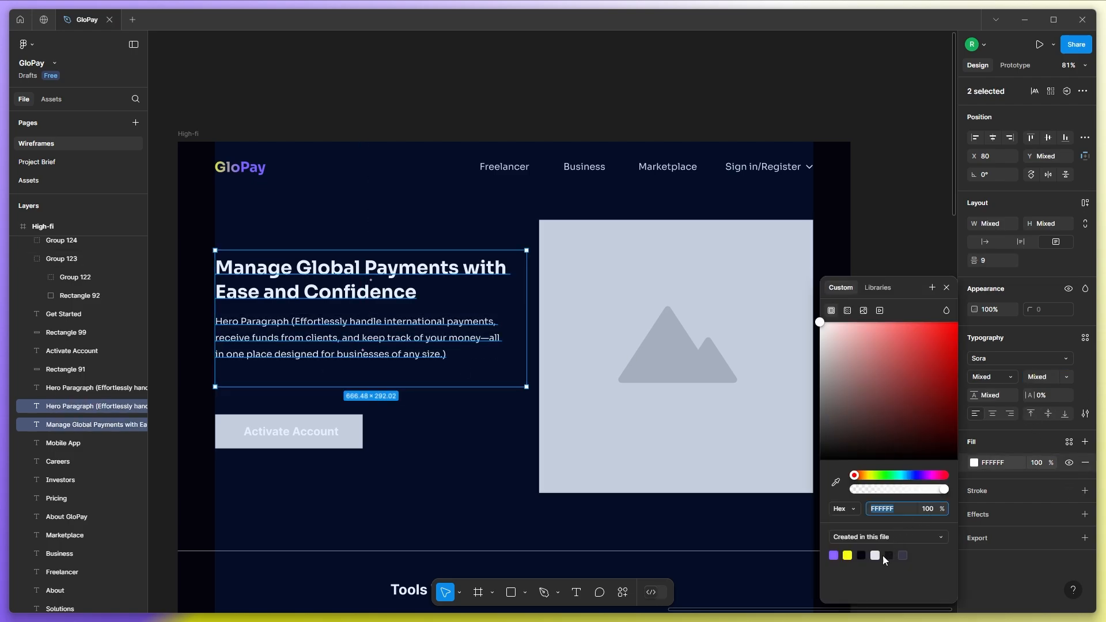
left_click(411, 100)
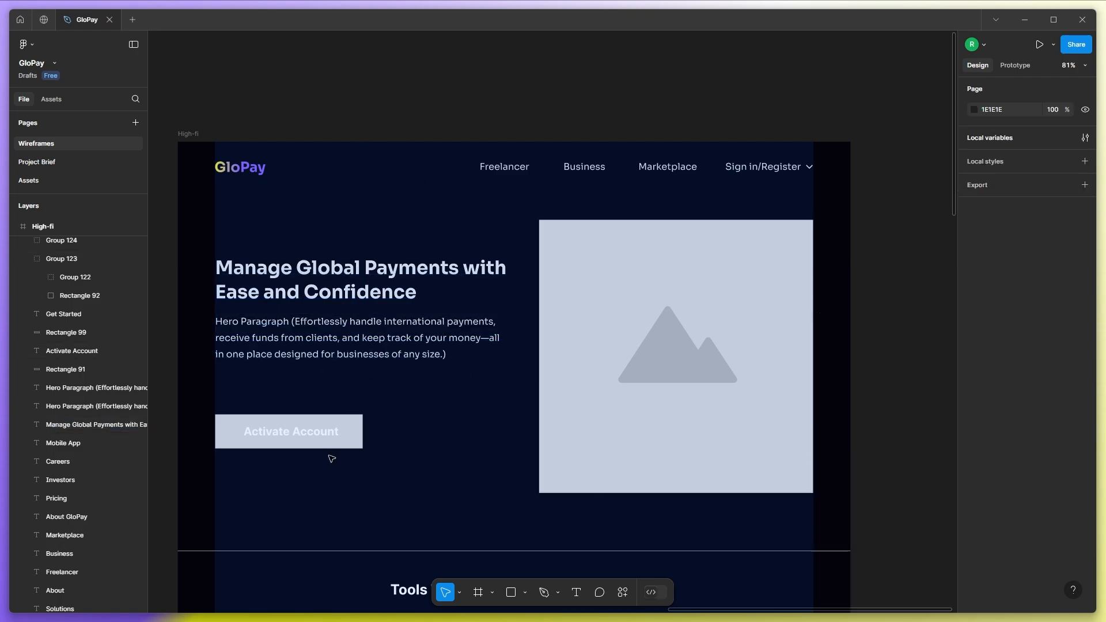
Resize the rectangle behind the Activate Account label to 250 wide and 60 high.
left_click(358, 439)
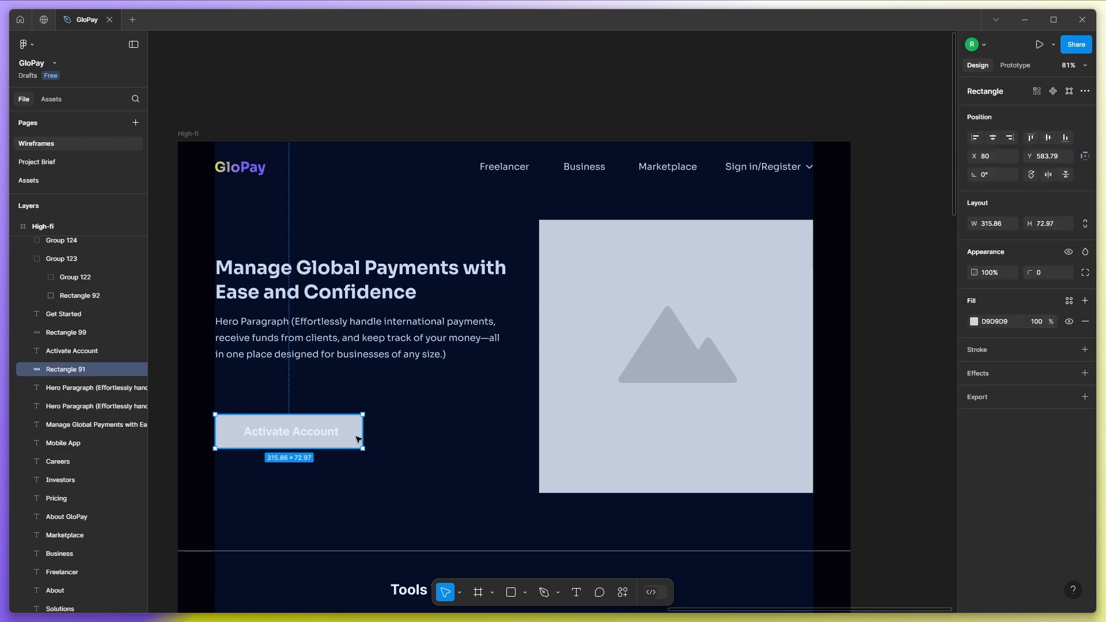
left_click(1048, 226)
type("60")
left_click(990, 224)
type("2")
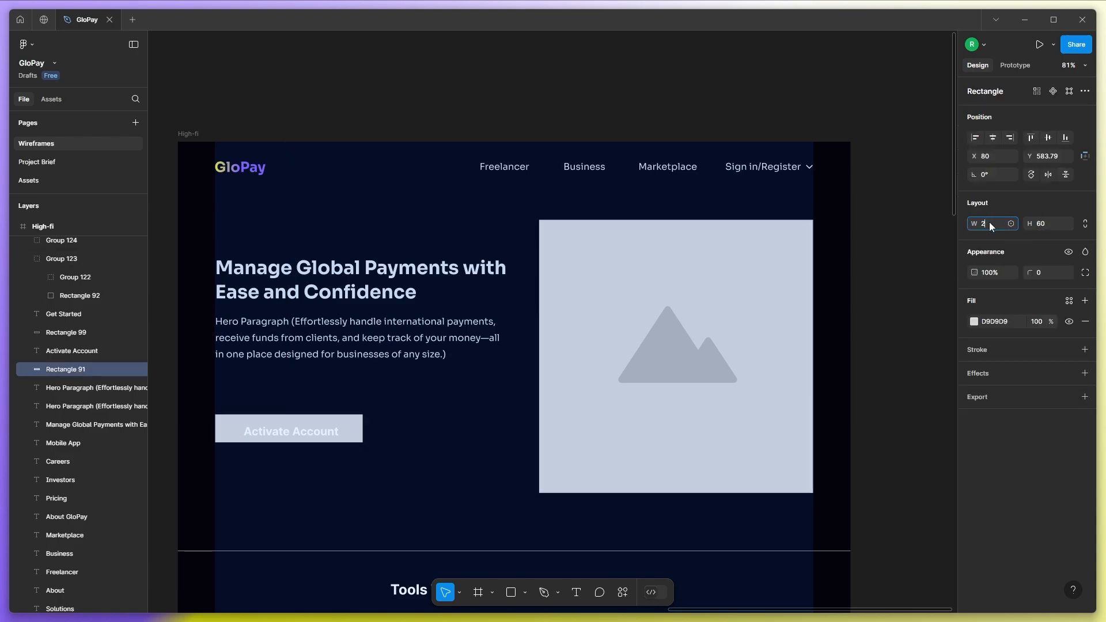
type("50")
key("Return")
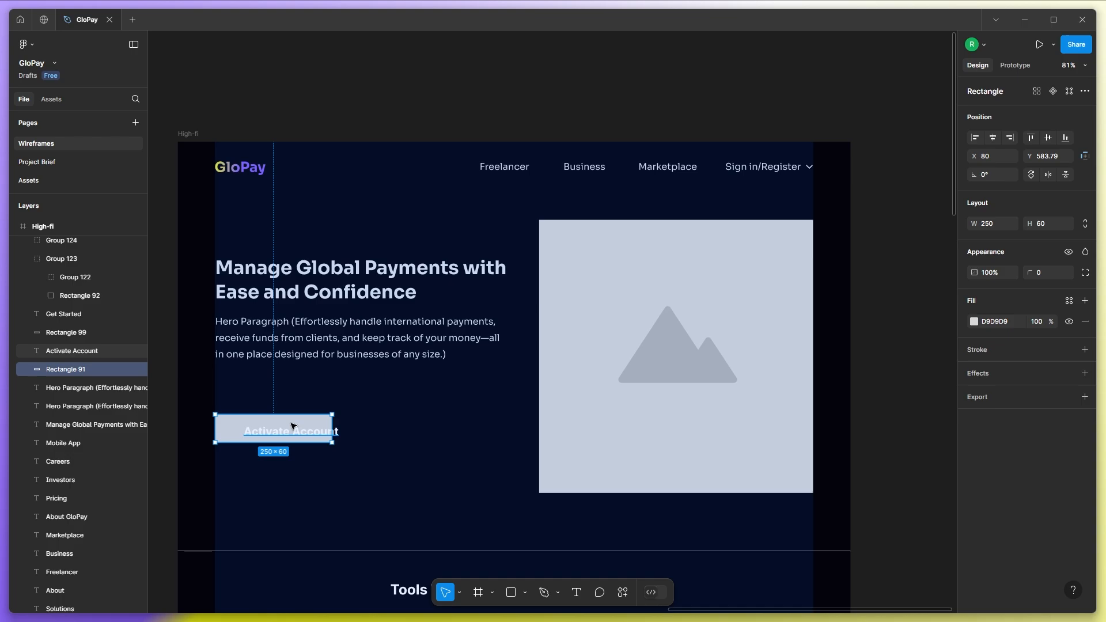
Move the button rectangle up closer to the hero paragraph and place the Activate Account label over it.
left_click_drag(292, 426, 296, 396)
left_click(314, 433)
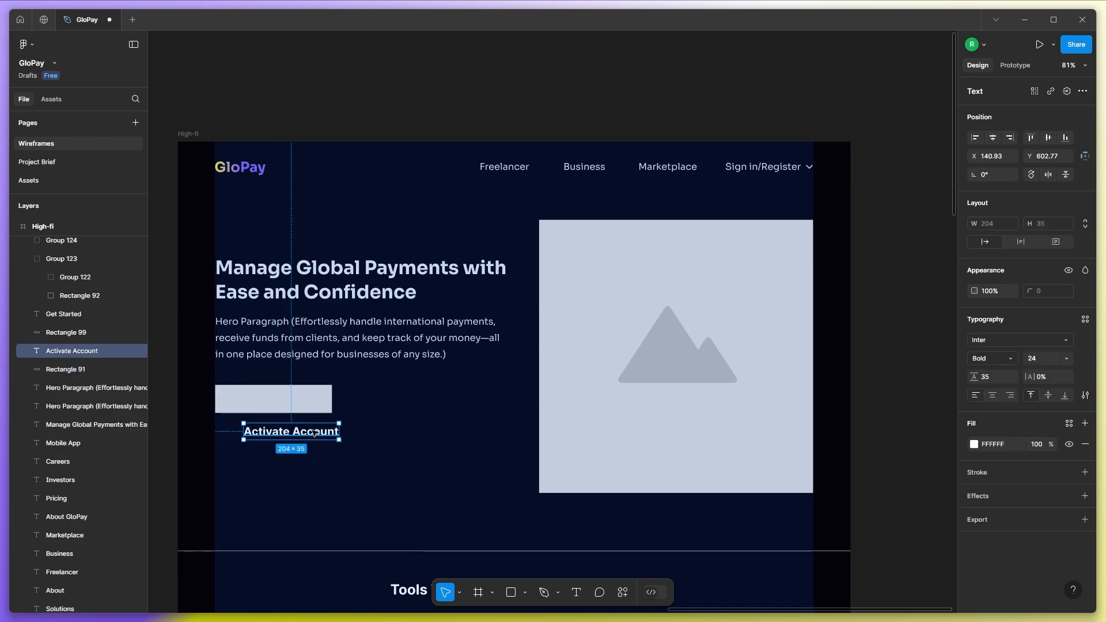
left_click_drag(314, 433, 295, 400)
Set the Activate Account label's font size to 20 and its font to Sora.
left_click(1042, 358)
type("22")
key("Return")
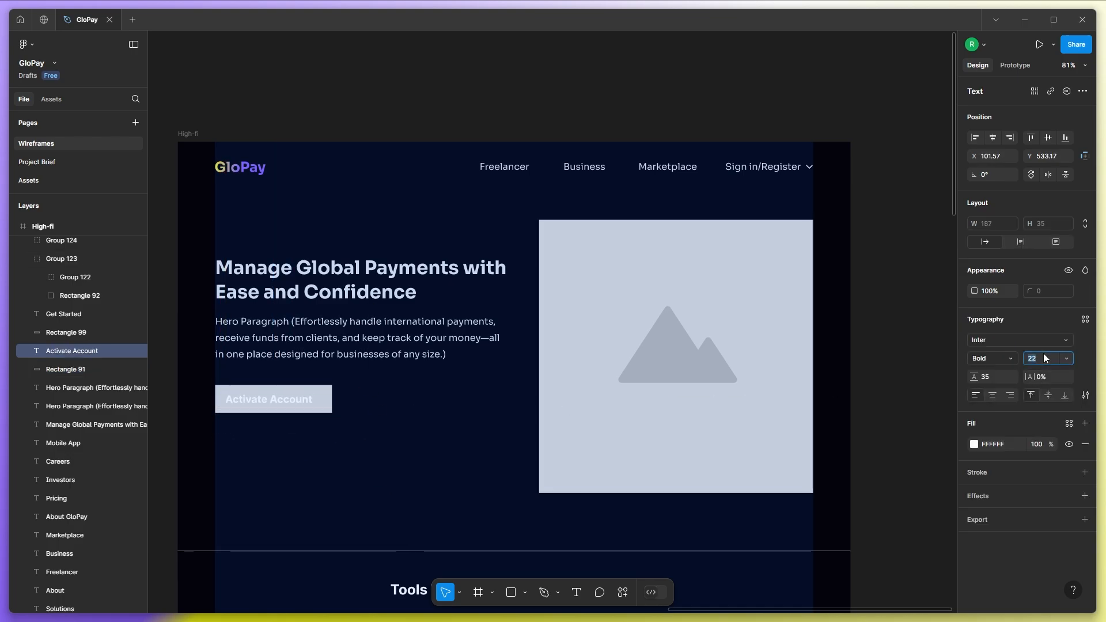
key("Up")
left_click(985, 341)
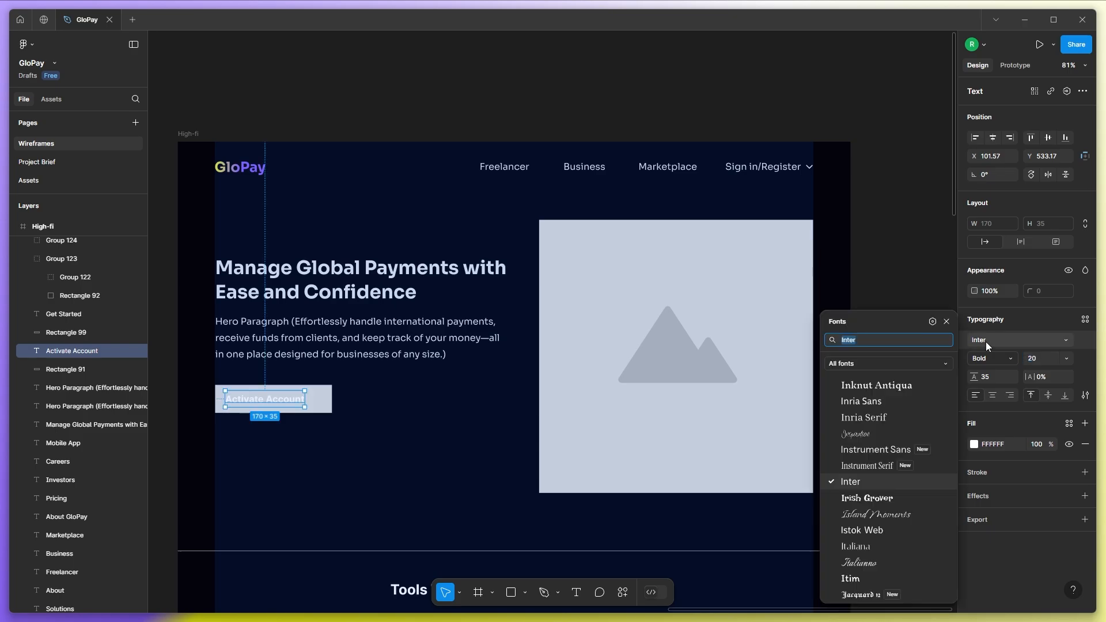
type("sora")
left_click(869, 362)
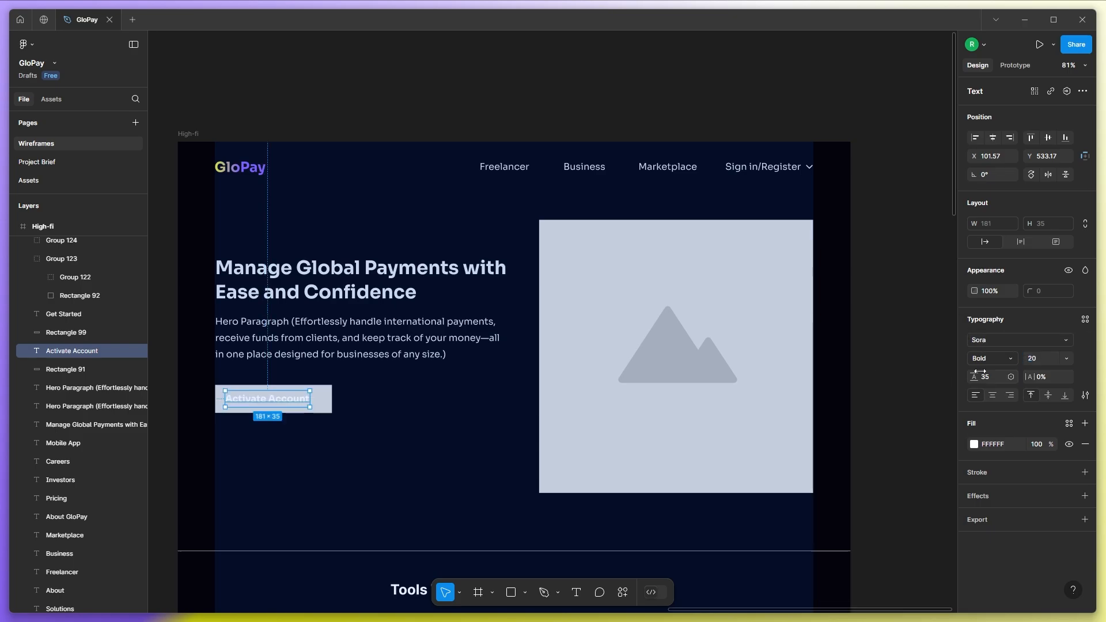
Change the Activate Account label's fill to the file's dark color 04030D.
left_click(973, 444)
left_click_drag(852, 438, 786, 501)
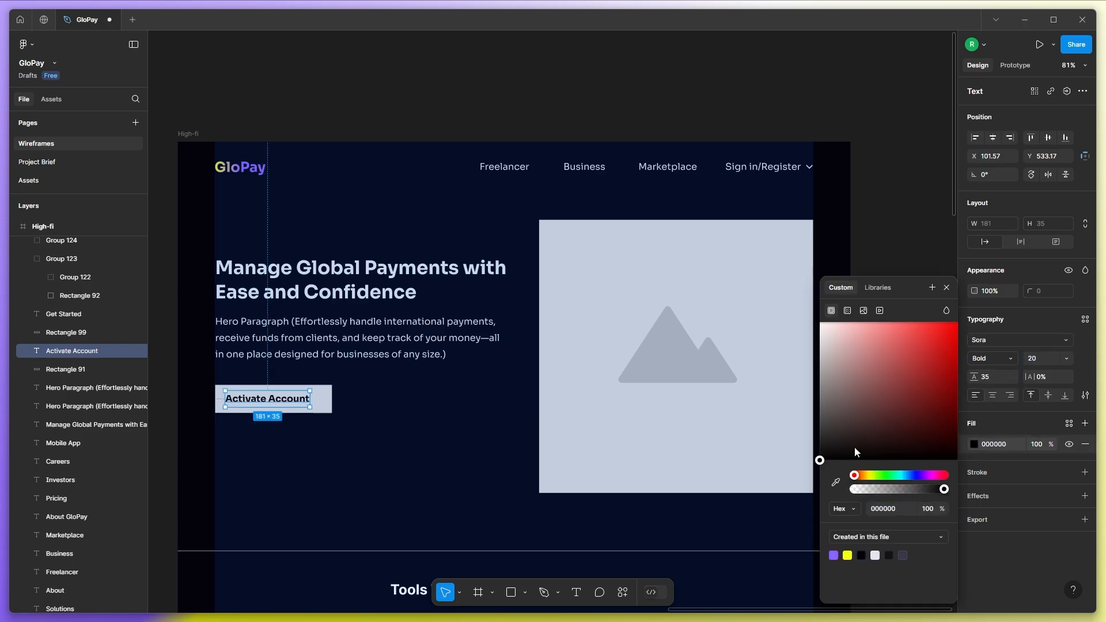
left_click(861, 554)
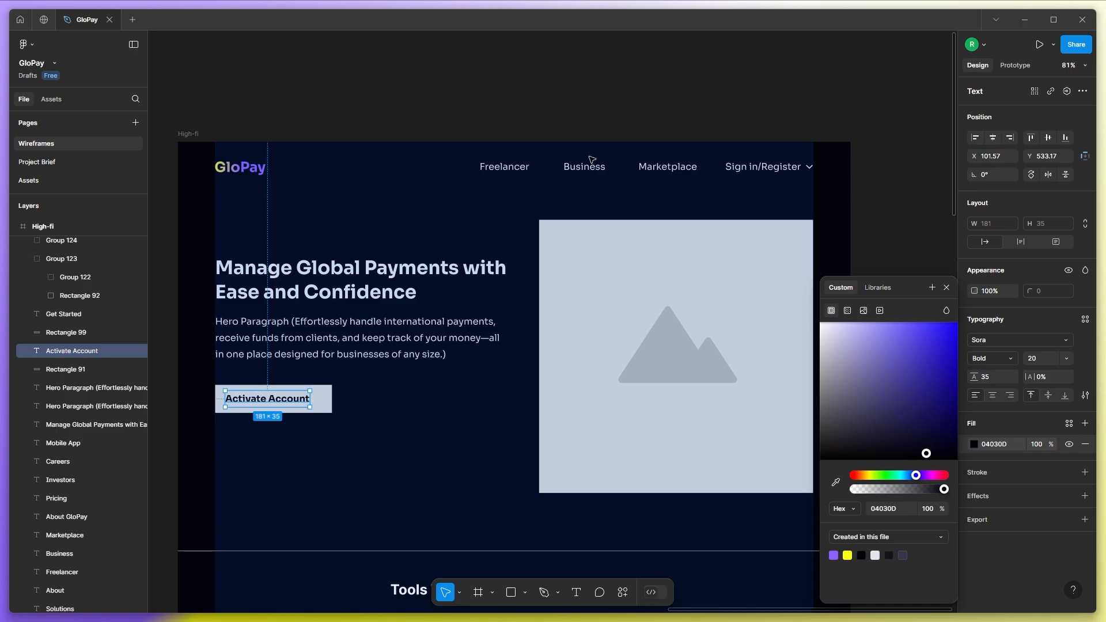
left_click(526, 67)
Center the Activate Account label horizontally on its button rectangle.
left_click(266, 399)
left_click(324, 399, "shift")
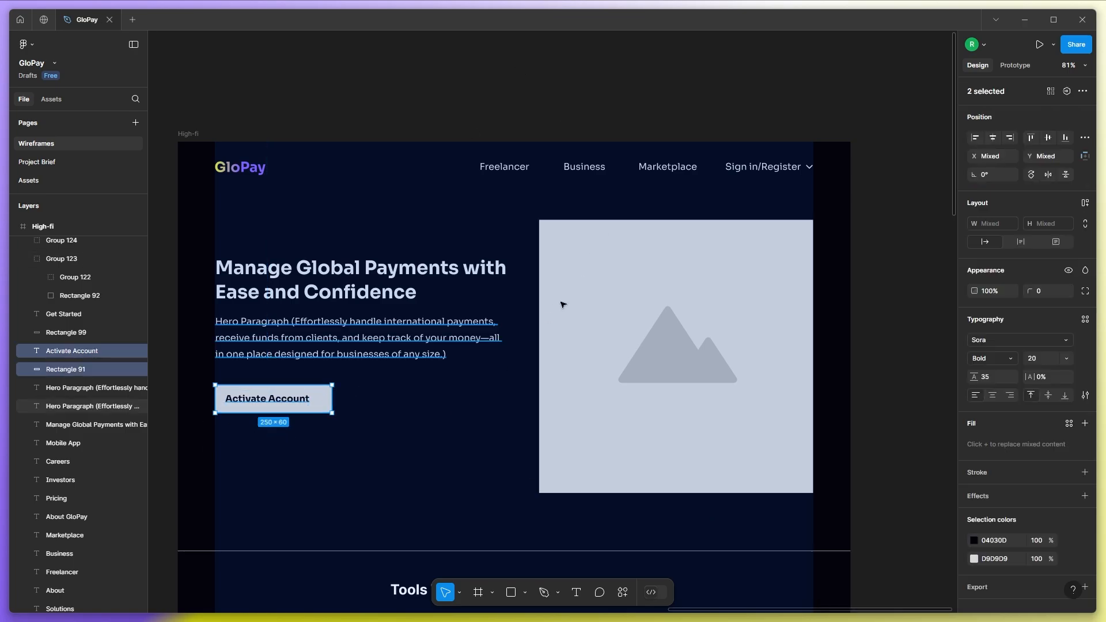
left_click(992, 137)
left_click(892, 187)
Round the Activate Account button rectangle with a corner radius of 20.
left_click(321, 401)
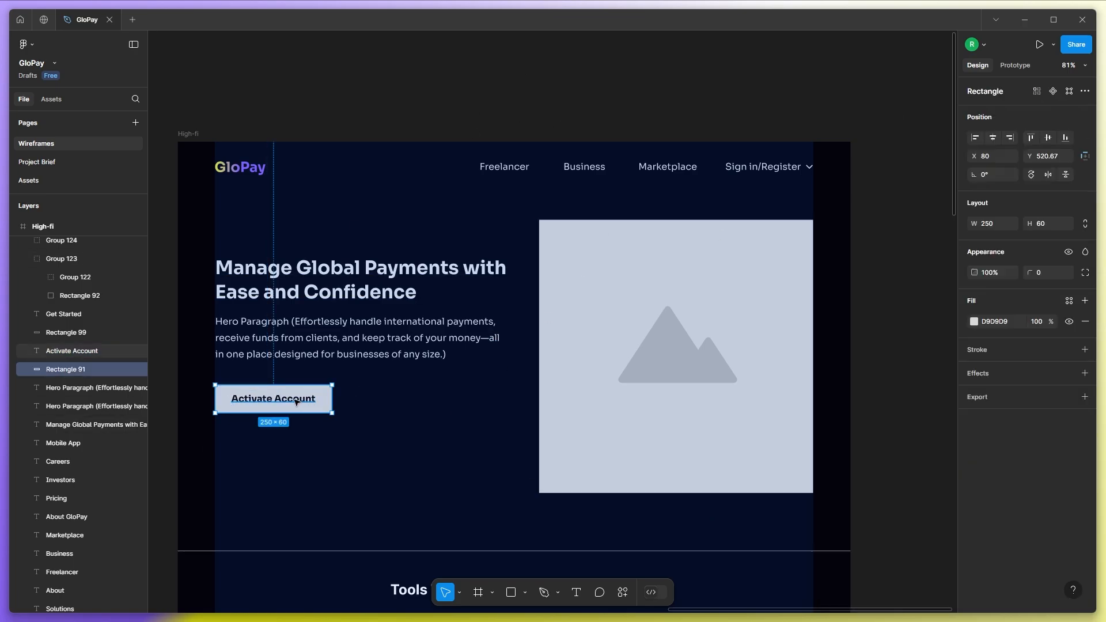
type("20")
key("Return")
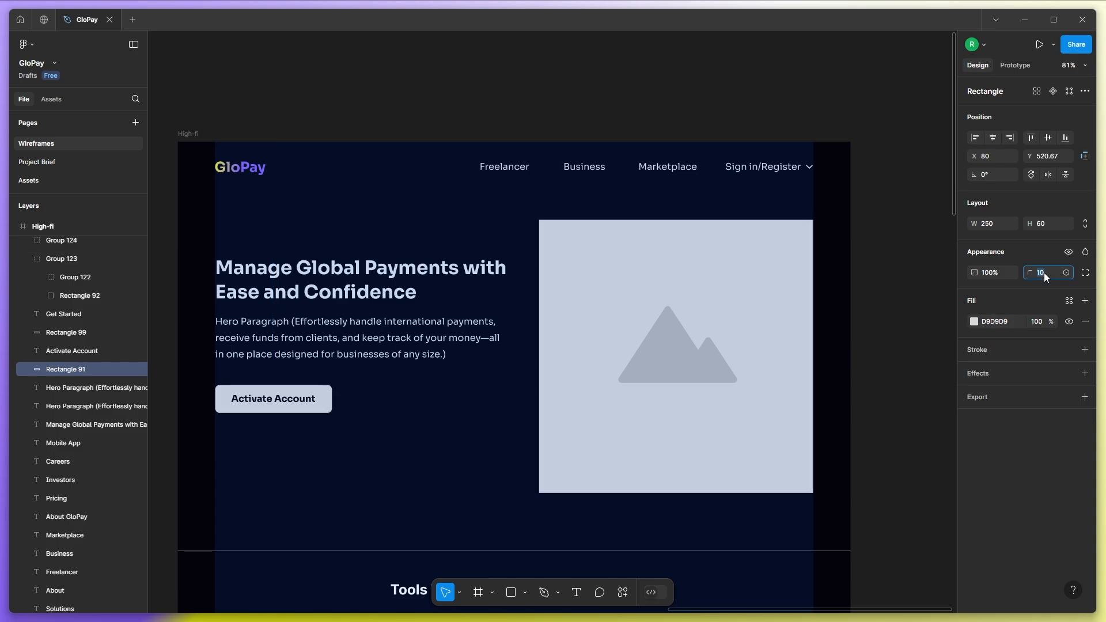
Fill the button with a linear gradient from FBFF15 to 8B61FF and pull the gradient's purple end inward from the button edge.
left_click(974, 321)
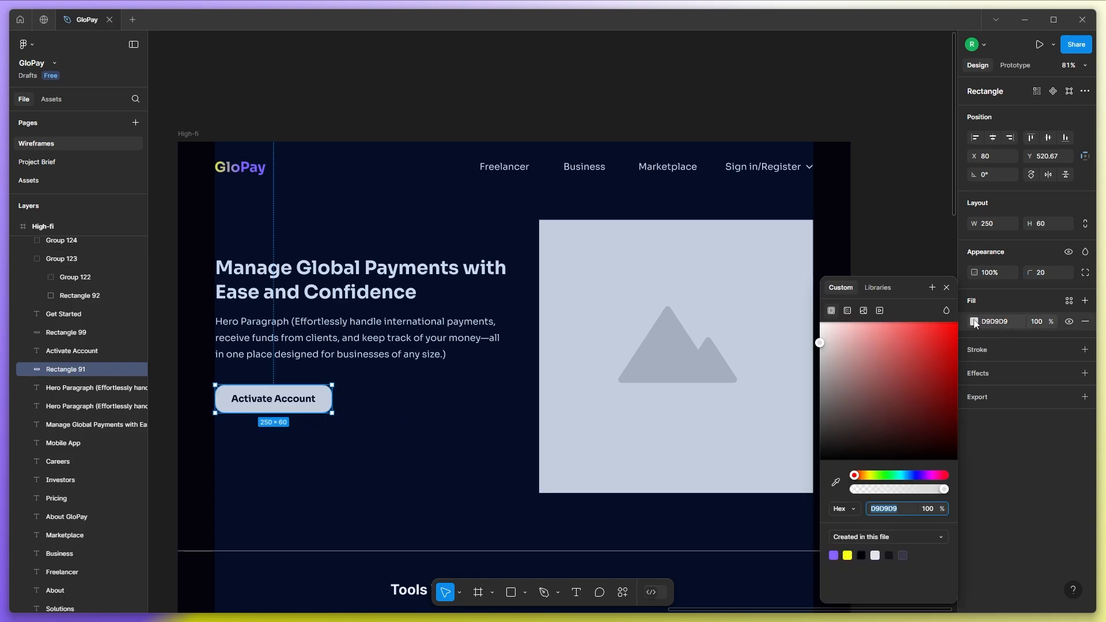
left_click(847, 309)
left_click(865, 420)
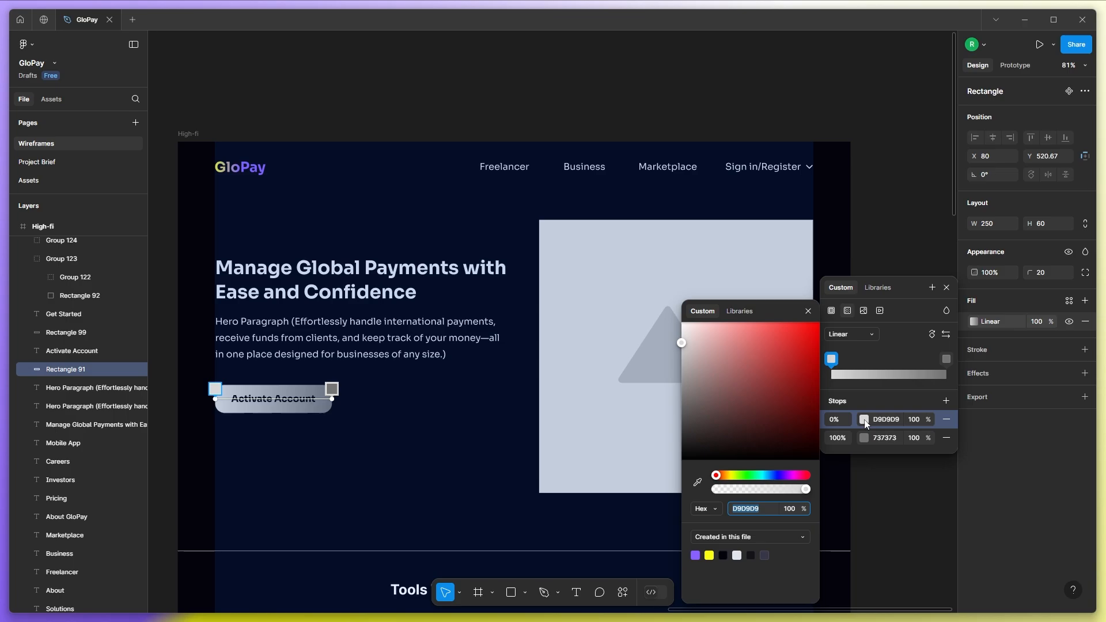
left_click(710, 556)
left_click(946, 360)
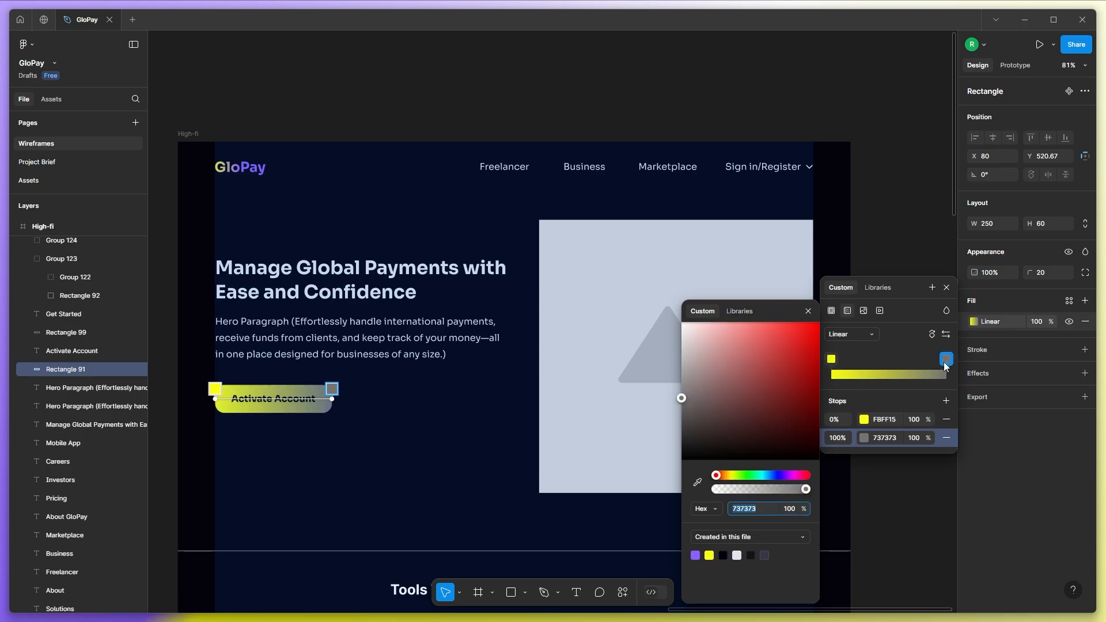
left_click(697, 555)
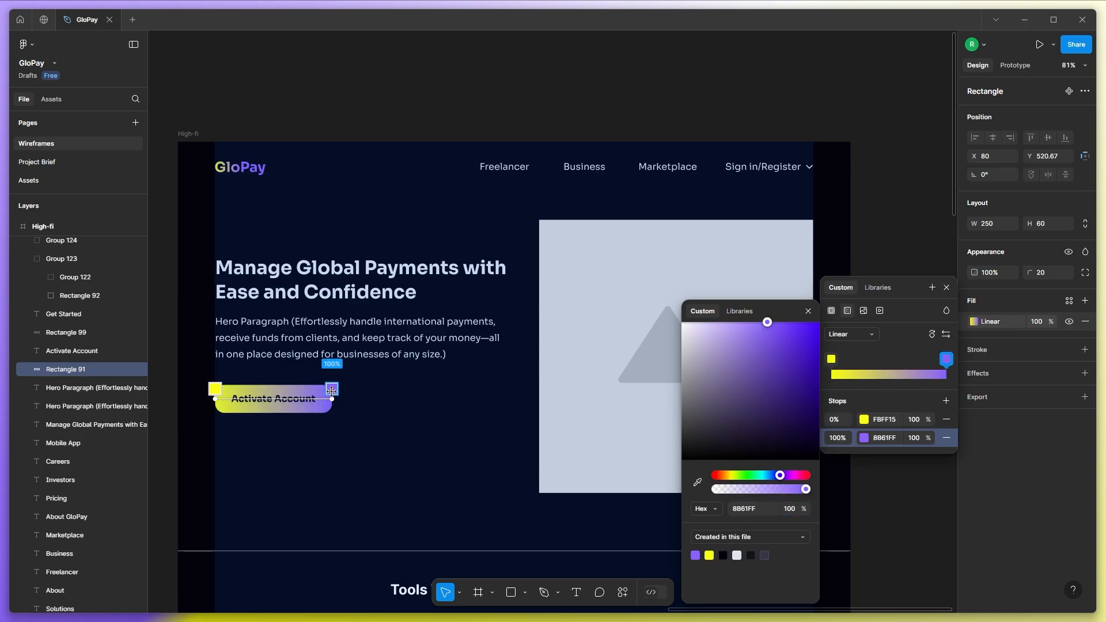
left_click_drag(332, 399, 308, 400)
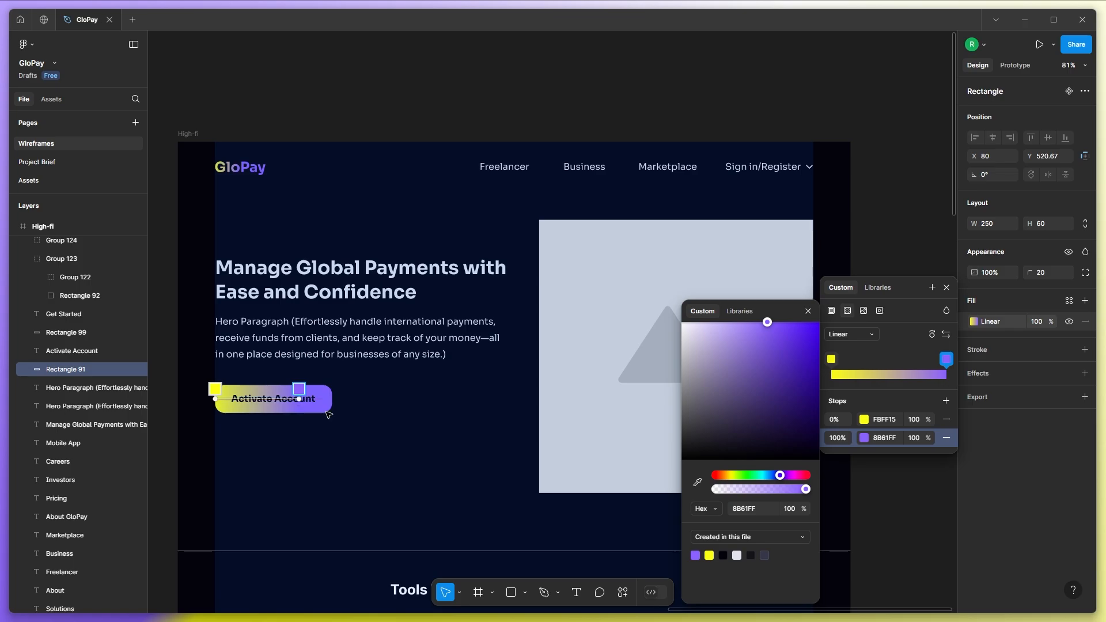
left_click(418, 88)
Hide the one-column layout grid of the High-fi frame.
scroll(438, 230, "down", 2)
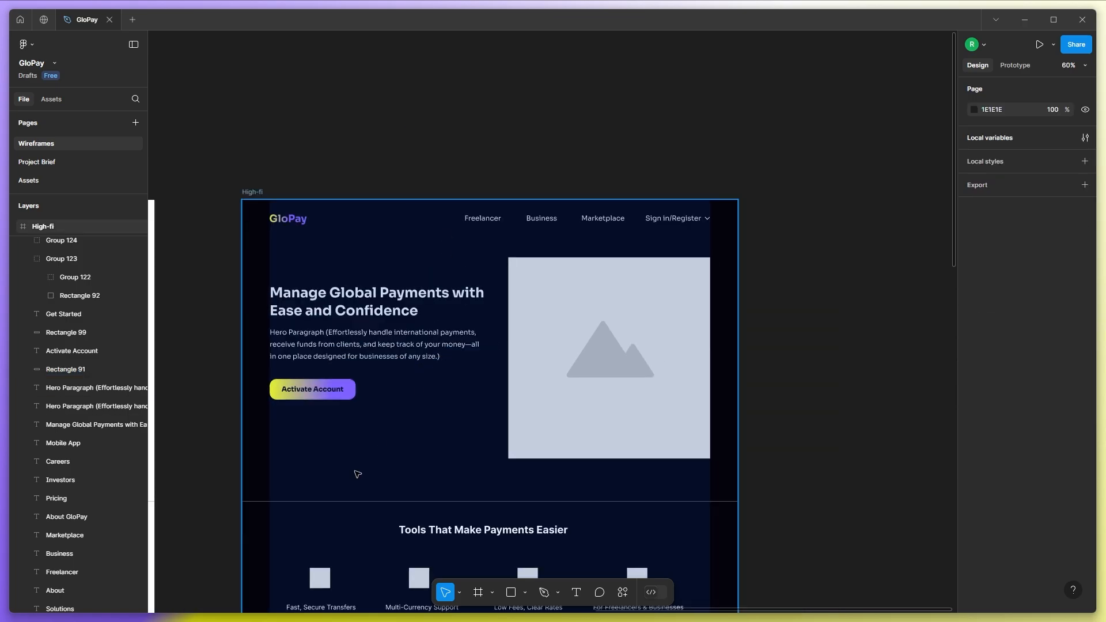
left_click(234, 151)
scroll(1003, 462, "down", 3)
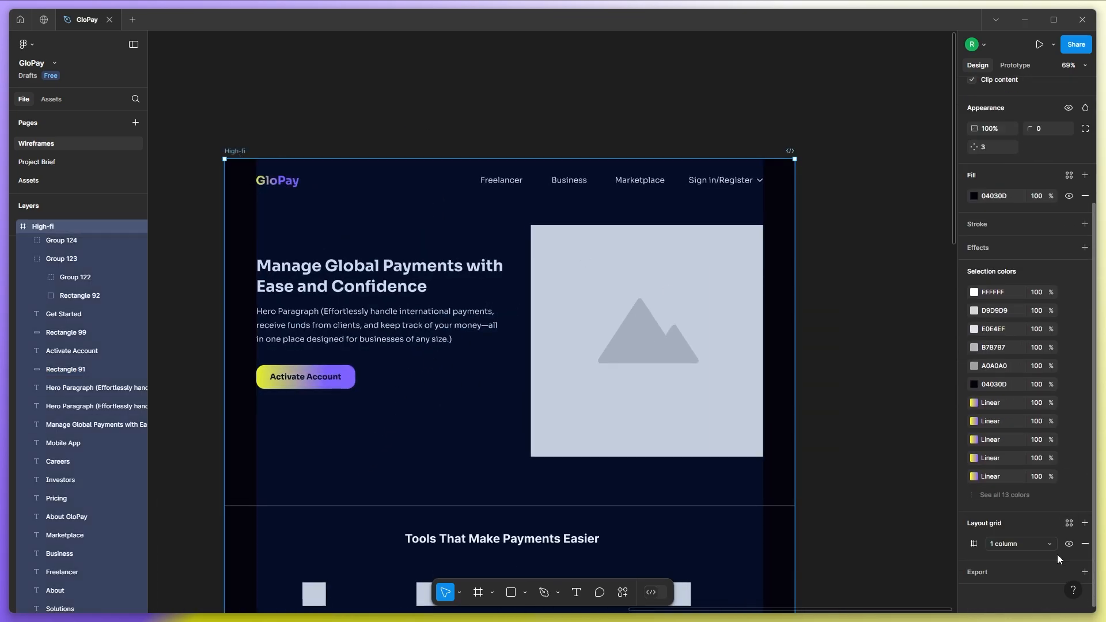
left_click(1067, 543)
left_click(864, 474)
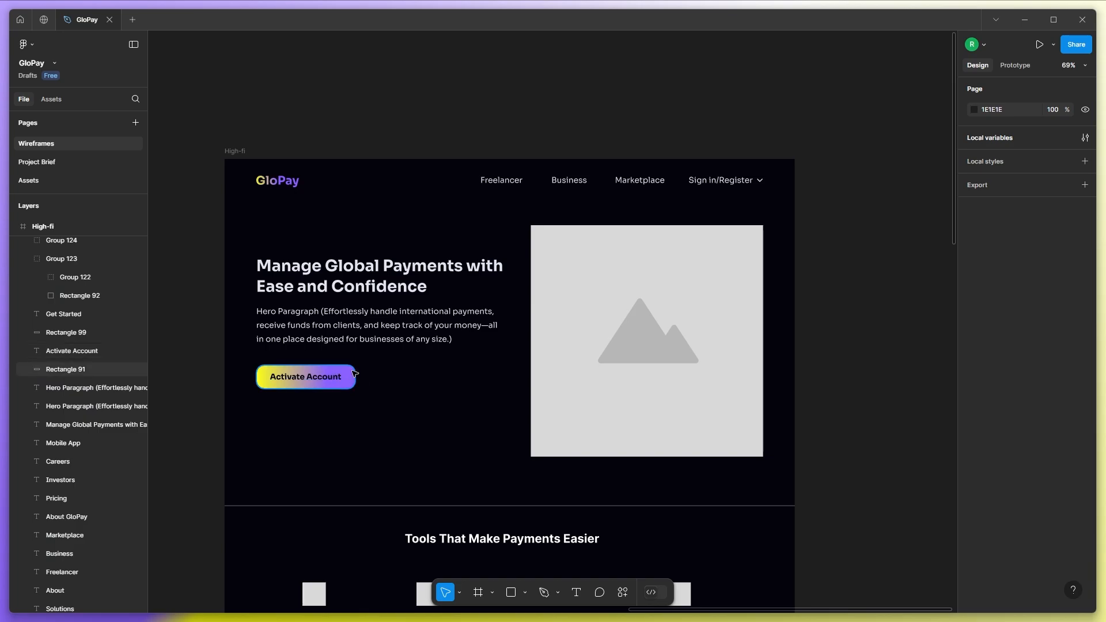
Group the Activate Account label with its button rectangle and shift the group slightly up toward the paragraph.
left_click(334, 380)
left_click(337, 386, "shift")
key("ctrl+g")
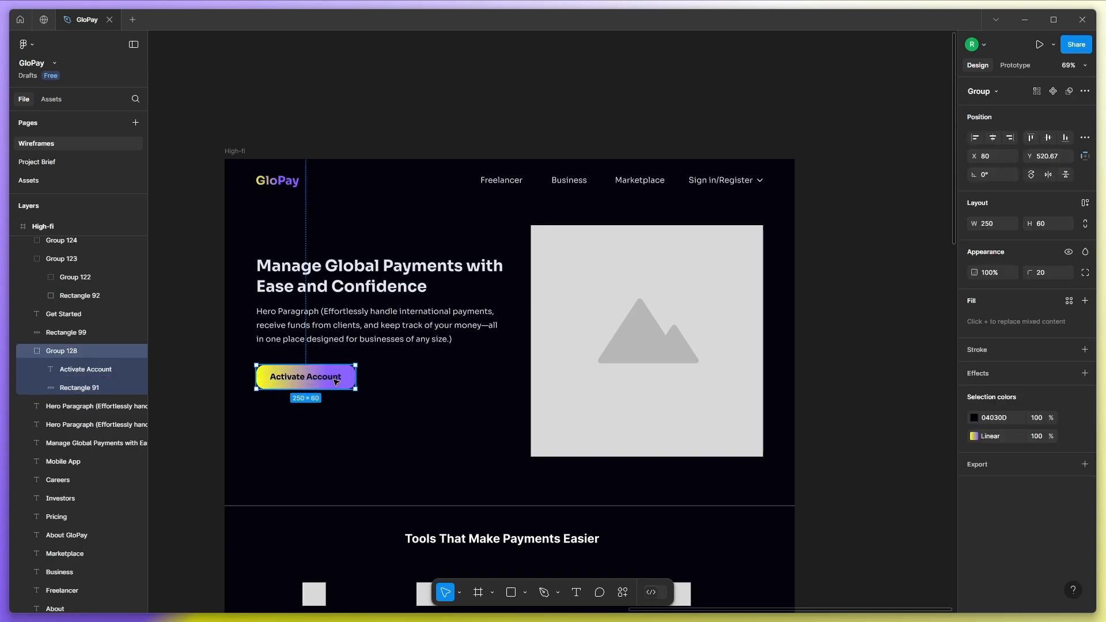
left_click_drag(332, 378, 332, 375)
Move the hero headline, paragraph and button together slightly down beside the image placeholder.
left_click(340, 337, "shift")
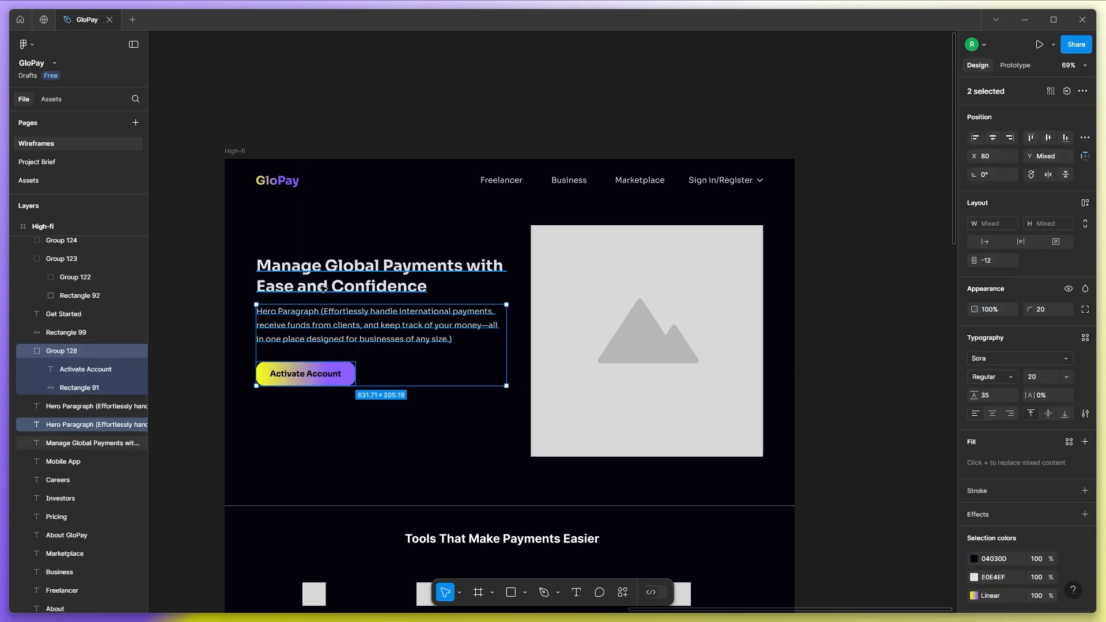
left_click(318, 280, "shift")
left_click_drag(318, 280, 321, 294)
left_click(182, 343)
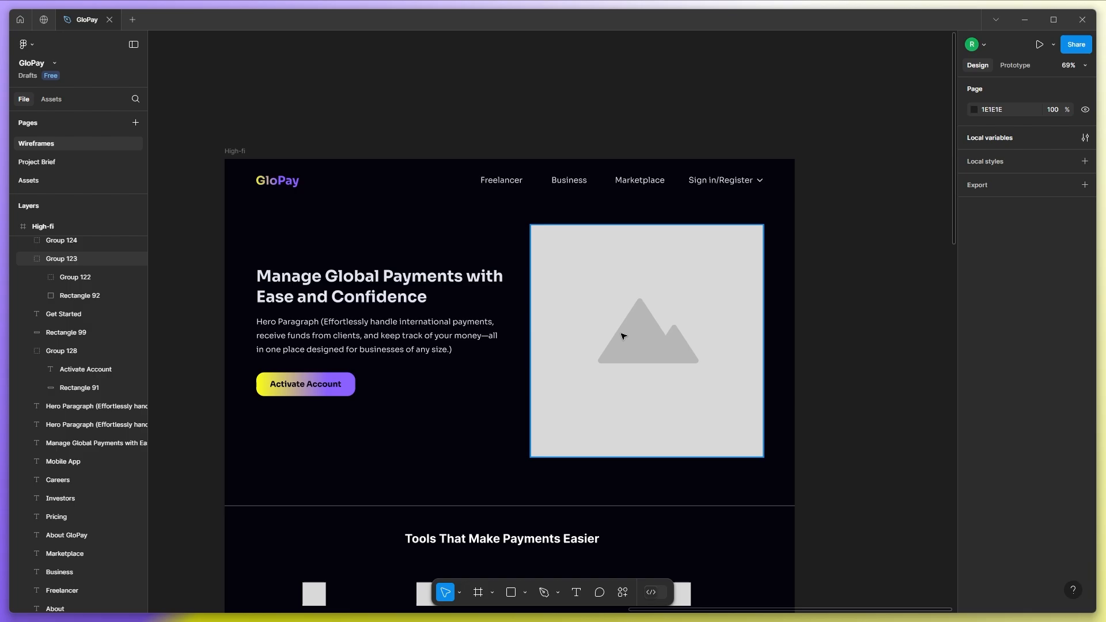
Open the Assets page and examine the isometric payment illustration up close.
left_click(57, 179)
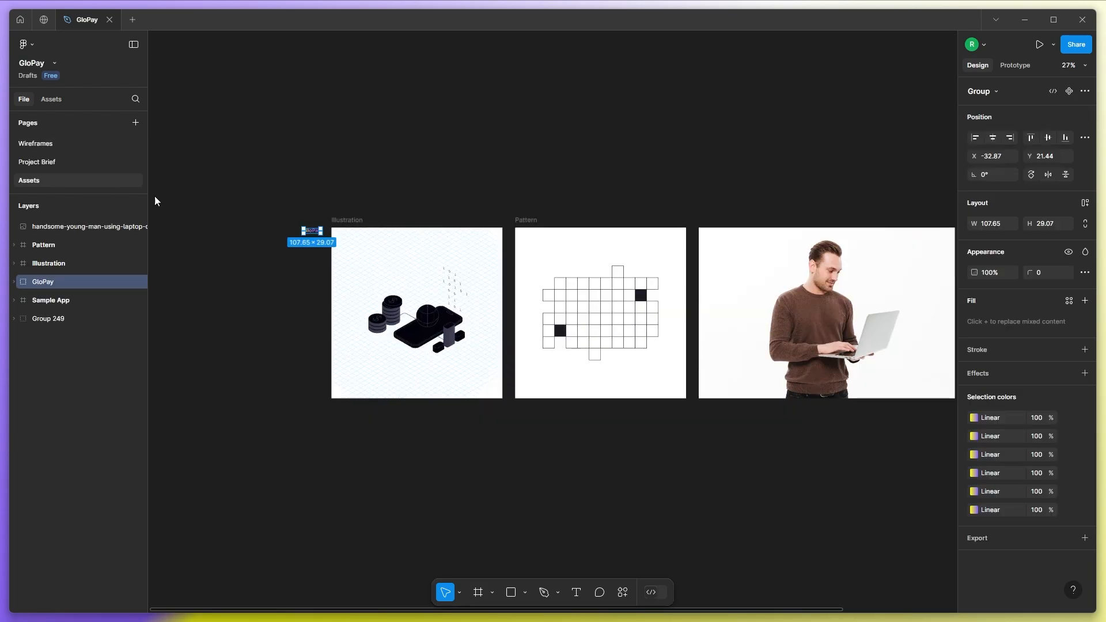
scroll(401, 328, "up", 5)
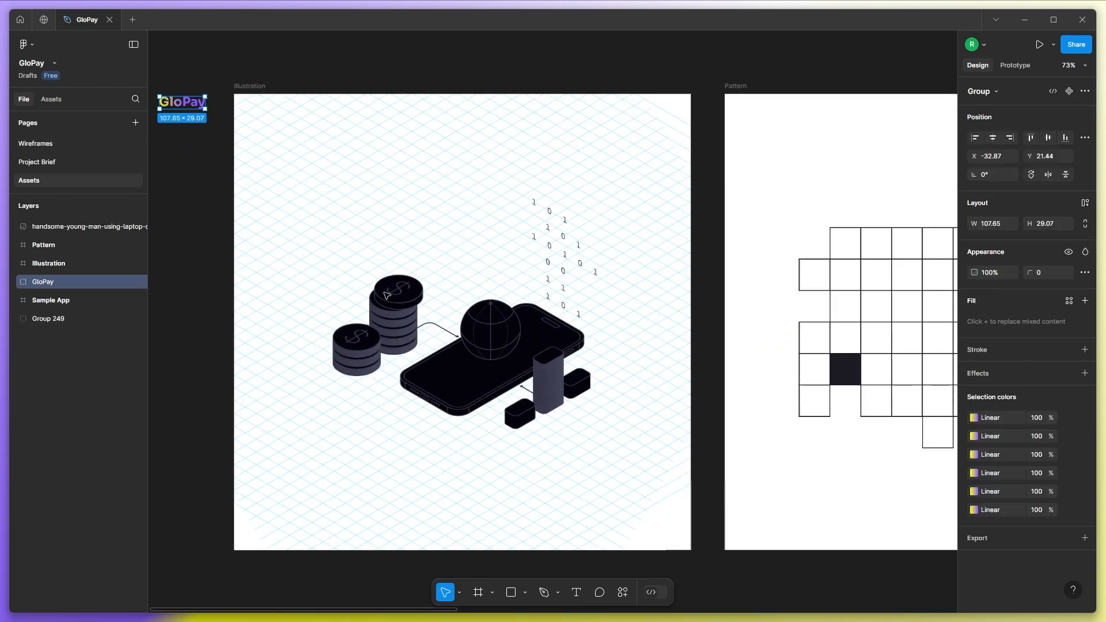
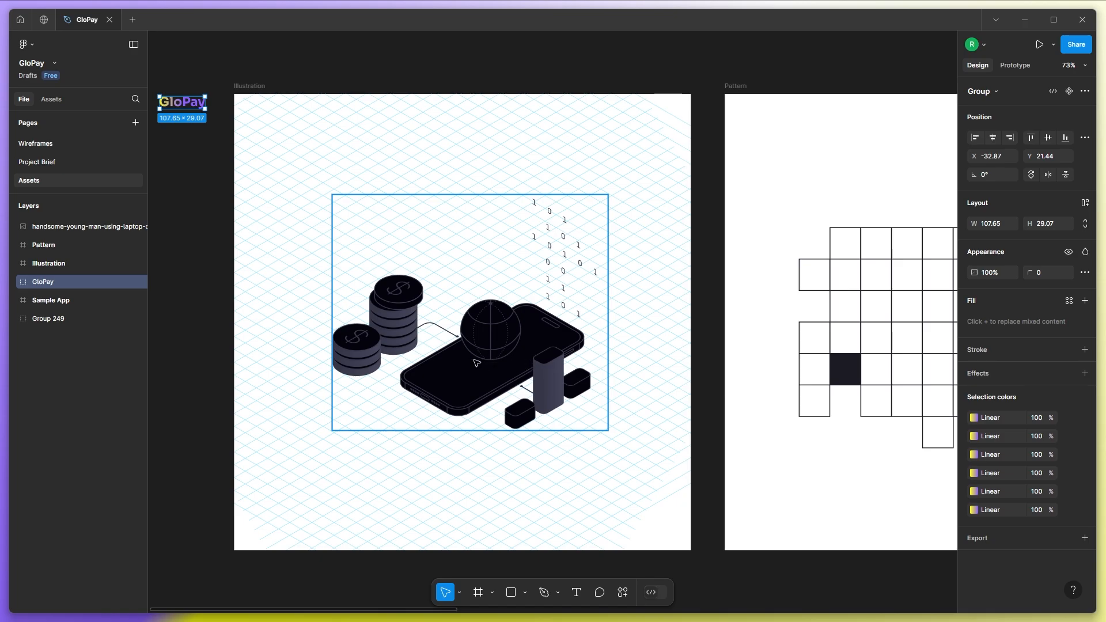
scroll(427, 439, "down", 4)
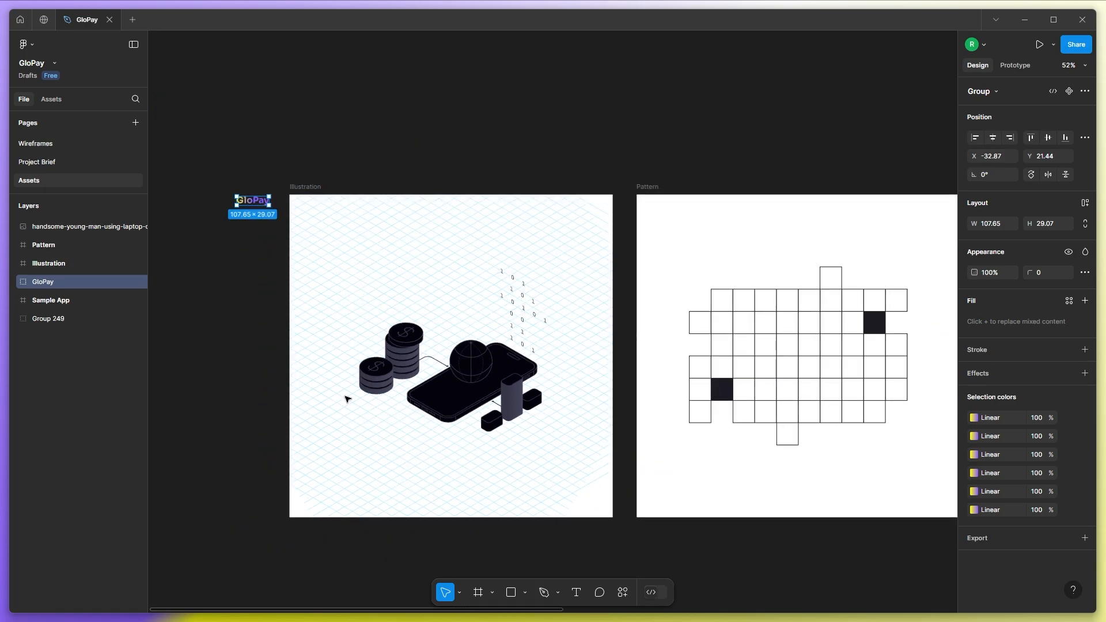
scroll(380, 385, "down", 3)
scroll(434, 373, "up", 2)
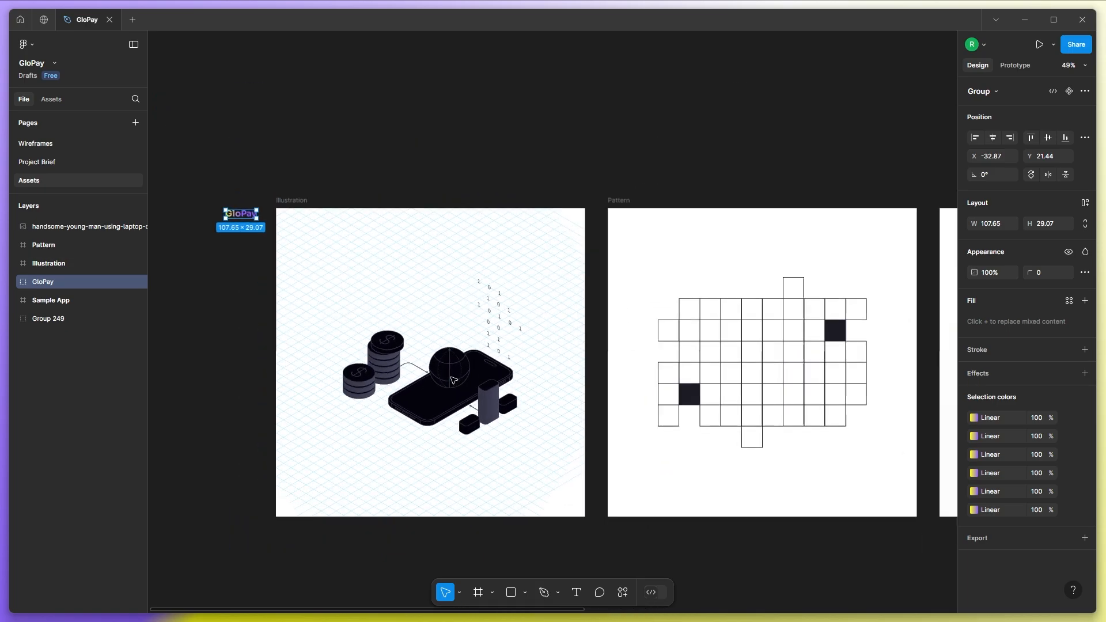
Draw a square of about 129 × 129 in the Pattern frame's empty upper corner and give it a stroke of weight 2.
left_click(511, 592)
left_click_drag(642, 224, 651, 248)
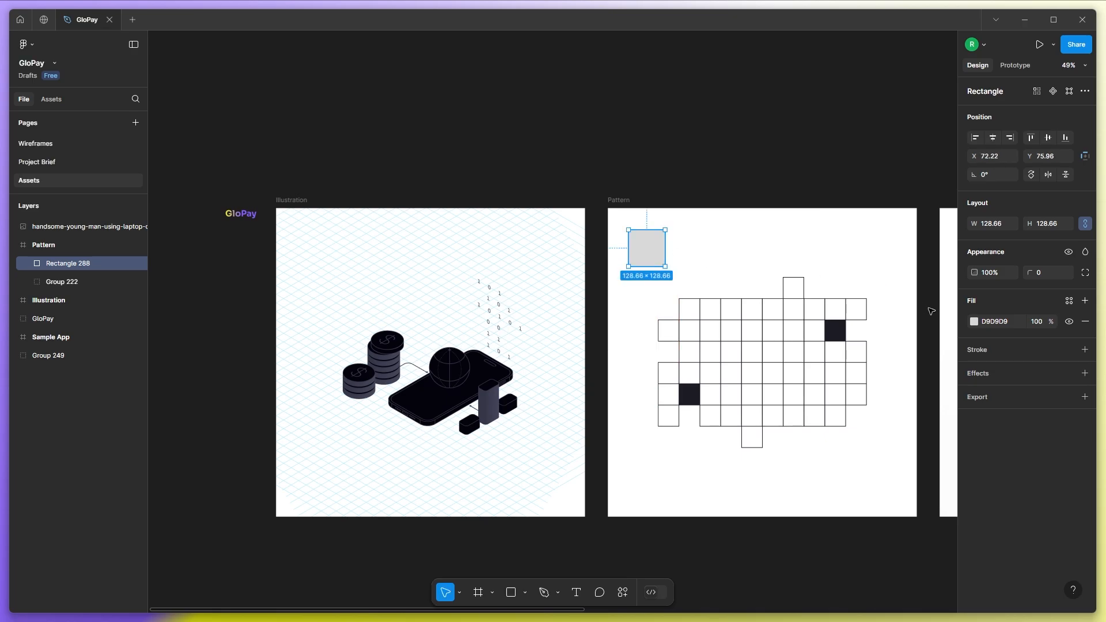
left_click(1085, 349)
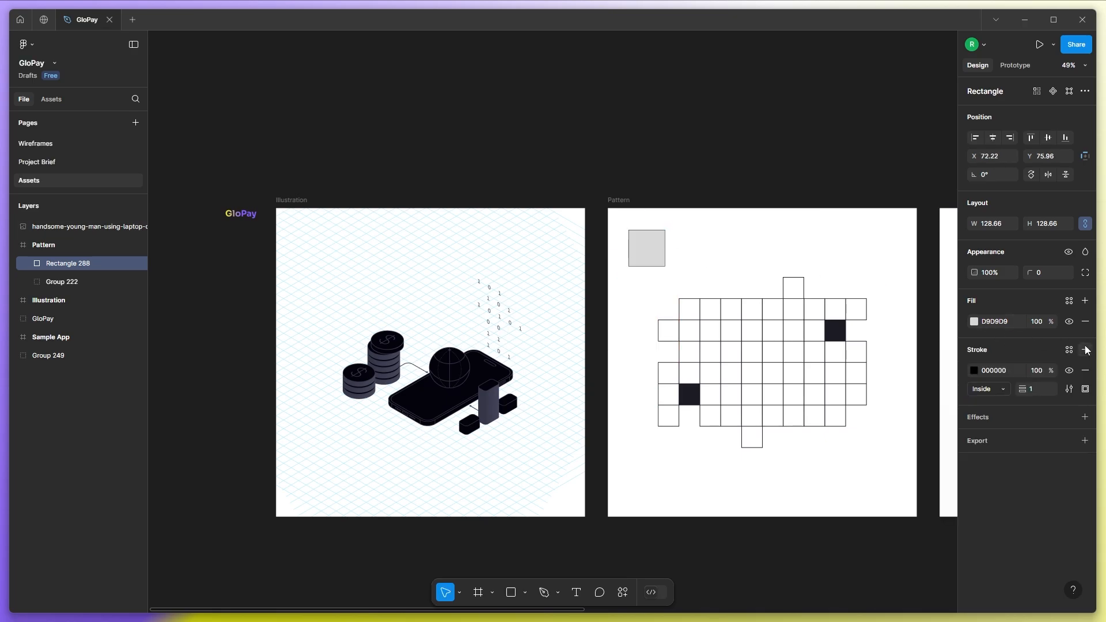
left_click(1037, 390)
type("2")
key("Return")
left_click(708, 244)
Run the Fast Isometric plugin on the new square in the Pattern frame.
scroll(681, 249, "up", 3)
left_click(647, 260)
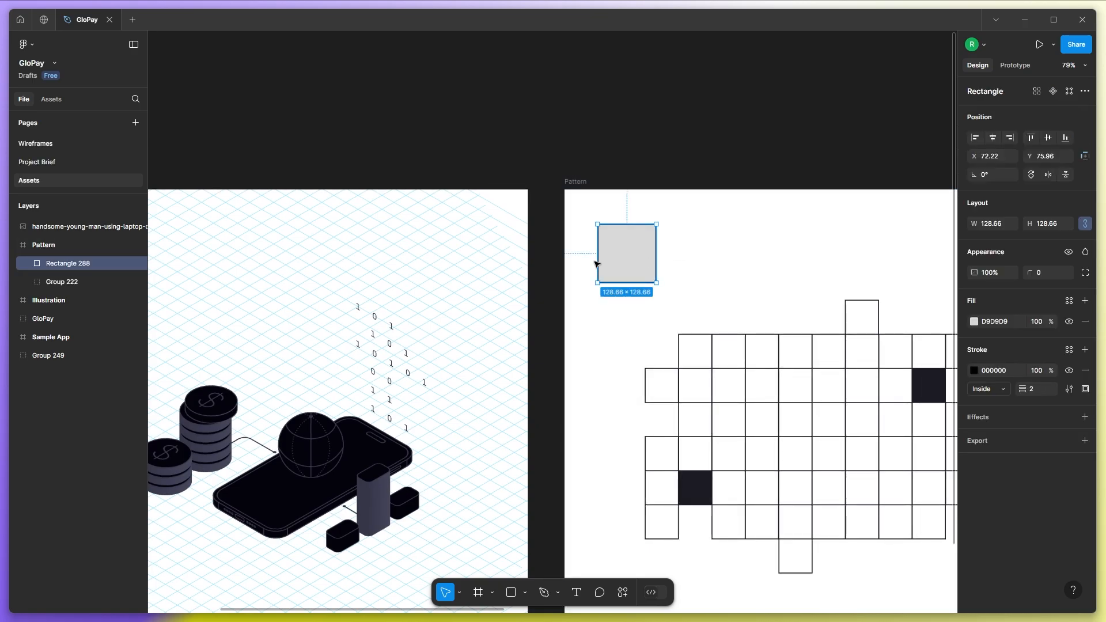
left_click(623, 593)
left_click(514, 405)
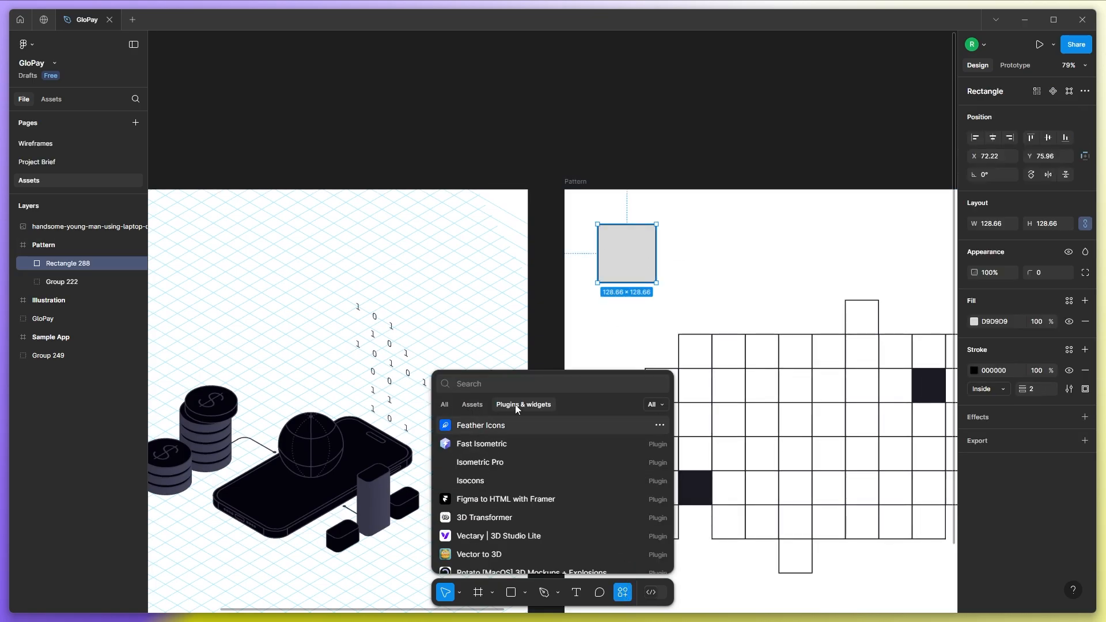
left_click(501, 441)
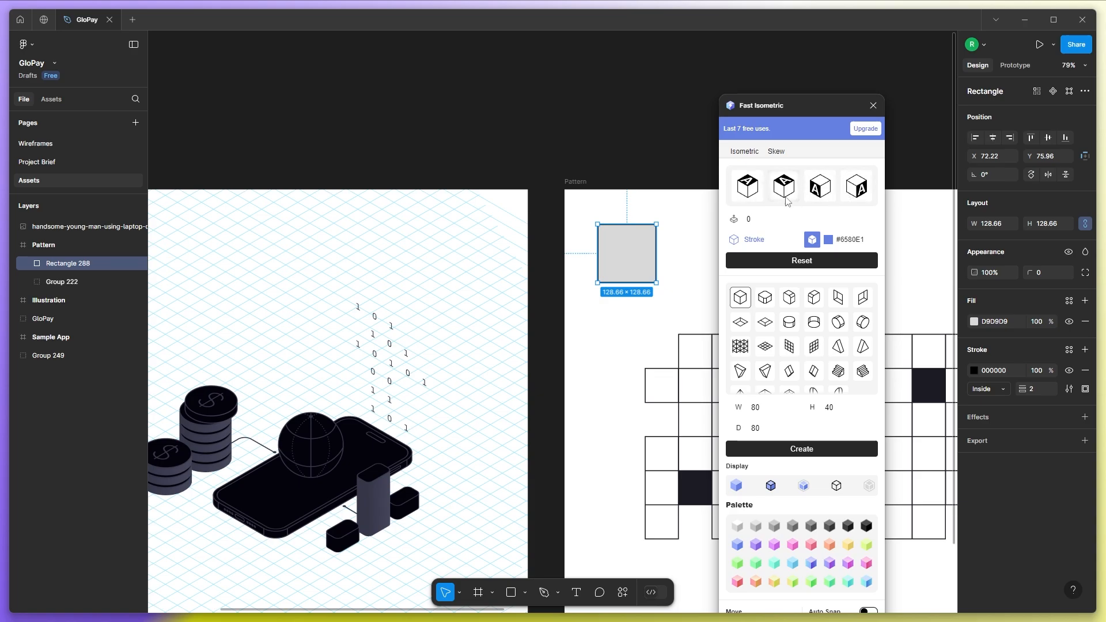
Try the plugin's side and top isometric projections on the square, leave the first top projection applied, and reposition the shape.
left_click(817, 195)
left_click(857, 195)
left_click(775, 194)
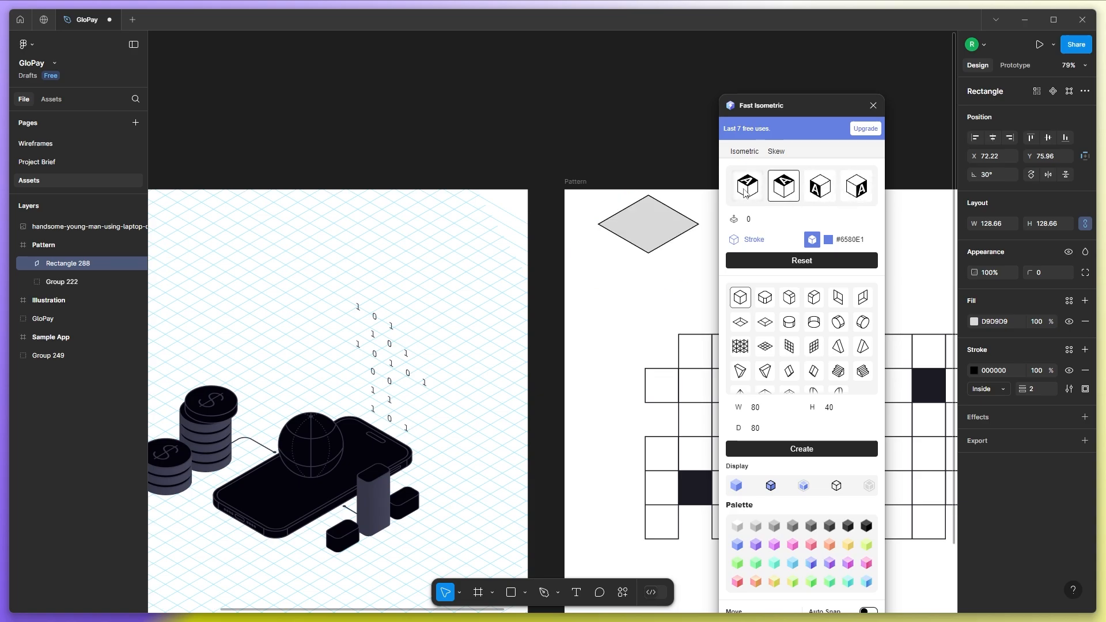
left_click(743, 192)
left_click_drag(615, 257, 649, 258)
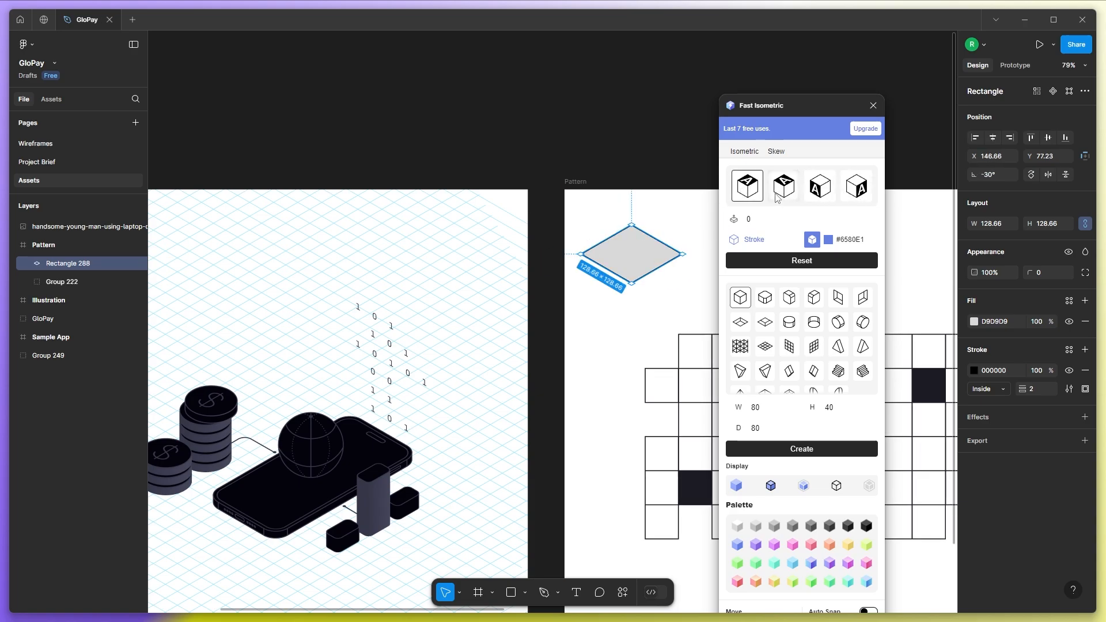
Close Fast Isometric and reposition the isometric shape in the Pattern frame's upper corner, comparing it with the payment illustration.
left_click(873, 106)
left_click_drag(637, 256, 648, 251)
scroll(373, 401, "down", 4)
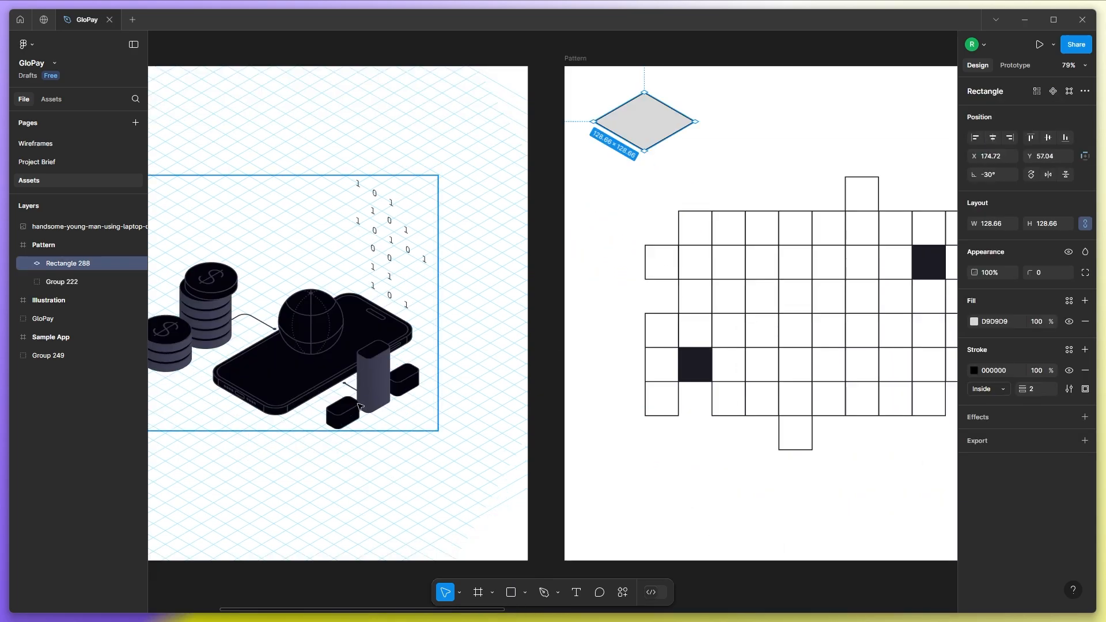
scroll(355, 418, "up", 5)
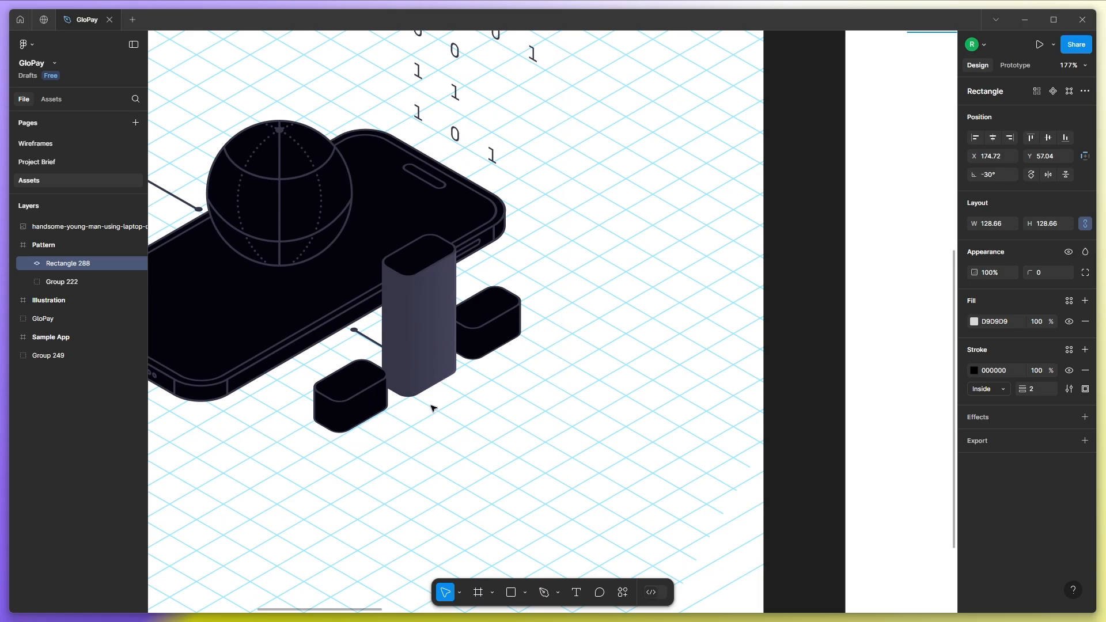
scroll(432, 407, "down", 5)
scroll(537, 321, "up", 1)
scroll(561, 320, "up", 2)
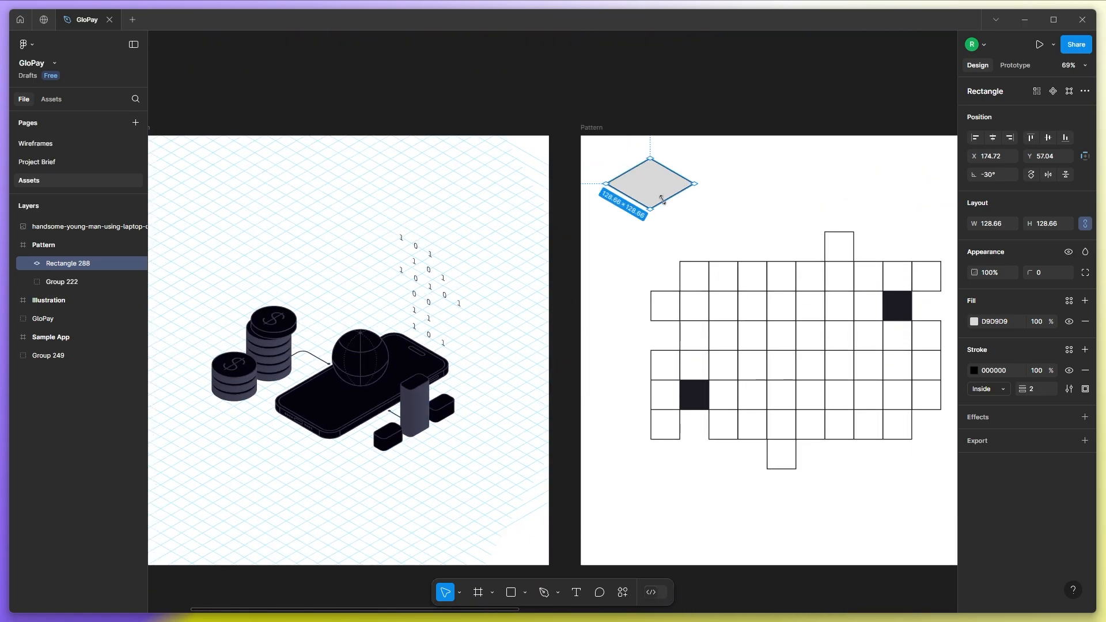
scroll(671, 184, "up", 2)
left_click_drag(641, 192, 628, 201)
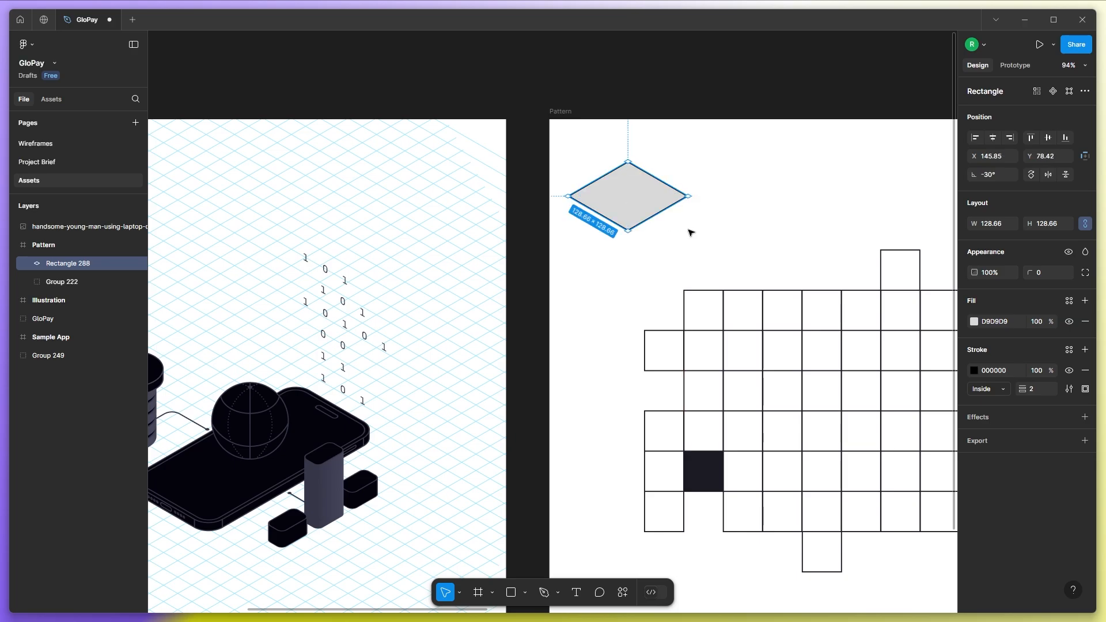
Run the oblique plugin on the isometric shape and project it with the plugin's default settings.
left_click(623, 591)
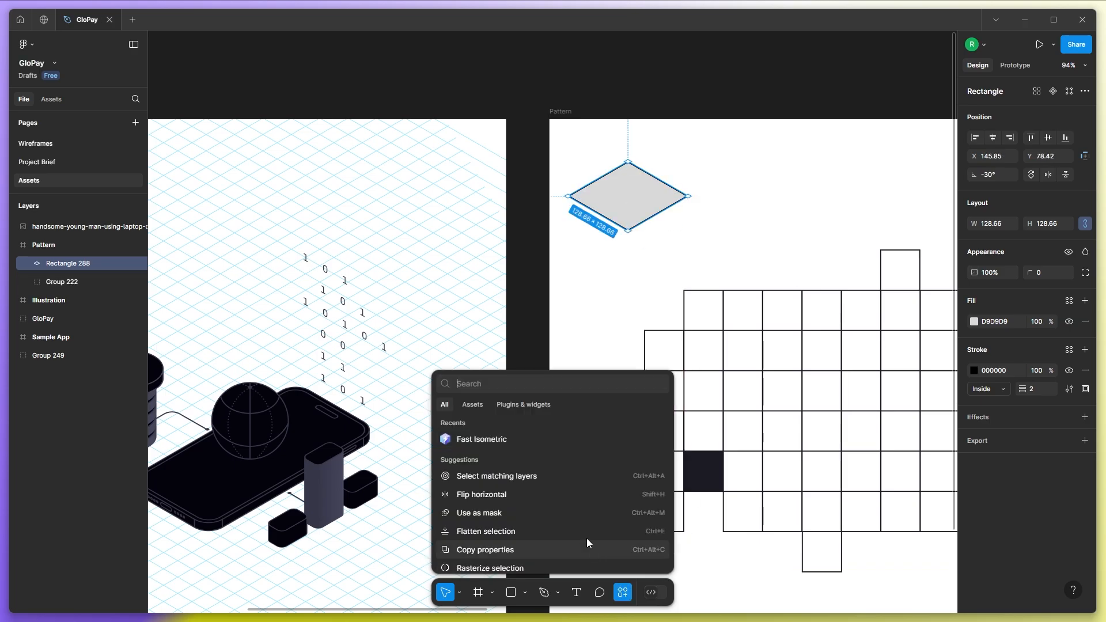
left_click(521, 404)
scroll(489, 519, "down", 5)
left_click(480, 506)
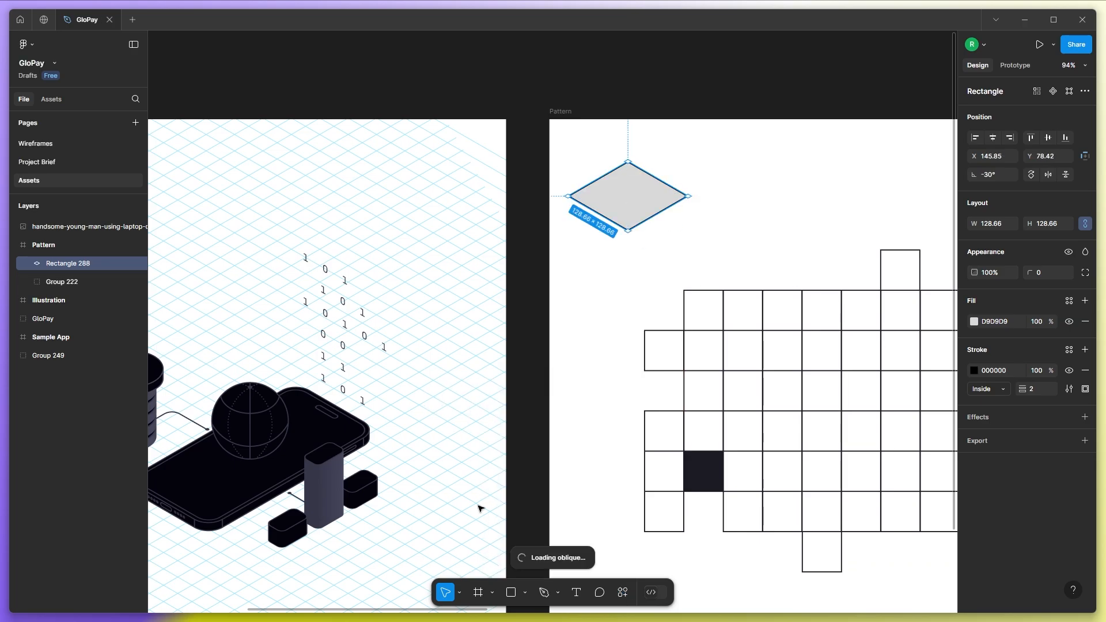
left_click_drag(255, 291, 408, 251)
left_click(376, 413)
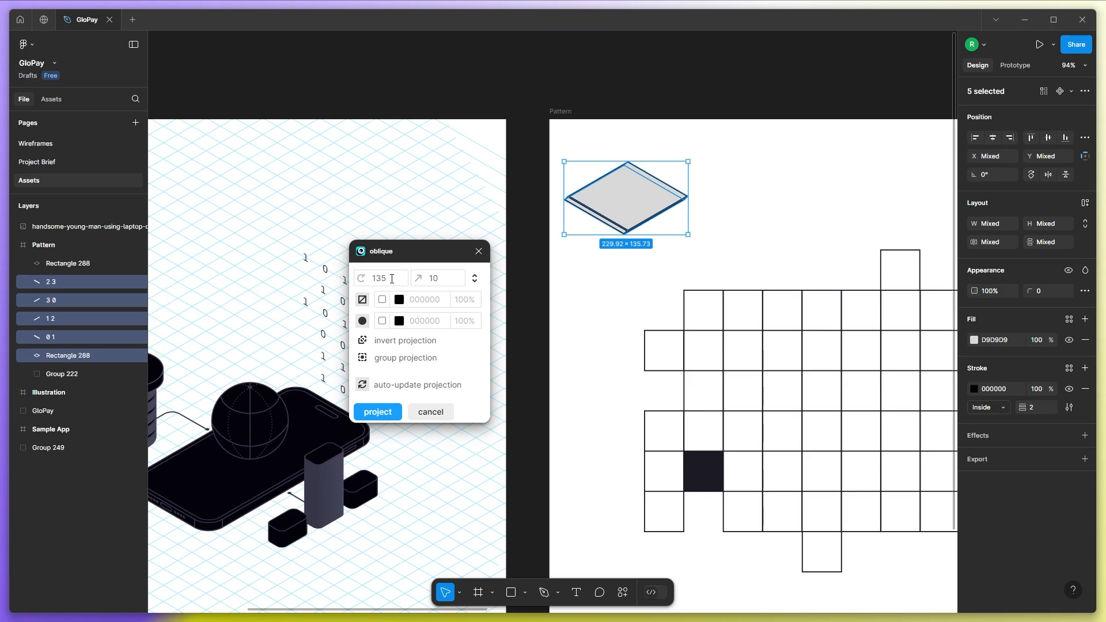
Set the oblique projection's angle to 90 and its length to 100 to form a cube, then close the plugin.
double_click(392, 278)
type("90")
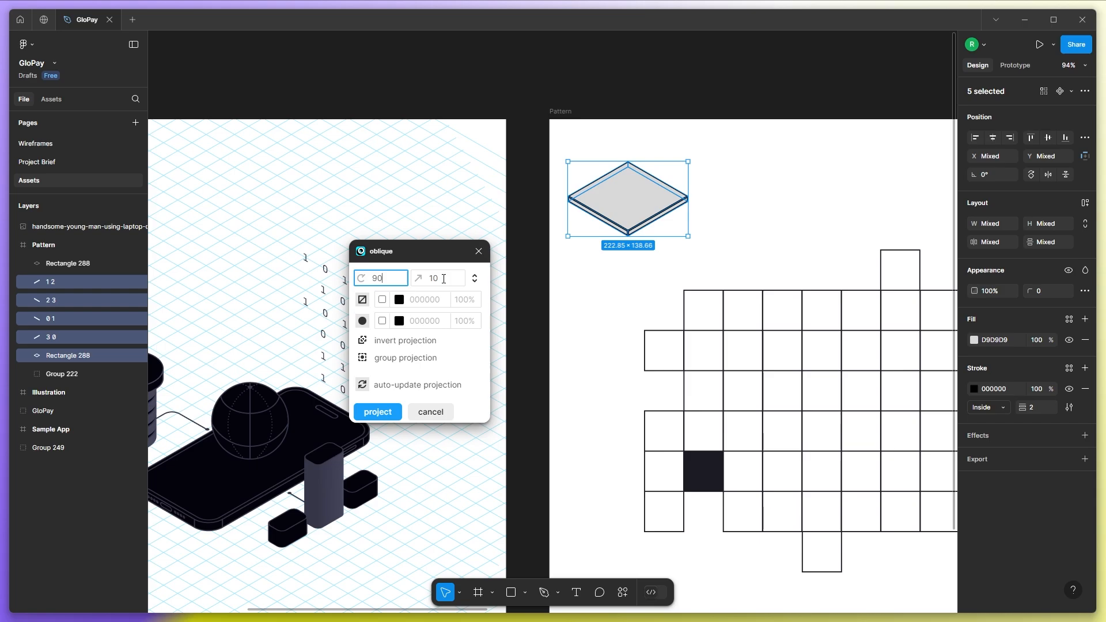
double_click(443, 278)
type("100")
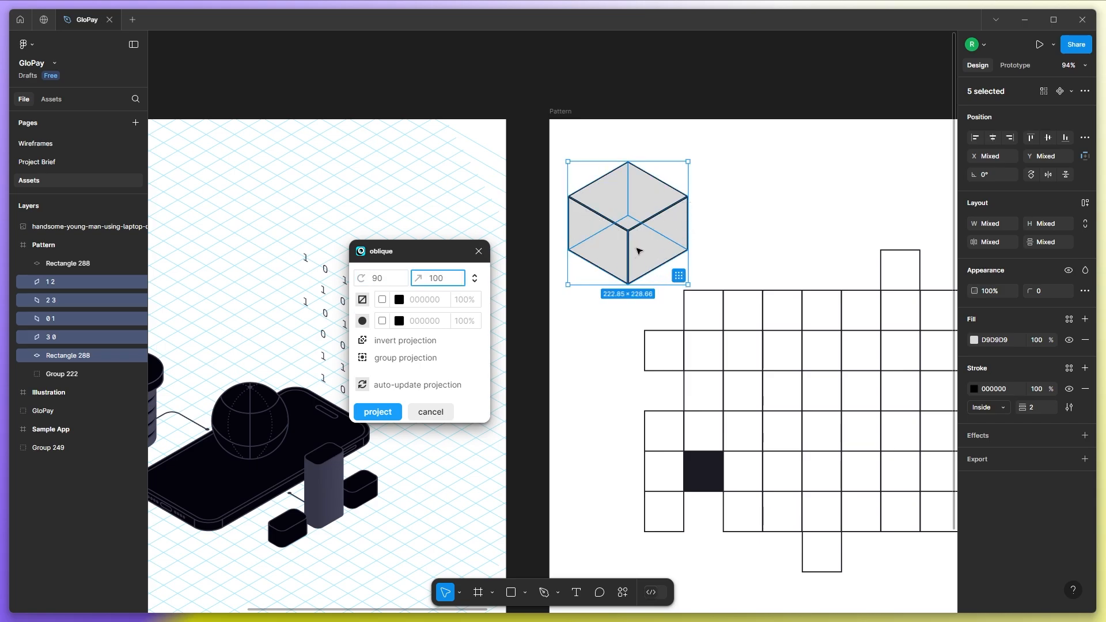
left_click(478, 251)
Delete all parts of the projected cube from the Pattern frame.
left_click(527, 246)
scroll(521, 271, "down", 3)
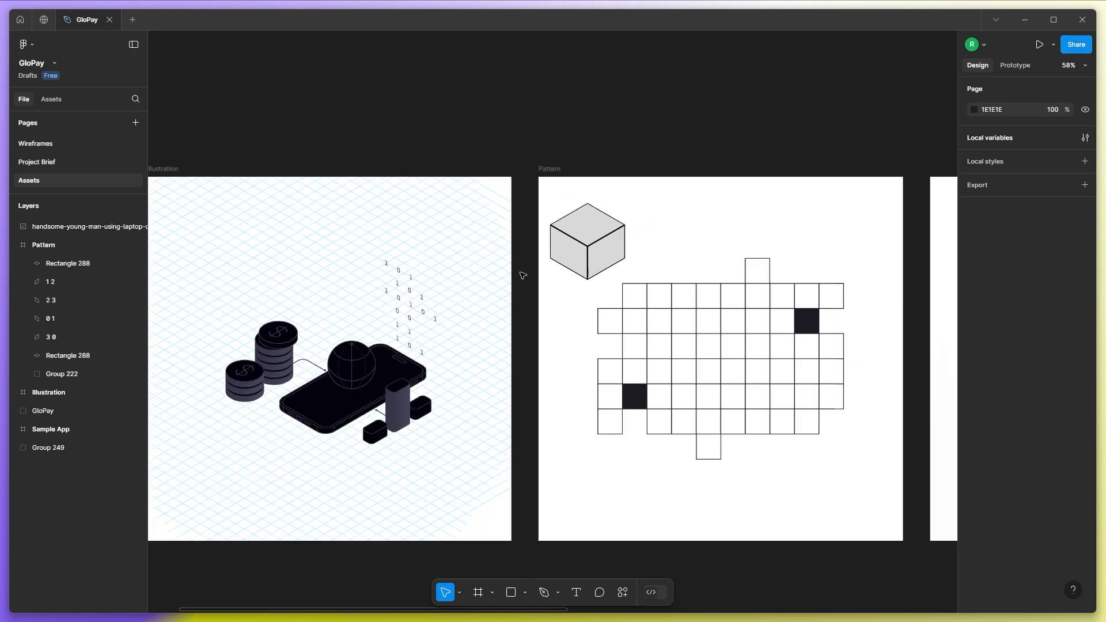
left_click_drag(659, 195, 565, 251)
key("Delete")
scroll(305, 362, "up", 5)
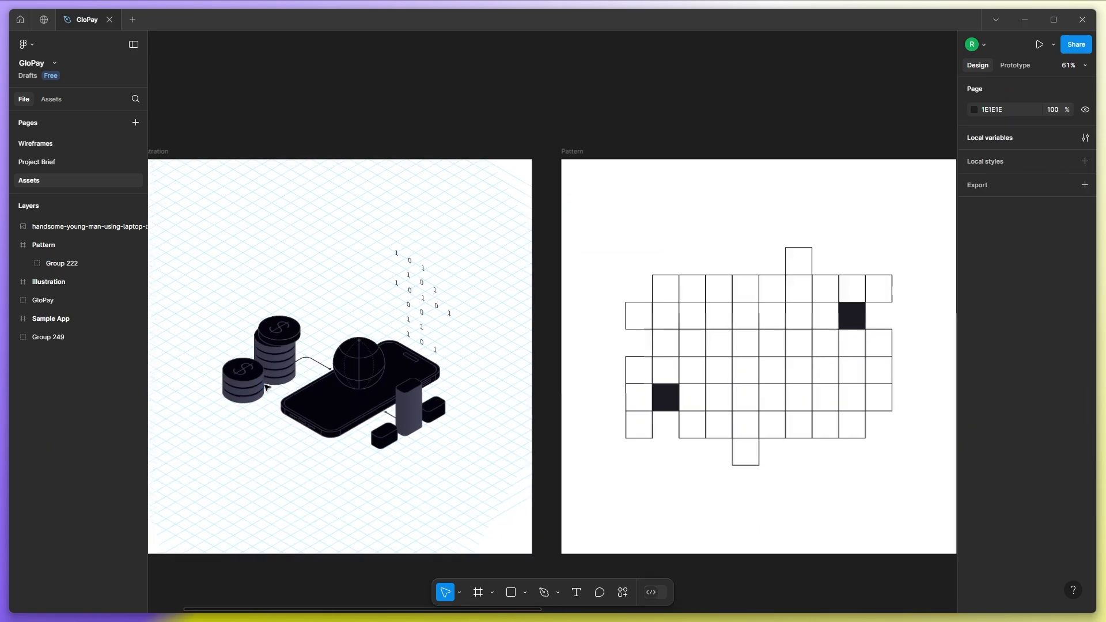
Place a duplicate of the blank phone mockup in the empty canvas area above the Pattern frame.
scroll(478, 403, "down", 5)
scroll(496, 374, "right", 3)
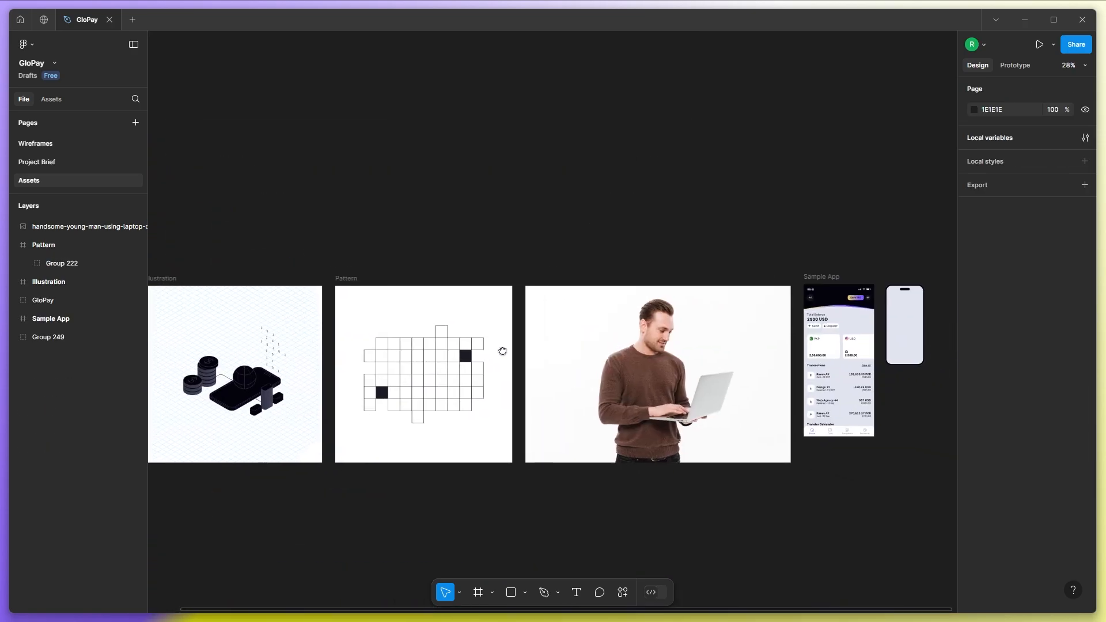
left_click_drag(907, 322, 382, 217)
scroll(377, 213, "up", 5)
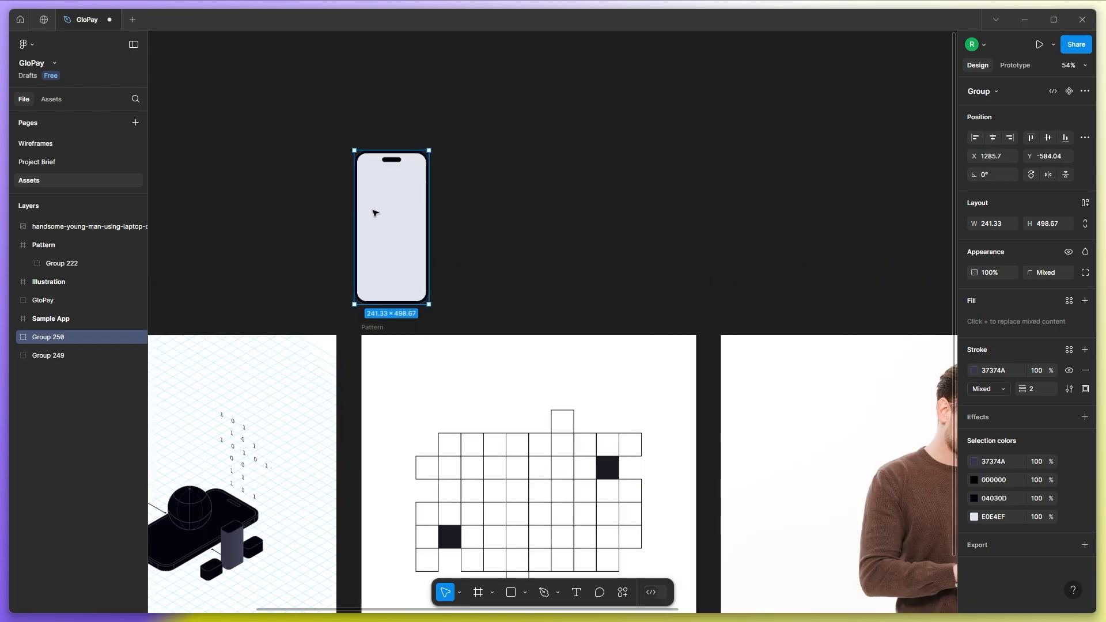
Run Fast Isometric on the phone copy, try the second top projection and leave the first one applied.
left_click(622, 592)
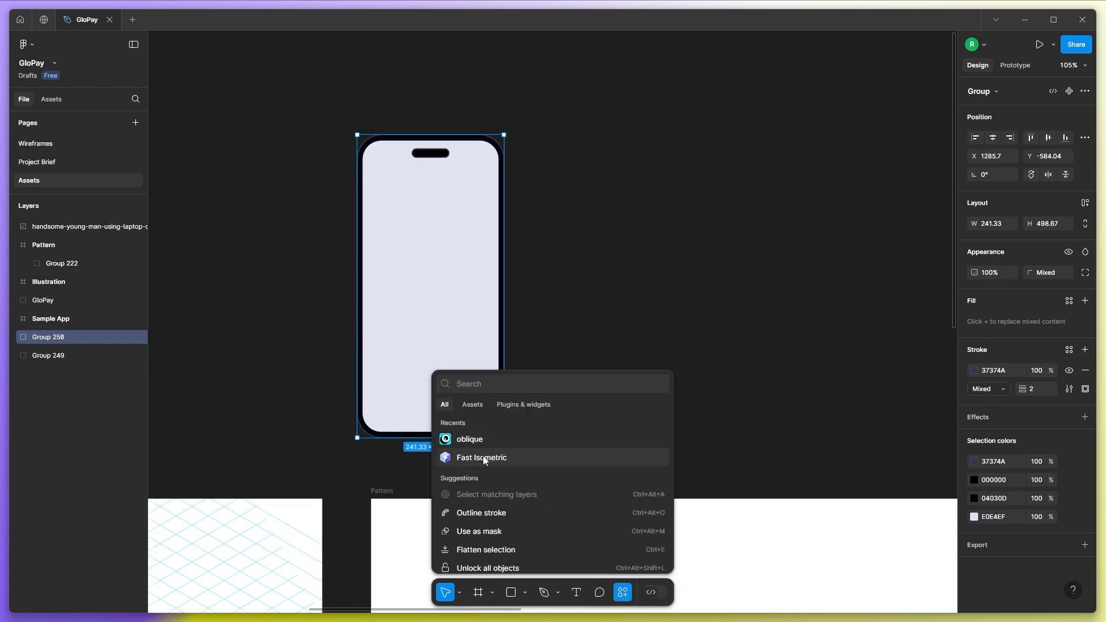
left_click(483, 457)
left_click(781, 188)
left_click(739, 187)
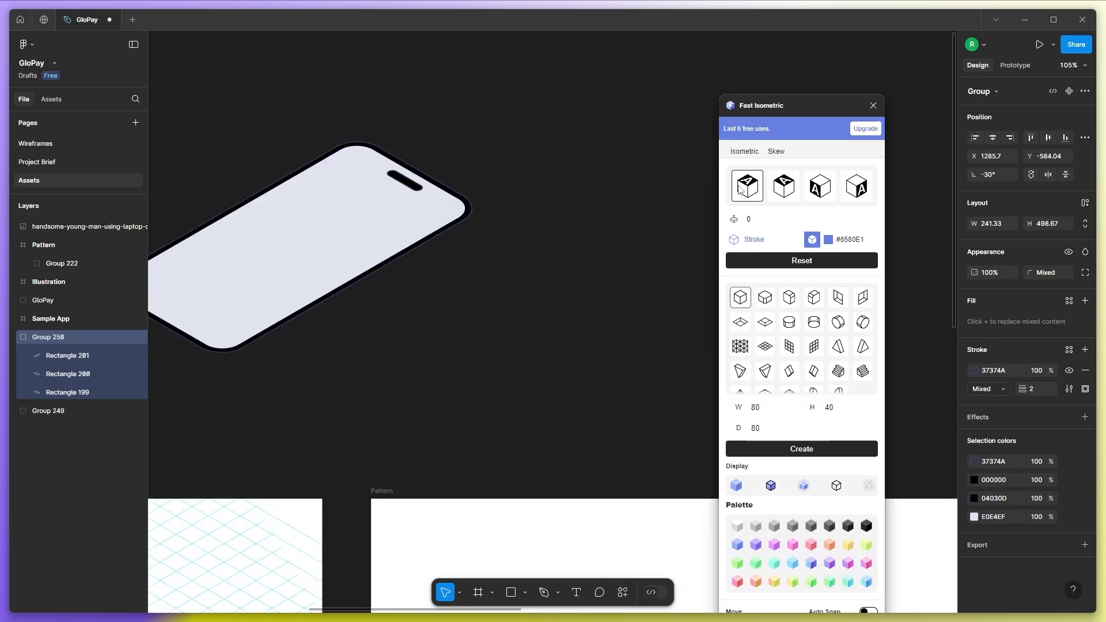
Compare the isometric phone copy with the payment illustration and delete the copy.
scroll(651, 247, "down", 6)
left_click(587, 286)
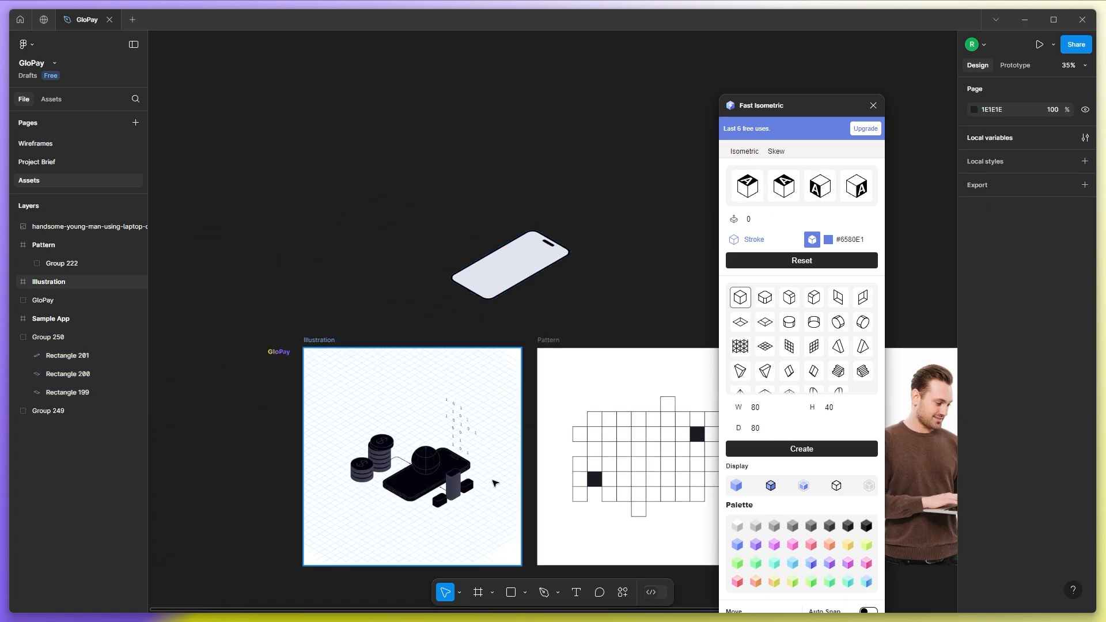
scroll(461, 494, "up", 3)
left_click_drag(412, 91, 561, 193)
key("Delete")
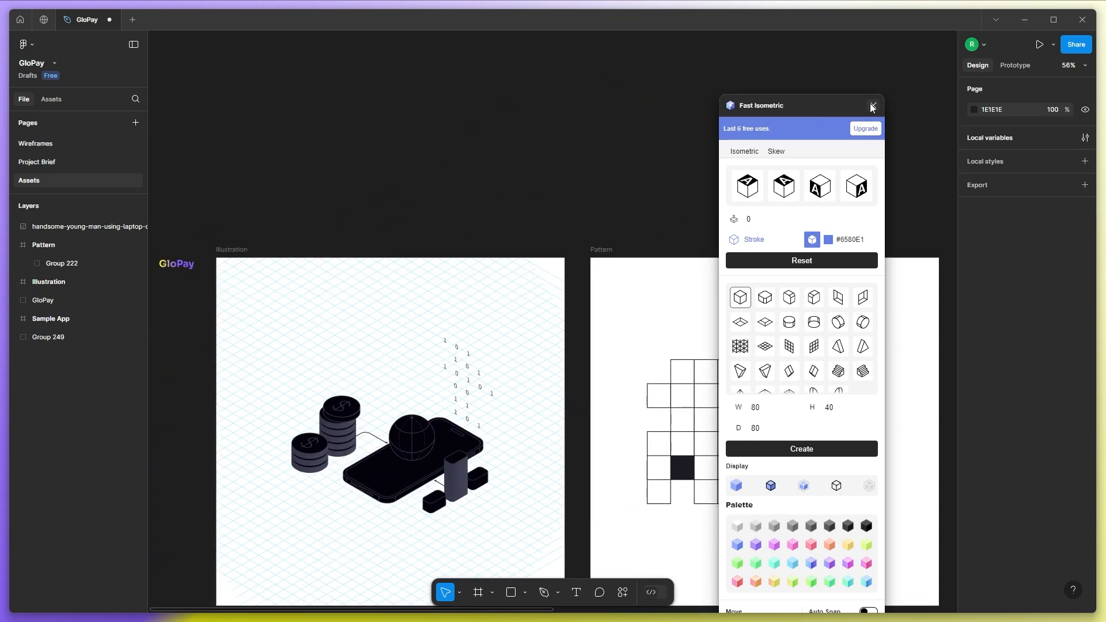
Close the Fast Isometric plugin and copy the isometric illustration group from the Illustration frame.
left_click(873, 106)
scroll(452, 376, "down", 3)
left_click(405, 271)
scroll(336, 251, "up", 1)
scroll(334, 251, "up", 1)
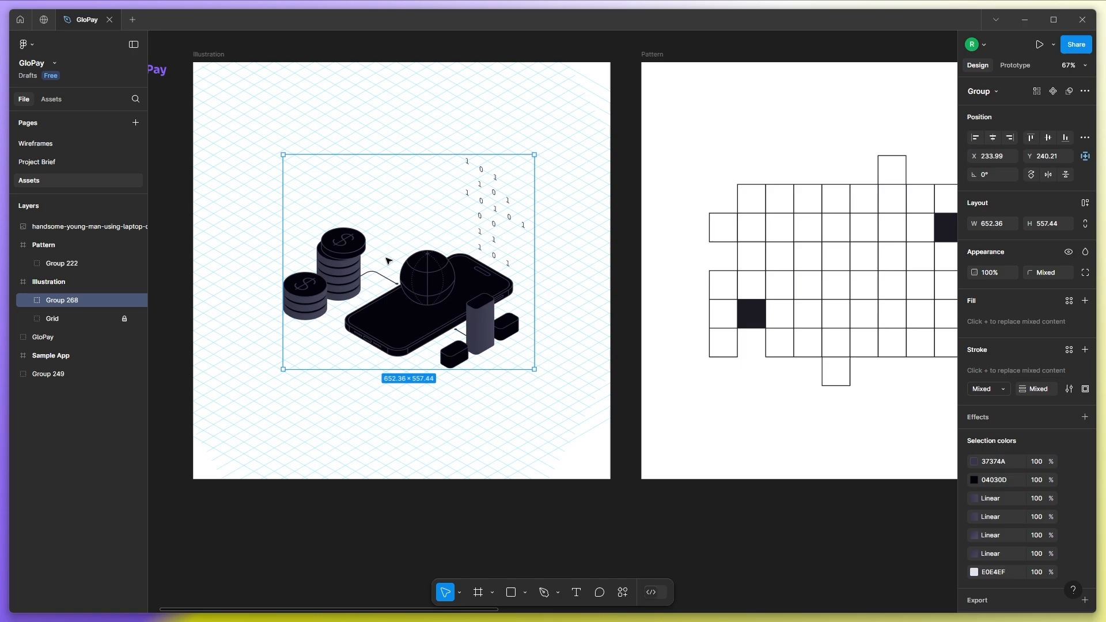
Replace the hero image placeholder in the High-fi design on the Wireframes page with the copied illustration.
left_click(57, 143)
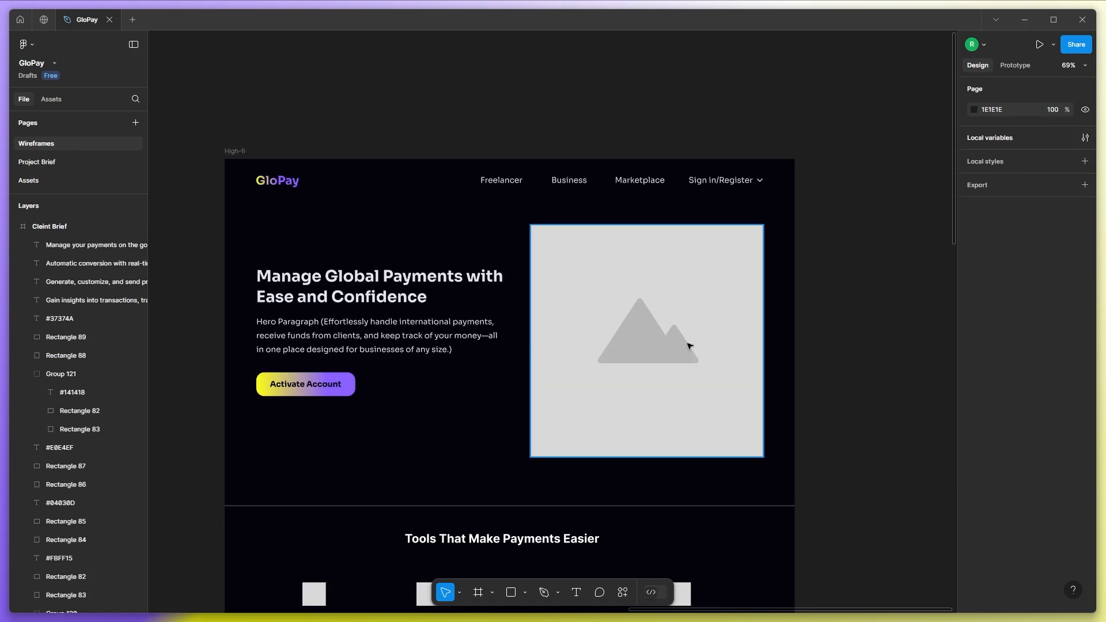
left_click(688, 345)
key("Delete")
key("ctrl+v")
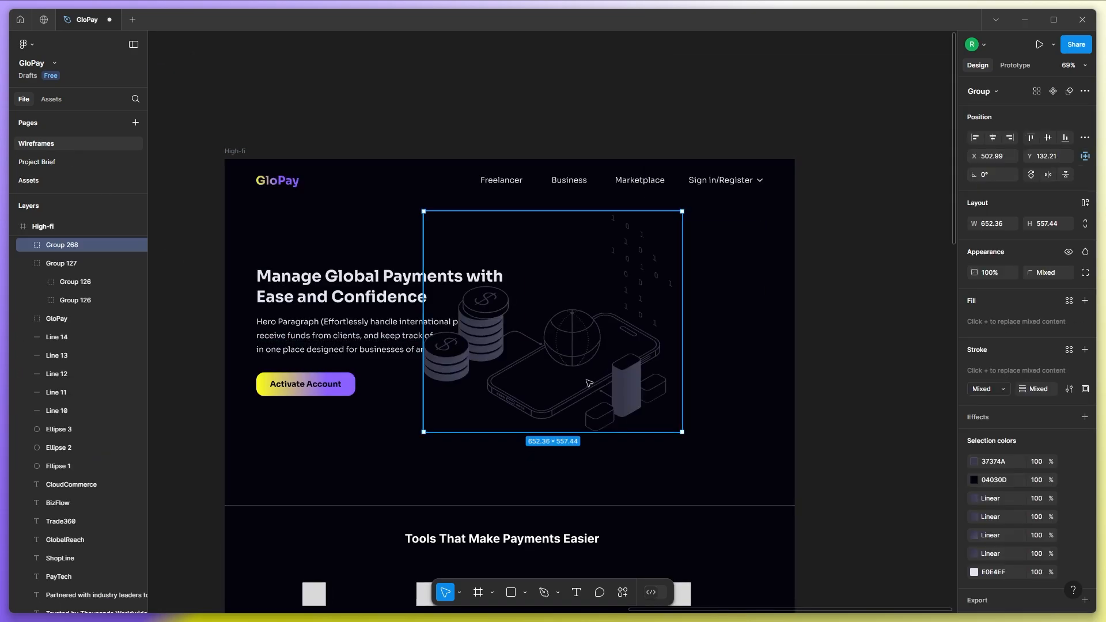
Move the pasted illustration out of the hero section onto the empty canvas beside the High-fi frame.
left_click_drag(587, 381, 630, 405)
scroll(629, 379, "down", 1)
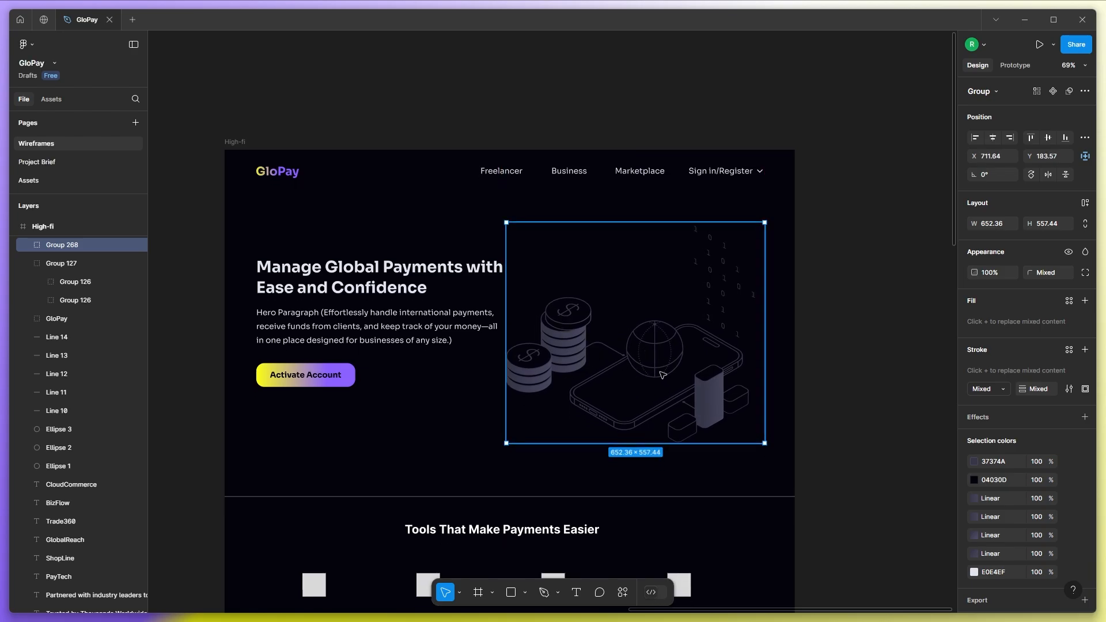
scroll(654, 321, "right", 3)
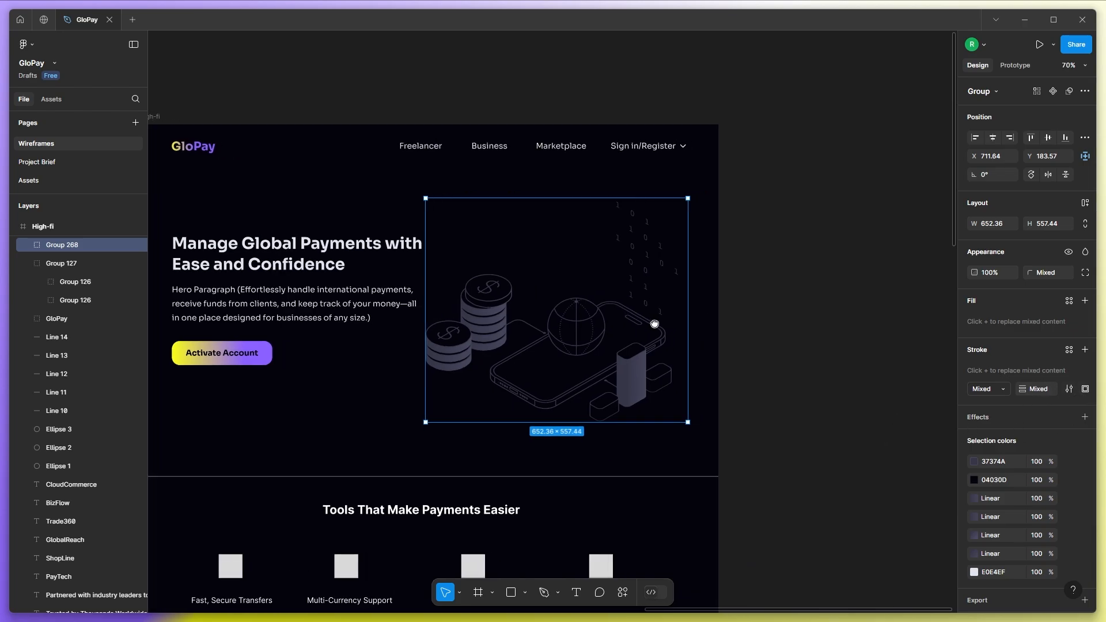
scroll(634, 322, "down", 3)
left_click_drag(505, 368, 822, 335)
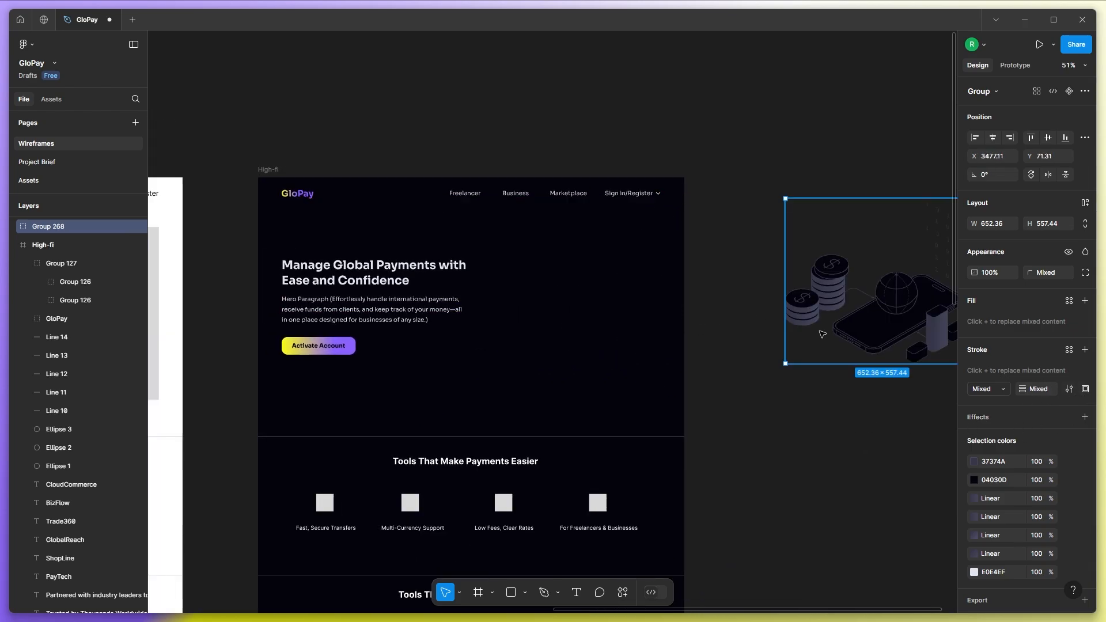
left_click(571, 326)
Copy the grid pattern group from the Assets page and paste it into the High-fi hero section.
left_click(38, 182)
scroll(471, 311, "down", 3)
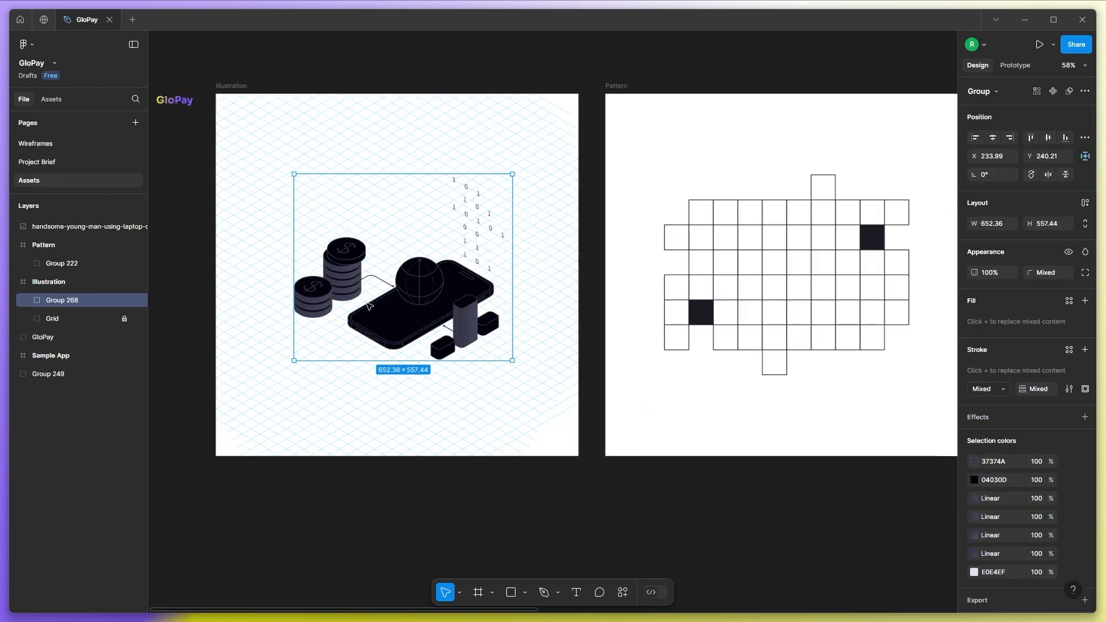
left_click(721, 254)
scroll(723, 254, "up", 3)
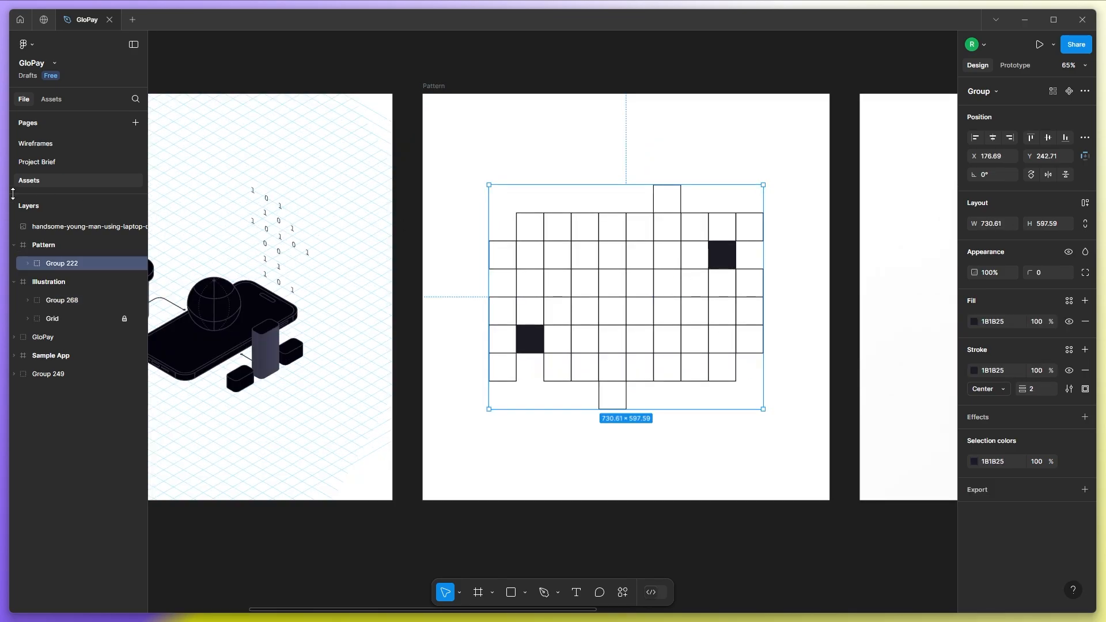
left_click(36, 144)
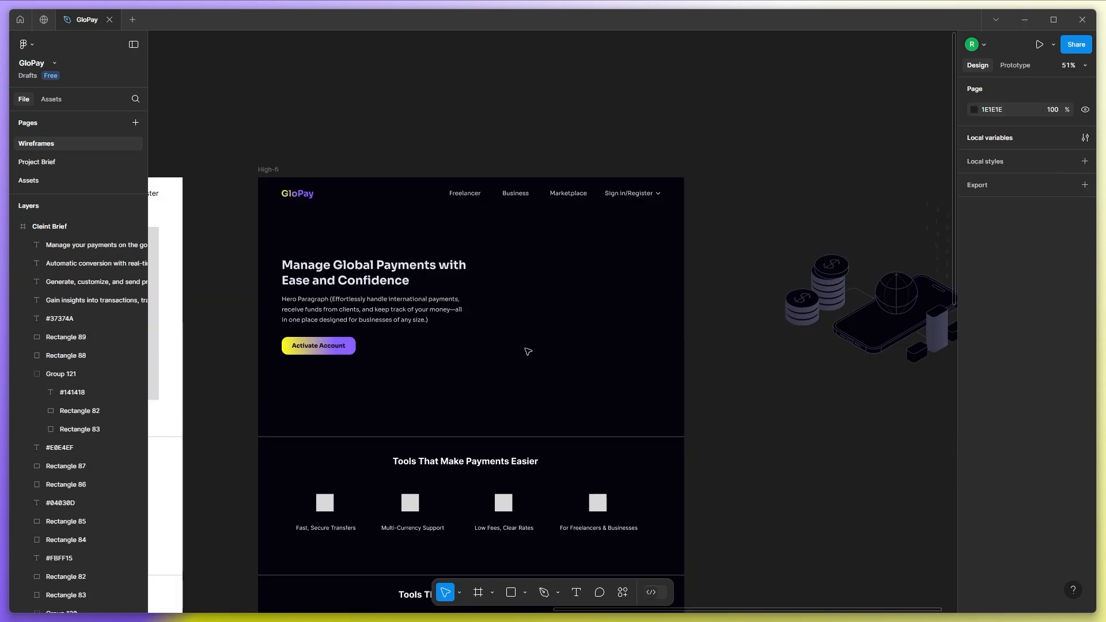
left_click(558, 352)
scroll(558, 351, "up", 2)
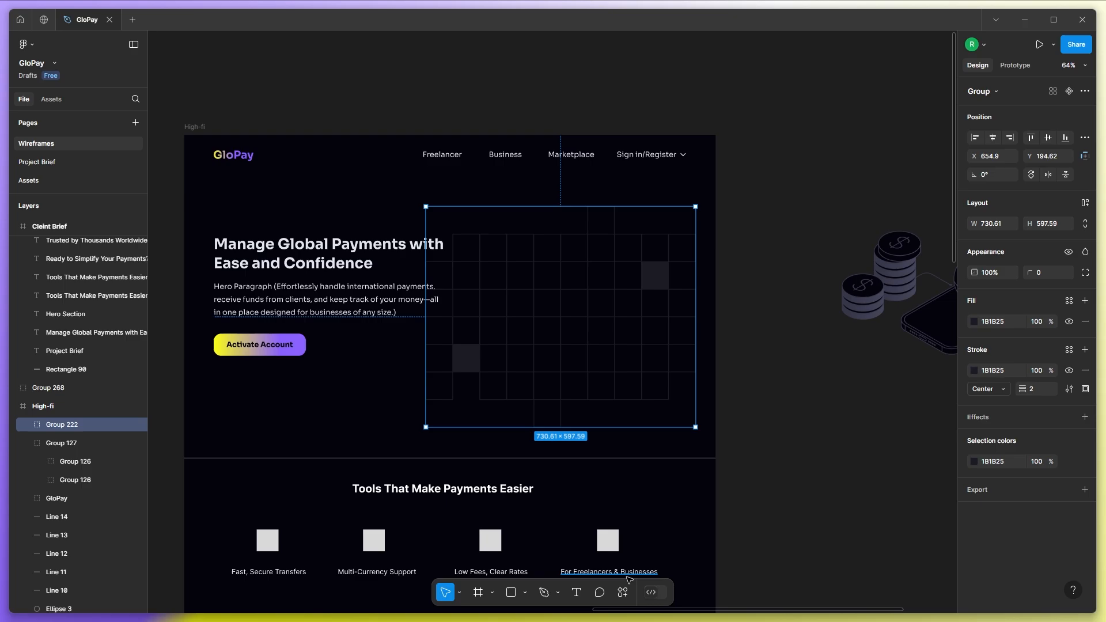
Run Fast Isometric to project the grid pattern onto the first isometric top plane, and close the plugin.
key("ctrl+k")
left_click(505, 438)
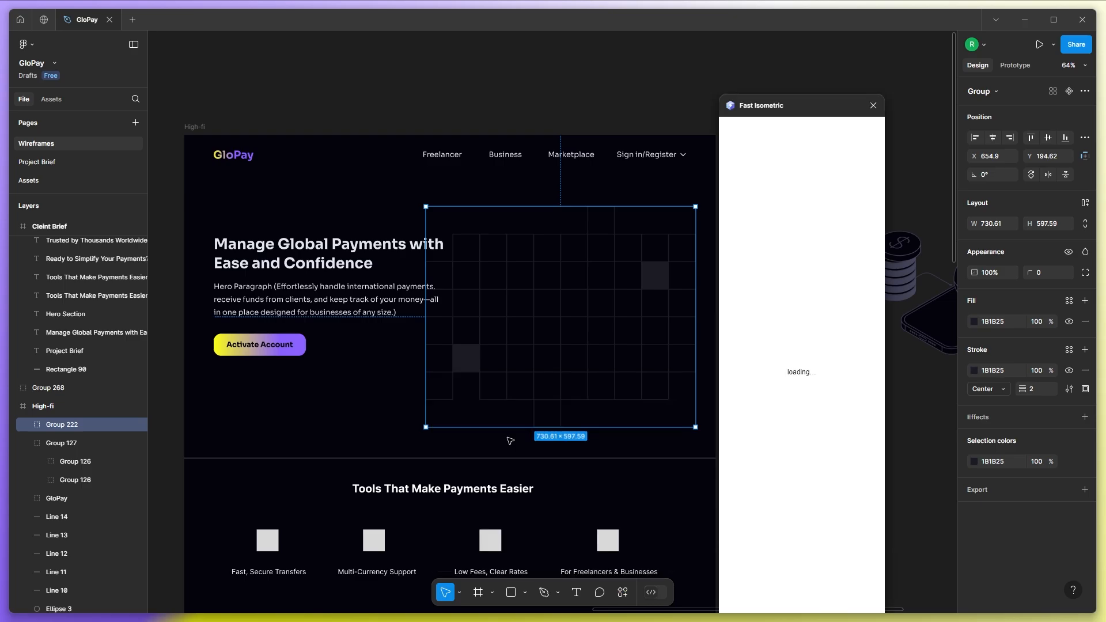
left_click(748, 186)
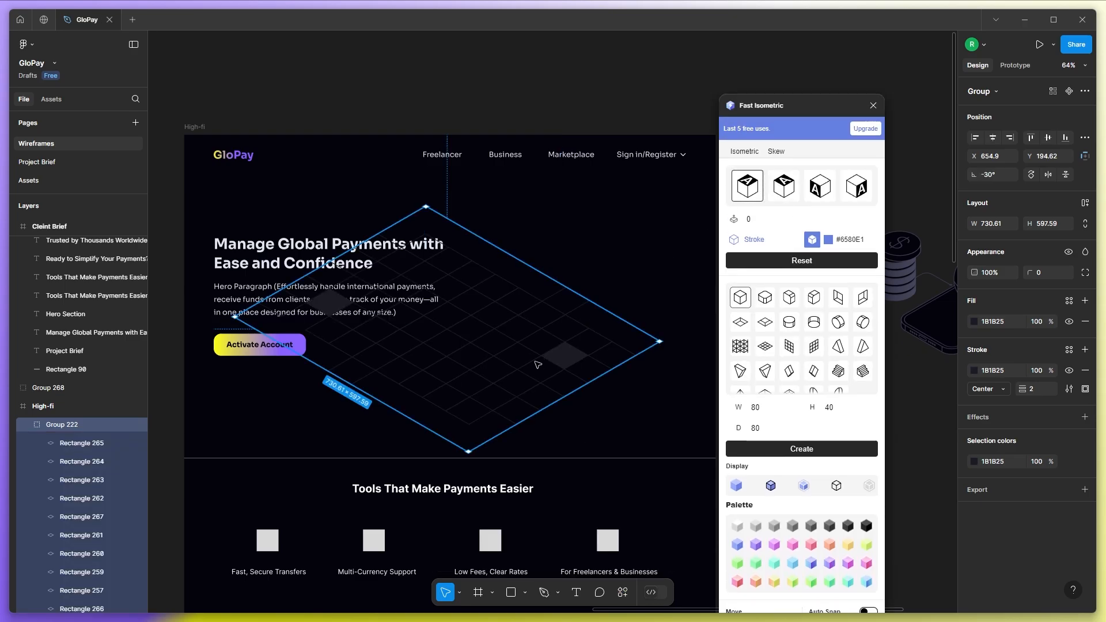
left_click(873, 106)
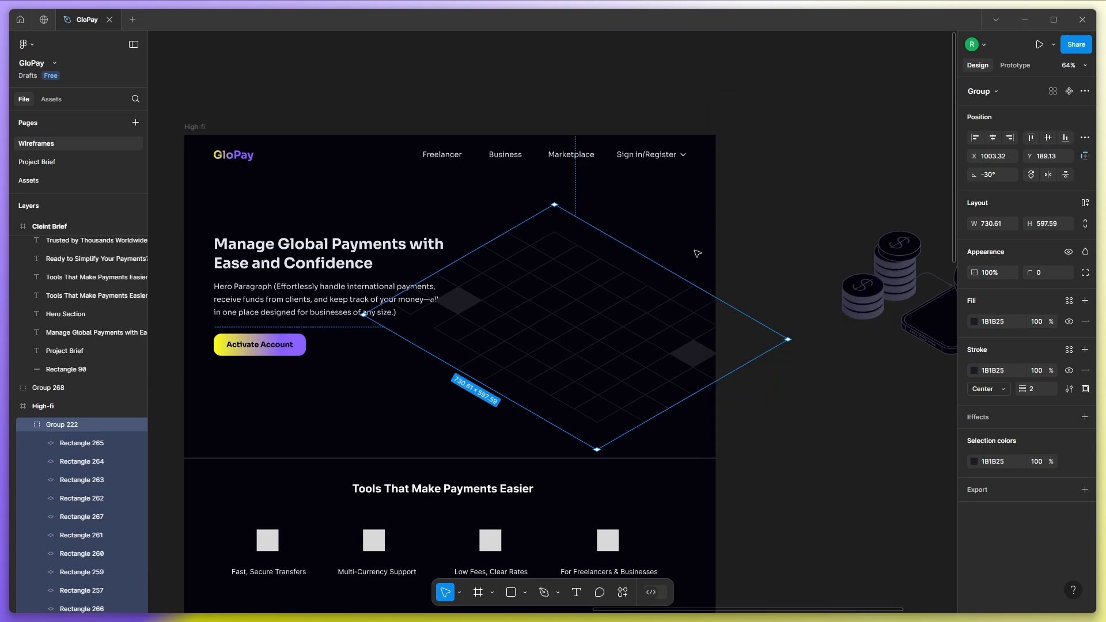
Reposition the isometric grid pattern beside the hero text, at about X 1033, Y 185.
scroll(655, 345, "up", 1)
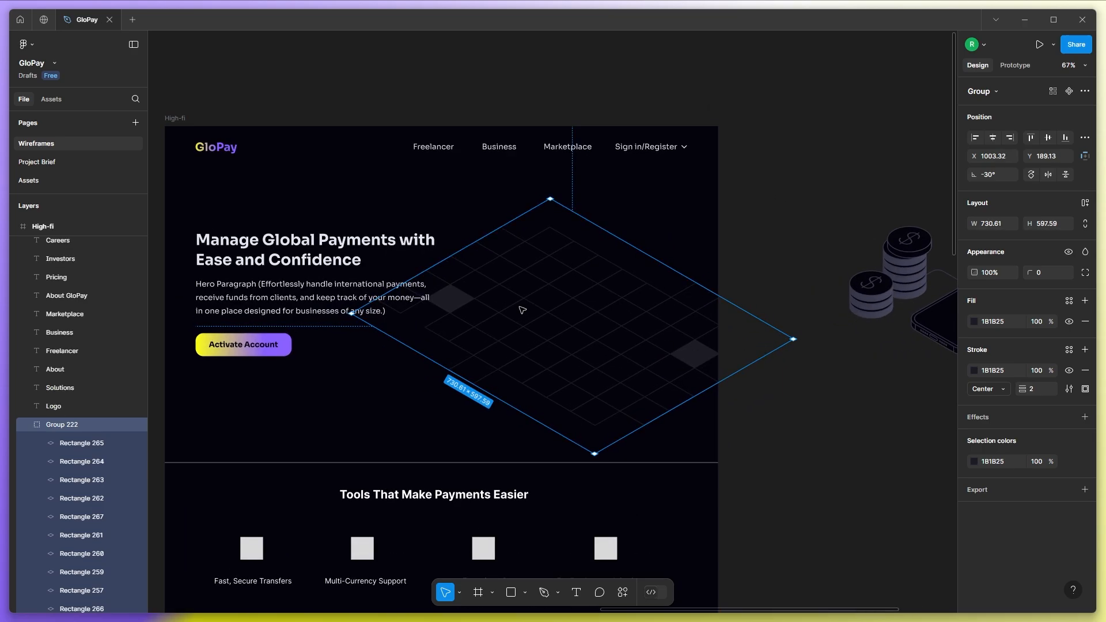
left_click(739, 373)
left_click(347, 309)
left_click_drag(438, 299, 455, 303)
left_click(830, 348)
scroll(557, 357, "up", 2)
left_click_drag(741, 355, 741, 343)
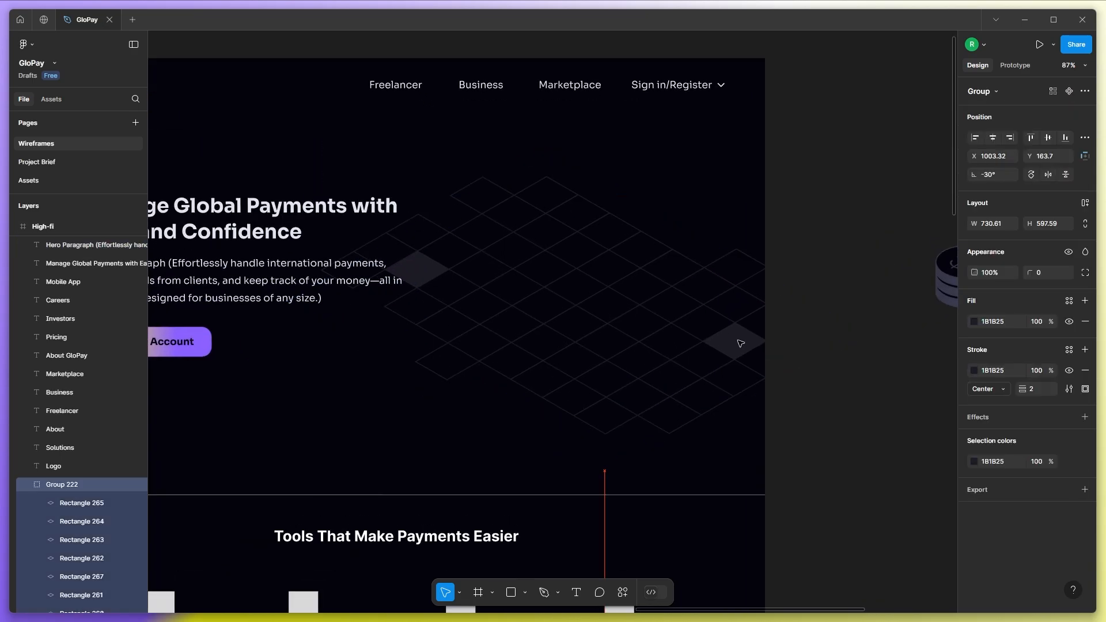
scroll(551, 347, "down", 4)
left_click(846, 352)
scroll(555, 331, "up", 2)
left_click_drag(457, 302, 470, 312)
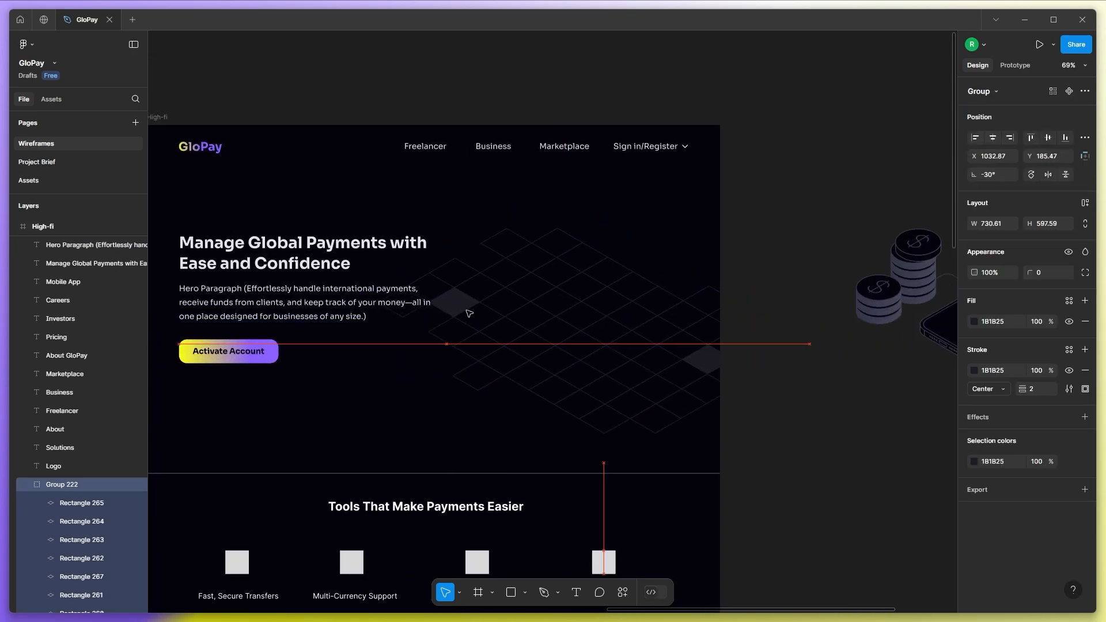
Scale the isometric grid pattern down to about 717 × 587 and deselect it.
left_click_drag(810, 344, 784, 341)
left_click_drag(352, 317, 364, 316)
left_click(450, 389)
scroll(502, 369, "down", 2)
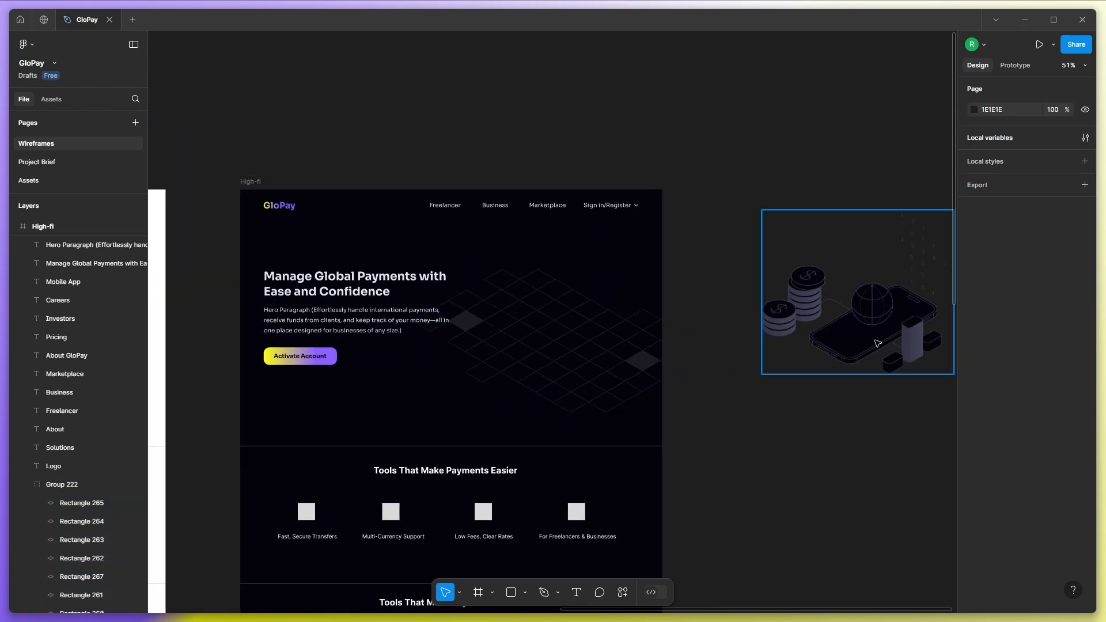
Place the illustration from the empty canvas over the grid pattern in the hero, at about X 723, Y 143.
left_click_drag(876, 343, 583, 361)
scroll(588, 366, "up", 4)
left_click_drag(649, 371, 627, 361)
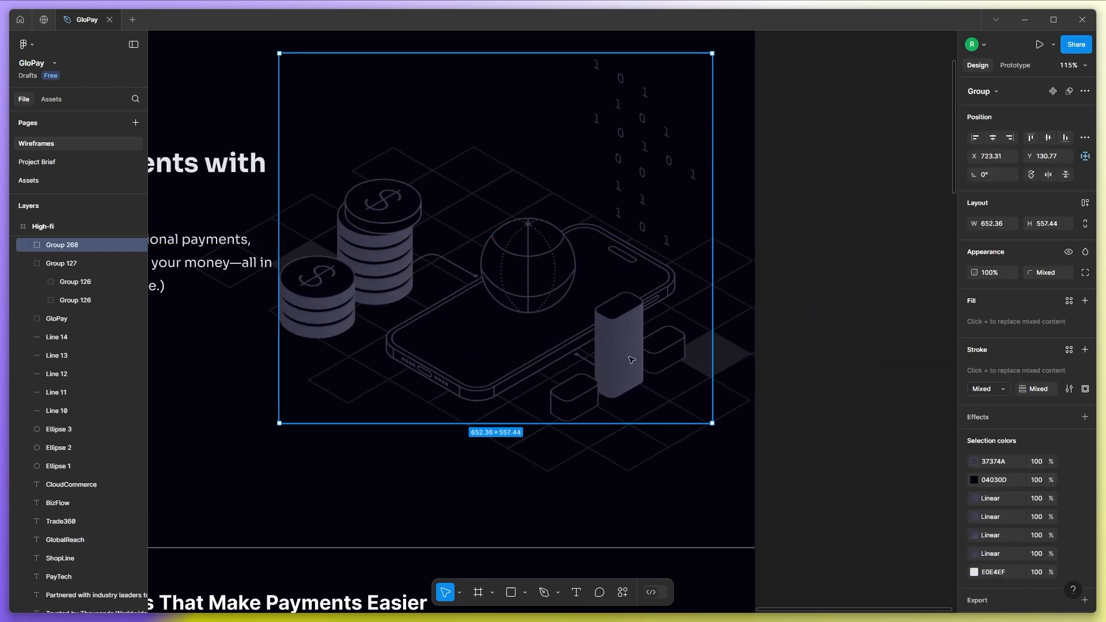
scroll(739, 316, "down", 1)
left_click_drag(506, 326, 509, 335)
Nudge the grid pattern in large increments to line it up beneath the illustration.
left_click(383, 370)
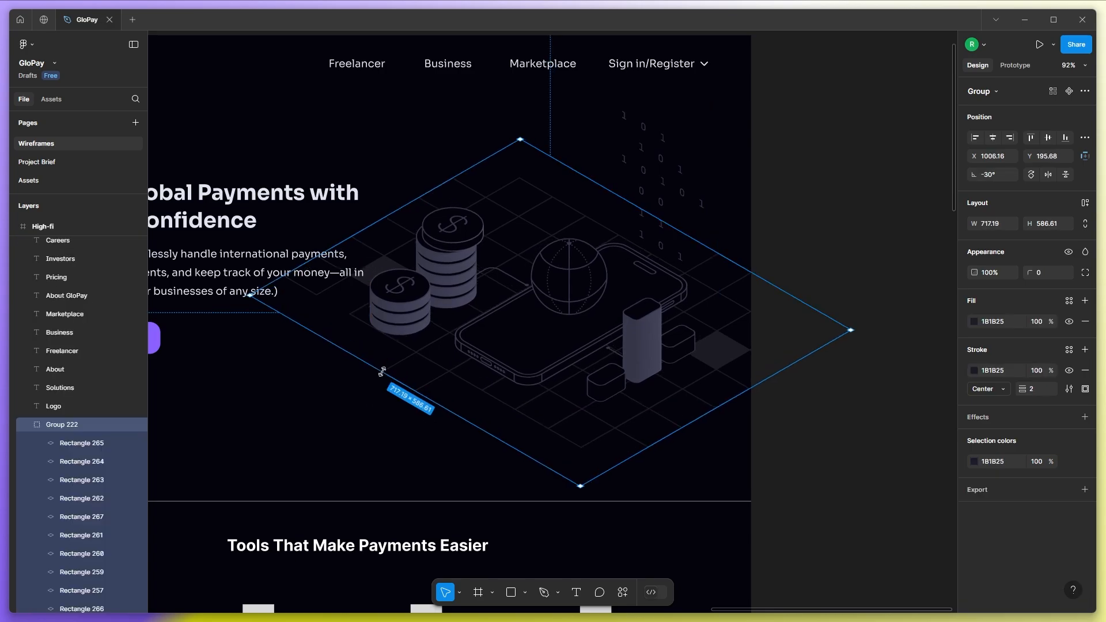
key("shift+Right")
key("shift+Down")
key("shift+Left")
left_click(821, 414)
scroll(821, 413, "down", 3)
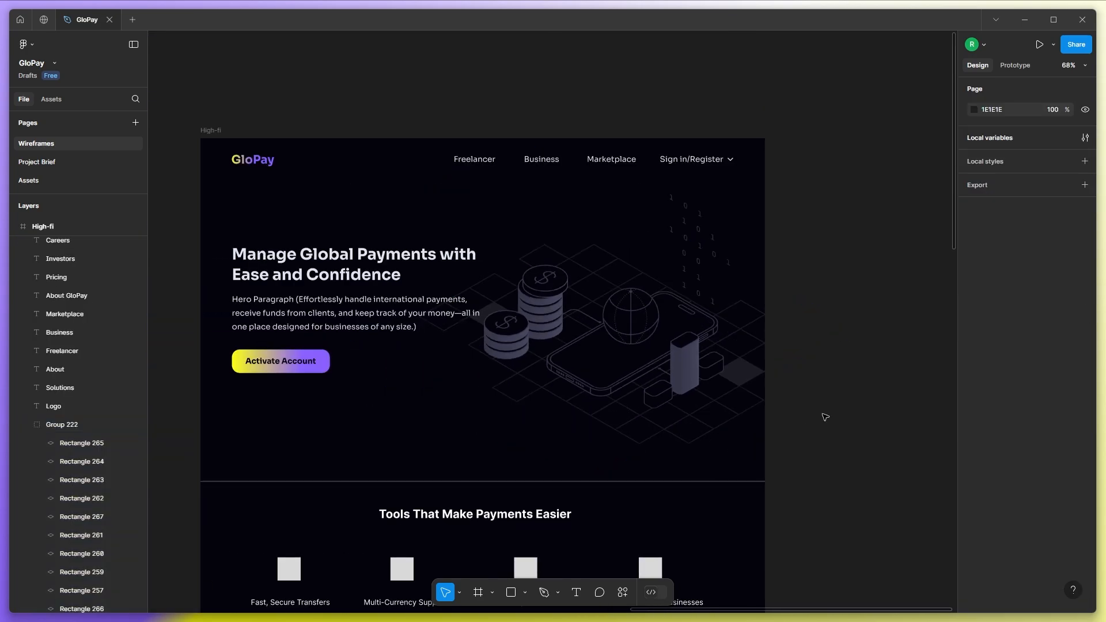
Show the layout grids and fine-tune the grid pattern's fit behind the illustration.
scroll(832, 437, "left", 2)
left_click(829, 450)
left_click(848, 453)
scroll(854, 370, "up", 3)
key("shift+g")
mouse_move(703, 370)
left_mouse_down()
mouse_move(720, 375)
mouse_move(706, 372)
left_mouse_up()
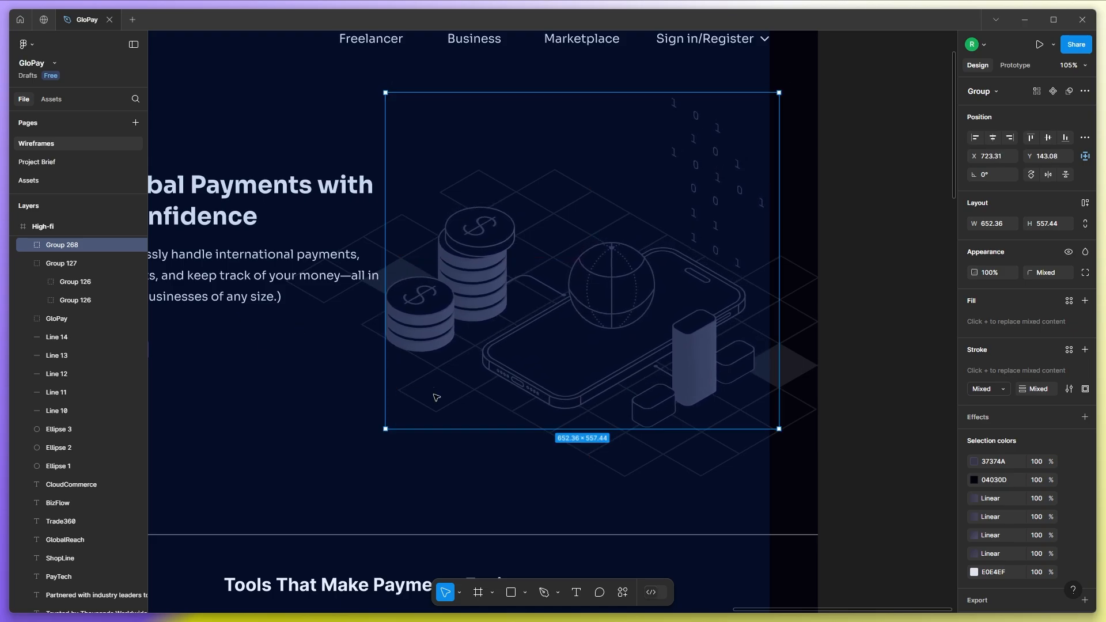
left_click(274, 298)
left_click_drag(248, 303, 240, 303)
left_click(873, 419)
Hide the one-column layout grid of the High-fi frame.
scroll(872, 419, "down", 3)
left_click(829, 438)
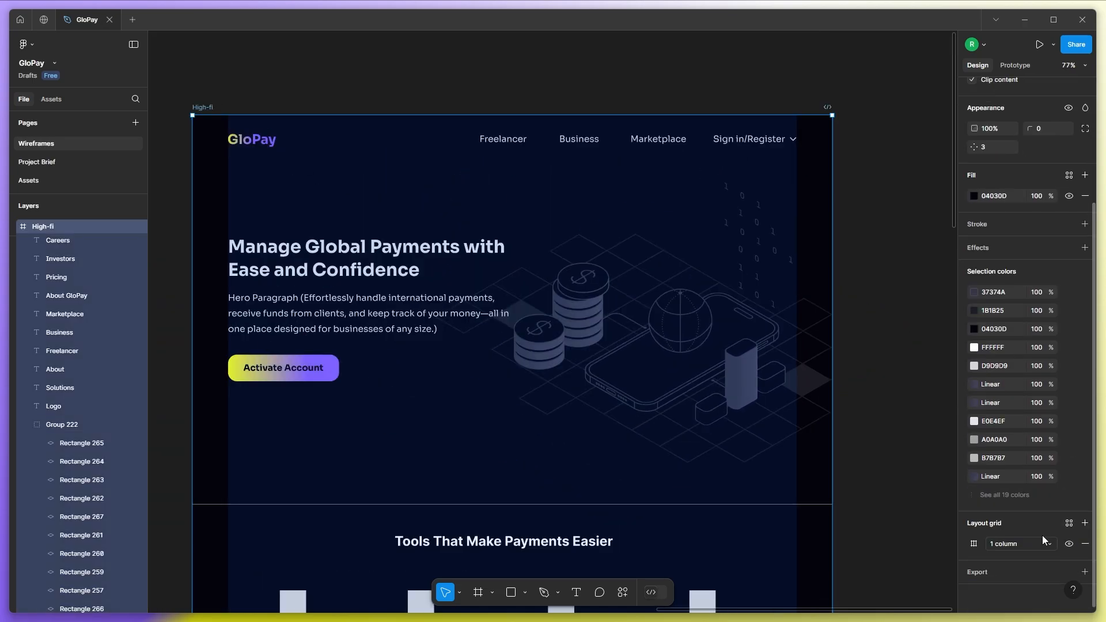
left_click(1068, 543)
left_click(898, 426)
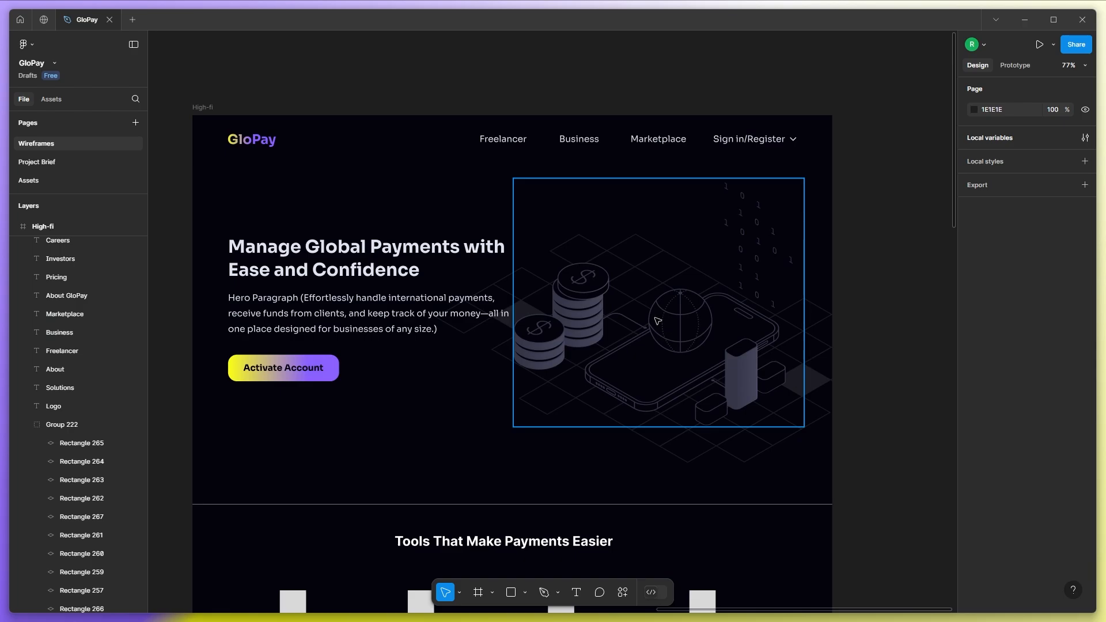
Colour the first and last digits of the illustration's topmost "1 0 1" text with the file's purple, 8861FF.
left_click(745, 198)
double_click(743, 196)
double_click(737, 193)
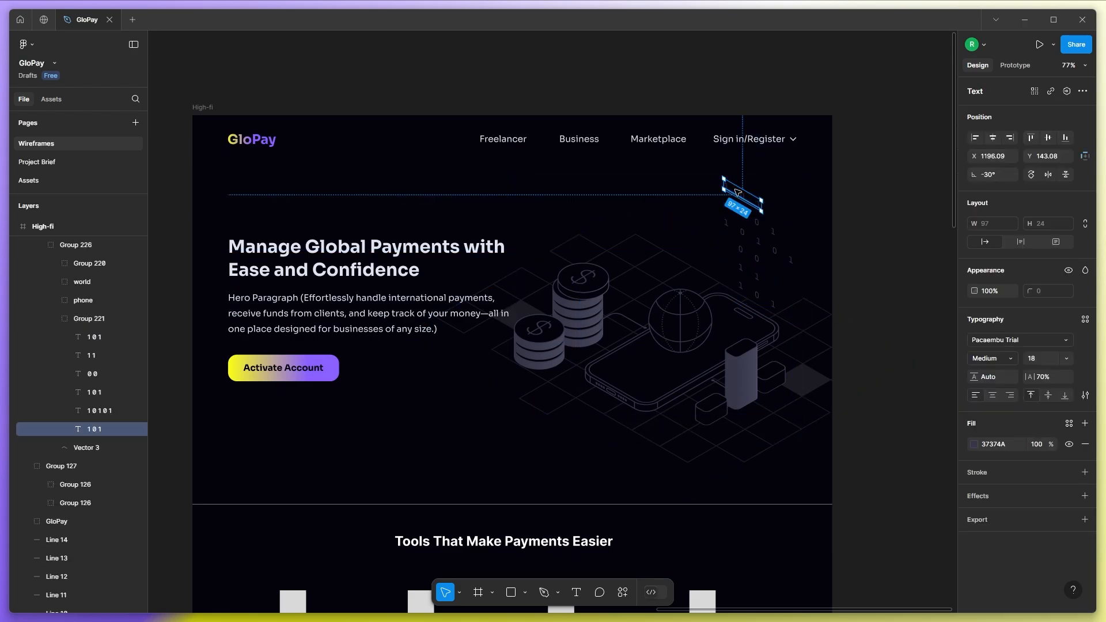
scroll(728, 190, "up", 6)
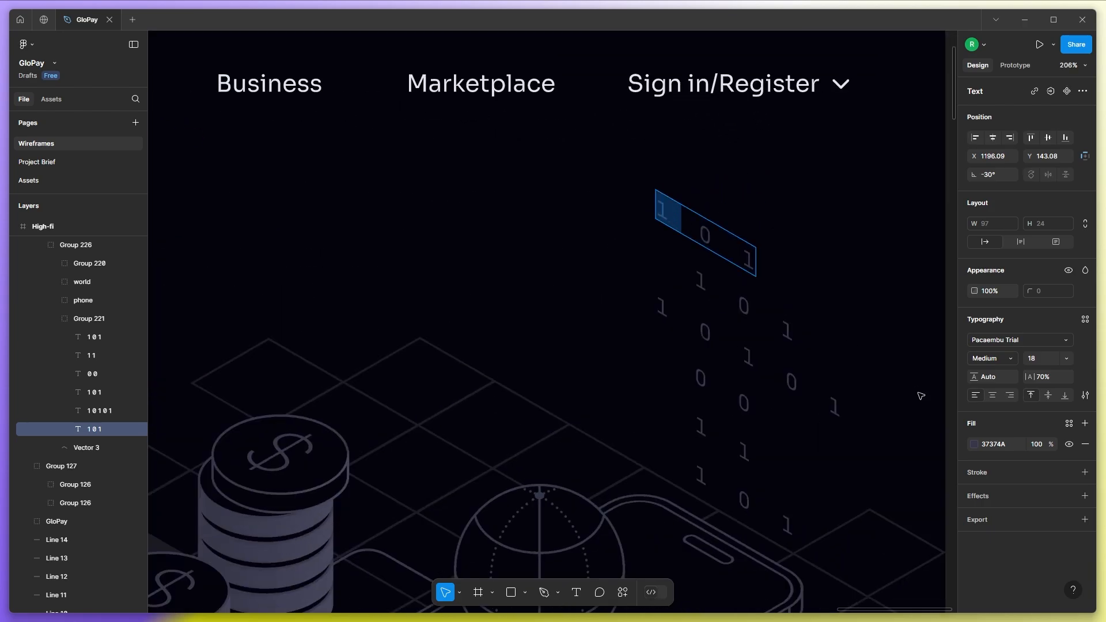
left_click(975, 444)
left_click(833, 554)
left_click_drag(741, 254, 766, 266)
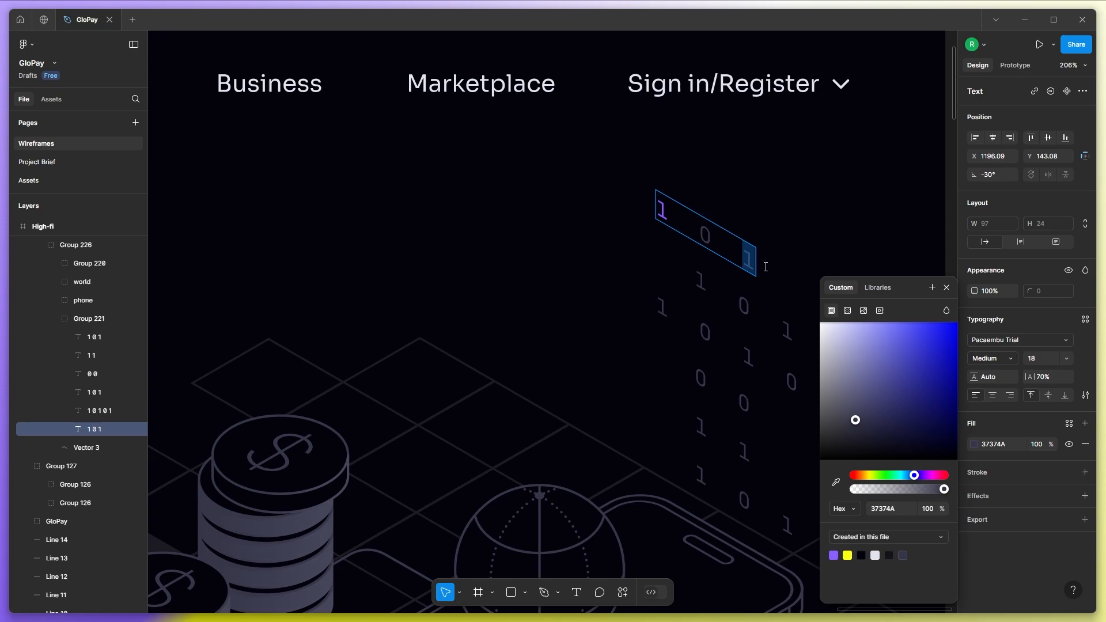
Colour the first 0 and the last 1 of the "1 0 1 0 1" text purple, 8861FF.
scroll(580, 363, "down", 5)
left_click(701, 200)
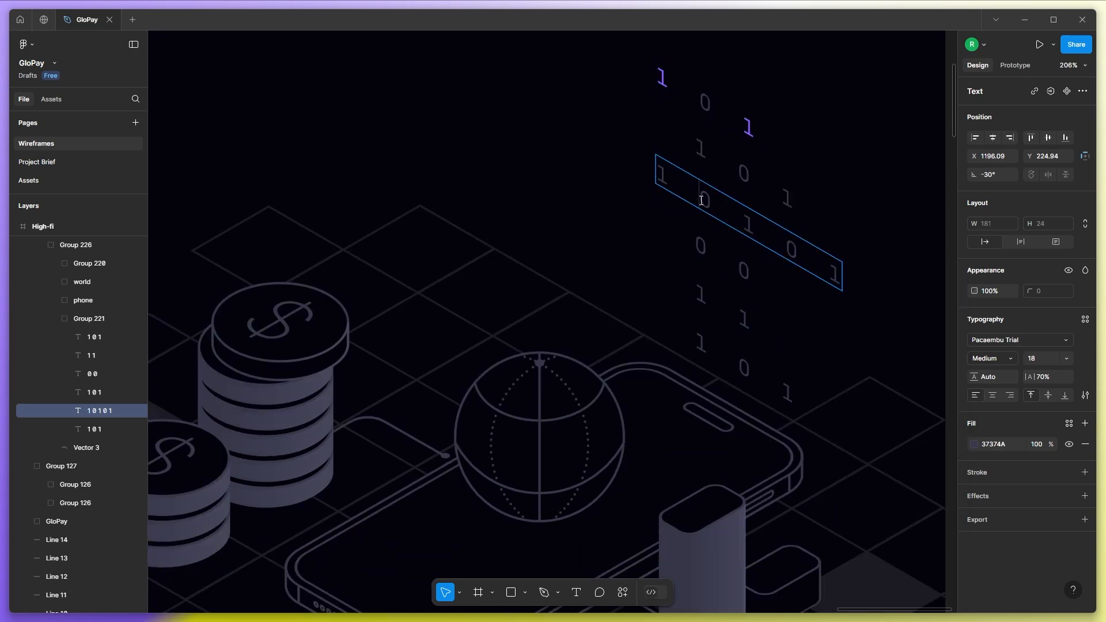
left_click(974, 444)
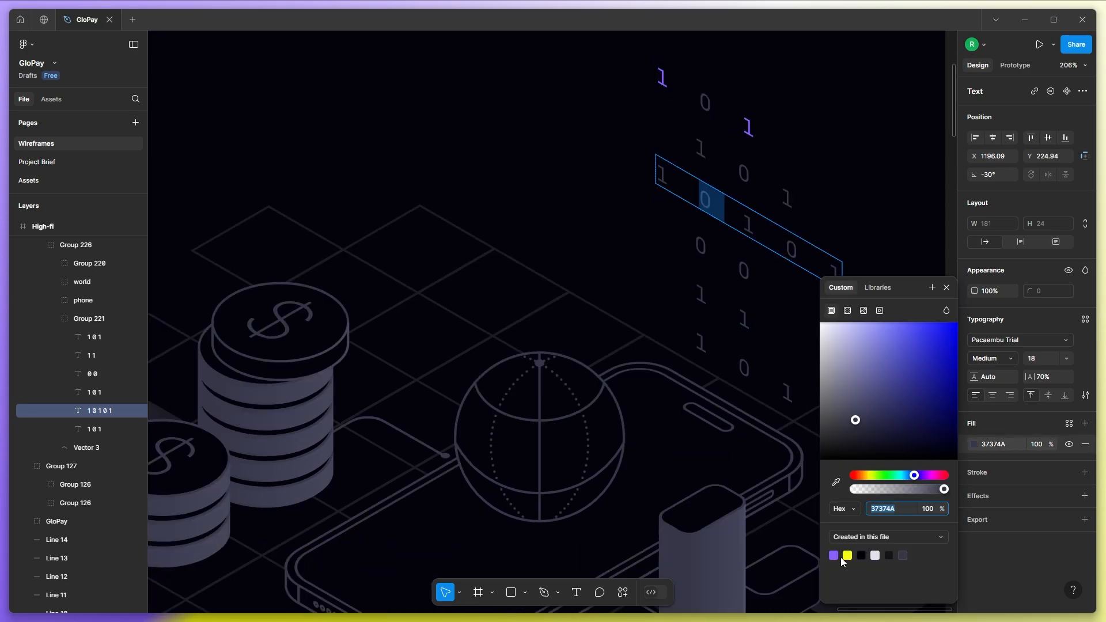
left_click(833, 554)
scroll(756, 306, "down", 4)
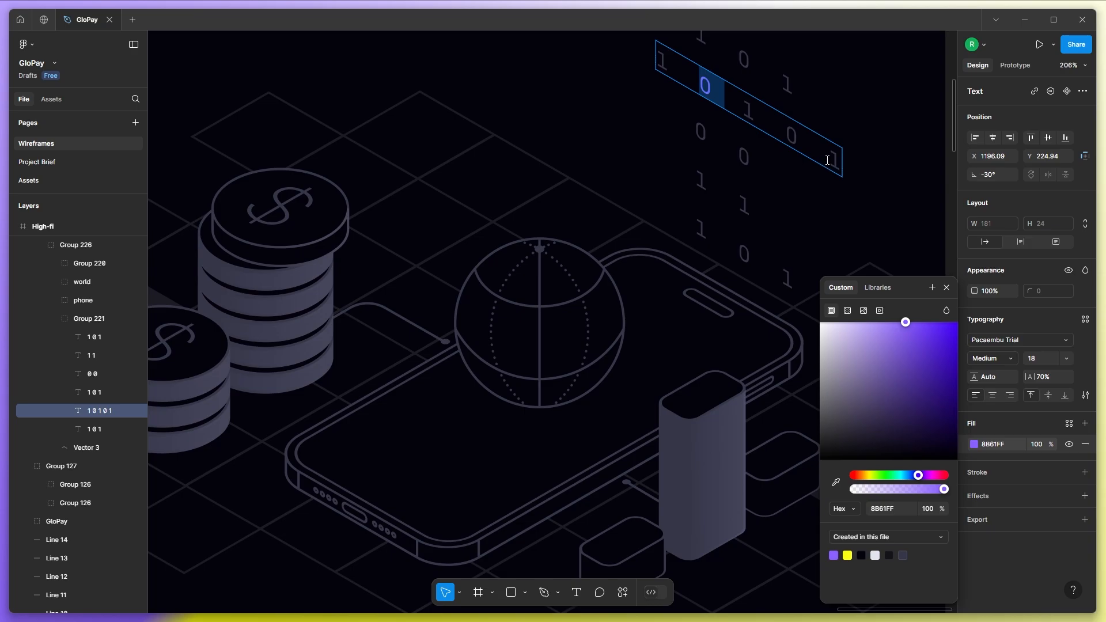
left_click(830, 156)
left_click(833, 554)
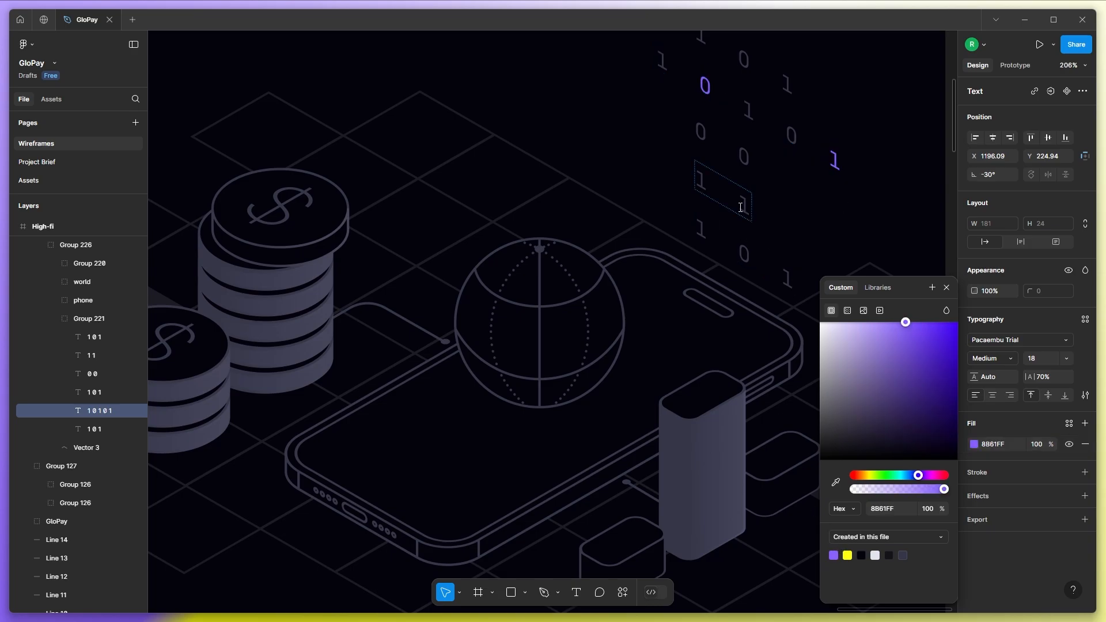
Colour the last digit of the "1 1" text and of the lowest "1 0 1" text purple, 8861FF.
double_click(742, 206)
left_click(974, 444)
left_click(833, 555)
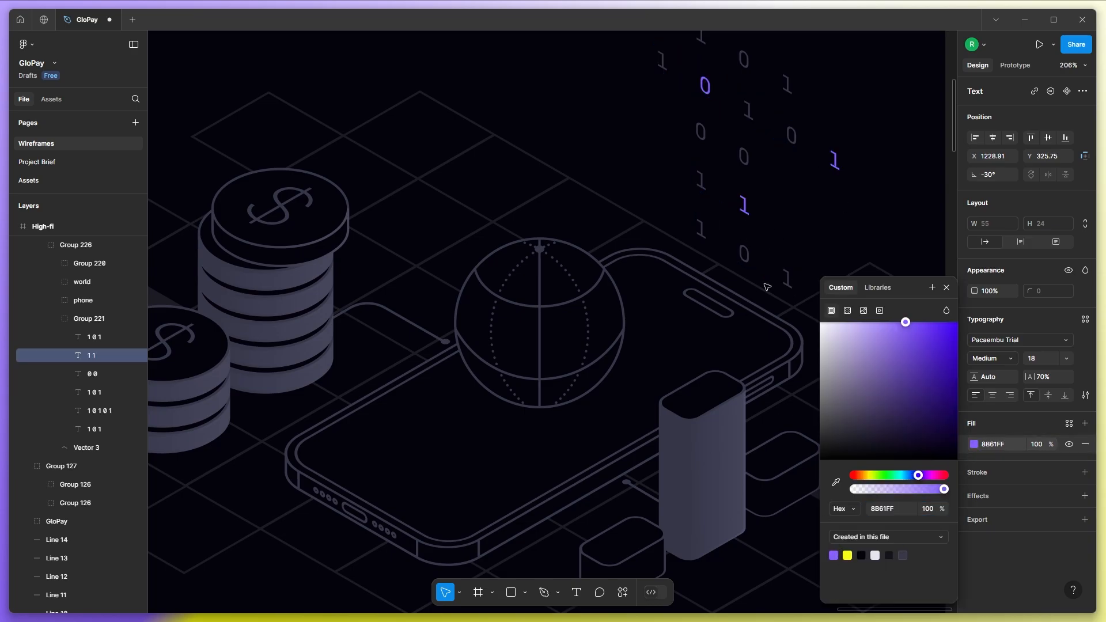
double_click(787, 279)
left_click(973, 444)
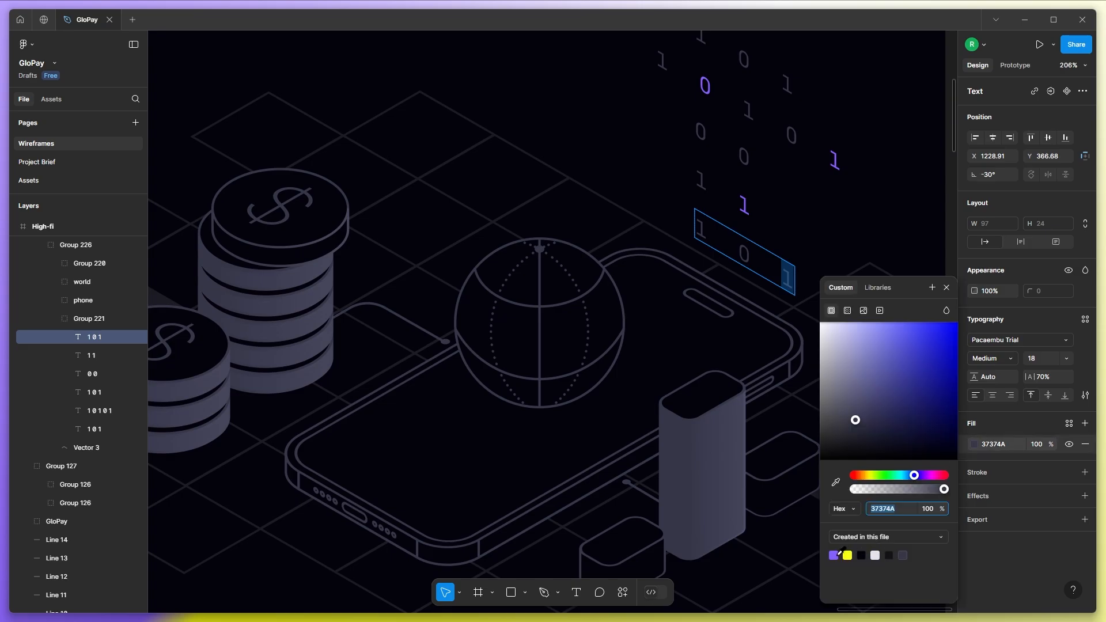
left_click(833, 555)
scroll(536, 251, "down", 3)
left_click(861, 206)
scroll(746, 327, "down", 3)
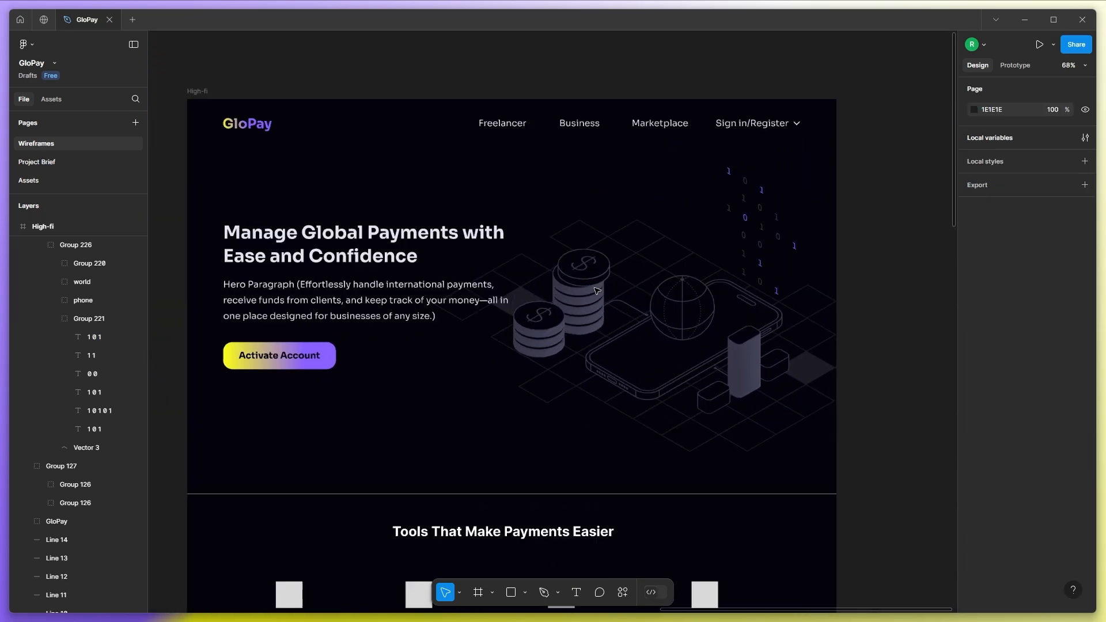
Duplicate the globe's filled base circle and shrink the copy evenly about its centre to about 118 px.
scroll(487, 290, "up", 3)
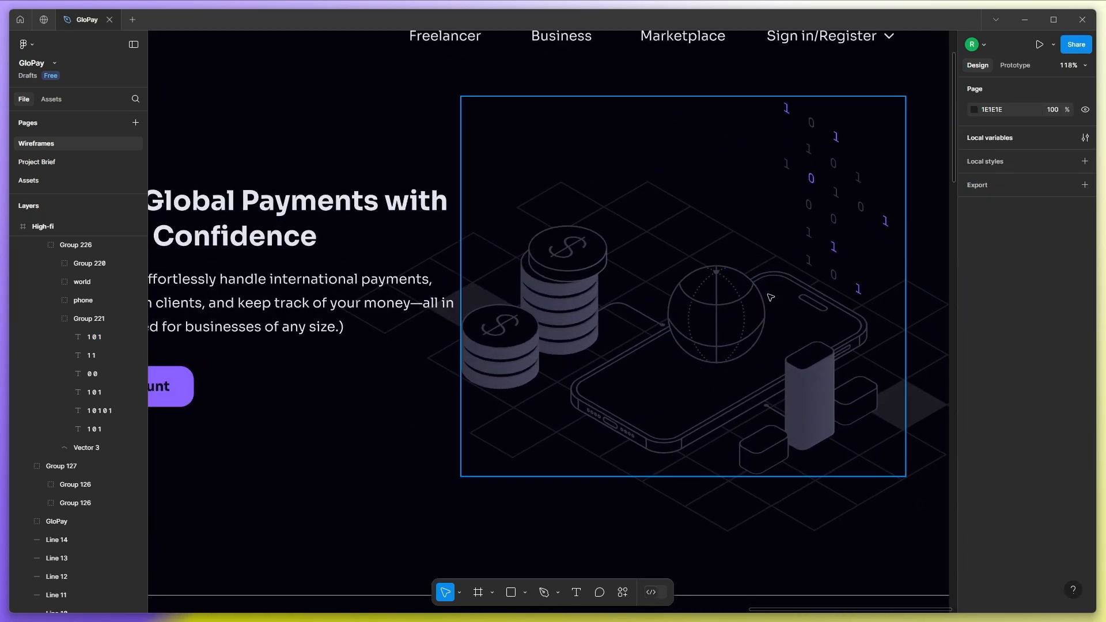
scroll(770, 297, "up", 2)
left_click(718, 327, "ctrl")
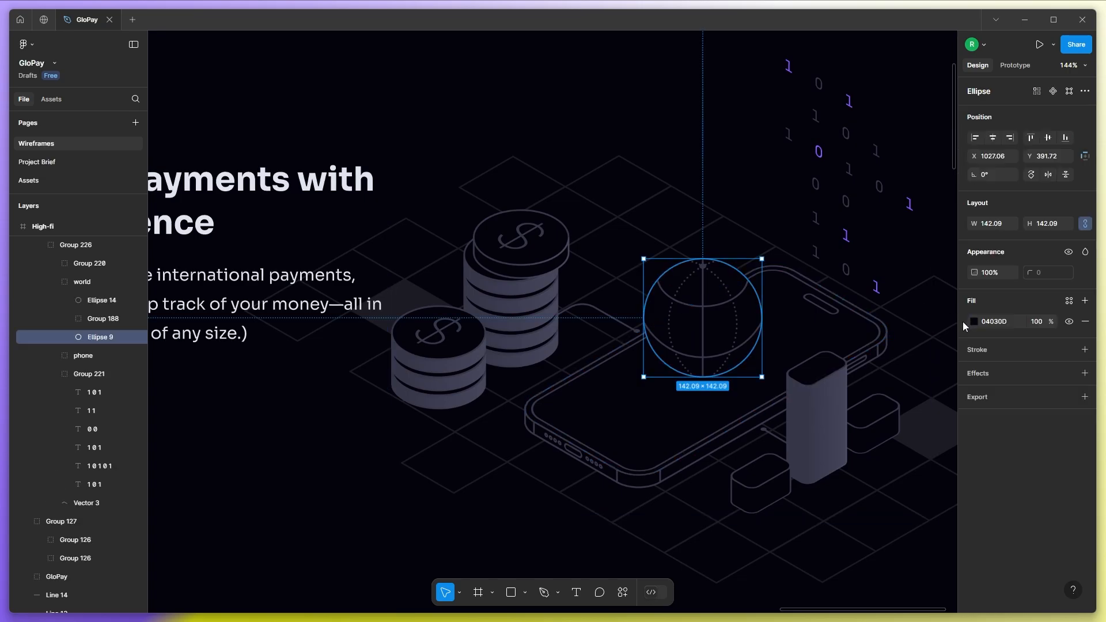
key("ctrl+d")
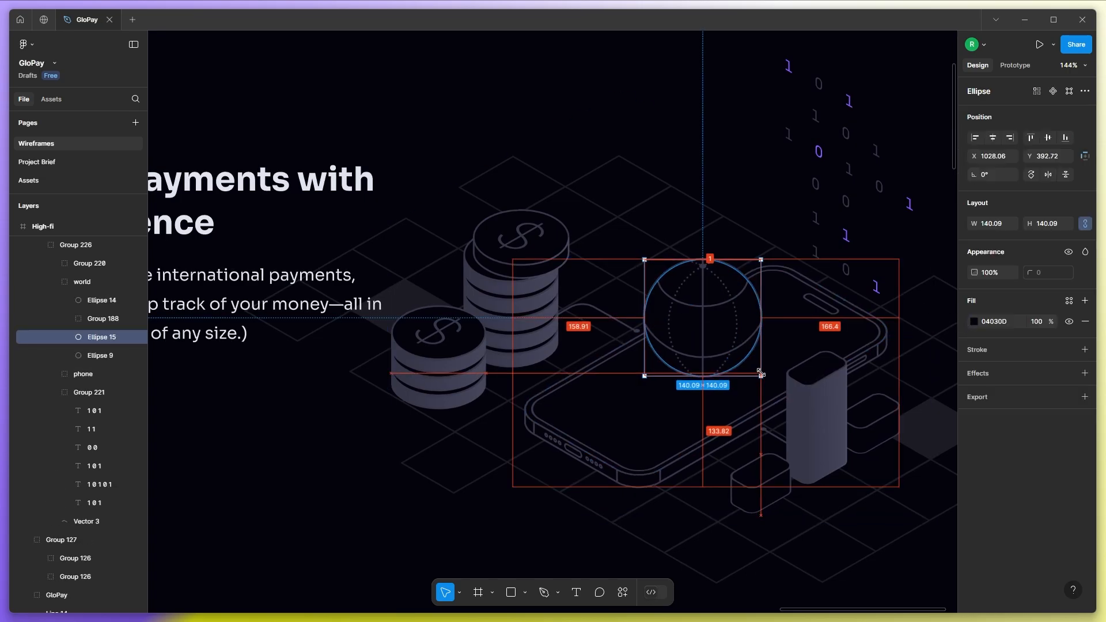
left_click_drag(761, 377, 751, 366)
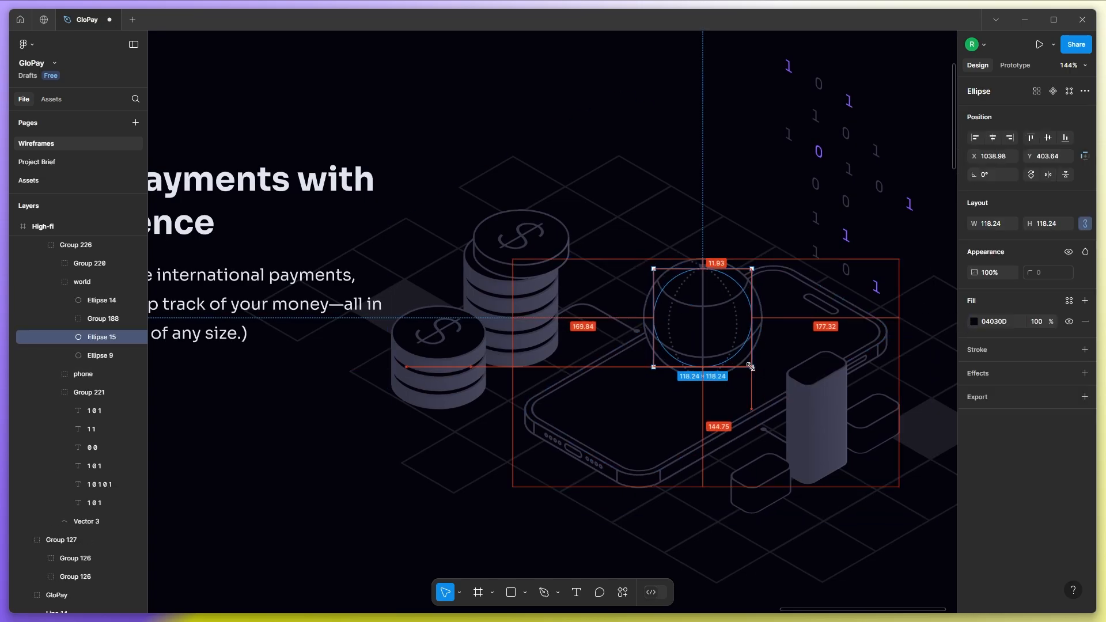
Fill the smaller globe circle with a linear gradient from the file's yellow at the top to its purple, 8861FF, at the bottom.
left_click(973, 321)
left_click(850, 311)
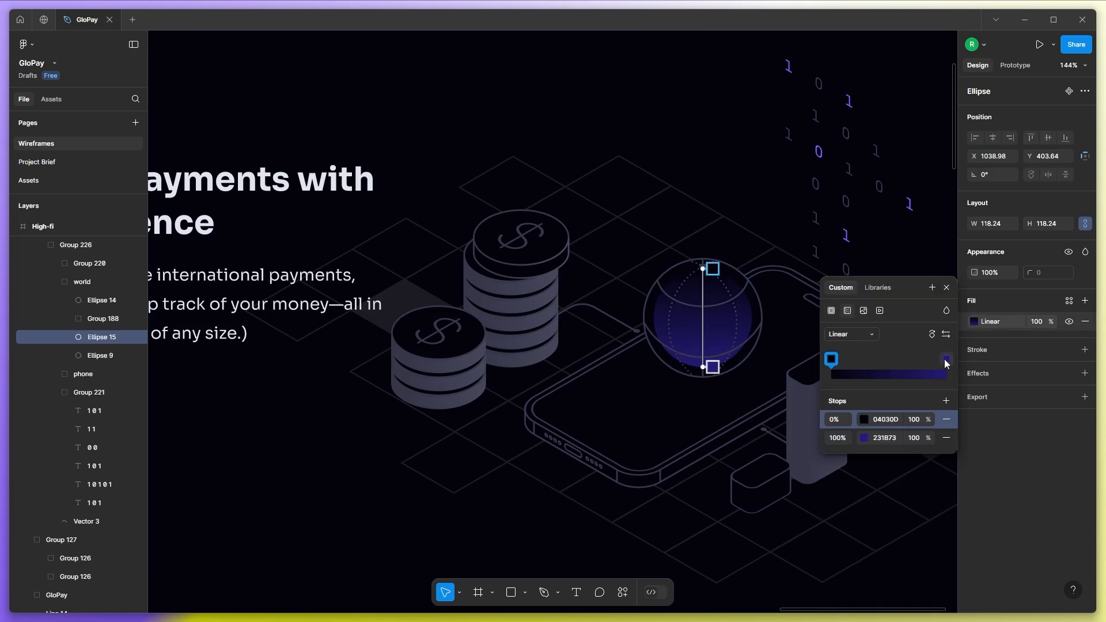
left_click(854, 441)
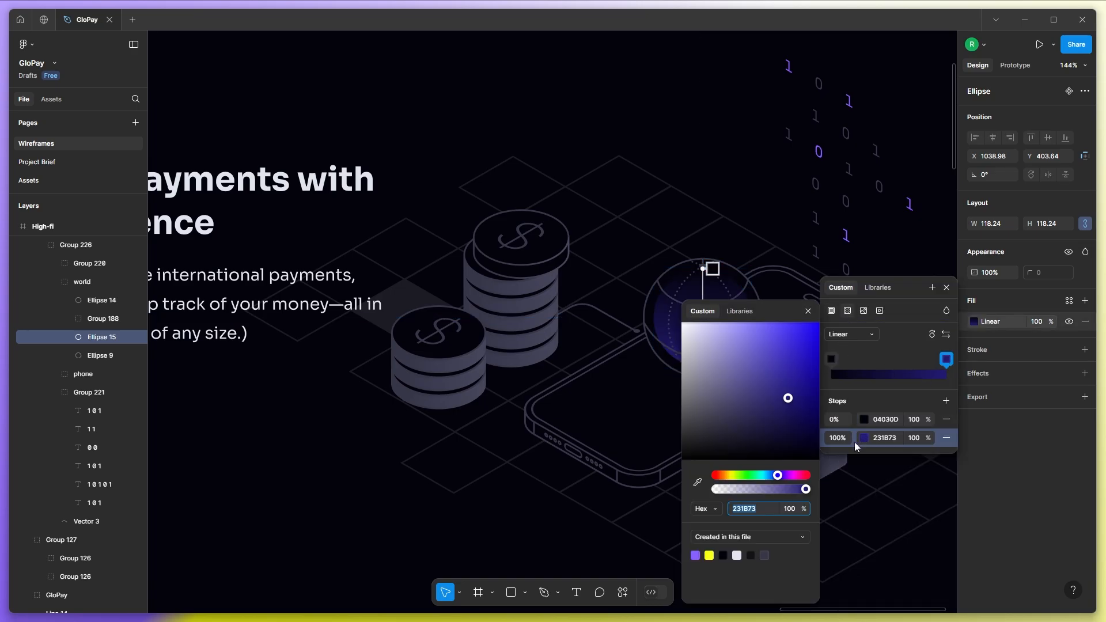
left_click(698, 555)
left_click(830, 360)
left_click(708, 555)
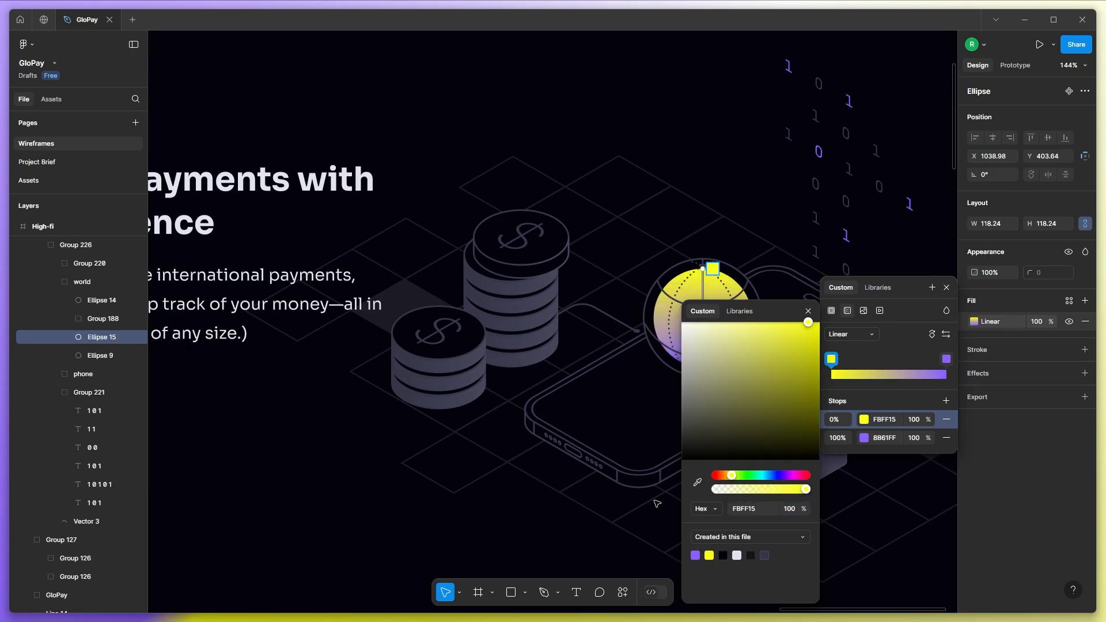
Shift the purple stop up the globe circle's gradient to about two-thirds of its height from the top.
scroll(657, 326, "up", 3)
scroll(657, 325, "right", 4)
scroll(657, 326, "up", 5)
left_click_drag(558, 439, 558, 381)
scroll(558, 381, "down", 7)
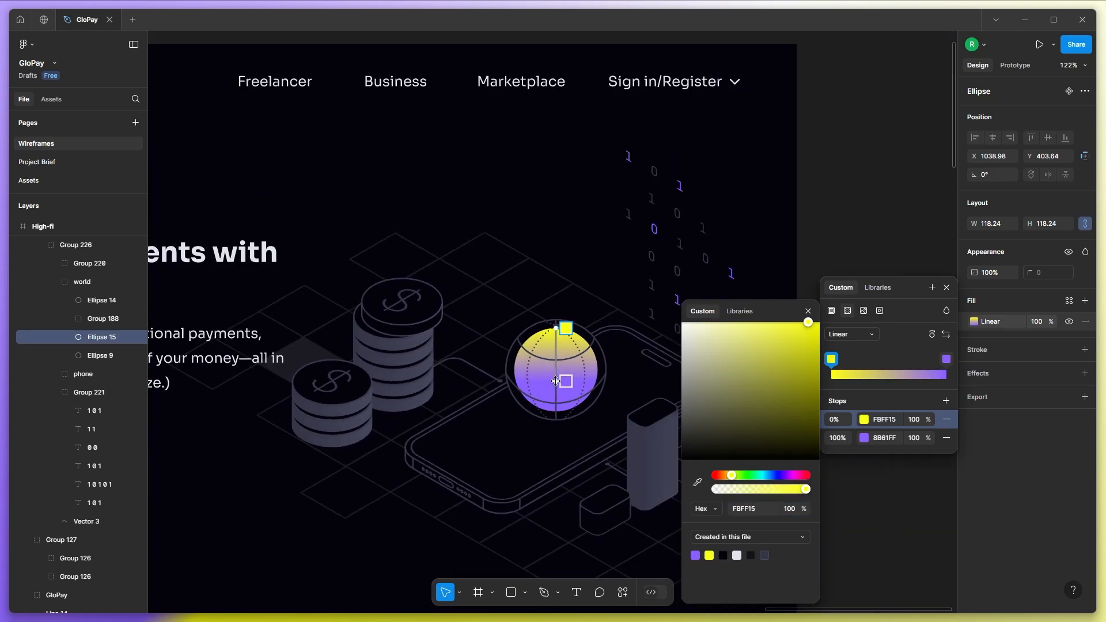
left_click(814, 241)
left_click(814, 241)
Add a layer blur of 30 to the globe's yellow-to-purple gradient circle.
scroll(580, 394, "up", 8)
left_click(611, 354)
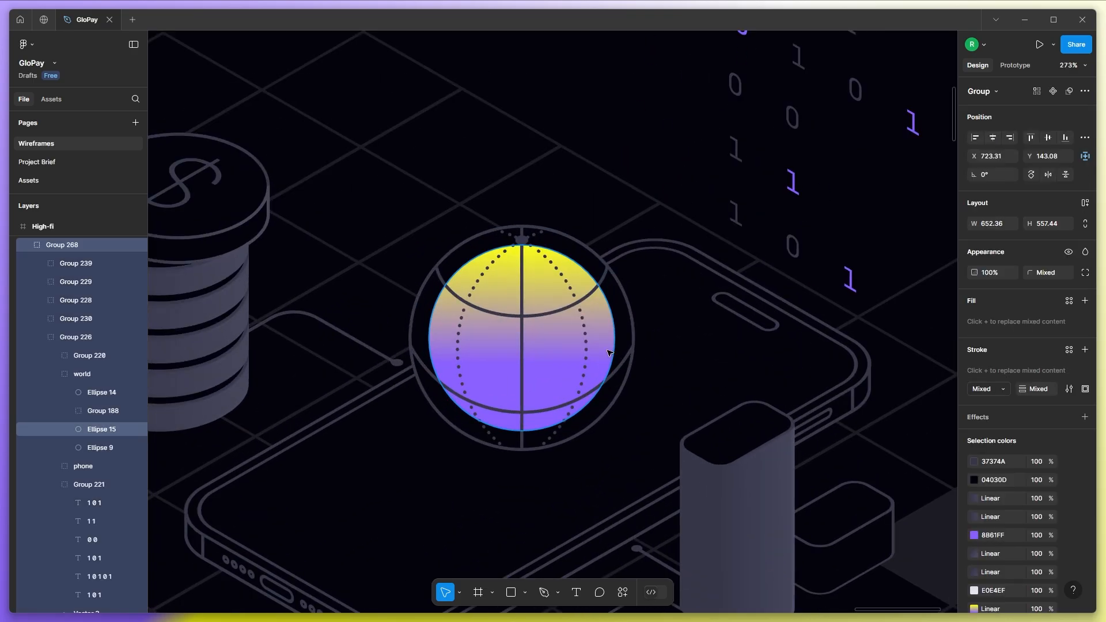
left_click(1084, 373)
left_click(1019, 394)
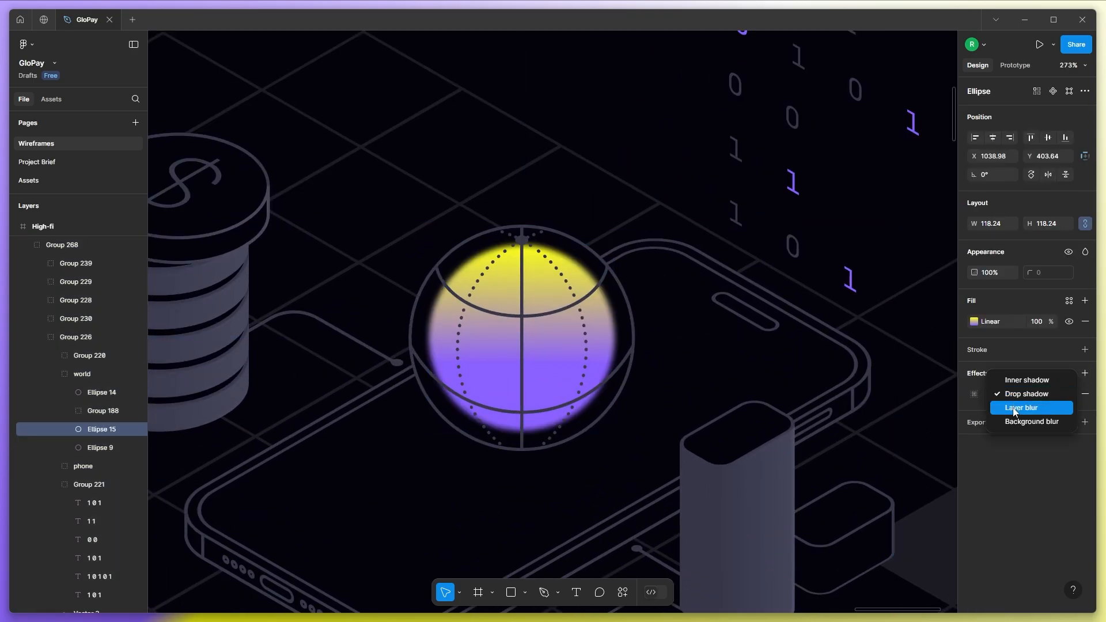
left_click(1012, 410)
left_click(973, 393)
type("34")
key("Return")
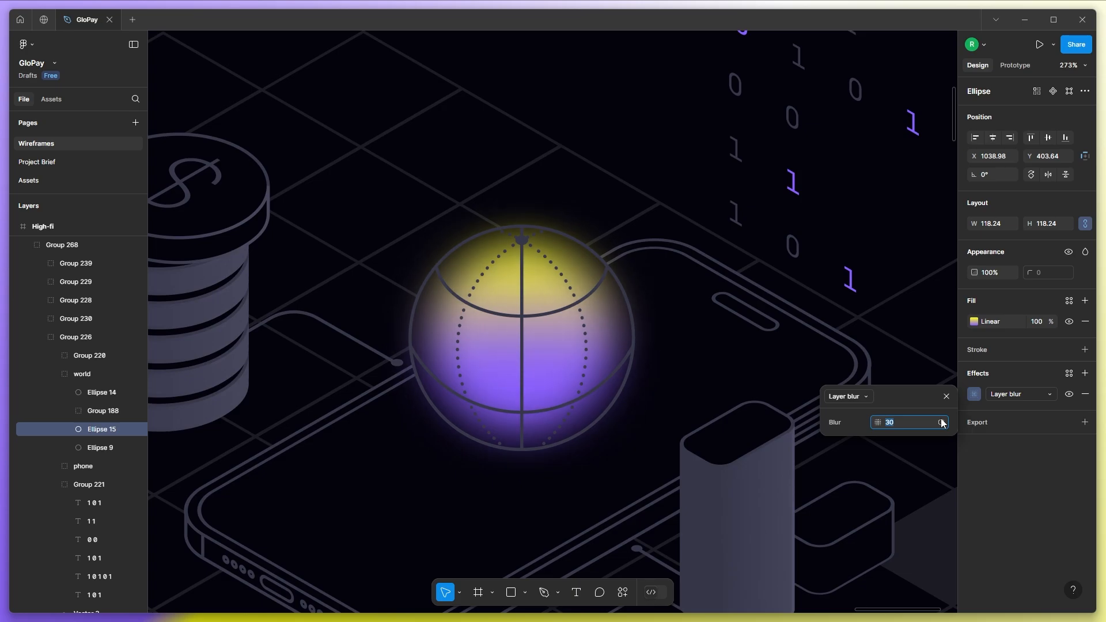
left_click(641, 384)
Duplicate the globe's blurred gradient circle, shrink the copy to about 86 px and set its layer blur to 20.
left_click(594, 361, "ctrl")
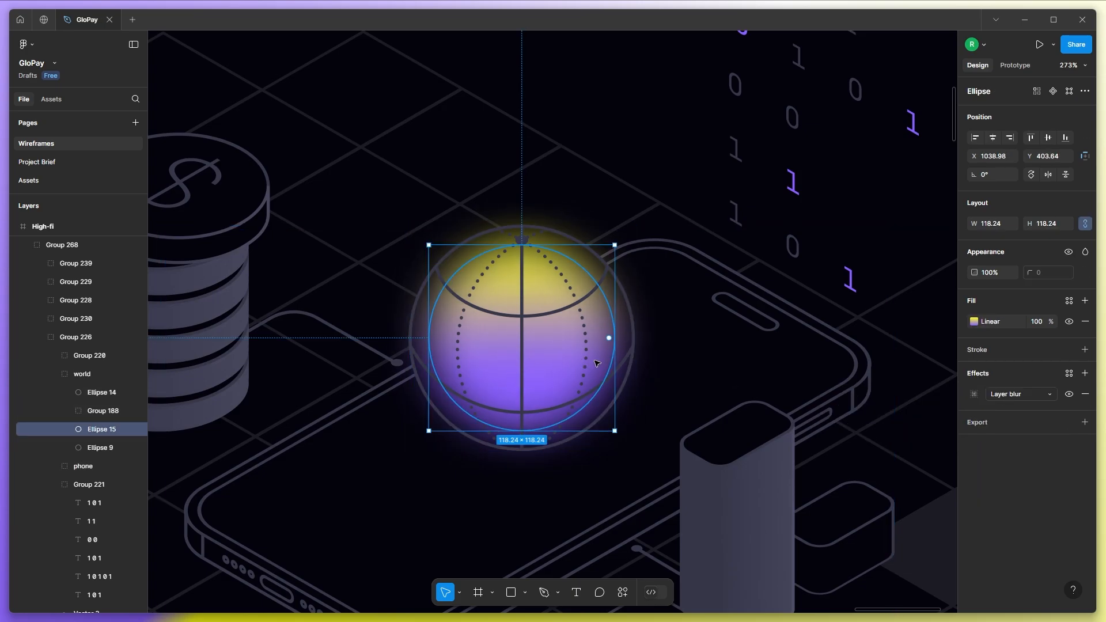
key("ctrl+d")
left_click_drag(619, 434, 582, 406)
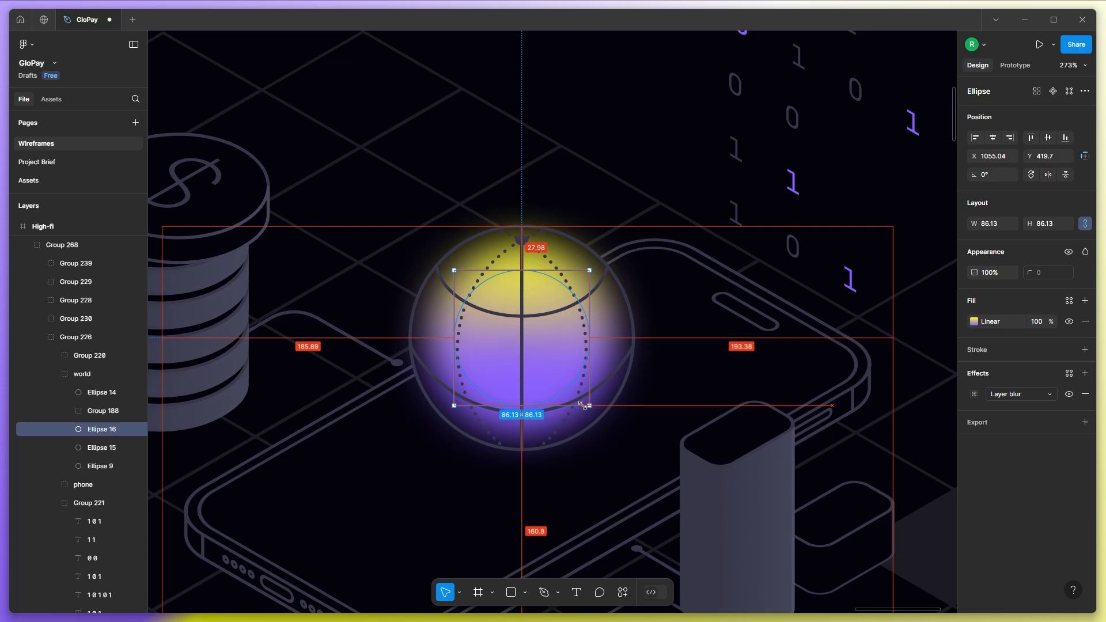
left_click(973, 394)
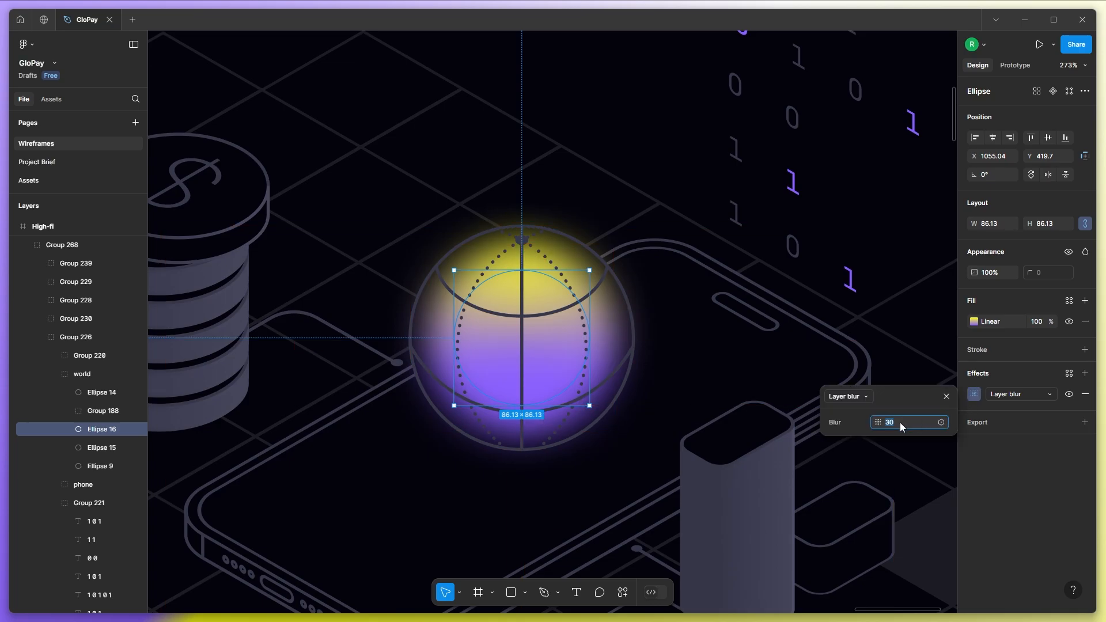
type("20")
key("Return")
scroll(593, 361, "down", 6)
left_click(752, 373)
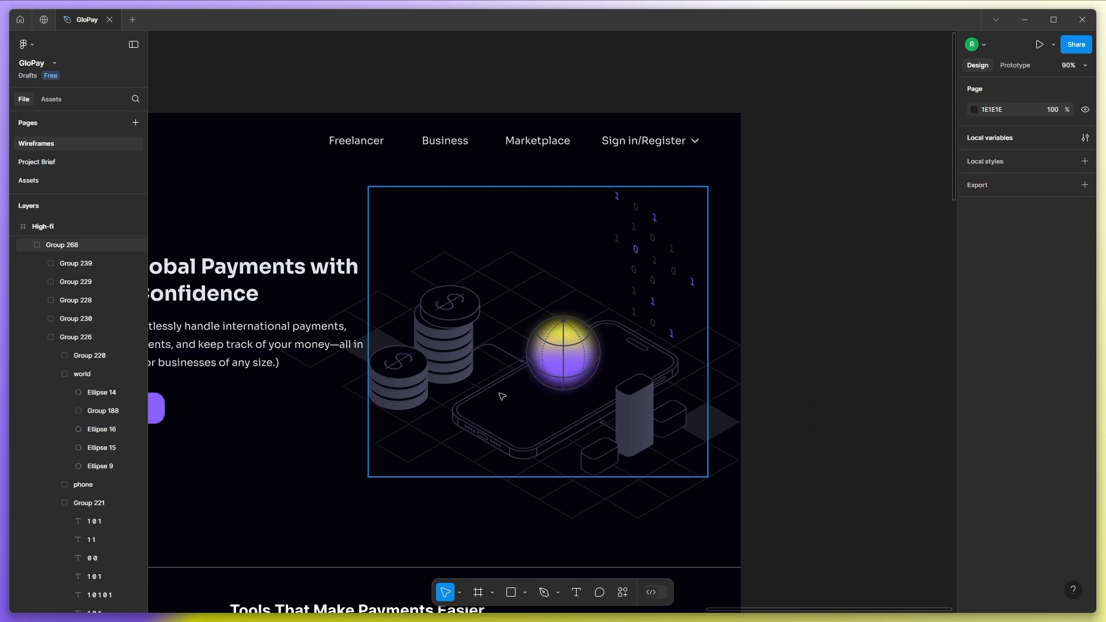
Recolour the globe group's 37374A outlines with the file's light tint, E0E4EF.
left_click(565, 352)
left_click(976, 462)
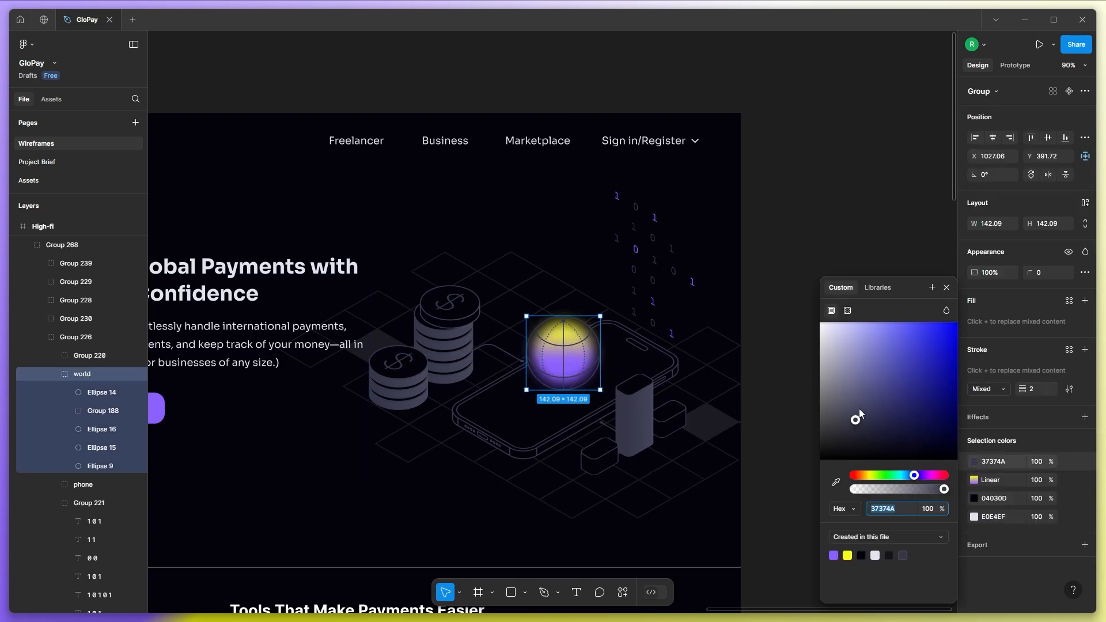
left_click(875, 555)
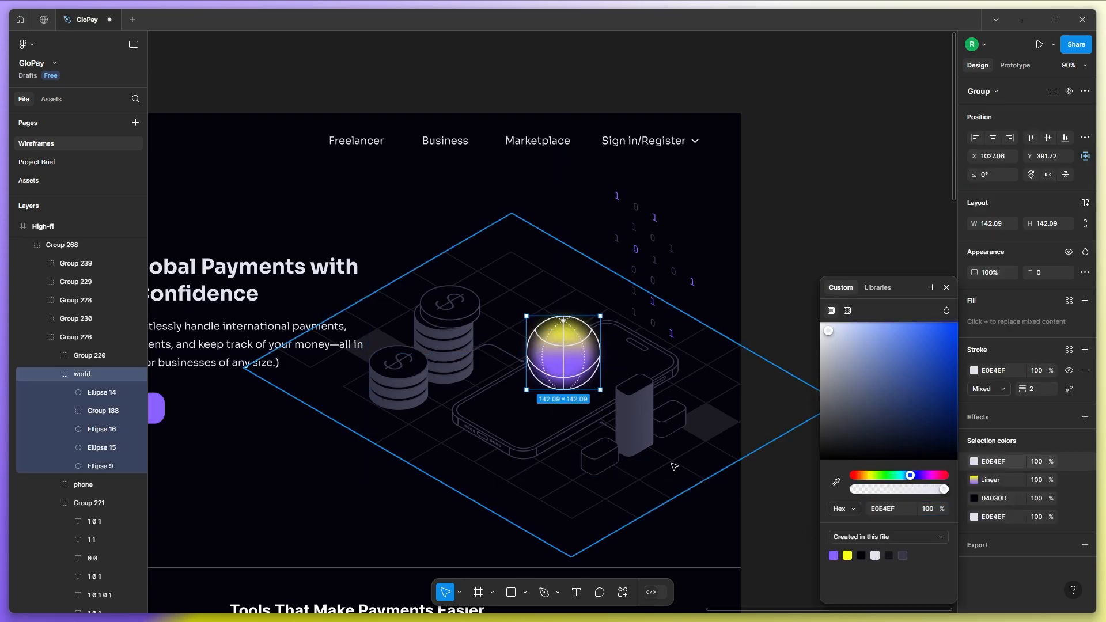
left_click(779, 364)
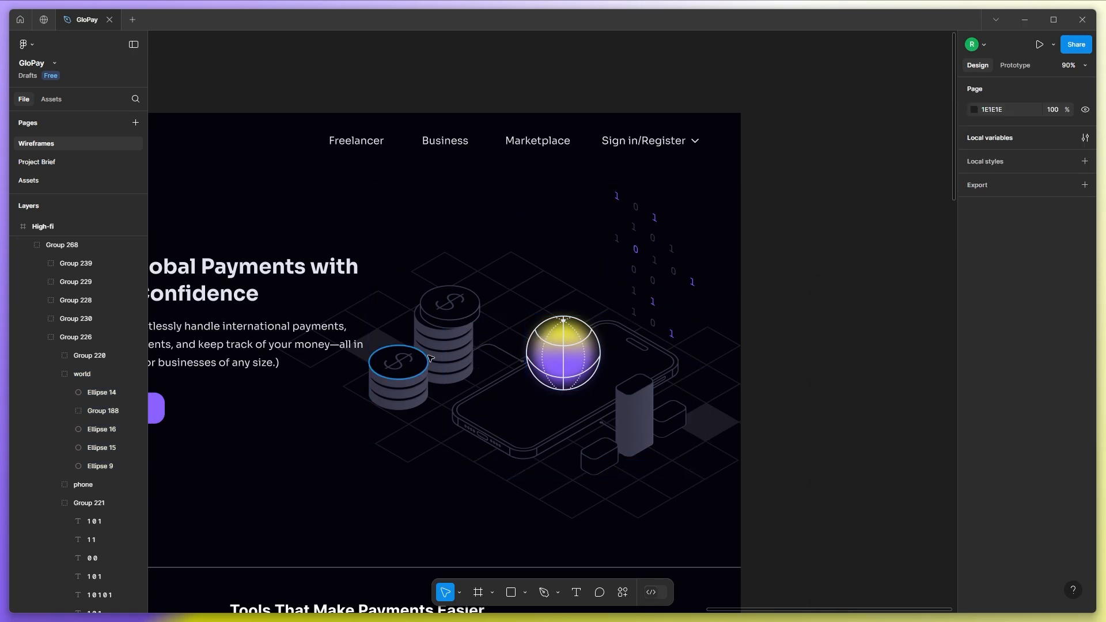
Draw a narrow upright ellipse about 9 × 103 px along the right edge of the taller coin stack.
scroll(429, 378, "up", 5)
left_click(525, 593)
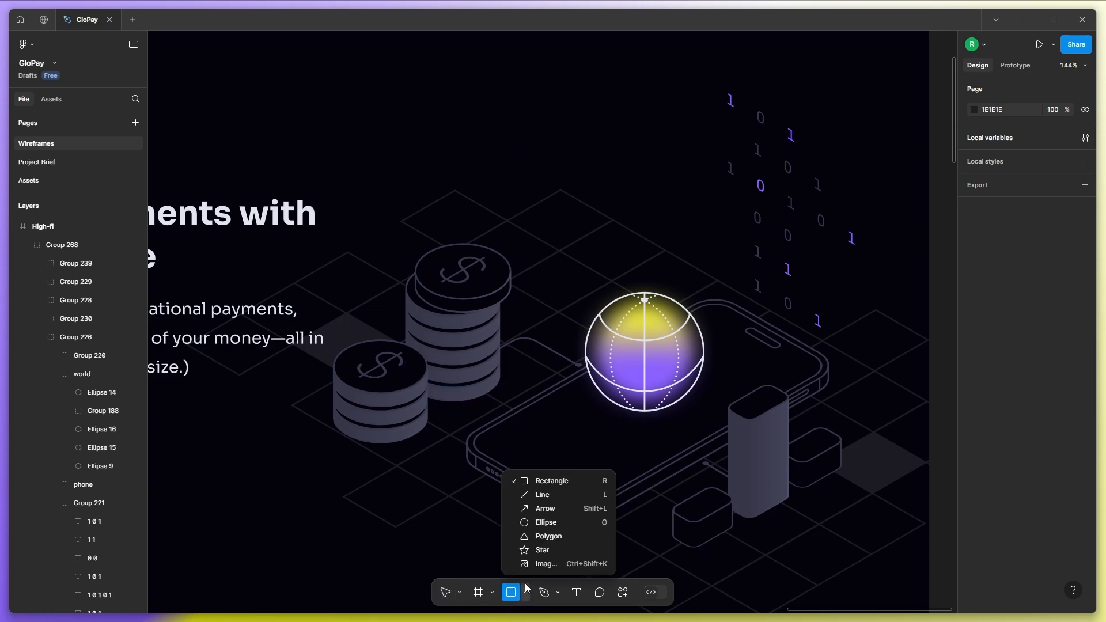
left_click(535, 521)
left_click_drag(495, 297, 499, 387)
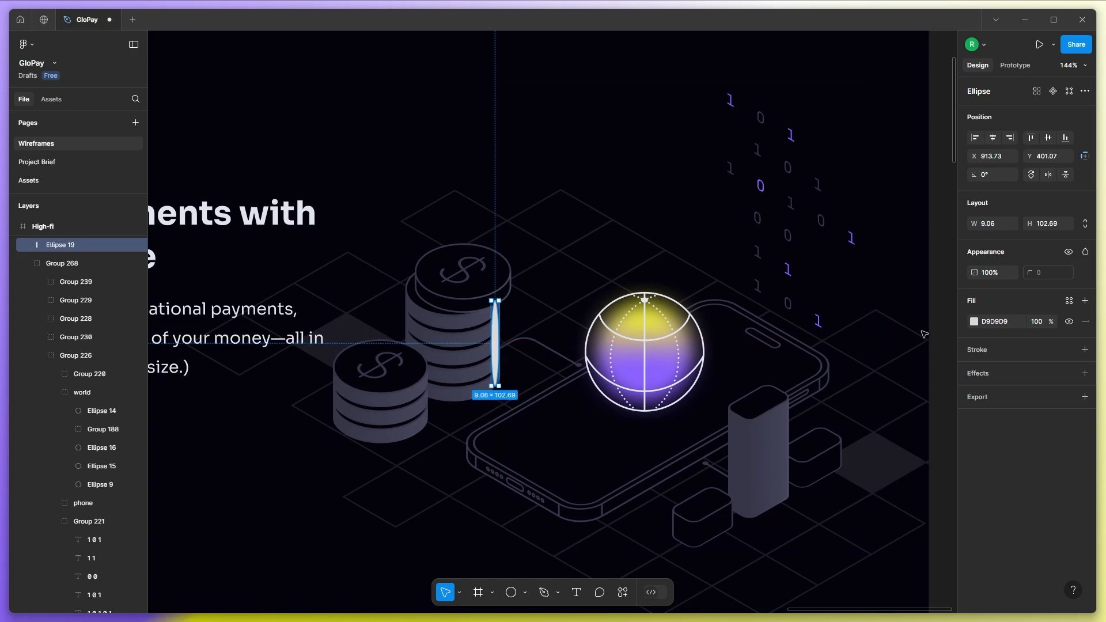
Fill the narrow ellipse with a linear gradient from the file's yellow at 0% to purple 8861FF at 73%.
left_click(974, 321)
left_click(847, 310)
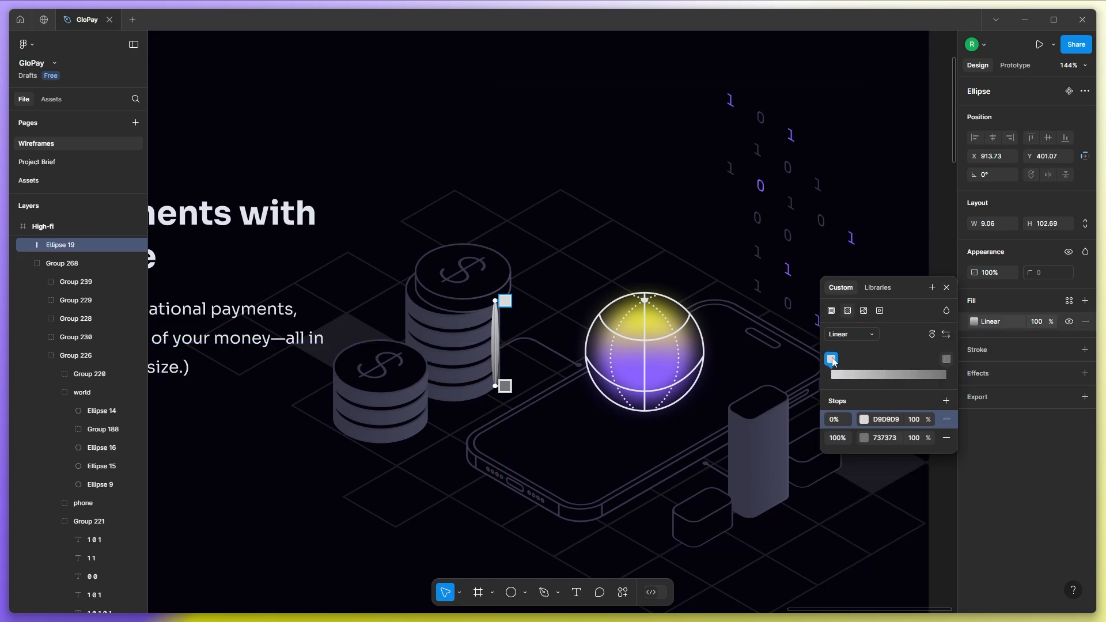
left_click(864, 419)
left_click(695, 555)
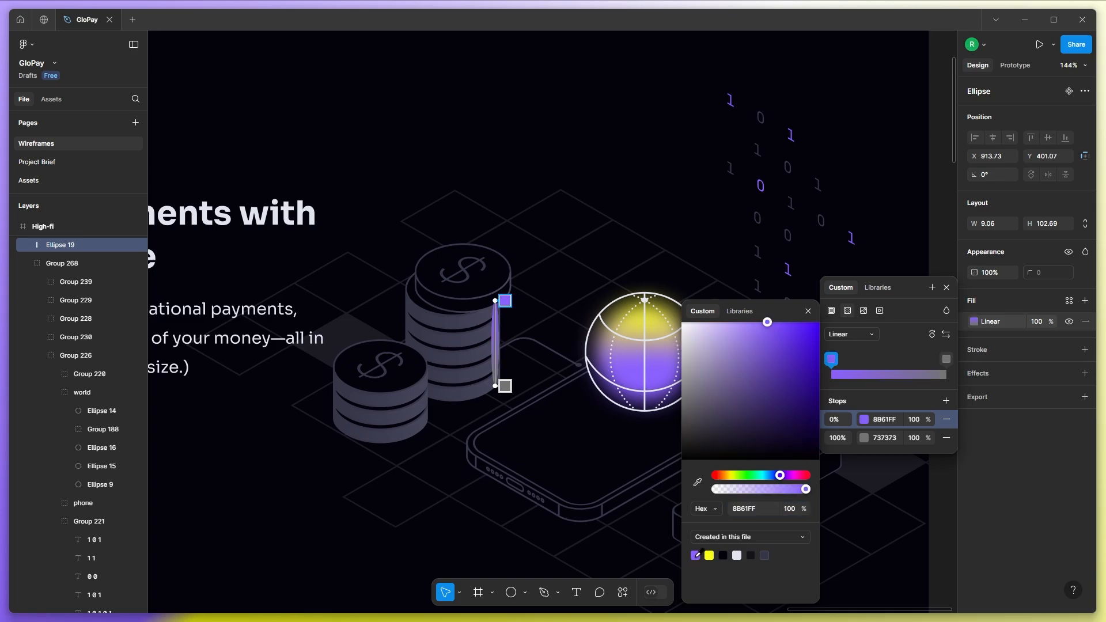
left_click(947, 358)
left_click(710, 554)
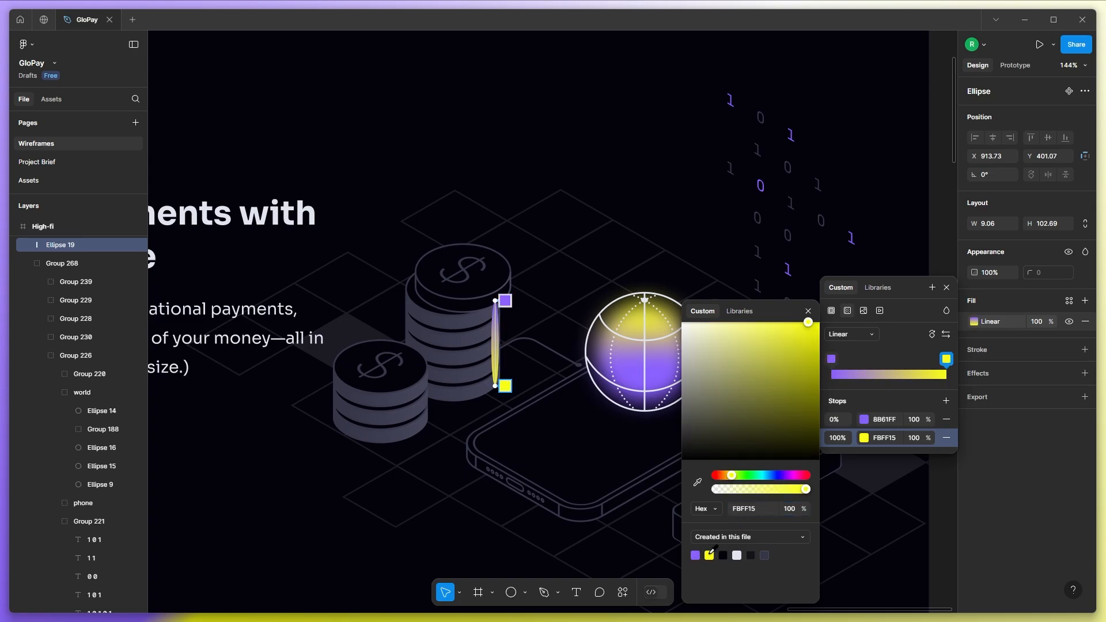
mouse_move(832, 359)
left_mouse_down()
mouse_move(909, 361)
mouse_move(819, 365)
left_mouse_up()
left_click_drag(912, 360, 902, 360)
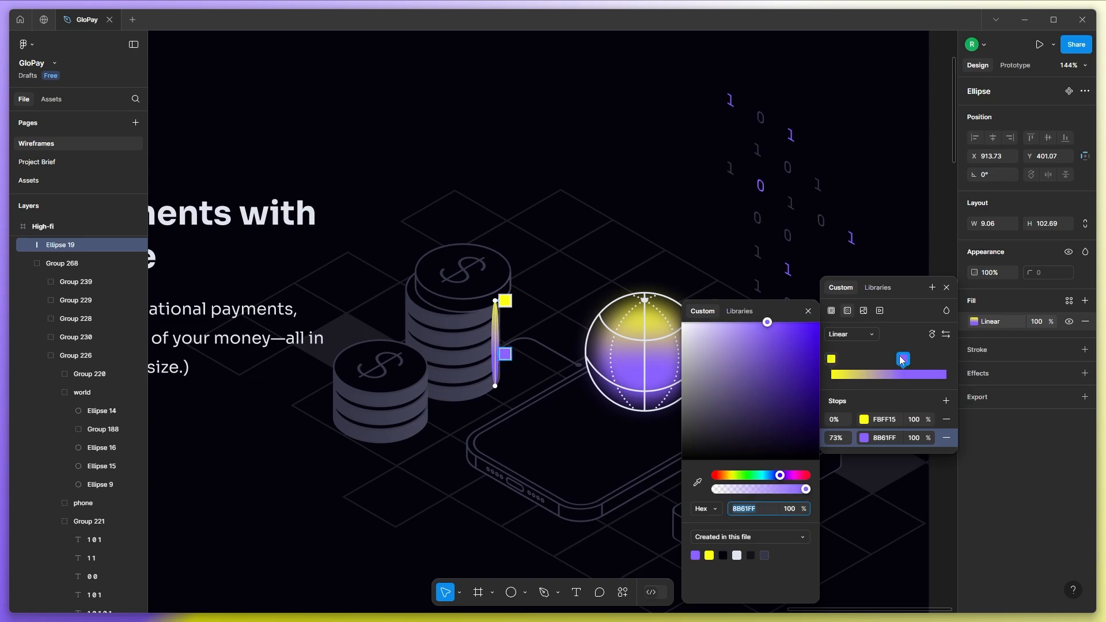
left_click(1002, 483)
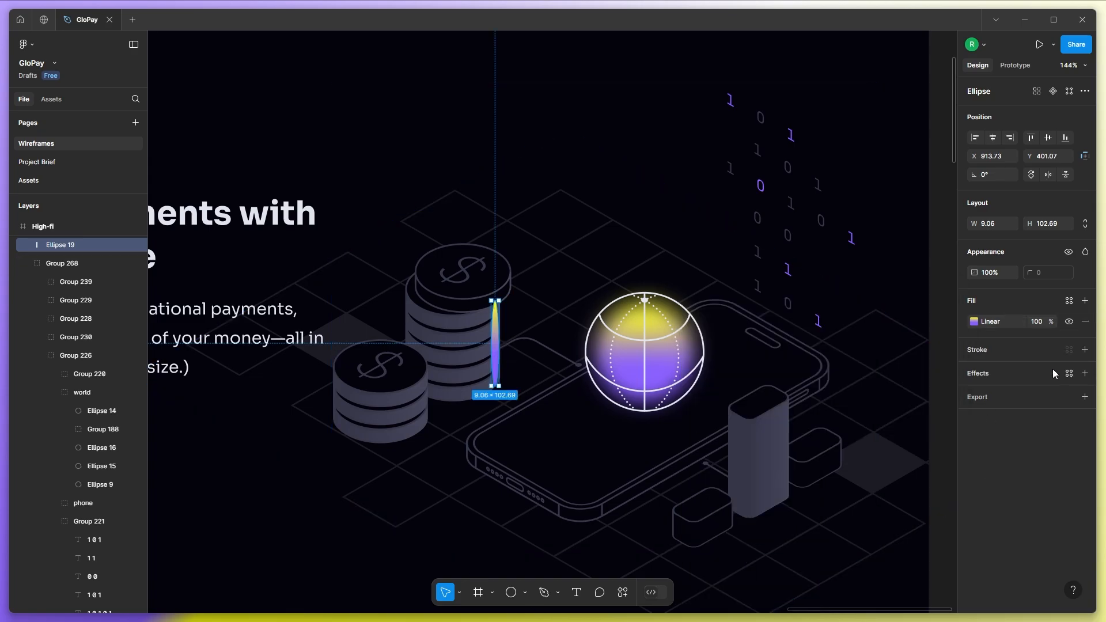
Add a layer blur of 28 to the narrow gradient ellipse on the taller coin stack.
left_click(1084, 373)
left_click(1014, 395)
left_click(1014, 409)
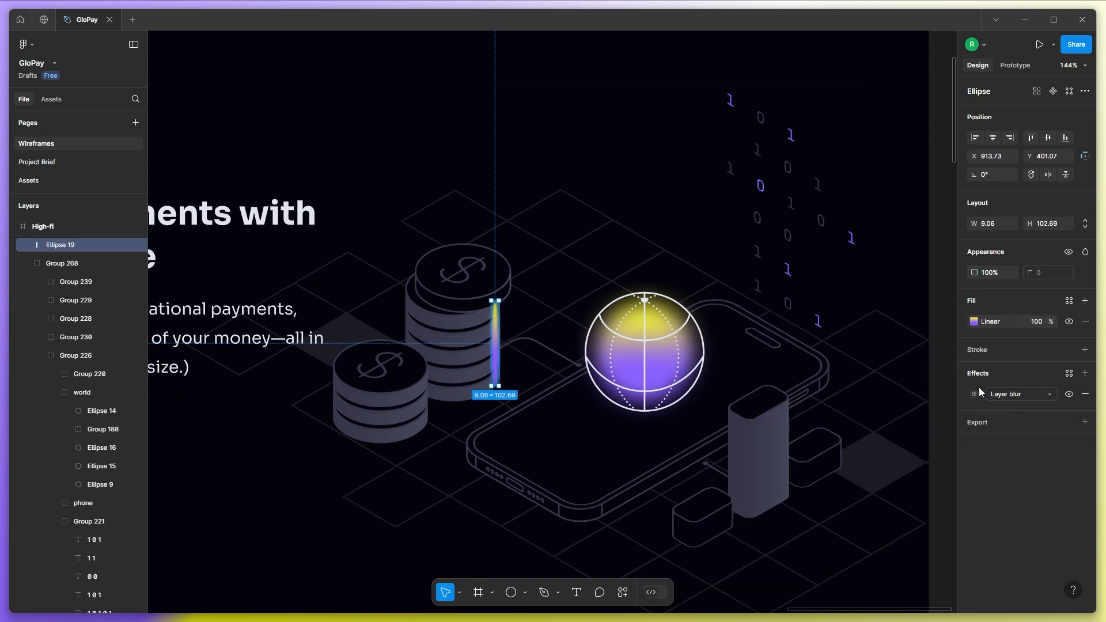
left_click(974, 394)
type("15")
key("Return")
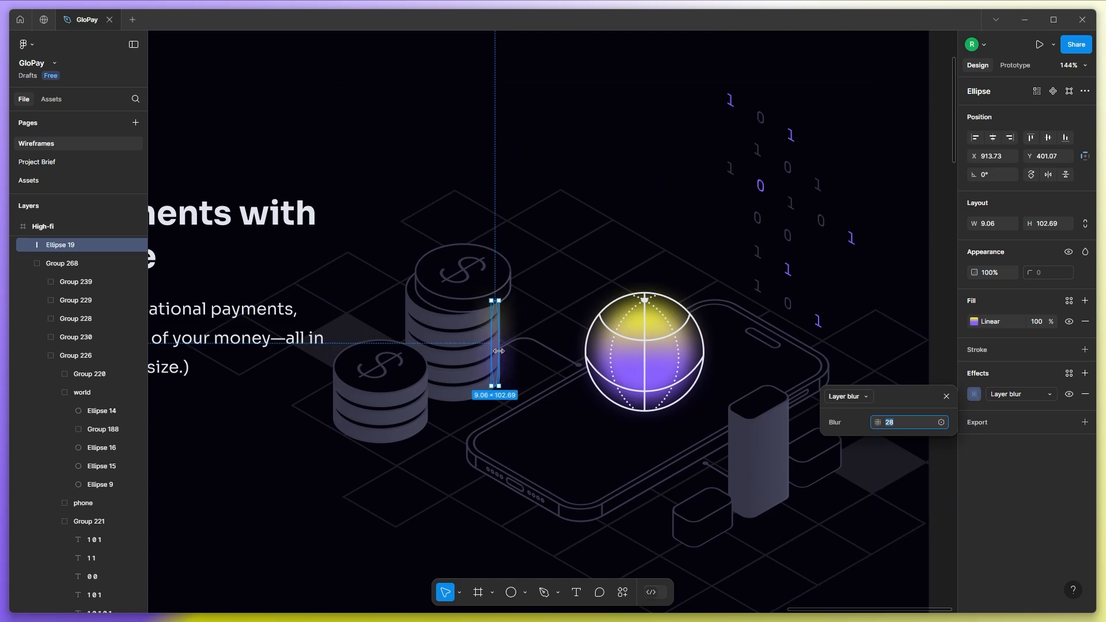
Copy the blurred ellipse onto the shorter coin stack's right edge and shorten the copy to about 65 px high.
left_click_drag(498, 353, 426, 404)
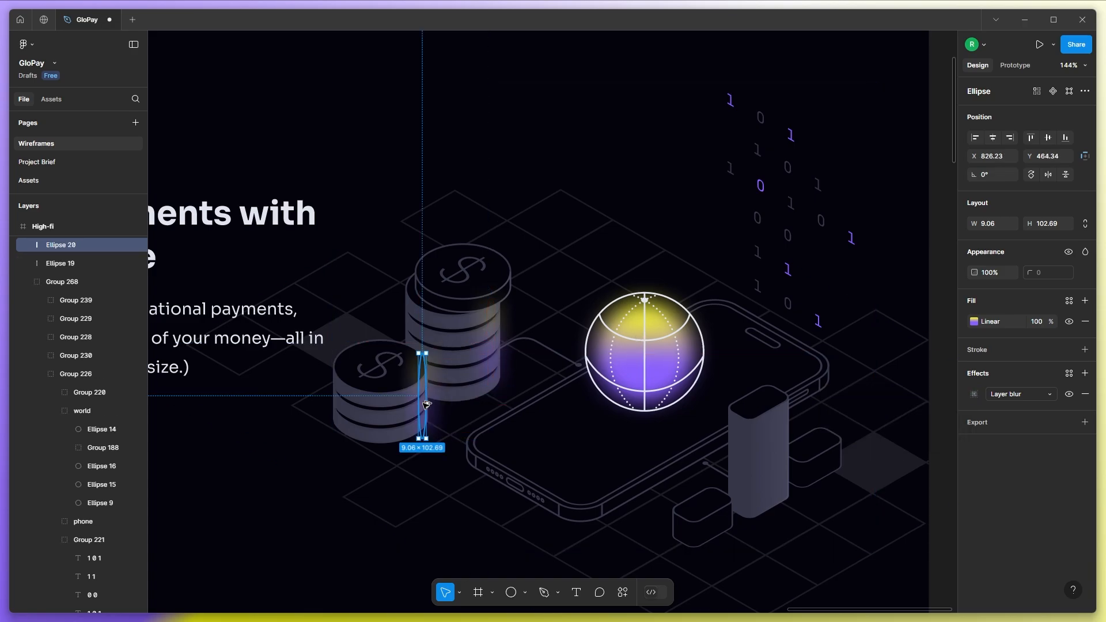
scroll(429, 352, "up", 5)
left_click_drag(425, 340, 421, 393)
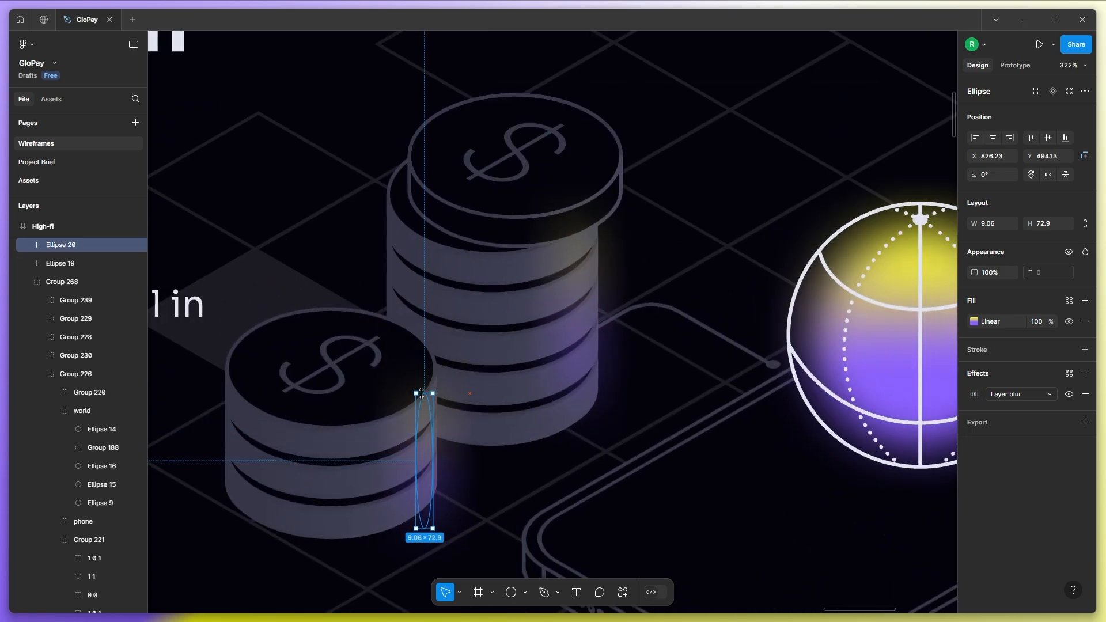
left_click_drag(423, 518, 416, 487)
scroll(459, 448, "down", 10)
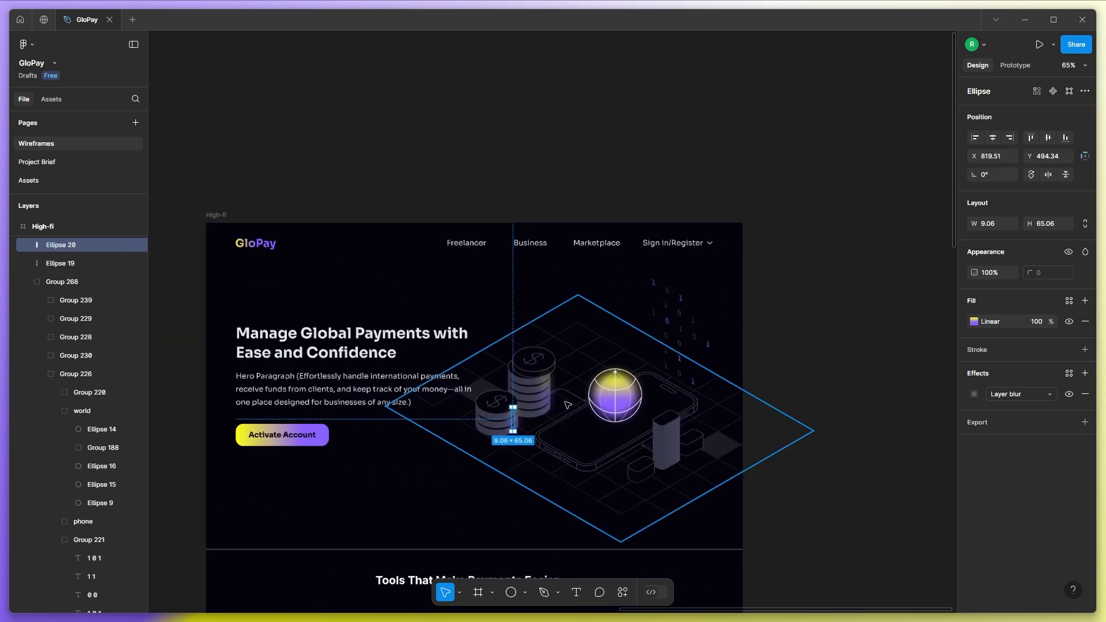
left_click(802, 387)
Give the connector line between the taller coin stack and the phone a linear gradient stroke running along its length towards the phone.
scroll(492, 500, "up", 3)
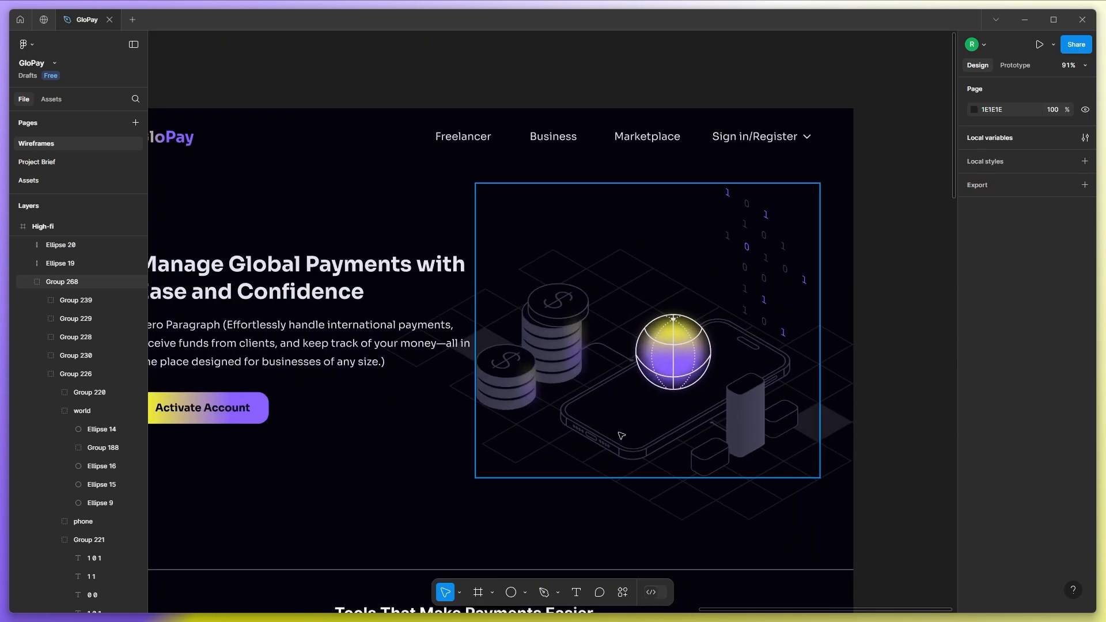
scroll(622, 436, "up", 4)
left_click(447, 327)
scroll(446, 334, "up", 2)
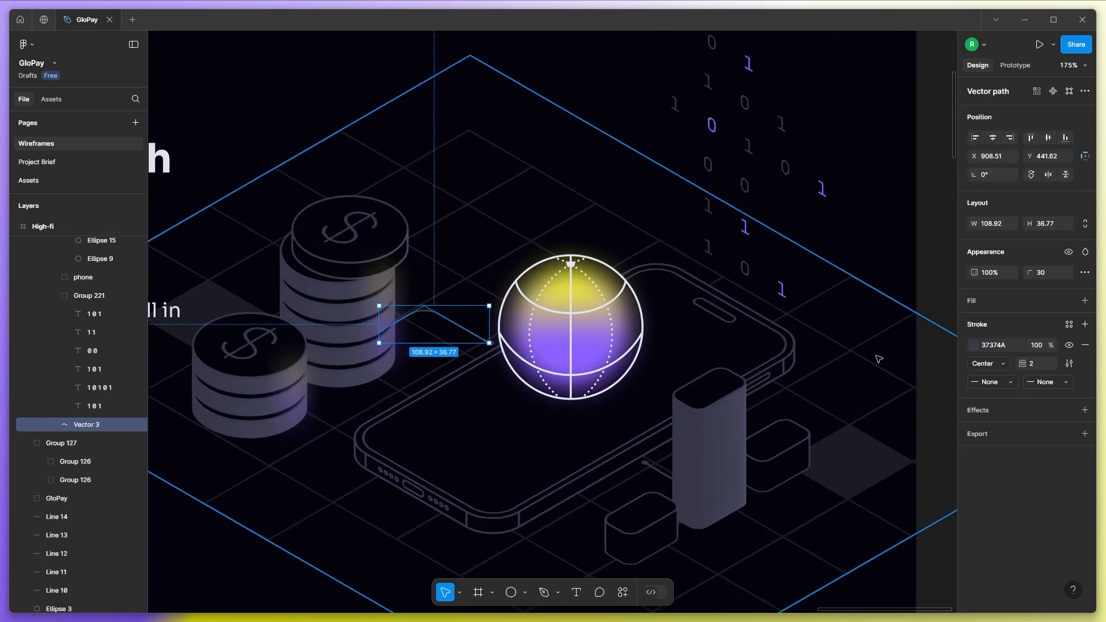
left_click(974, 345)
left_click(847, 311)
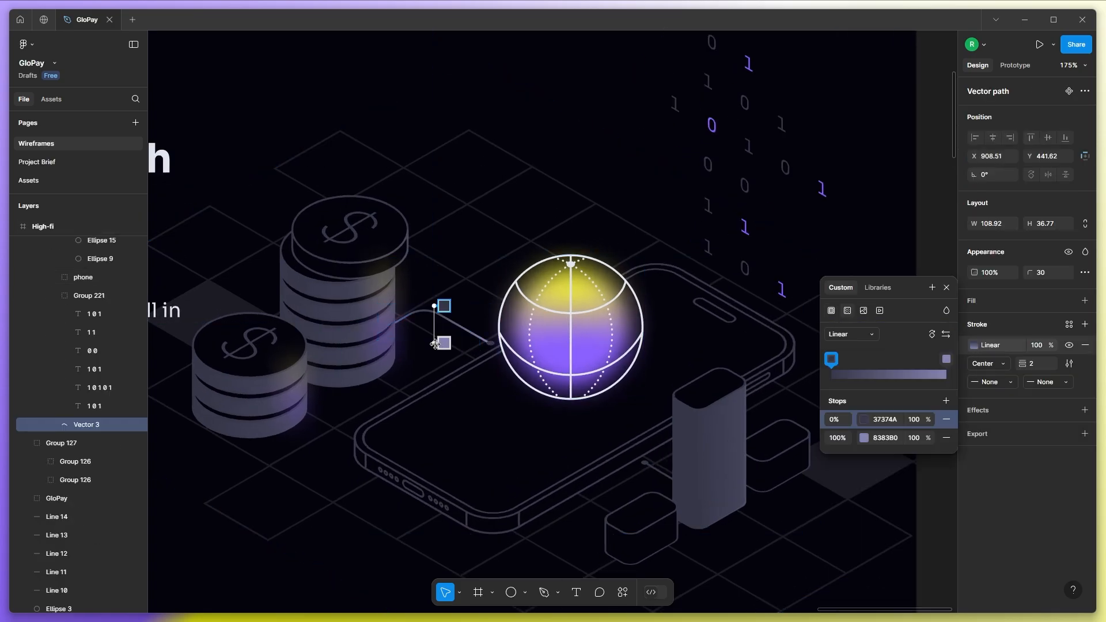
left_click_drag(436, 344, 488, 343)
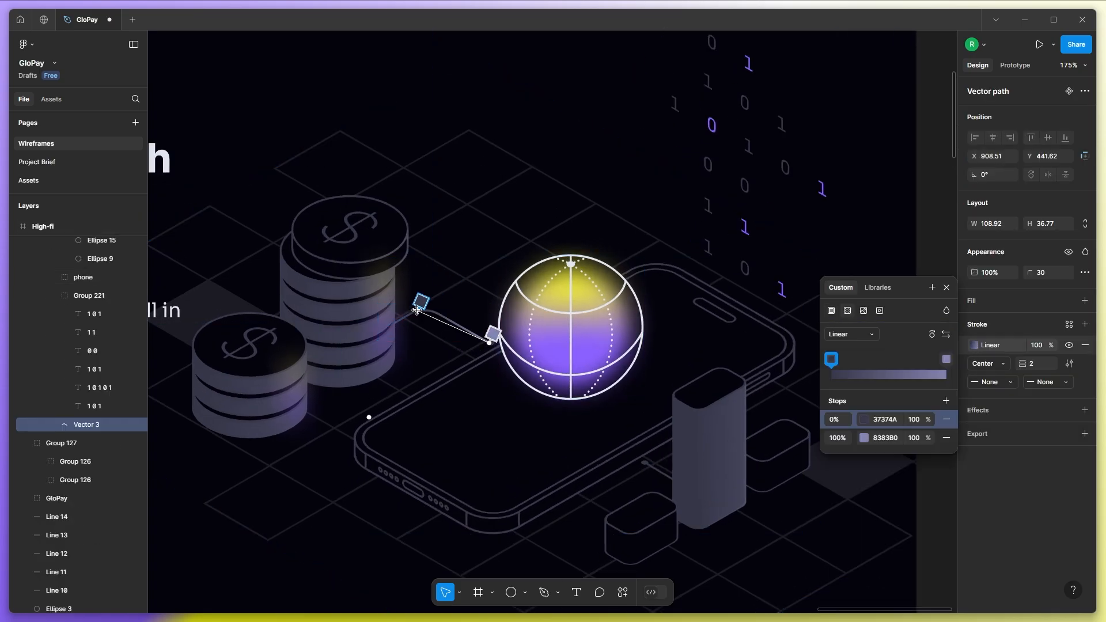
Set the 100% stop of the coin stack connector line's stroke gradient to near-white FDFDFF.
left_click(492, 332)
left_click(864, 438)
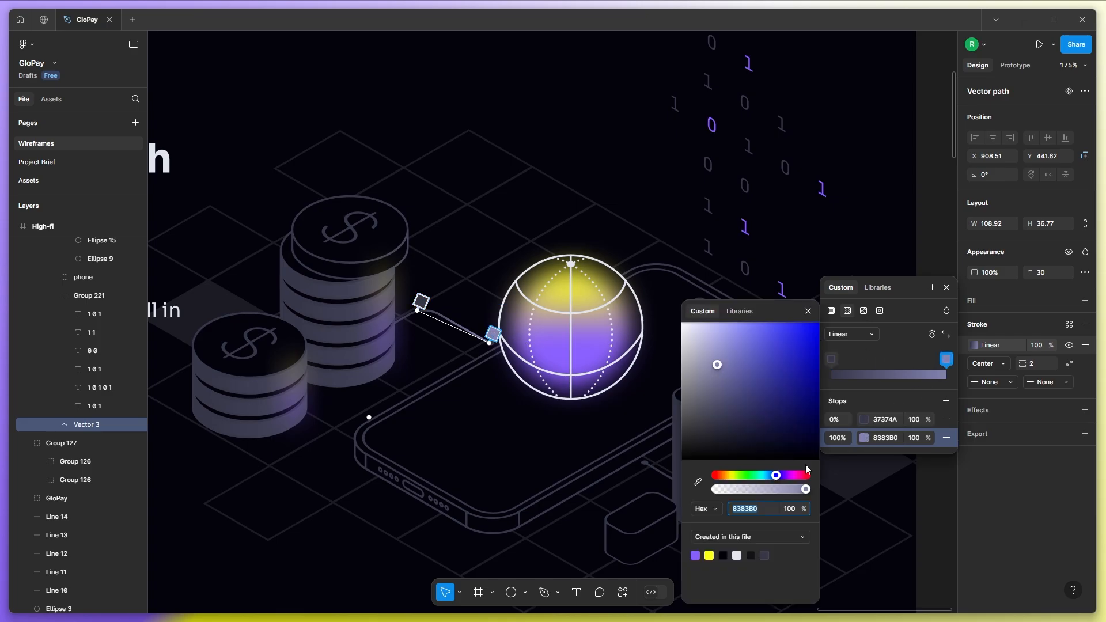
left_click(737, 555)
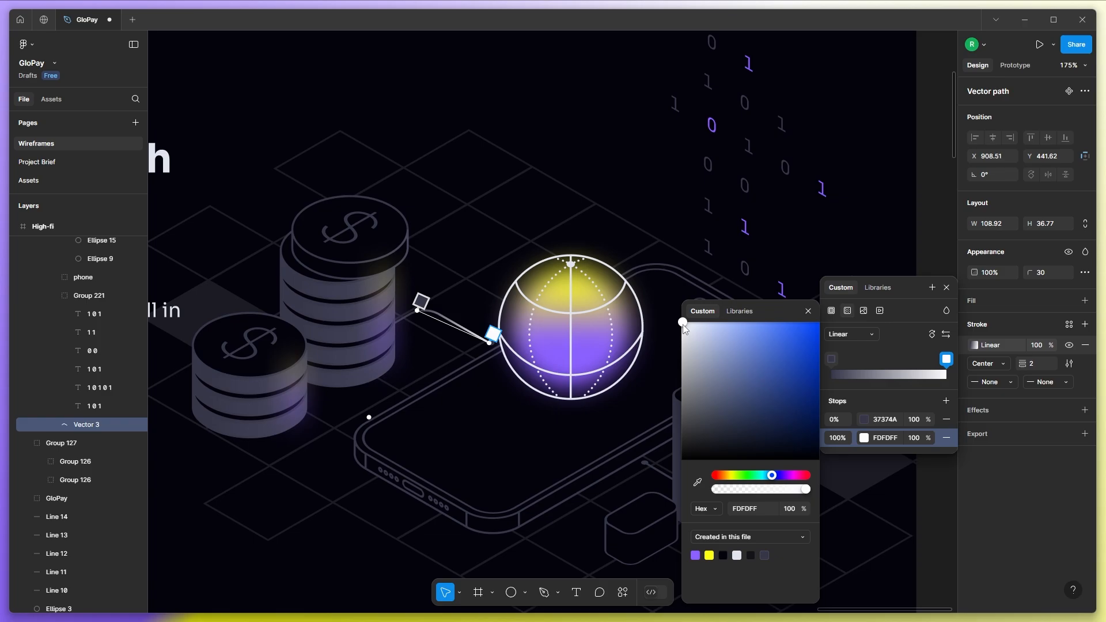
left_click(435, 341)
left_click(474, 339)
Fill the small dot at the phone end of the coin stack connector line with white FFFFFF.
scroll(481, 339, "up", 3)
left_click(499, 346, "ctrl")
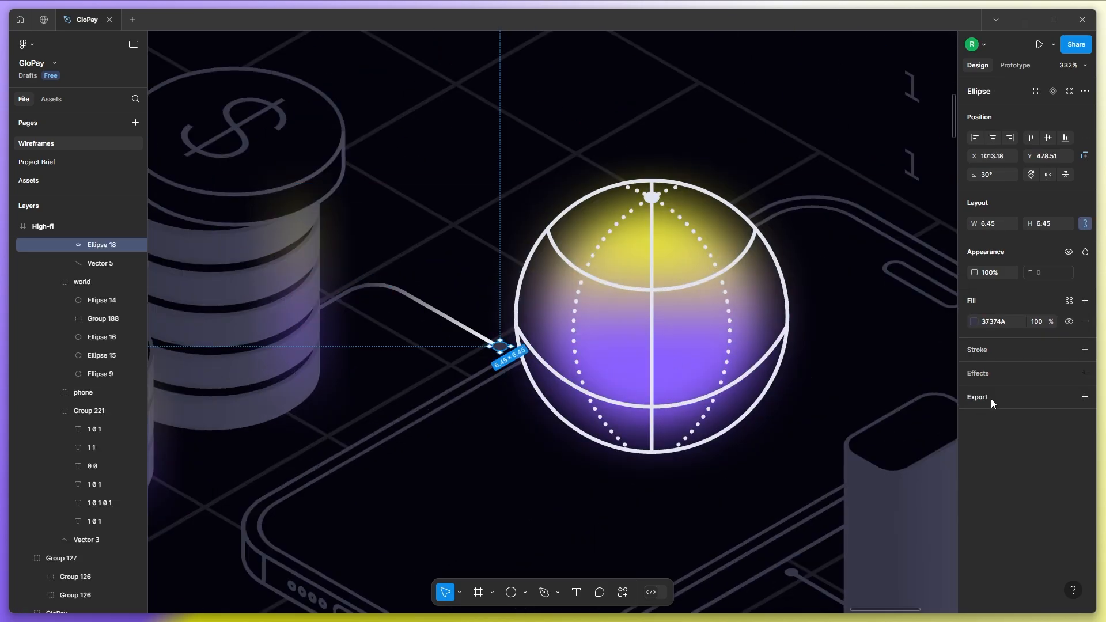
left_click(974, 322)
left_click_drag(855, 369, 751, 297)
scroll(470, 338, "down", 4)
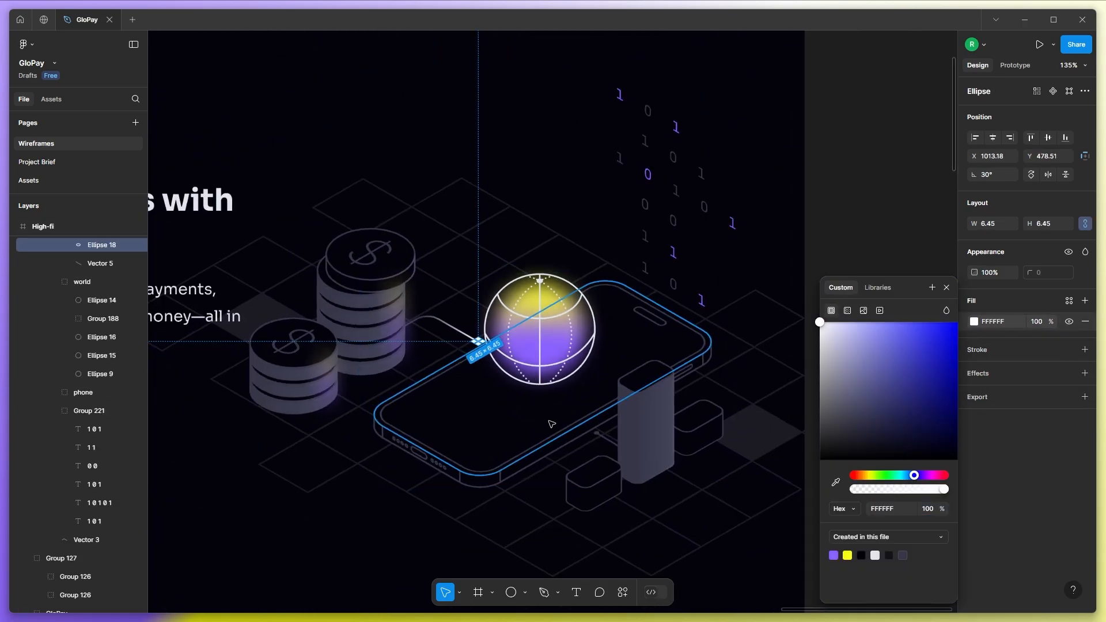
Give the short connector line beside the tall bar a linear gradient stroke from 37374A to white FFFFFF at 100%.
scroll(547, 420, "up", 2)
left_click(636, 453)
left_click(974, 345)
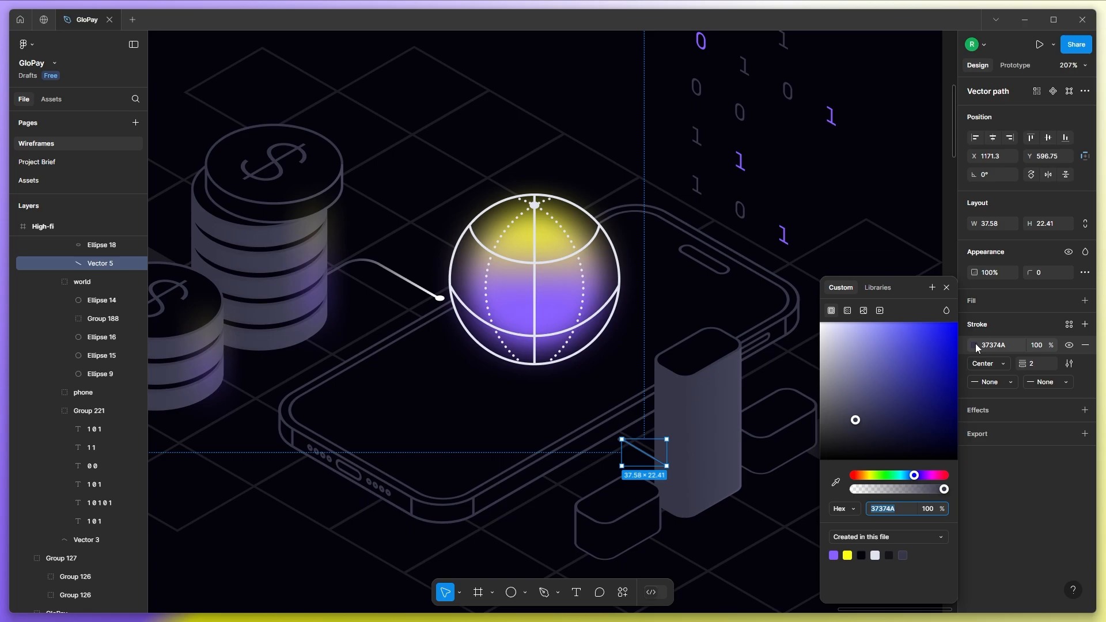
left_click(847, 312)
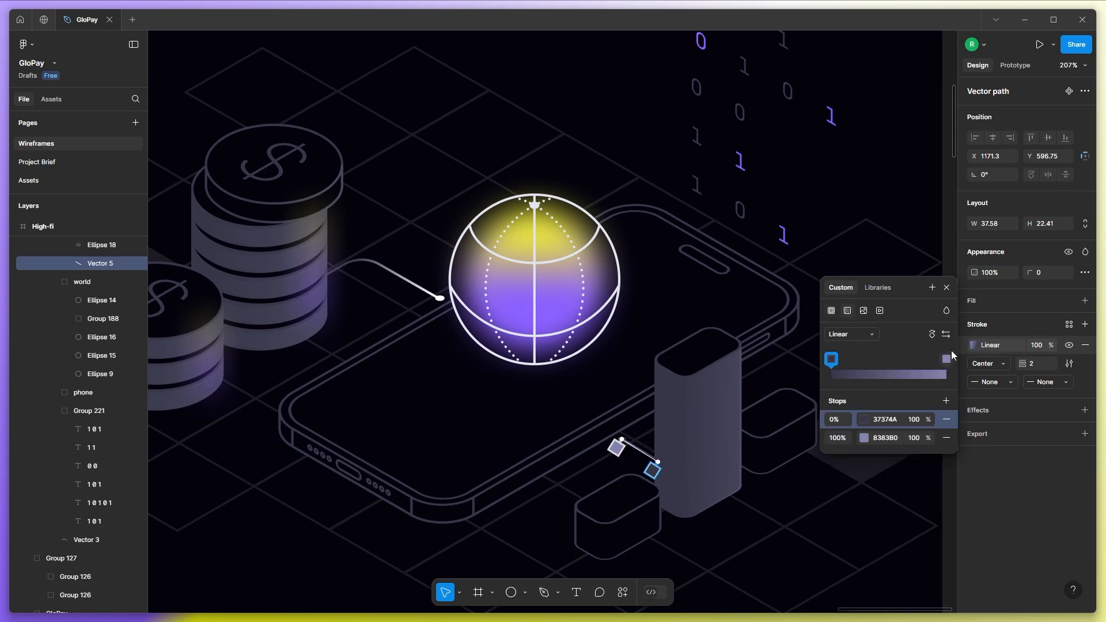
left_click(946, 359)
left_click(864, 438)
left_click_drag(726, 358, 665, 316)
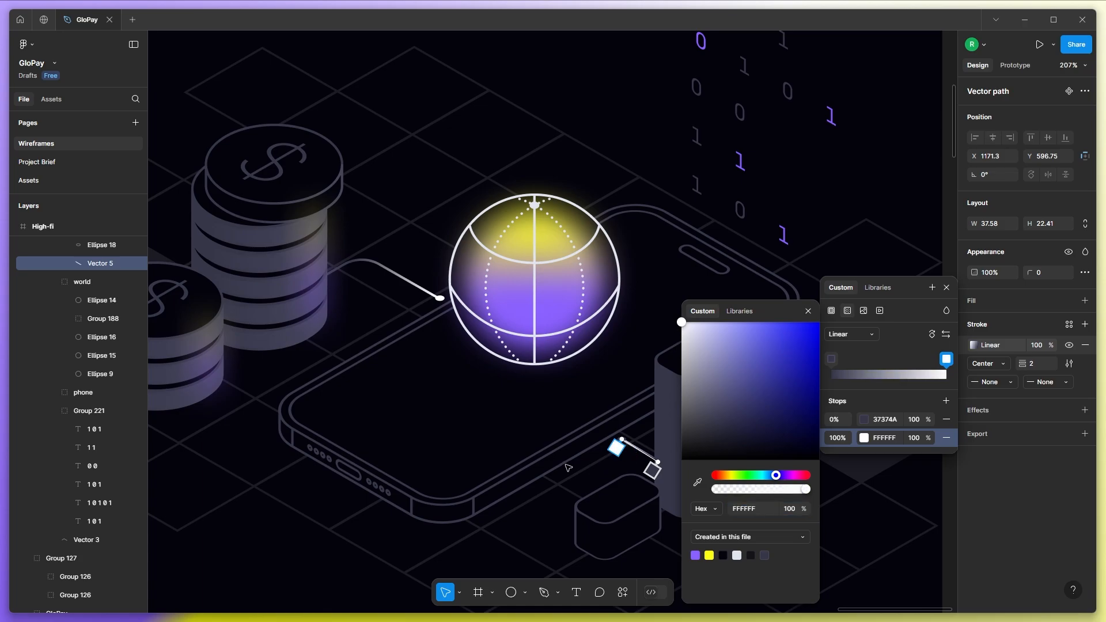
Fill the small dot at the end of the tall bar's connector line with white FFFFFF.
left_click(615, 447)
scroll(602, 462, "up", 5)
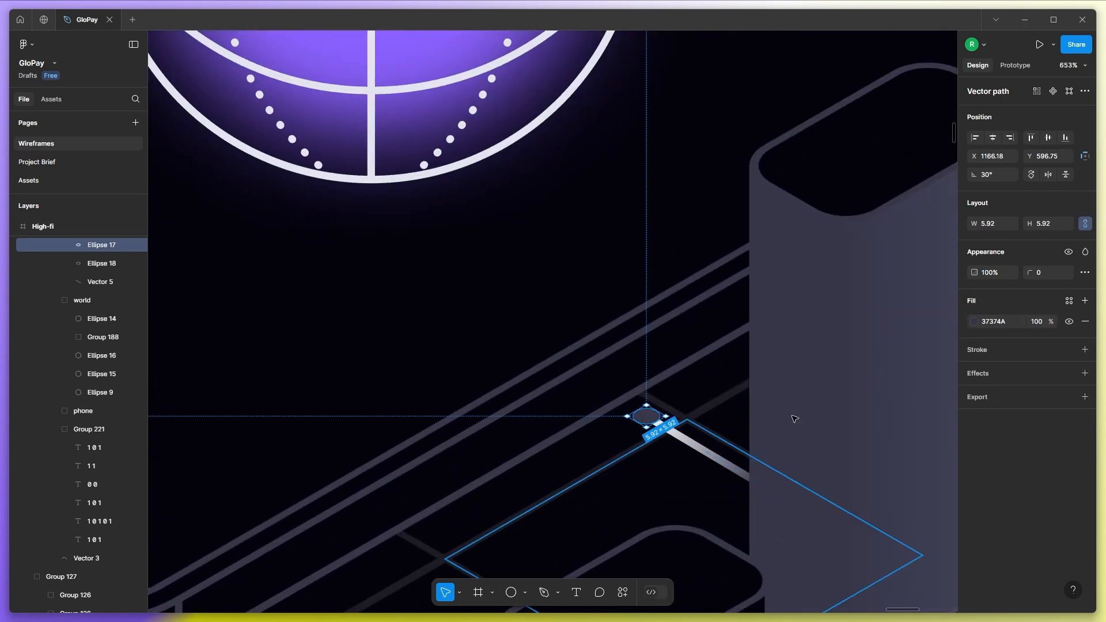
left_click(973, 321)
left_click_drag(852, 403, 777, 315)
scroll(642, 403, "down", 7)
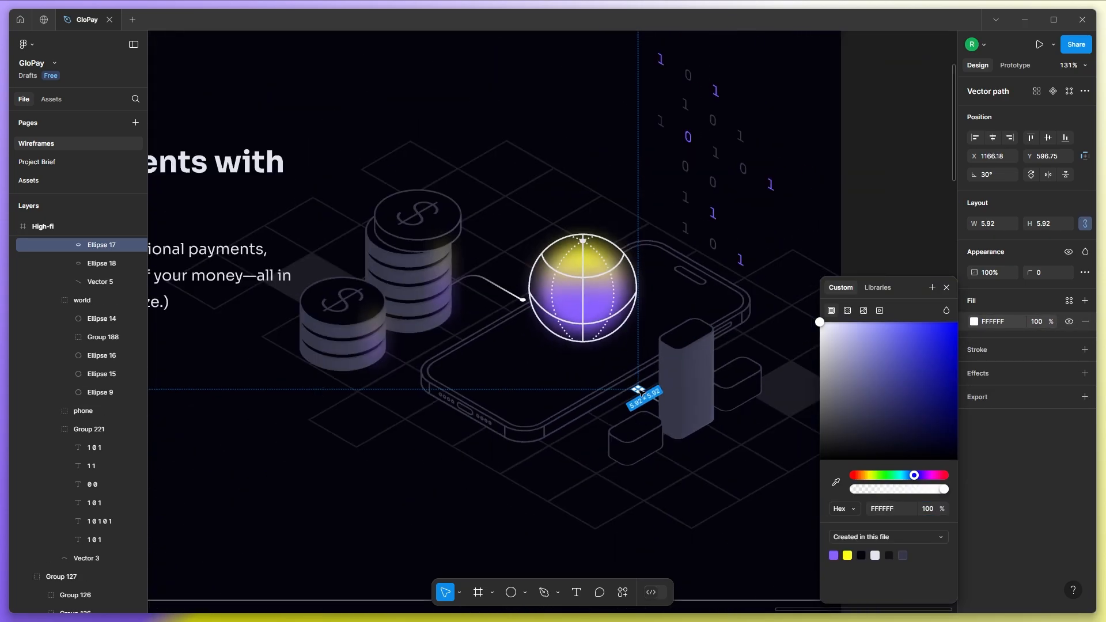
scroll(639, 391, "down", 3)
left_click(840, 397)
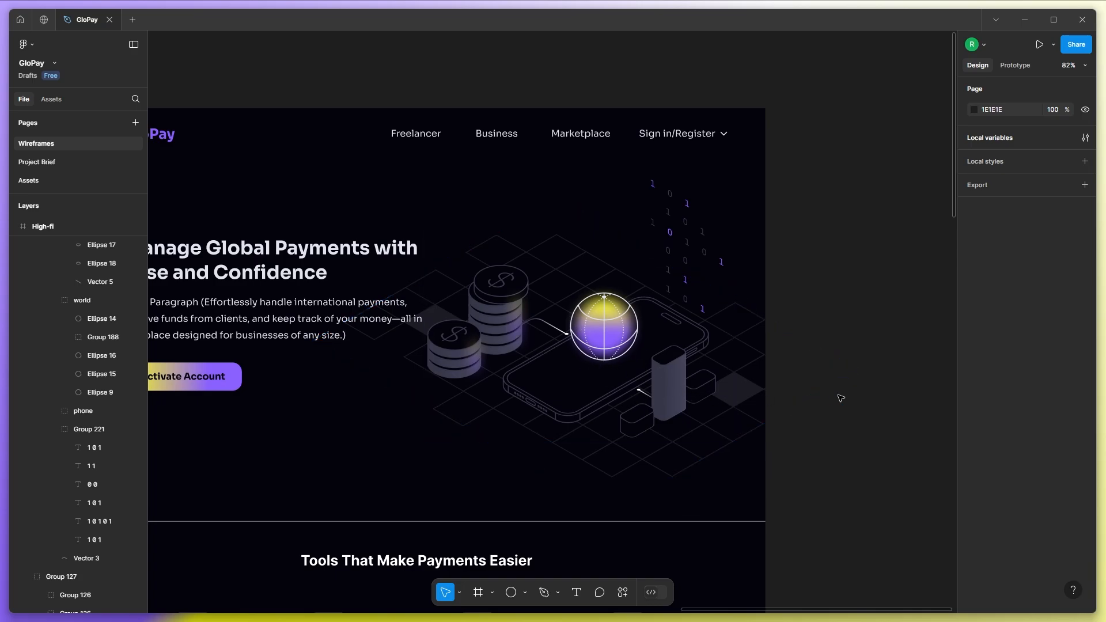
Select the whole isometric illustration with its glow ellipses and shift it up slightly in the hero section.
scroll(840, 397, "down", 2)
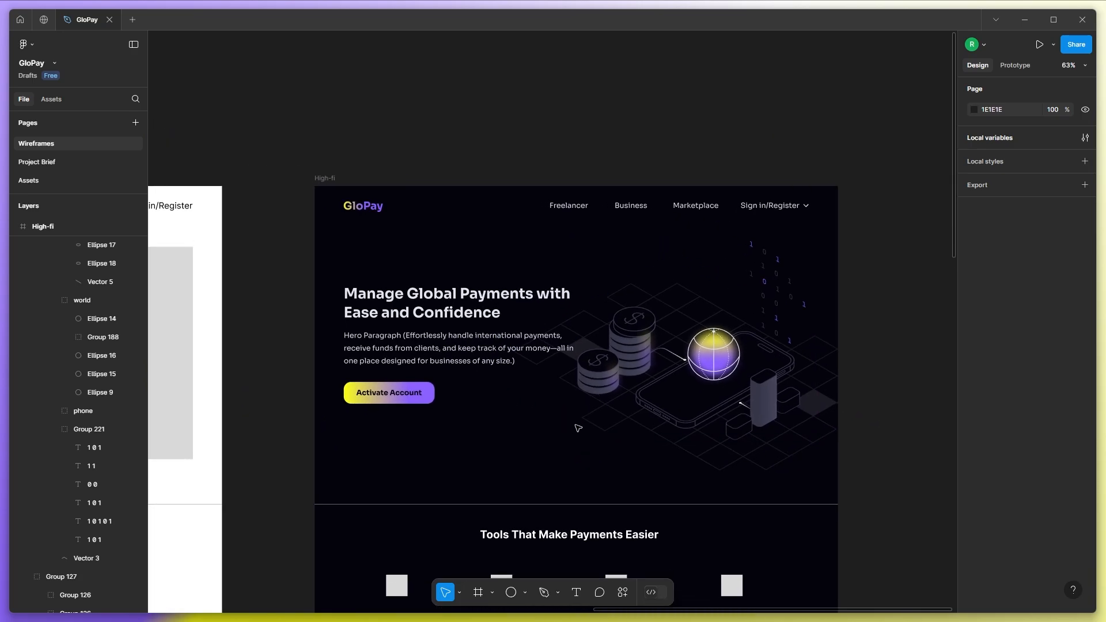
left_click_drag(894, 254, 576, 471)
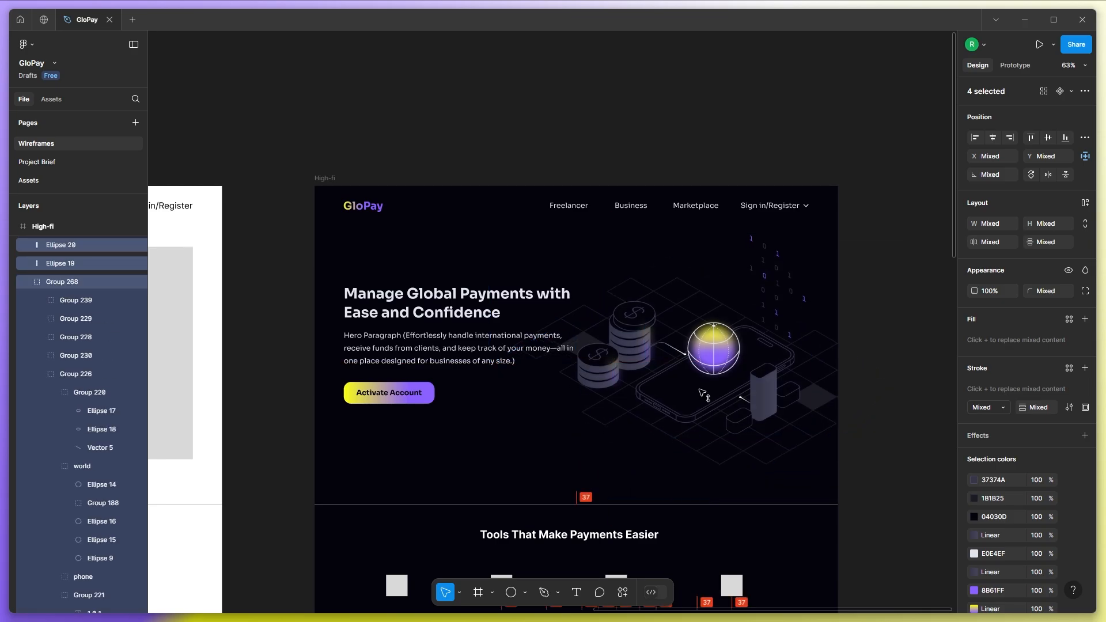
left_click(931, 525)
Move all the sections below the hero down to open a blank band above "Tools That Make Payments Easier".
scroll(573, 318, "down", 4)
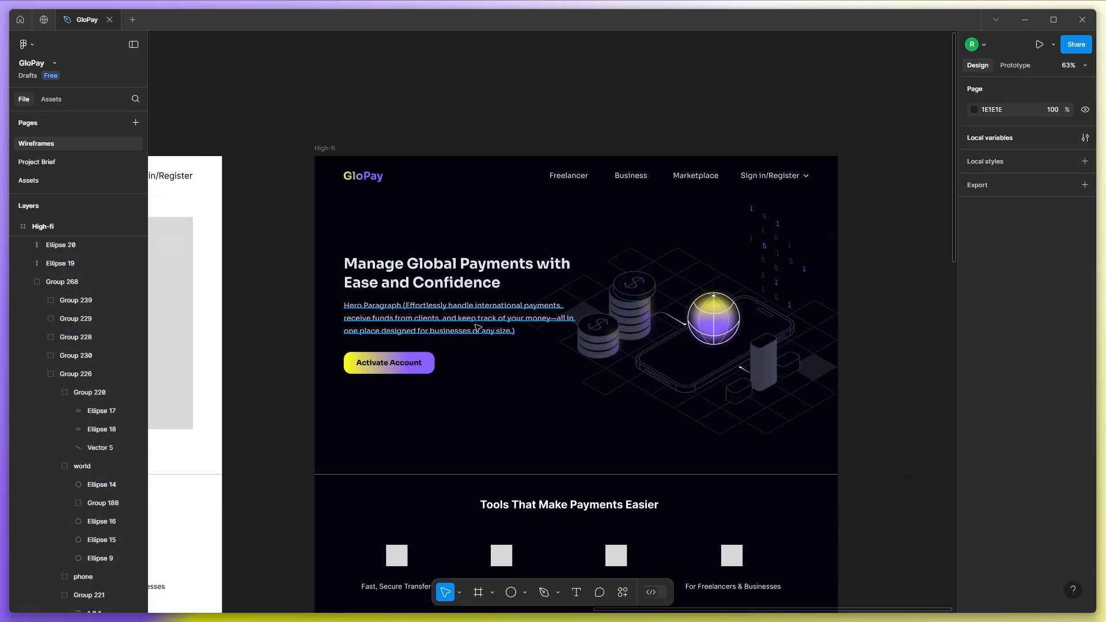
scroll(573, 317, "down", 5)
scroll(573, 317, "down", 4)
left_click_drag(551, 410, 555, 439)
scroll(634, 380, "up", 3)
scroll(705, 300, "down", 3)
left_click_drag(713, 193, 507, 476)
left_click_drag(633, 302, 634, 344)
scroll(615, 165, "up", 6)
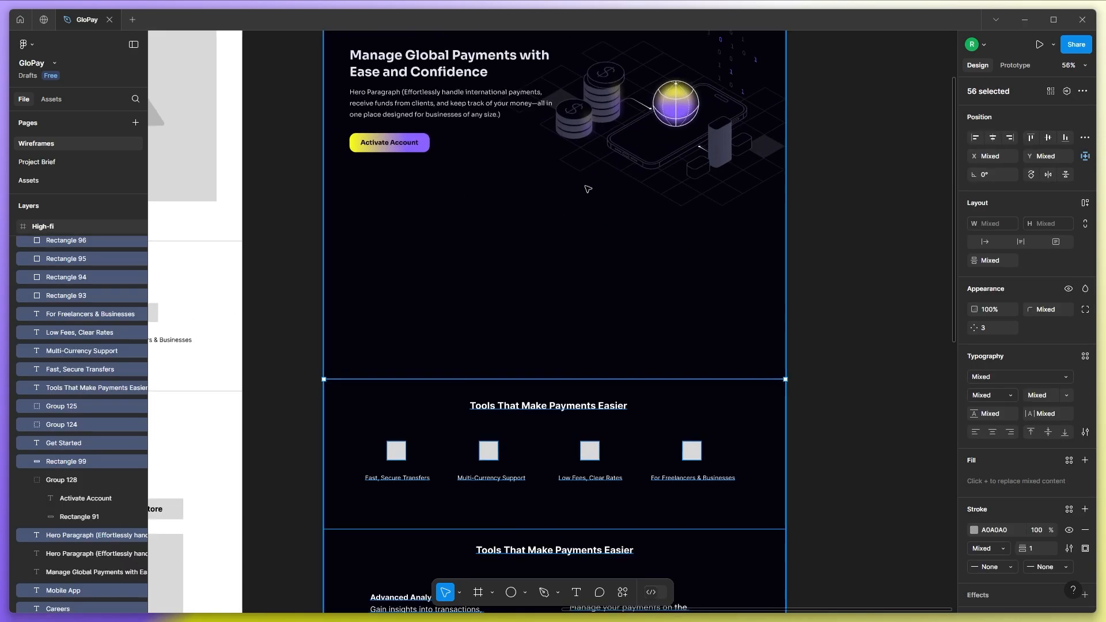
left_click(578, 202)
Draw a full-width 1440 px rectangle in the blank band below the hero and set its height to 450.
scroll(547, 250, "up", 1)
left_click(526, 596)
left_click(530, 479)
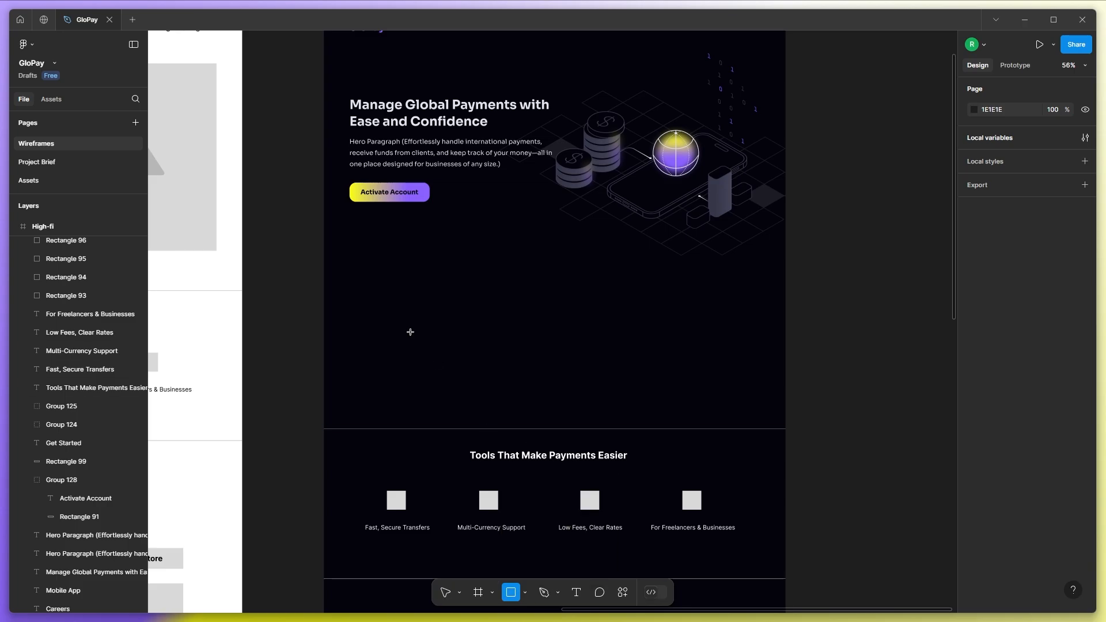
left_click_drag(324, 287, 785, 420)
left_click_drag(563, 420, 563, 431)
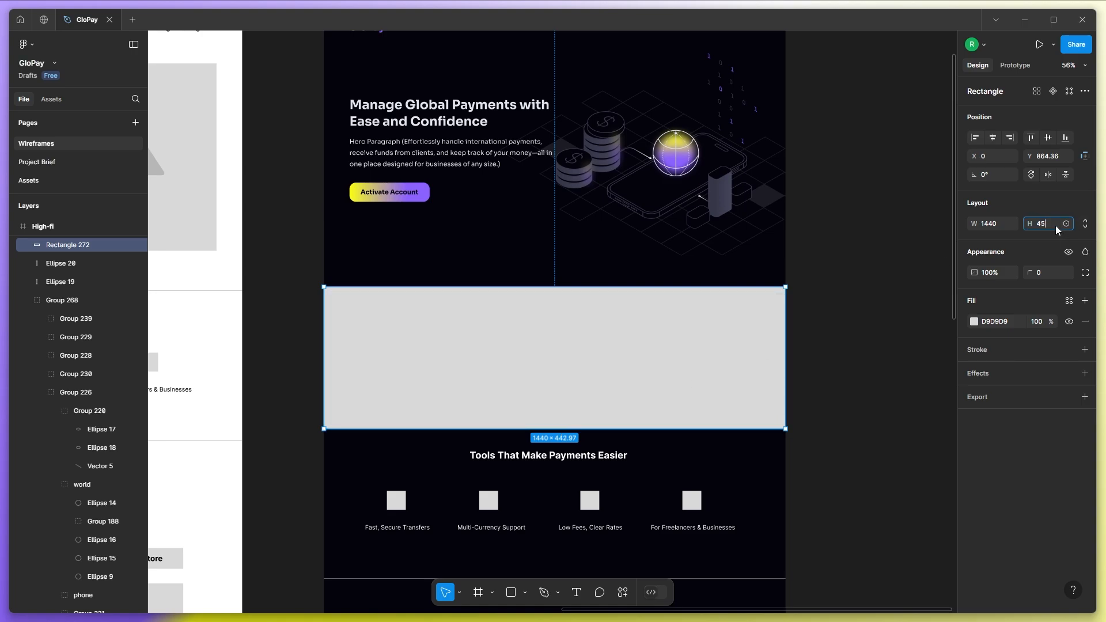
type("0")
key("Return")
left_click(856, 335)
Curve the rectangle's upper edge into a shallow arch by raising its midpoint to Y 820.36 and smoothing that point.
left_click(593, 349)
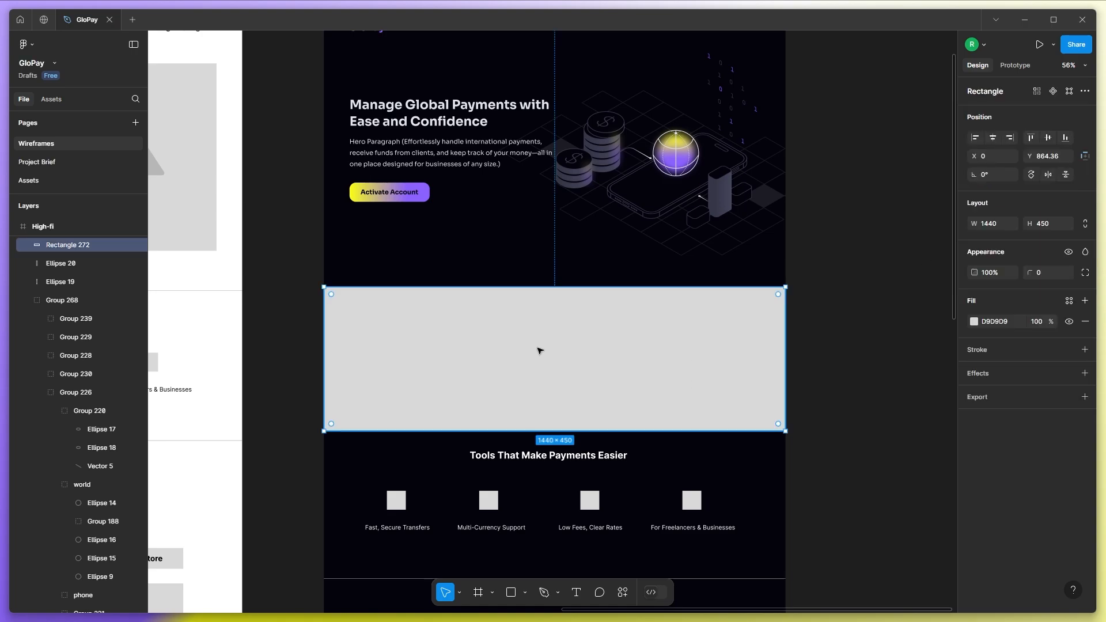
double_click(556, 295)
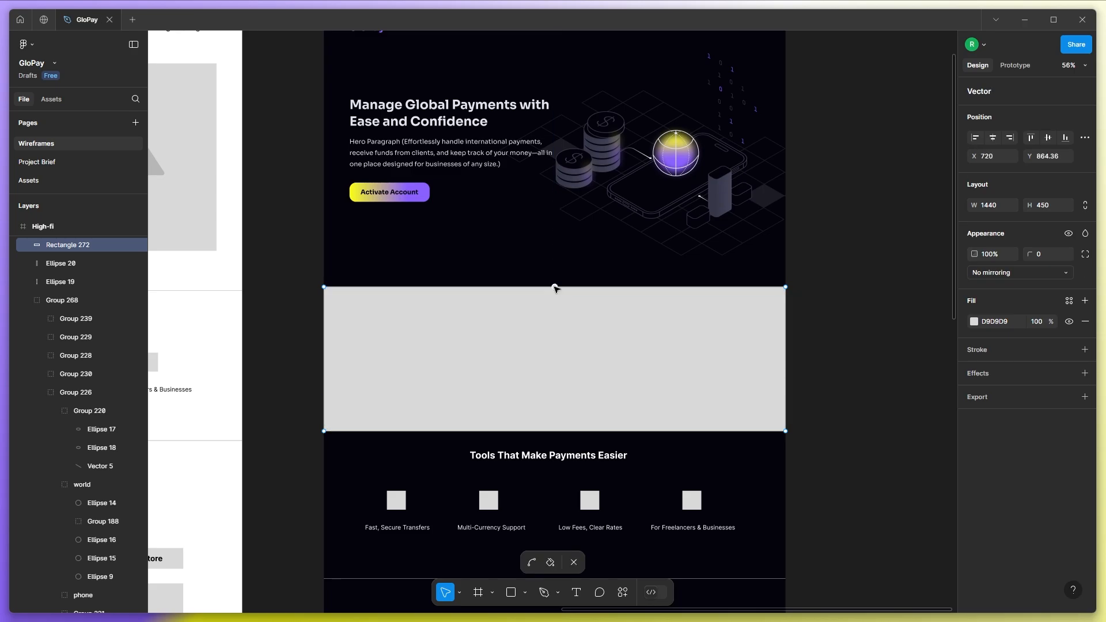
key("shift+Up")
key("shift+Up")
key("shift+Up")
key("shift+Up")
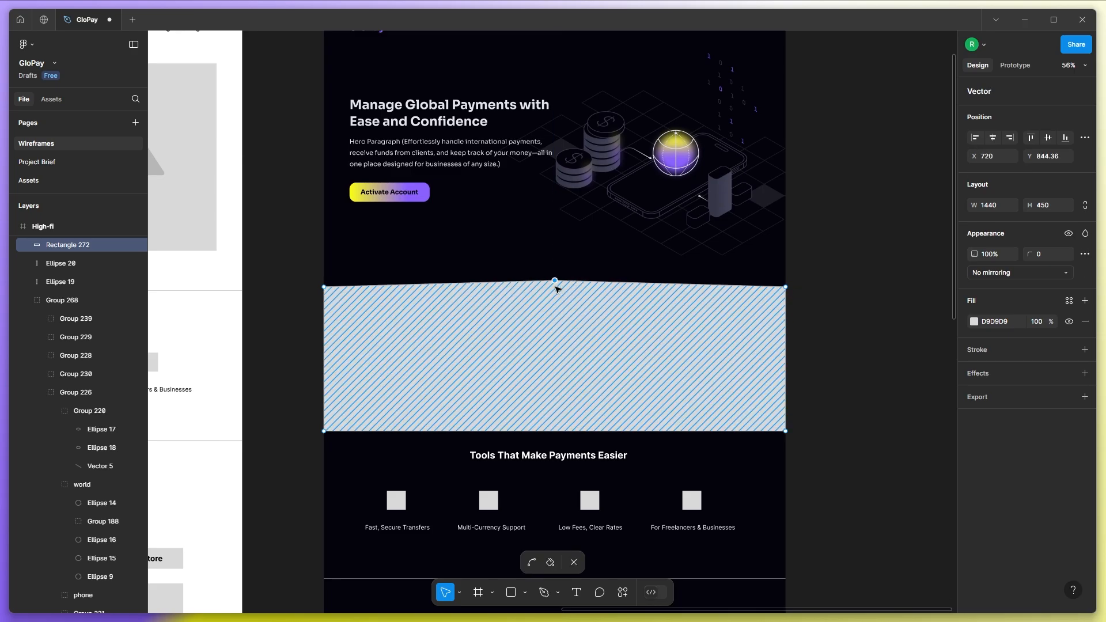
key("Up")
key("Up")
key("Up")
key("Up")
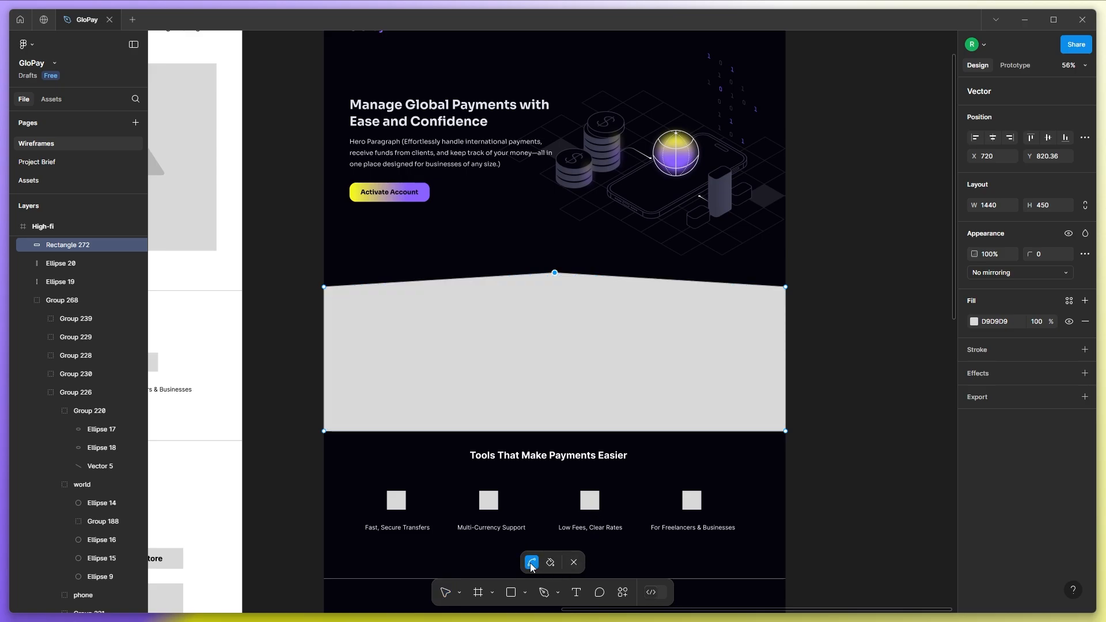
left_click(555, 273)
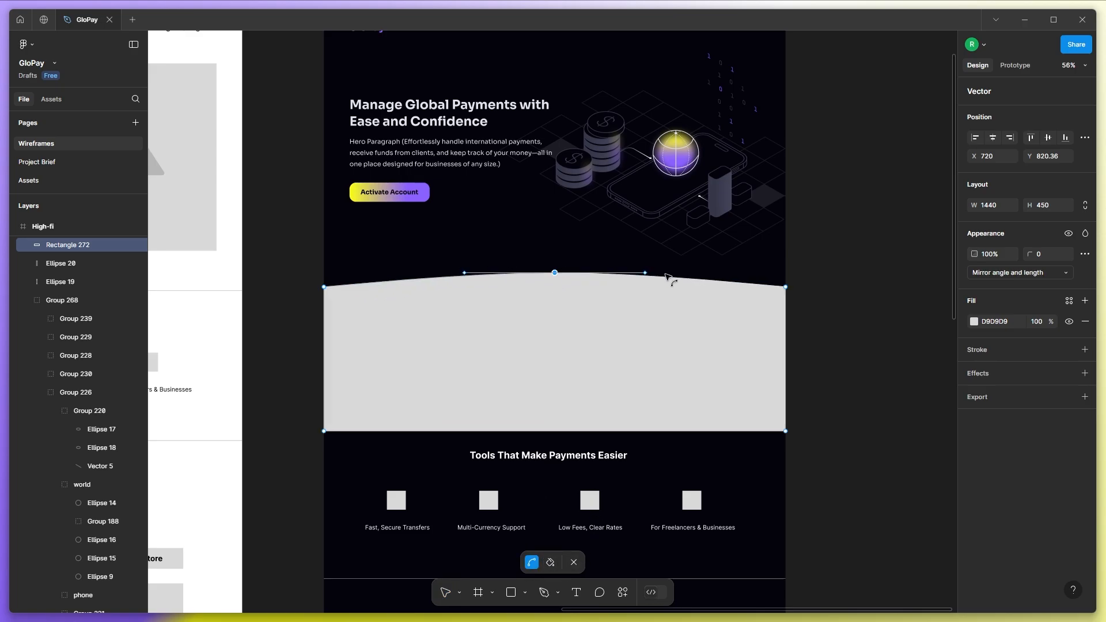
key("Escape")
Fill the arched shape with the file's light colour E0E4EF.
left_click(973, 321)
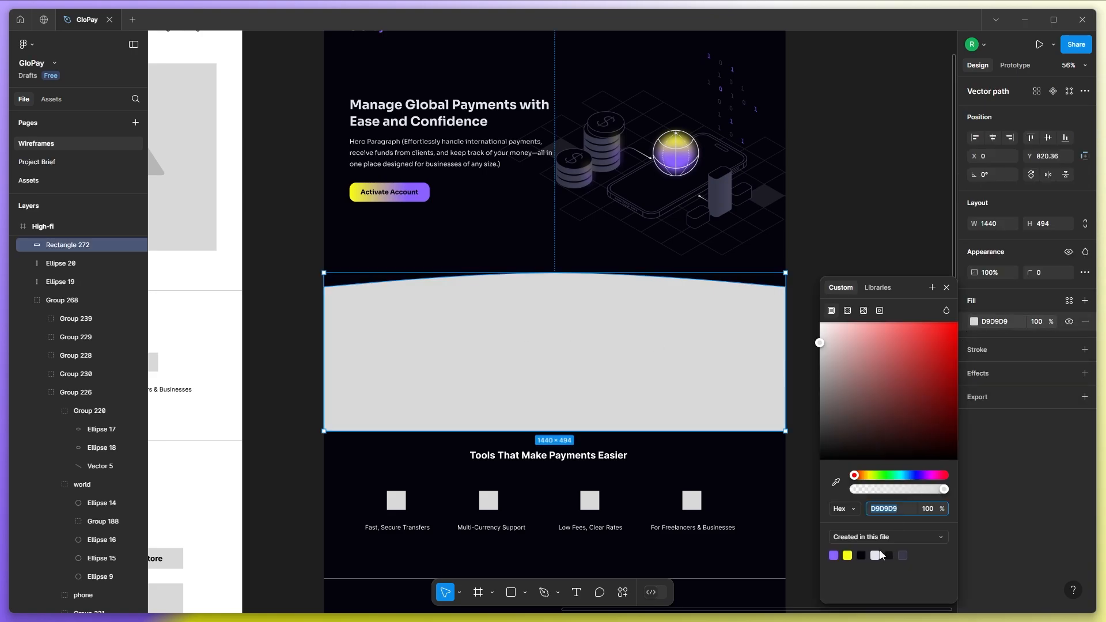
left_click(875, 555)
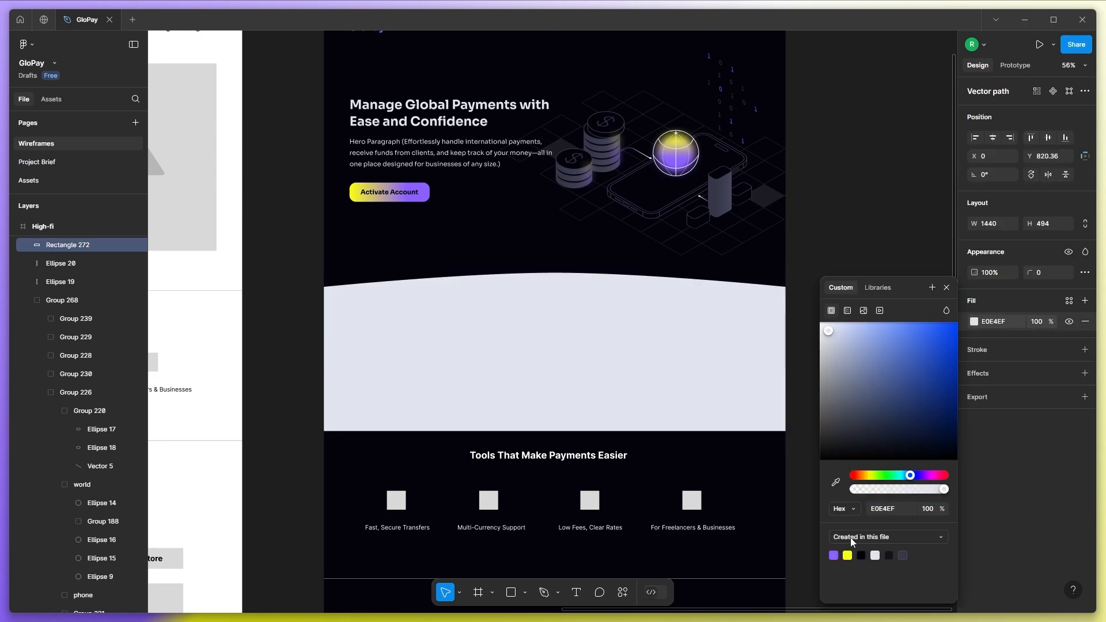
left_click(562, 358)
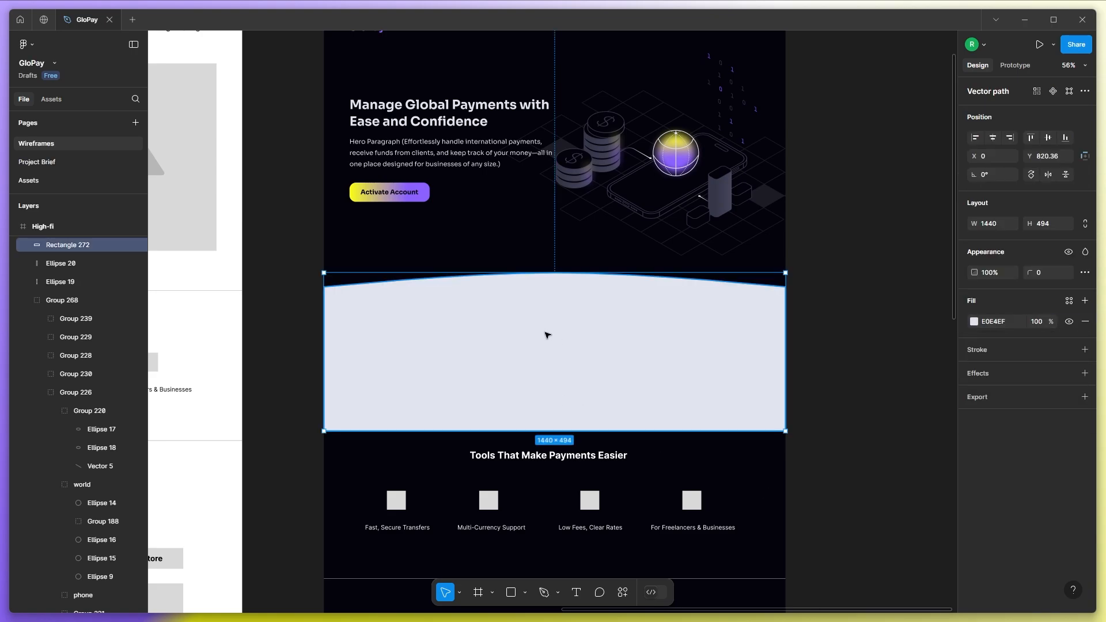
Duplicate the arched shape upward to Y 778.7 and give the copy a linear gradient fill running from left to right.
left_click_drag(545, 333, 547, 321)
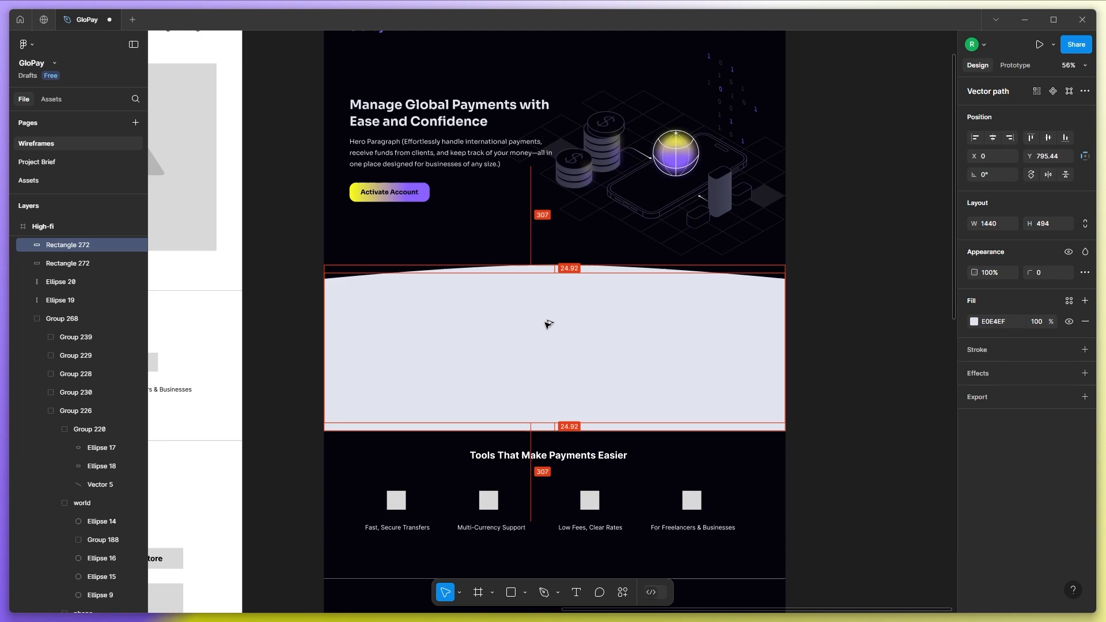
left_click(974, 322)
left_click(846, 311)
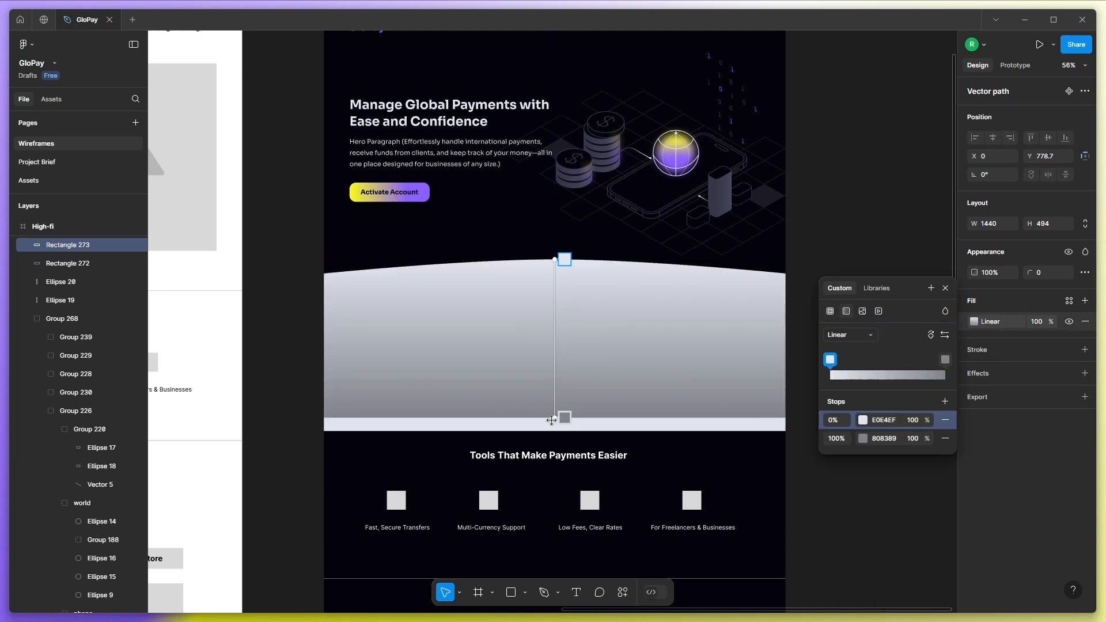
mouse_move(551, 419)
left_mouse_down()
mouse_move(765, 344)
mouse_move(789, 348)
left_mouse_up()
left_click_drag(558, 251, 324, 349)
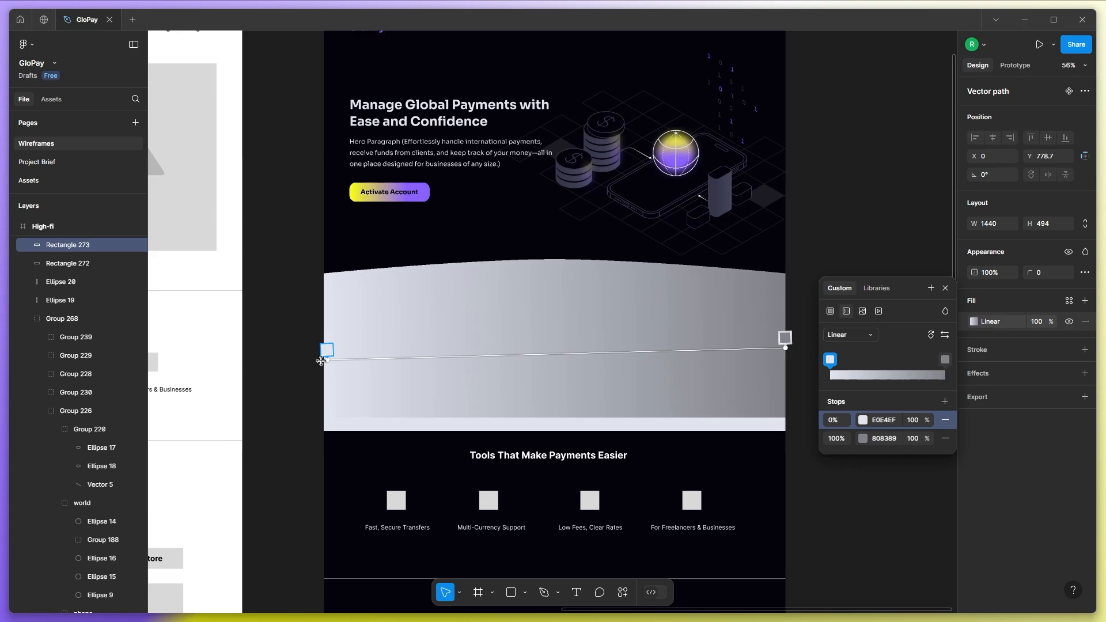
Set the copy's gradient to yellow FBFF15 at 0% and purple 8B61FF at 100%, ending the gradient near the shape's middle.
left_click(945, 360)
left_click(862, 438)
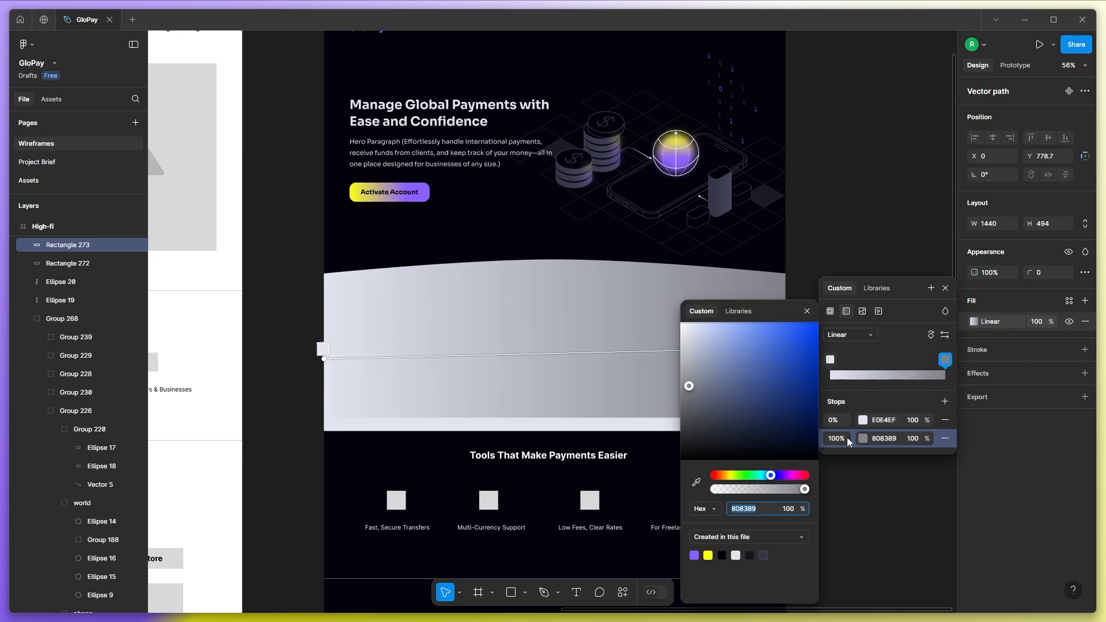
left_click(694, 555)
left_click(830, 360)
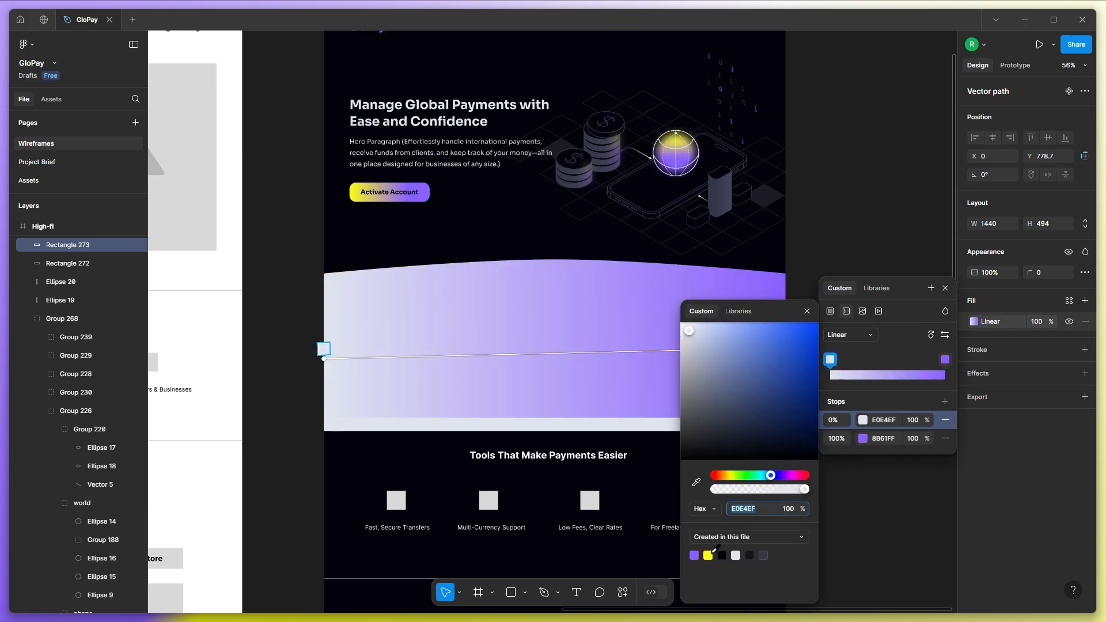
left_click(709, 554)
scroll(564, 301, "down", 3)
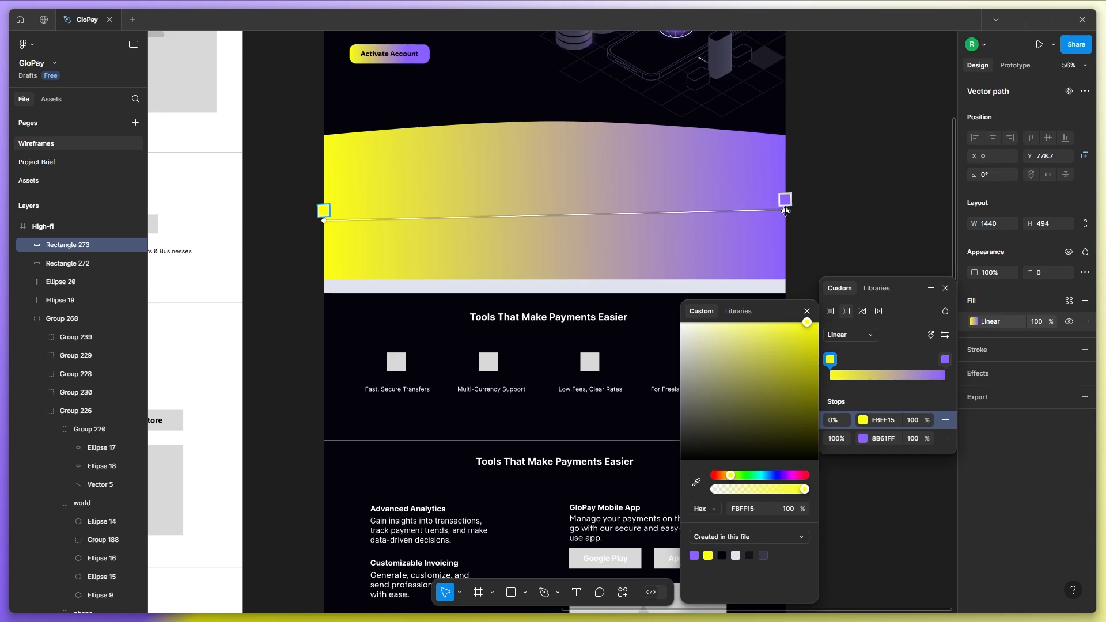
left_click_drag(784, 211, 574, 184)
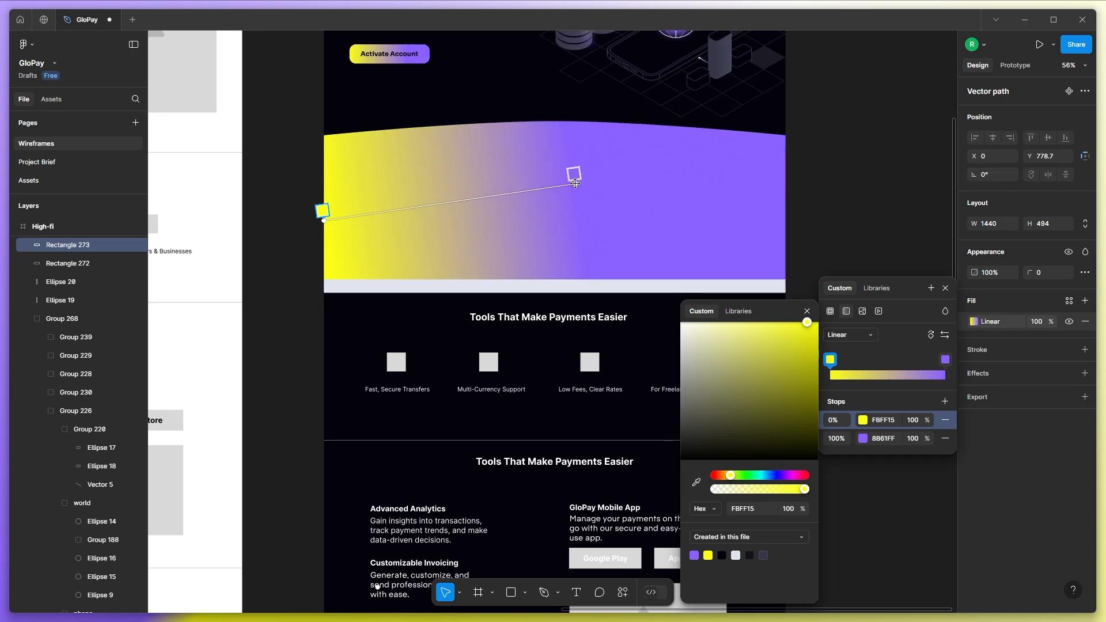
left_click(844, 173)
Send the gradient arch behind the light shape and lower it to Y 794.62 so only a thin coloured band shows.
left_click(610, 185)
key("ctrl+shift+bracketleft")
scroll(593, 109, "up", 3)
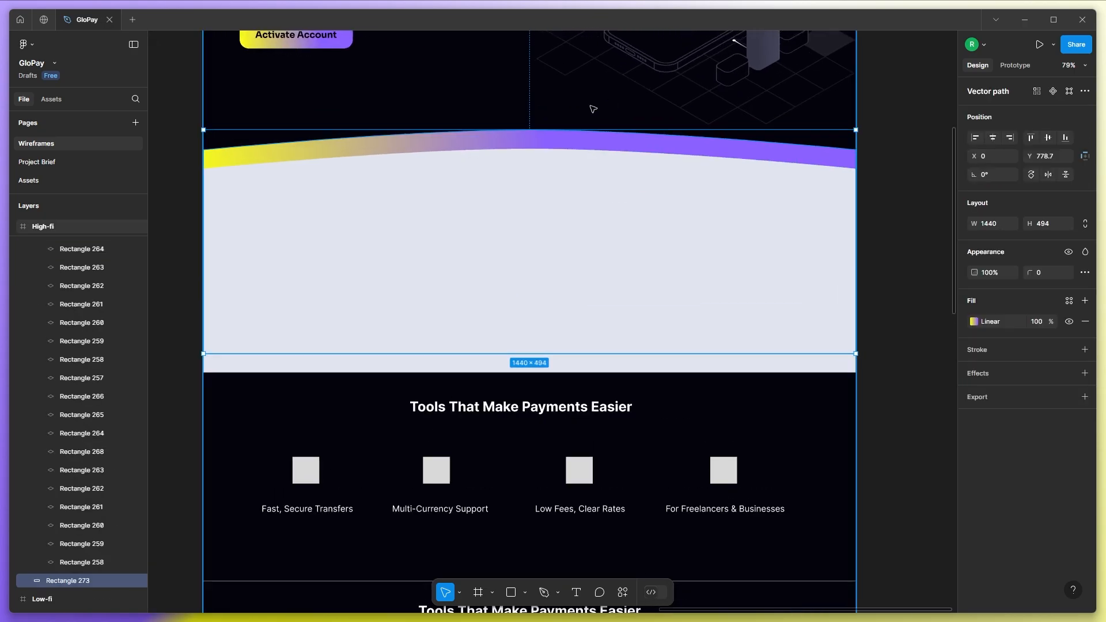
scroll(593, 109, "up", 2)
left_click_drag(543, 140, 543, 148)
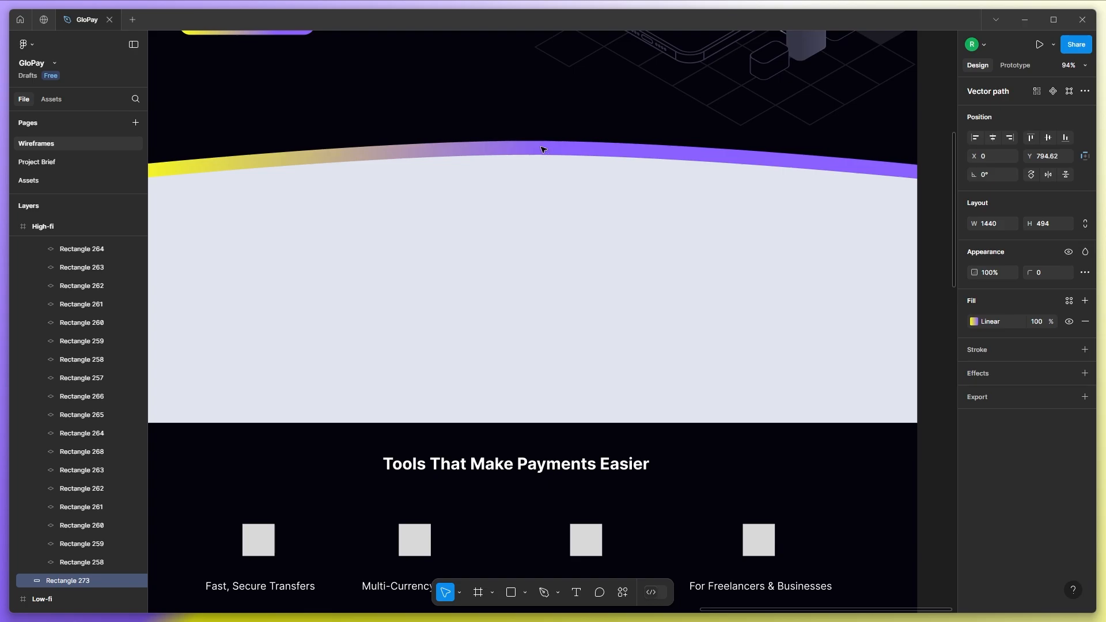
Lower both upper corner points of the gradient arch to the light shape's corners so the band tapers at its ends.
scroll(780, 193, "down", 3)
scroll(796, 175, "up", 2)
double_click(867, 201)
left_click(892, 197)
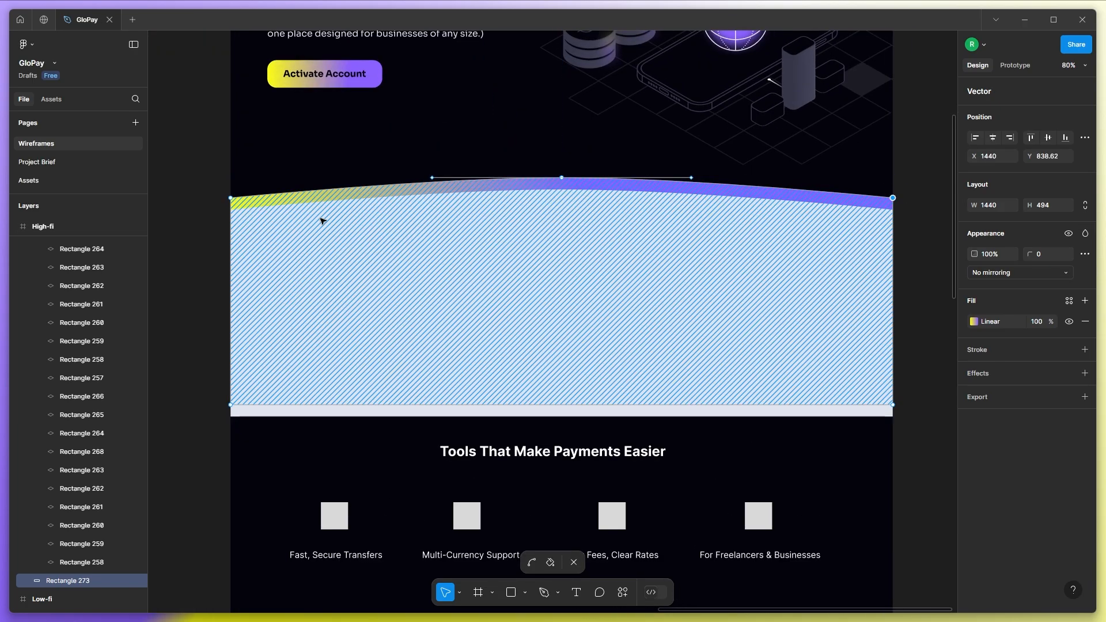
left_click(230, 197, "shift")
left_click_drag(230, 198, 232, 210)
left_click(183, 240)
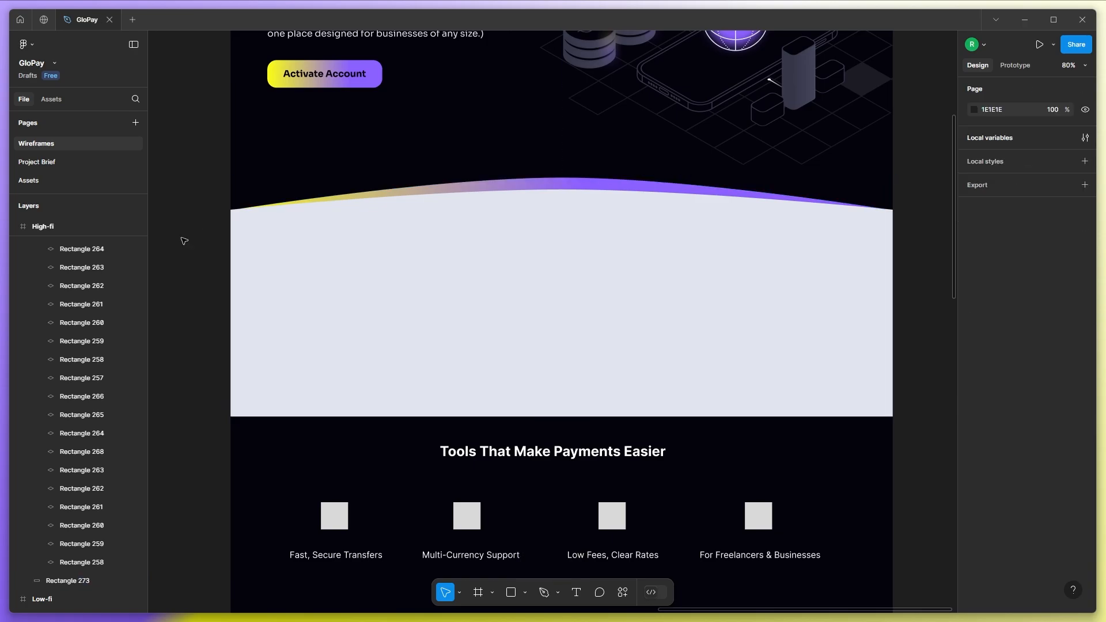
Move the upper "Tools That Make Payments Easier" heading to the upper middle of the light arched section and fill it with 04030D.
scroll(211, 276, "up", 3)
scroll(593, 309, "down", 3)
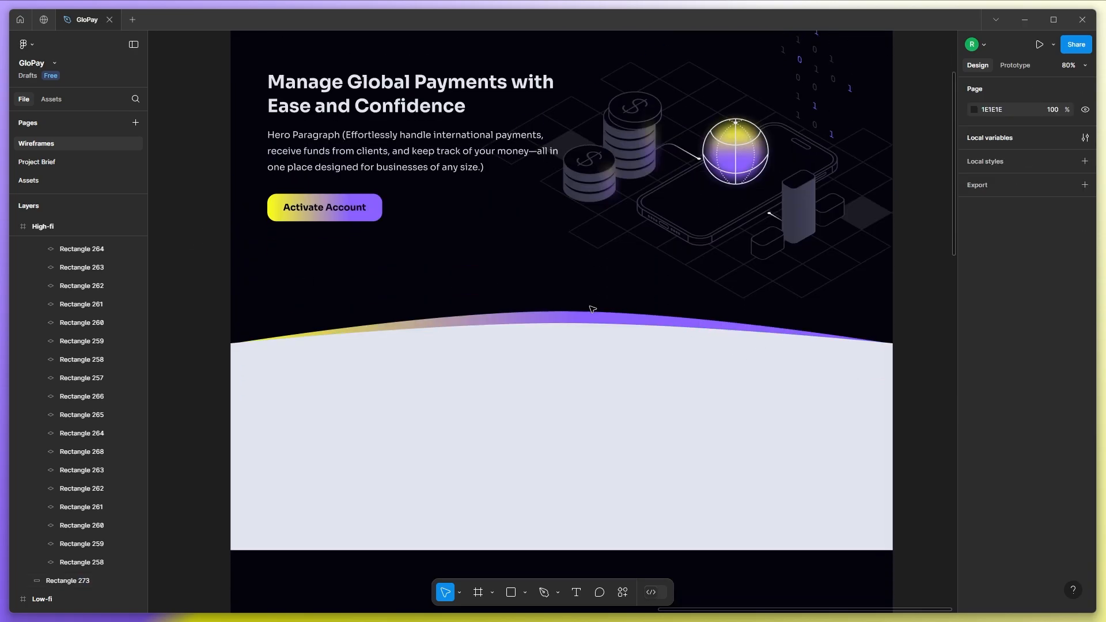
left_click_drag(932, 260, 818, 311)
left_click_drag(735, 322, 733, 329)
scroll(478, 265, "down", 2)
left_click(783, 77)
scroll(491, 238, "up", 1)
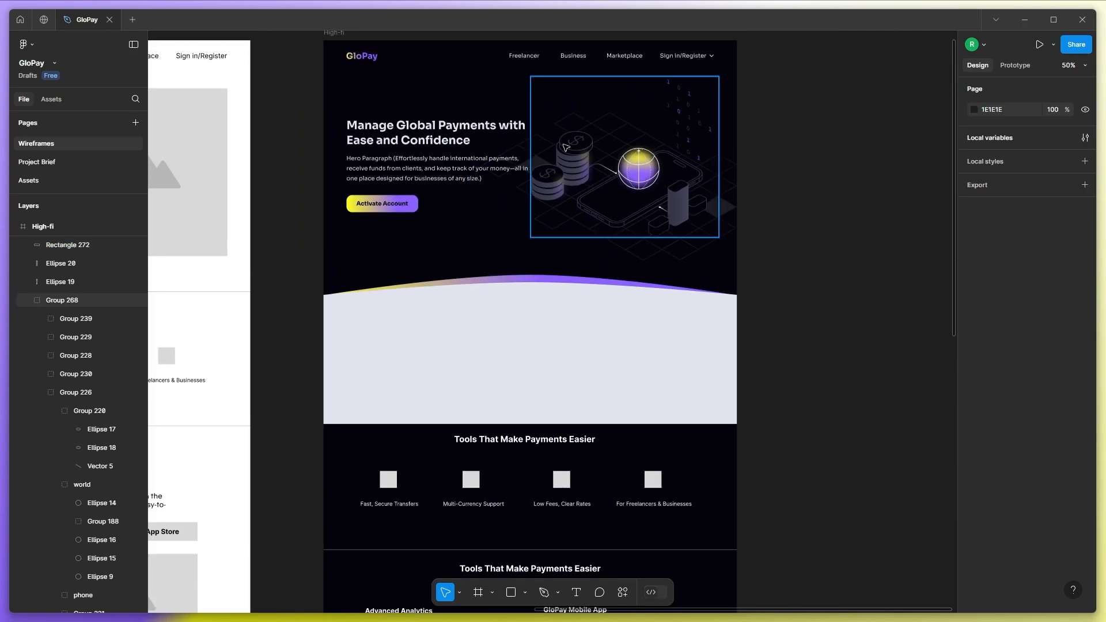
scroll(539, 467, "up", 1)
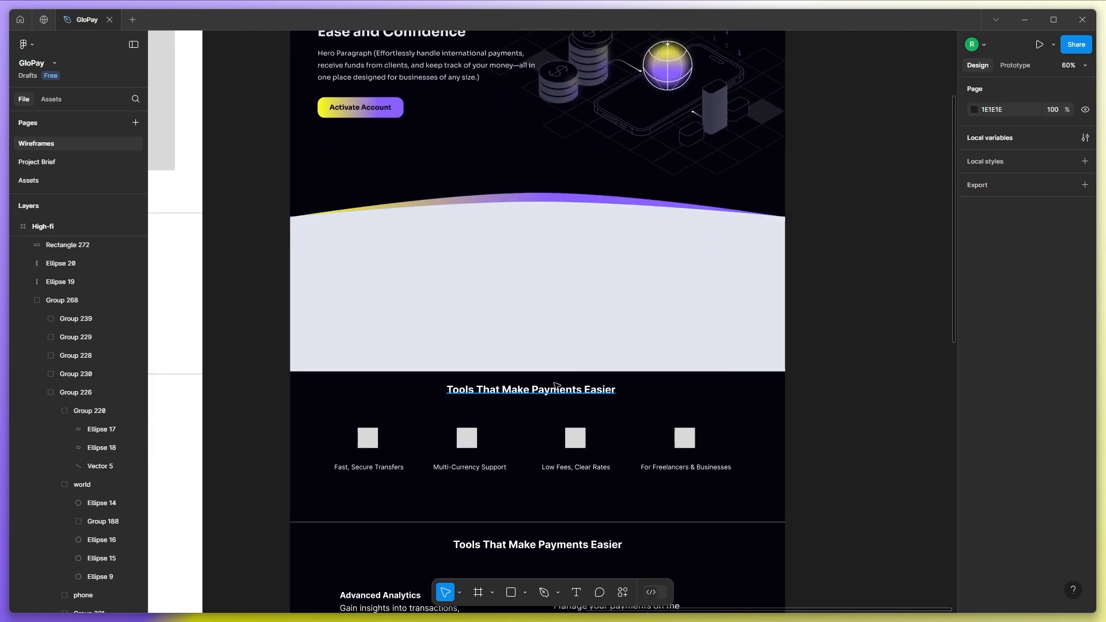
left_click_drag(579, 390, 577, 236)
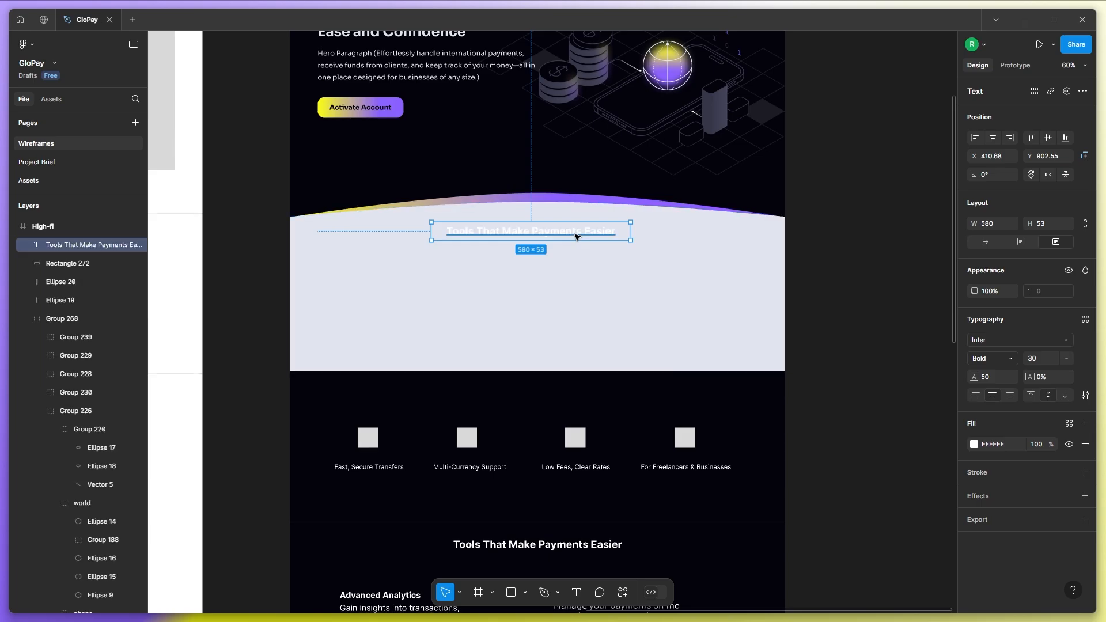
left_click(973, 444)
left_click(862, 554)
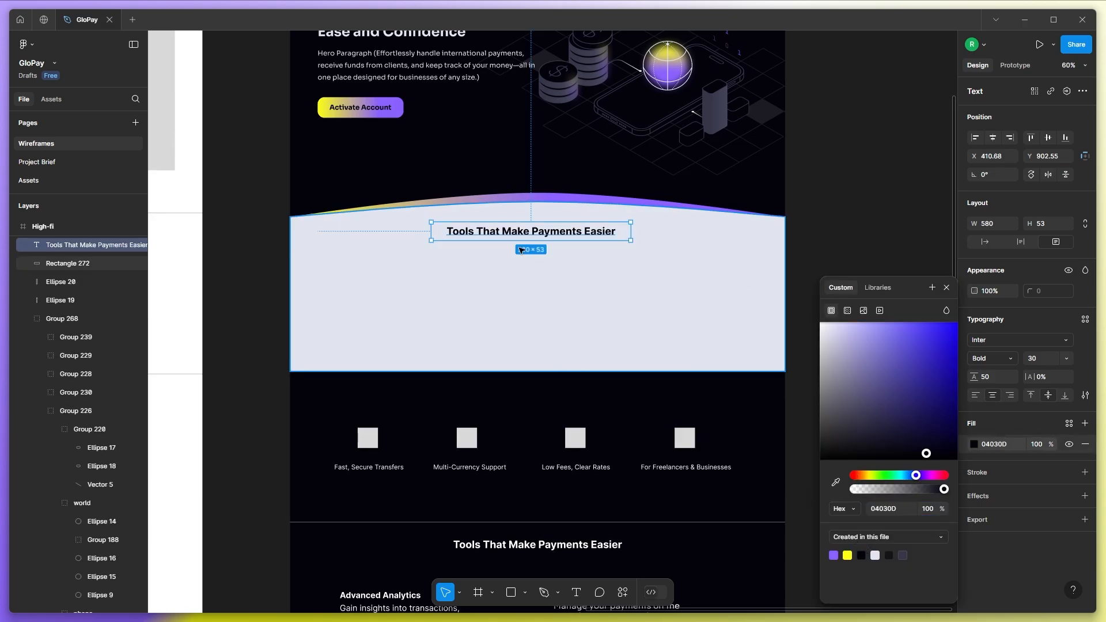
Change the moved heading's text to "Why Choose GloPay" and set its font to Sora.
scroll(557, 258, "up", 1)
key("Return")
type("Why Choose GloPay")
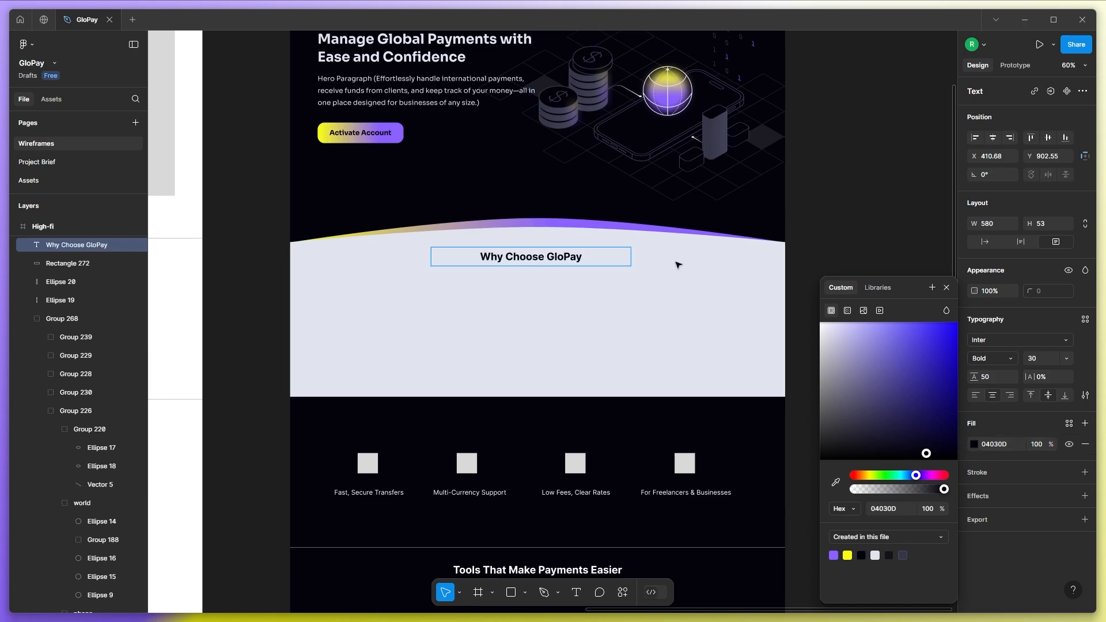
key("Escape")
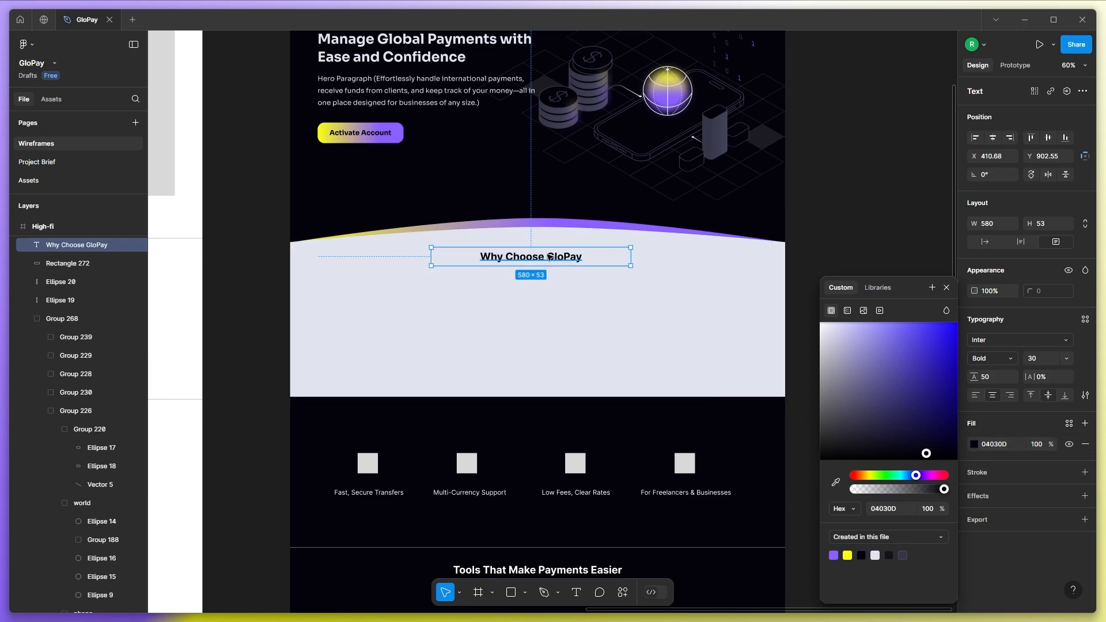
left_click(996, 340)
type("so")
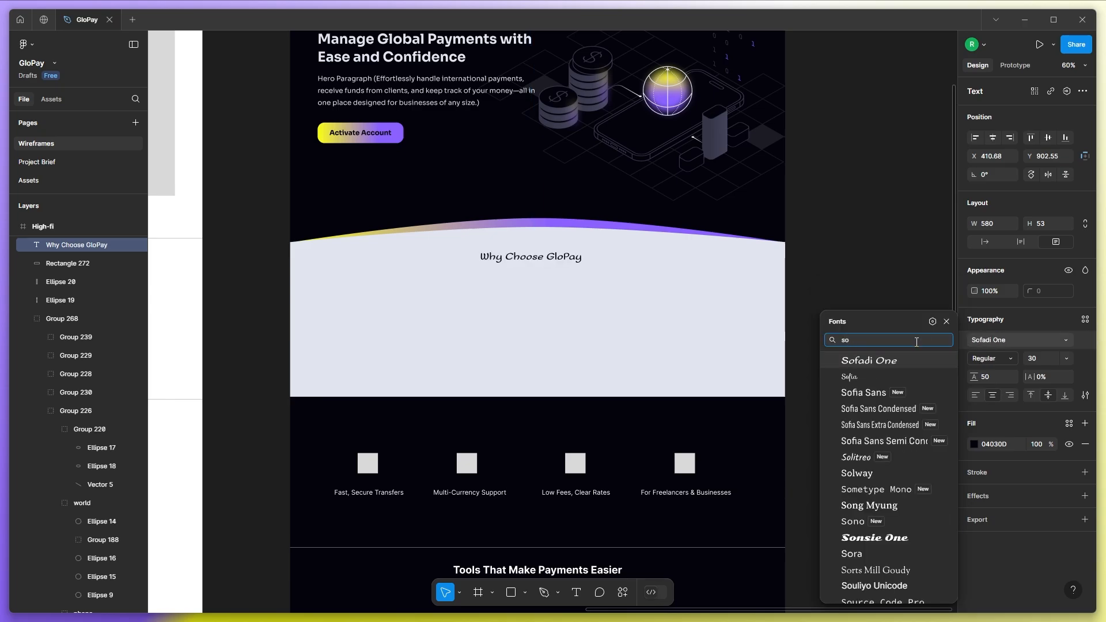
type("ra")
left_click(852, 360)
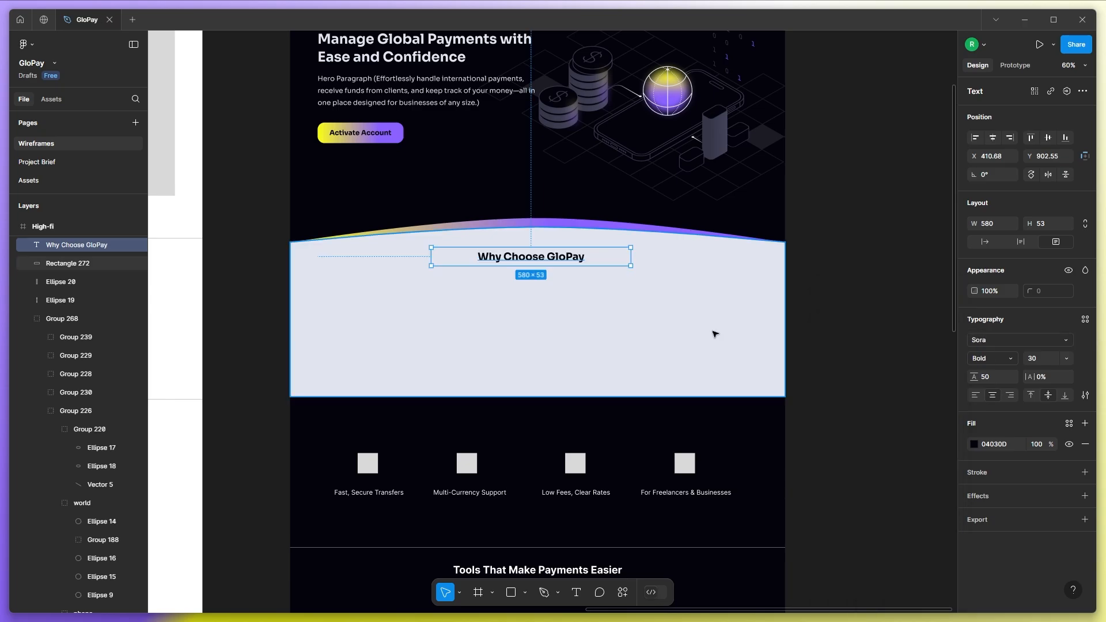
Raise the "Why Choose GloPay" heading slightly so it sits closer to the arch.
scroll(544, 263, "up", 2)
left_click(398, 102)
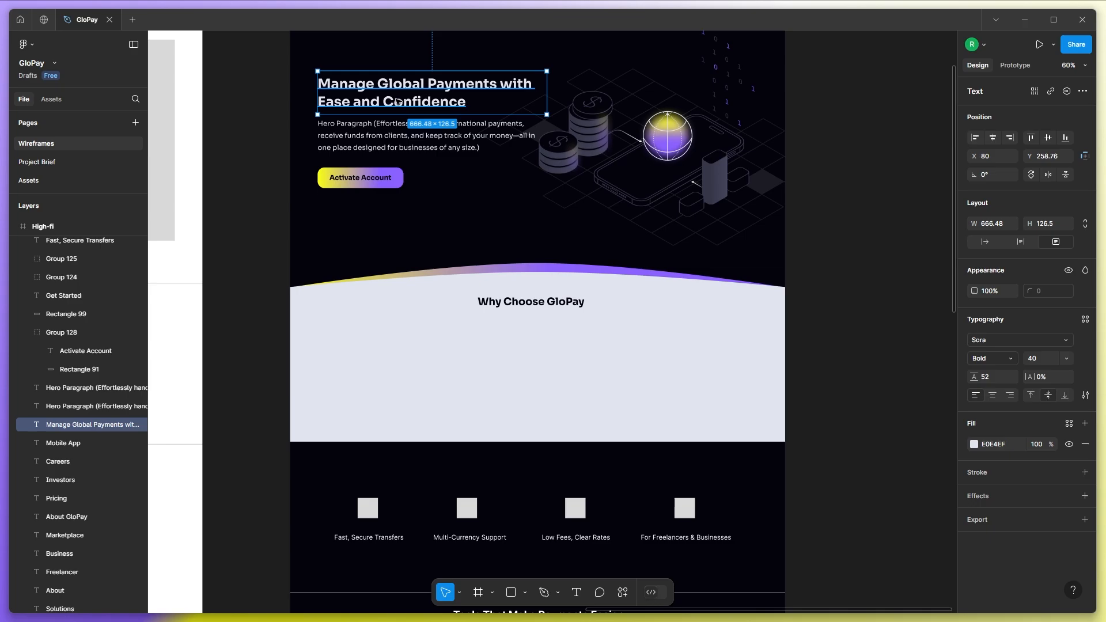
left_click(546, 309)
mouse_move(513, 313)
left_mouse_down()
mouse_move(540, 309)
mouse_move(529, 298)
left_mouse_up()
key("Escape")
left_click(527, 301)
left_click_drag(537, 296, 538, 302)
key("Escape")
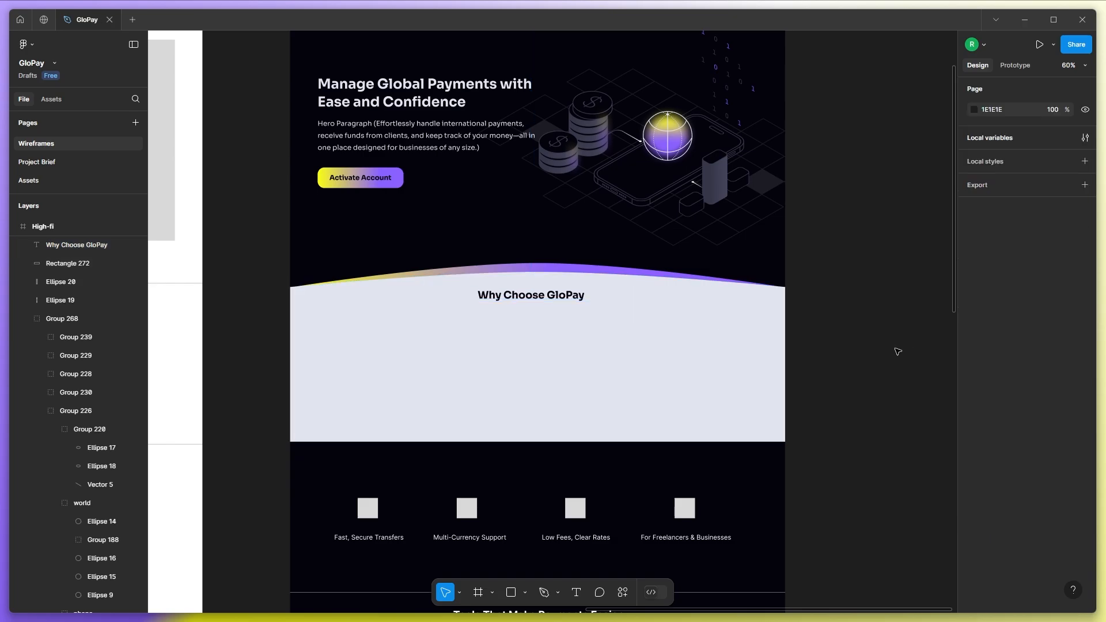
Draw a small rectangle about 24 by 7 just below the "Why Choose GloPay" heading.
scroll(520, 412, "up", 5)
left_click_drag(482, 234, 497, 238)
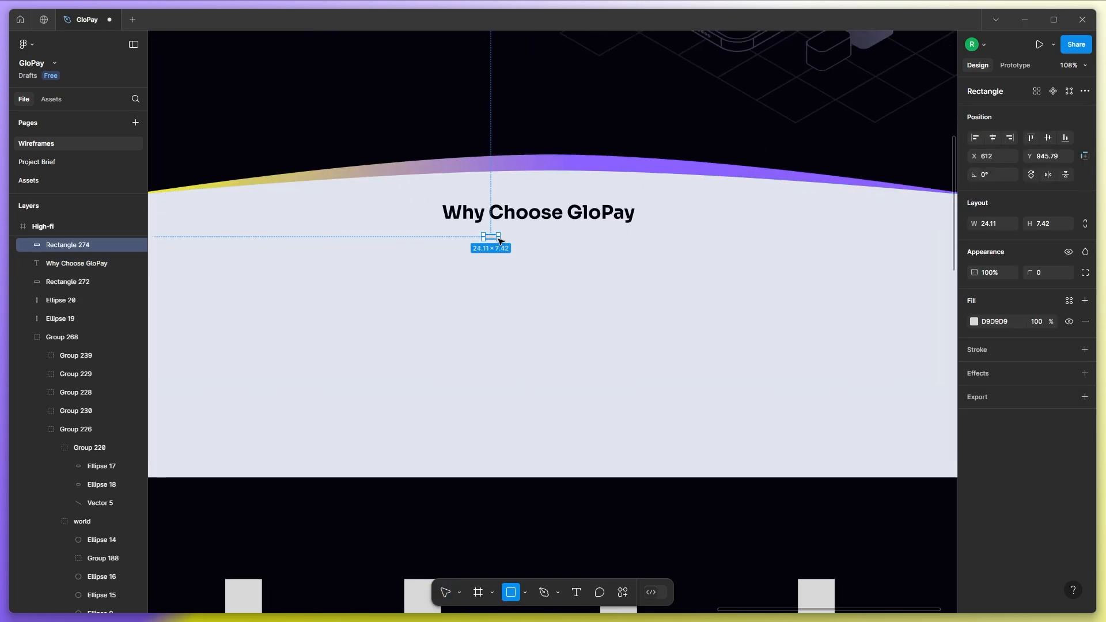
scroll(496, 238, "up", 10)
left_click_drag(536, 328, 595, 328)
key("Delete")
left_click(528, 326)
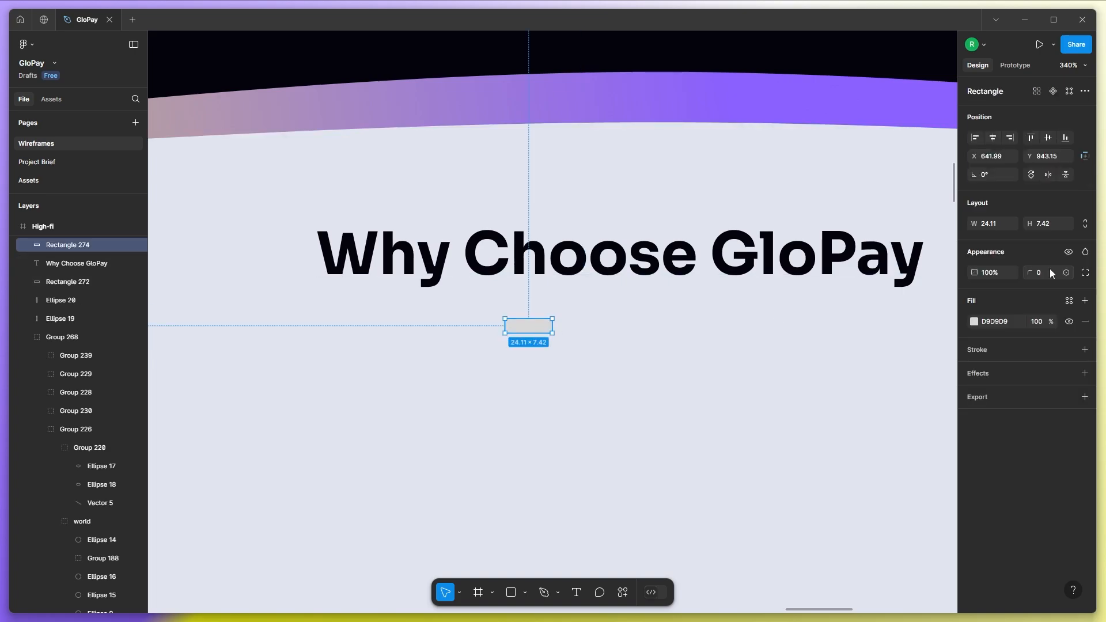
Set the small rectangle's height to 4, its fill to purple 8B61FF and its corner radius to 20.
left_click(1048, 224)
type("4")
key("Return")
left_click(973, 322)
left_click(833, 555)
left_click(1047, 276)
type("20")
key("Return")
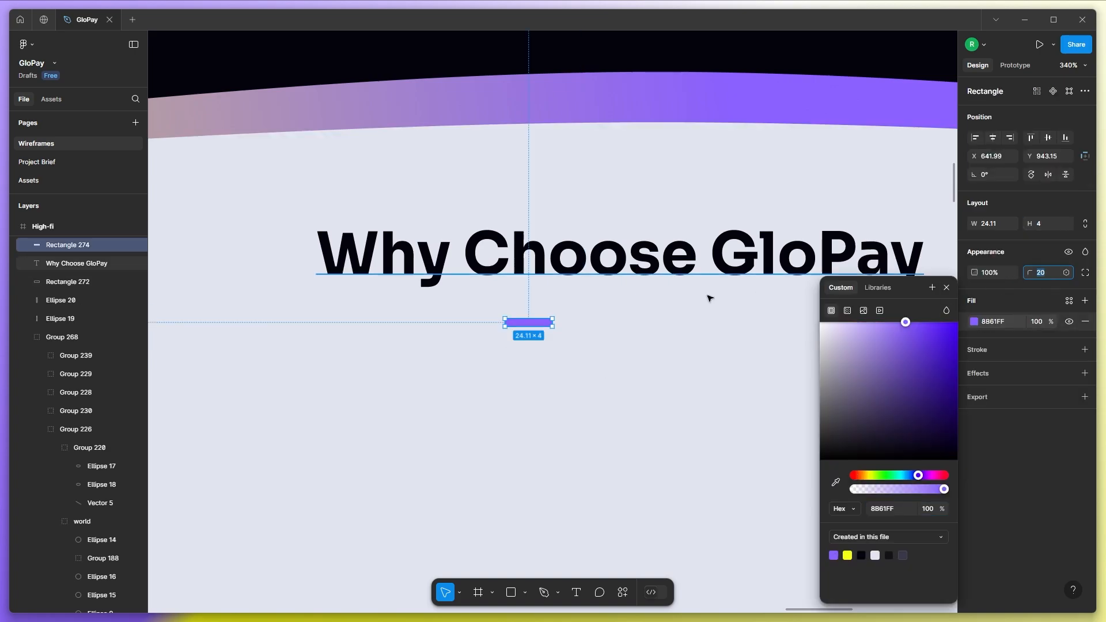
Duplicate the purple bar to its right, fill the original with yellow FBFF15 and narrow the gap between them to about 2.
left_click_drag(537, 323, 592, 324)
left_click(541, 323)
left_click(974, 322)
left_click(846, 555)
left_click(584, 324)
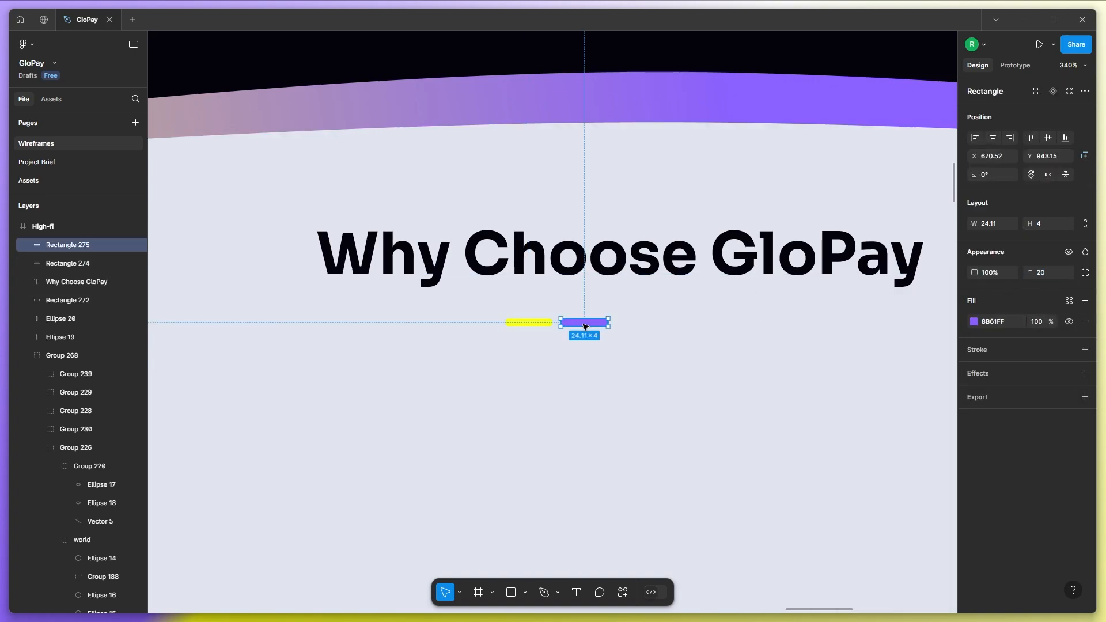
key("Left")
key("Left")
left_click(547, 324, "shift")
left_click(553, 326)
key("ctrl+z")
Set both bars' width to 18, move the purple one to about 3 from the yellow one and group them.
left_click(990, 224)
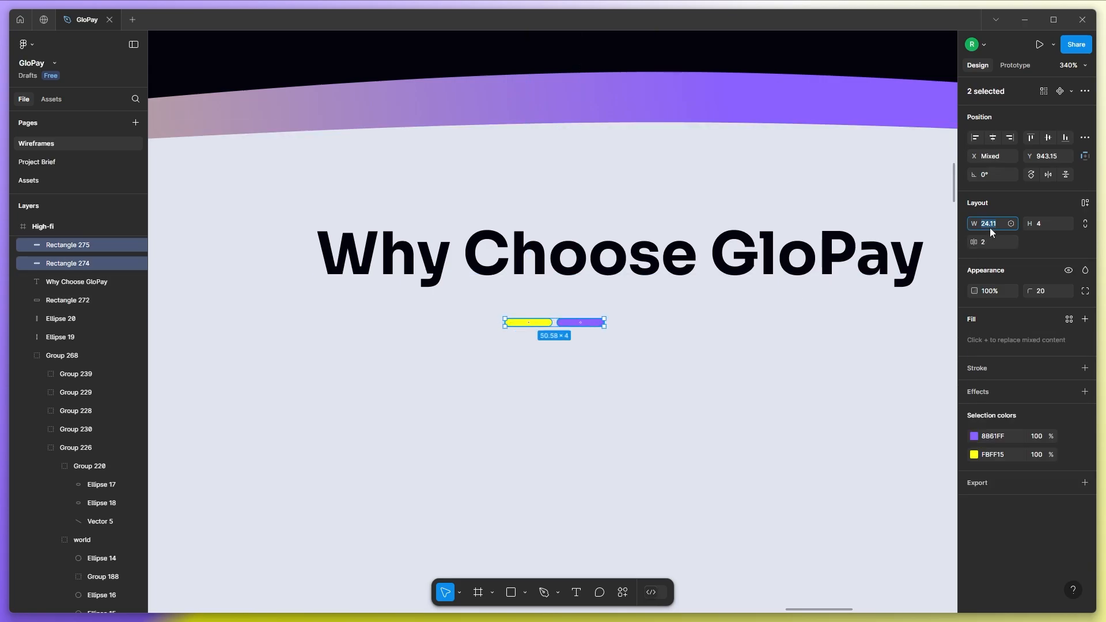
type("18")
key("Return")
left_click(604, 322)
left_click_drag(581, 324, 570, 324)
left_click(536, 323, "shift")
key("ctrl+g")
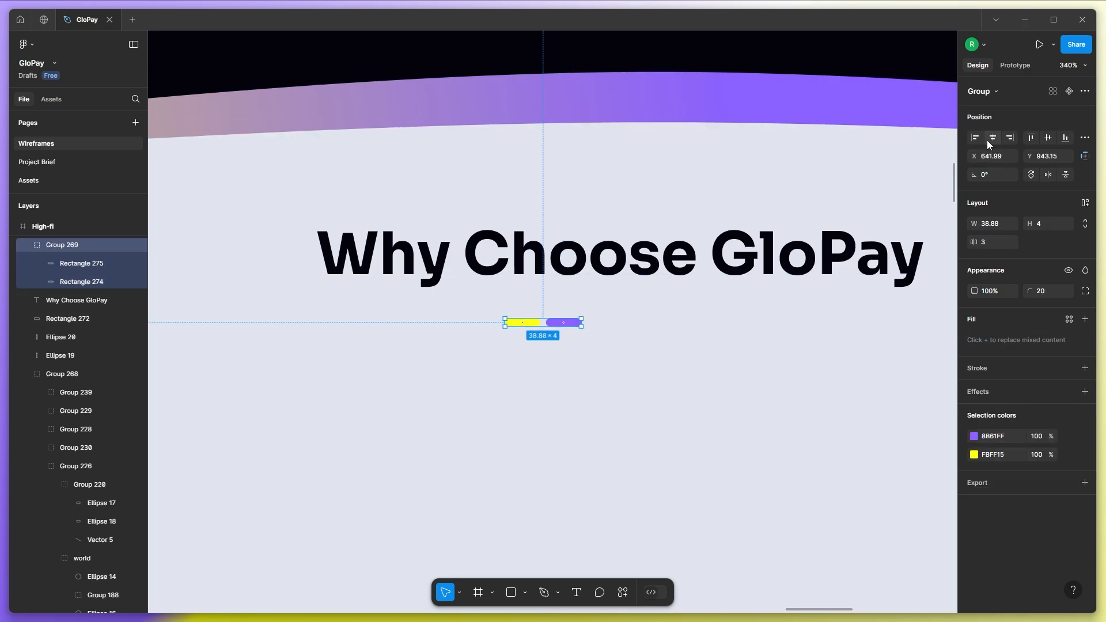
Centre the bar group horizontally under the "Why Choose GloPay" heading and raise it to Y 939.81.
left_click(991, 138)
scroll(603, 338, "down", 3)
left_click(604, 294)
left_click(991, 138)
left_click_drag(650, 331, 649, 327)
scroll(478, 322, "down", 5)
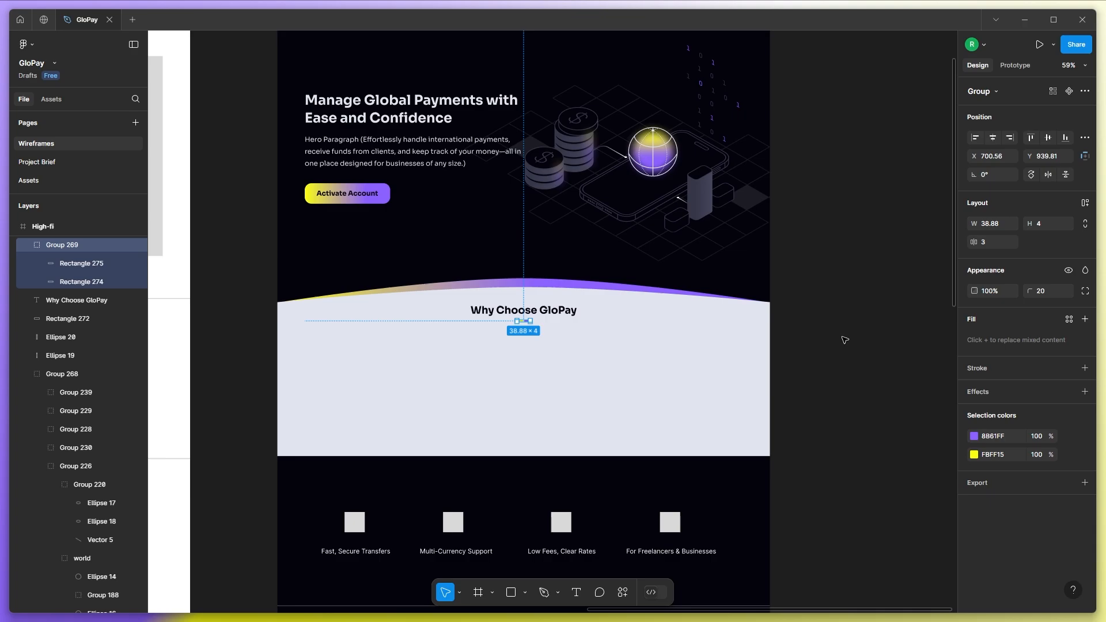
left_click(844, 338)
Add the centred subtitle "Everything you need to manage your payments, without the hassle." below the bars, with its black fill at 70% opacity.
scroll(590, 382, "down", 2)
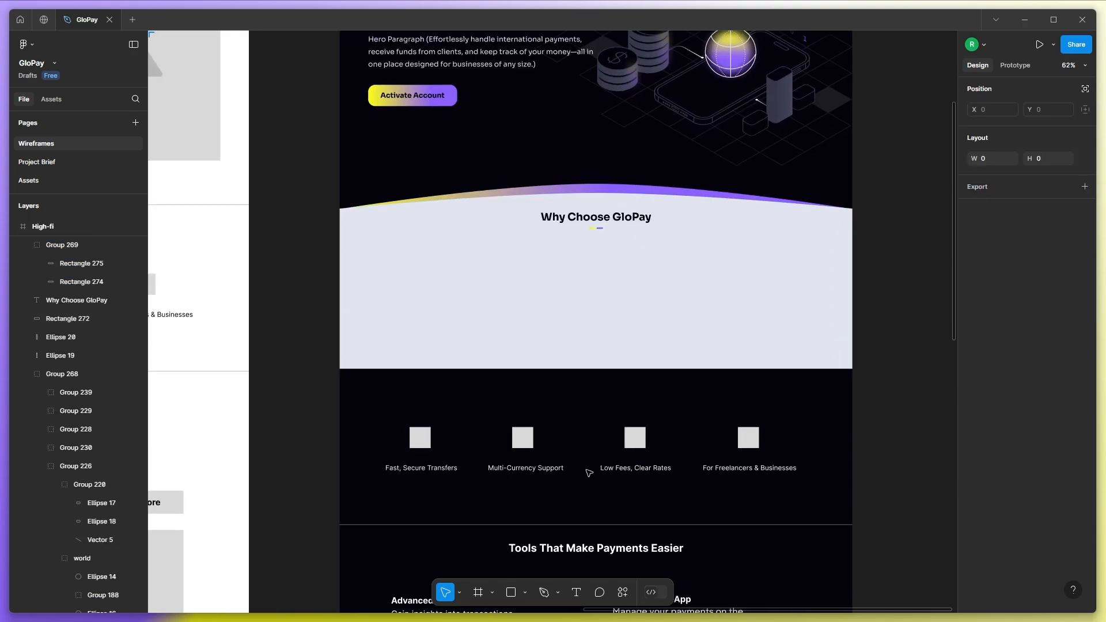
left_click(525, 243)
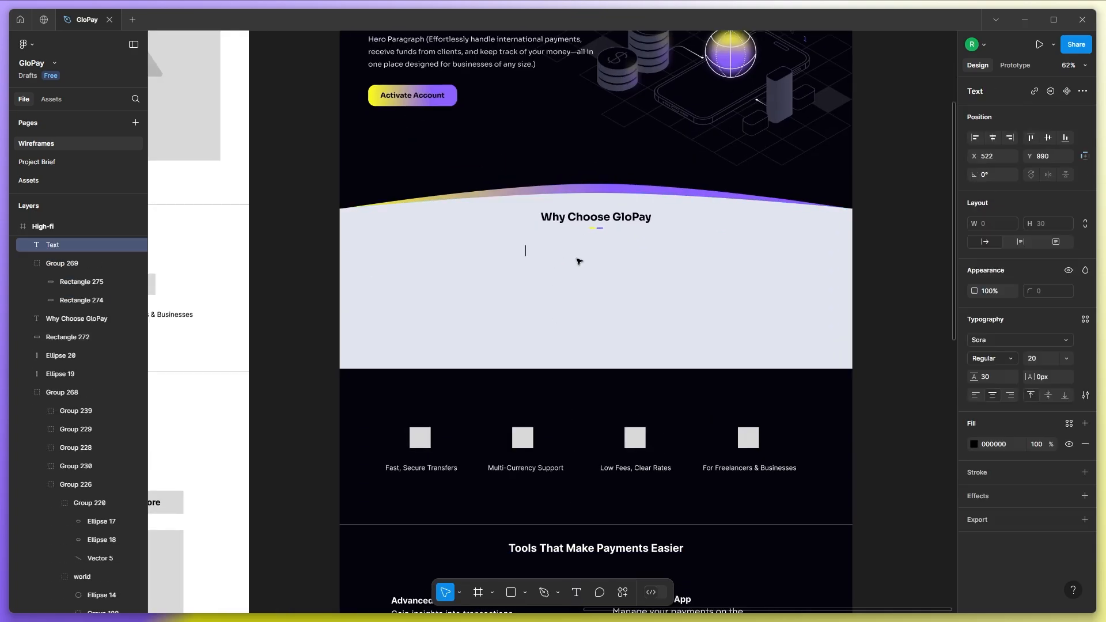
type("Everything you need to manage your payments, without the hassle.")
key("Escape")
left_click_drag(550, 251, 582, 244)
key("Escape")
left_click(595, 244)
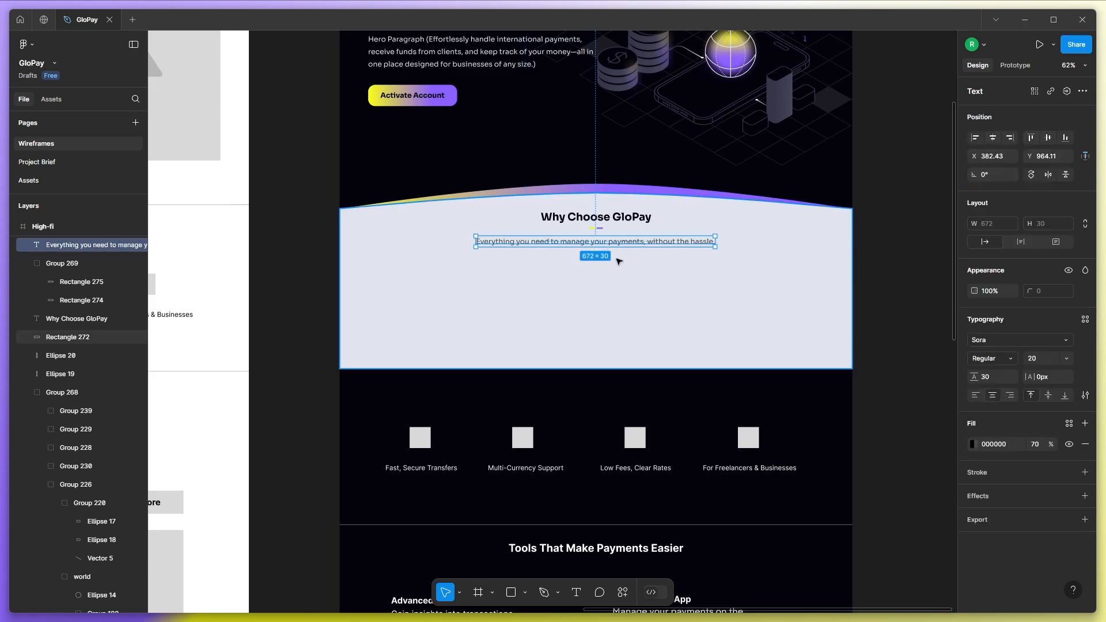
key("Escape")
scroll(555, 301, "down", 2, "ctrl")
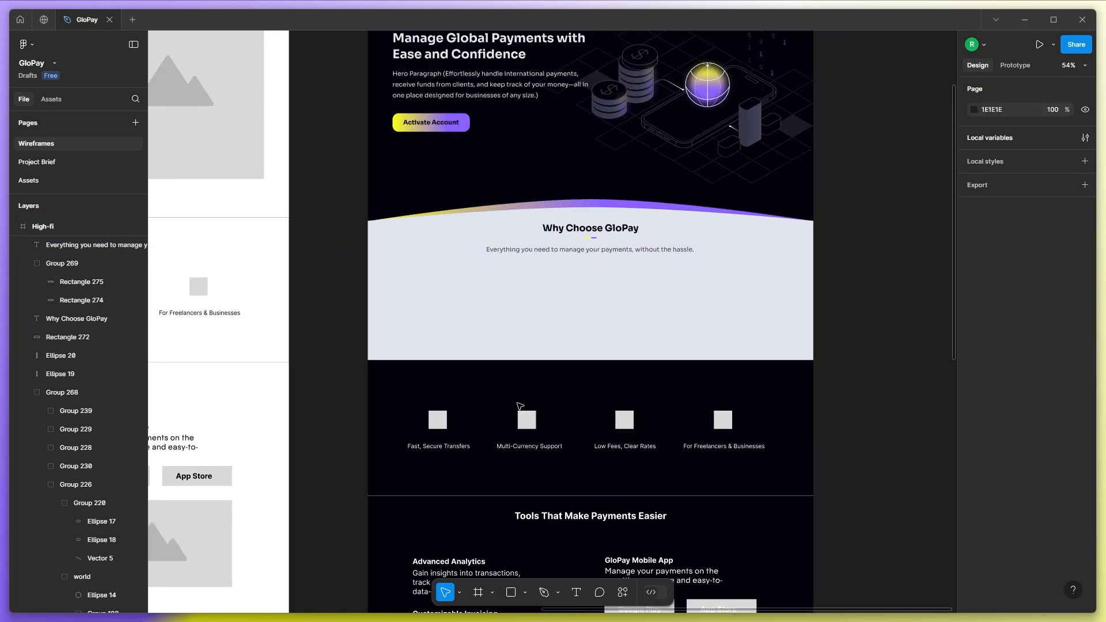
Duplicate the four feature labels into the light section at Y 1115.17, fill the copies with 04030D and bring them to the front.
left_click(727, 447)
left_click(625, 446, "shift")
left_click(529, 447, "shift")
left_click(438, 446, "shift")
left_click_drag(521, 448, 537, 294)
left_click(973, 462)
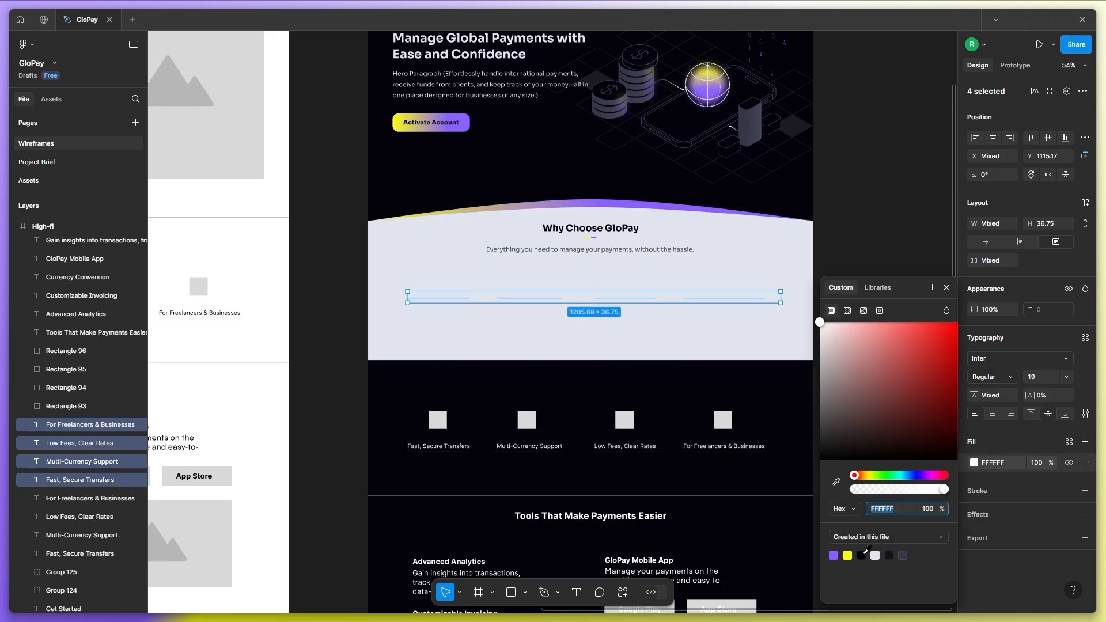
left_click(861, 554)
key("]")
Set the font size of the four copied feature labels to 20.
scroll(651, 288, "up", 2, "ctrl")
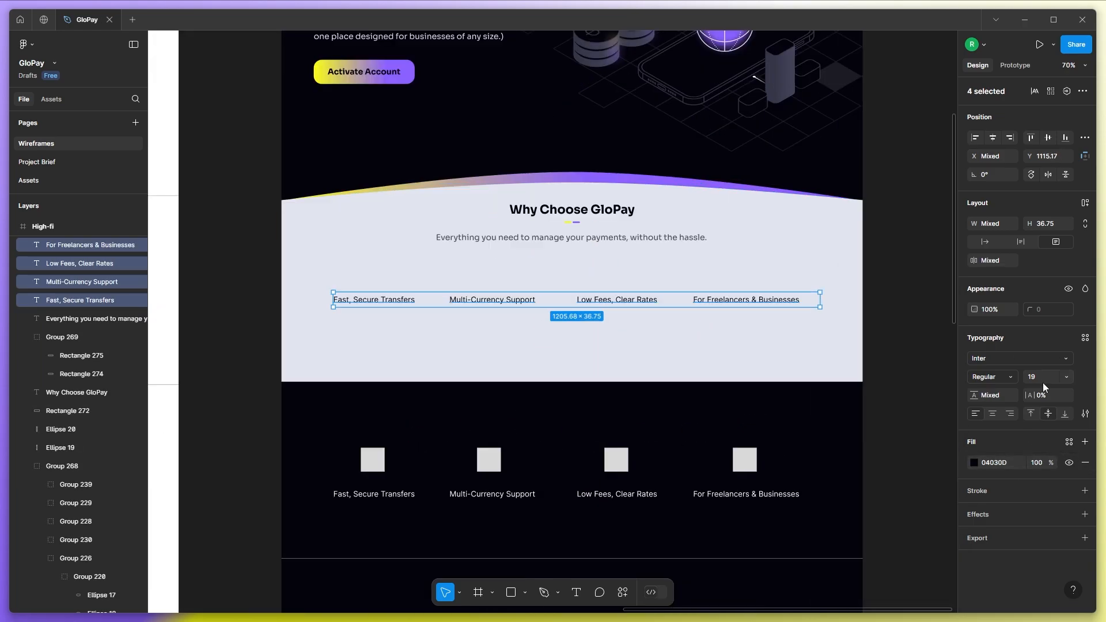
key("Up")
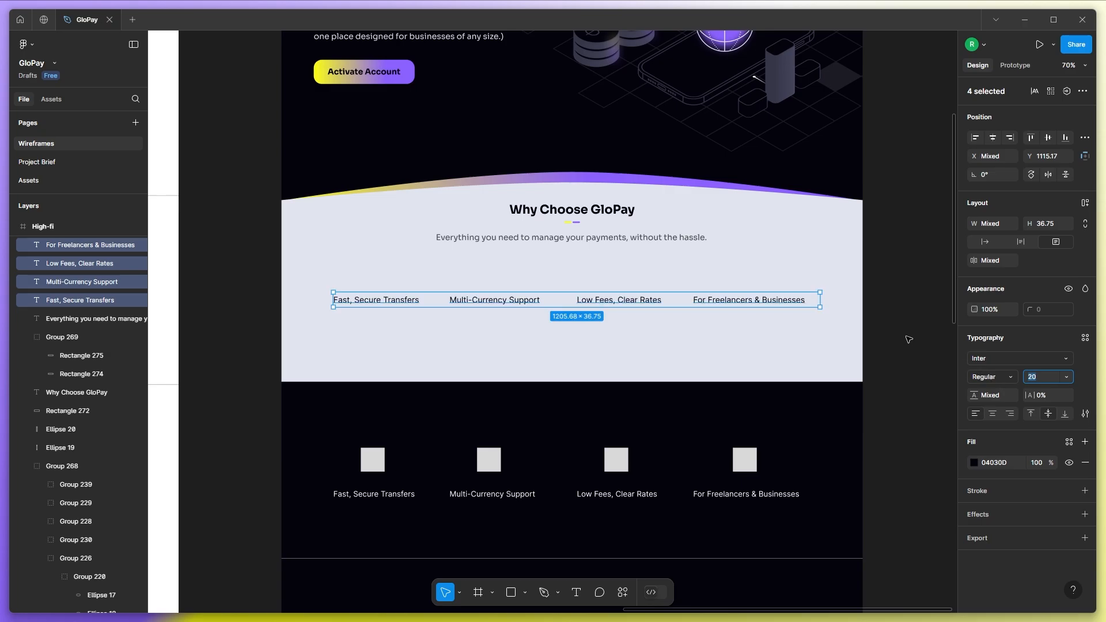
left_click(909, 339)
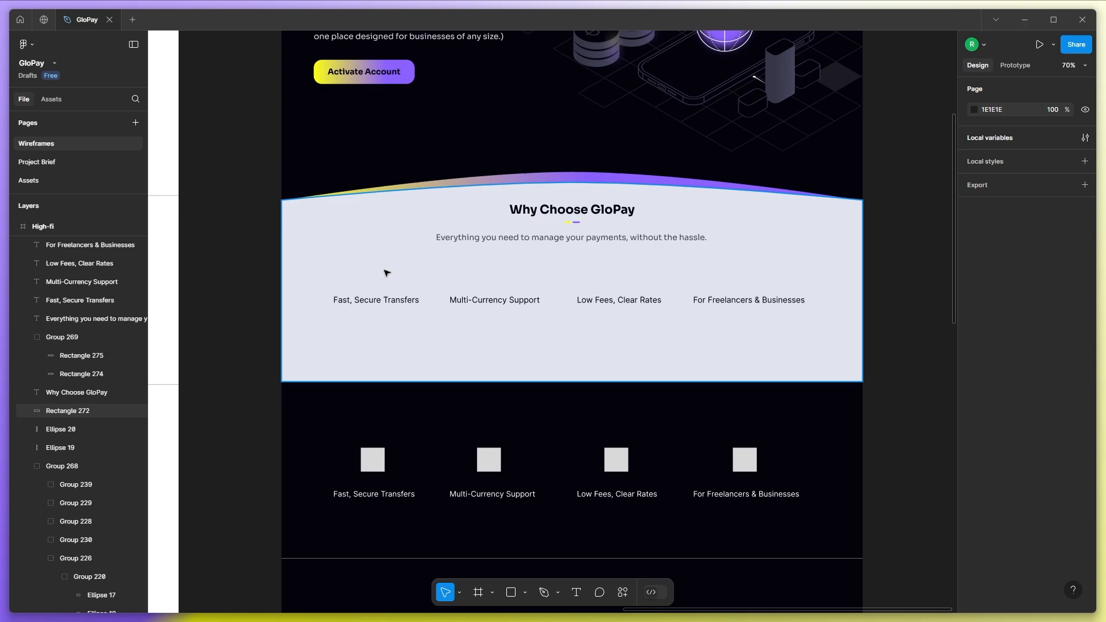
Launch the Isocons plugin for adding isometric icons.
scroll(661, 192, "up", 2)
scroll(367, 368, "down", 1)
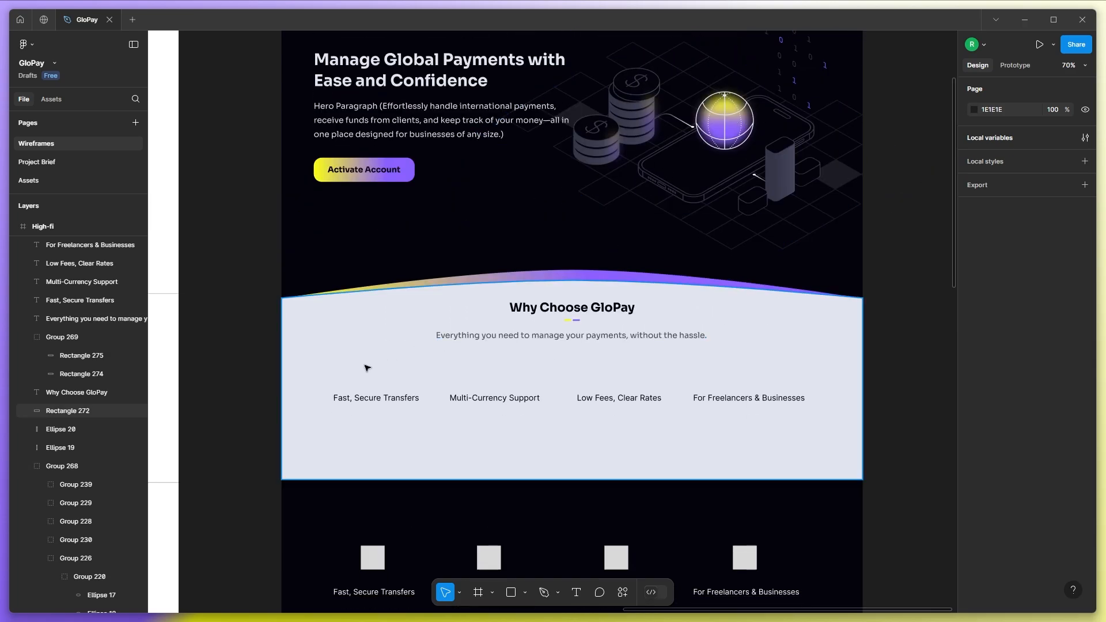
scroll(411, 361, "down", 1)
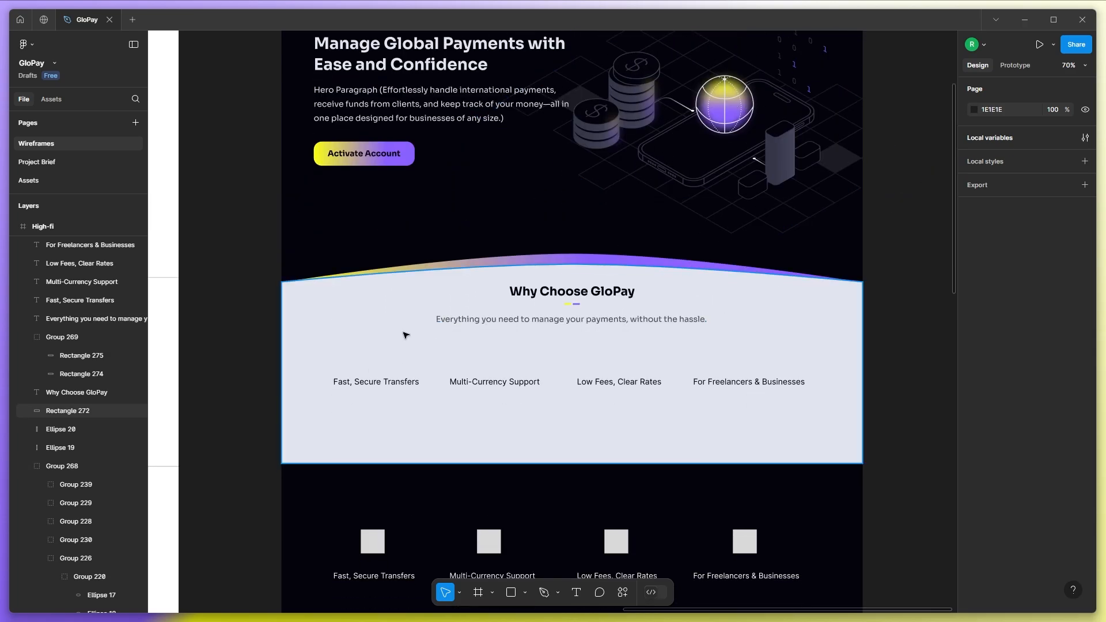
left_click(626, 593)
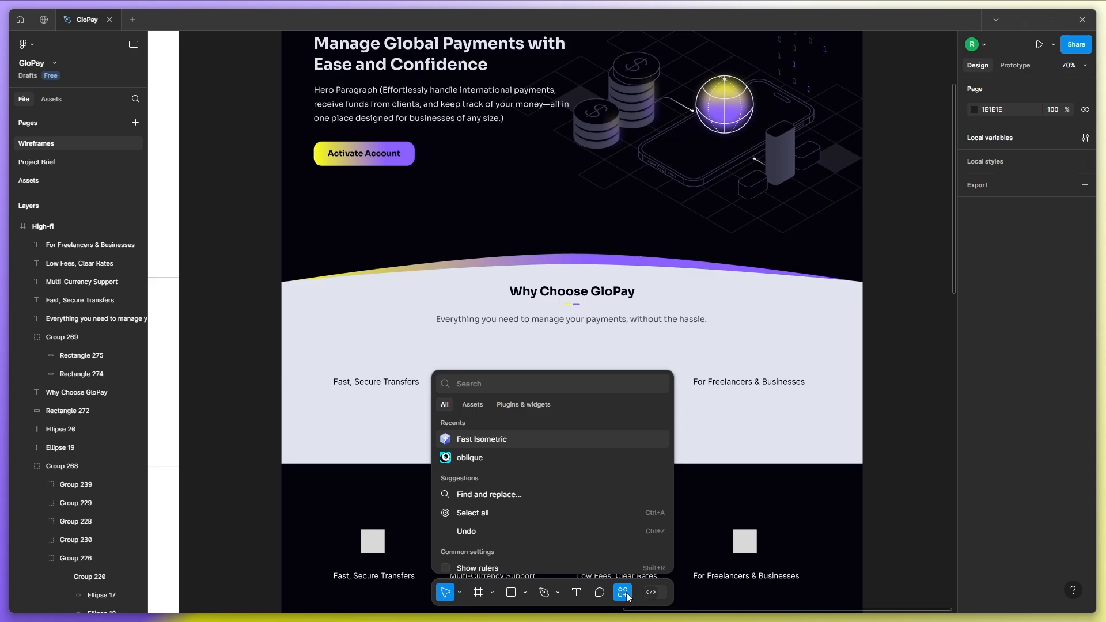
left_click(521, 405)
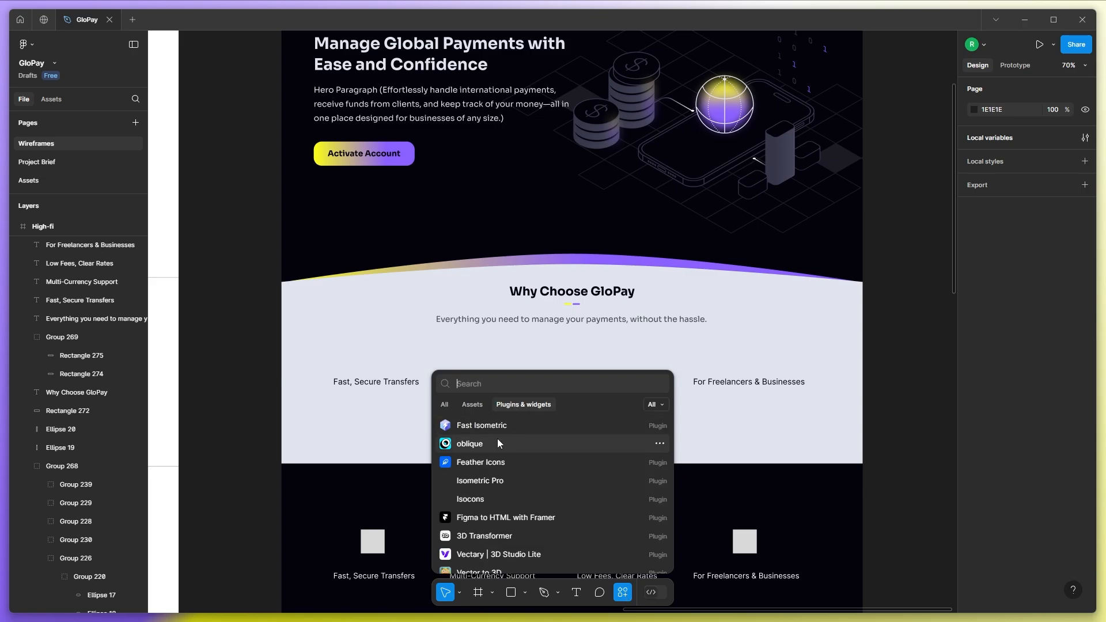
left_click(479, 500)
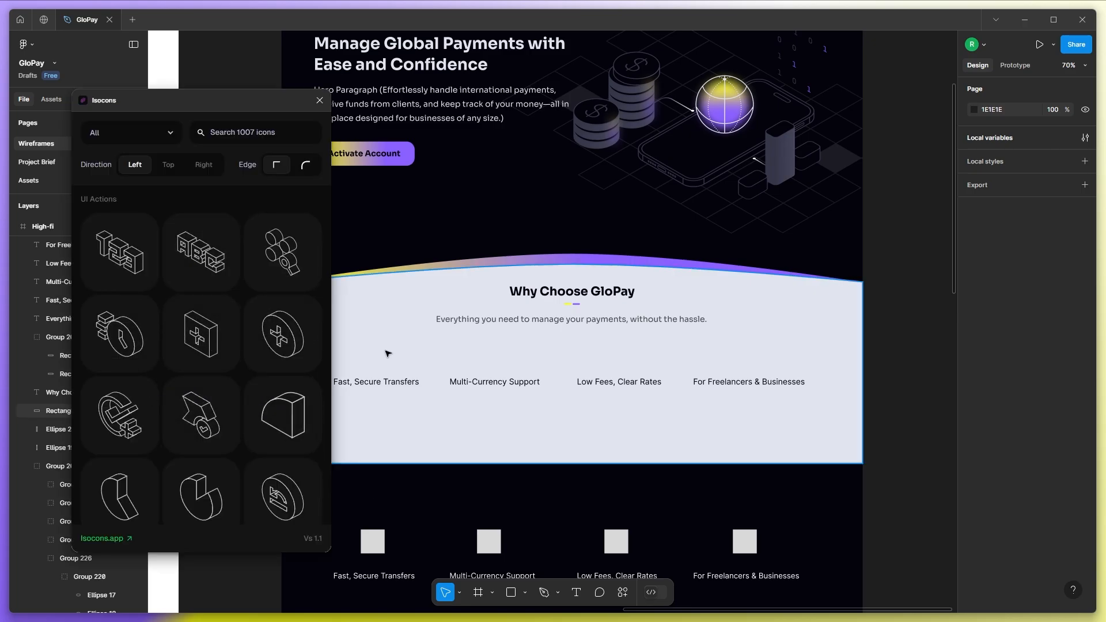
Set the Isocons icons to rounded edges, try the Top and Right directions, return to Left and move the plugin window aside.
left_click(306, 168)
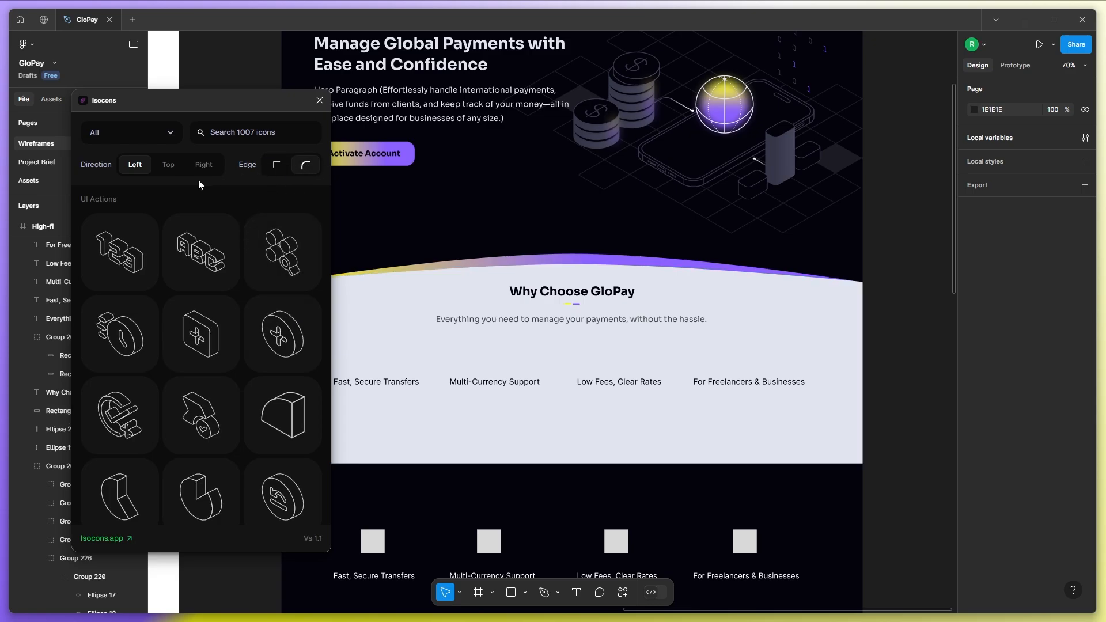
left_click(168, 167)
left_click(203, 167)
left_click(168, 167)
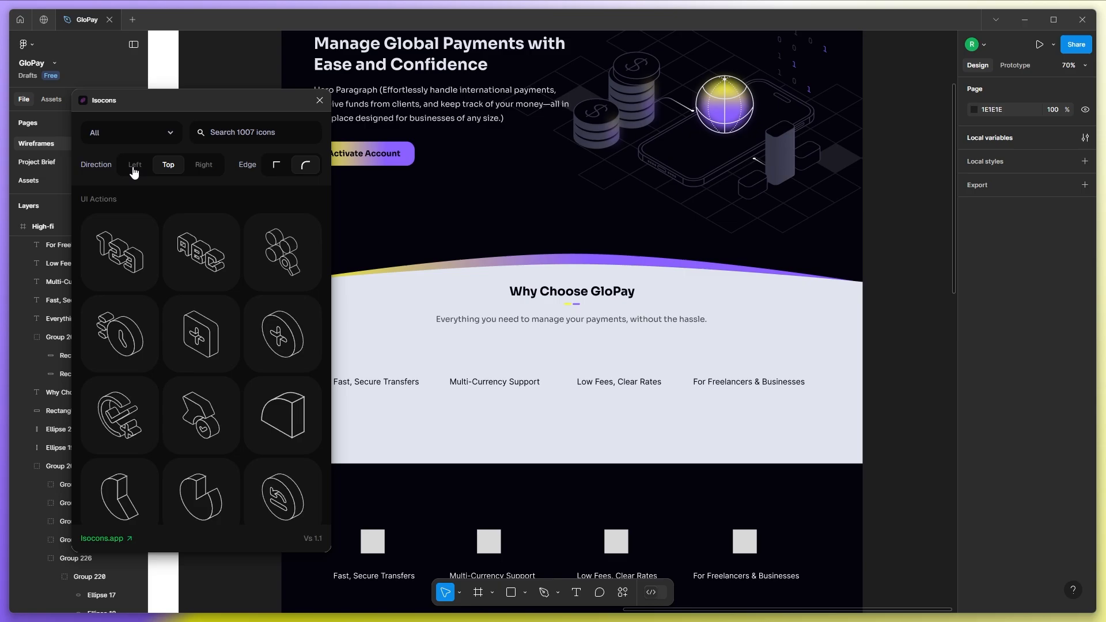
left_click(135, 167)
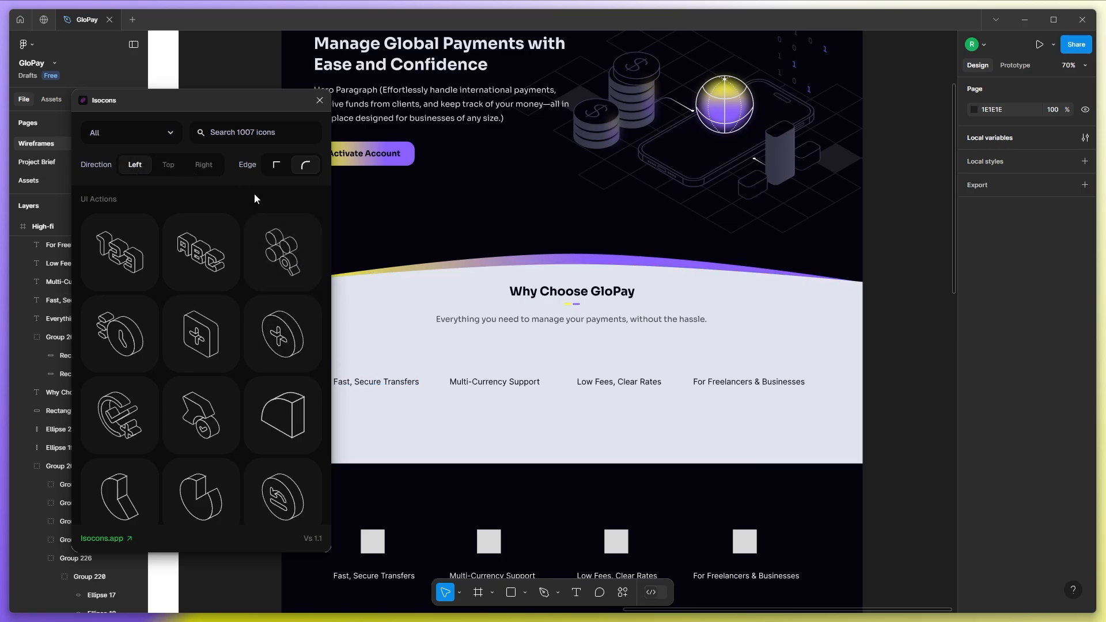
left_click_drag(244, 108, 225, 107)
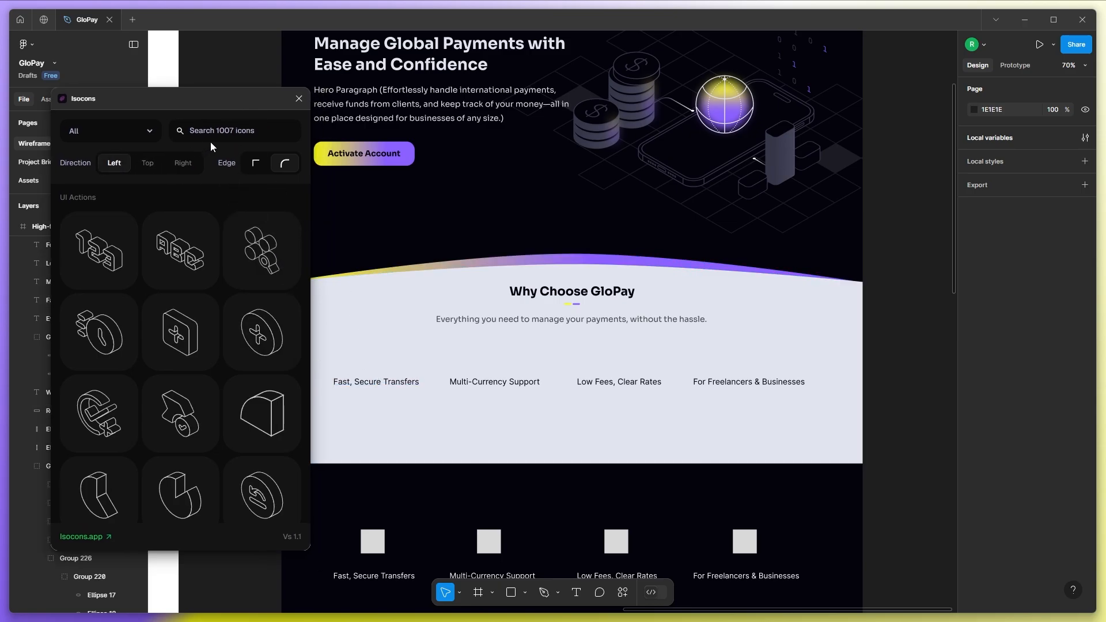
Insert the shield icon from the Isocons library and scale it to about 52 × 66 above the "Fast, Secure Transfers" label.
left_click(224, 130)
type("shield")
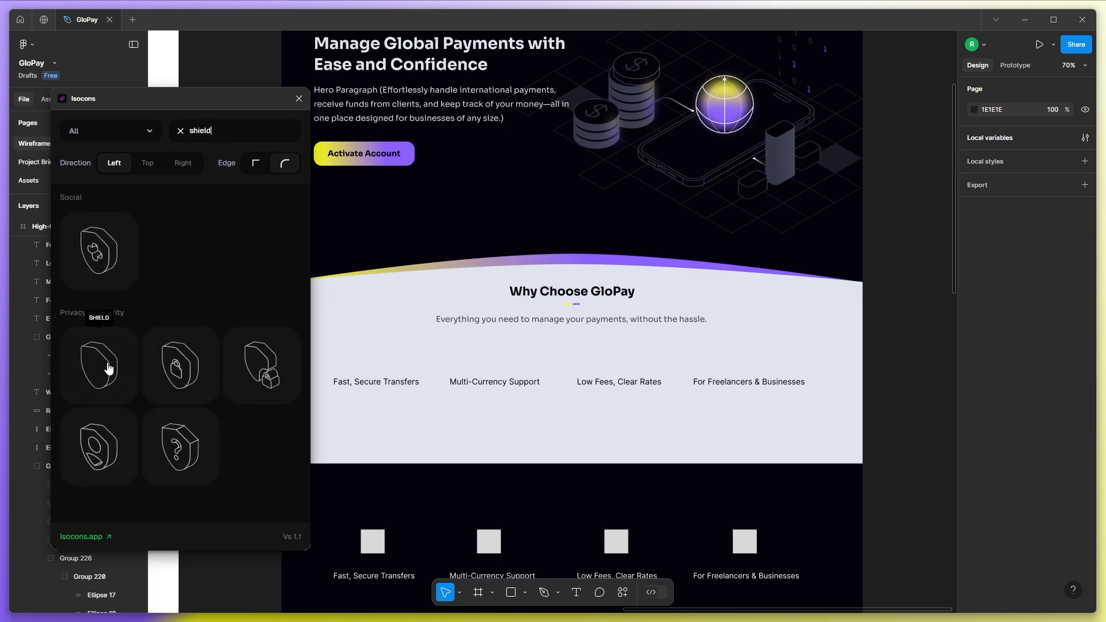
left_click_drag(109, 367, 557, 346)
scroll(544, 293, "up", 5)
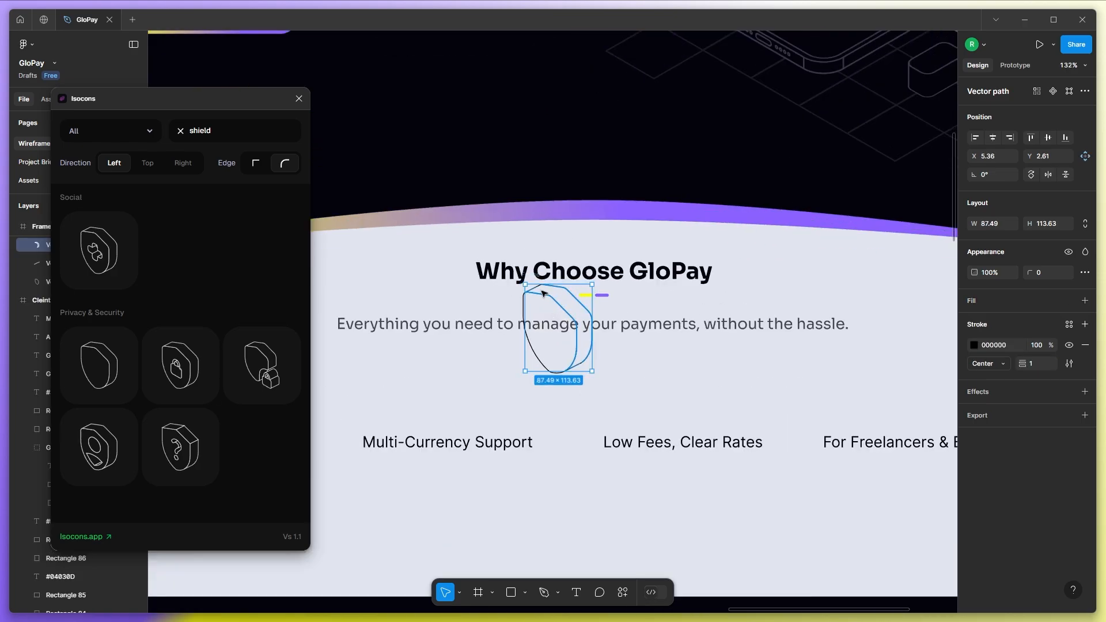
scroll(535, 290, "up", 3)
left_click_drag(534, 273, 397, 370)
scroll(469, 471, "down", 8)
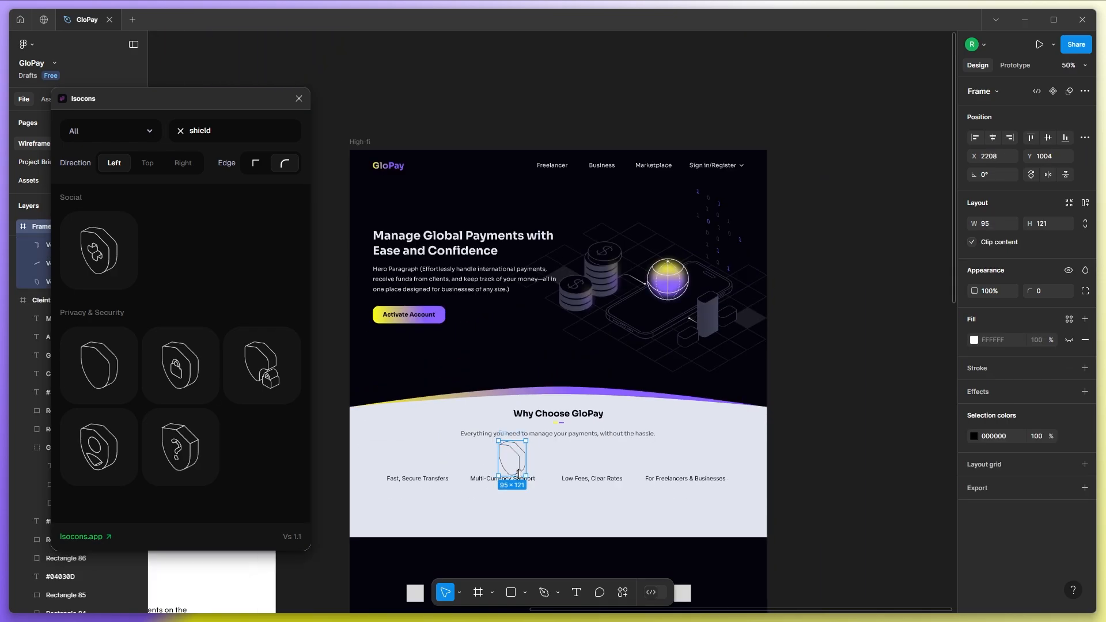
left_click_drag(525, 476, 384, 460)
scroll(459, 459, "up", 3)
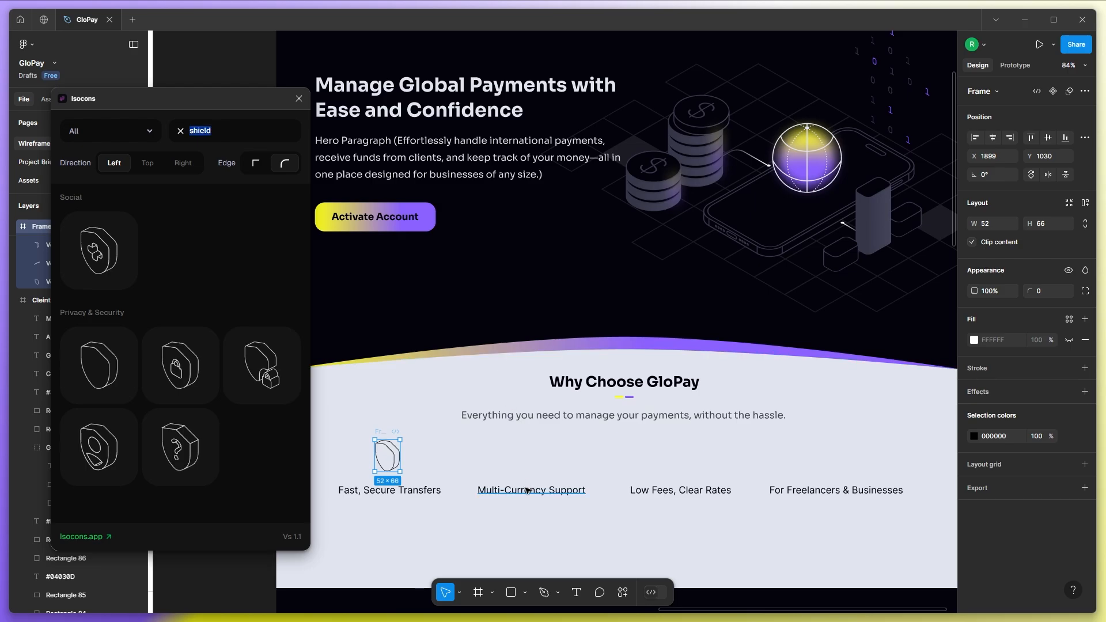
Find the dollar exchange icon by searching "curr", insert it beside the shield and scale it to about 61 × 67.
type("curr")
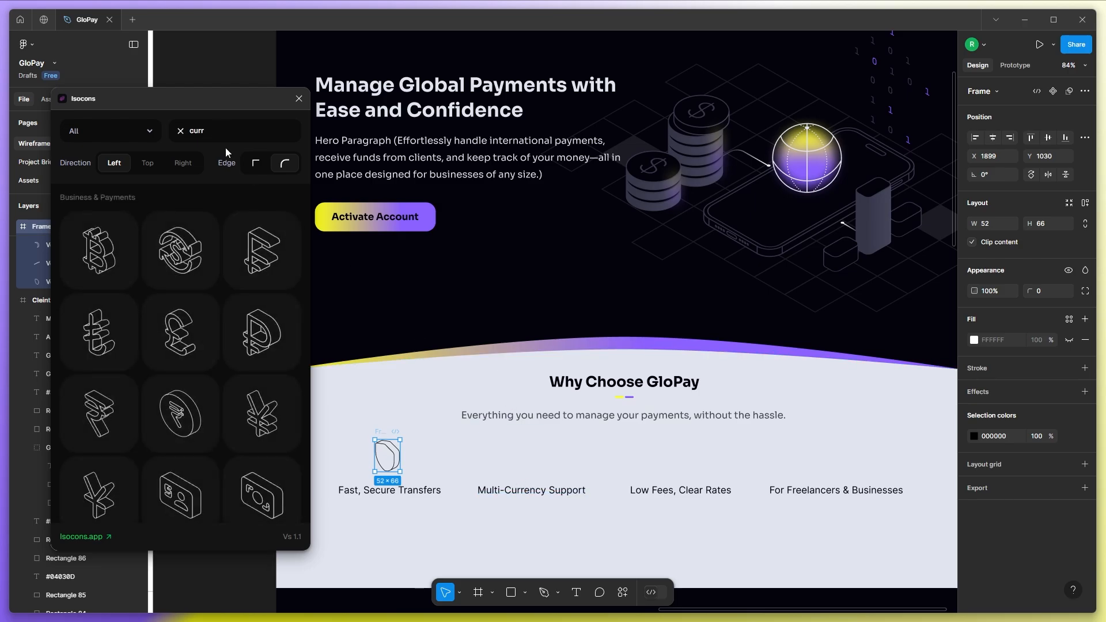
left_click_drag(180, 249, 664, 330)
left_click_drag(539, 288, 425, 433)
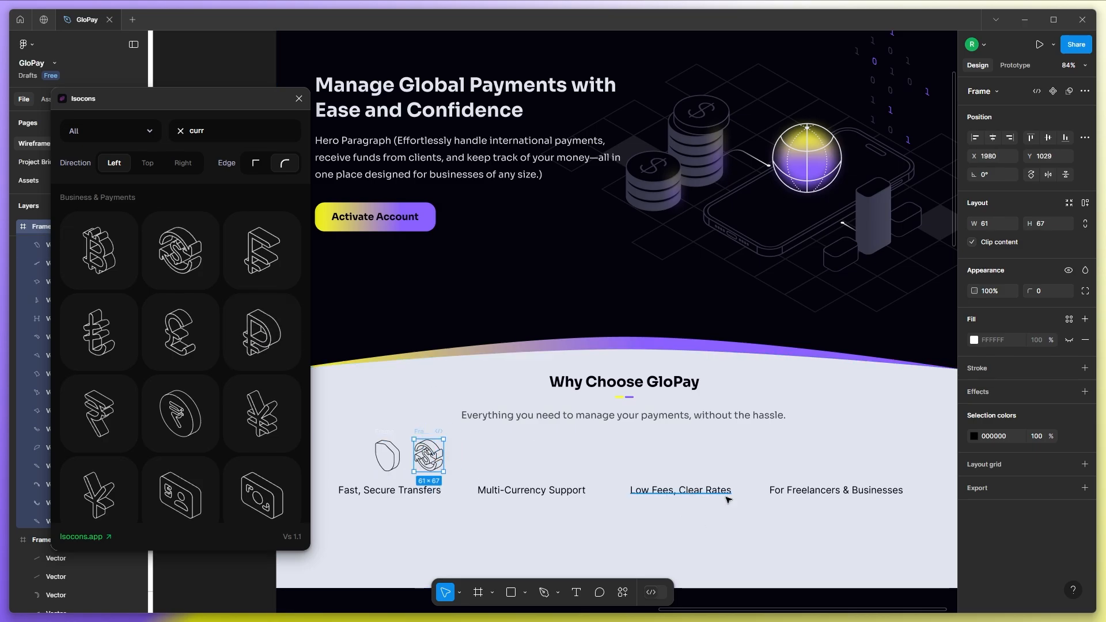
Search the icon library for "gra" and "ana", and clear the search.
left_click(230, 133)
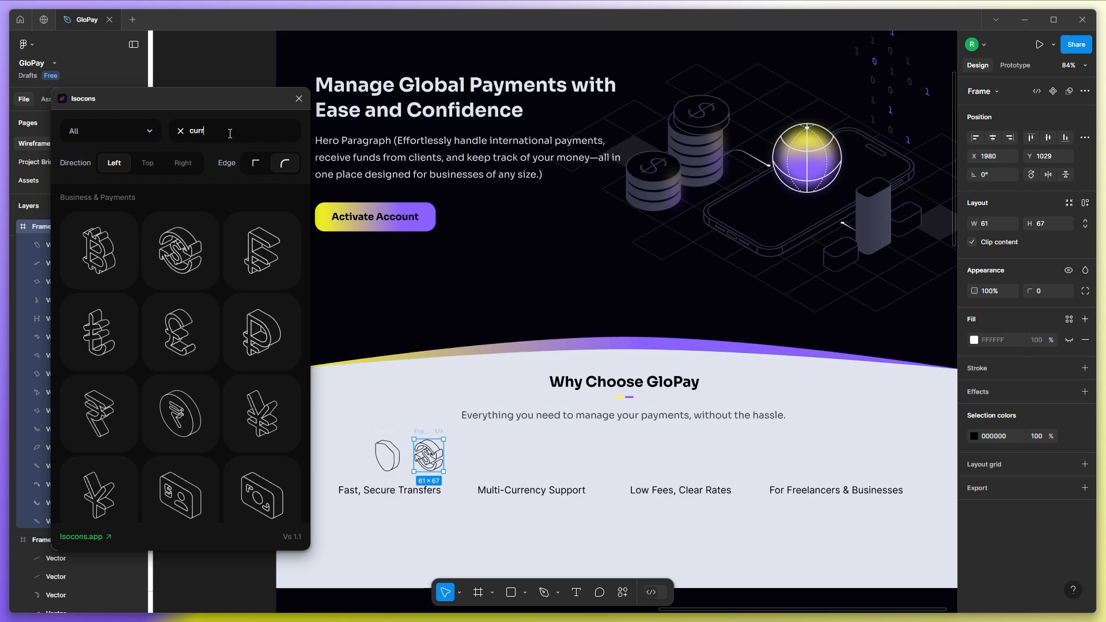
key("BackSpace")
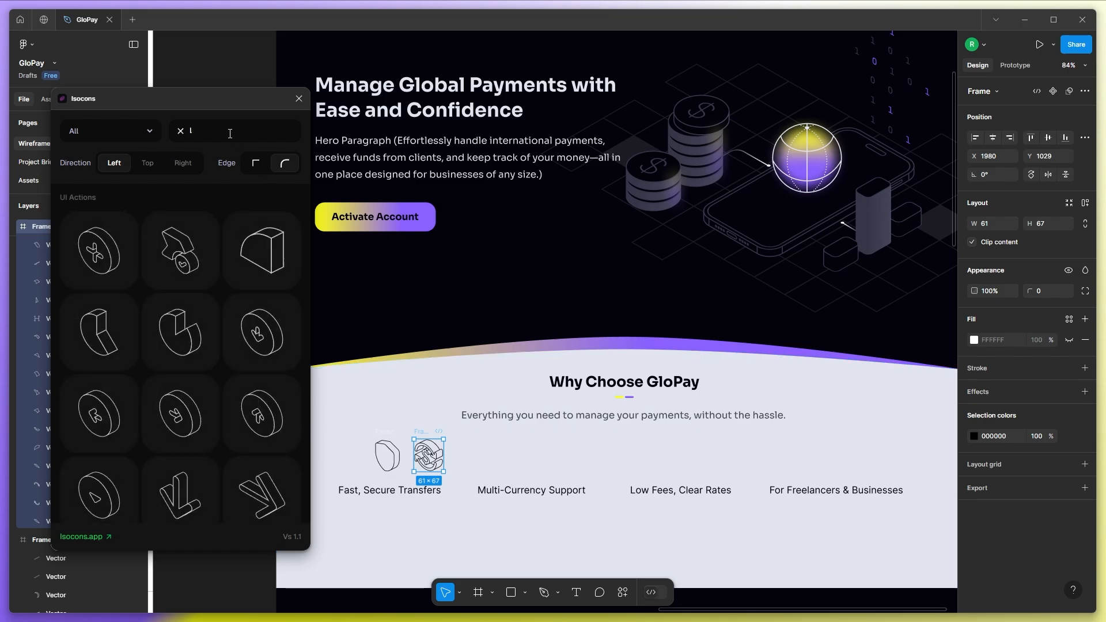
type("gra")
key("BackSpace")
key("BackSpace")
key("BackSpace")
type("ana")
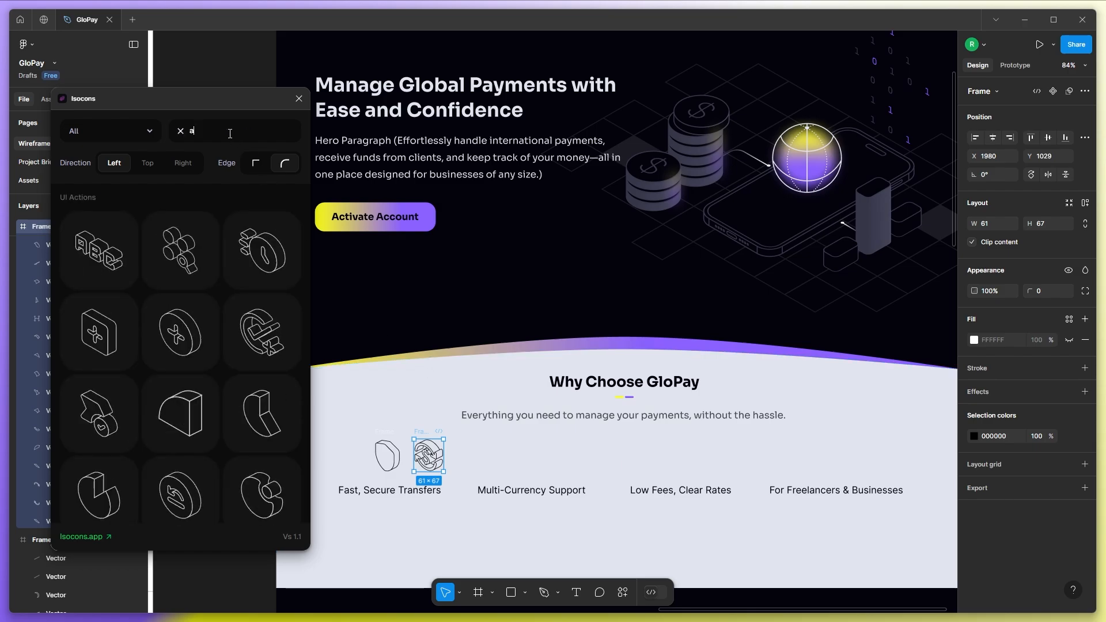
key("BackSpace")
key("BackSpace")
key("BackSpace")
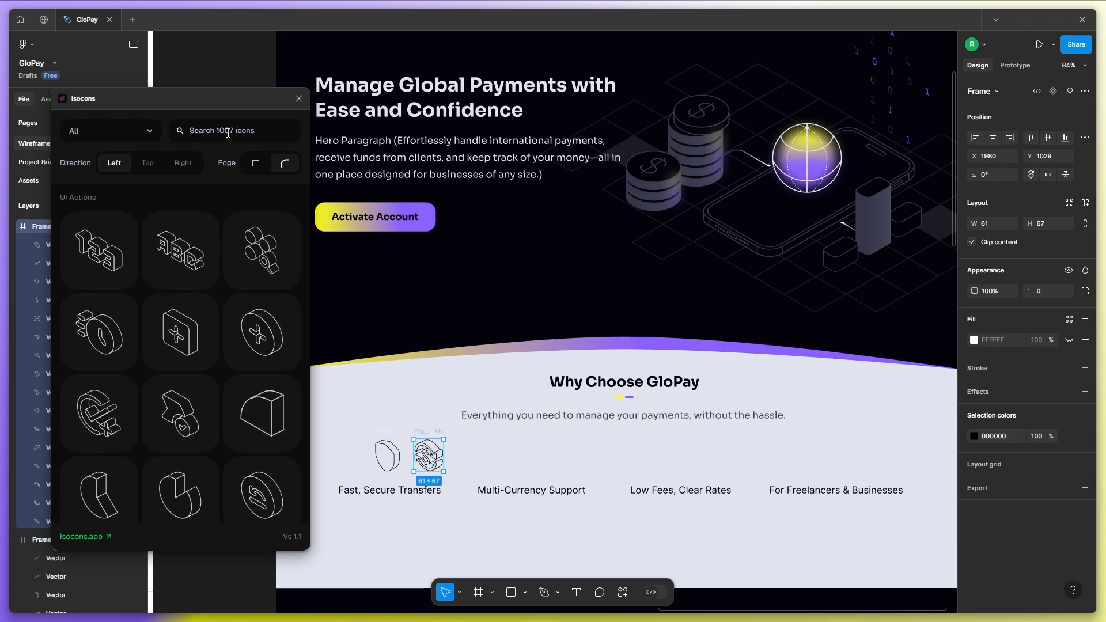
Insert the arrow chart icon from the UI Actions icons beside the dollar icon, scaled to about 46 × 61.
scroll(197, 380, "down", 10)
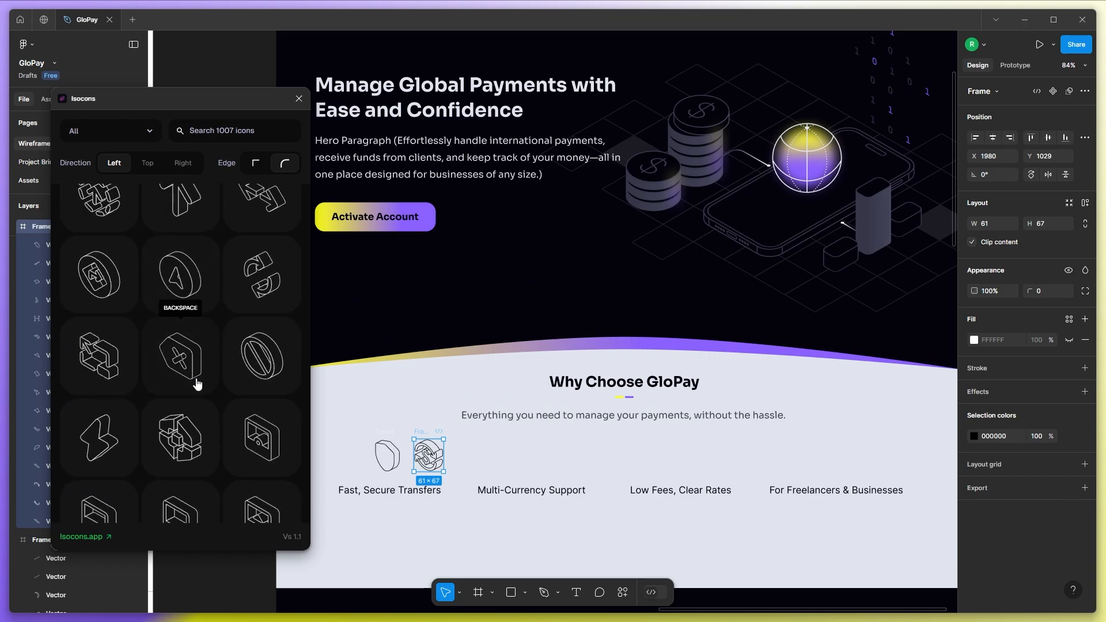
scroll(197, 383, "down", 5)
left_click_drag(151, 267, 475, 464)
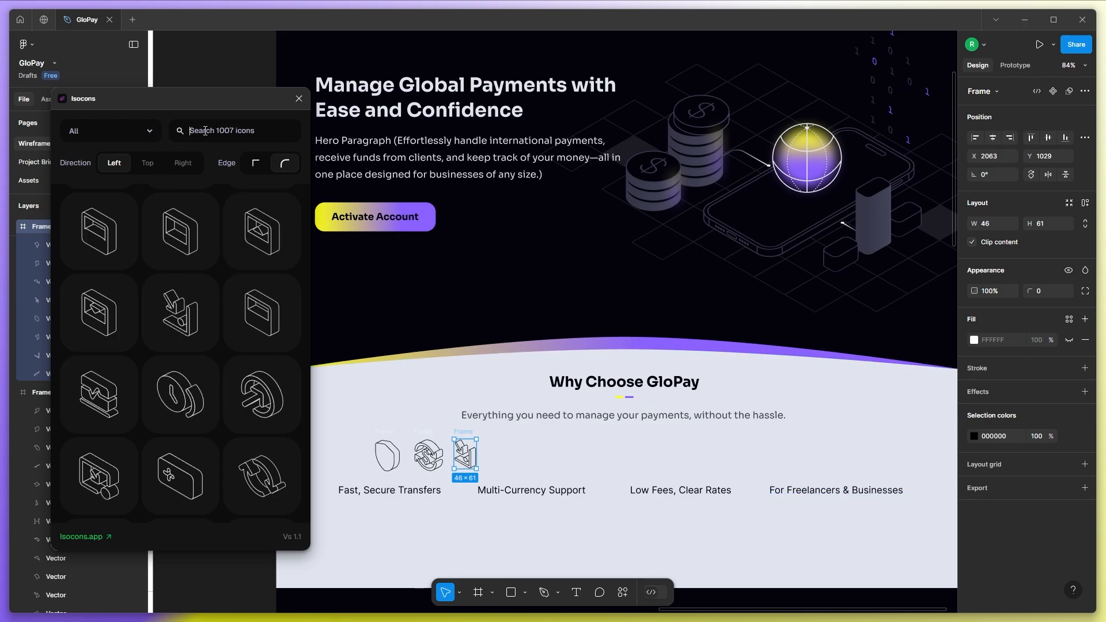
Find the briefcase icon by searching "busi", insert it beside the chart icon and scale it to about 59 × 70.
type("busi")
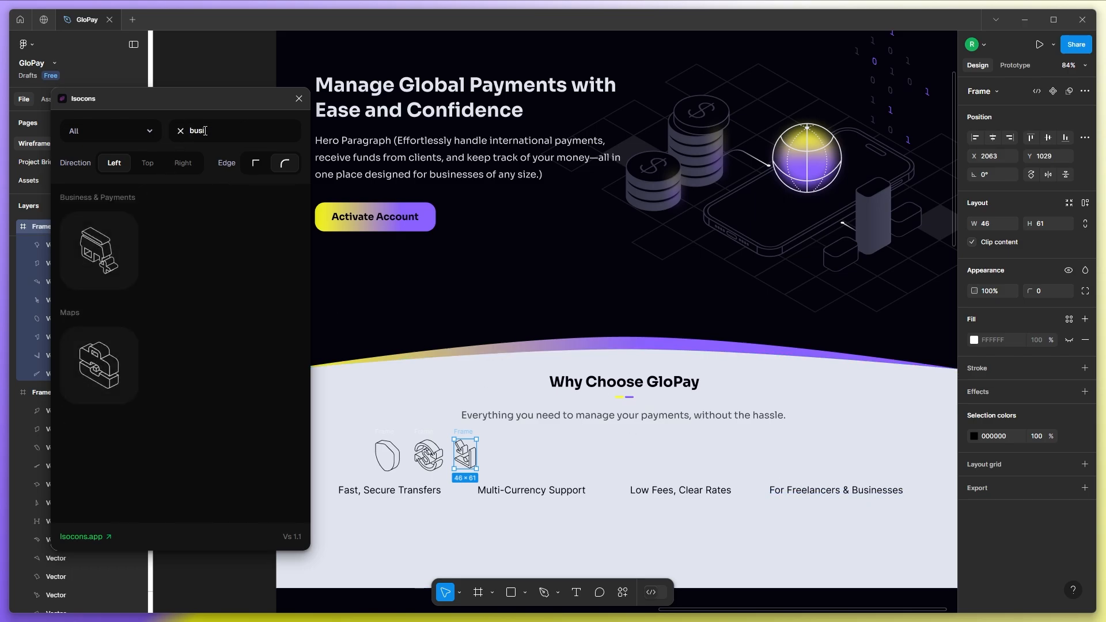
left_click(99, 366)
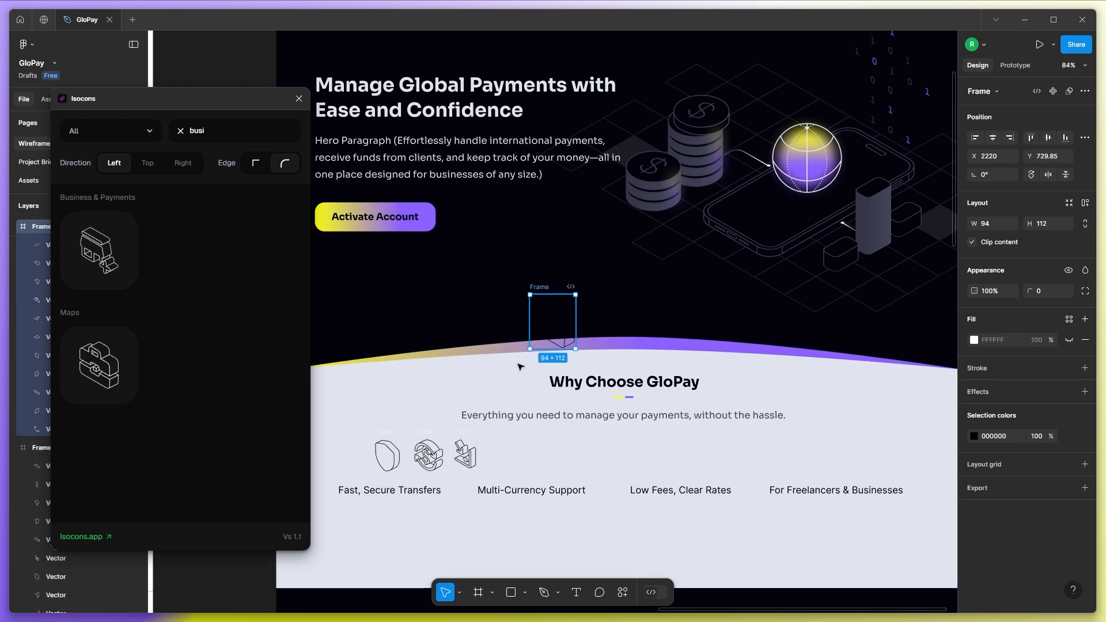
left_click_drag(544, 328, 506, 464)
scroll(476, 490, "up", 3)
left_click_drag(580, 484, 556, 443)
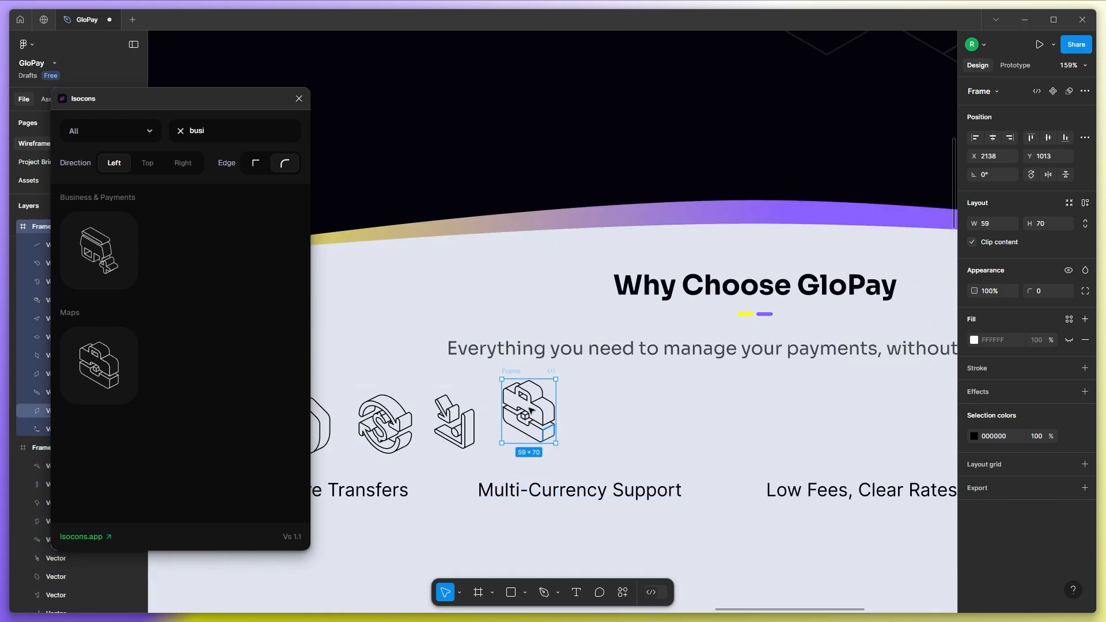
left_click_drag(520, 369, 520, 380)
Select all four feature icons and scale them down together to about 237 × 56.
scroll(519, 380, "down", 3)
left_click(491, 387, "shift")
scroll(406, 406, "up", 3)
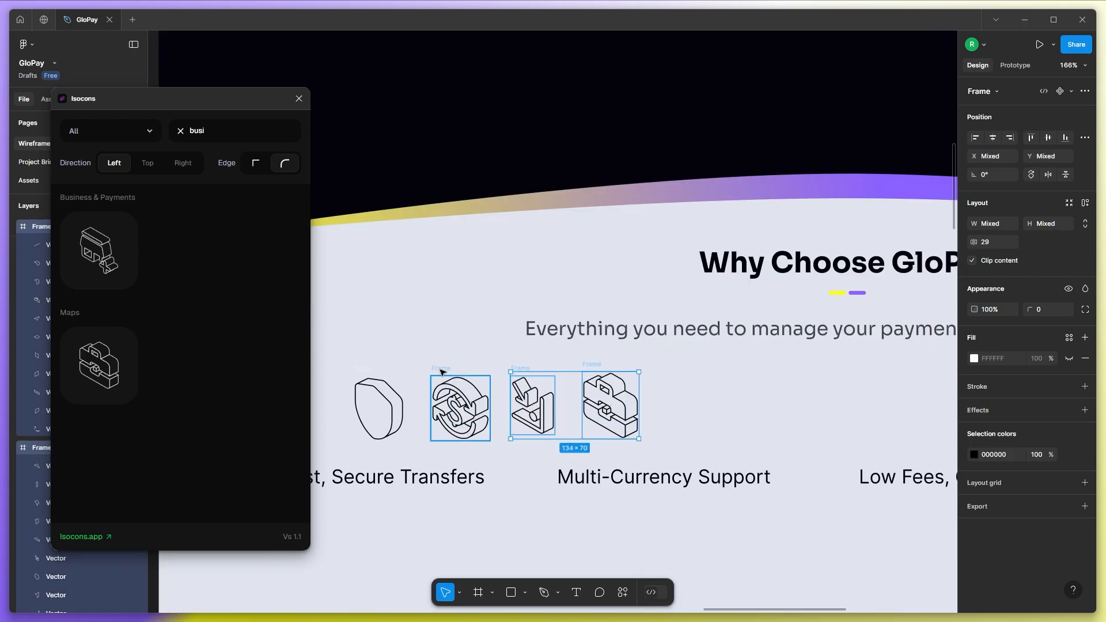
left_click(442, 369, "shift")
left_click(375, 372, "shift")
left_click_drag(635, 439, 580, 425)
scroll(413, 422, "down", 3)
scroll(411, 419, "down", 3)
scroll(412, 419, "up", 1)
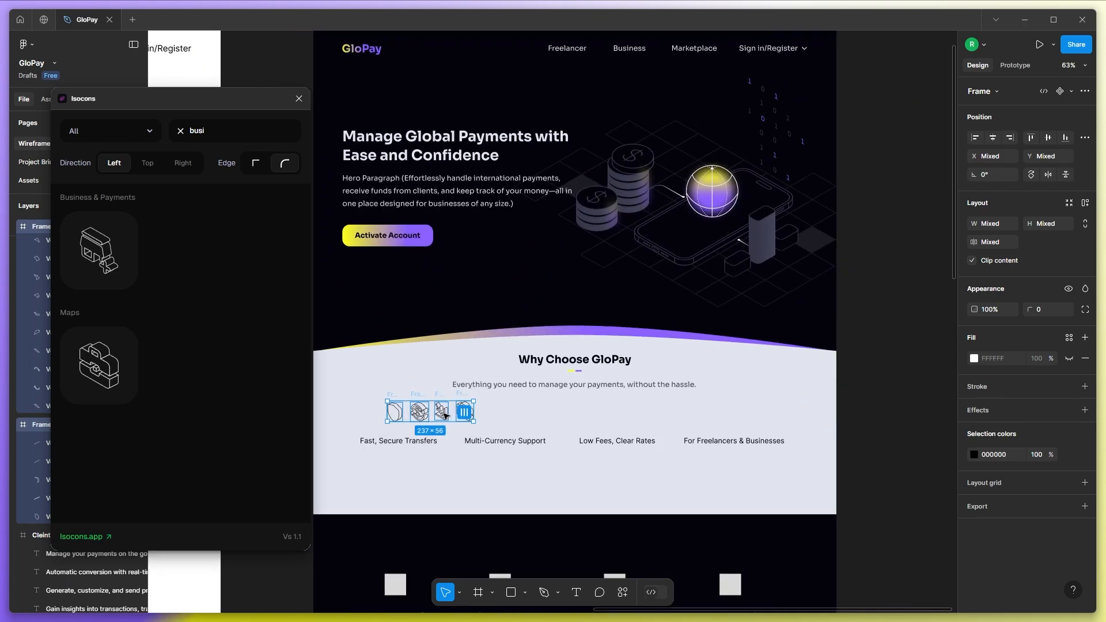
Move the four feature labels in the light section down to Y 1203.84.
left_click(424, 439)
left_click(511, 441, "shift")
left_click(616, 441, "shift")
left_click(713, 441, "shift")
left_click_drag(712, 441, 713, 476)
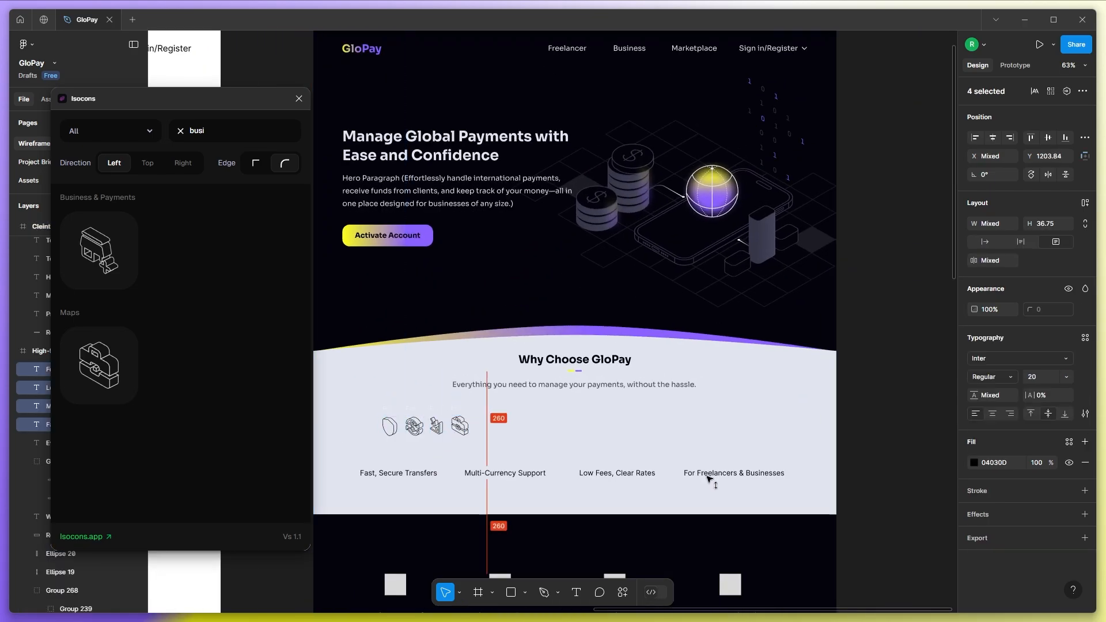
key("Escape")
Narrow the "Fast, Secure Transfers" label to about 167 wide with centred text, and set all four feature labels' line height to 30.
left_click(402, 473)
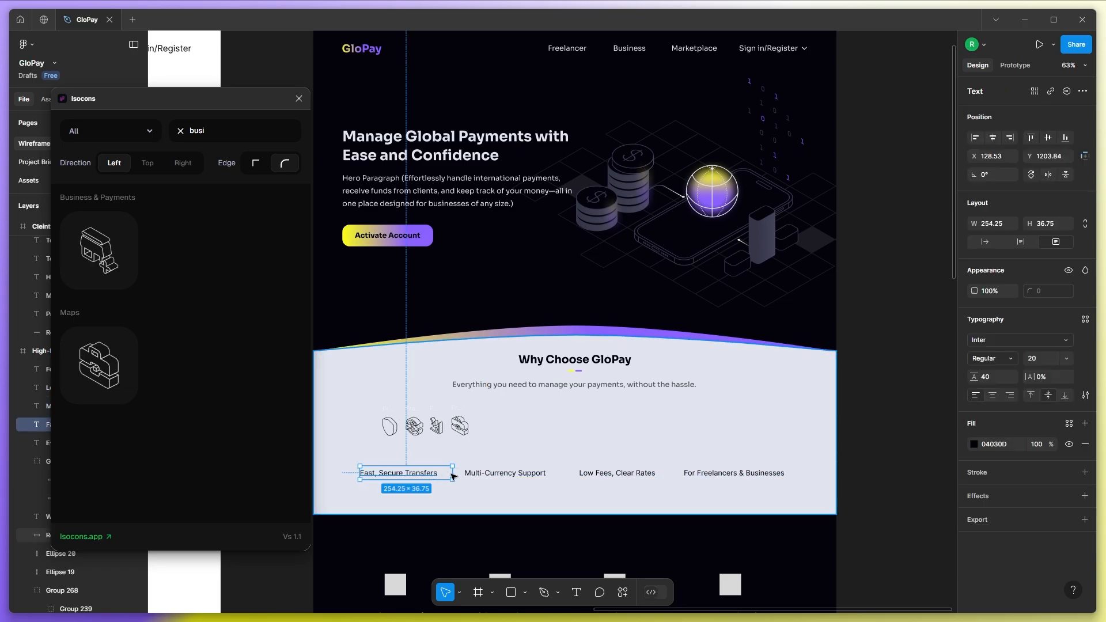
left_click_drag(451, 475, 420, 475)
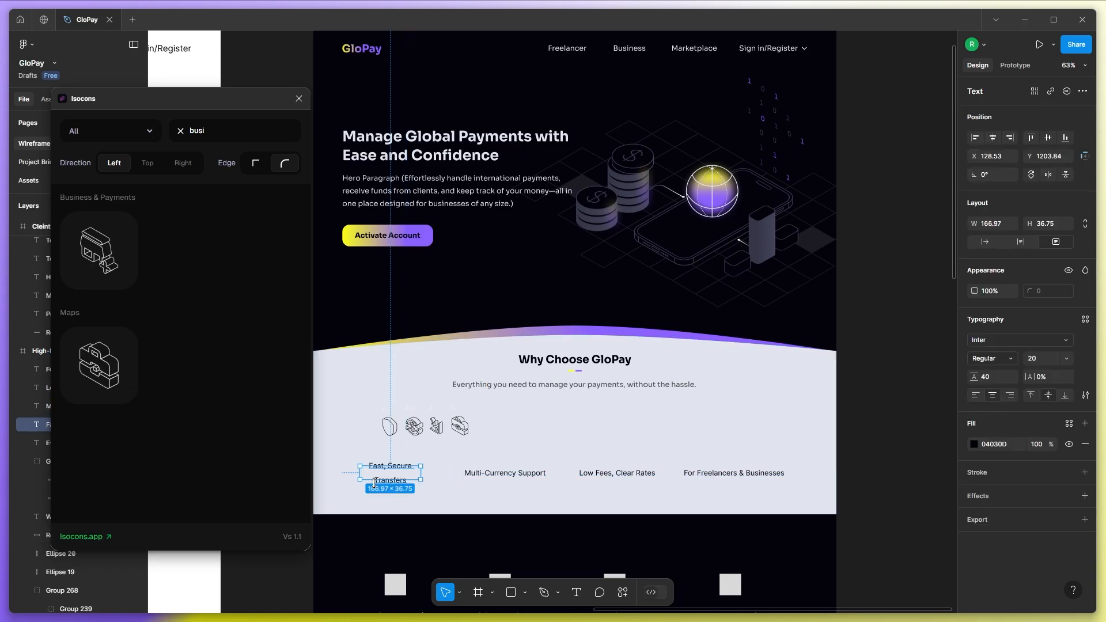
left_click(505, 472, "shift")
left_click(617, 473, "shift")
left_click(734, 473, "shift")
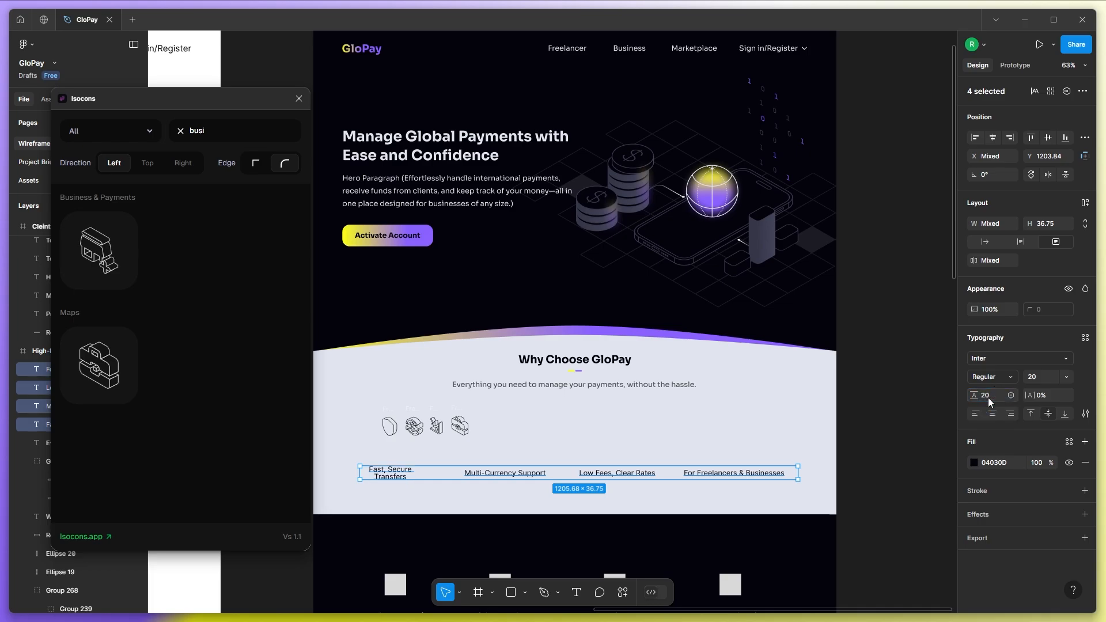
left_click(987, 397)
type("30")
key("Return")
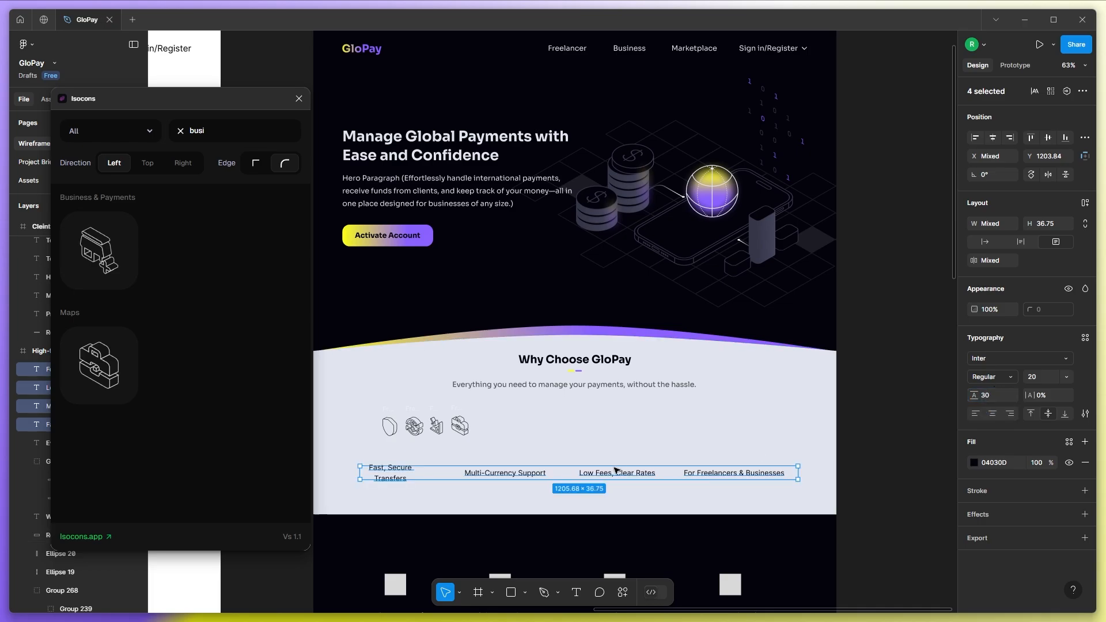
Wrap the other three feature labels onto two centred lines by narrowing them to about 182, 180 and 235 wide.
left_click(485, 478)
left_click_drag(556, 474, 530, 474)
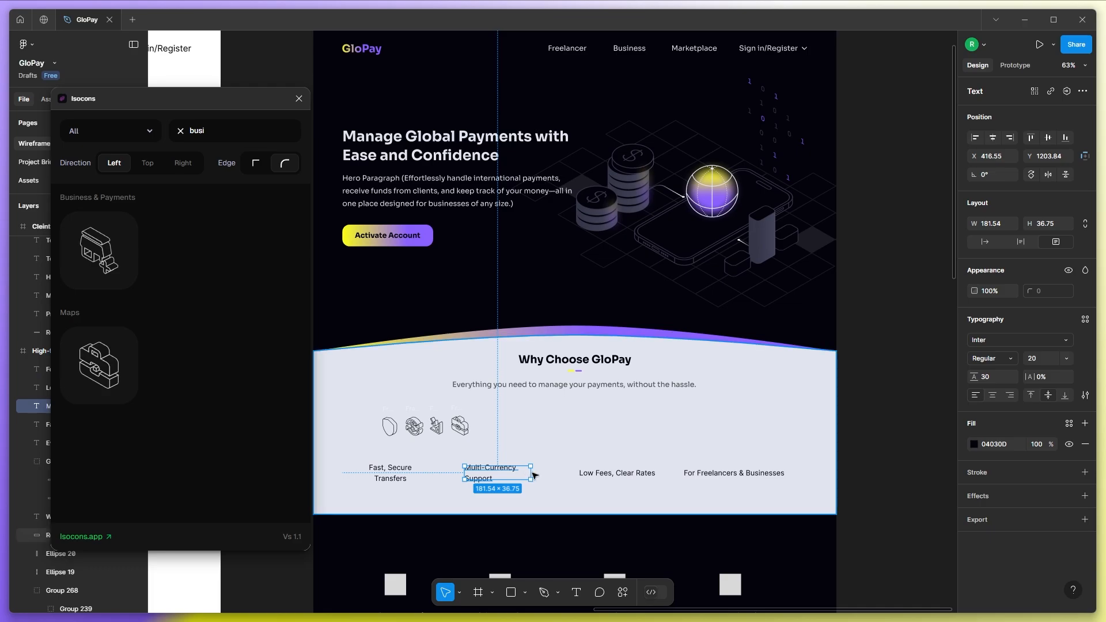
left_click(614, 473)
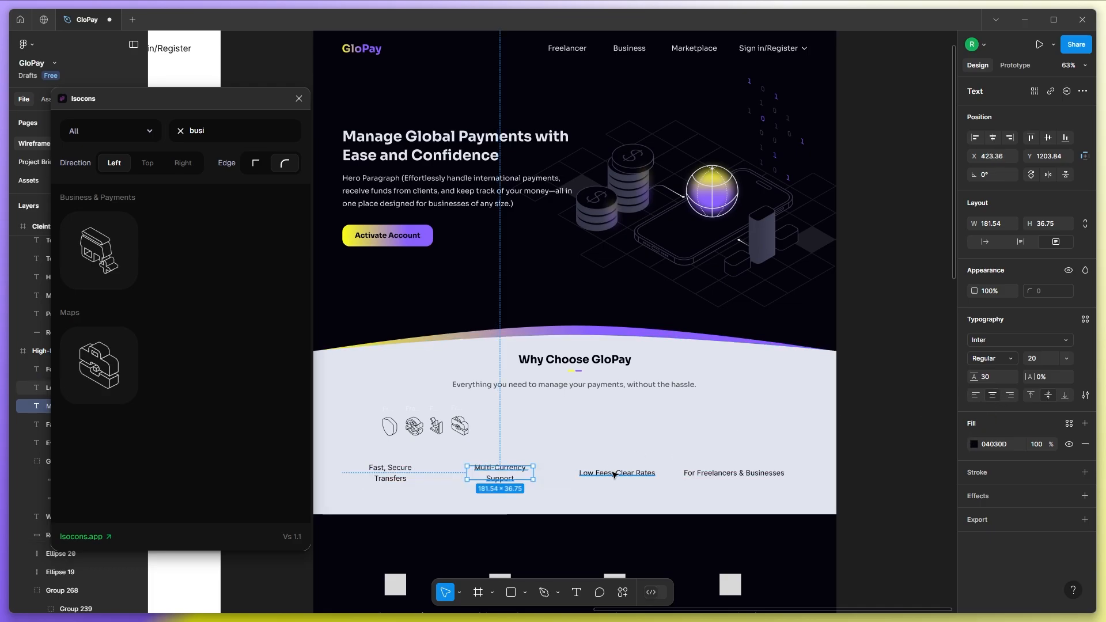
left_click_drag(660, 472, 647, 471)
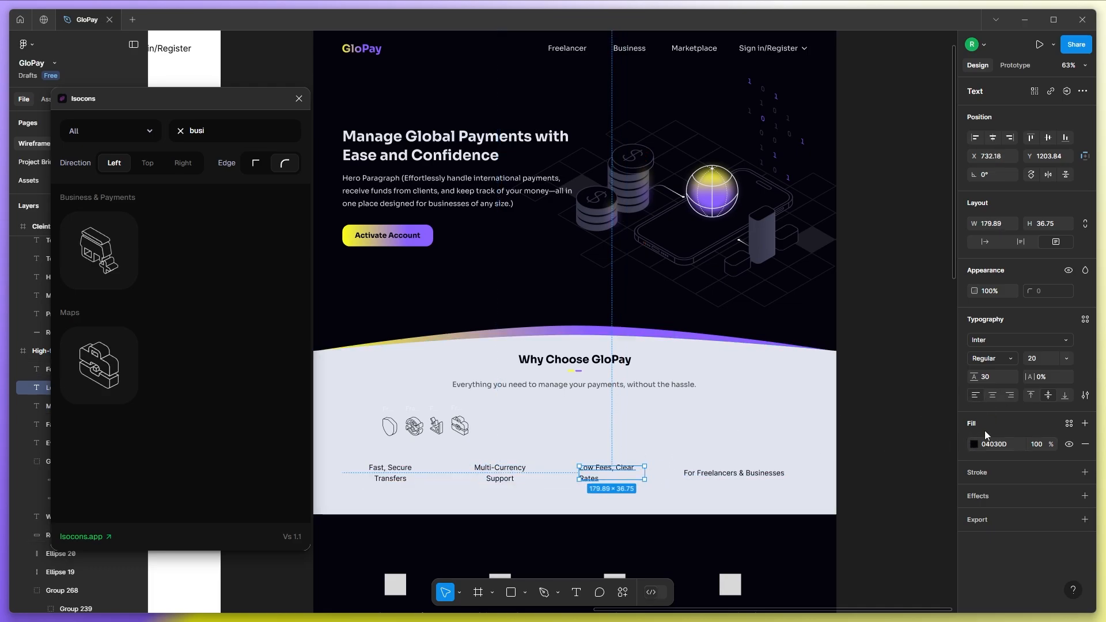
left_click(734, 473)
left_click_drag(788, 472, 755, 474)
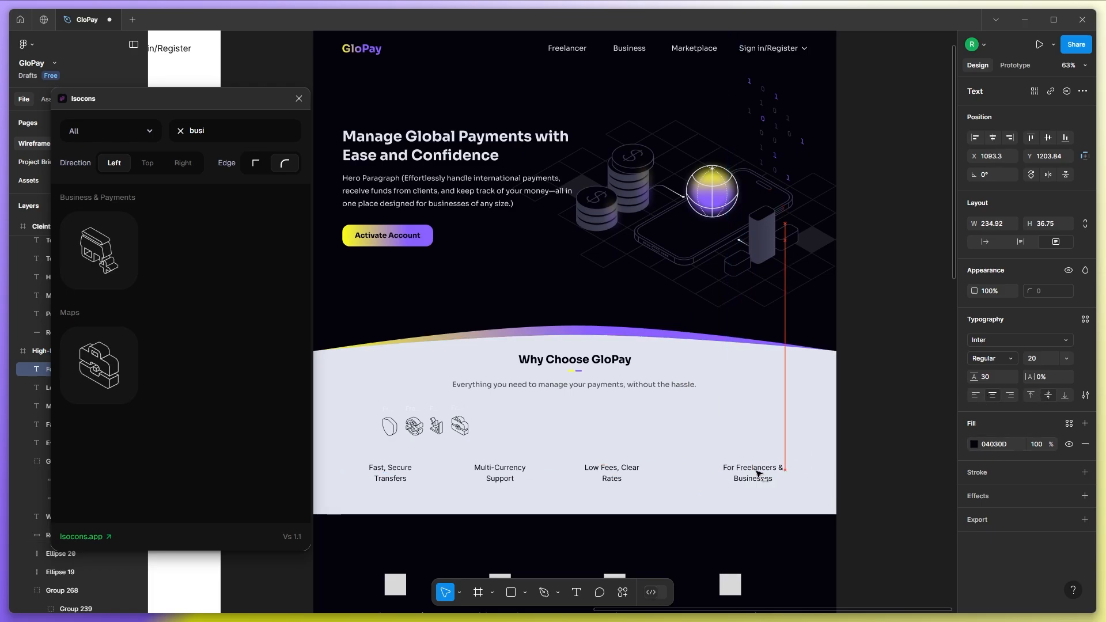
Show the layout grid of the landing page frame.
left_click(824, 427)
left_click(847, 427)
left_click(833, 521, "ctrl")
scroll(1047, 506, "down", 4)
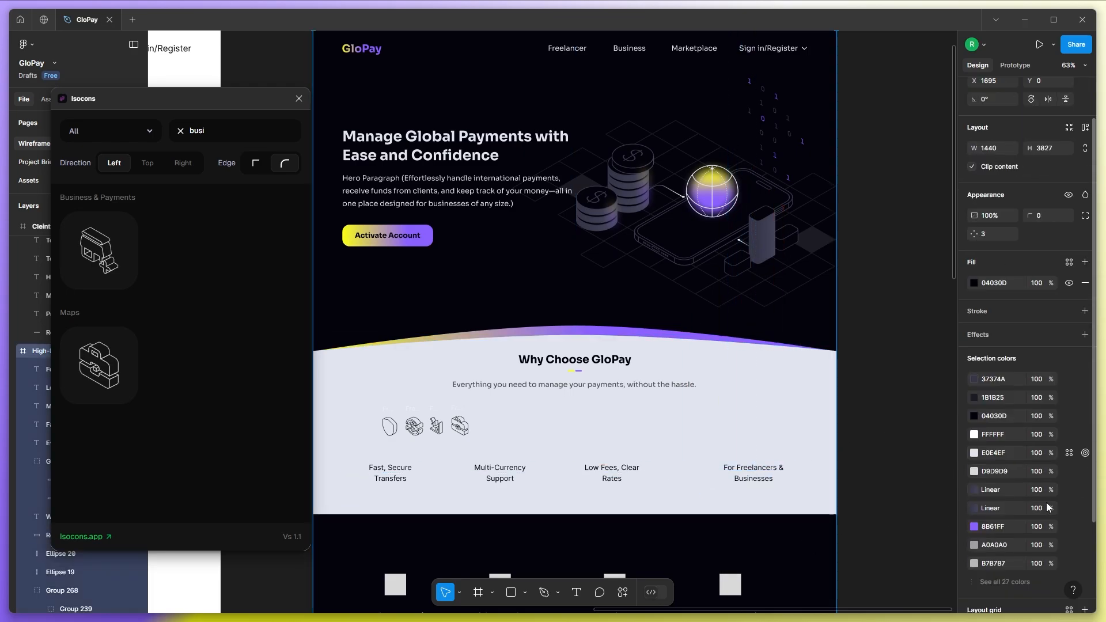
left_click(1068, 543)
left_click(891, 471)
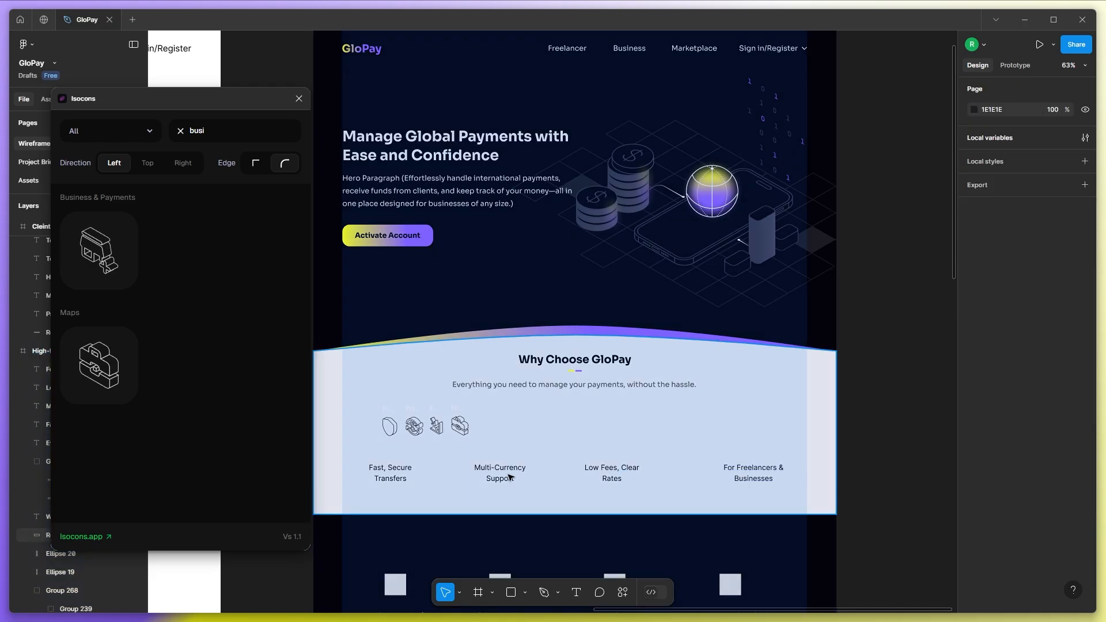
Replace the shield icon with its Right-direction version, scaled to about 46 × 59, above the "Fast, Secure Transfers" label.
left_click(390, 426)
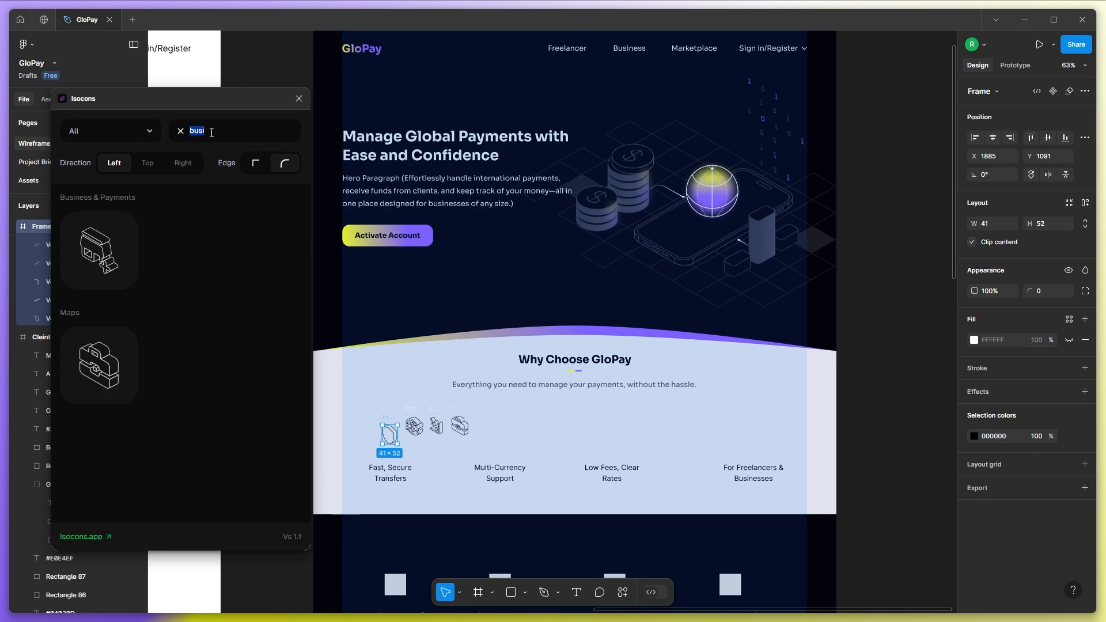
type("shie")
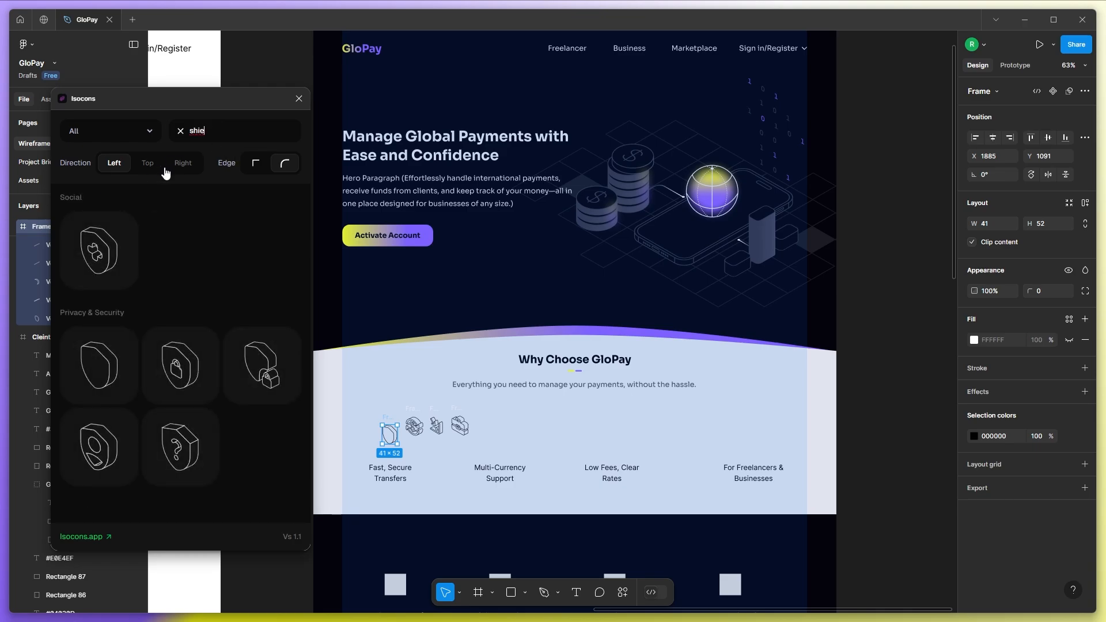
left_click(183, 163)
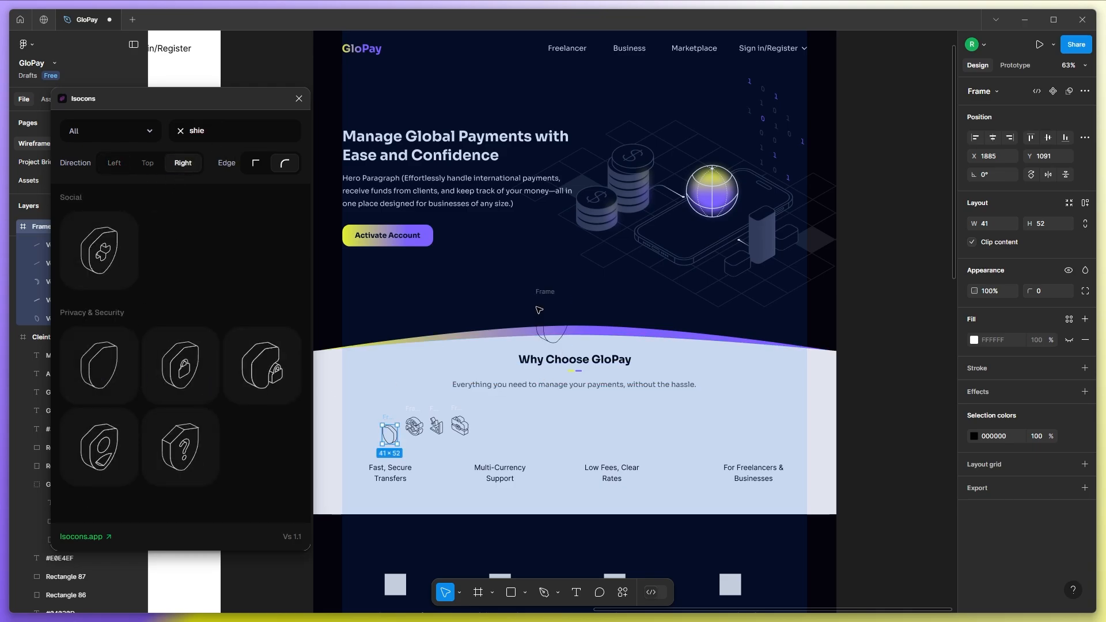
left_click_drag(546, 293, 496, 406)
scroll(403, 436, "up", 3)
left_click(378, 432)
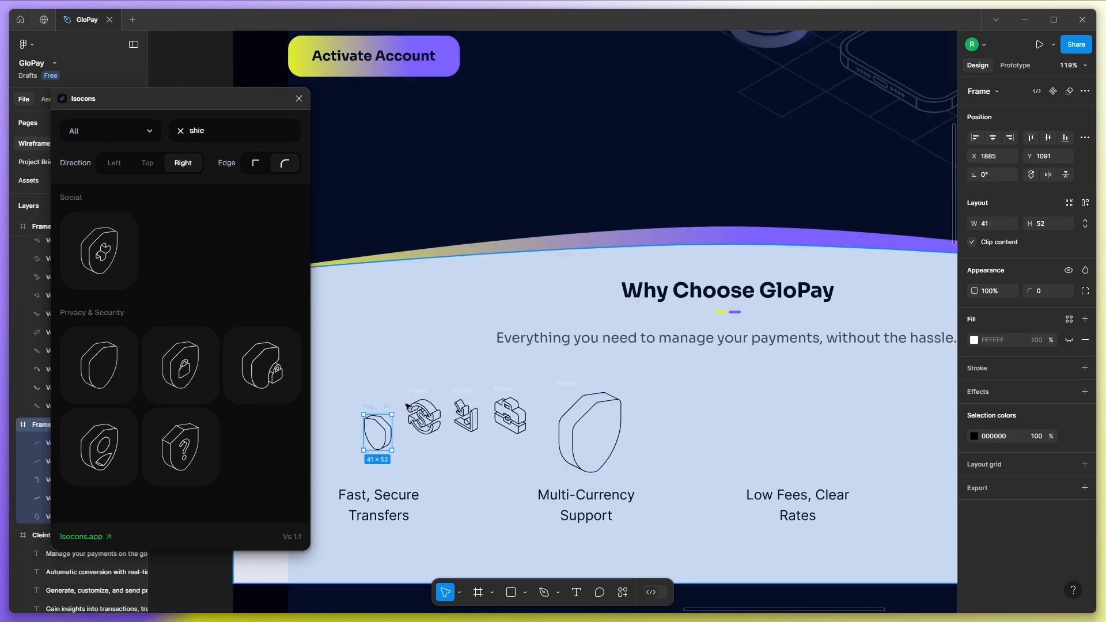
key("Delete")
left_click_drag(577, 382, 358, 395)
left_click_drag(406, 481, 370, 436)
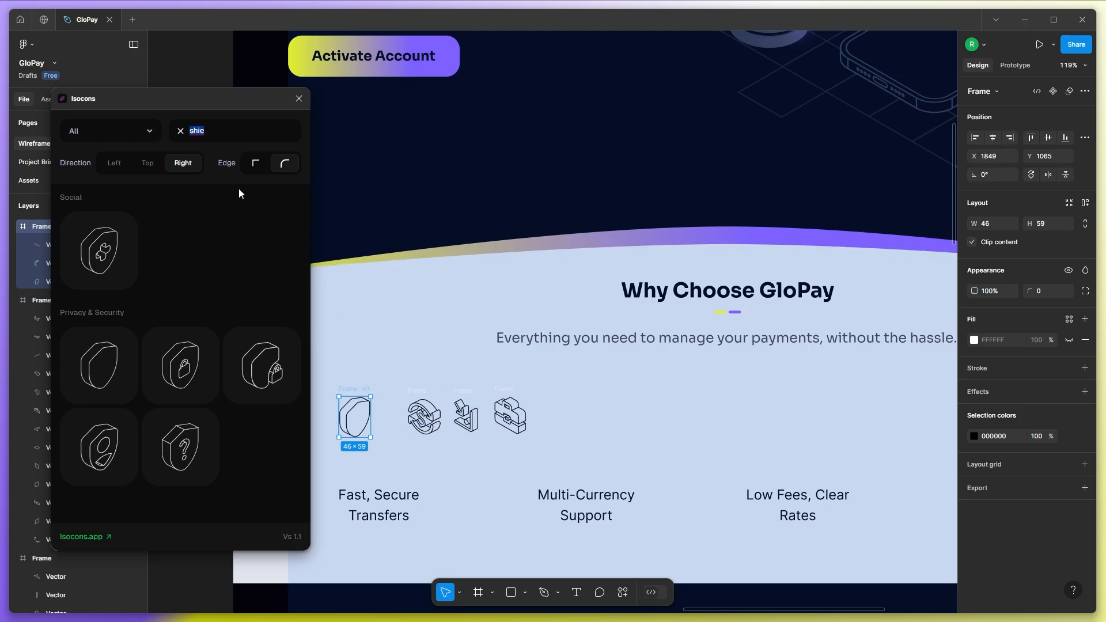
Insert the Right-direction version of the arrow chart icon next to the shield, scaled to about 49 × 67.
key("BackSpace")
scroll(173, 369, "down", 5)
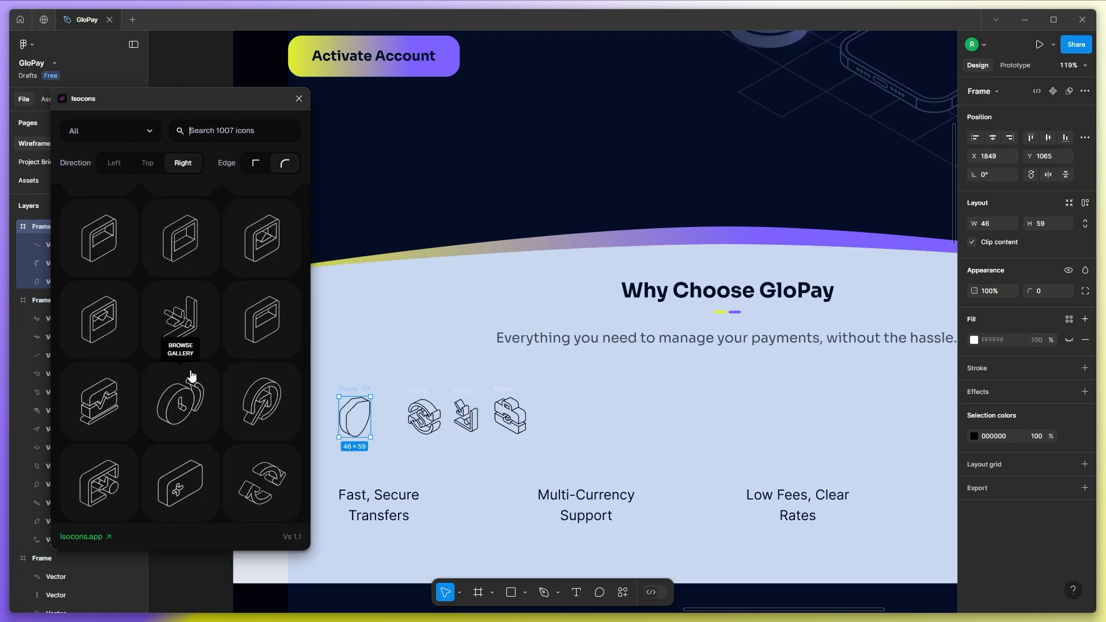
left_click(198, 325)
left_click_drag(523, 275, 383, 392)
left_click_drag(443, 482, 410, 438)
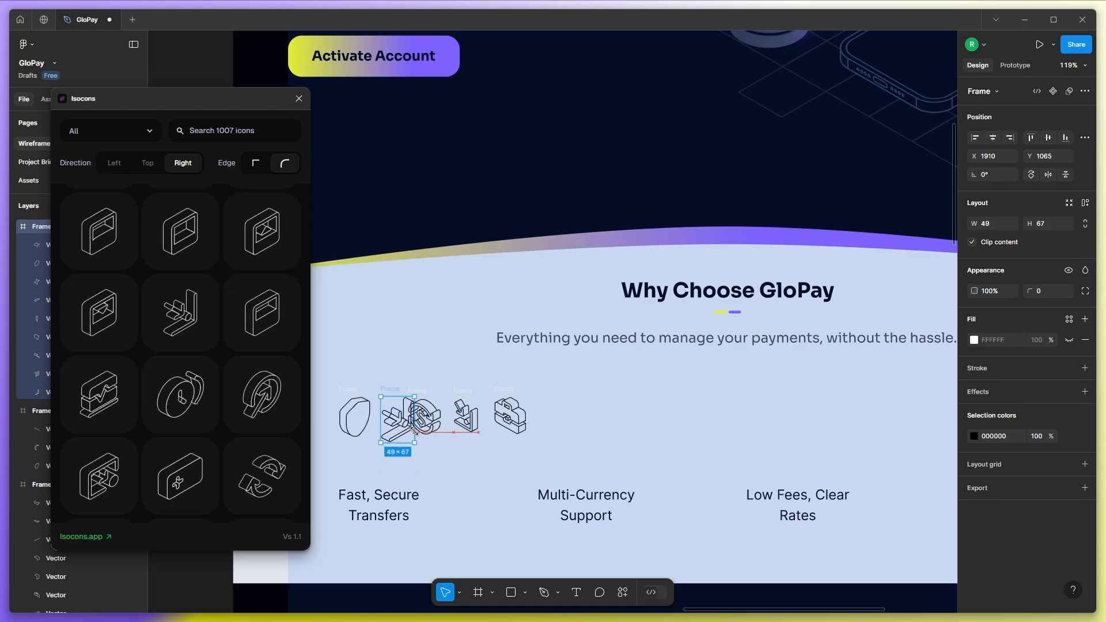
Move the 49 × 67 chart icon clear of the icon row and delete the smaller 36 × 49 chart icon.
left_click_drag(396, 389, 382, 315)
left_click(455, 397)
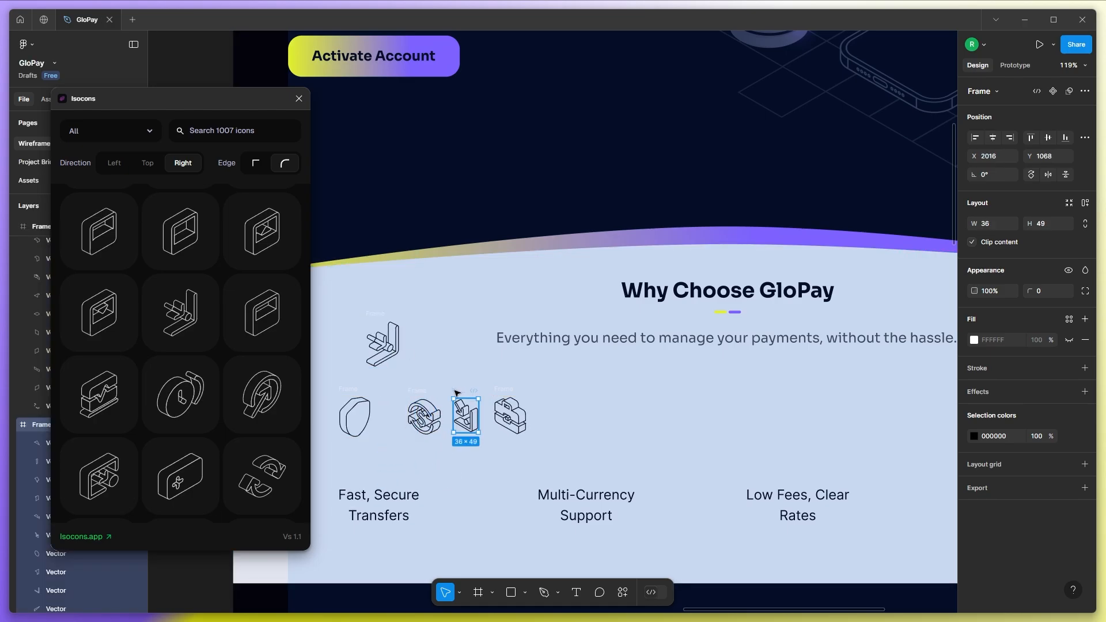
key("Delete")
Position the currency, chart, briefcase and shield icons above their matching feature labels in the "Why Choose GloPay" section.
left_click_drag(419, 388, 580, 418)
scroll(414, 417, "down", 3)
scroll(408, 384, "up", 1)
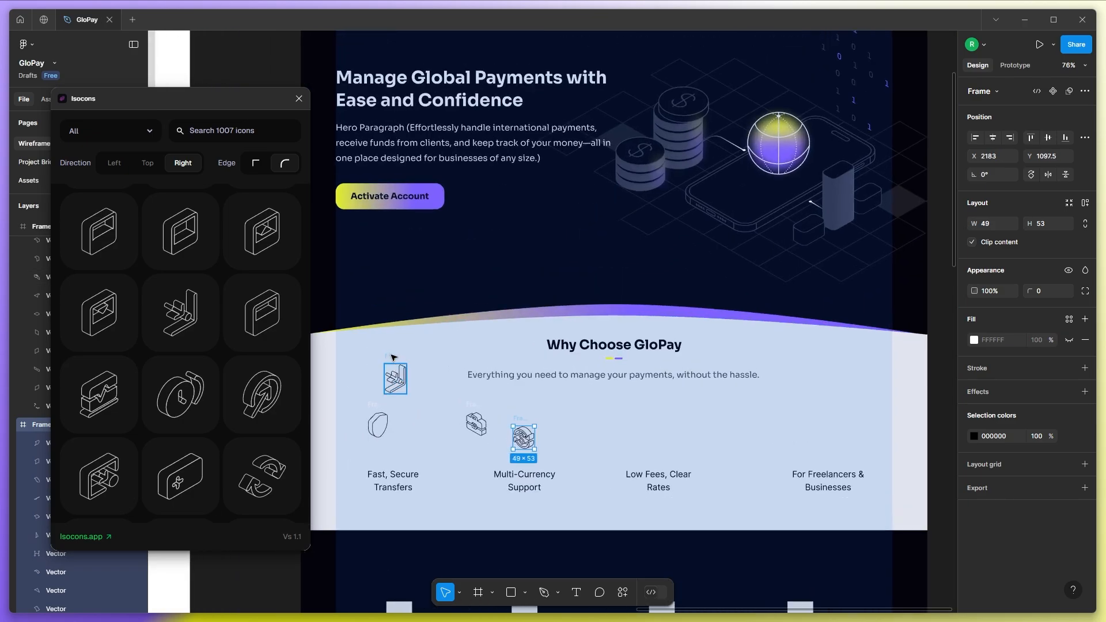
left_click_drag(389, 358, 500, 417)
left_click_drag(654, 416, 654, 416)
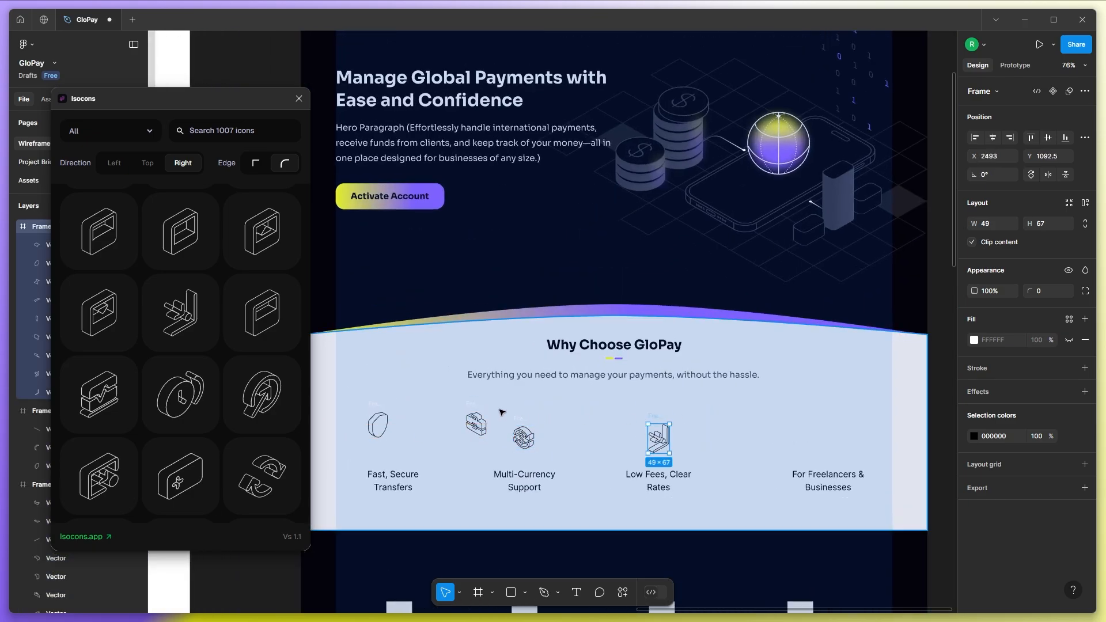
left_click_drag(476, 407, 827, 426)
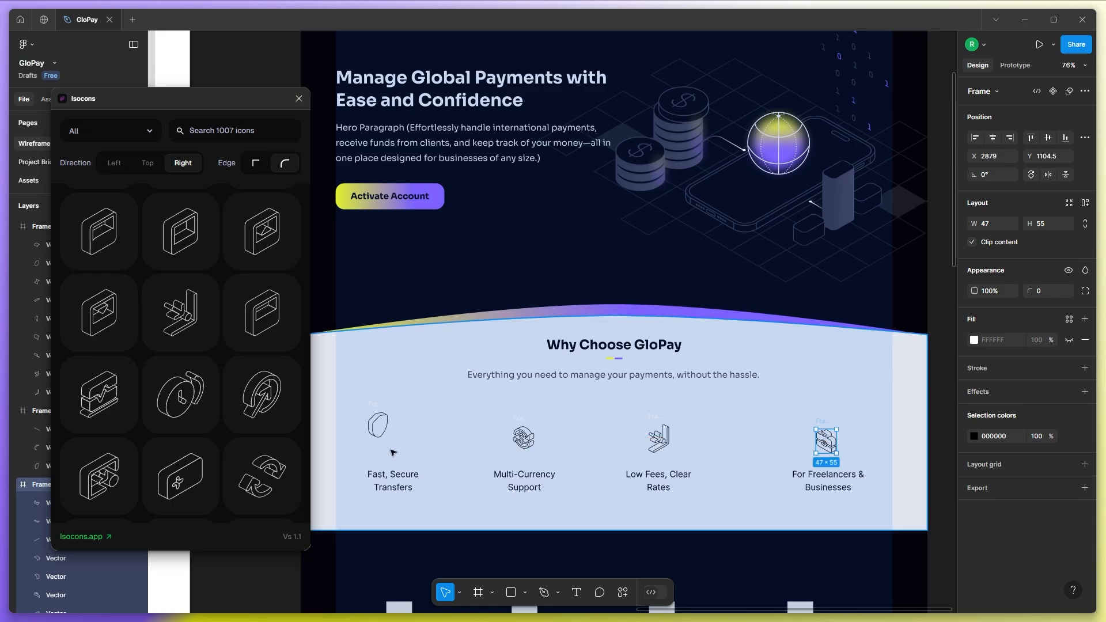
scroll(380, 461, "up", 2)
left_click(393, 414)
Fill the thick side face of the shield icon with the file's purple.
scroll(377, 435, "up", 3)
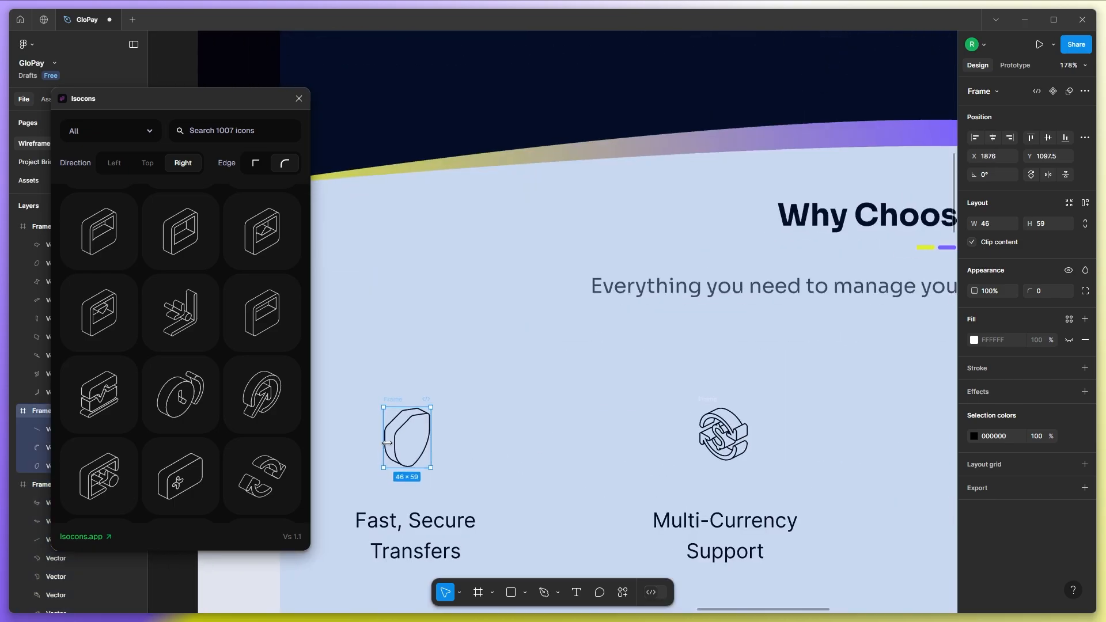
double_click(391, 430)
scroll(377, 444, "up", 3)
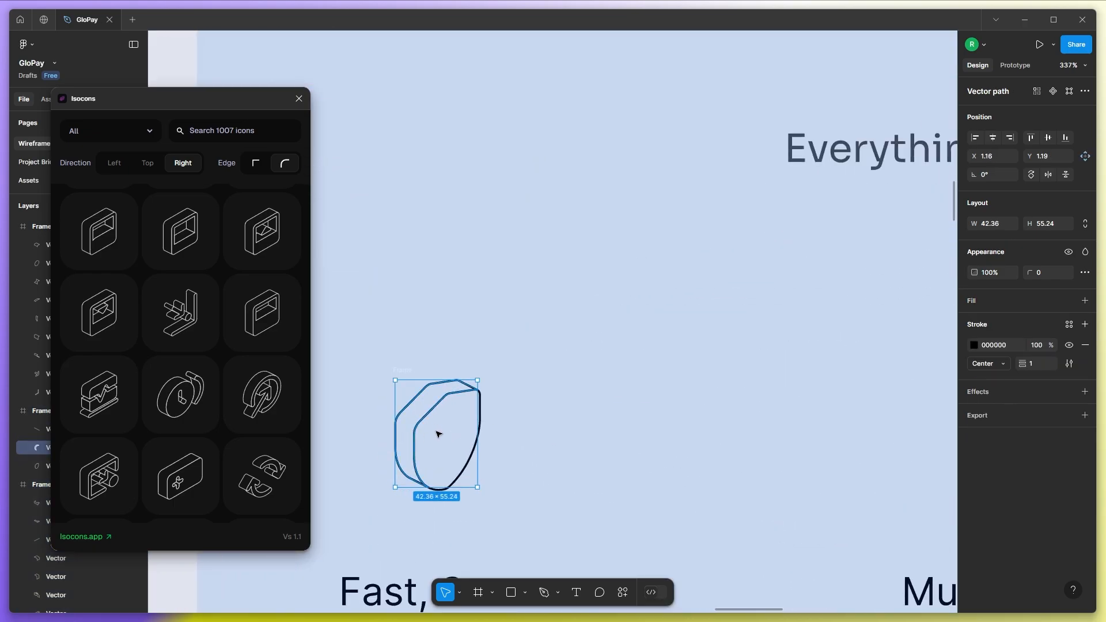
left_click(1085, 301)
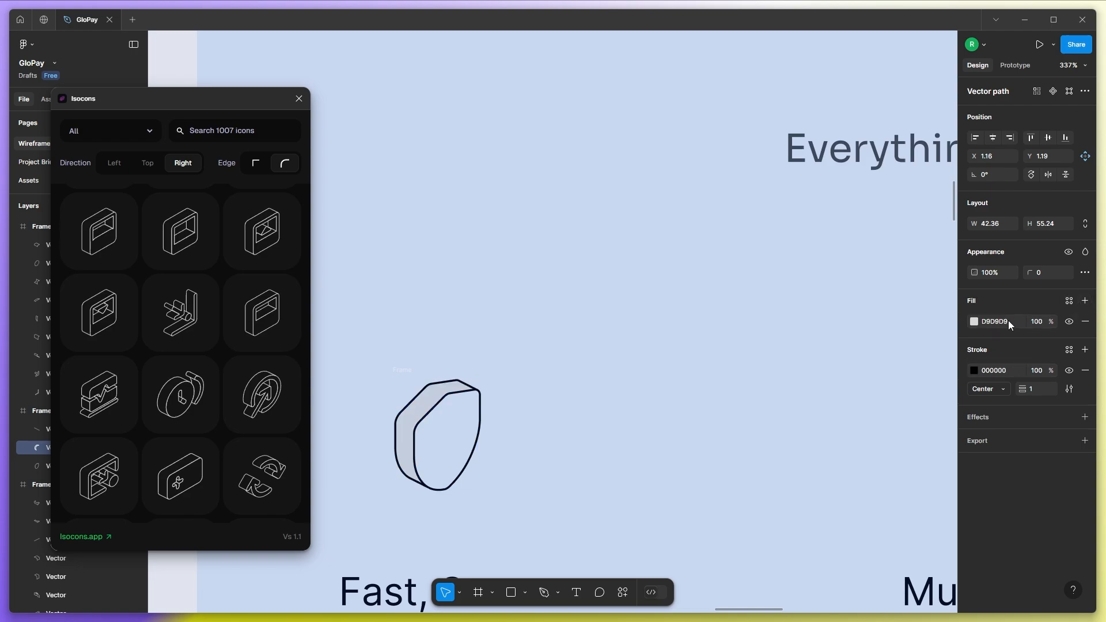
left_click(973, 321)
left_click(833, 554)
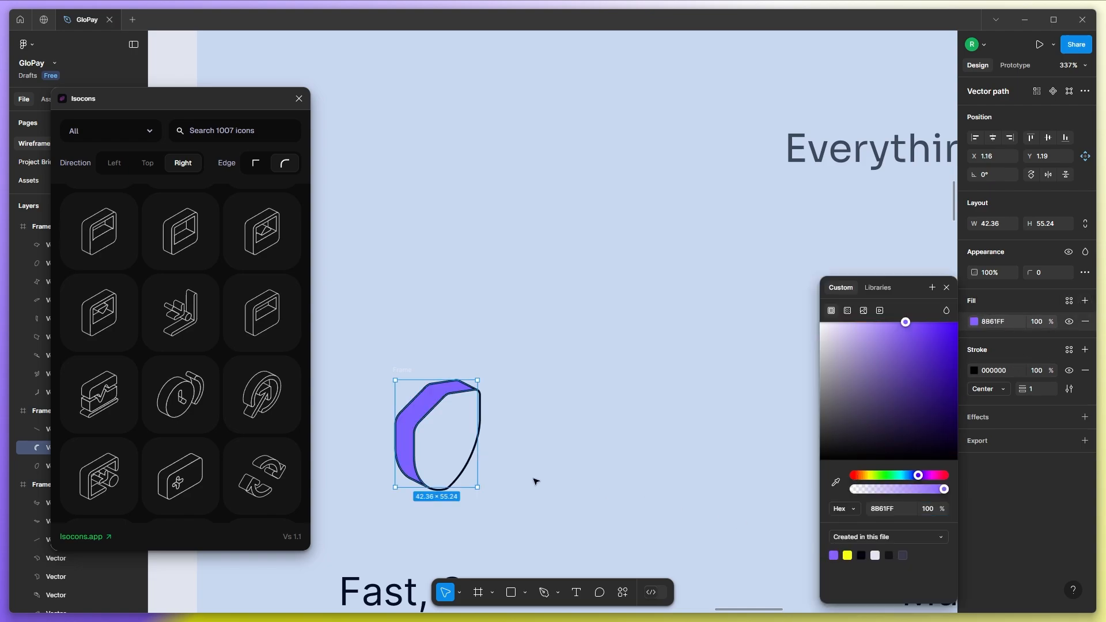
scroll(434, 443, "up", 5)
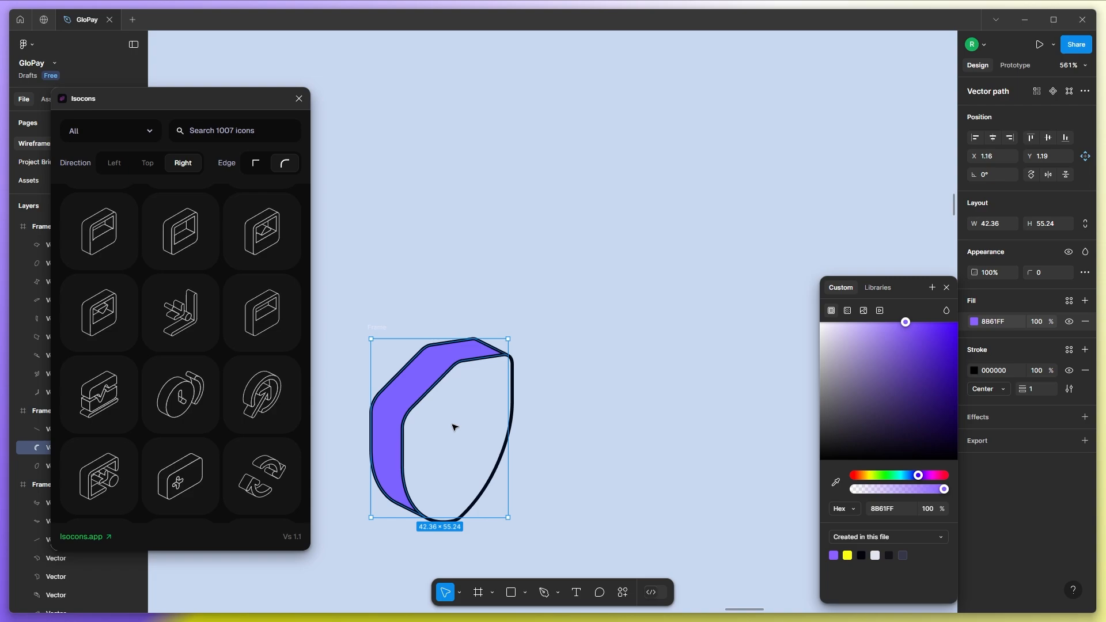
left_click(489, 432)
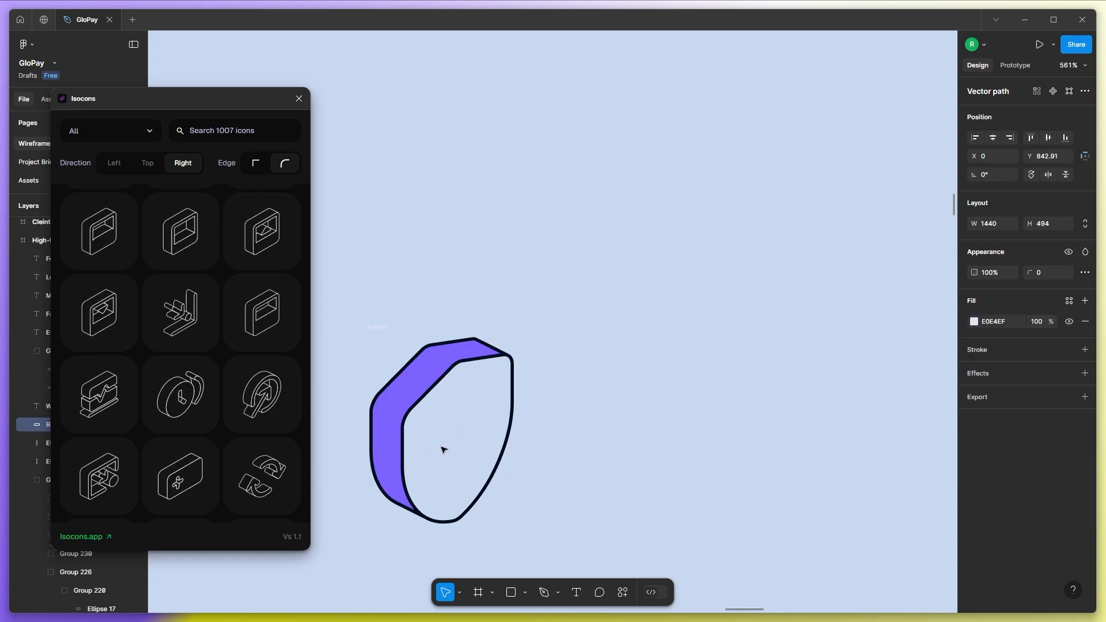
Draw a rectangle about 10 × 8 beside the shield and overlap its end with a right-pointing triangle about 14 × 14.
left_click(524, 593)
left_click(534, 480)
left_click_drag(600, 366, 652, 393)
left_click(525, 593)
left_click(539, 538)
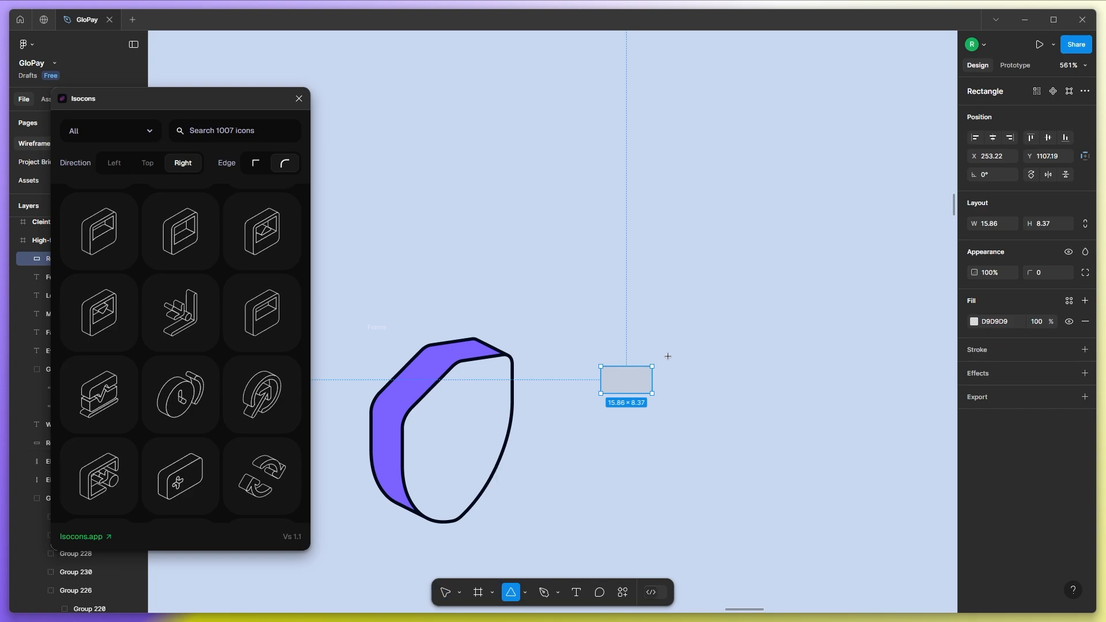
left_click_drag(668, 357, 638, 379)
left_click(607, 384)
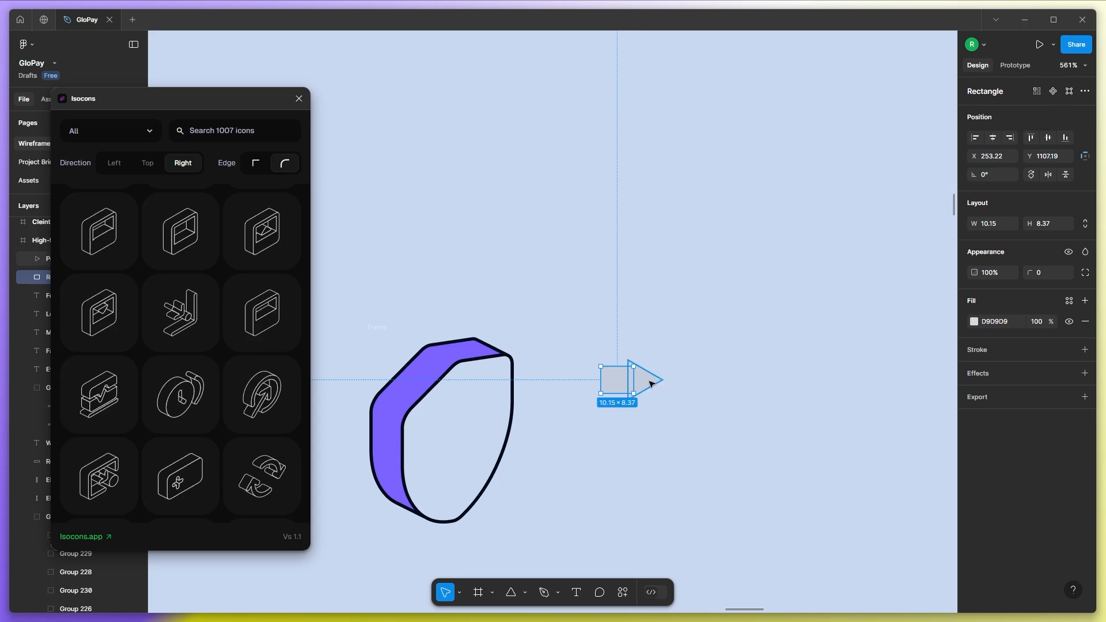
Centre the rectangle and triangle vertically on each other and combine them into one arrow with Union.
scroll(651, 384, "up", 5)
left_click(645, 369, "shift")
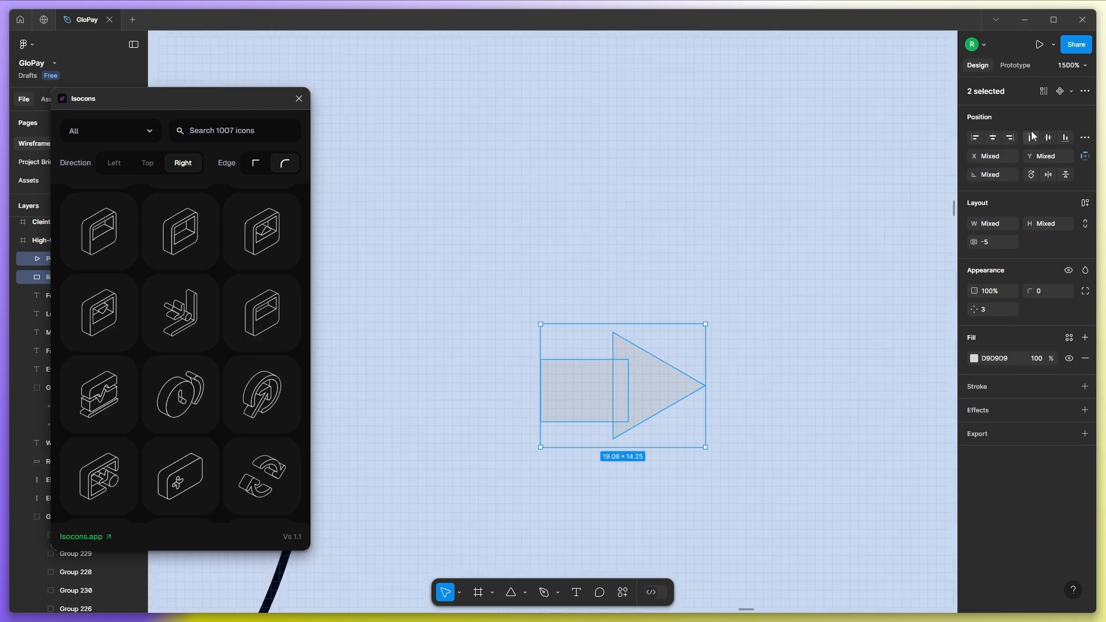
scroll(685, 374, "down", 4)
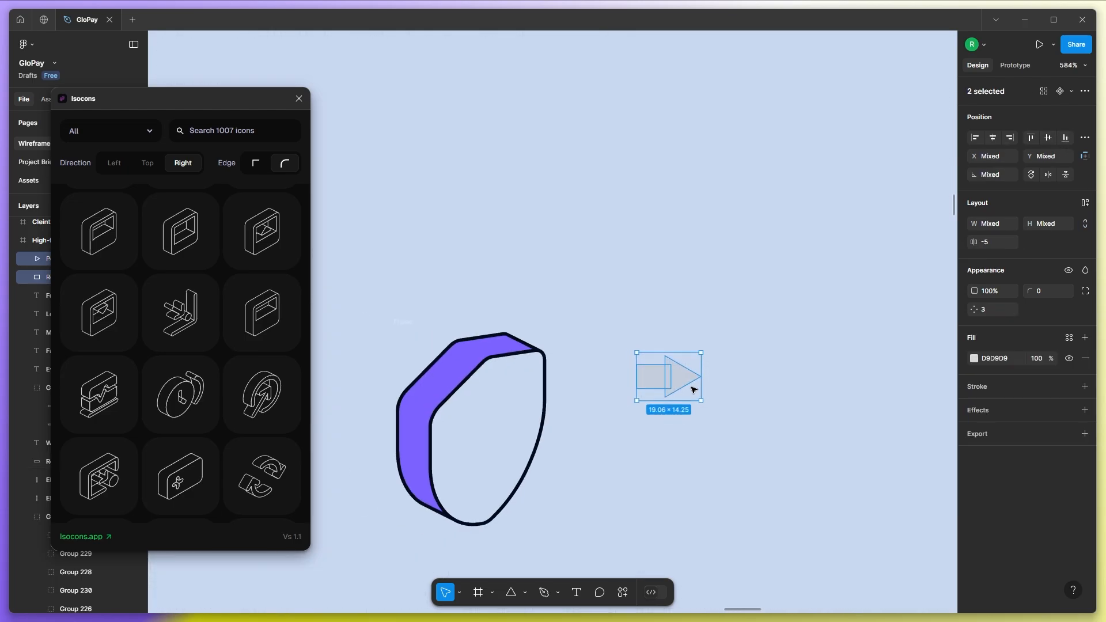
left_click(1070, 92)
left_click(955, 189)
left_click_drag(679, 377, 654, 378)
Shift the triangular head inward to make the arrow about 16 × 12, and add a black stroke of weight 1.
double_click(654, 377)
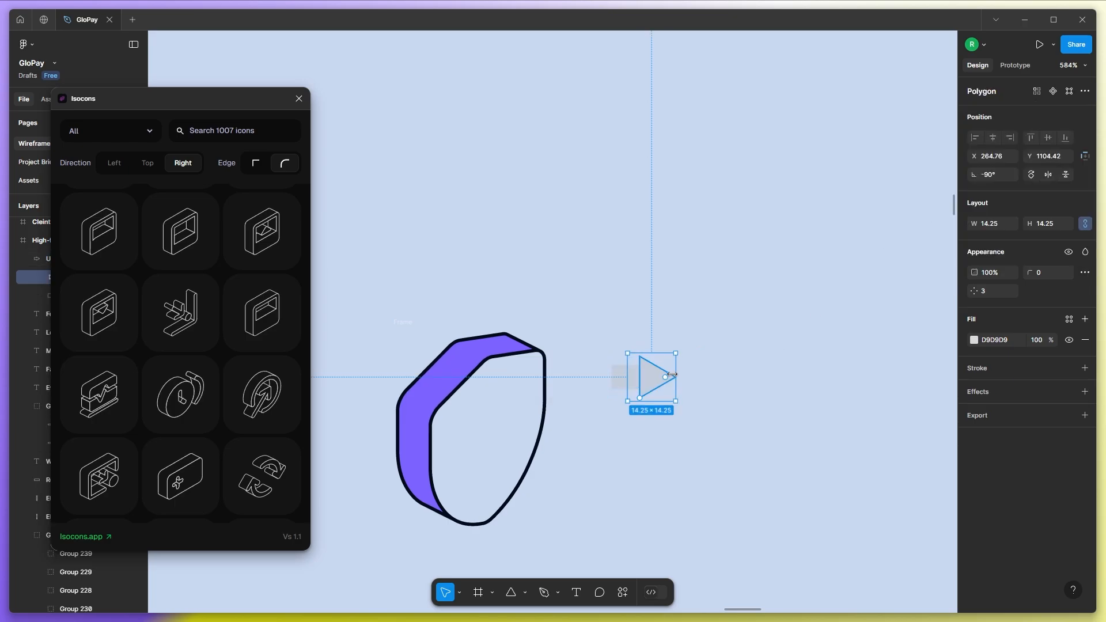
double_click(672, 374)
key("Escape")
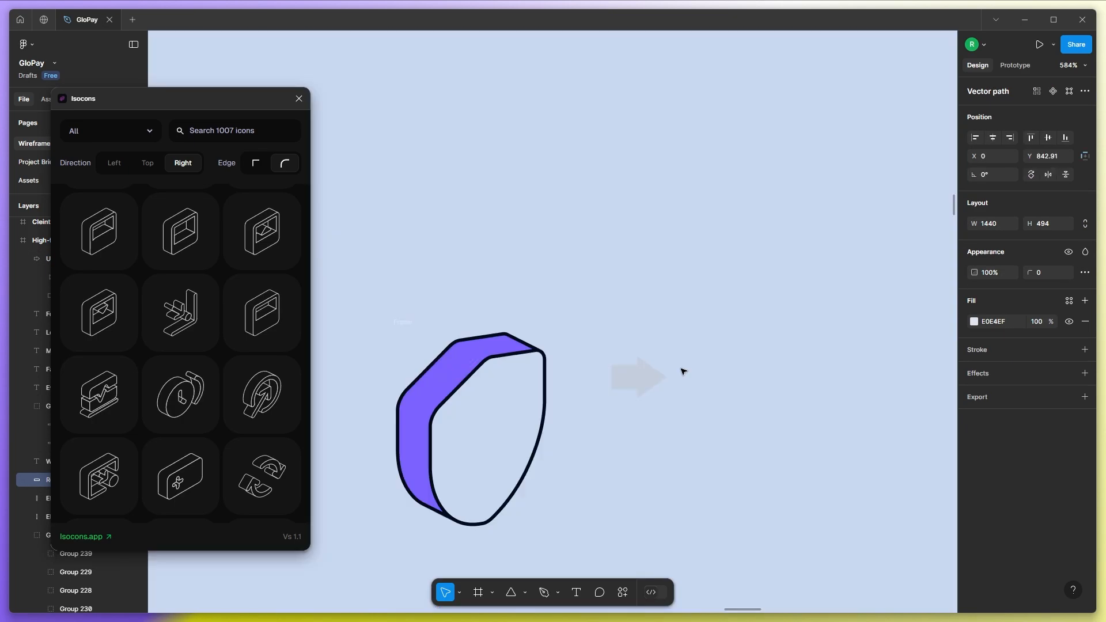
key("Escape")
left_click_drag(649, 377, 628, 392)
left_click(1085, 386)
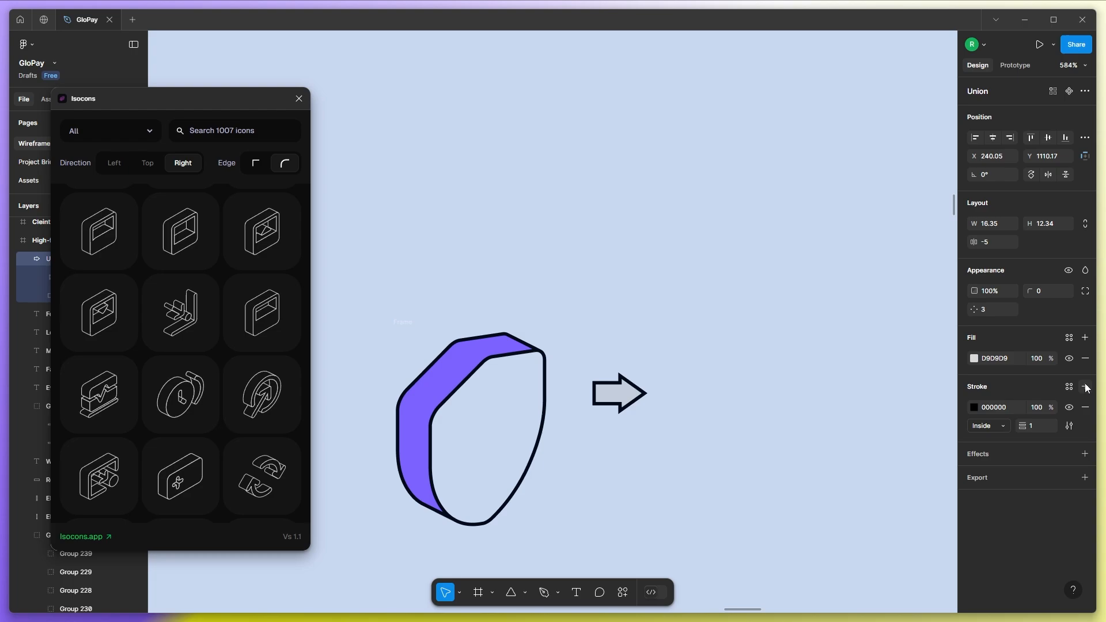
Set the stroke weight of the shield icon's side and front outlines to 2.
left_click(544, 412)
left_click(474, 338, "shift")
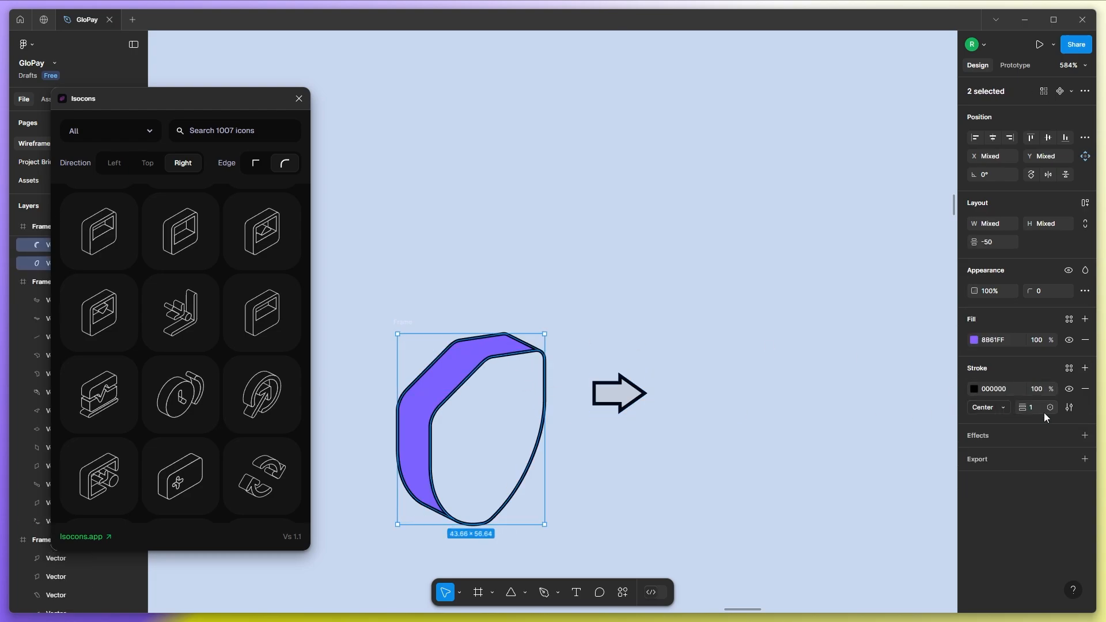
type("2")
key("Return")
Give the arrow a centred stroke of weight 2 with round joins and place it on the shield's front face.
left_click(566, 434)
scroll(566, 434, "down", 2)
left_click(602, 410)
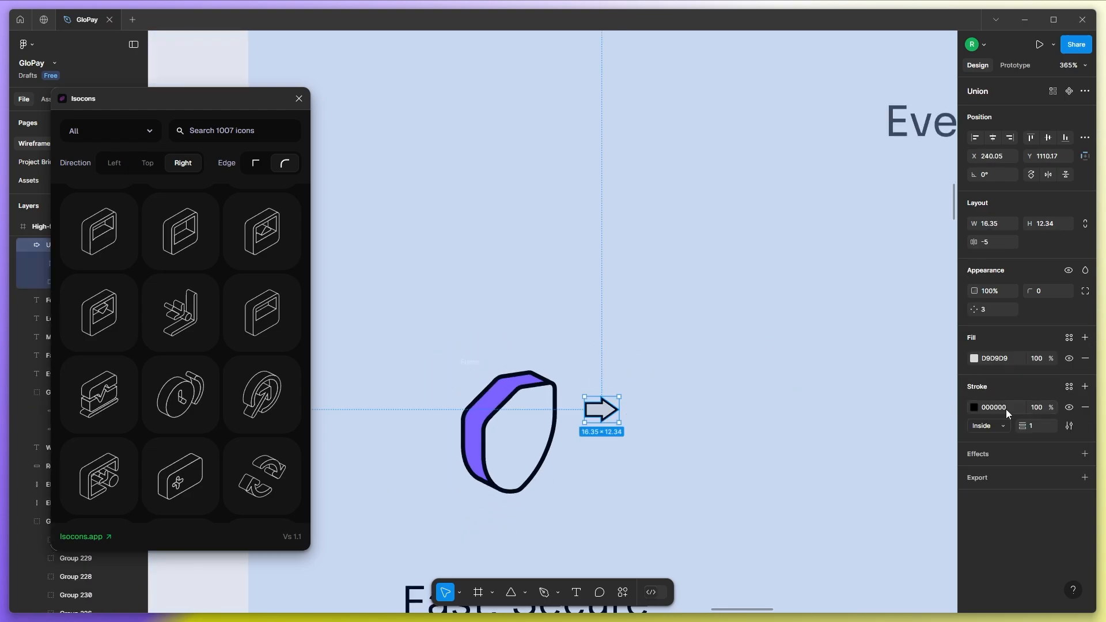
left_click(988, 426)
left_click(995, 415)
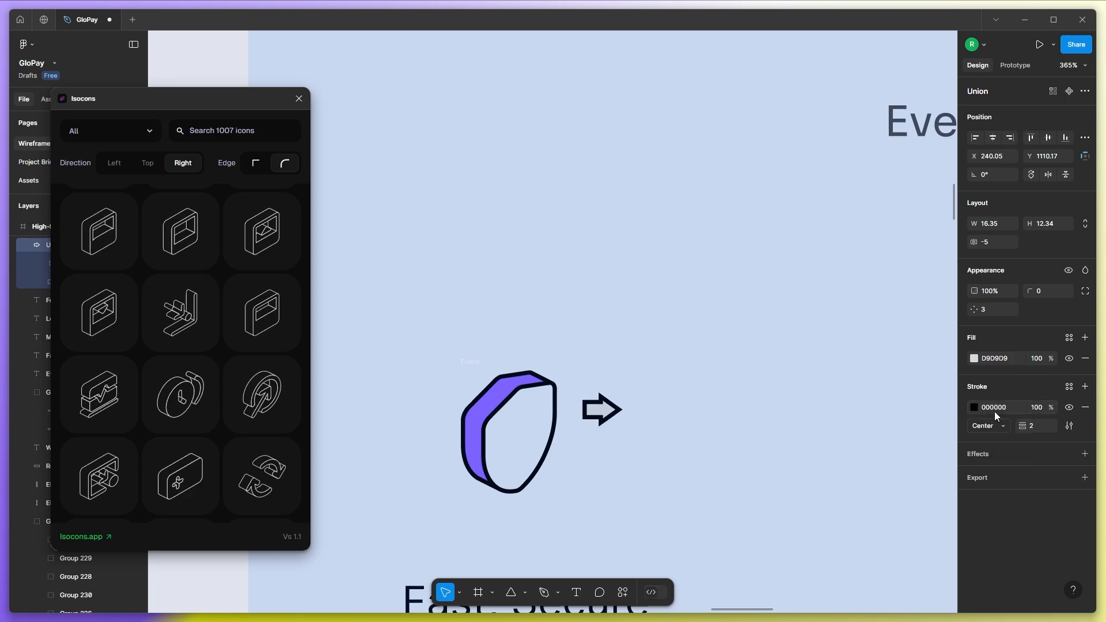
scroll(577, 421, "up", 1)
left_click(1069, 426)
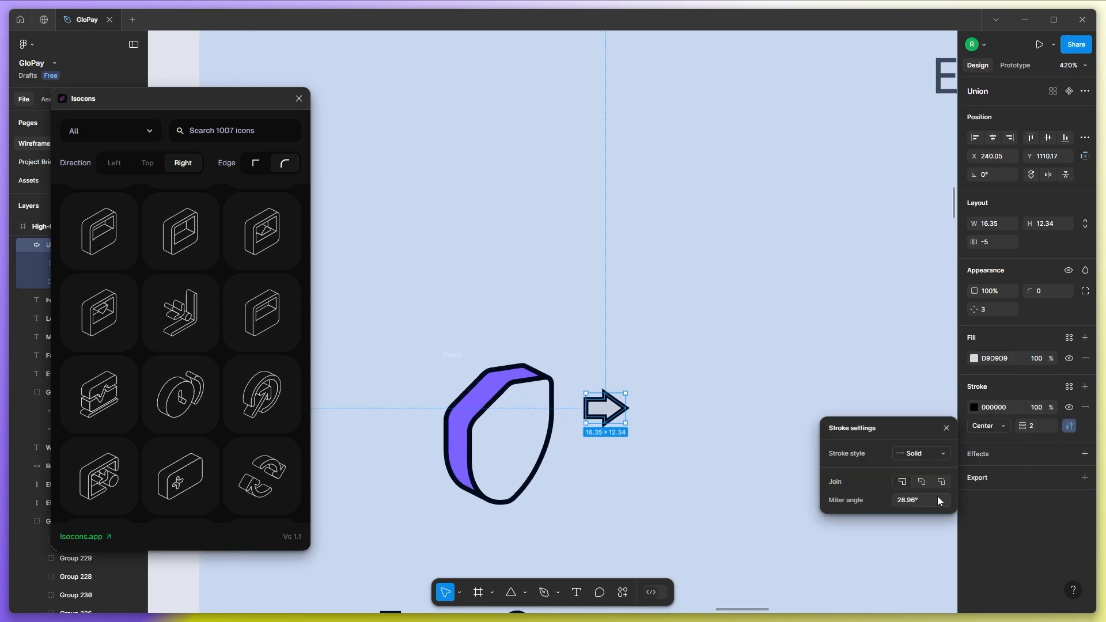
left_click(941, 481)
left_click_drag(615, 412, 515, 443)
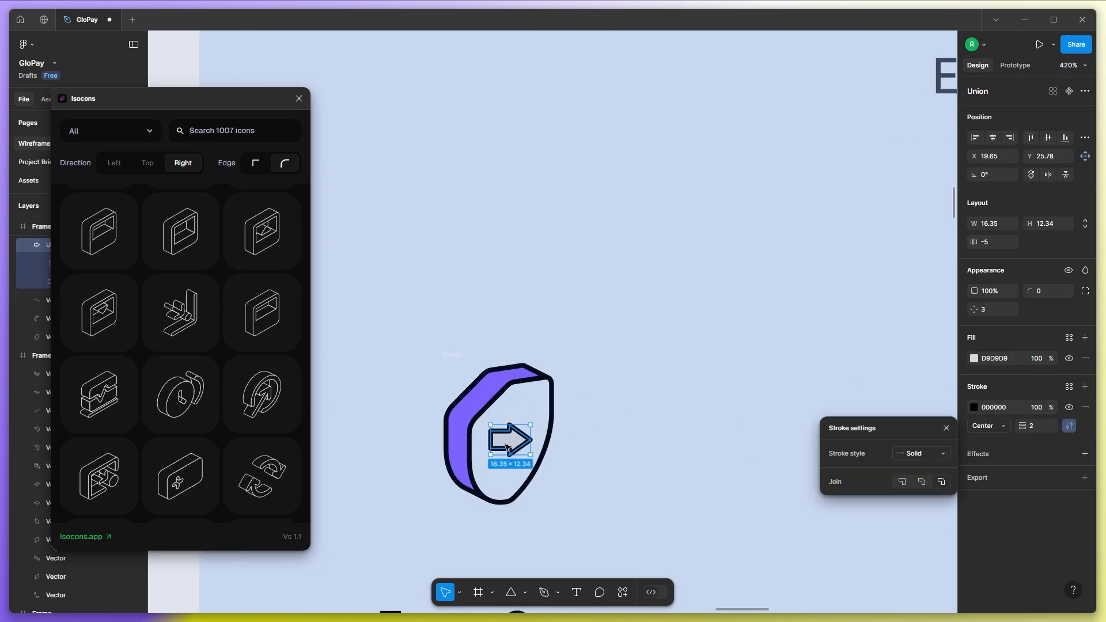
Open the Fast Isometric plugin and try its right-face projection on the single arrow.
scroll(501, 438, "up", 3)
double_click(500, 429)
left_click(551, 436, "shift")
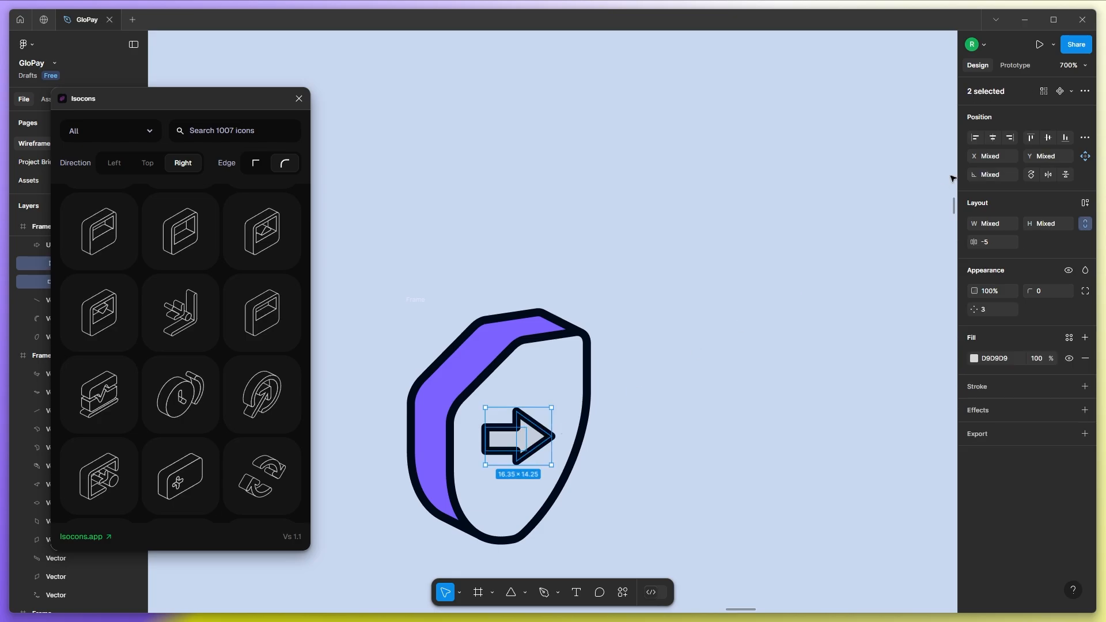
key("ctrl+alt+u")
key("ctrl+k")
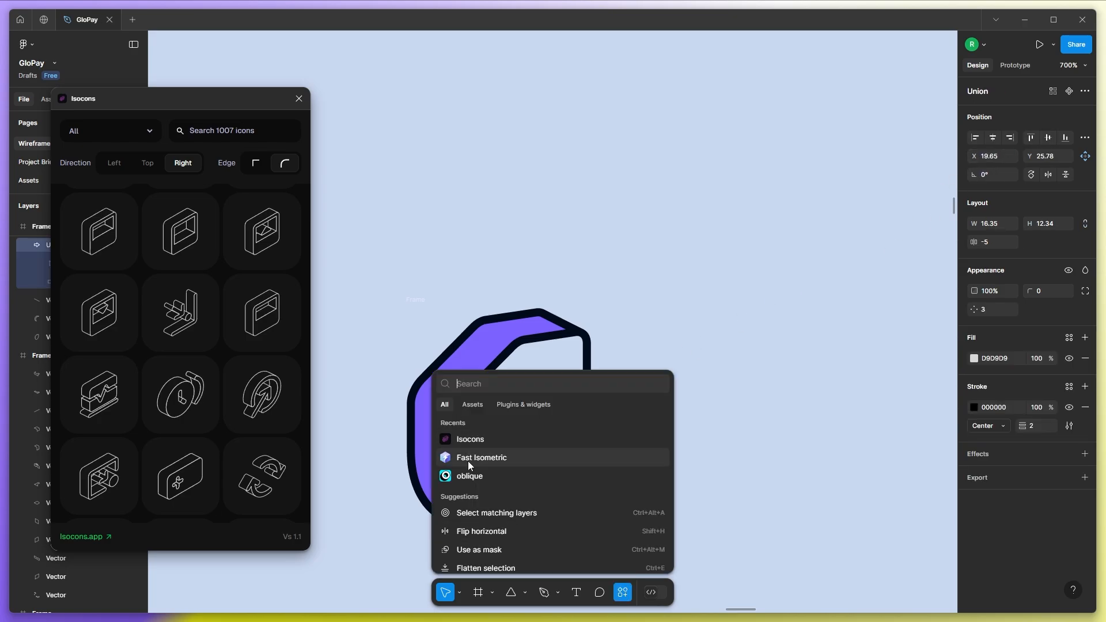
left_click(468, 460)
left_click(850, 193)
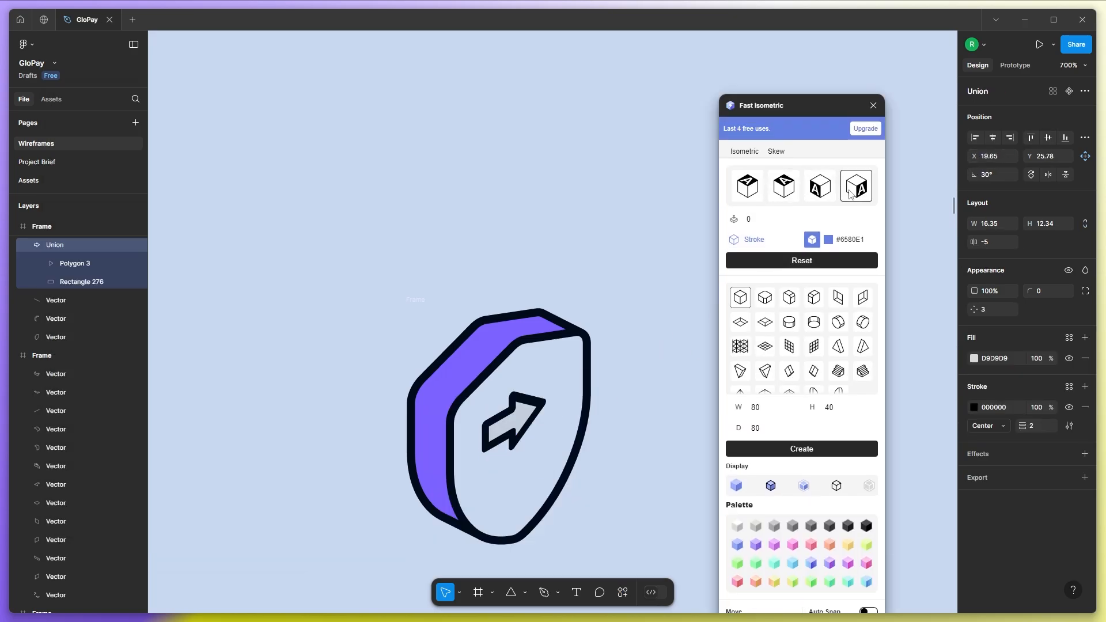
key("ctrl+z")
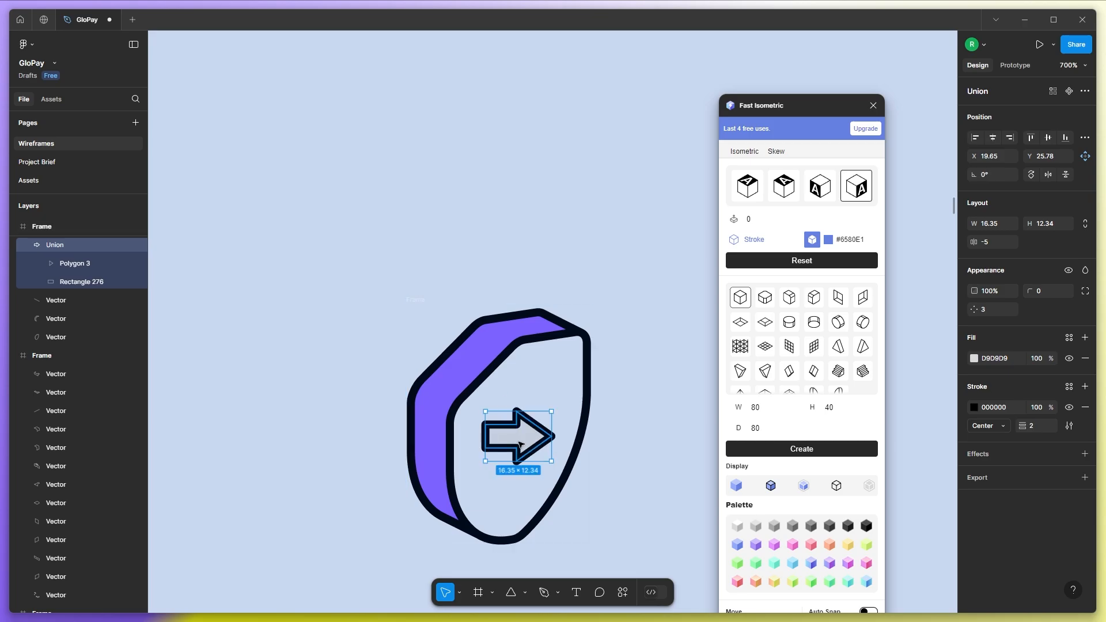
Move the arrow off the shield, add a copy rotated 180° diagonally below it, and group both arrows.
left_click_drag(534, 444, 302, 440)
left_click_drag(323, 401, 224, 477)
left_click_drag(293, 439, 214, 420)
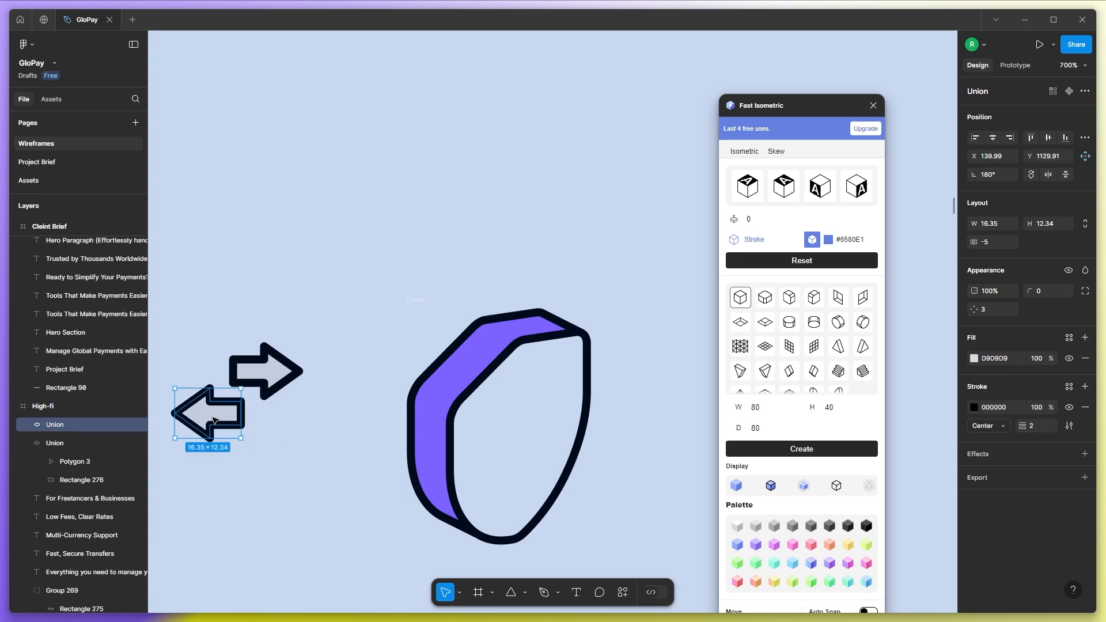
left_click(249, 380, "shift")
key("ctrl+g")
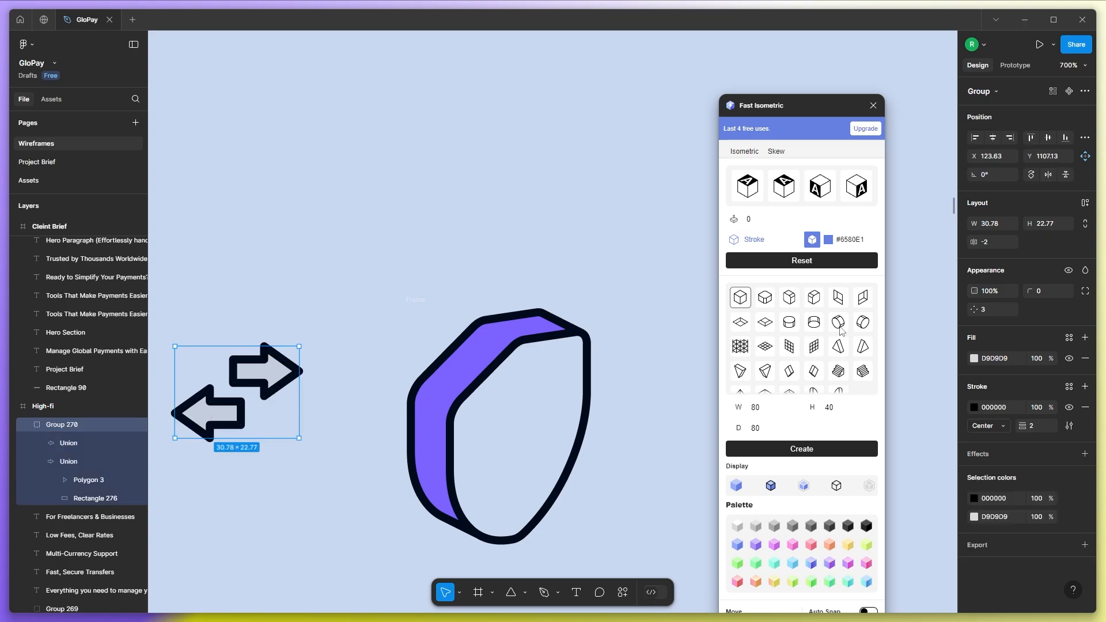
Apply the right-face isometric projection to the arrow group and fit it centred on the shield's front, scaled to about 23 × 17.
left_click(856, 186)
left_click_drag(277, 327, 554, 413)
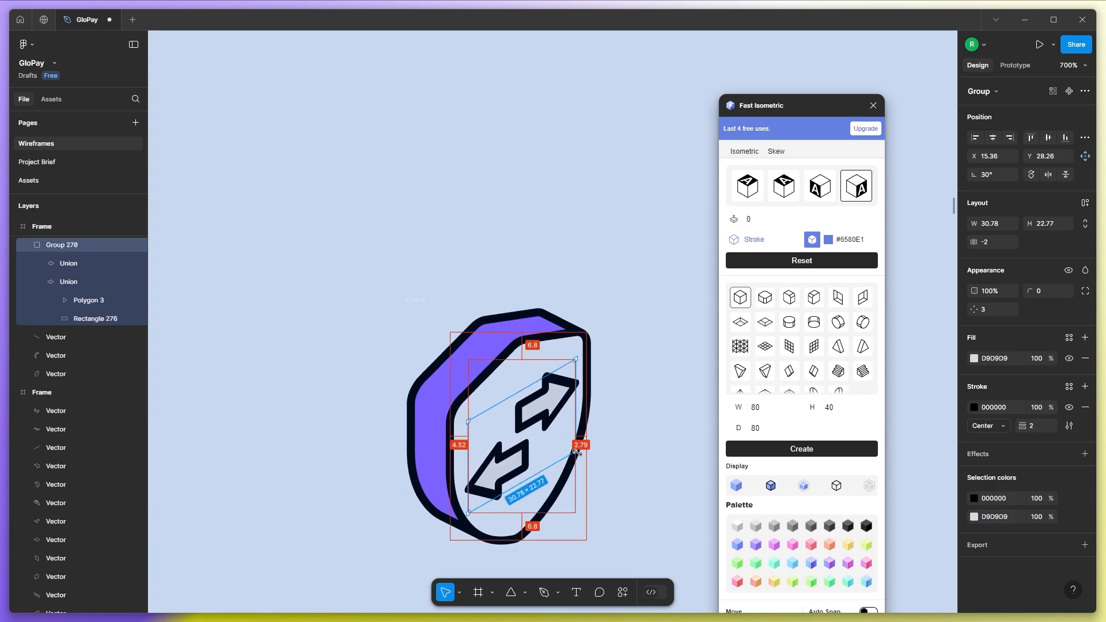
left_click_drag(574, 452, 558, 449)
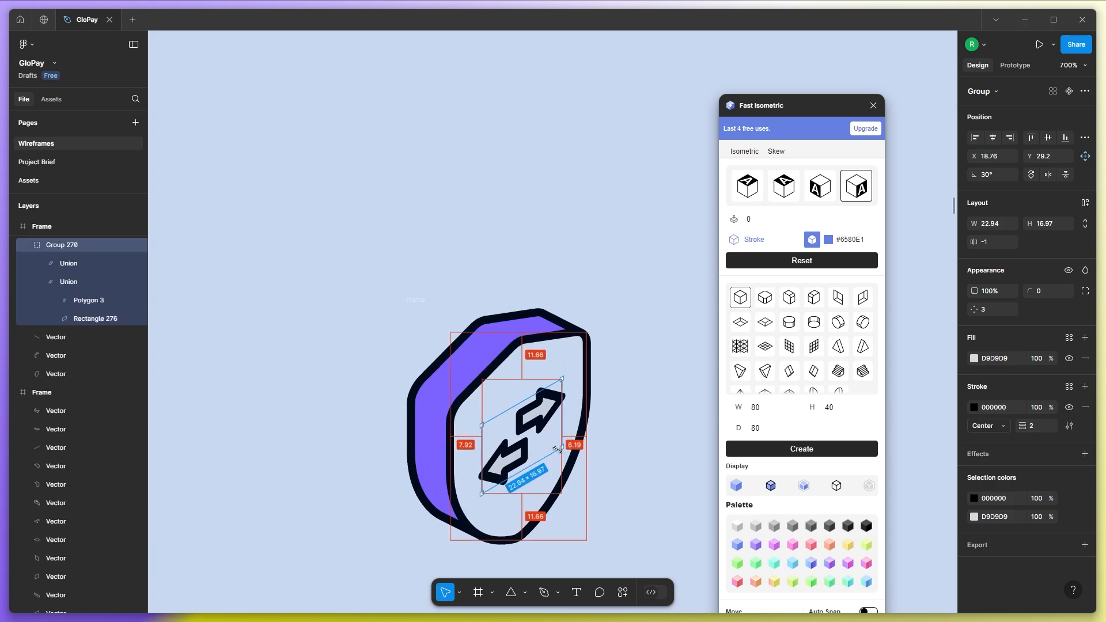
Close the Fast Isometric plugin and fill the upper arrow with the file's yellow and the lower arrow with its purple.
double_click(544, 419)
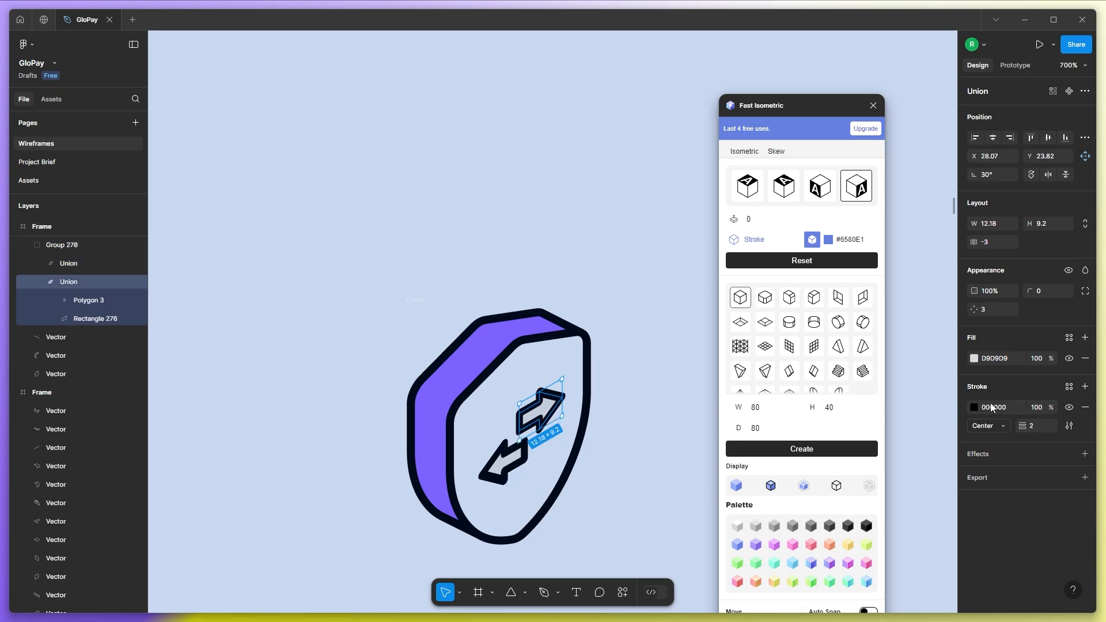
left_click(973, 359)
left_click(873, 106)
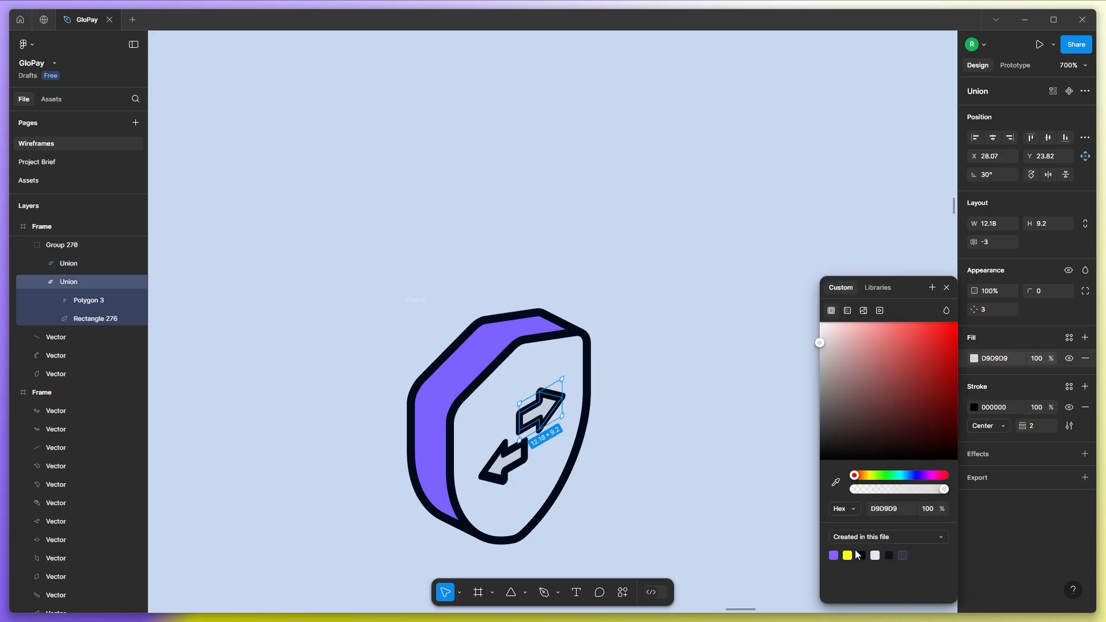
left_click(848, 554)
left_click(498, 469)
left_click(973, 359)
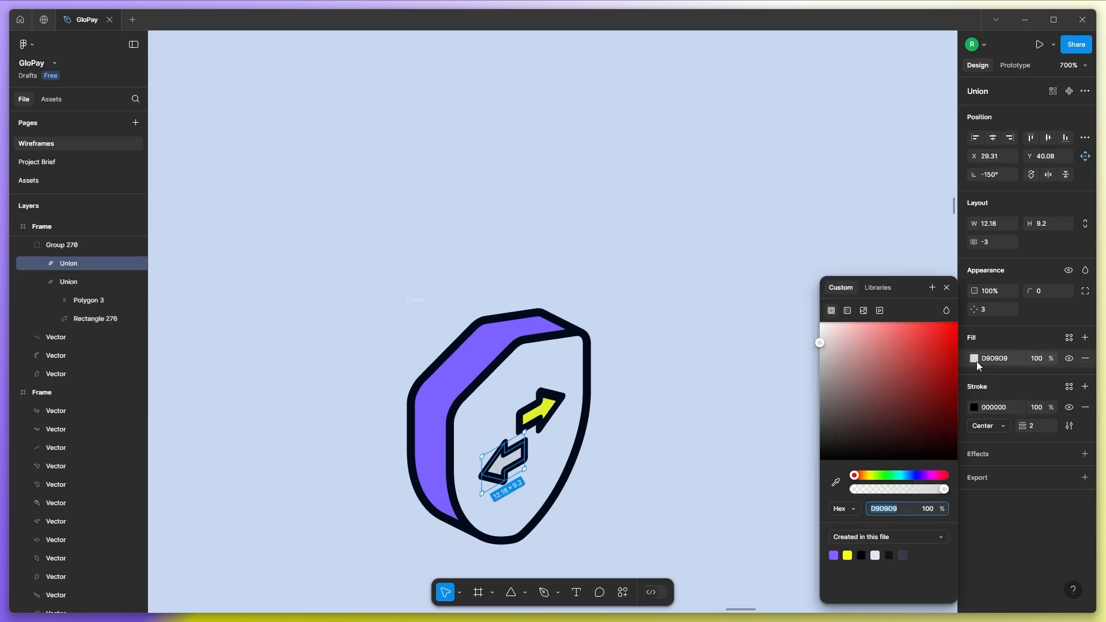
left_click(973, 359)
left_click(973, 359)
left_click(833, 555)
left_click(667, 447)
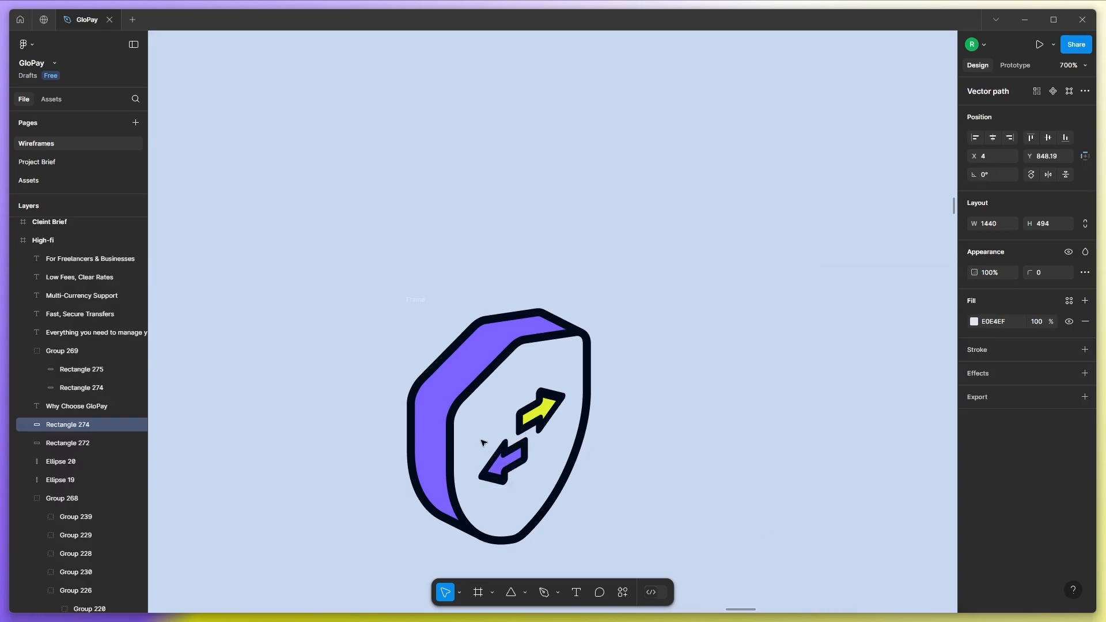
scroll(418, 380, "down", 10)
left_click(409, 413)
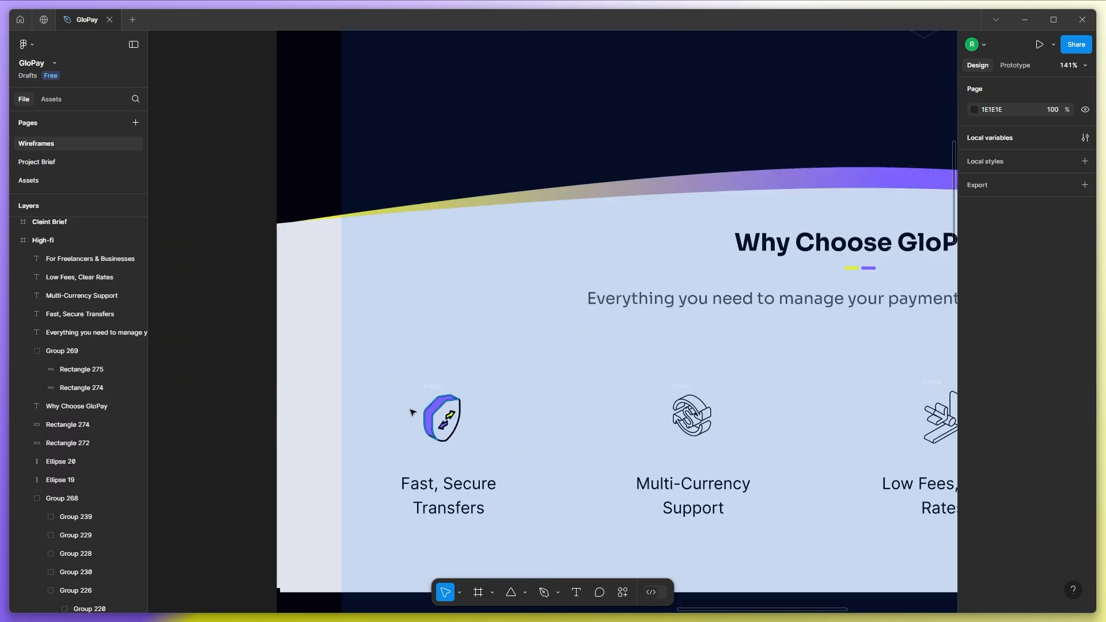
Fill the upper arrow's side faces and the lower arrow's outer end on the Multi-Currency Support icon with the file's purple.
scroll(542, 415, "left", 3)
left_click(610, 383)
scroll(611, 391, "up", 5, "ctrl")
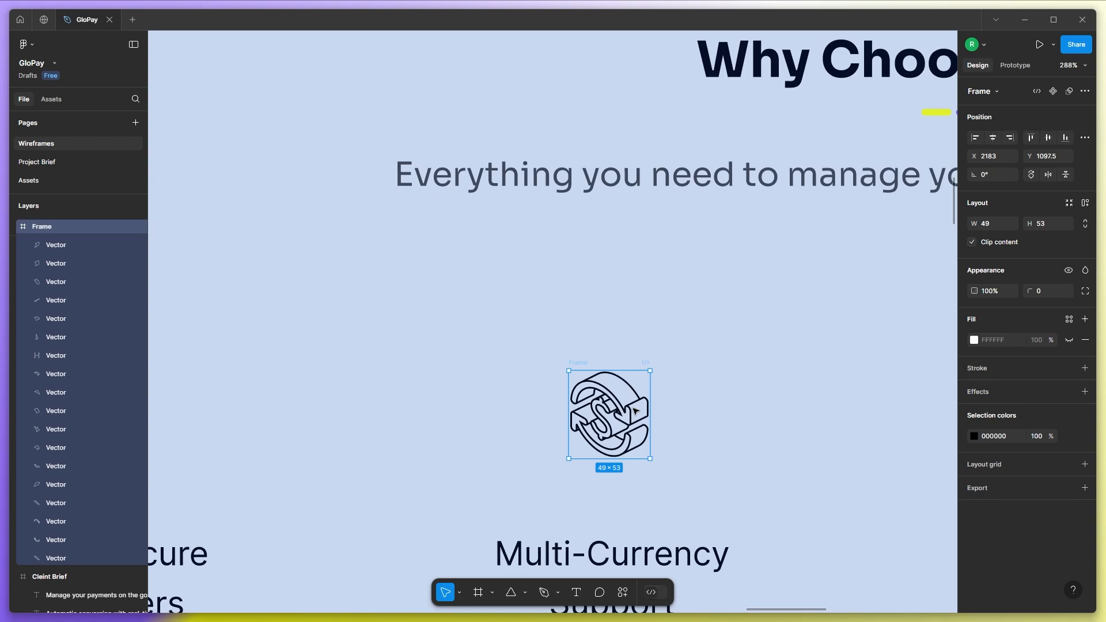
double_click(641, 399)
left_click(641, 408, "shift")
left_click(1085, 322)
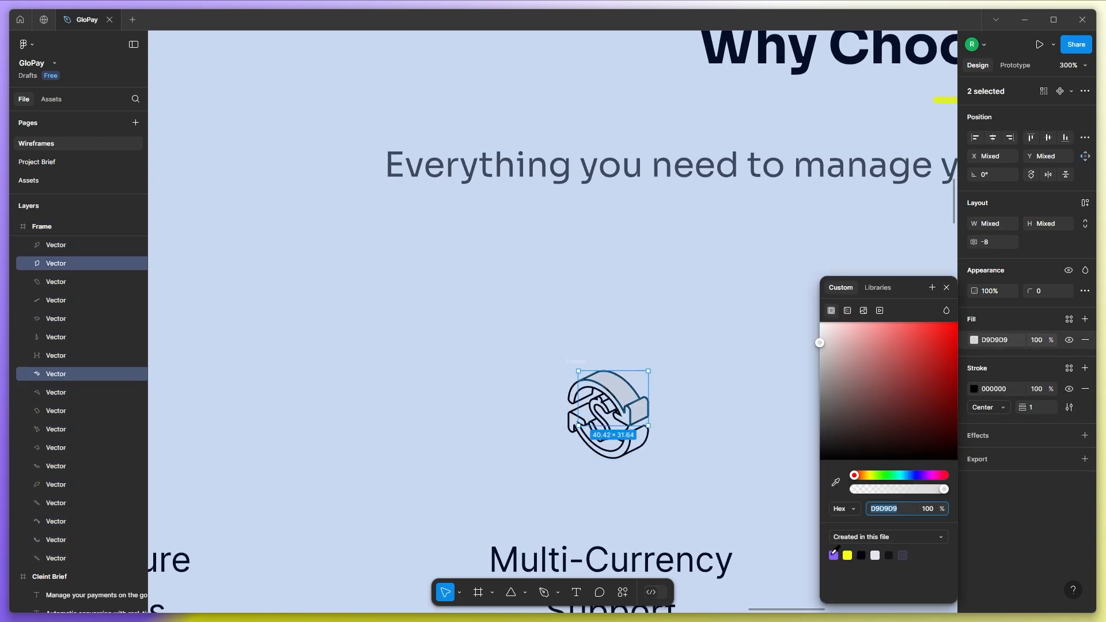
left_click(833, 555)
left_click(635, 442)
left_click(1084, 301)
left_click(834, 554)
Add the file's purple to the lower arrow's inner face and the left arrowhead's side face on the currency icon.
left_click(610, 442)
left_click(1084, 301)
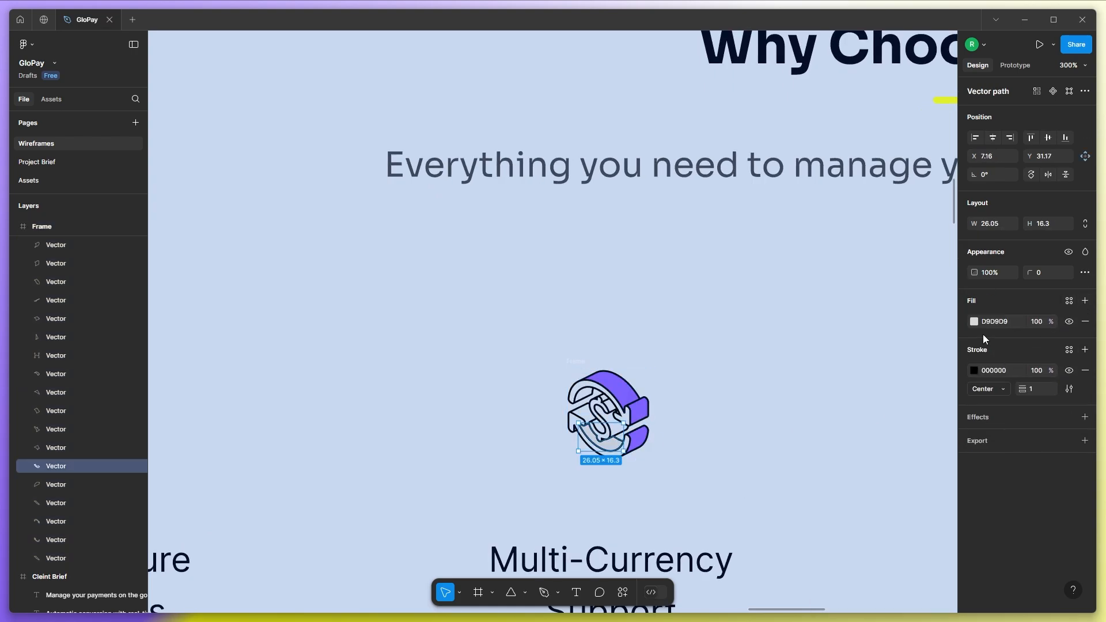
left_click(973, 321)
left_click(833, 554)
left_click(583, 414)
left_click(1085, 301)
left_click(974, 321)
left_click(833, 554)
Add a fill to the face behind the dollar sign and fill the dollar sign with yellow FBFF15.
scroll(595, 414, "up", 3, "ctrl")
left_click(643, 444)
left_click(1084, 300)
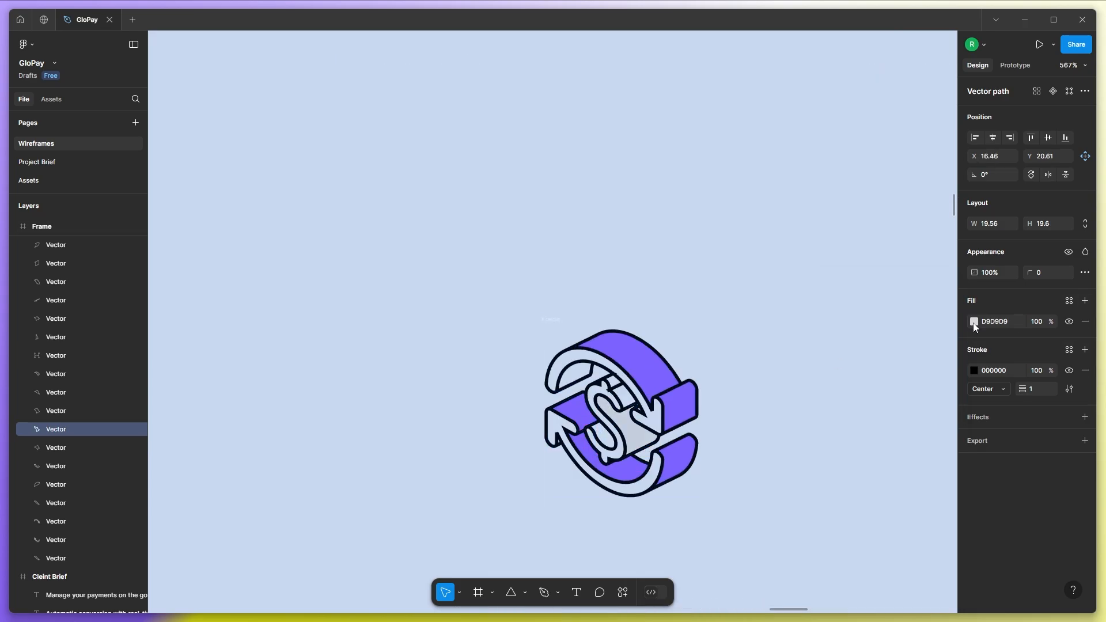
left_click(973, 321)
left_click(833, 555)
left_click(1084, 300)
left_click(974, 321)
left_click(848, 554)
scroll(566, 365, "up", 1, "ctrl")
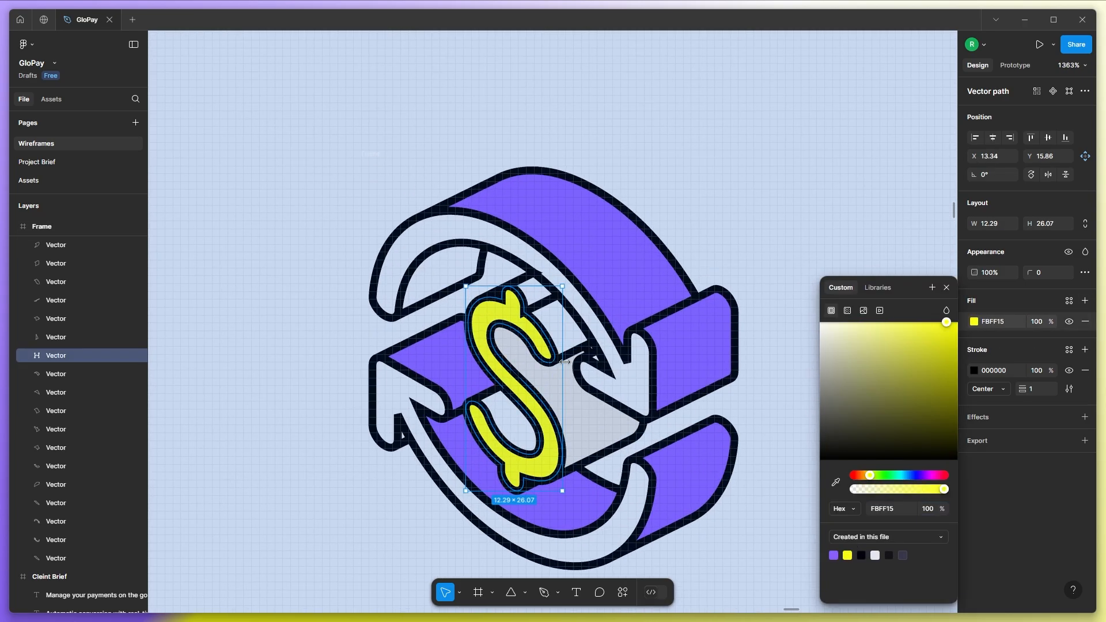
scroll(580, 353, "down", 10, "ctrl")
left_click(207, 352)
scroll(258, 408, "down", 2, "ctrl")
Fill the three small side faces on the left of the Low Fees, Clear Rates icon with purple 8B61FF.
scroll(676, 365, "up", 8, "ctrl")
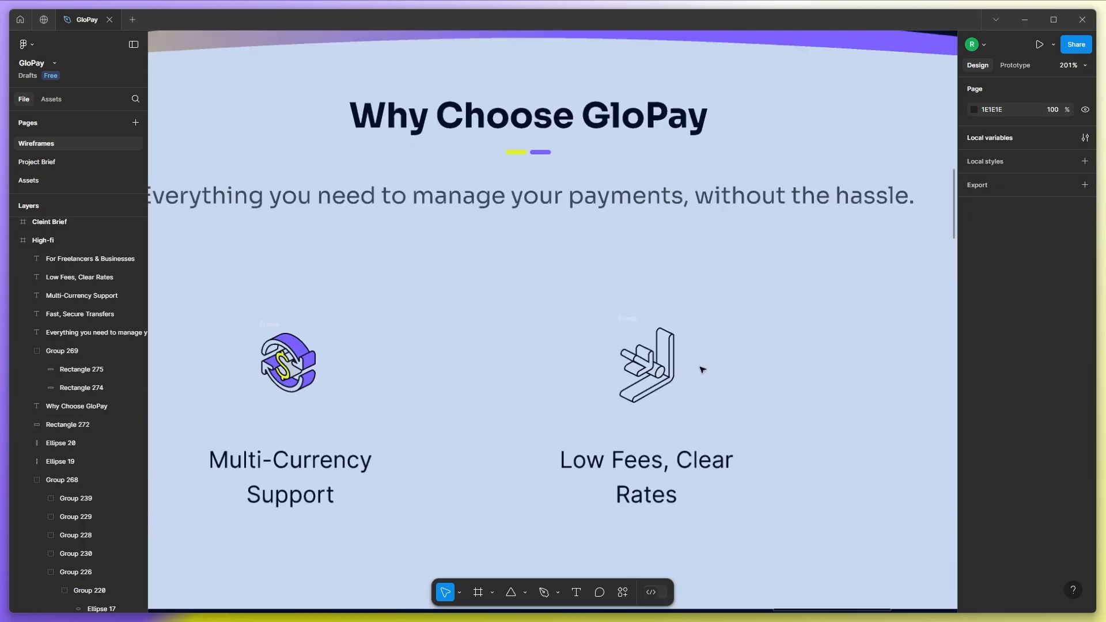
left_click(619, 352)
left_click(597, 389, "shift")
left_click(580, 352, "shift")
left_click(1084, 300)
left_click(974, 321)
left_click(833, 554)
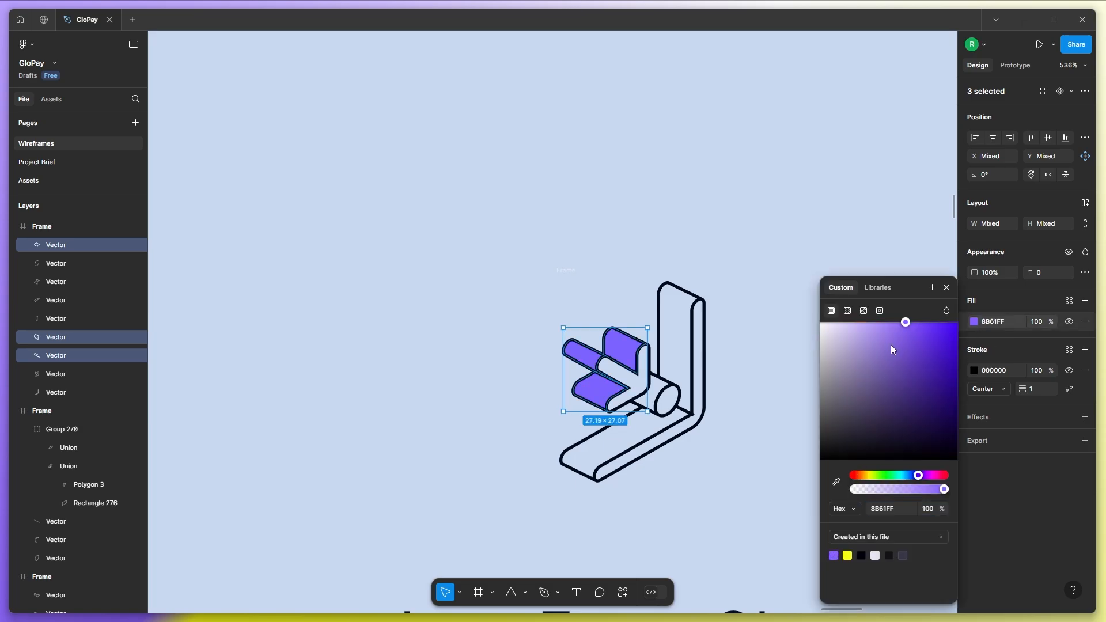
Fill the icon's round cylinder end with the file's yellow and the inner faces of its L-shaped part with purple.
left_click(670, 395)
left_click(1084, 300)
left_click(973, 322)
left_click(847, 554)
left_click(683, 325)
left_click(628, 438, "shift")
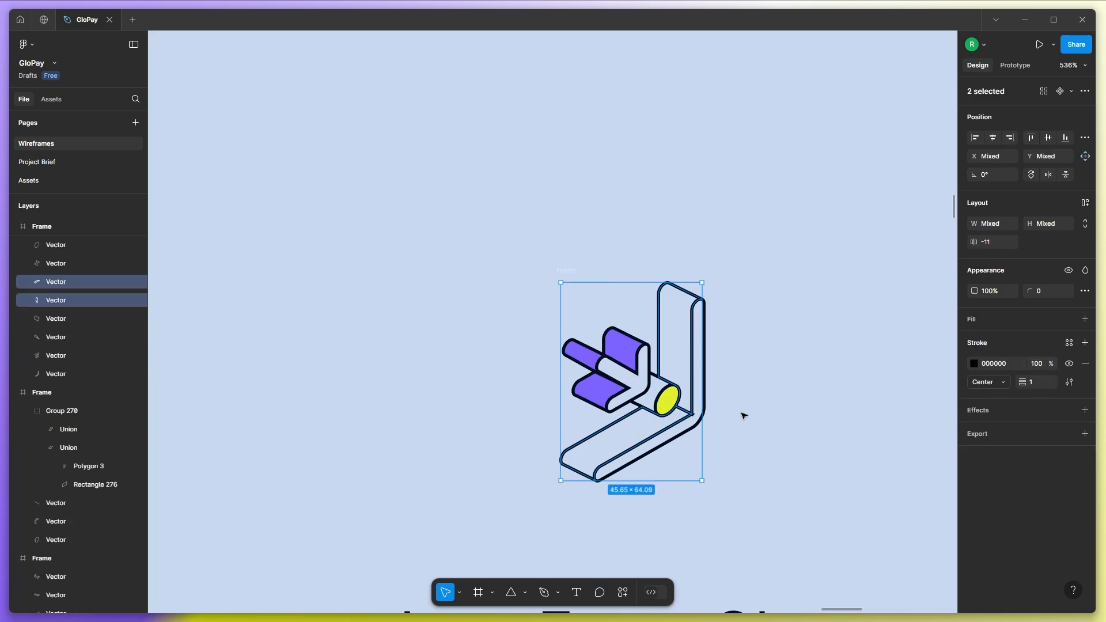
left_click(1084, 319)
left_click(974, 340)
left_click(833, 554)
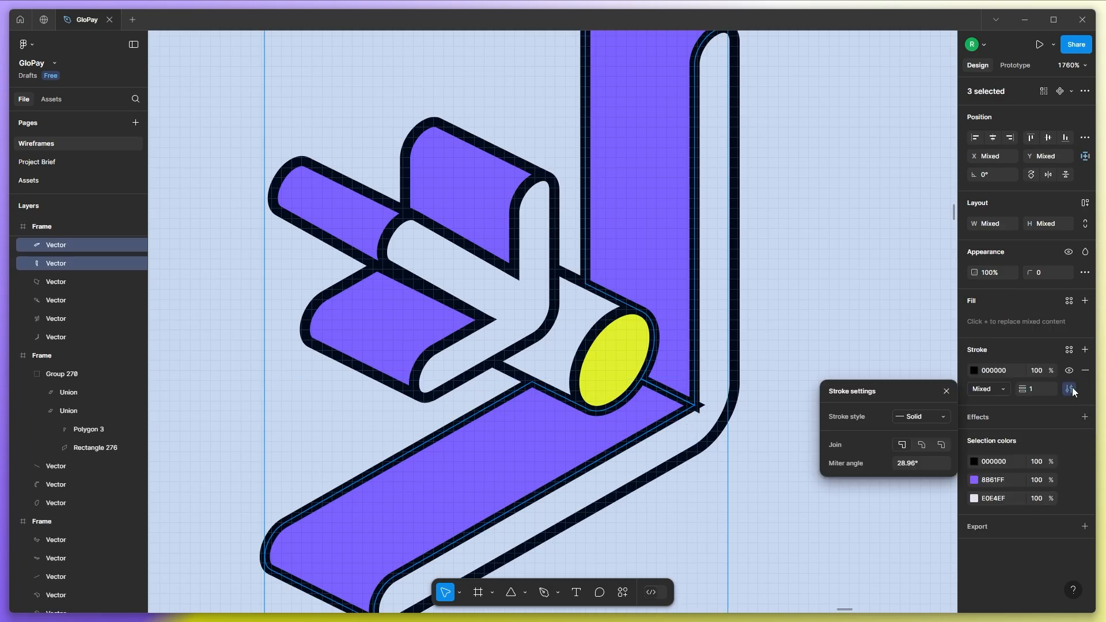
Fill the briefcase icon's side faces with purple and its clasp with yellow, and open the stroke settings for all its vectors.
scroll(706, 449, "down", 5, "ctrl")
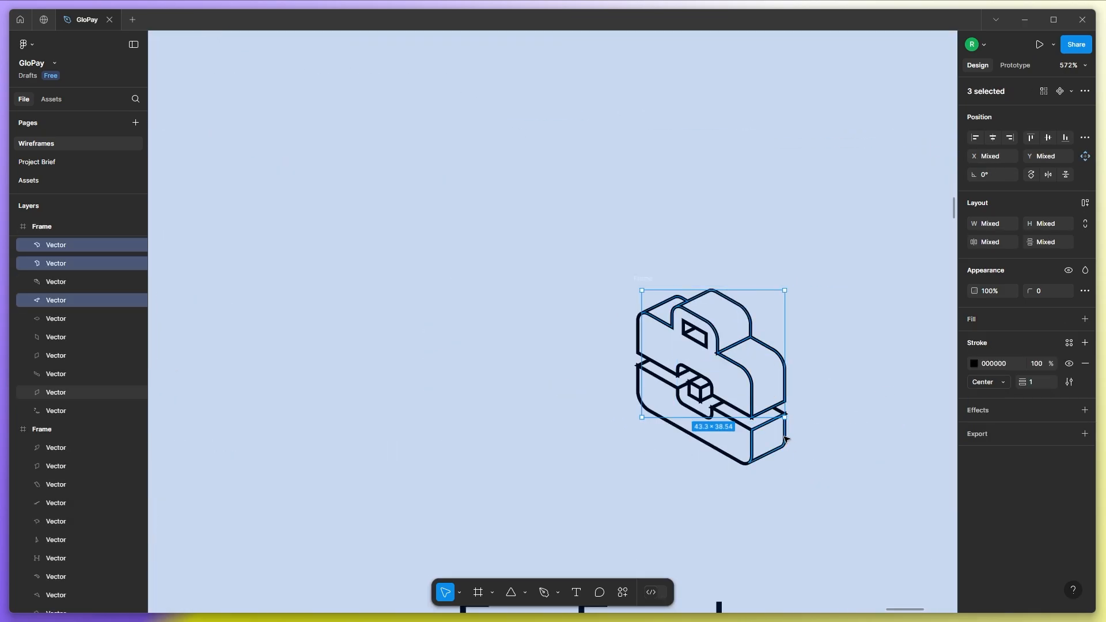
left_click(714, 444, "shift")
left_click(974, 340)
left_click(833, 554)
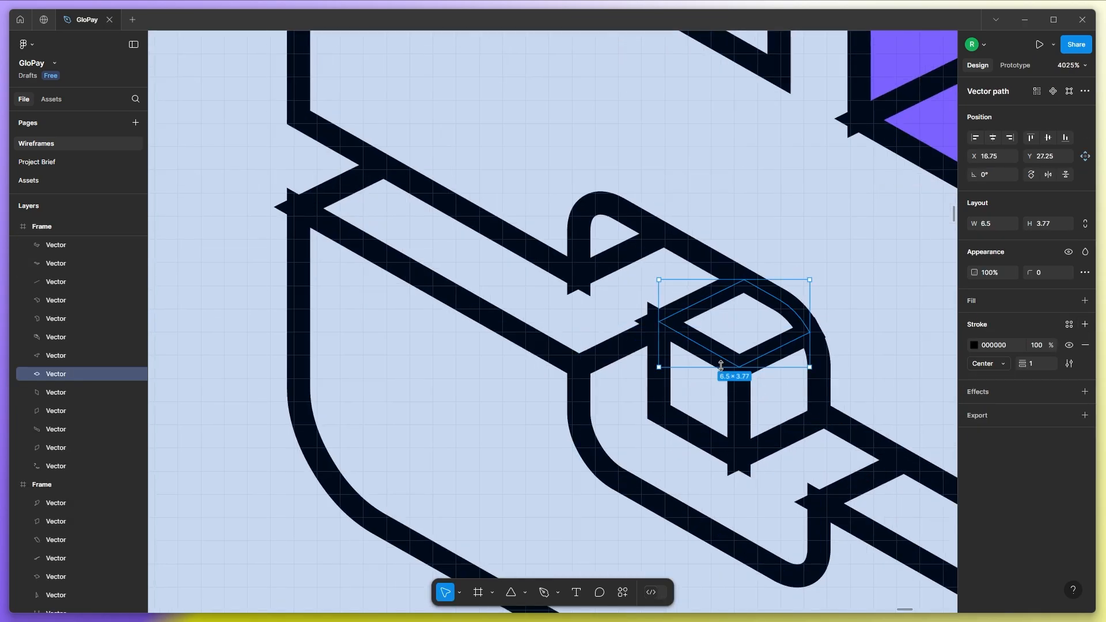
left_click(974, 345)
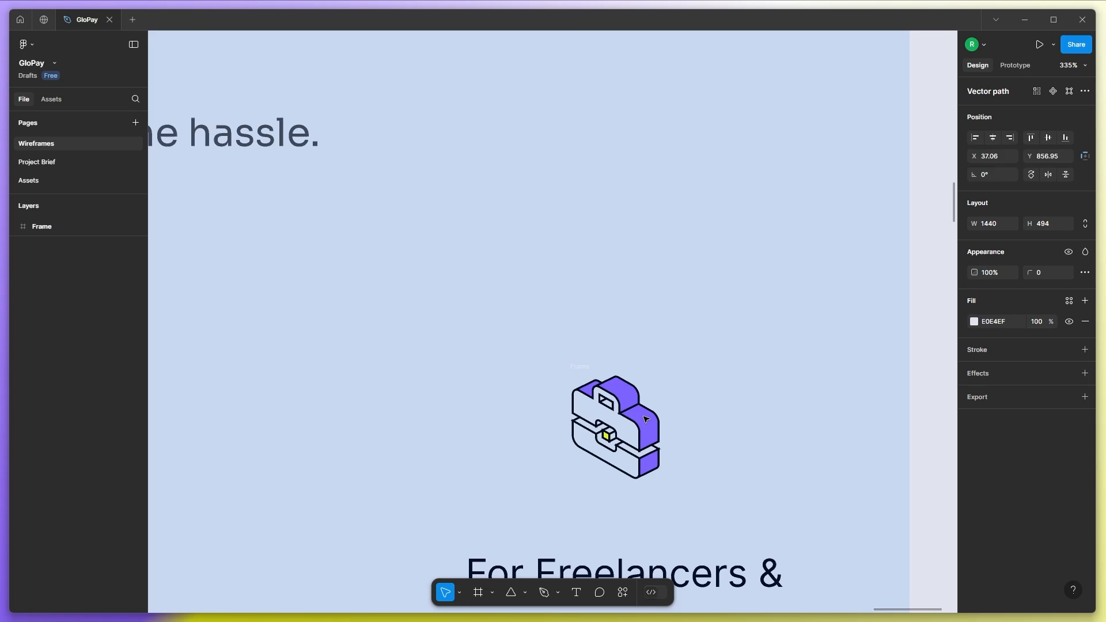
left_click_drag(923, 393, 576, 446)
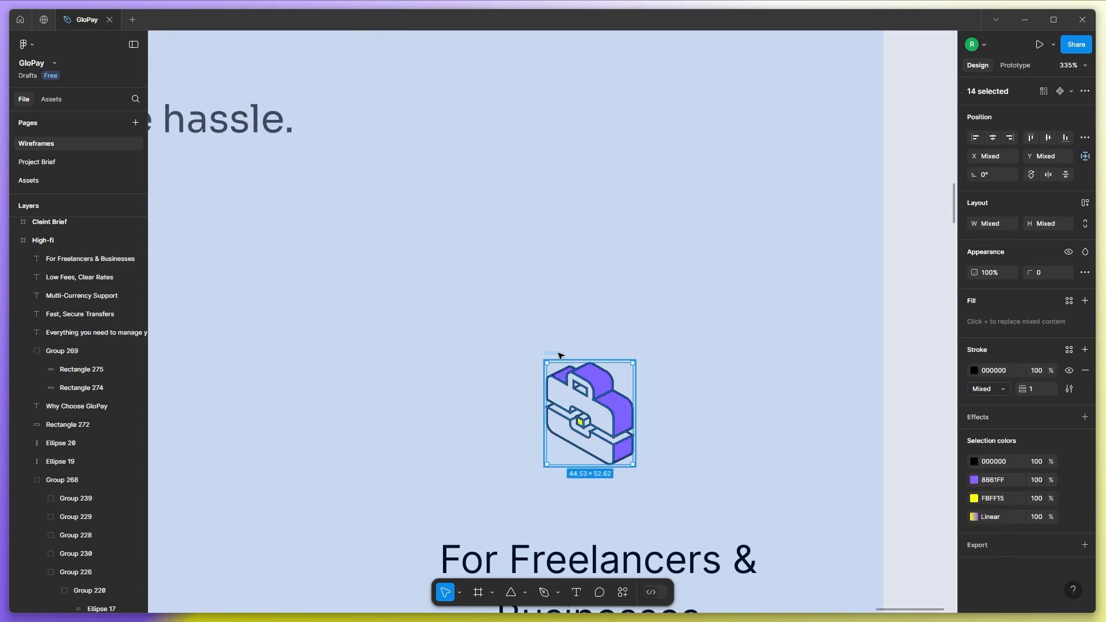
left_click(1069, 389)
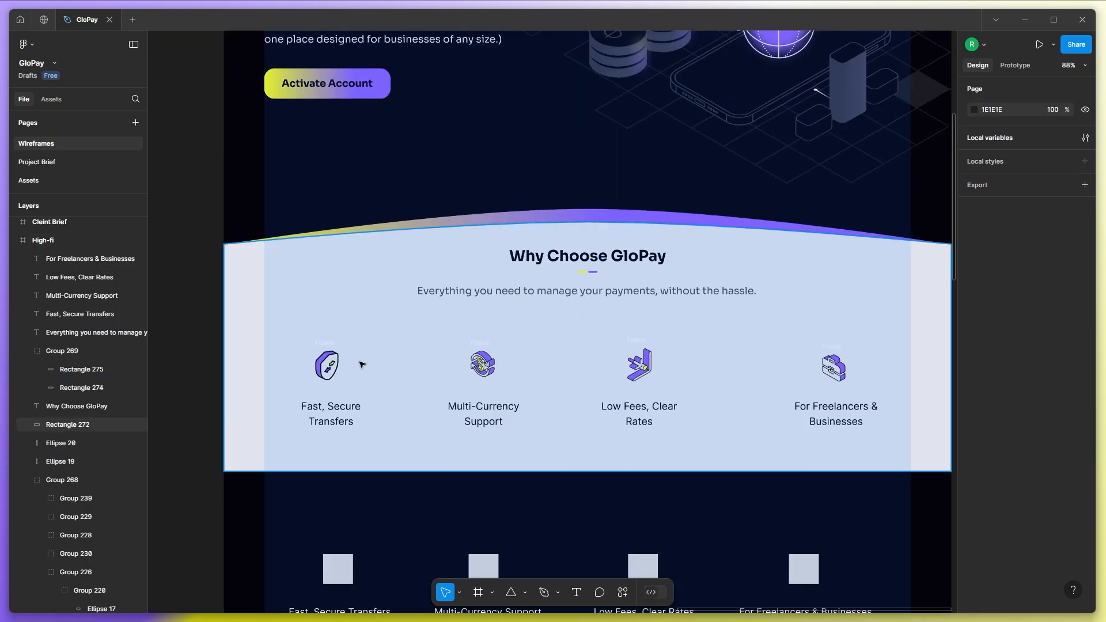
Enlarge the shield icon to 58 × 74, and bring the currency and fees icons beside it, enlarging the currency icon to match.
left_click(324, 342)
left_click_drag(339, 380, 344, 387)
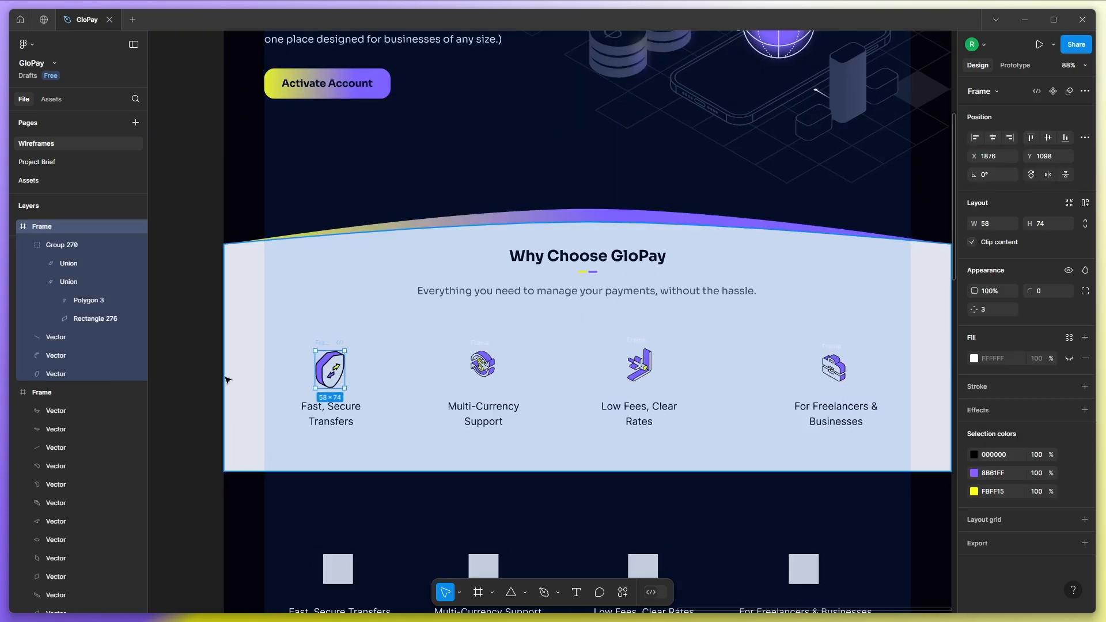
scroll(361, 367, "up", 3)
left_click_drag(554, 327, 362, 330)
left_click_drag(393, 385, 410, 400)
left_click_drag(821, 332, 448, 328)
scroll(455, 374, "down", 3)
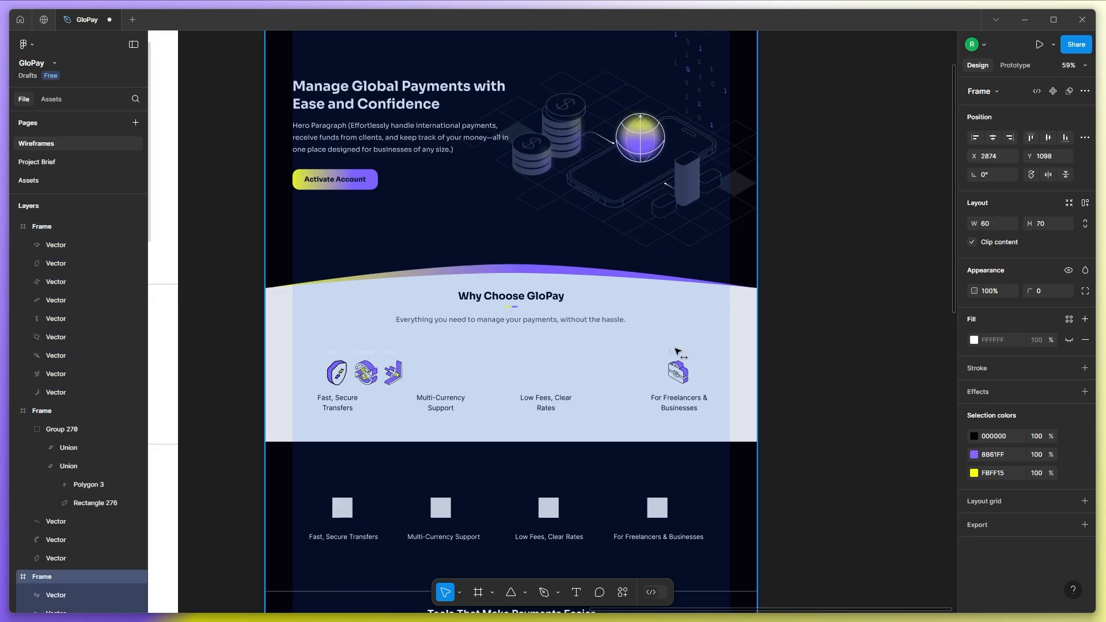
Align the shield and briefcase icons on their vertical centres and distribute all four feature icons evenly across the row.
left_click(338, 353)
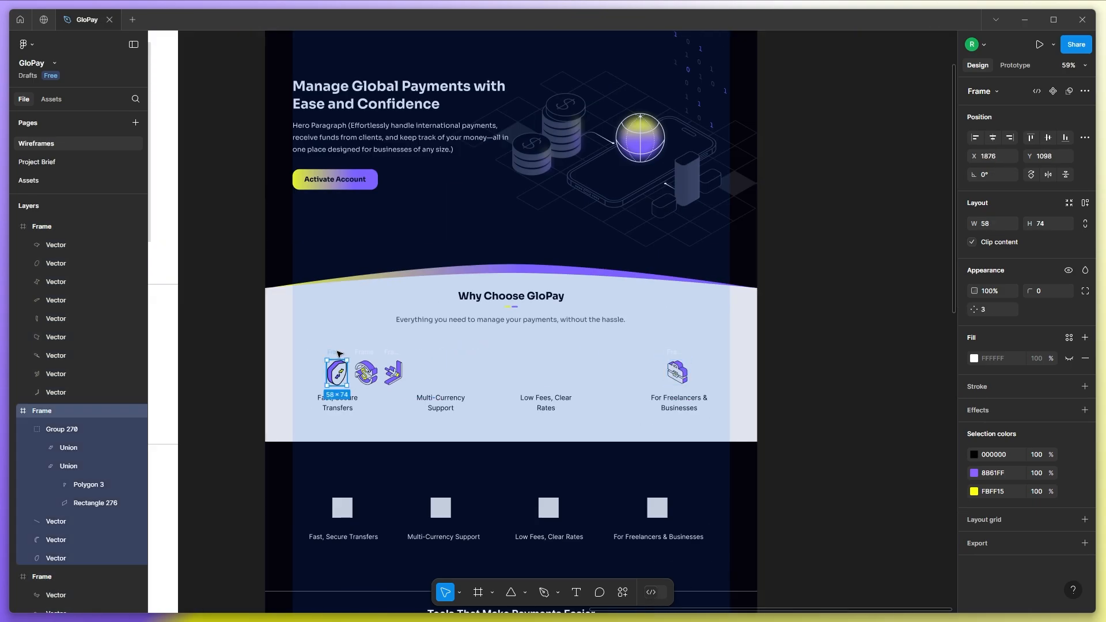
left_click(675, 354, "shift")
left_click(1047, 138)
left_click(364, 353)
left_click(391, 352, "shift")
left_click(334, 355, "shift")
left_click(675, 354, "shift")
left_click(1083, 138)
left_click(990, 185)
scroll(369, 406, "up", 4)
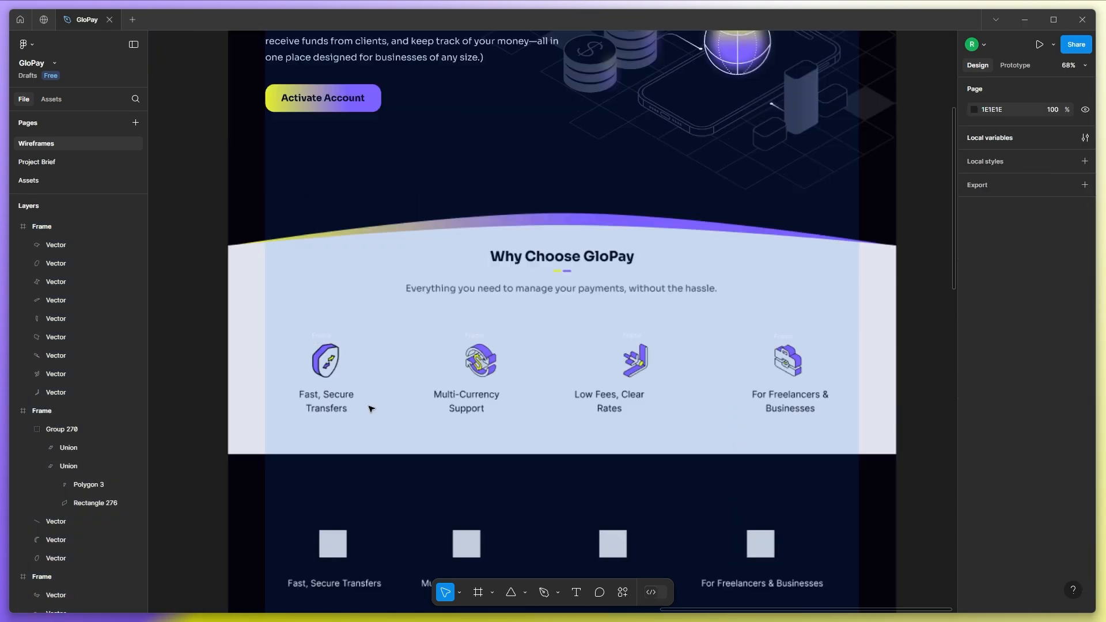
Shift the middle feature labels to sit centred beneath their icons.
left_click_drag(528, 402, 546, 402)
mouse_move(720, 399)
left_mouse_down()
mouse_move(749, 398)
mouse_move(725, 400)
left_mouse_up()
scroll(750, 399, "right", 4)
scroll(749, 399, "up", 1)
scroll(727, 400, "down", 5)
scroll(827, 405, "up", 1)
Select all four feature icons with their labels and nudge them slightly right within the section.
left_click_drag(891, 312, 296, 419)
left_click(285, 413, "shift")
key("Right")
key("Right")
key("Right")
key("Right")
key("Right")
key("Right")
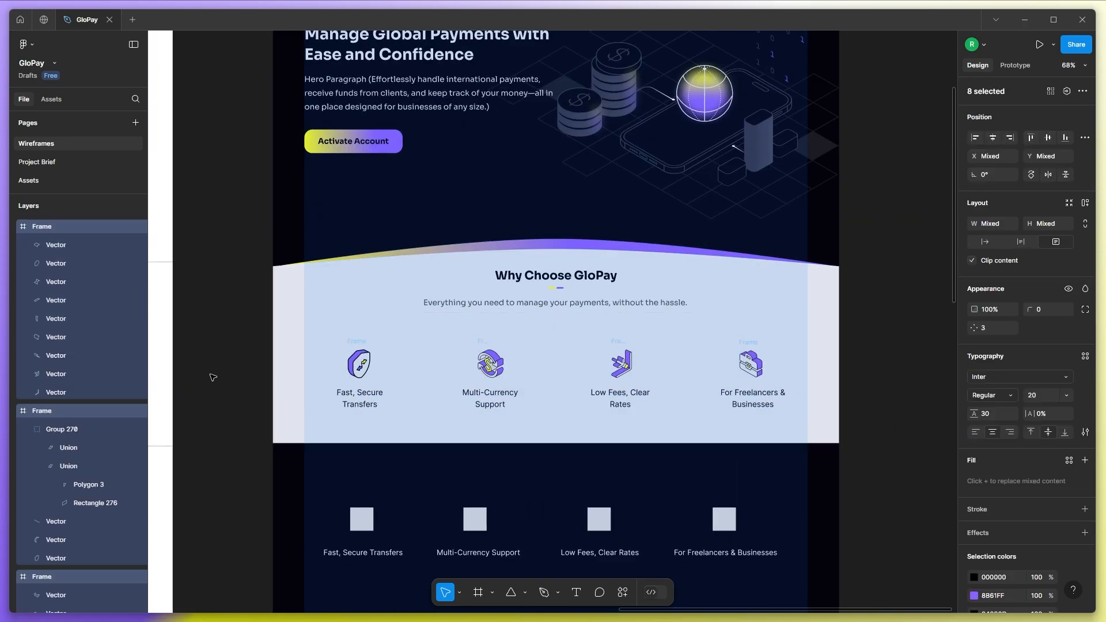
left_click(213, 377)
Hide the layout grid of the High-fi frame.
left_click_drag(573, 416, 563, 364)
left_click(821, 429, "ctrl")
left_click(1069, 544)
left_click(922, 436)
scroll(432, 369, "up", 1)
scroll(530, 369, "down", 1)
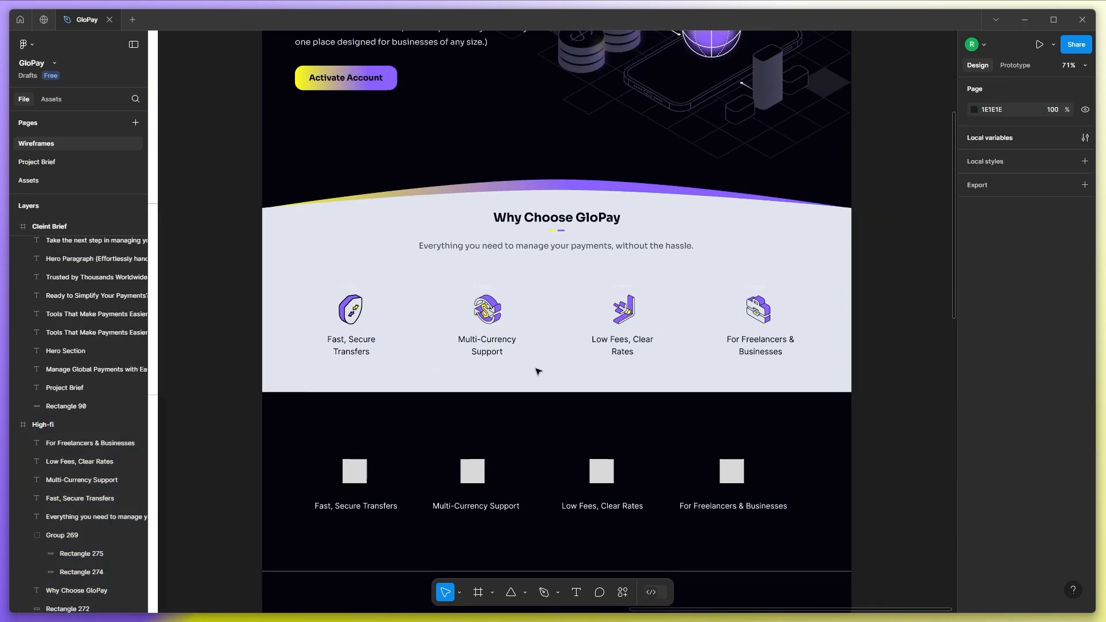
scroll(535, 370, "down", 1)
double_click(461, 360)
left_click_drag(232, 364, 864, 383)
left_click(901, 395)
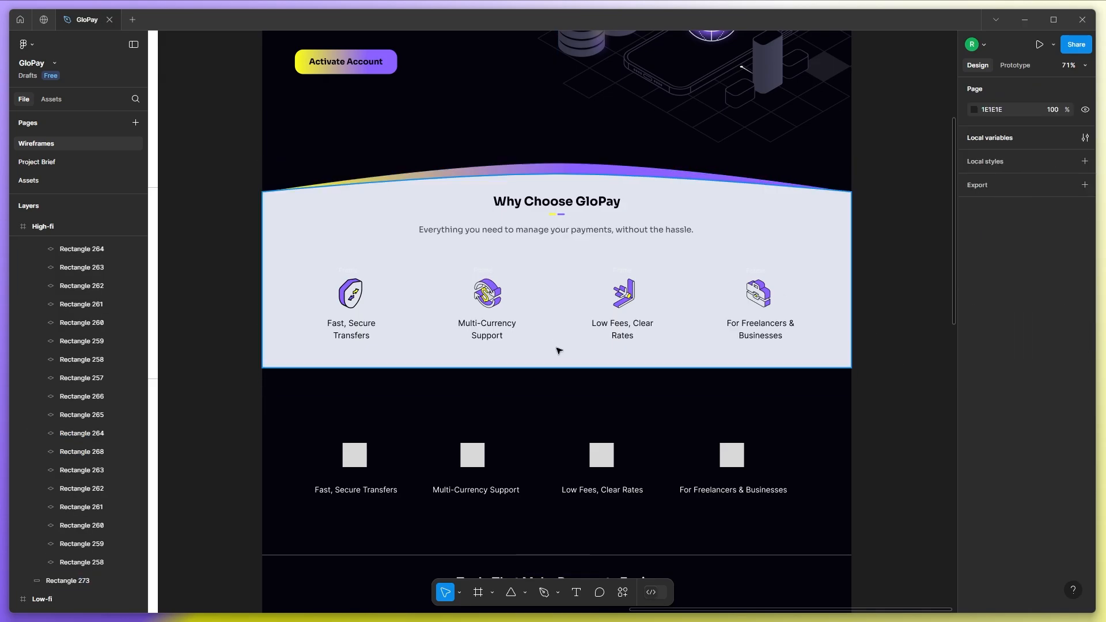
Delete the leftover wireframe icon placeholders with their labels and the divider line above the Tools section.
scroll(533, 355, "down", 3)
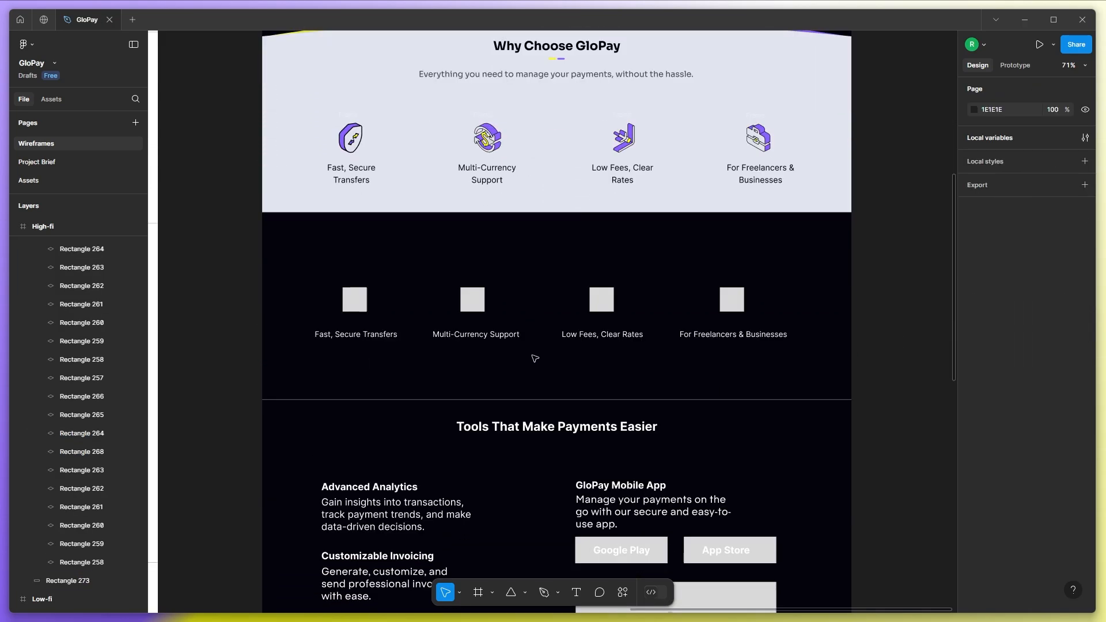
left_click_drag(218, 278, 829, 378)
key("Delete")
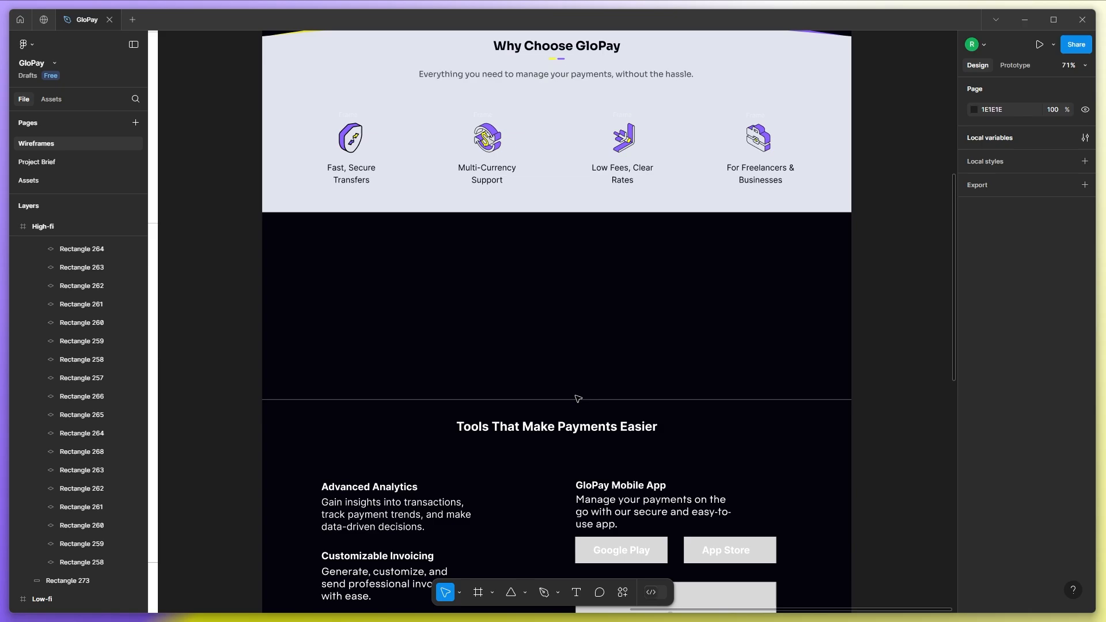
left_click(577, 400)
key("Delete")
scroll(558, 378, "down", 3)
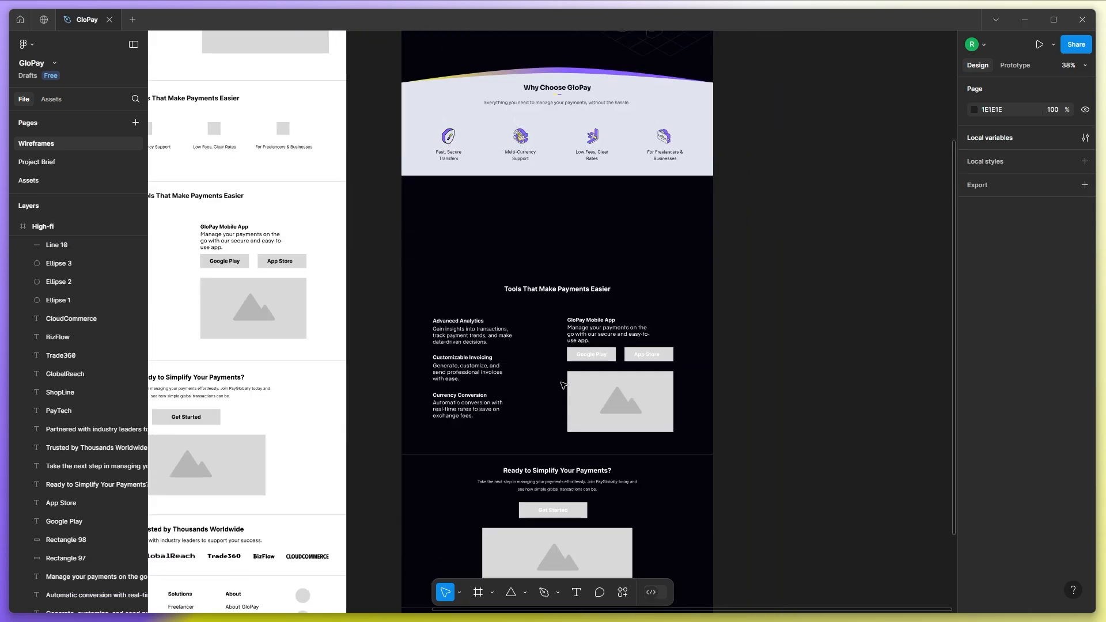
Move the whole "Tools That Make Payments Easier" section content out of the High-fi frame onto the canvas to its right.
scroll(551, 364, "up", 1)
scroll(536, 345, "down", 1)
scroll(570, 288, "up", 1)
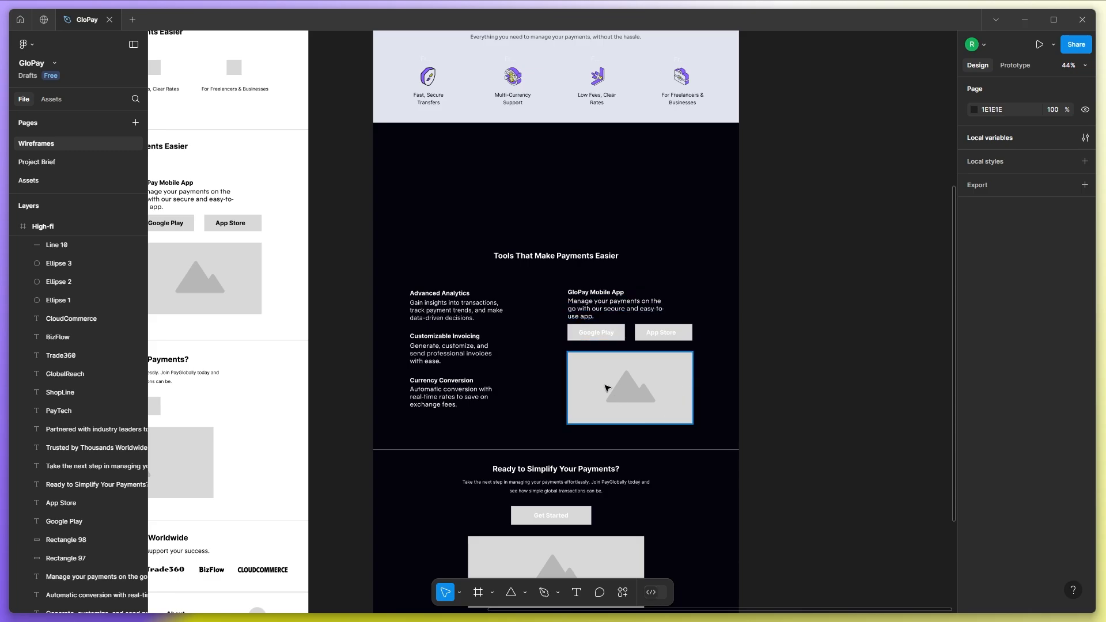
scroll(642, 321, "up", 1)
left_click_drag(396, 208, 674, 427)
left_click_drag(675, 381, 919, 425)
left_click(686, 488)
scroll(548, 368, "down", 2)
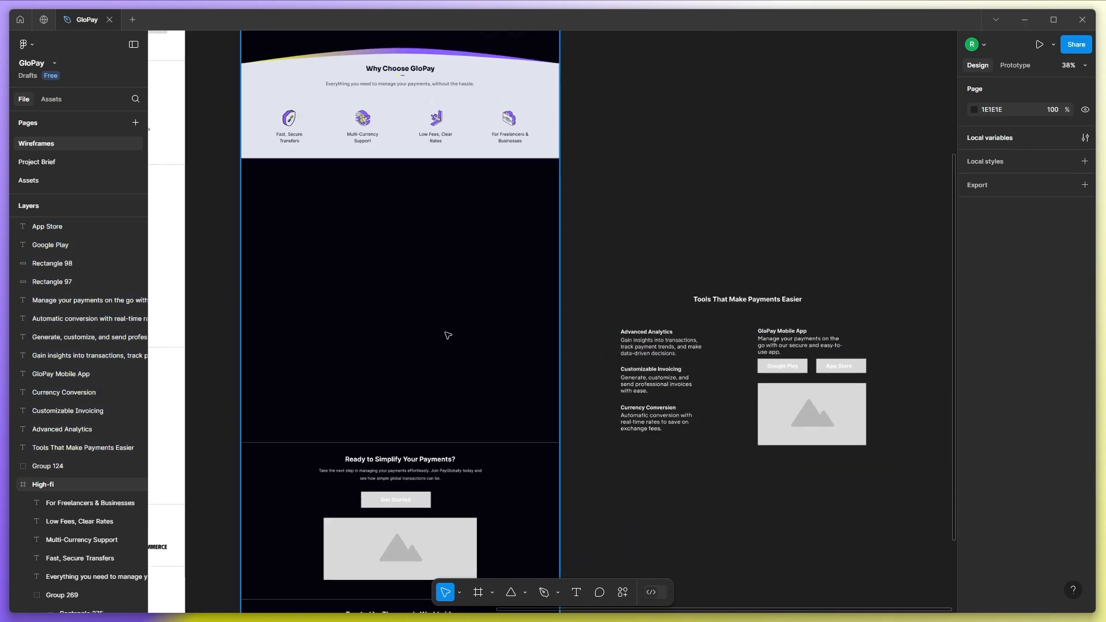
Move the "Tools That Make Payments Easier" heading back into the High-fi frame, below the feature section.
scroll(448, 335, "up", 3)
scroll(419, 259, "down", 1)
scroll(535, 276, "down", 2)
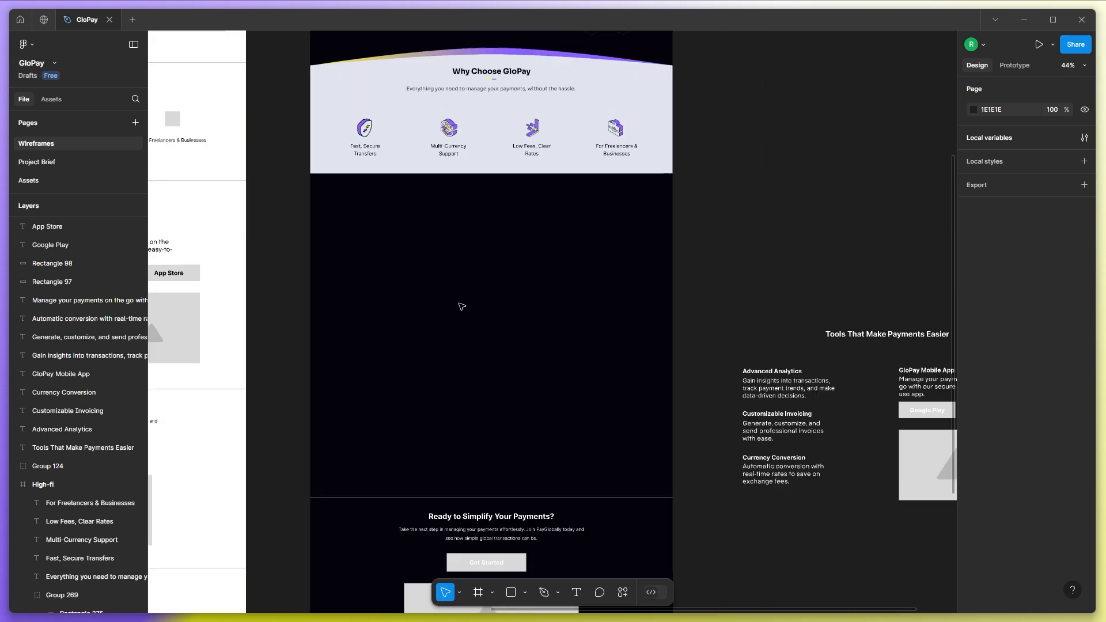
left_click_drag(733, 287, 714, 301)
left_click_drag(907, 350, 524, 246)
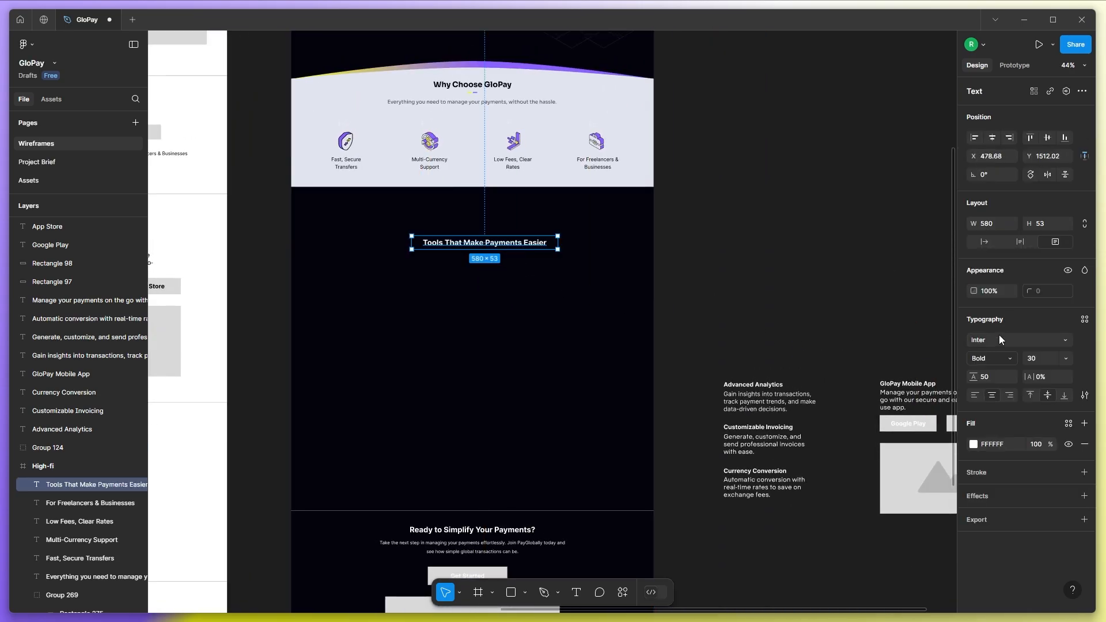
Set the Tools heading's font to Sora and move it up, centred close beneath the light feature section.
left_click(998, 340)
type("sora")
left_click(885, 362)
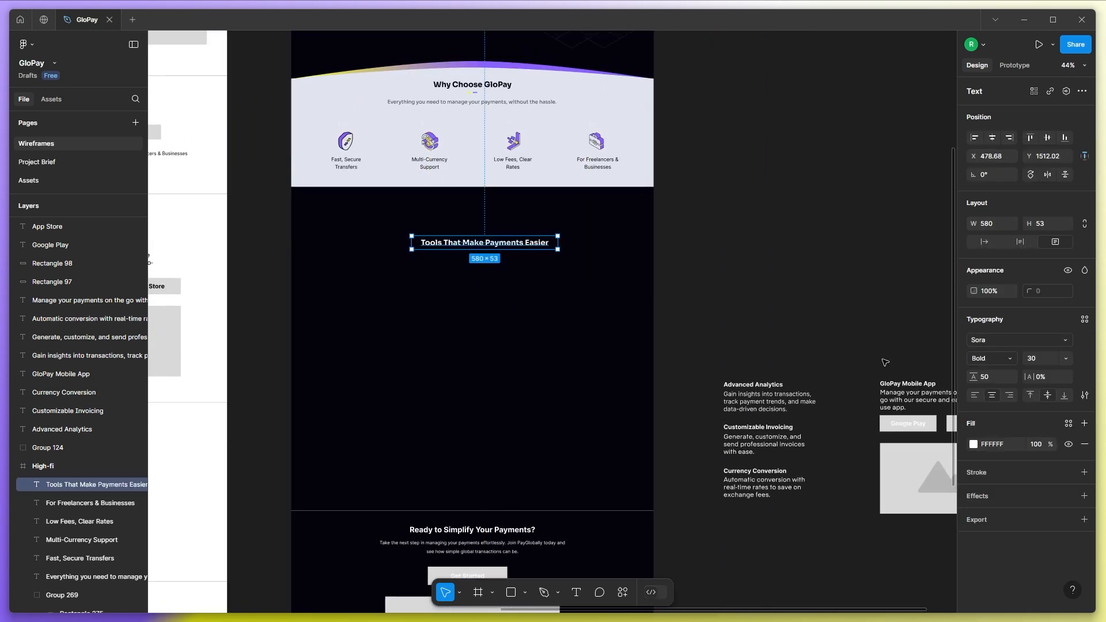
left_click_drag(542, 248, 524, 214)
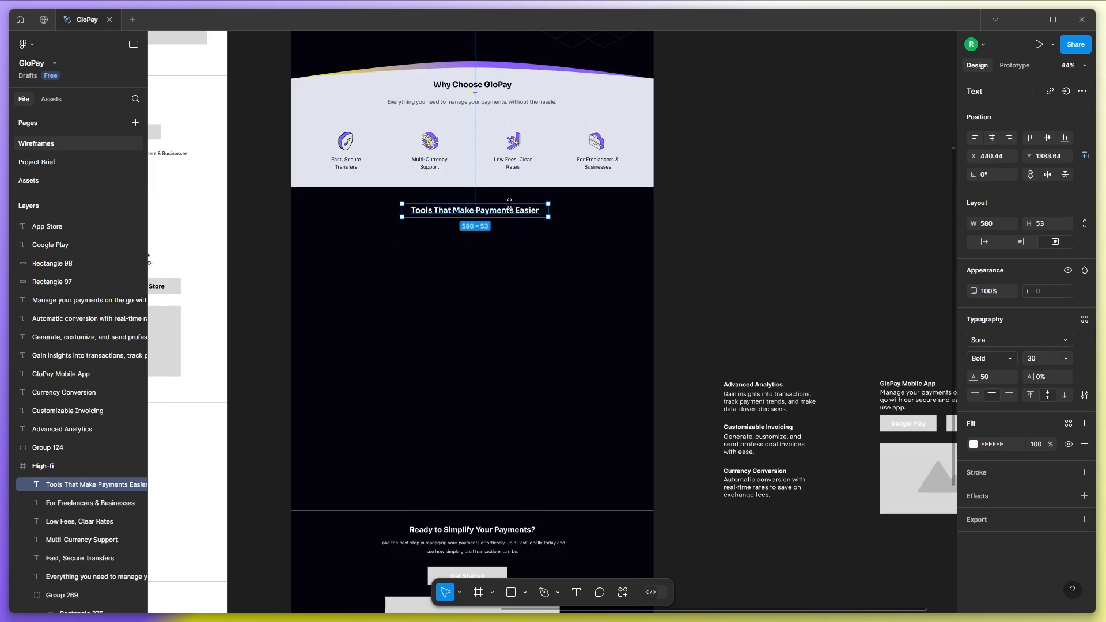
Copy the yellow and purple accent bars from under "Why Choose GloPay" to just below the Tools heading.
left_click(473, 94)
left_click_drag(479, 219, 479, 220)
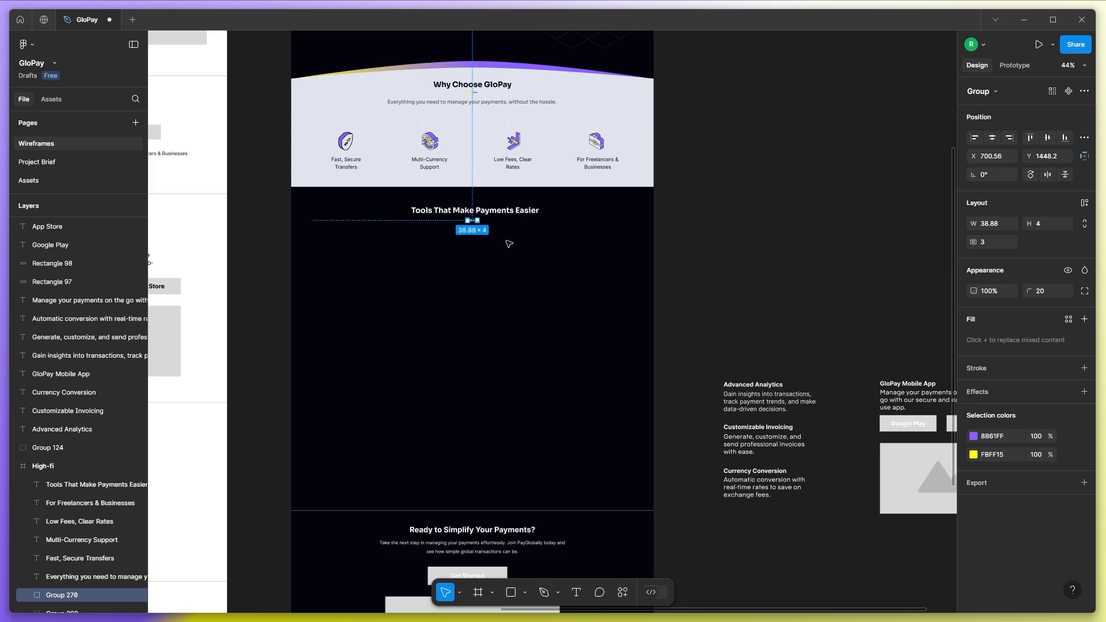
left_click(733, 300)
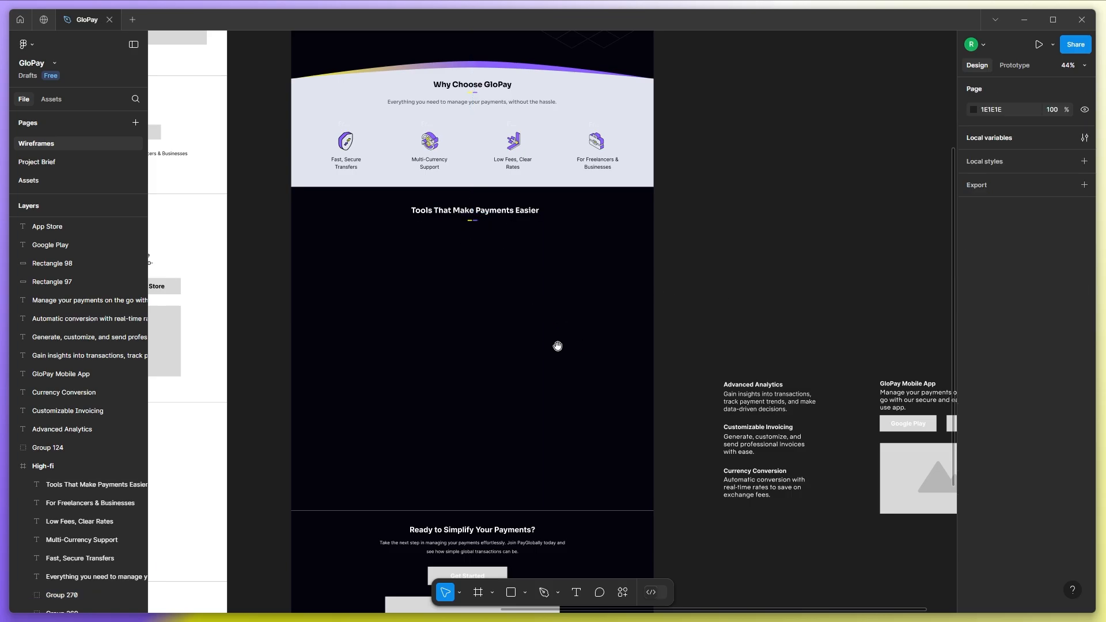
Show the High-fi frame's one-column layout grid again.
left_click_drag(558, 345, 576, 298)
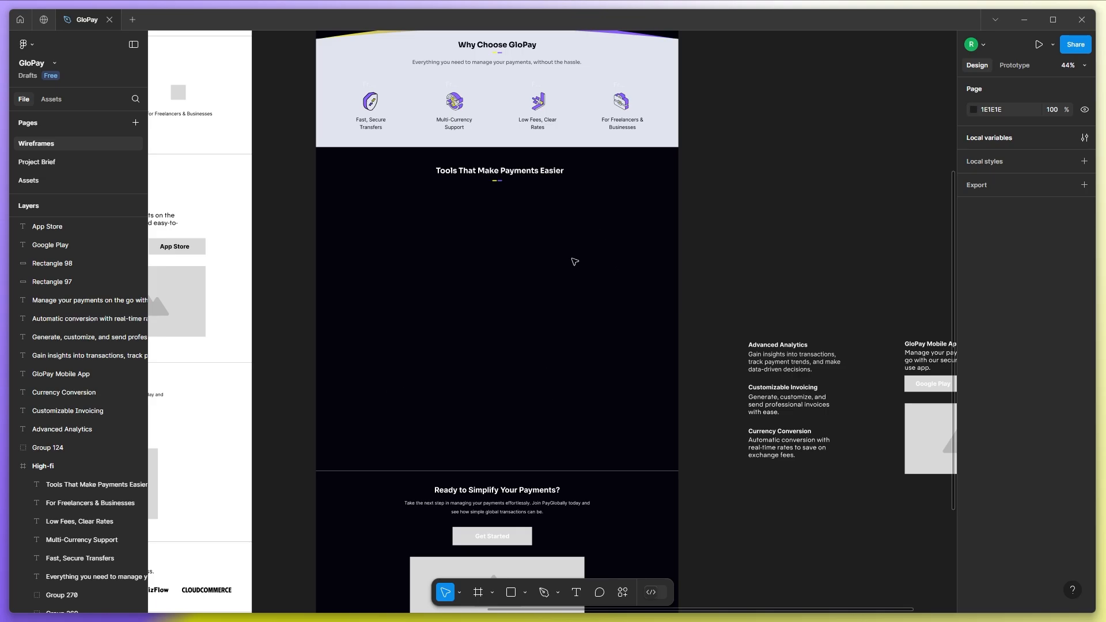
left_click_drag(758, 289, 729, 287)
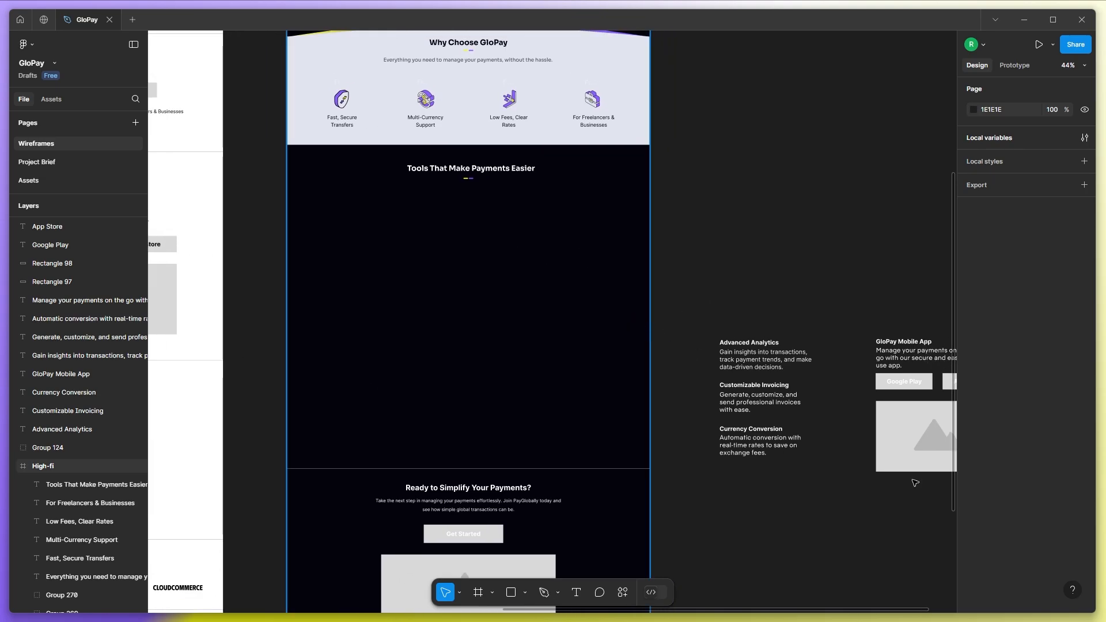
left_click(633, 321)
scroll(1043, 556, "down", 5)
left_click(1069, 543)
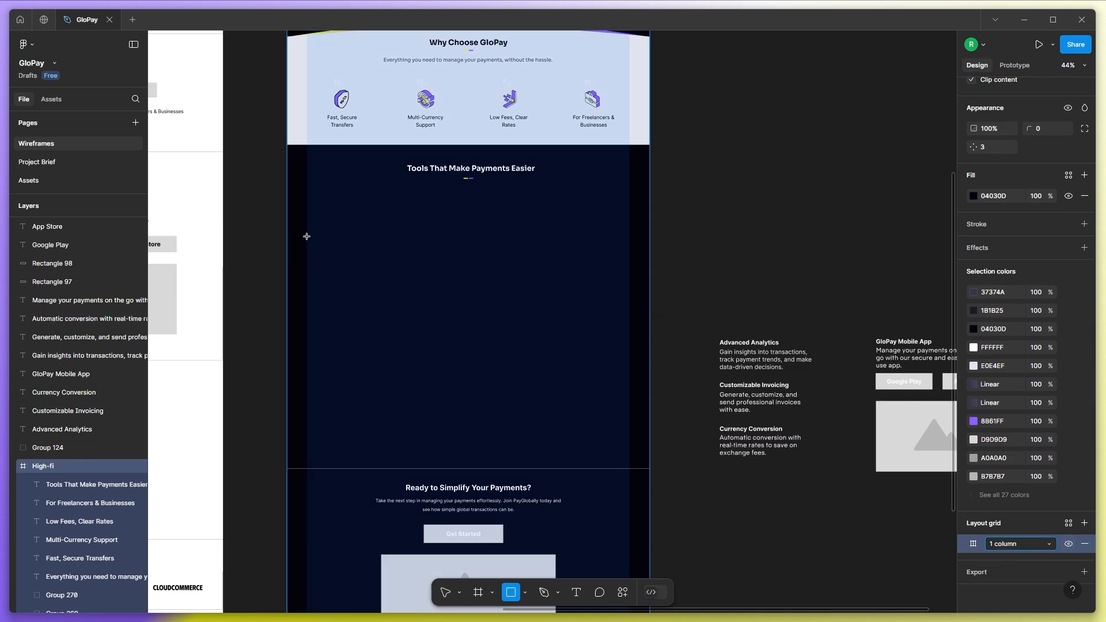
Draw a rectangle about 538 high across the layout column below the Tools heading and reduce its width to 625.
left_click_drag(308, 227, 629, 363)
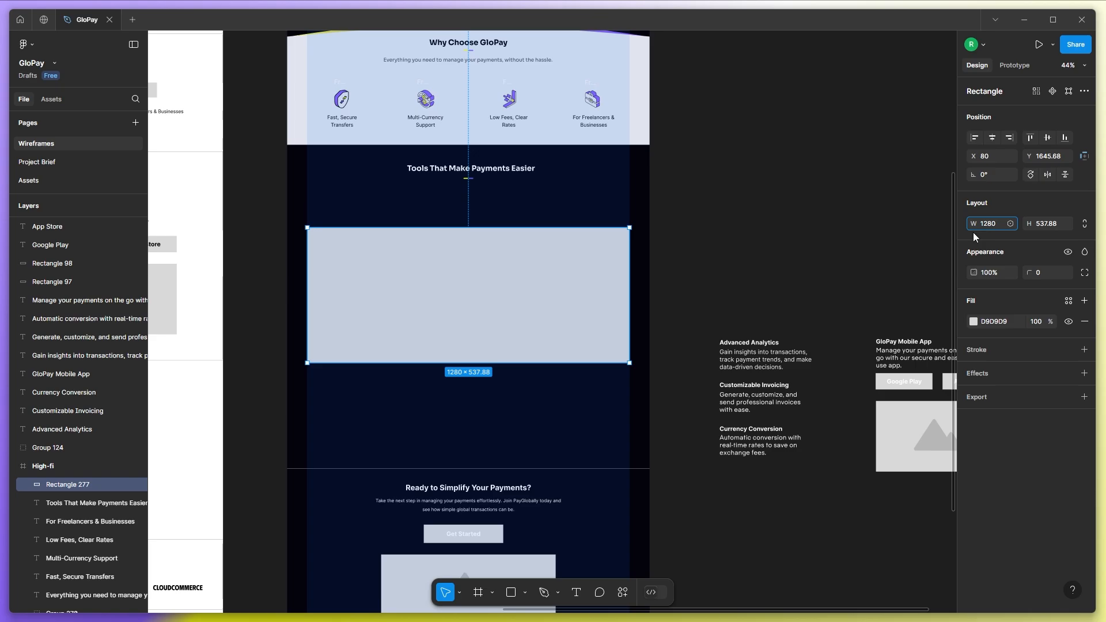
key("Return")
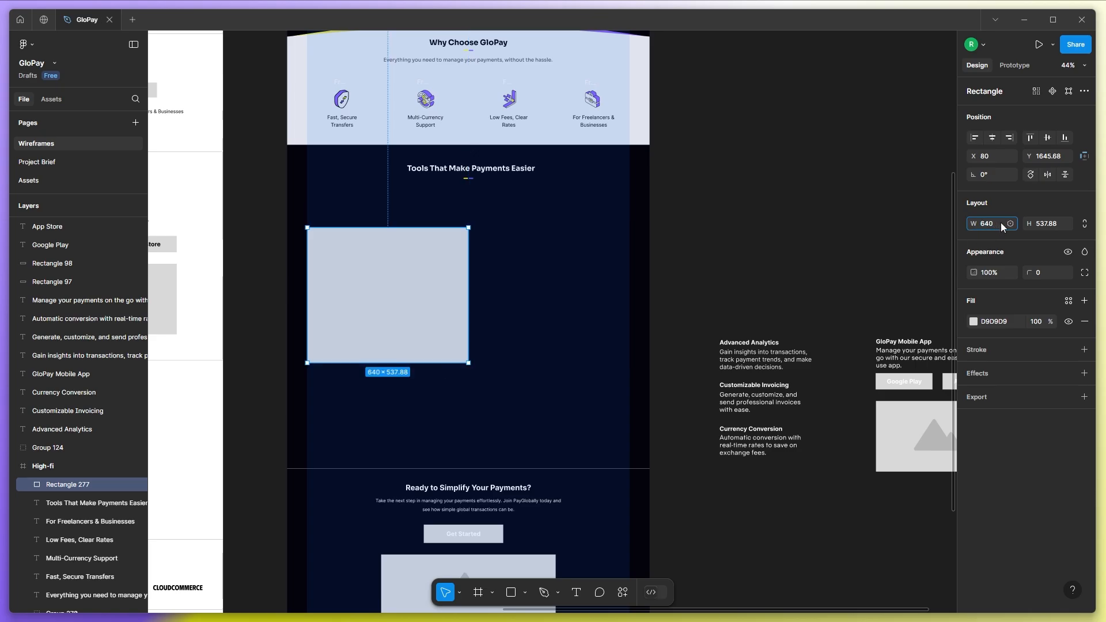
type("-15")
key("Return")
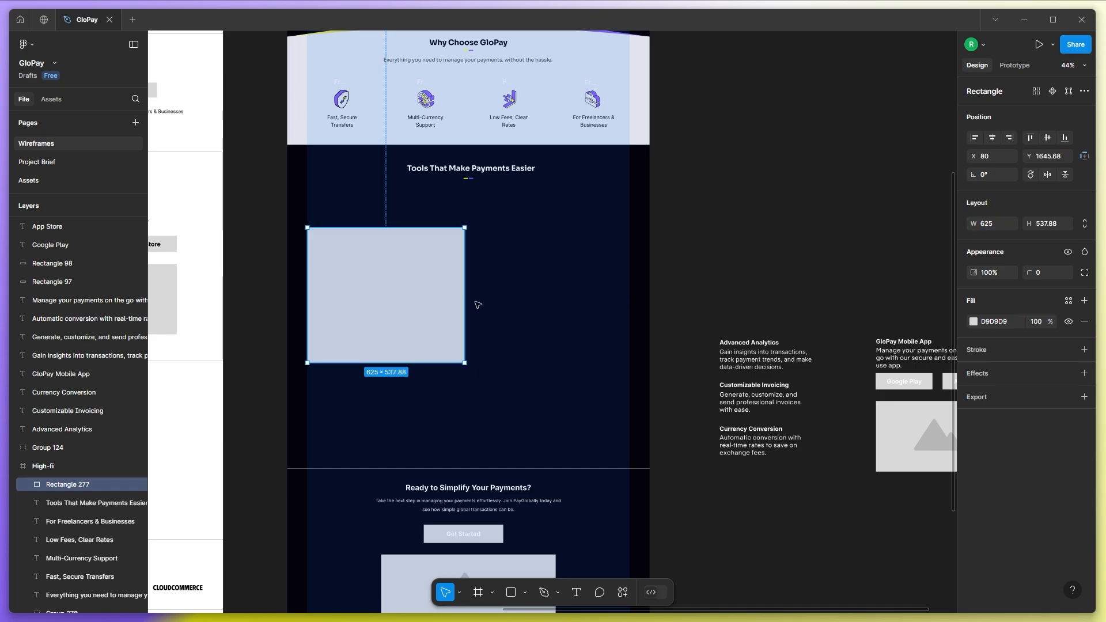
Undo the rectangle's duplicate and change the rectangle's fill to the dark colour 141418.
left_click_drag(391, 304, 556, 315)
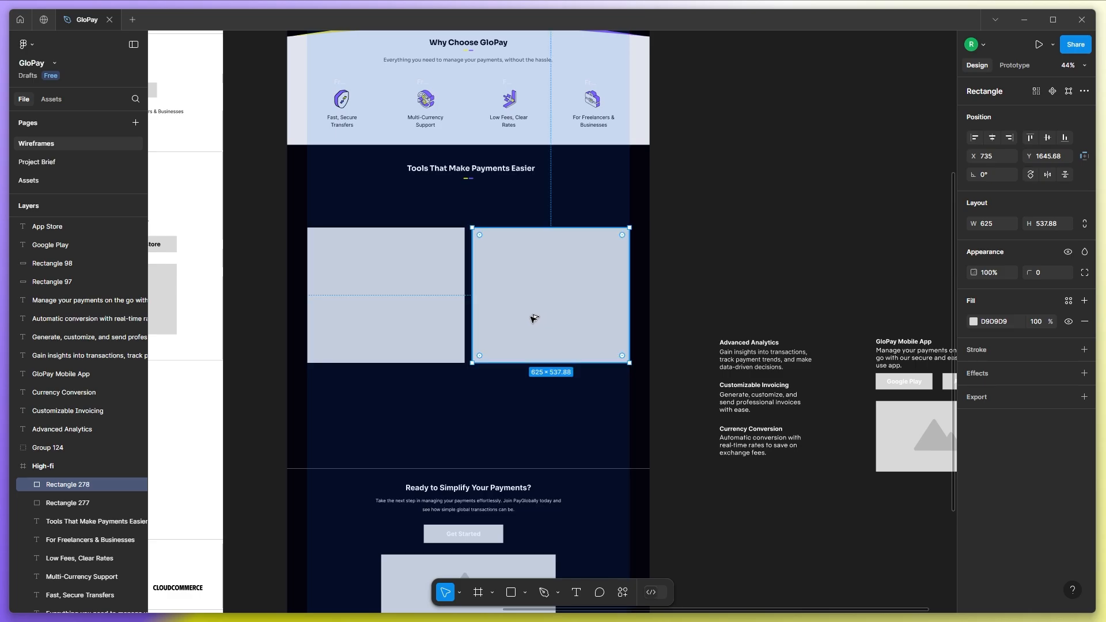
key("ctrl+z")
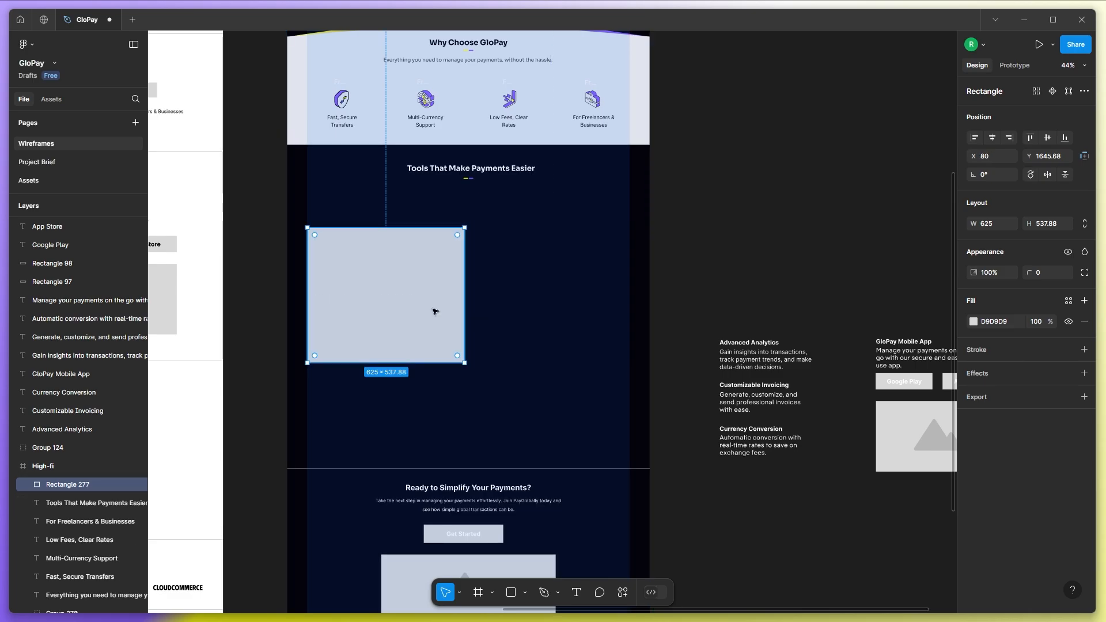
left_click(973, 321)
left_click(884, 509)
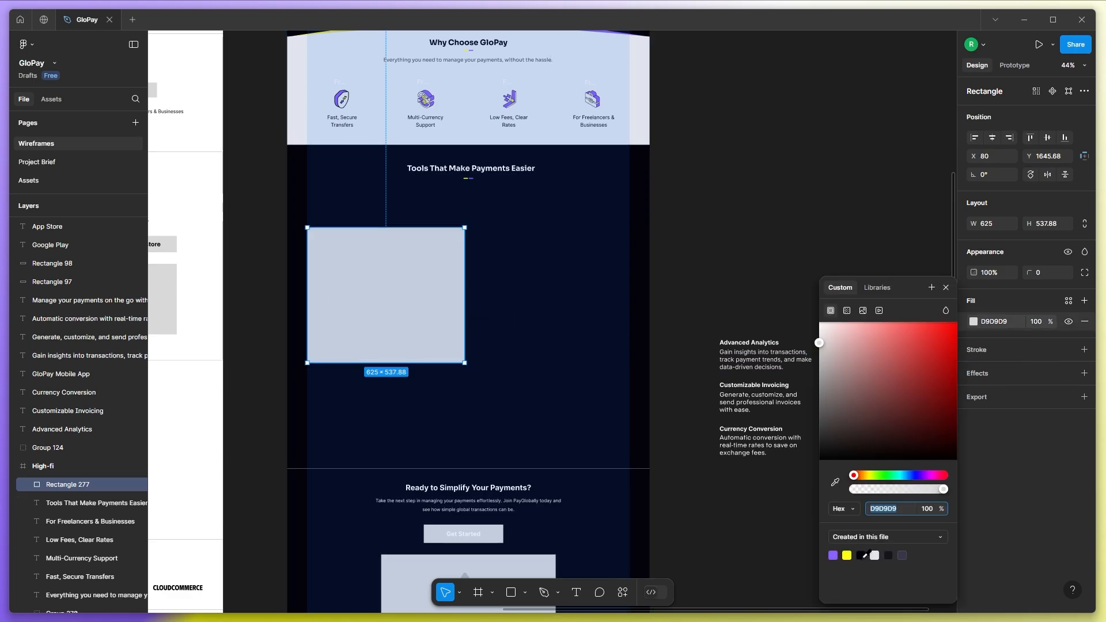
left_click(862, 556)
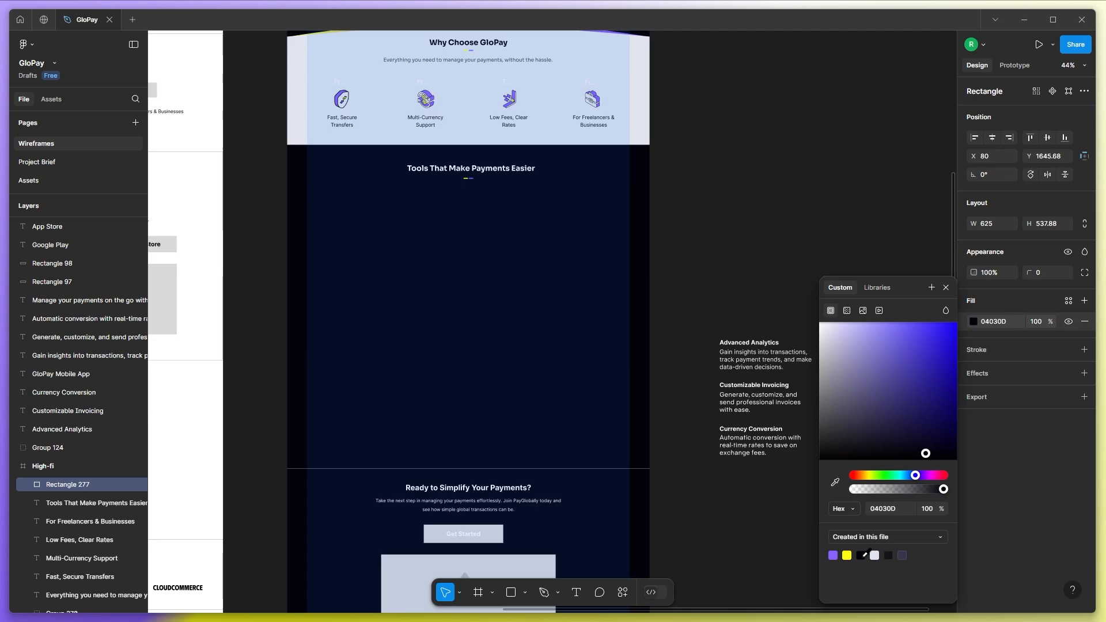
left_click(636, 392)
Duplicate the dark card beside the original with a gap of 30 and give both cards a corner radius of 20.
left_click_drag(415, 318, 580, 318, "alt")
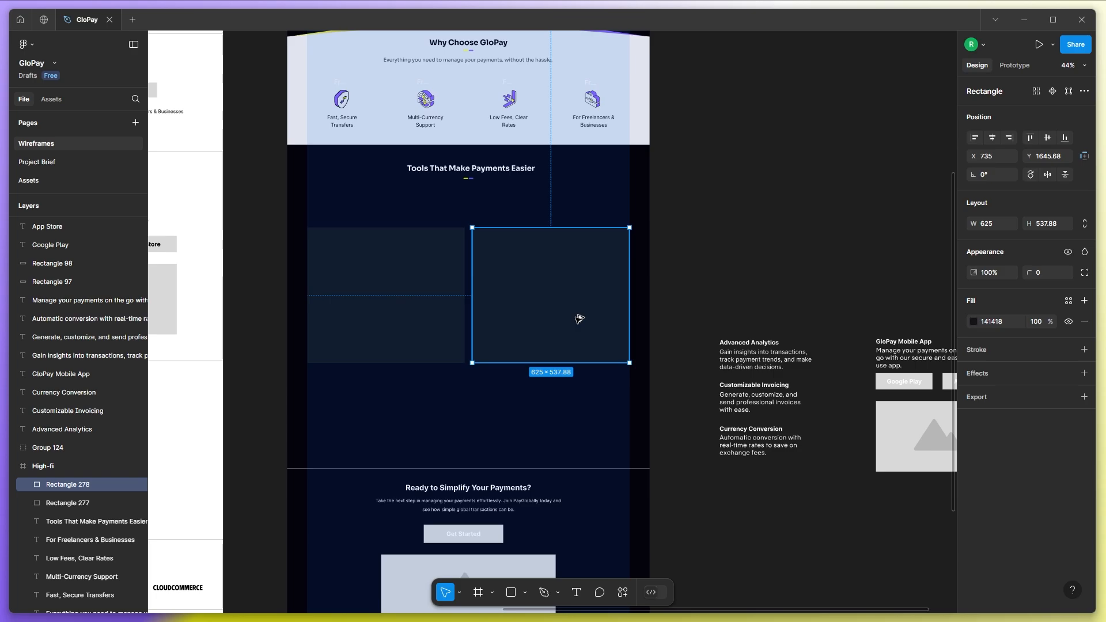
left_click(400, 319, "shift")
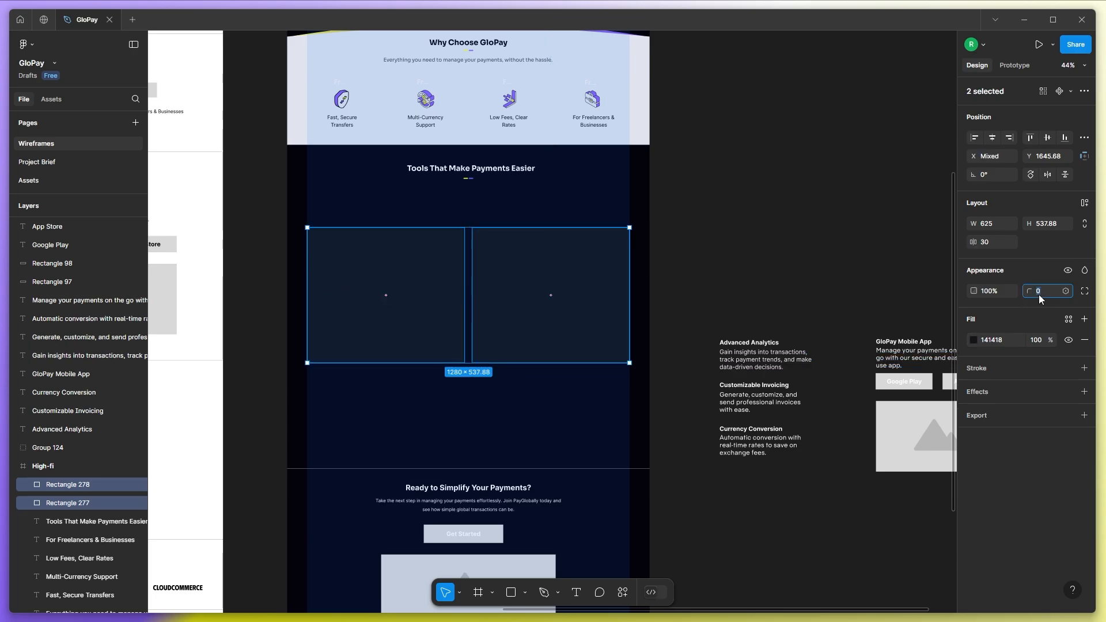
type("20")
key("Return")
Extend the right card down to a height of about 794 and set the left card's height to 240.
left_click(562, 335)
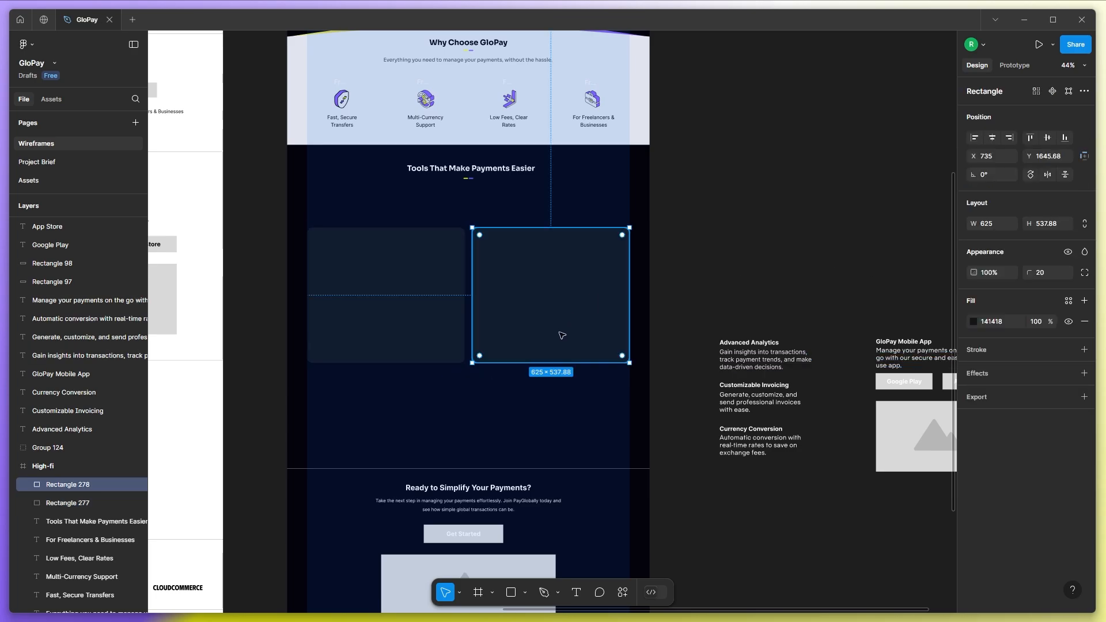
left_click_drag(560, 364, 547, 426)
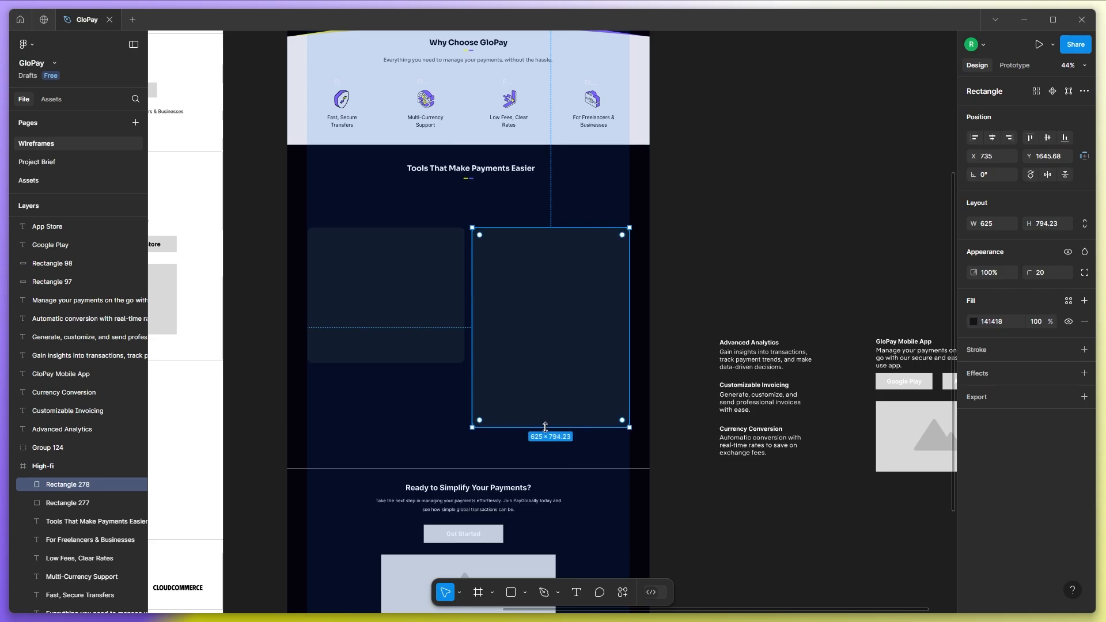
left_click(418, 345)
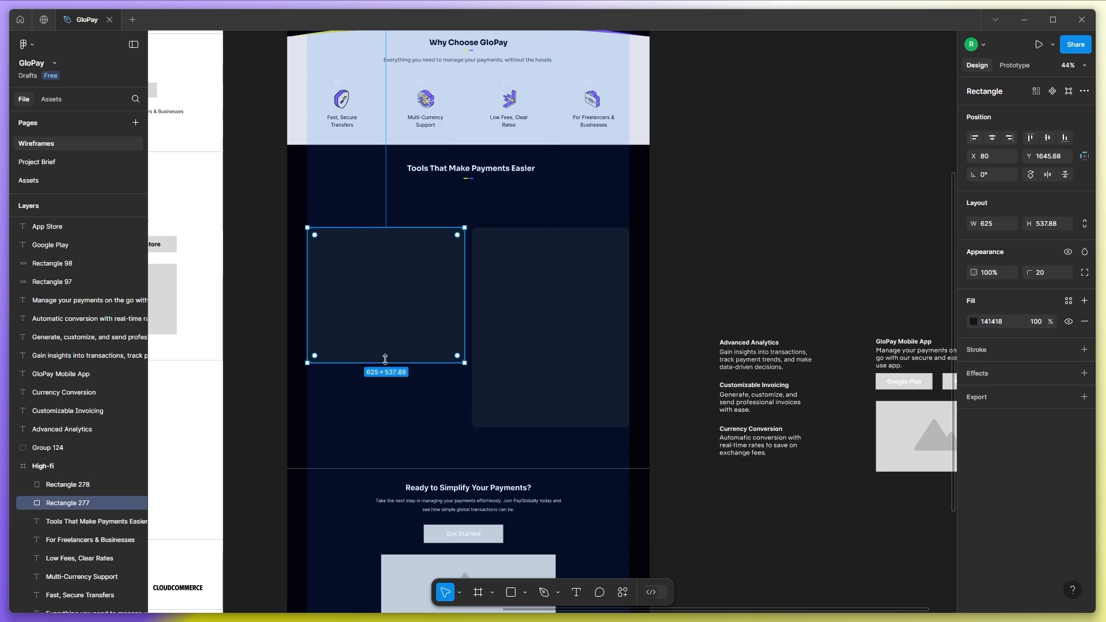
left_click_drag(385, 359, 387, 291)
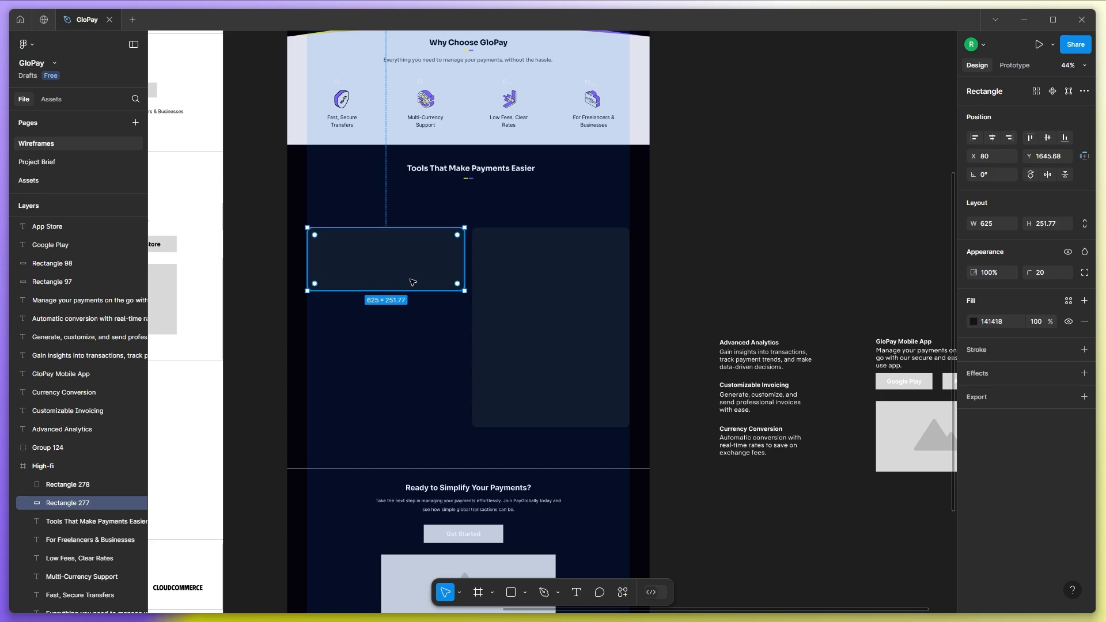
key("Return")
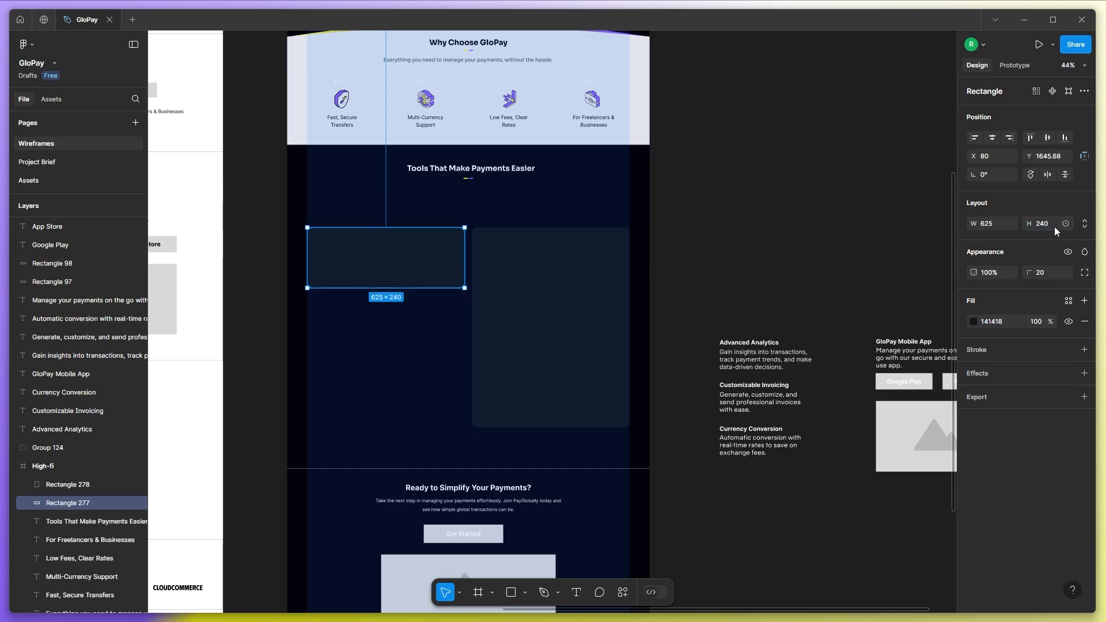
left_click(777, 253)
Copy the left card twice below itself, ending level with the right card's lower edge, and space the three cards evenly.
left_click_drag(422, 263, 406, 396)
left_click(413, 322, "shift")
left_click(418, 271, "shift")
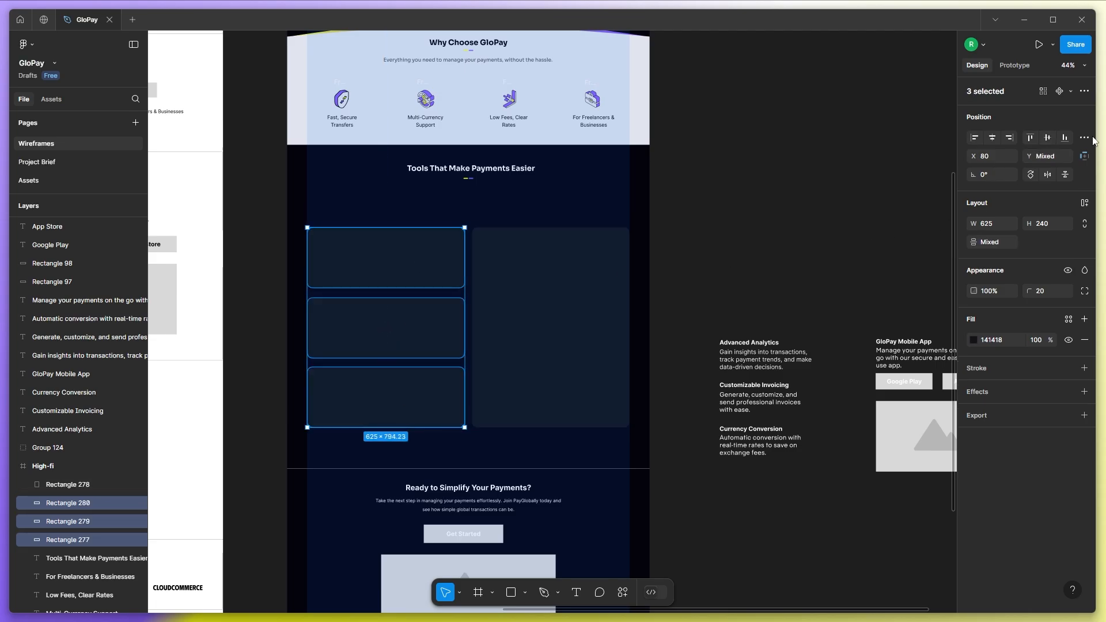
left_click(1084, 137)
left_click(987, 183)
Hide the High-fi frame's layout grid.
left_click(750, 275)
scroll(419, 384, "up", 5)
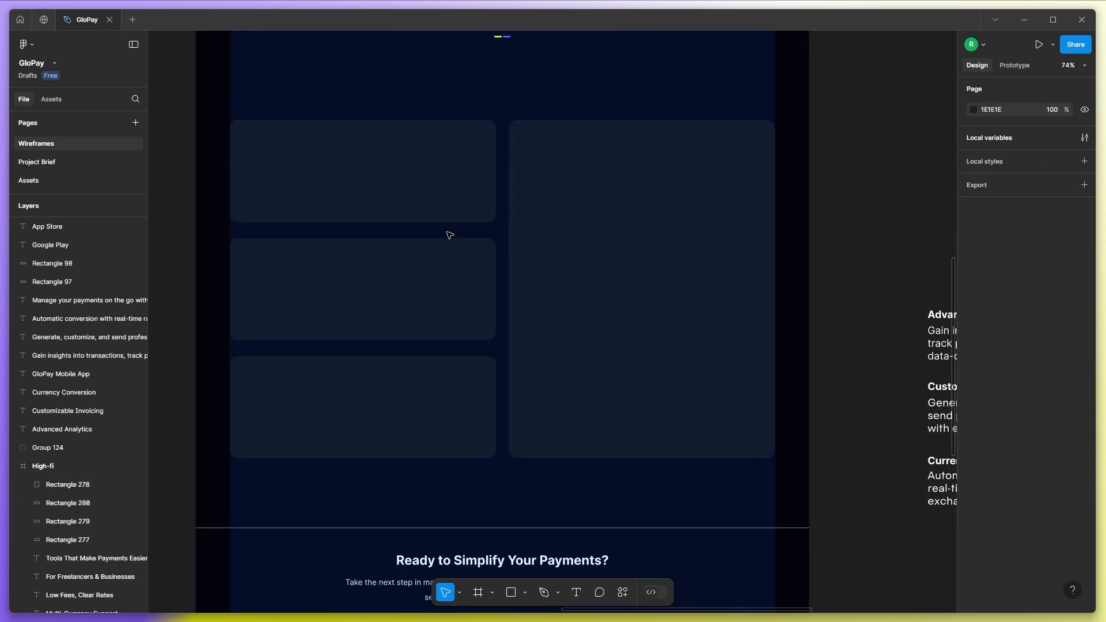
scroll(410, 311, "down", 4)
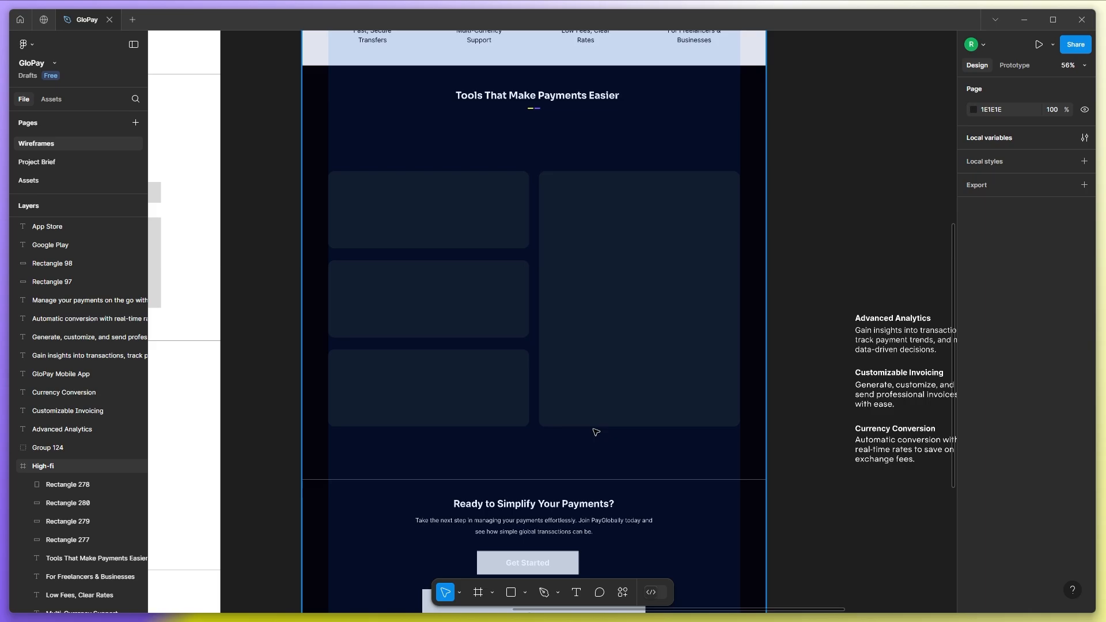
left_click(596, 432)
scroll(1062, 552, "down", 3)
left_click(1066, 544)
left_click(834, 410)
scroll(711, 381, "up", 1)
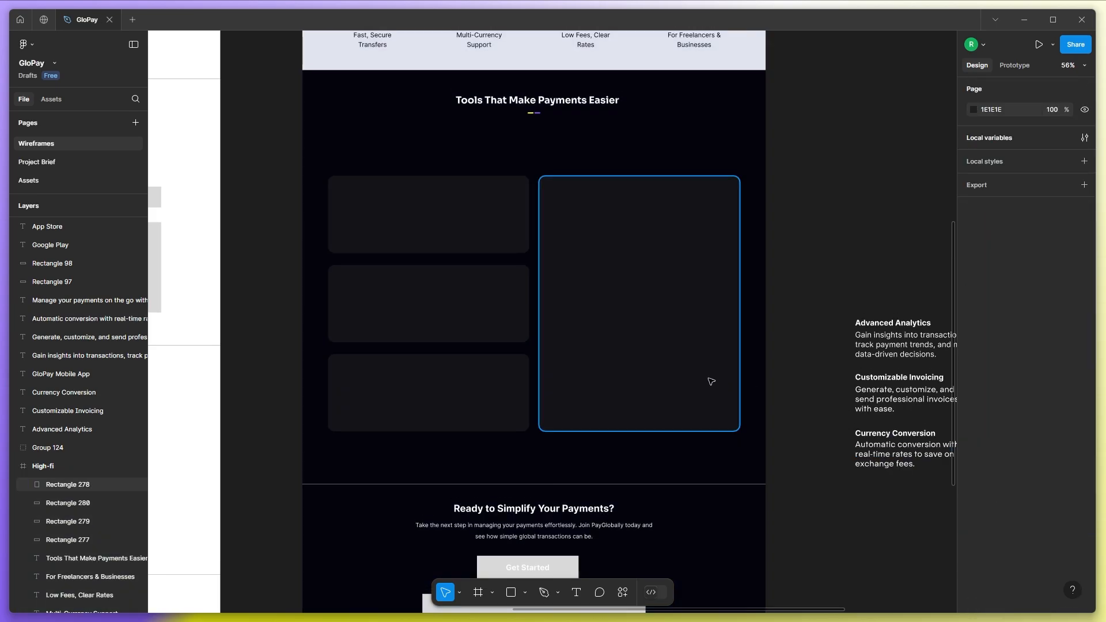
Move all four cards up together, closer beneath the Tools heading.
left_click_drag(813, 216, 467, 394)
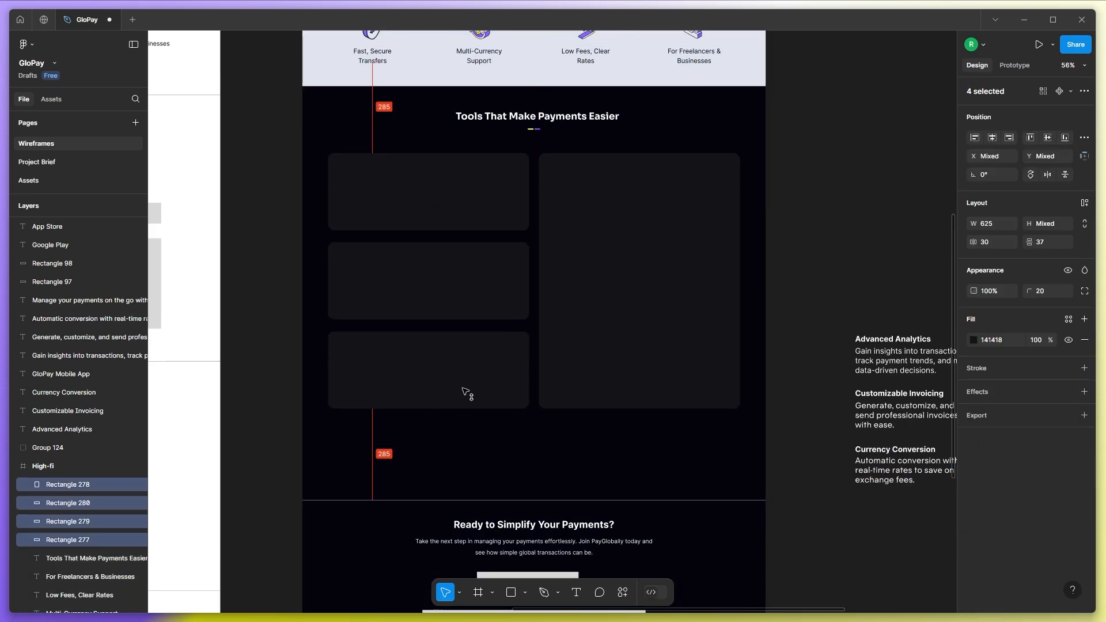
left_click(777, 424)
left_click_drag(711, 360, 611, 401)
Set the font of the tool and mobile app texts beside the High-fi frame to Sora.
scroll(607, 400, "down", 4)
left_click_drag(707, 329, 883, 522)
left_click(1009, 376)
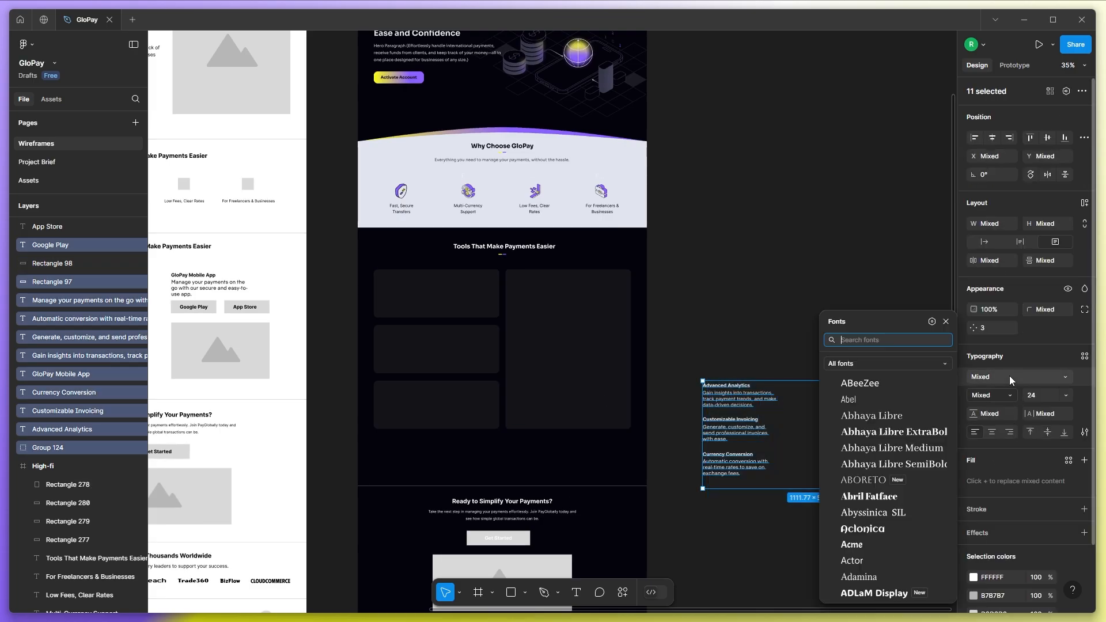
type("sor")
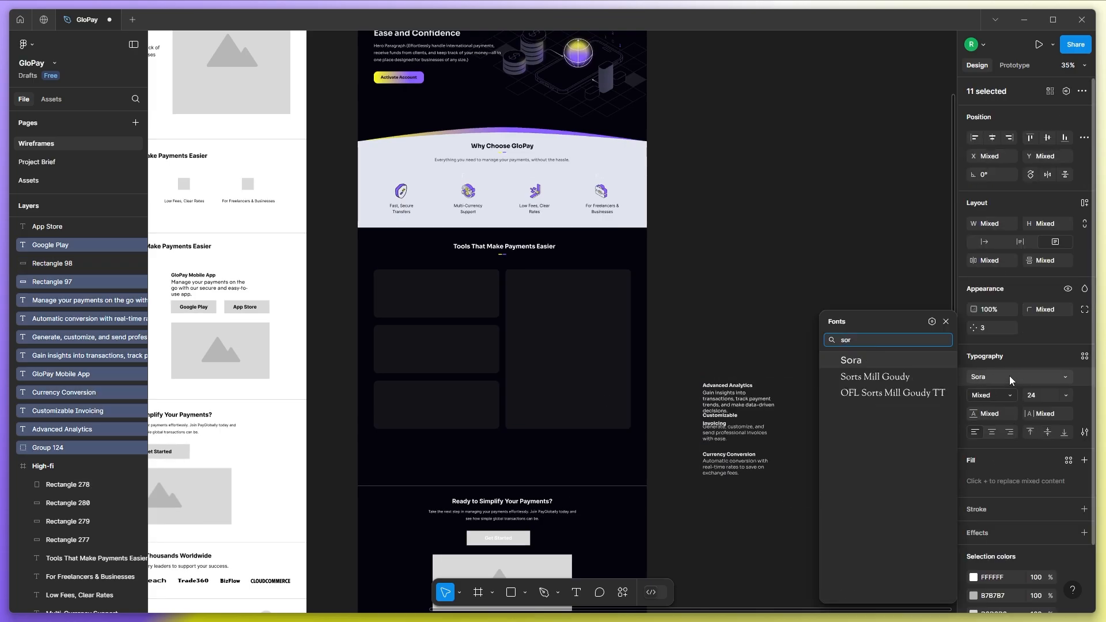
left_click(851, 360)
left_click(713, 508)
Move the Advanced Analytics texts into the first left card and the Customizable Invoicing texts into the second.
scroll(691, 414, "up", 3)
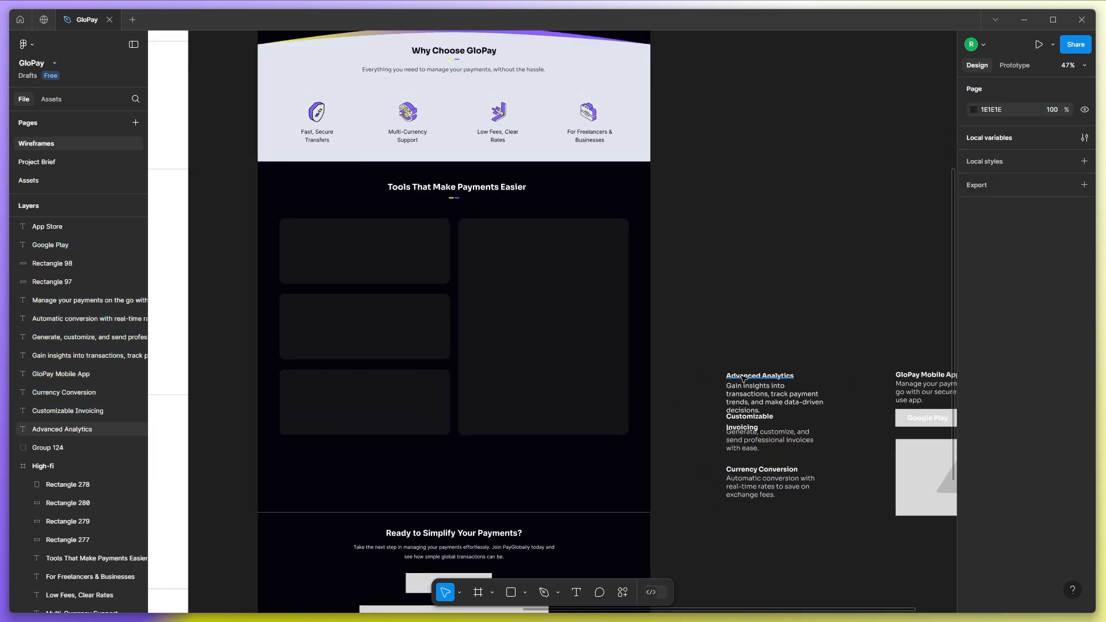
left_click(742, 377)
left_click(755, 387, "shift")
left_click_drag(775, 390, 345, 253)
left_click(745, 438)
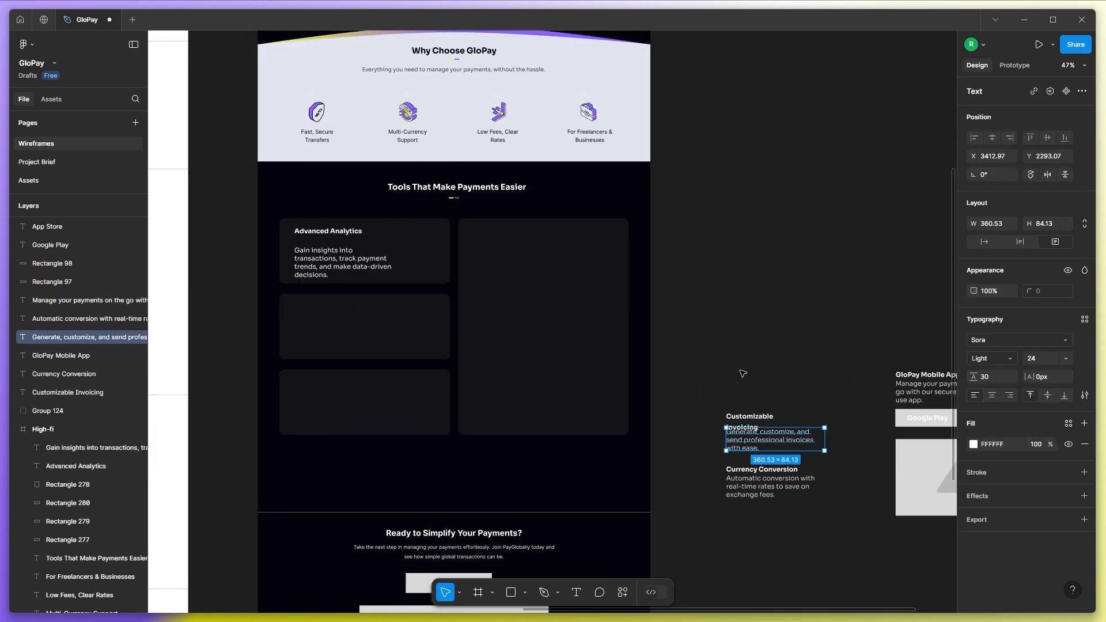
left_click_drag(717, 356, 355, 336)
Move the Currency Conversion texts into the third left card and the GloPay Mobile App texts into the tall right card.
left_click_drag(712, 460, 775, 489)
left_click_drag(775, 487, 348, 412)
scroll(494, 387, "down", 3)
left_click_drag(773, 365, 493, 287)
scroll(493, 286, "up", 5)
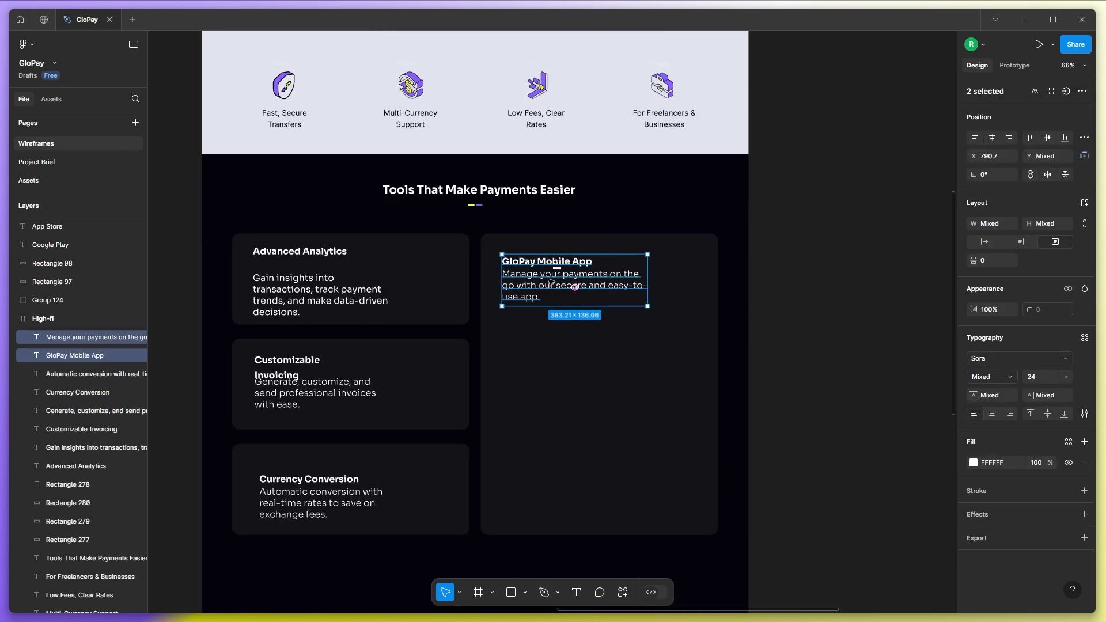
scroll(551, 282, "down", 5)
Set the font size of all eight heading and description texts in the cards to 20.
scroll(461, 291, "up", 4)
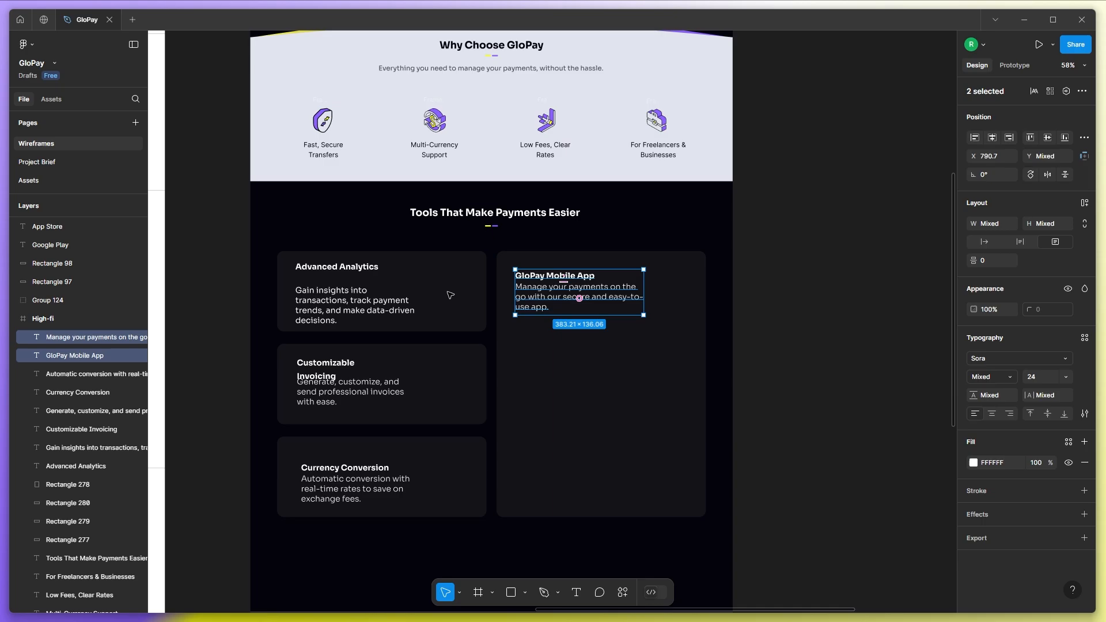
left_click(380, 302, "shift")
left_click(346, 266, "shift")
left_click(336, 363, "shift")
left_click(339, 390, "shift")
left_click(334, 487, "shift")
left_click(340, 468, "shift")
left_click(1044, 381)
type("2")
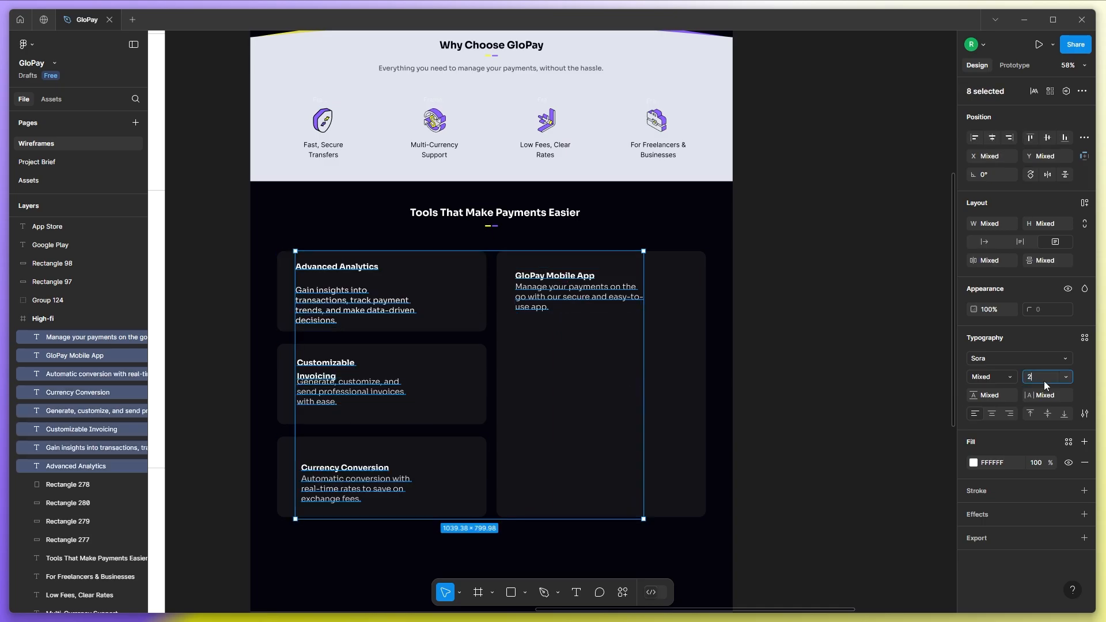
type("0")
key("Return")
Widen the GloPay Mobile App description to fit on two lines and place it close under its heading near the card's upper edge.
left_click(821, 348)
mouse_move(555, 275)
left_mouse_down()
mouse_move(550, 268)
mouse_move(552, 296)
left_mouse_up()
left_click_drag(639, 292, 683, 294)
left_click(716, 302)
left_click(573, 298)
left_click_drag(584, 307, 584, 297)
key("Escape")
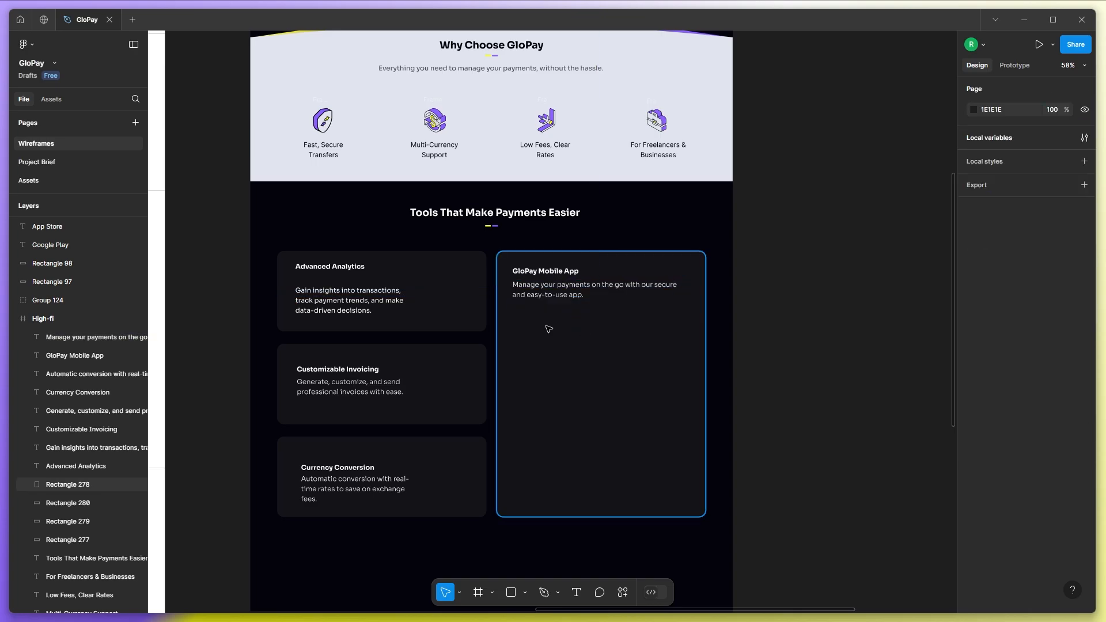
Draw a button rectangle under the mobile app description, with a height of 60 and a width of about 198.
left_click_drag(516, 305, 592, 327)
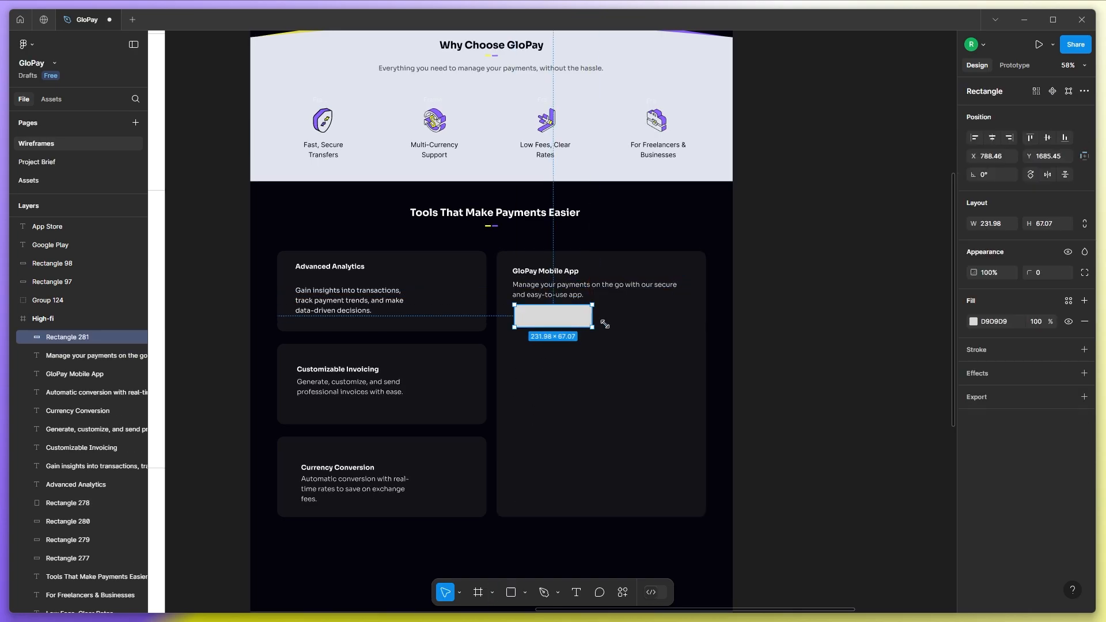
left_click(1053, 223)
type("60")
left_click(998, 225)
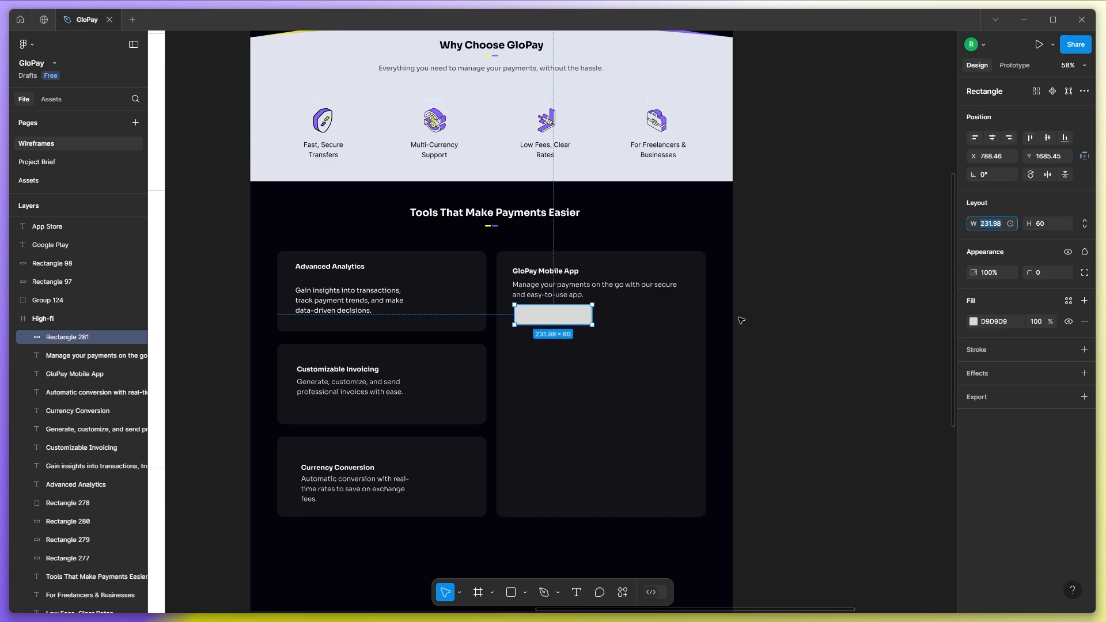
key("shift+Down")
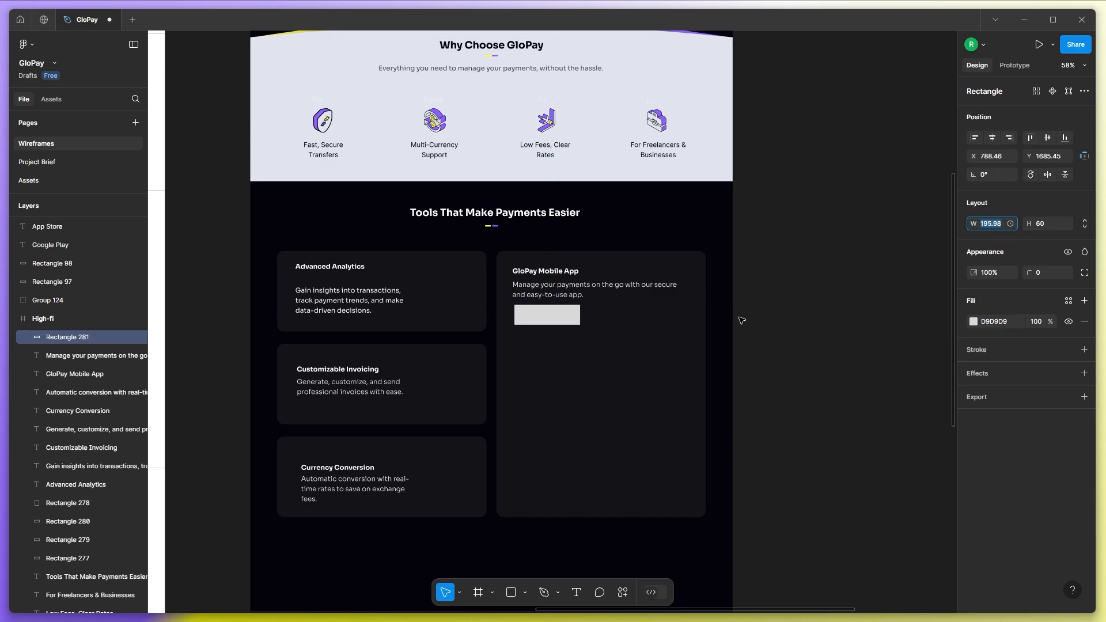
Fill the button rectangle with 04030D and add an inside stroke in E0E4EF with a weight of 2.
left_click(971, 323)
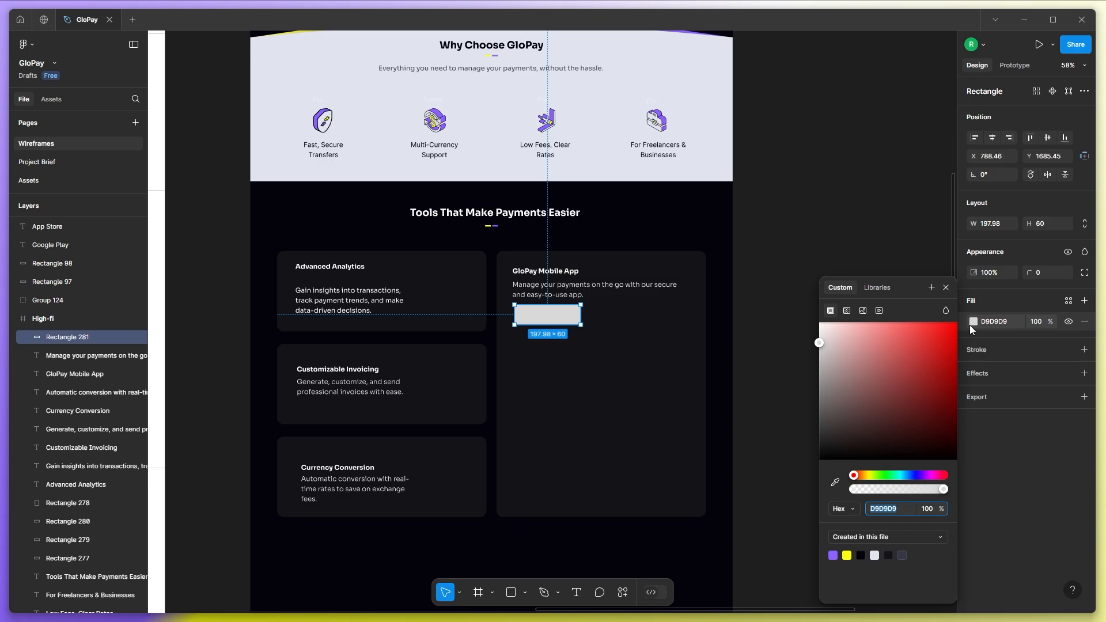
left_click(861, 554)
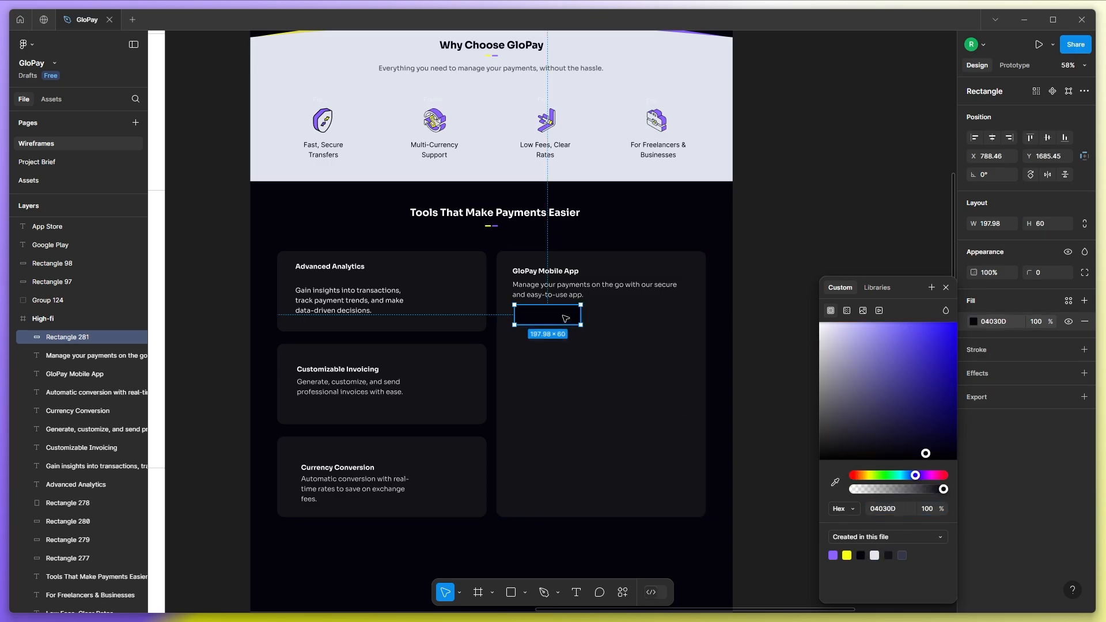
left_click(1084, 349)
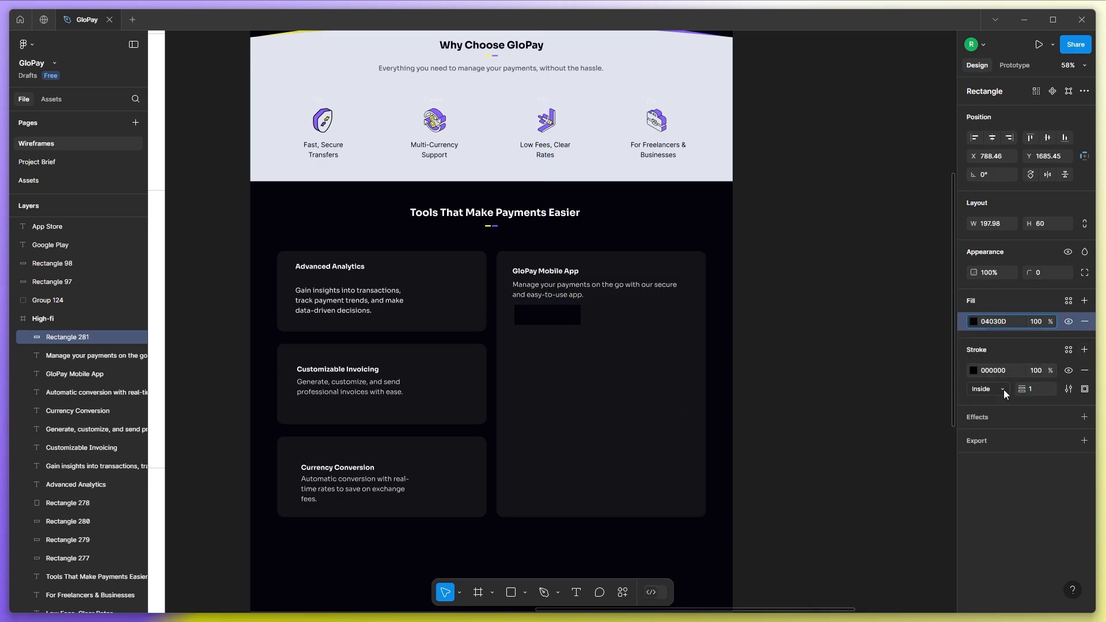
left_click(973, 370)
left_click(874, 556)
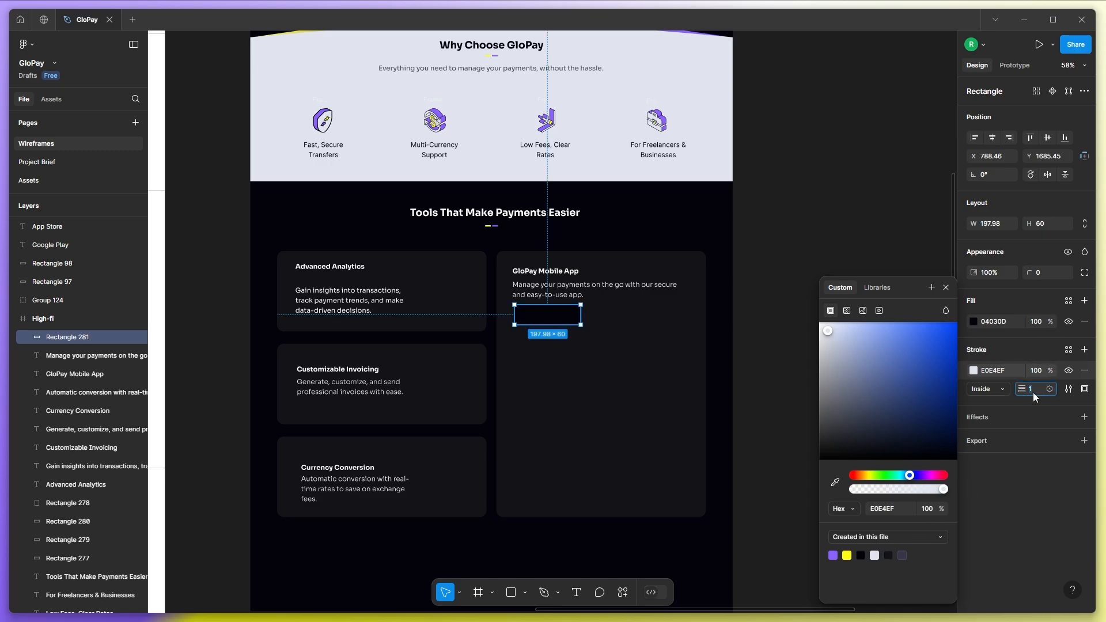
type("2")
Round the button rectangle's corners with a radius of 20.
left_click(1040, 274)
type("20")
key("Return")
scroll(649, 310, "up", 3)
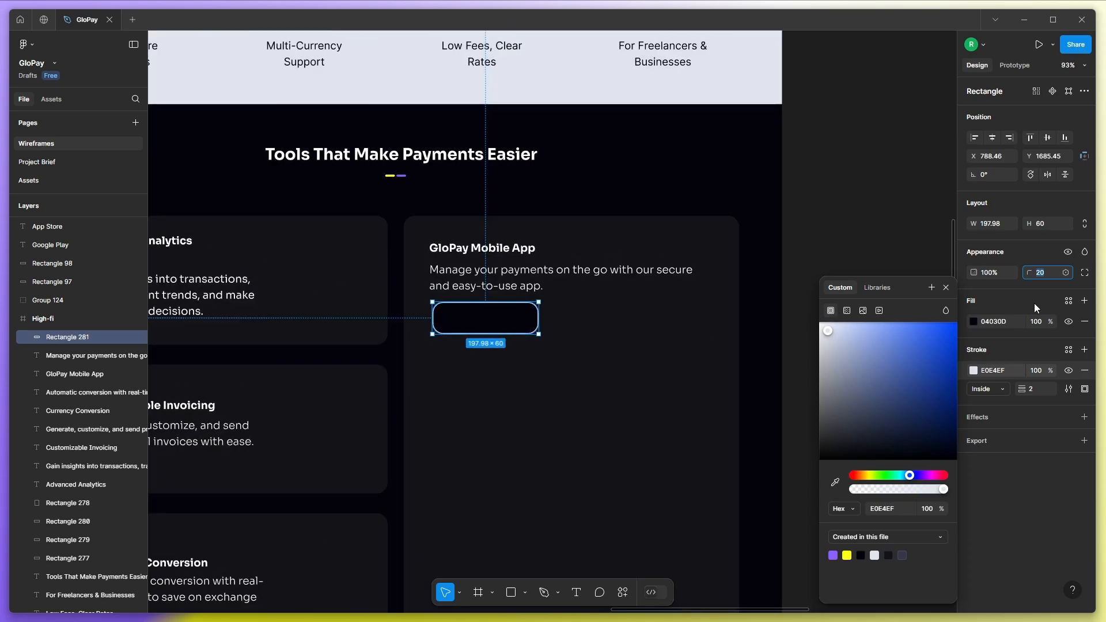
Set the button rectangle's corner radius to 10 and place it slightly below the description, aligned with the text's left edge.
type("10")
key("Return")
left_click_drag(501, 316, 503, 329)
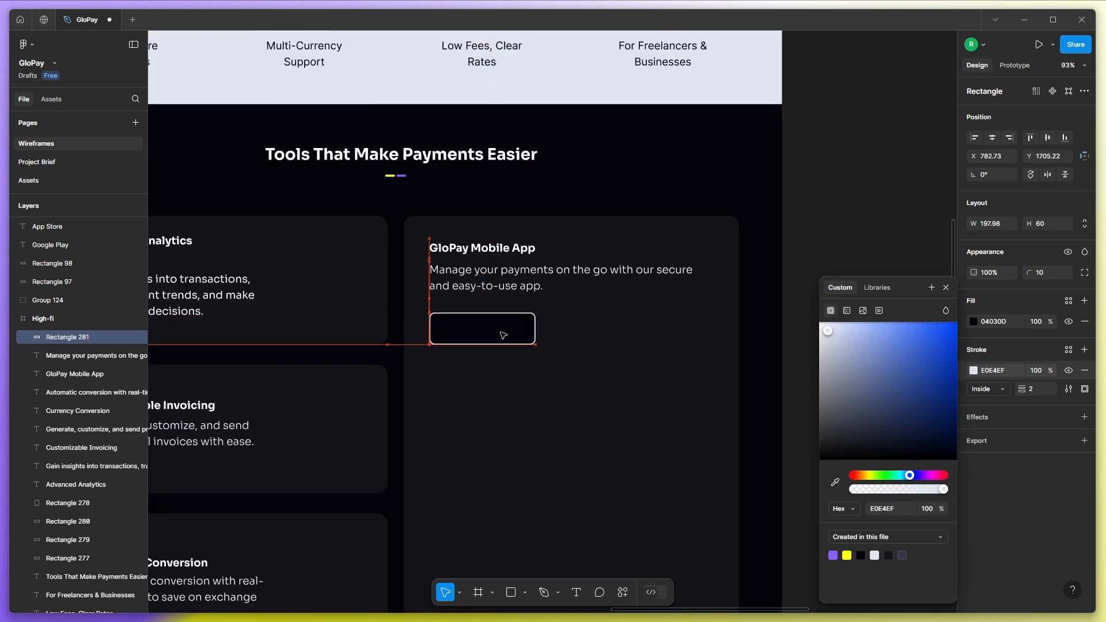
scroll(551, 317, "down", 4)
left_click(941, 286)
Move the loose "Google Play" label onto the button rectangle and set its font size to 16.
scroll(757, 340, "down", 4)
left_click_drag(769, 363, 706, 344)
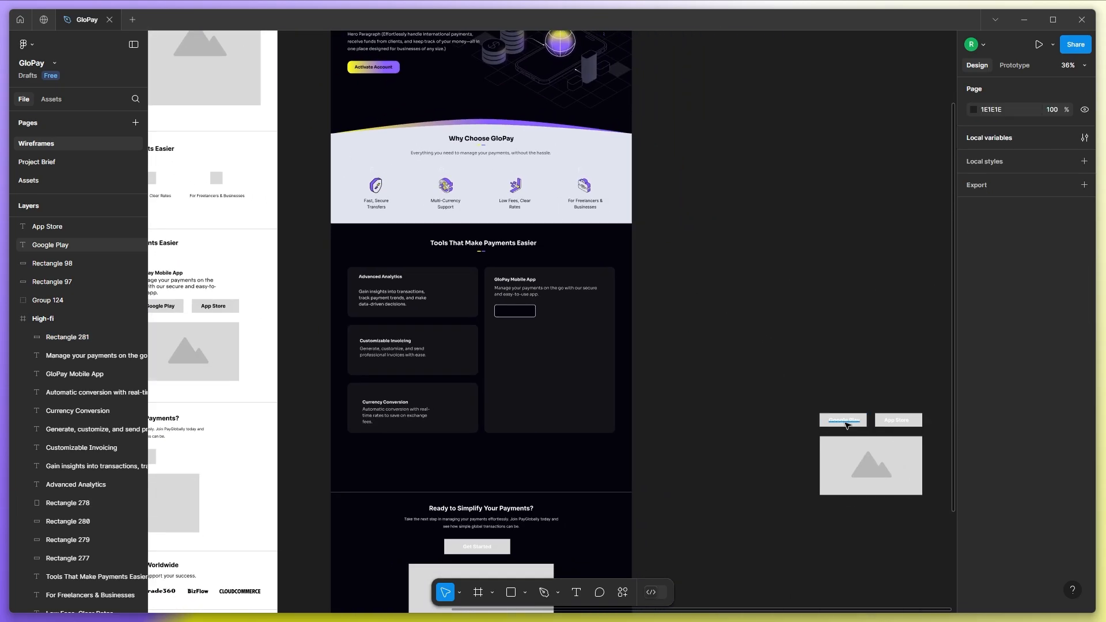
left_click_drag(844, 422, 512, 312)
scroll(512, 311, "up", 10)
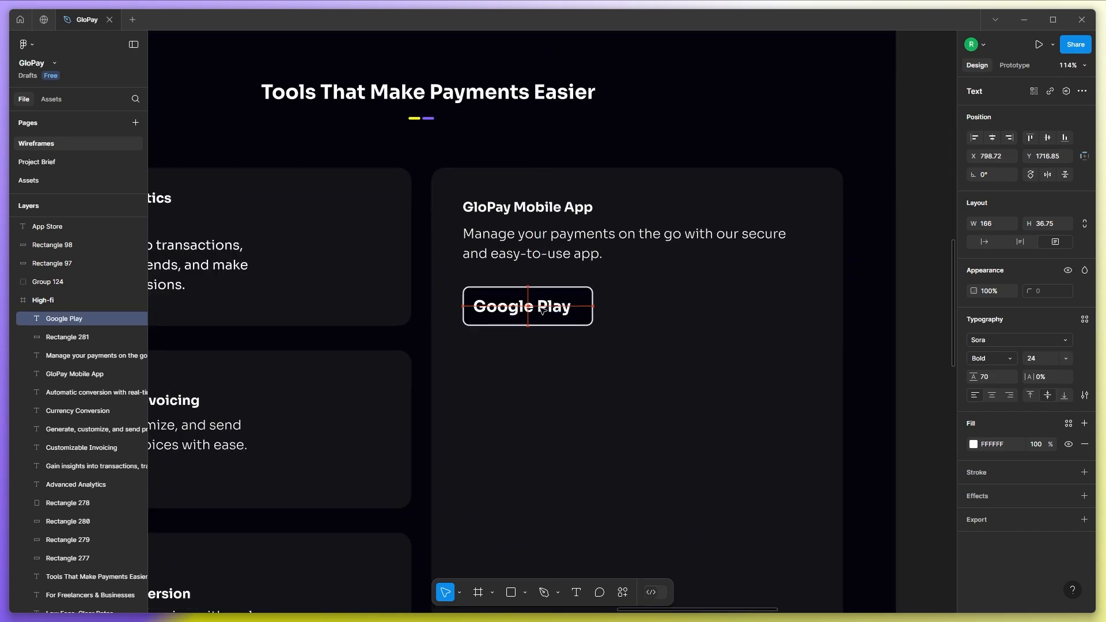
type("16")
key("Return")
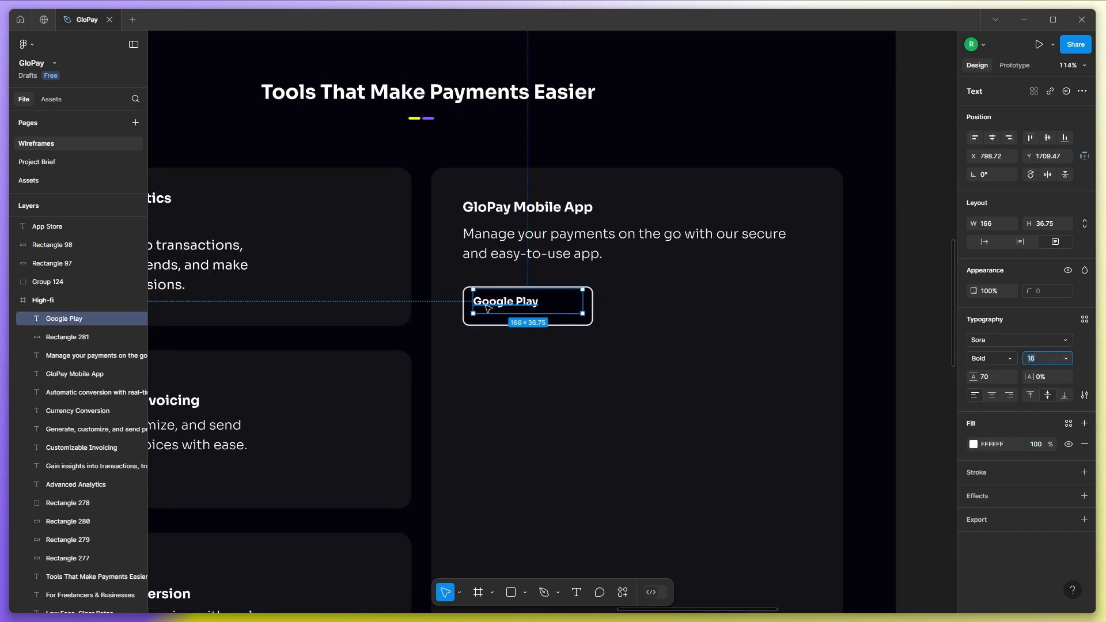
left_click_drag(497, 303, 515, 304)
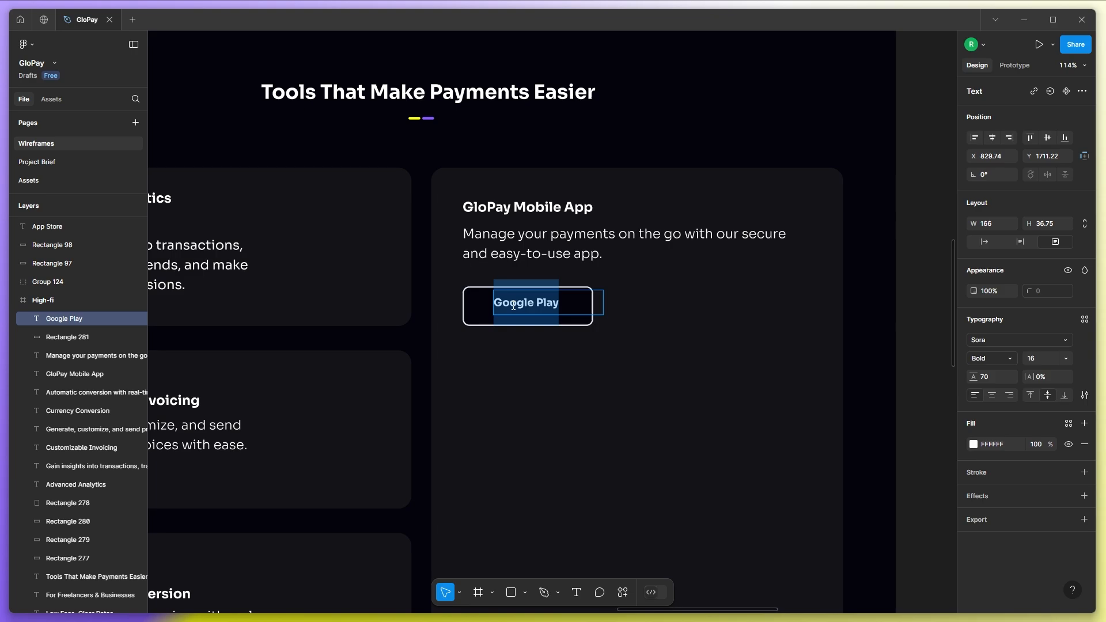
Change the label to "Available on" above "Google Play" on two lines and extend its text box to about 102 high.
type("Available on")
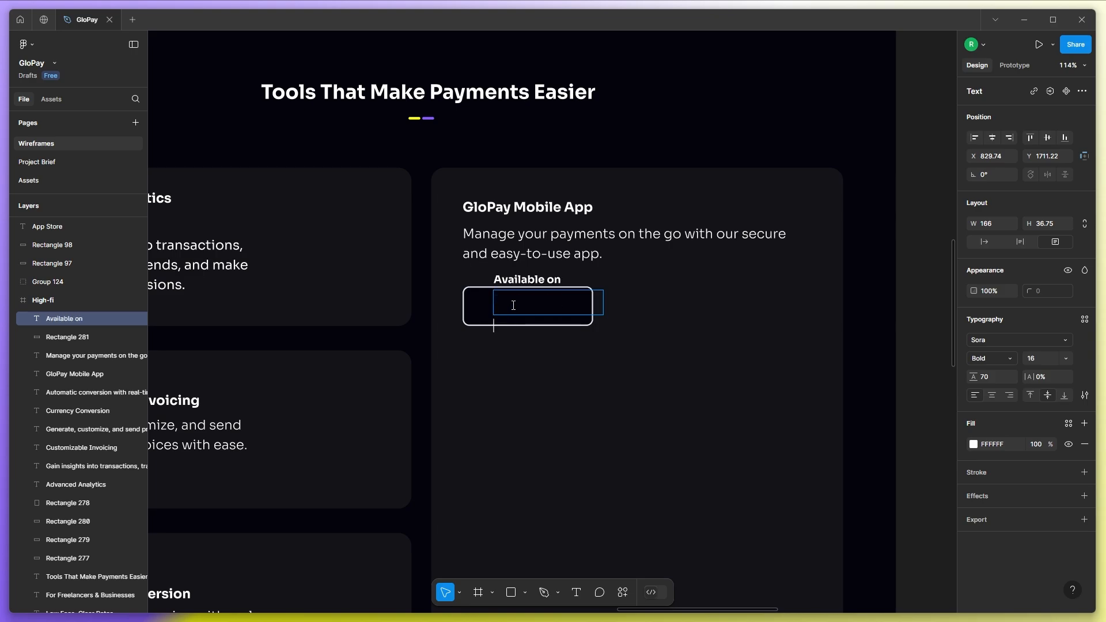
key("Escape")
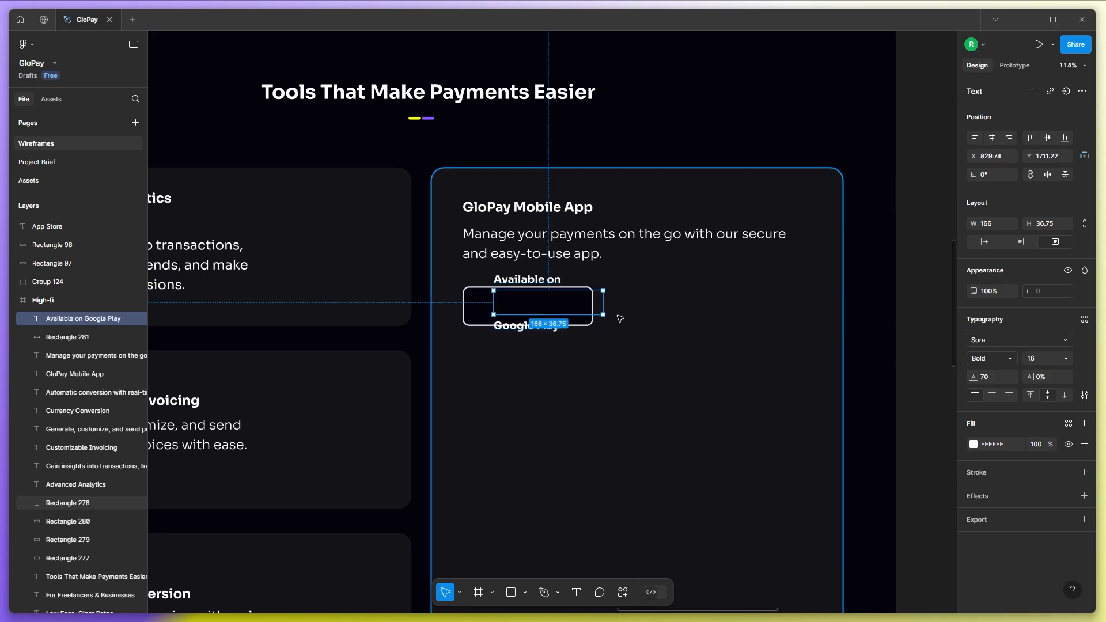
left_click_drag(577, 315, 578, 358)
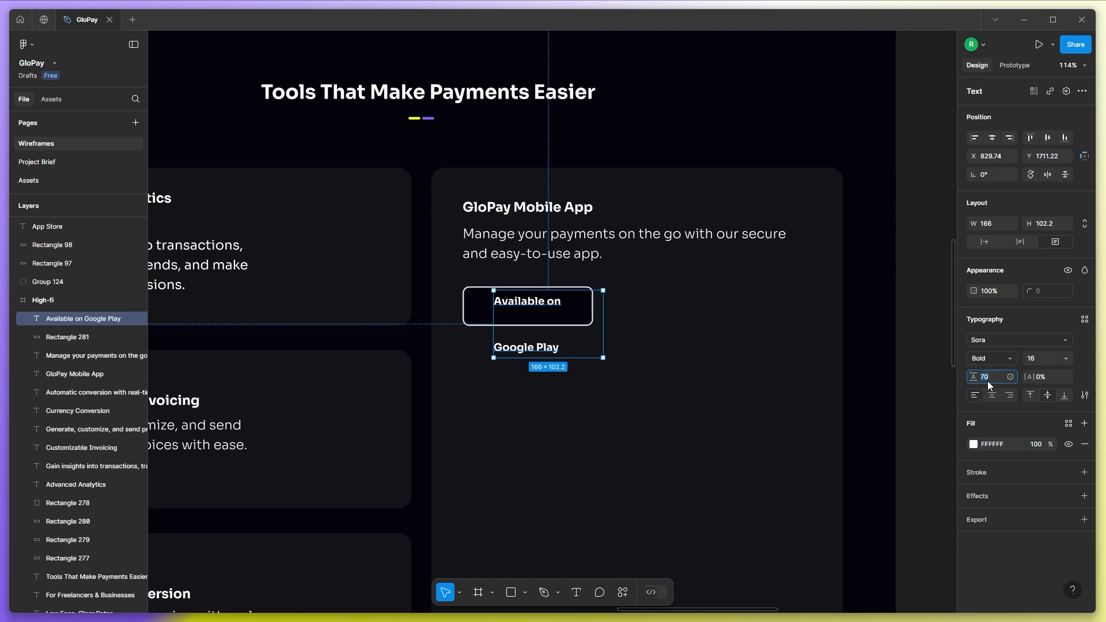
Tighten the label's line height to 20, fit both lines inside the button, and set "Google Play" to size 14.
type("30")
key("Return")
left_click_drag(537, 325, 534, 308)
double_click(562, 320)
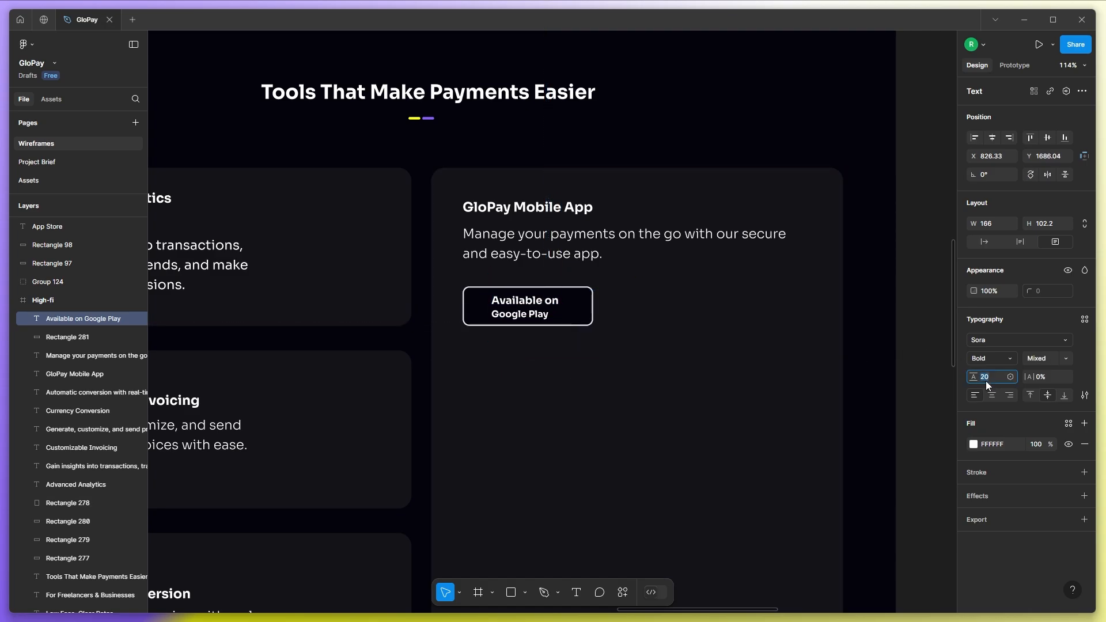
Set "Available on" to Regular at size 14 and "Google Play" to size 16 in the button label.
double_click(521, 323)
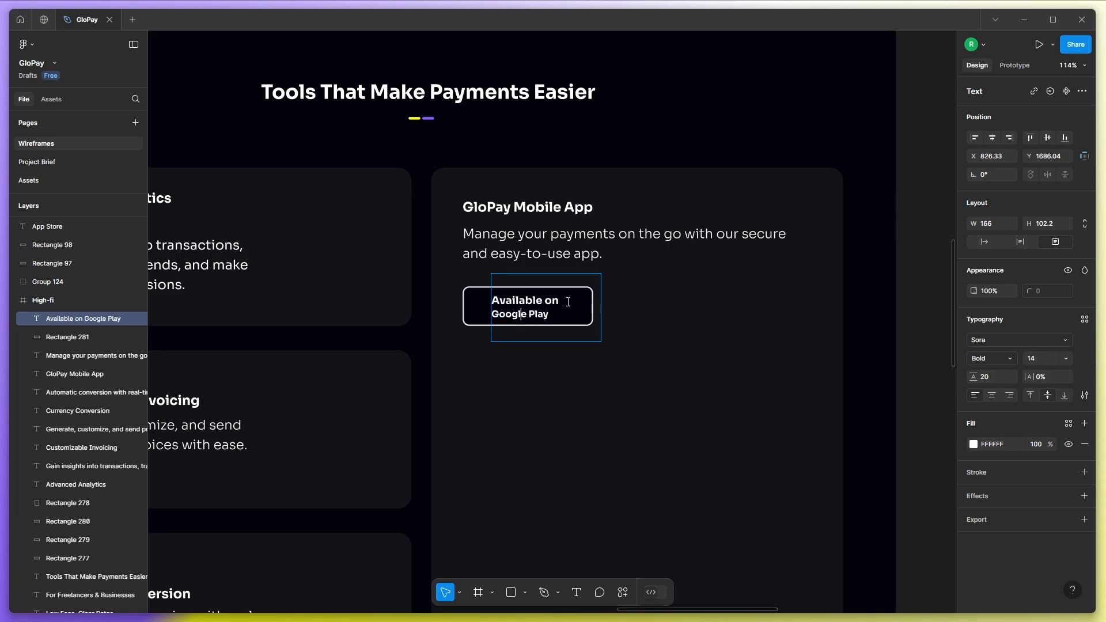
left_click(1002, 358)
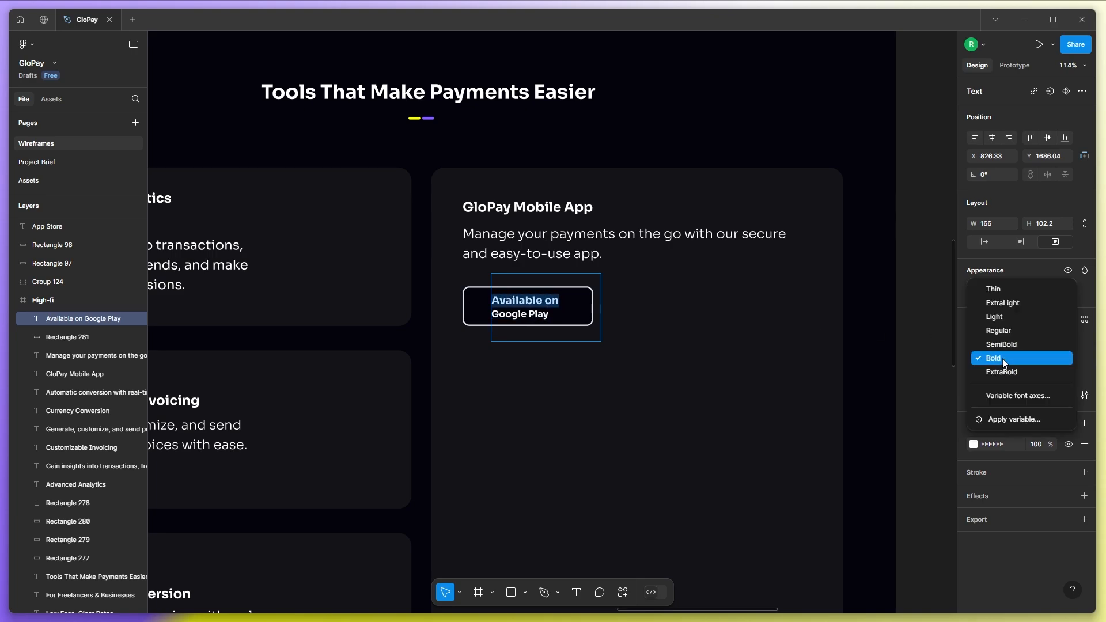
key("Escape")
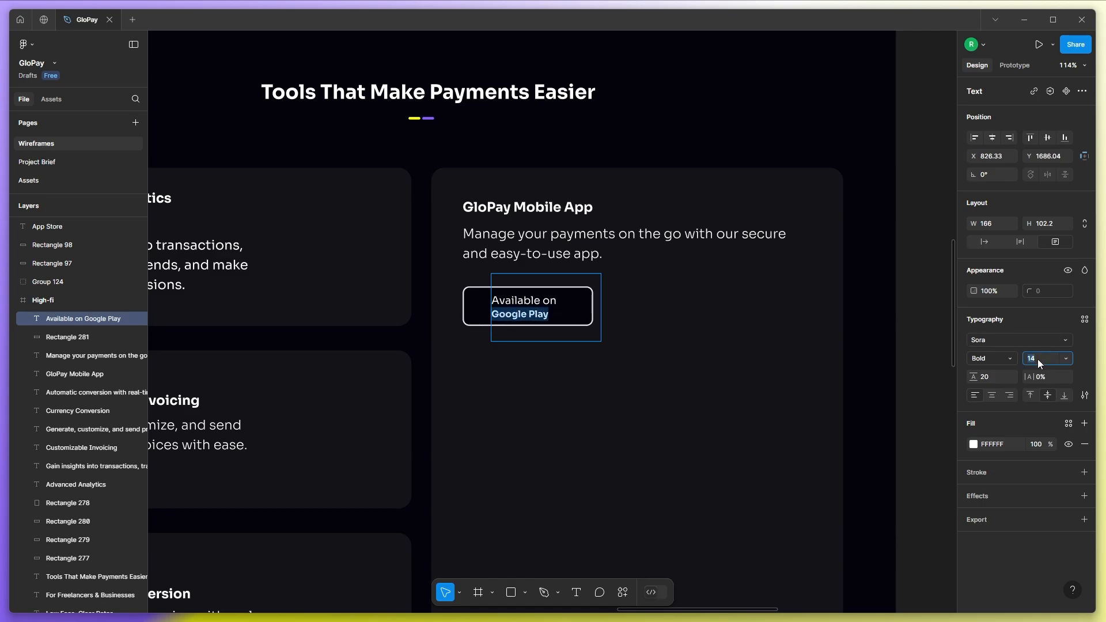
left_click_drag(491, 301, 539, 301)
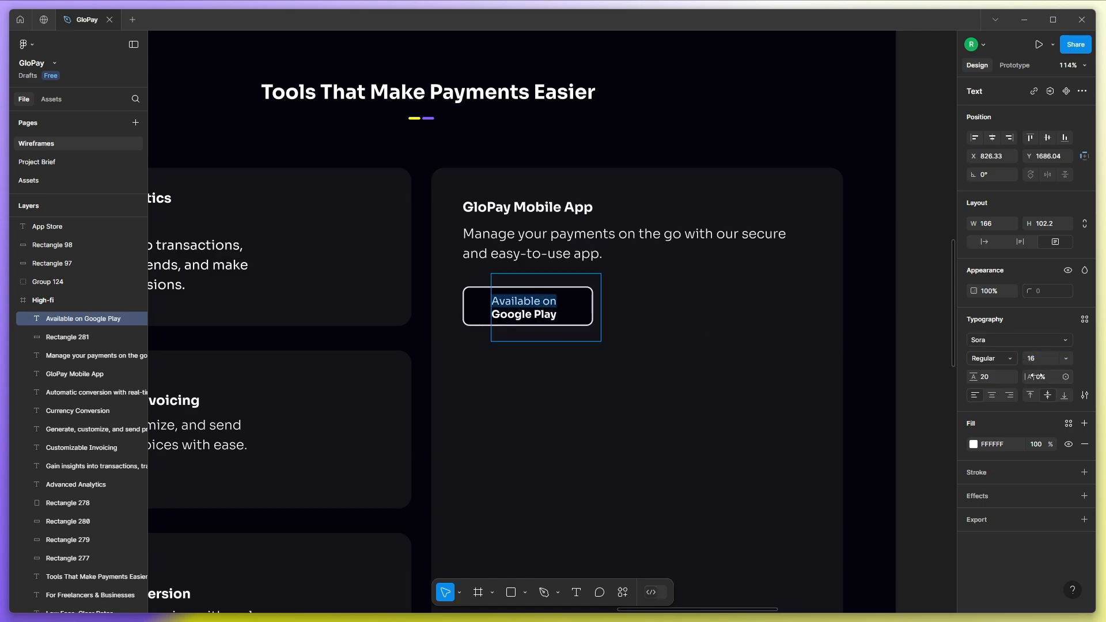
key("Down")
key("Down")
left_click(703, 351)
Shift the label slightly right inside the button and shrink its text box height to about 51.
scroll(538, 305, "up", 4)
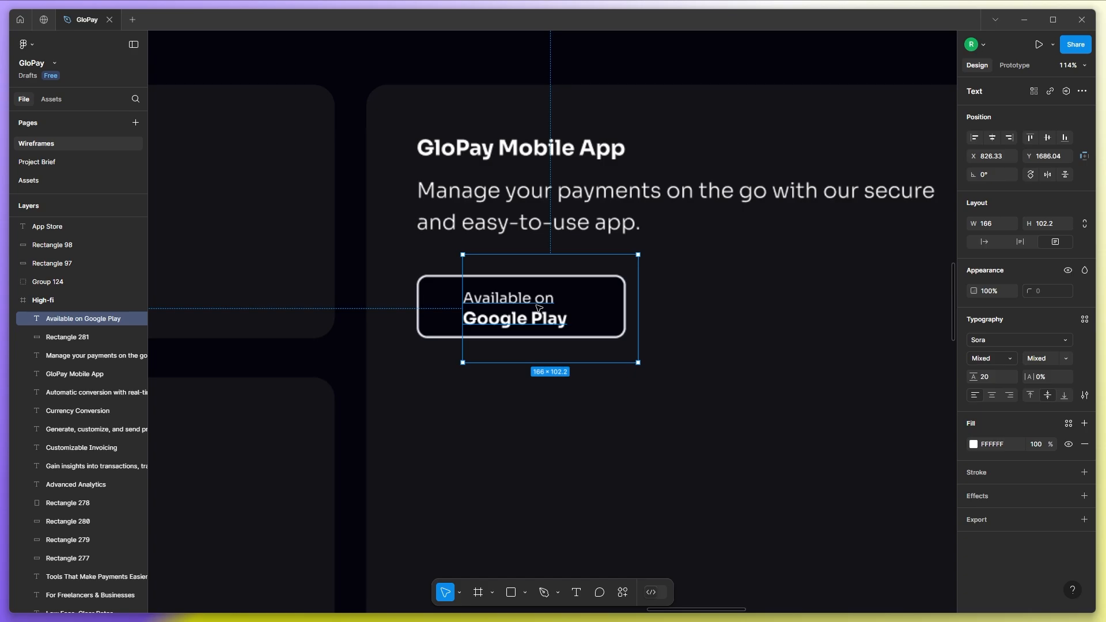
left_click_drag(510, 325, 540, 321)
left_click_drag(632, 370, 579, 322)
Search the Iconify plugin for "playstore" and place the first solid icon below the Google Play button.
scroll(454, 309, "down", 5)
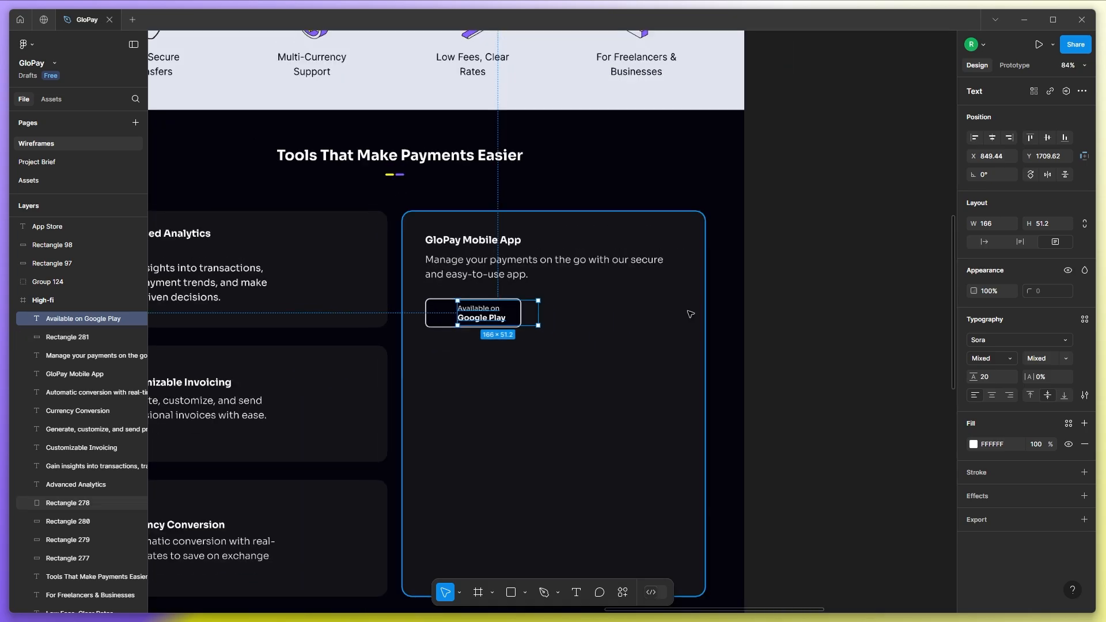
right_click(763, 237)
mouse_move(796, 332)
mouse_move(921, 462)
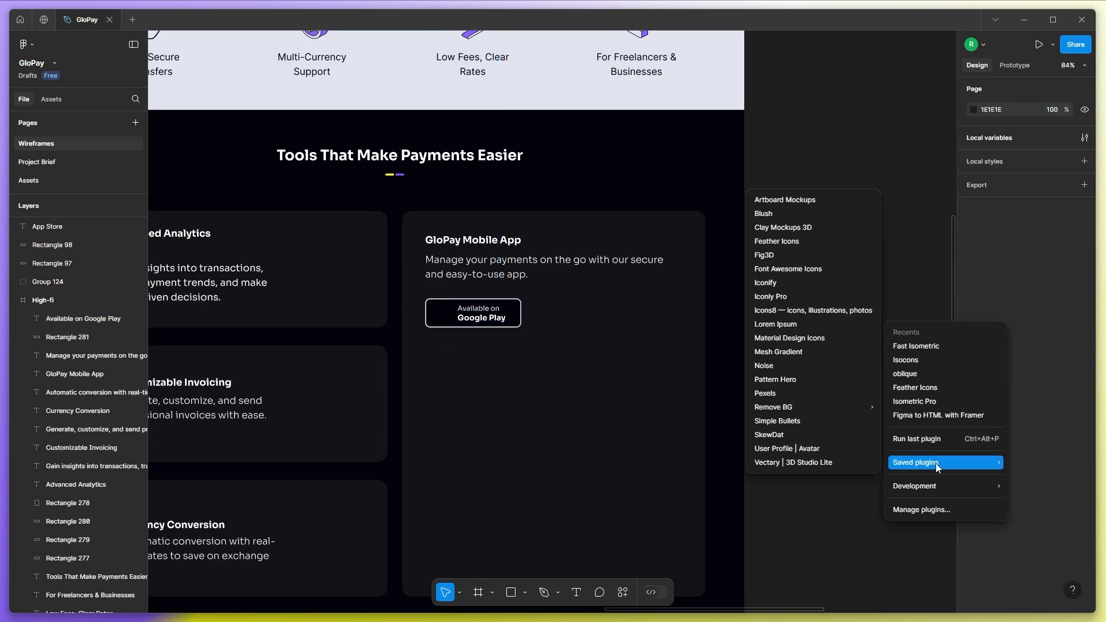
left_click(774, 285)
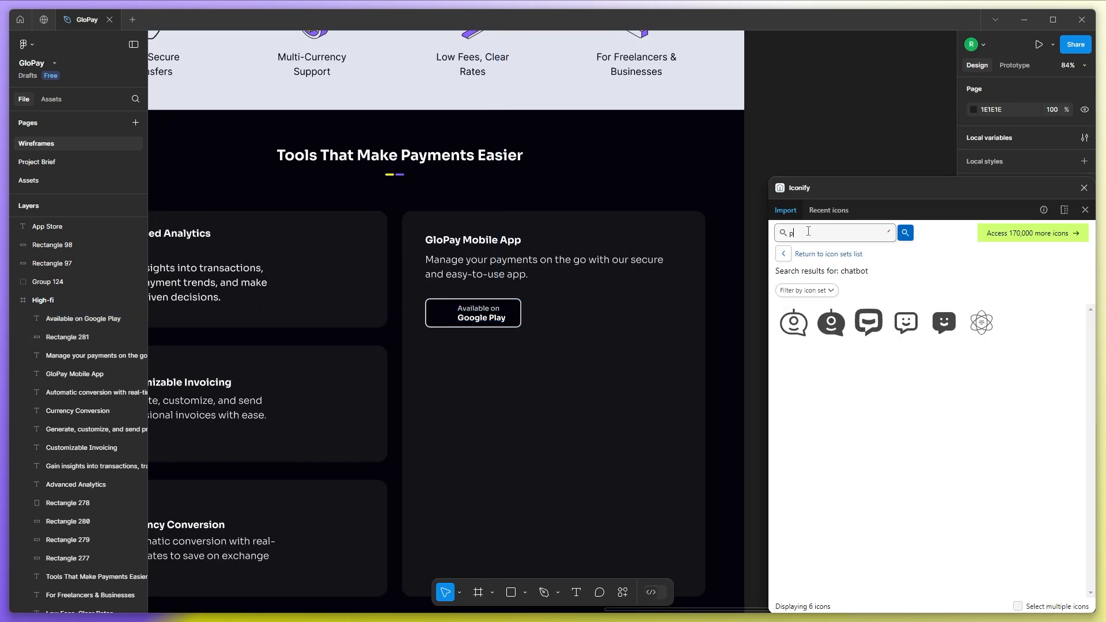
type("playstore")
key("Return")
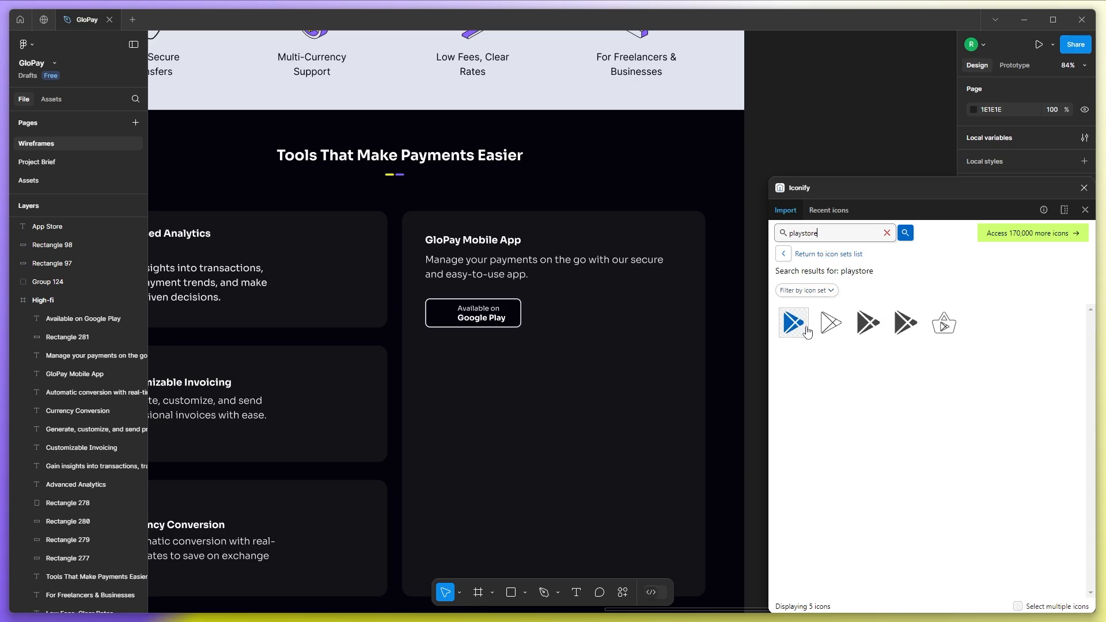
left_click_drag(797, 332, 505, 358)
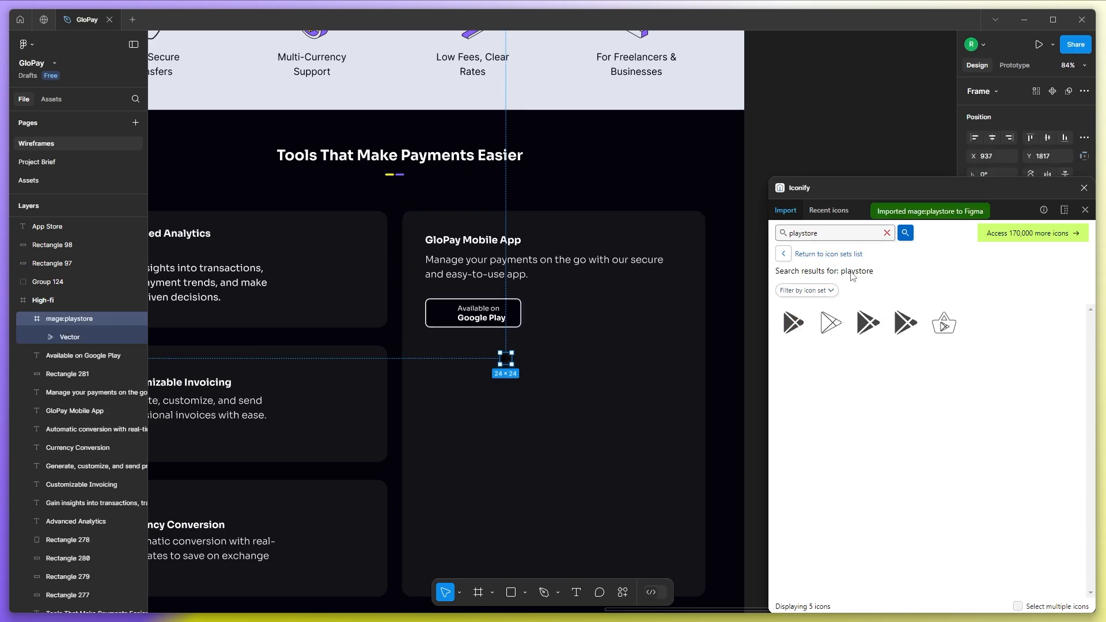
Search Iconify for "apple", place a solid Apple icon beside the Play Store icon, and close the plugin.
type("apple")
key("Return")
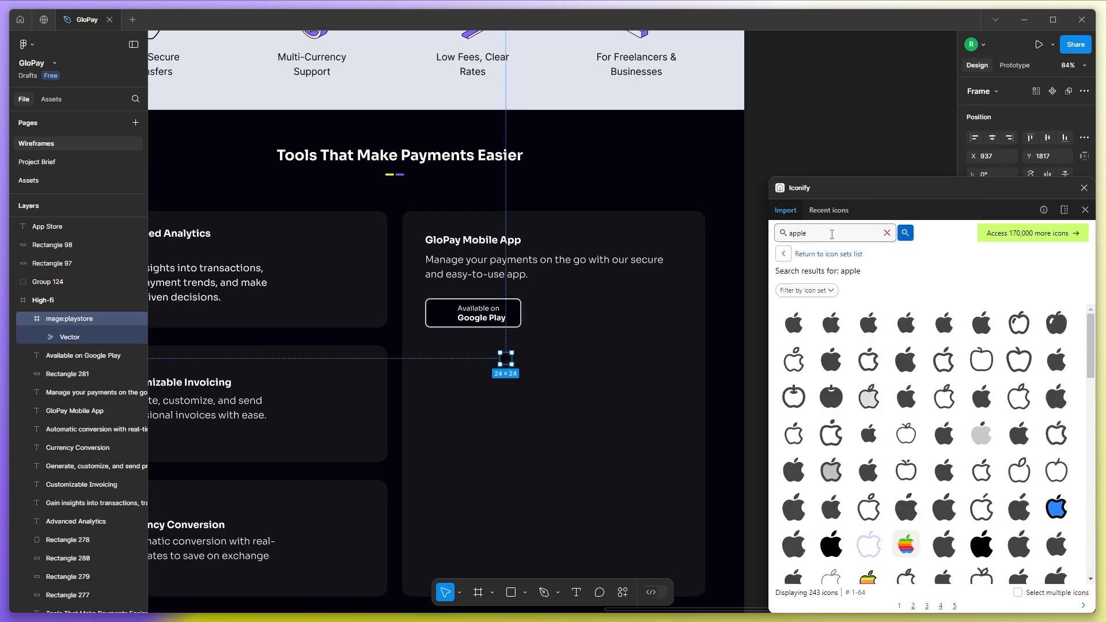
left_click_drag(827, 329, 563, 349)
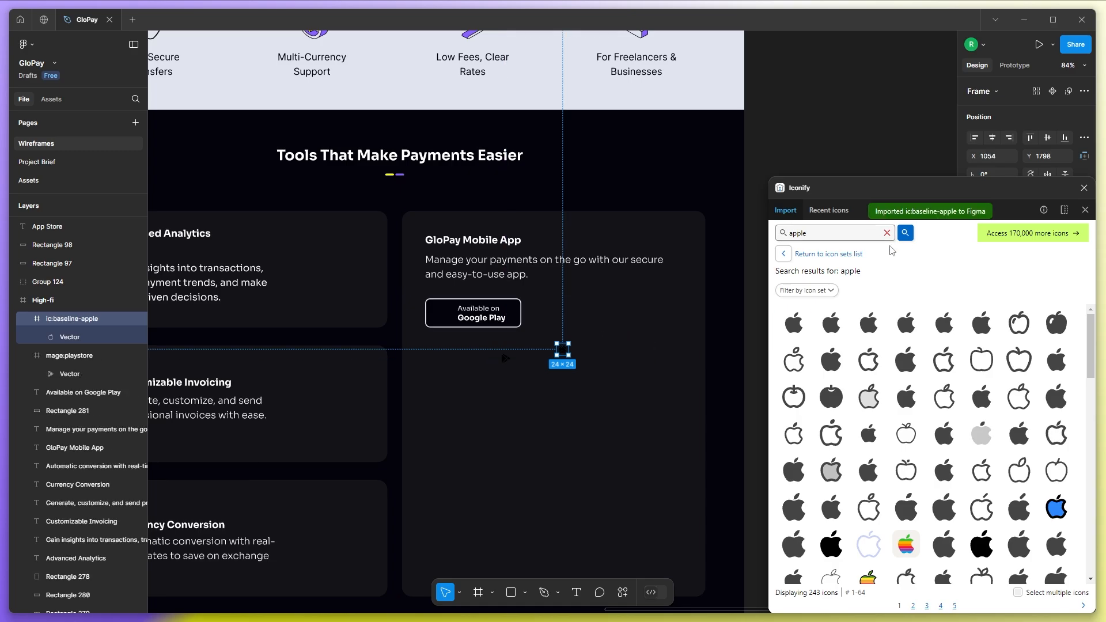
left_click(1083, 187)
Recolor the "Available on Google Play" text to E0E4EF.
scroll(550, 320, "up", 4)
left_click(412, 305)
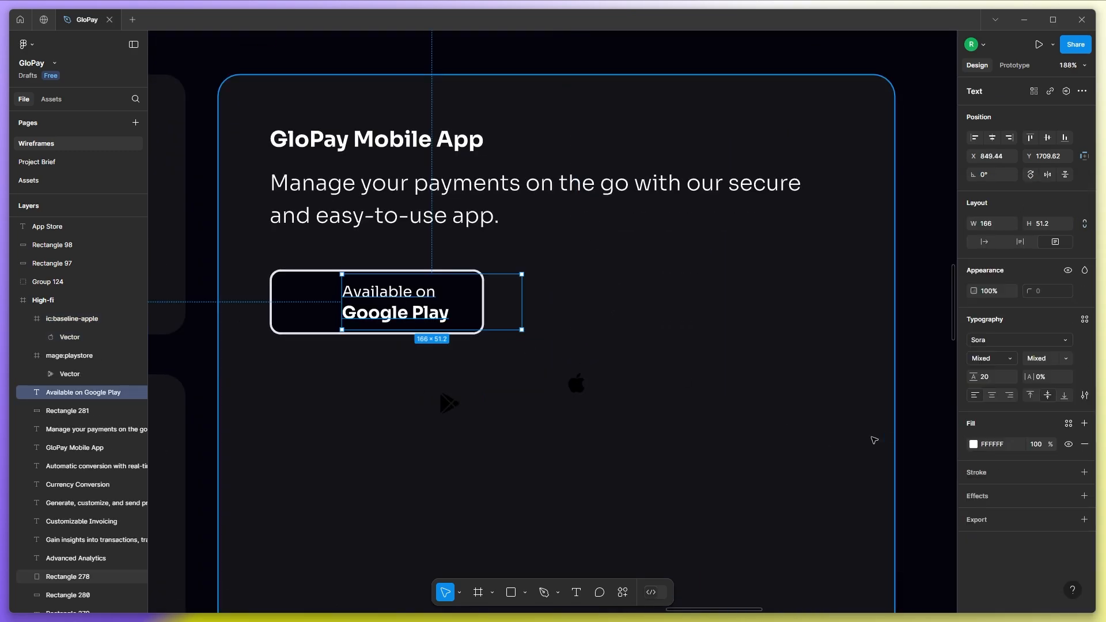
left_click(973, 444)
left_click(874, 555)
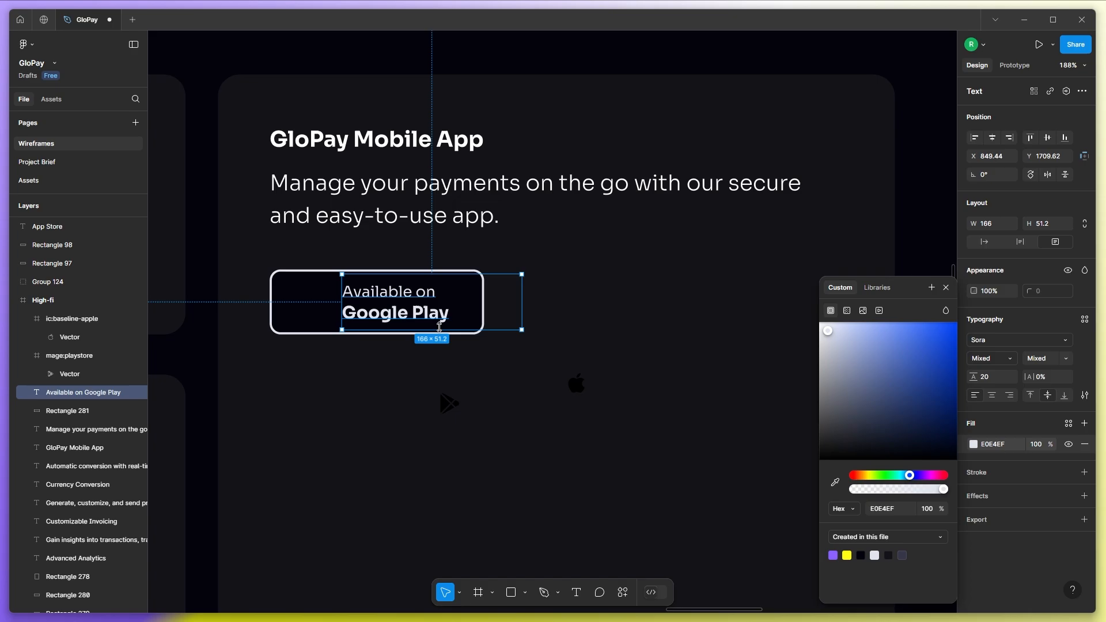
Place the Play Store icon beside the button's label, color it E0E4EF, and enlarge it to about 42 × 43.
left_click_drag(449, 403, 336, 301)
left_click(973, 436)
left_click(874, 555)
scroll(270, 303, "up", 5)
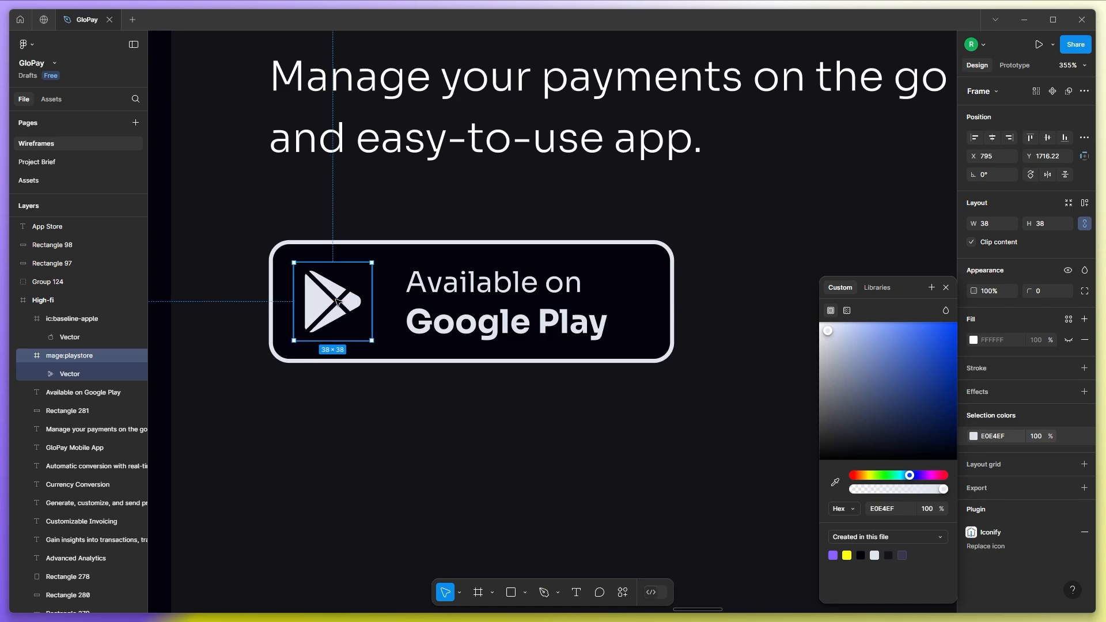
left_click_drag(373, 341, 380, 348)
left_click(230, 418)
scroll(230, 418, "down", 3)
Duplicate the Google Play button's icon, label and rectangle to the right of the original.
left_click(321, 359)
key("alt")
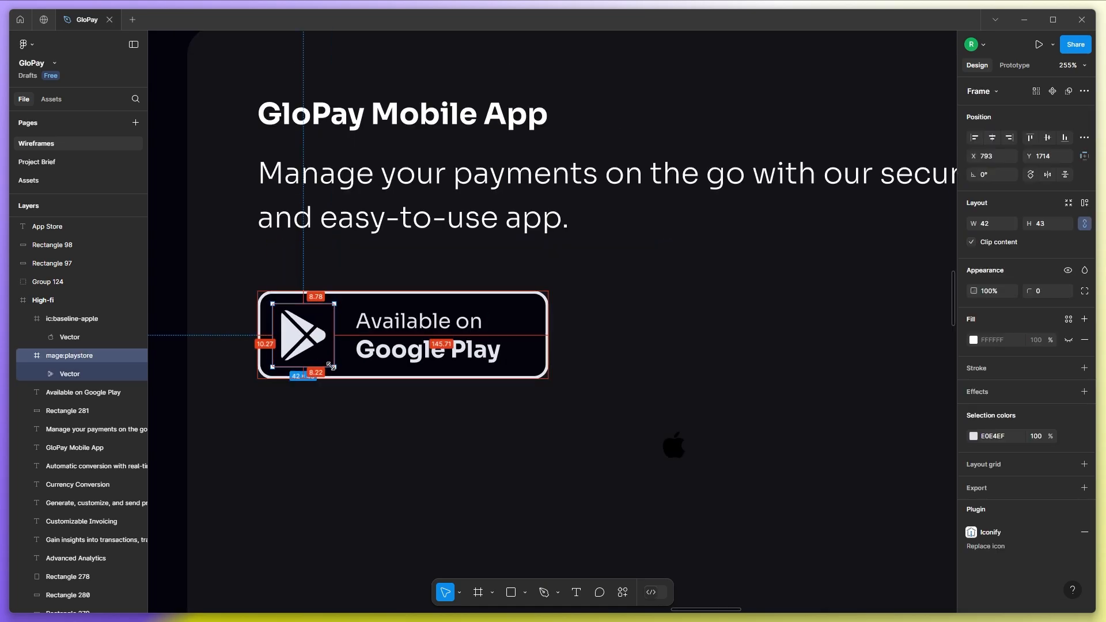
left_click(403, 322, "shift")
left_click(517, 294, "shift")
left_click_drag(436, 350, 748, 350)
scroll(538, 339, "down", 5)
key("Escape")
Change the second line of the duplicated button's label to "App Store".
scroll(565, 340, "up", 4)
triple_click(628, 335)
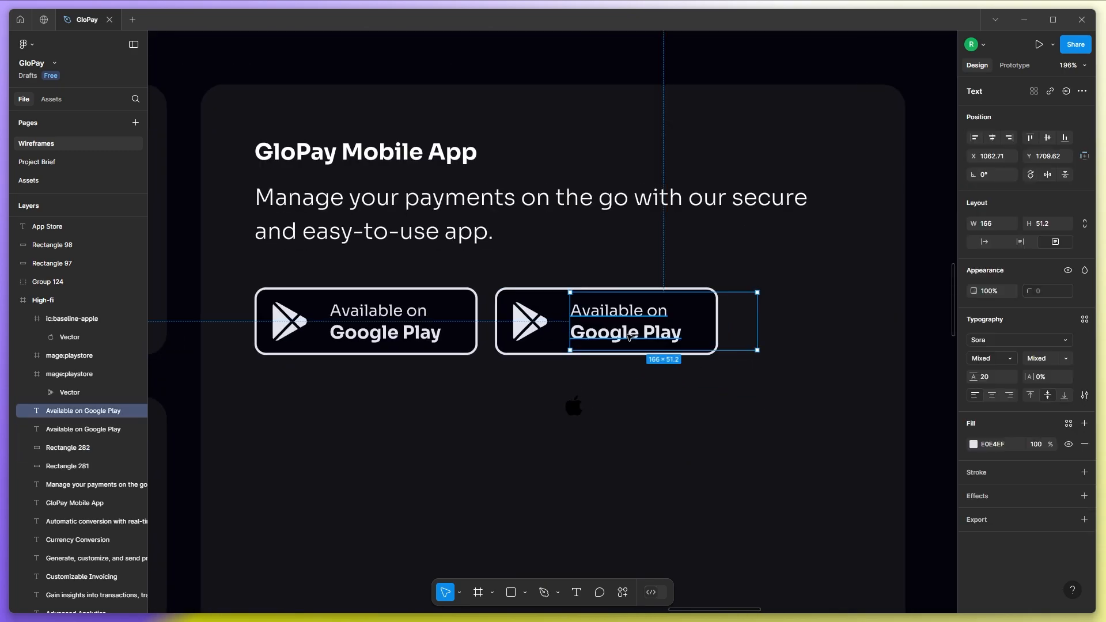
type("App Store")
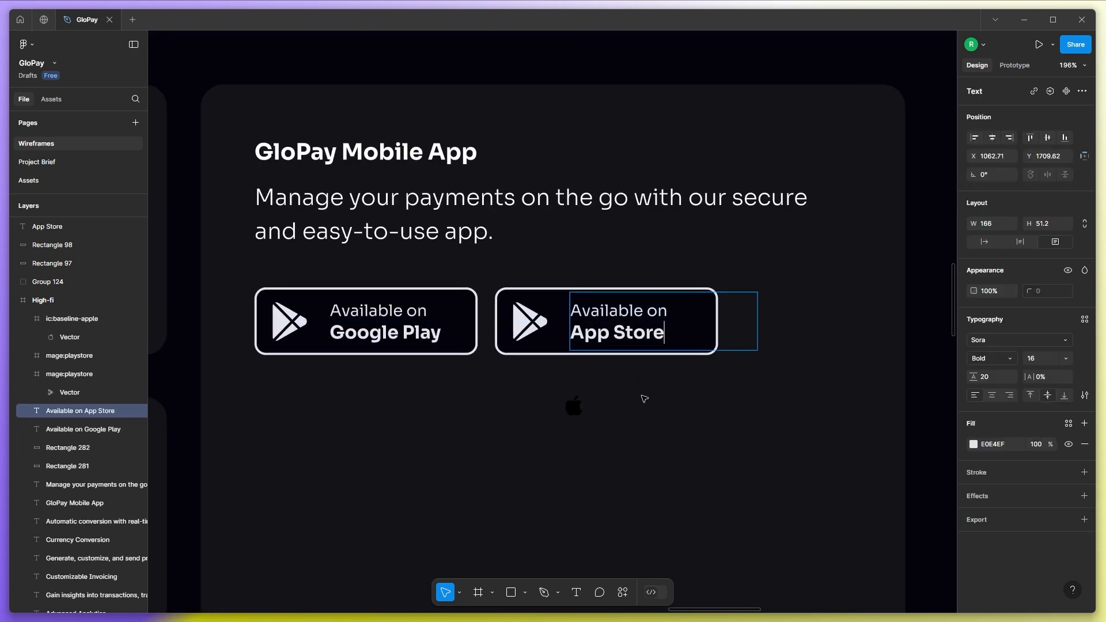
key("Escape")
Delete the Play Store icon from the App Store button.
left_click(630, 402)
left_click(575, 404)
left_click(544, 315)
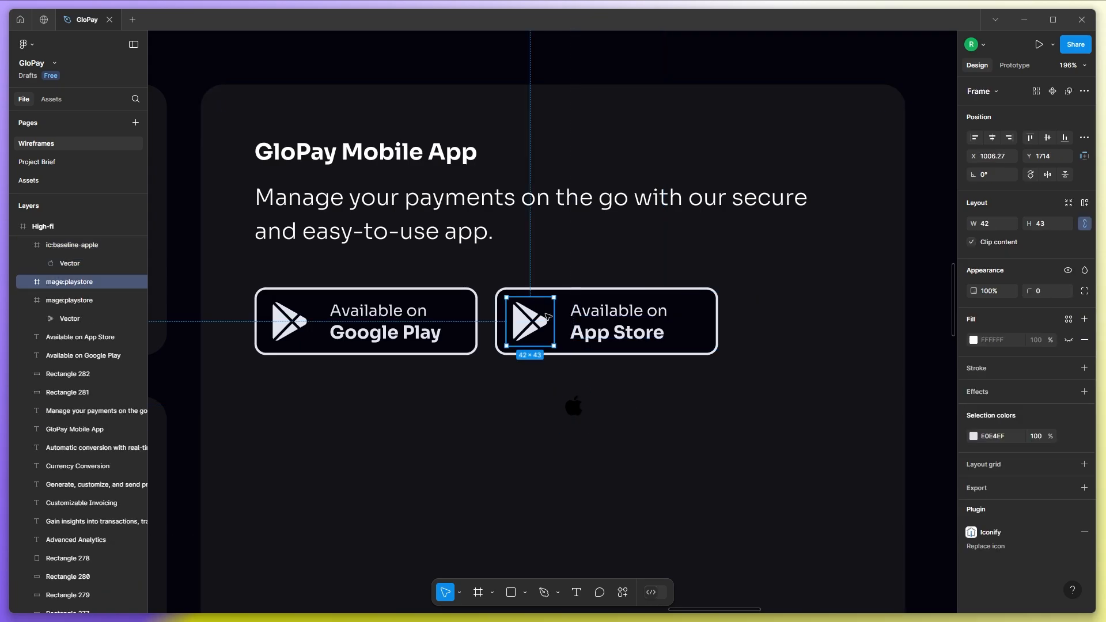
key("Delete")
Enlarge the Apple icon to 45 × 45, color it E0E4EF, and place it beside the App Store label.
left_click_drag(573, 406, 330, 318)
left_click(973, 436)
left_click(874, 555)
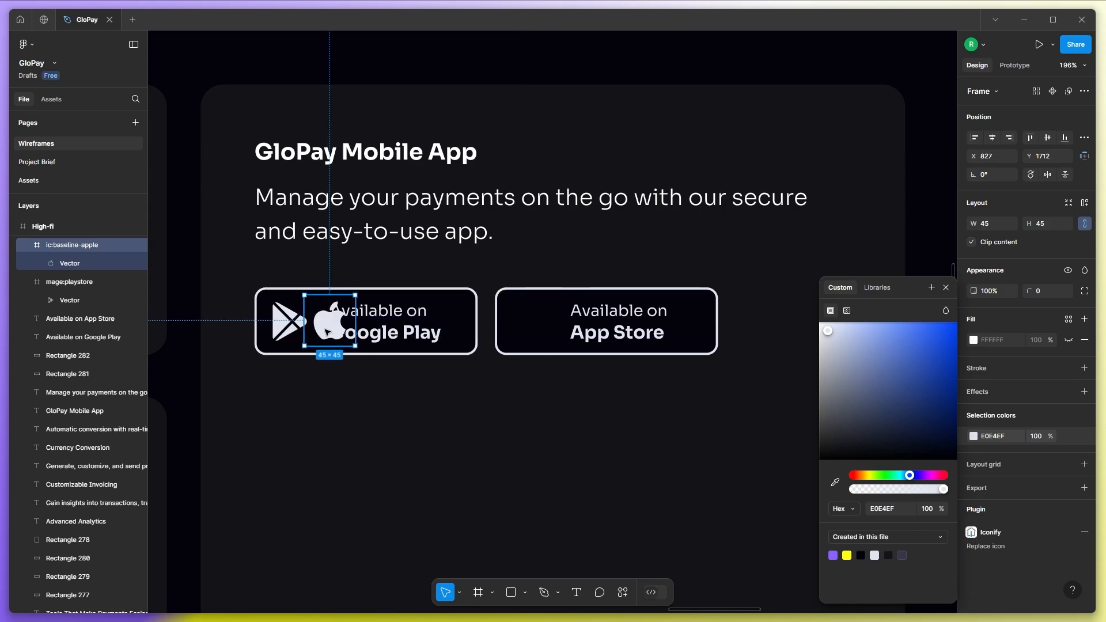
left_click_drag(327, 333, 569, 329)
scroll(471, 332, "down", 3)
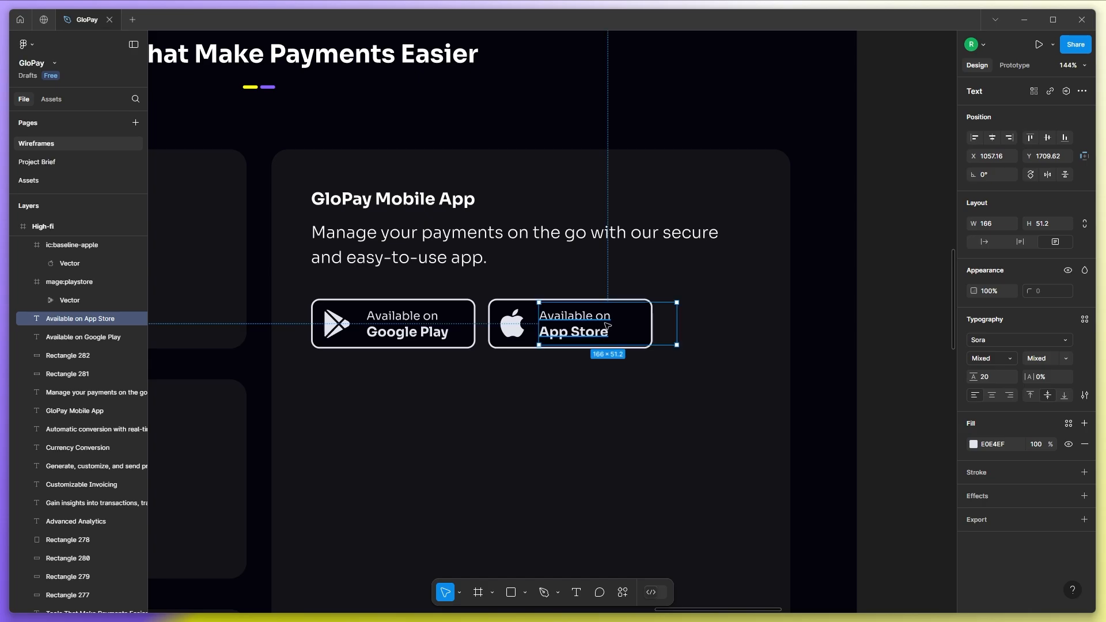
Group the Google Play button's label, icon and rectangle.
left_click(443, 324)
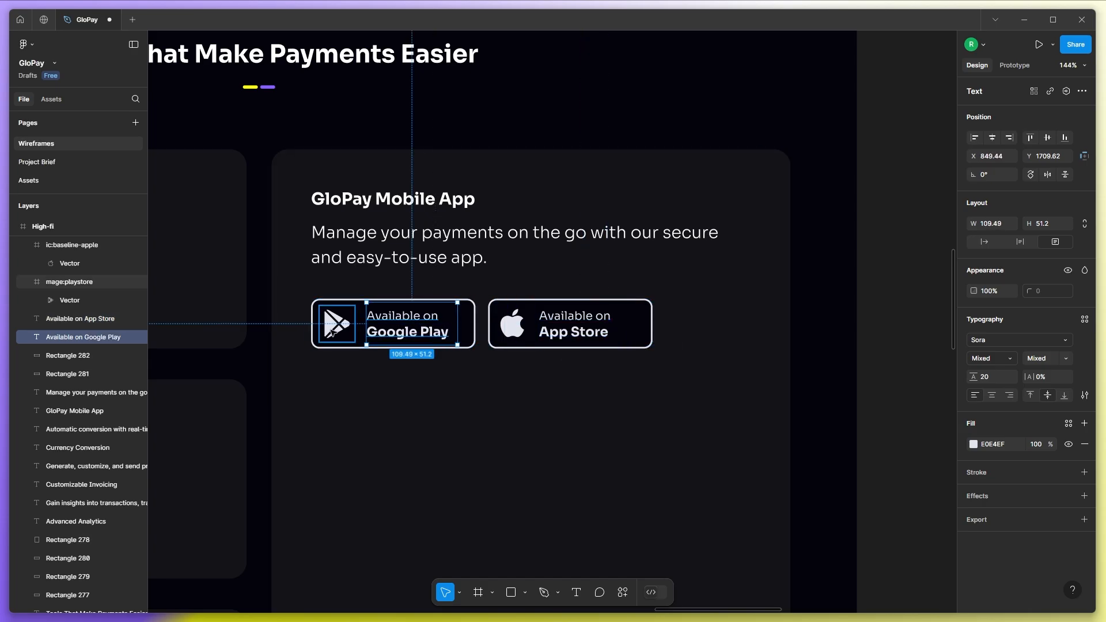
left_click(332, 333, "shift")
left_click(474, 326, "shift")
key("ctrl+g")
Group the App Store button's label, Apple icon and rectangle.
left_click(547, 330)
left_click(515, 330, "shift")
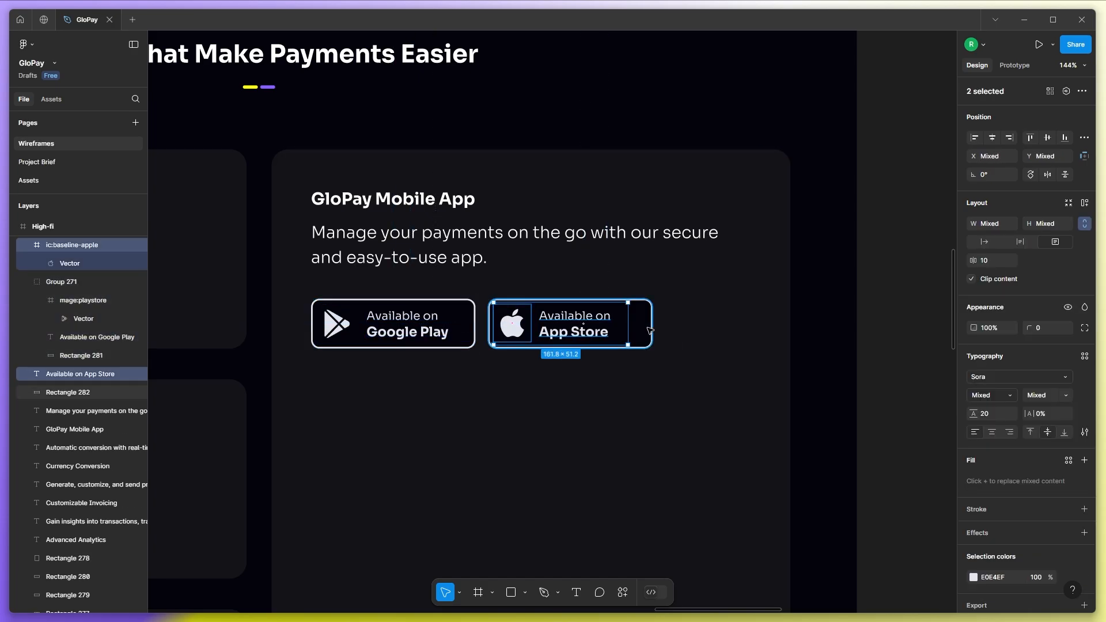
left_click(649, 330, "shift")
key("ctrl+g")
Select the grid pattern group on the Assets page and copy it.
scroll(538, 324, "down", 5)
left_click_drag(787, 347, 874, 290)
left_click(830, 307)
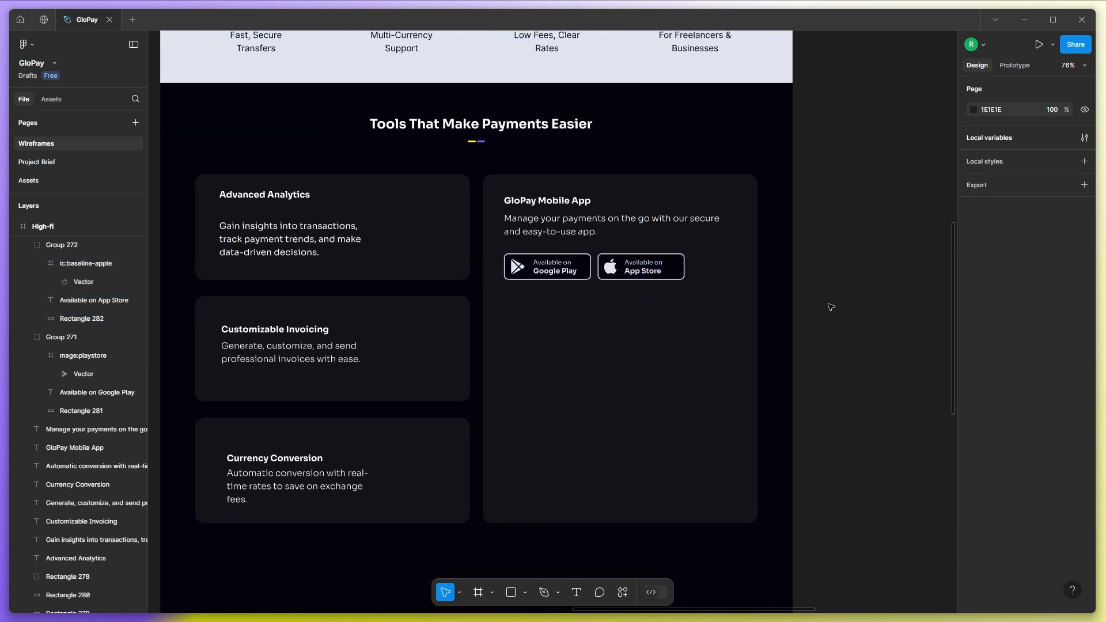
scroll(647, 316, "down", 3)
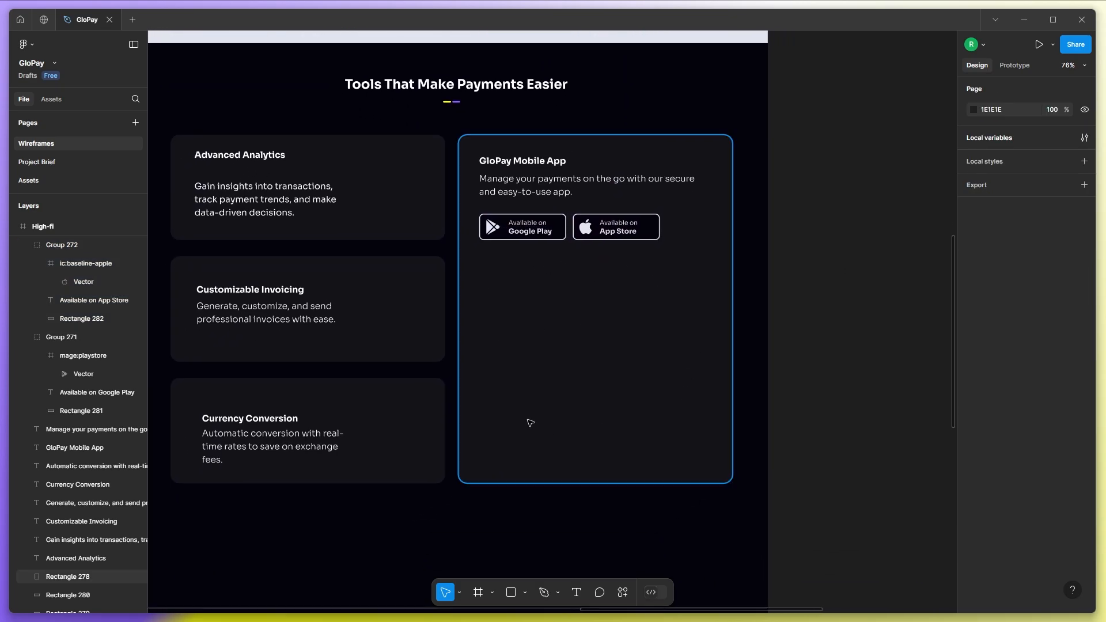
left_click(120, 181)
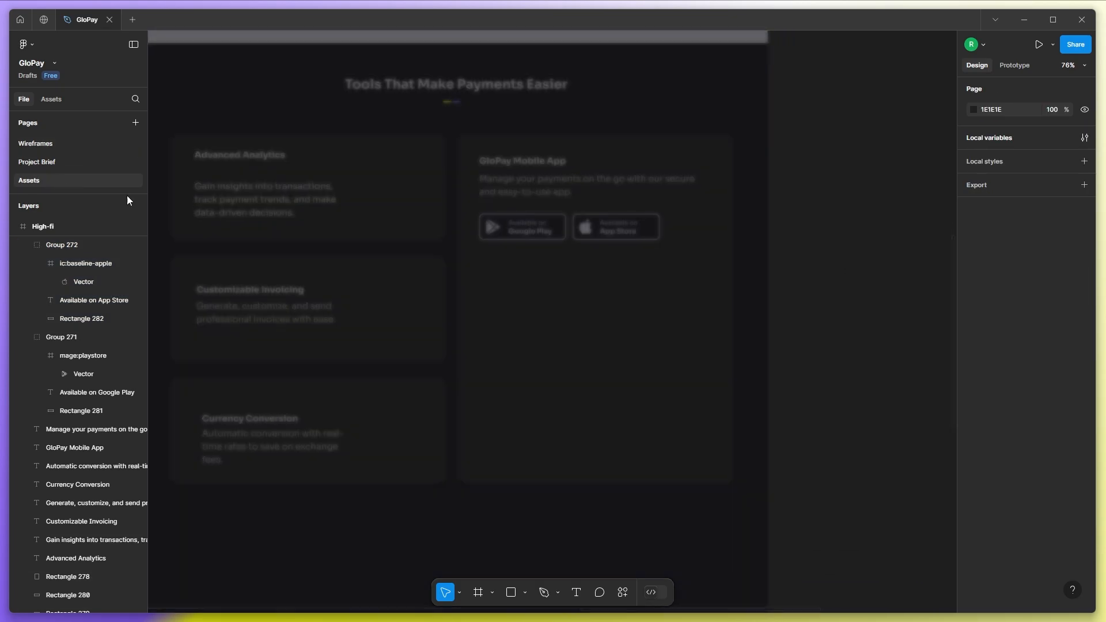
scroll(426, 288, "down", 5)
left_click(514, 377)
scroll(486, 300, "up", 5)
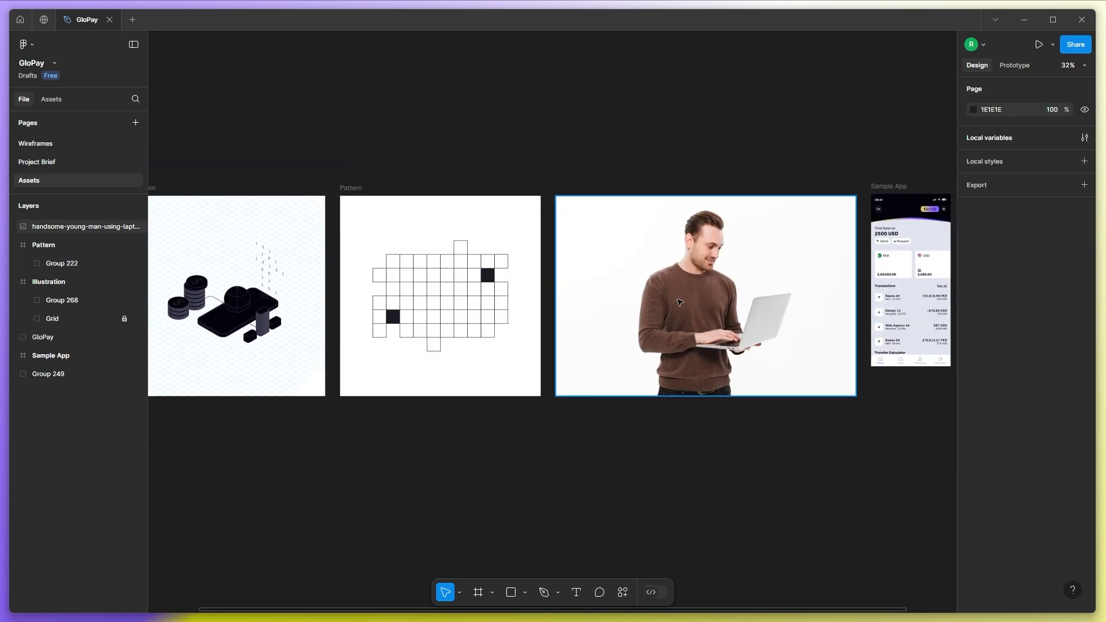
left_click(449, 299)
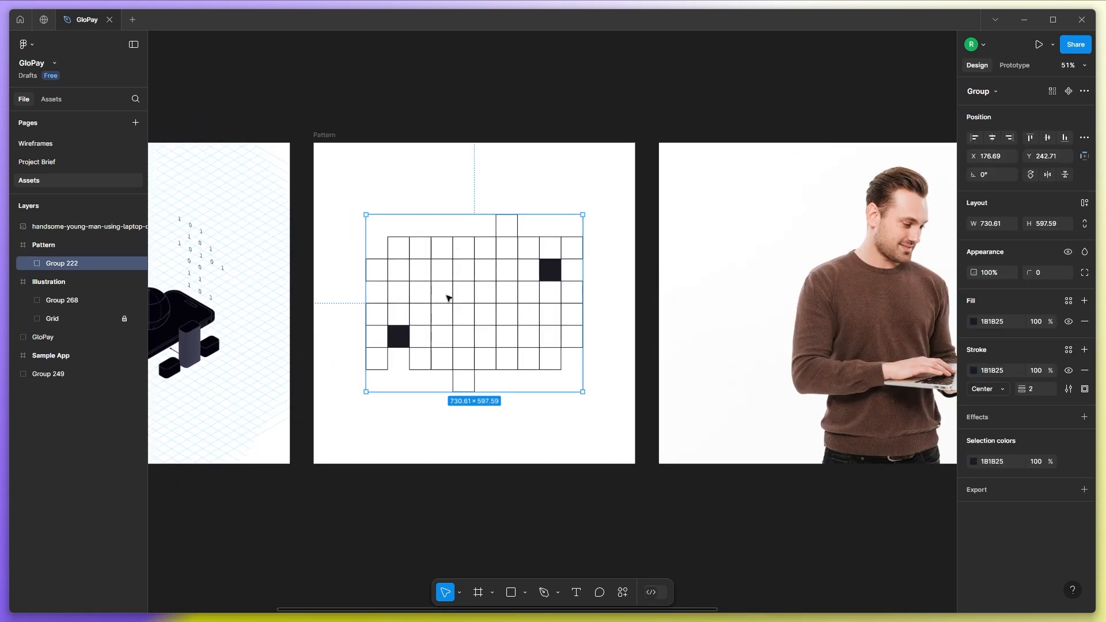
Paste the grid pattern onto the Wireframes page, scaled to about 506 × 414, below the store buttons in the GloPay Mobile App card.
left_click(44, 147)
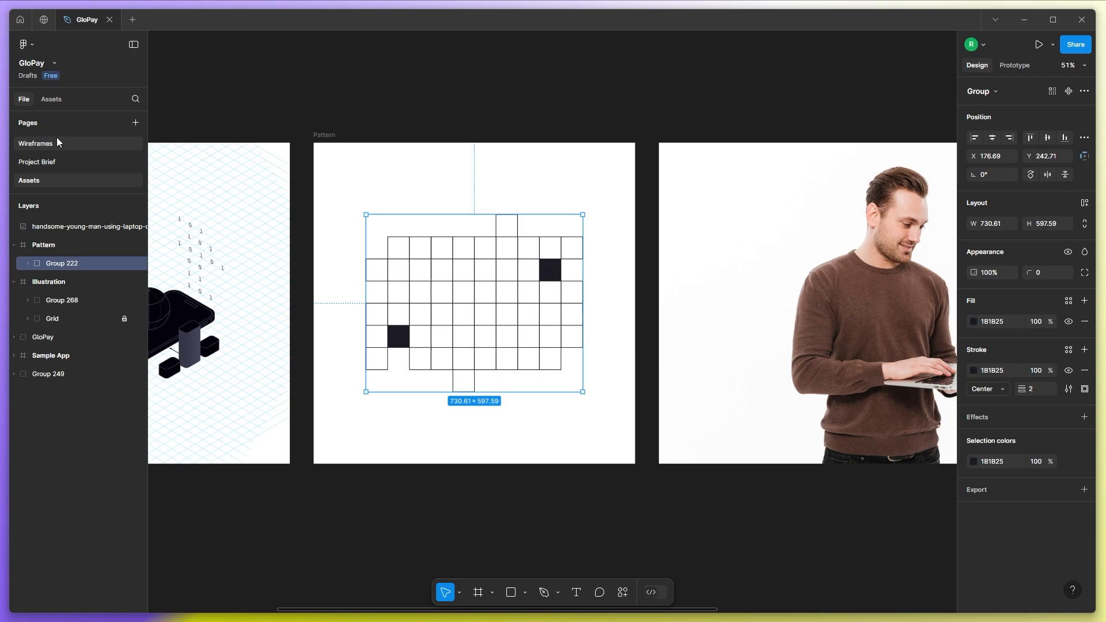
key("ctrl+v")
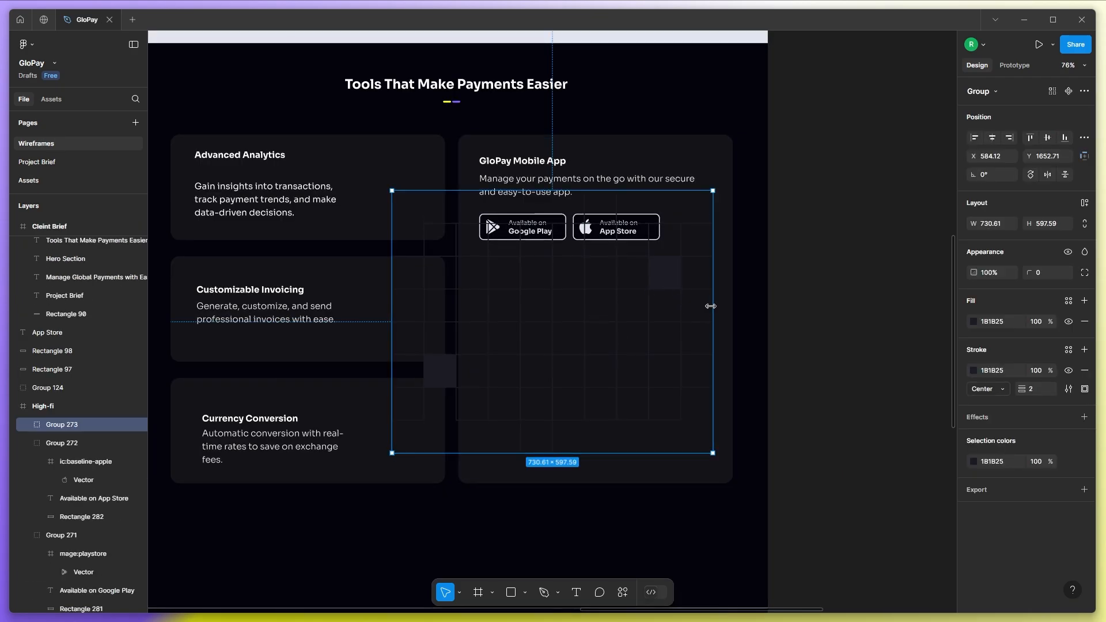
left_click_drag(712, 305, 672, 334)
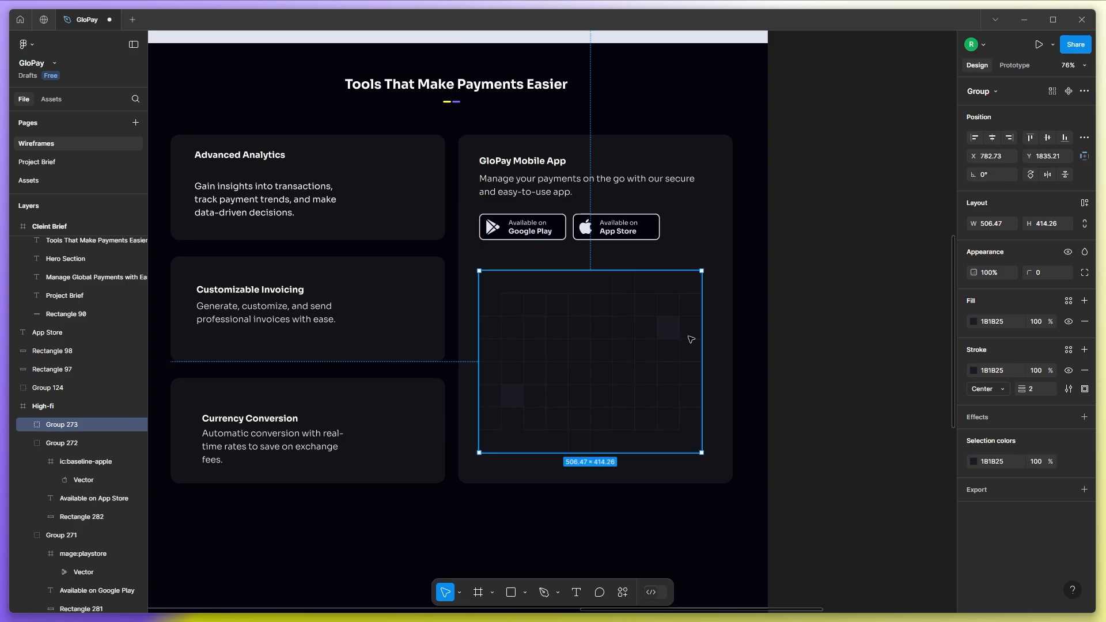
key("Escape")
Examine the Sample App frame and the blank phone mockup on the Assets page.
left_click(48, 179)
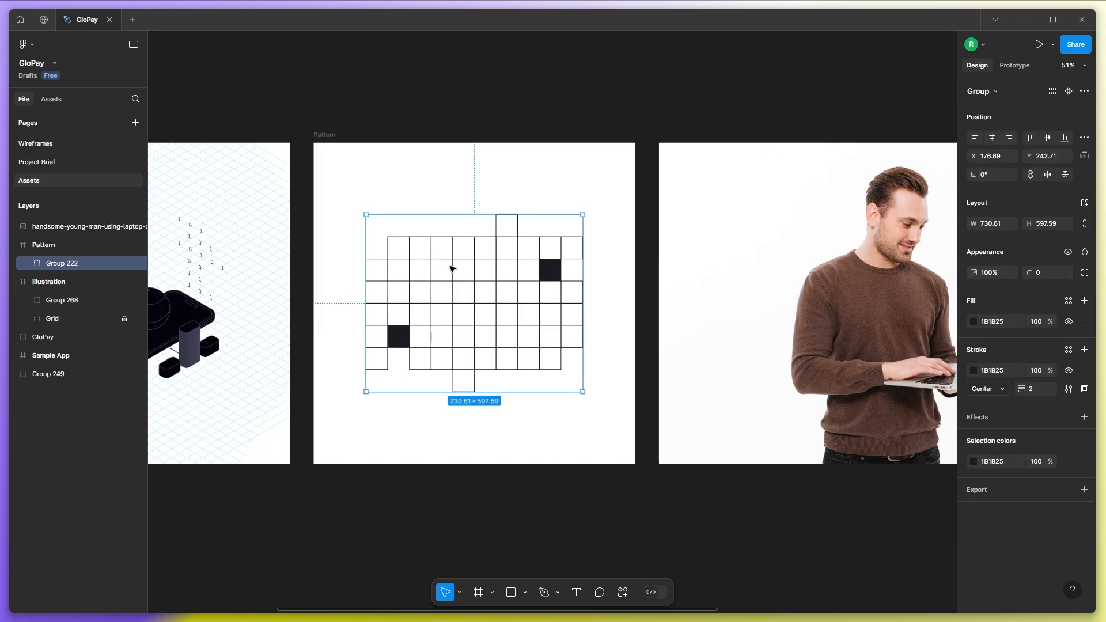
scroll(461, 305, "down", 5)
scroll(819, 313, "up", 1)
scroll(806, 247, "up", 2)
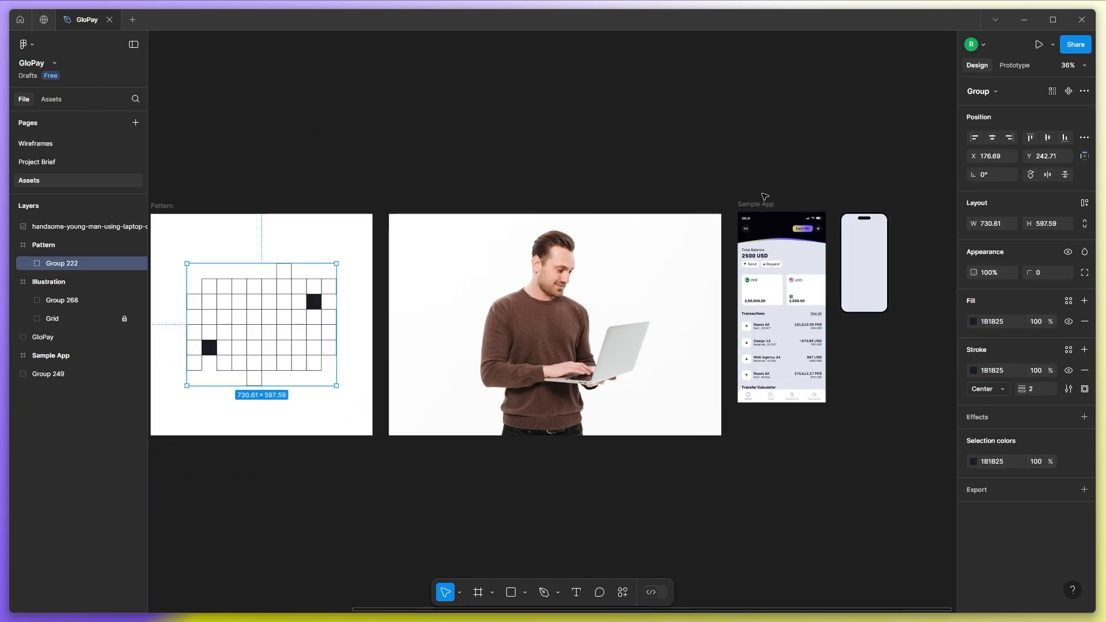
left_click(766, 197)
scroll(864, 248, "up", 4)
scroll(809, 191, "down", 3)
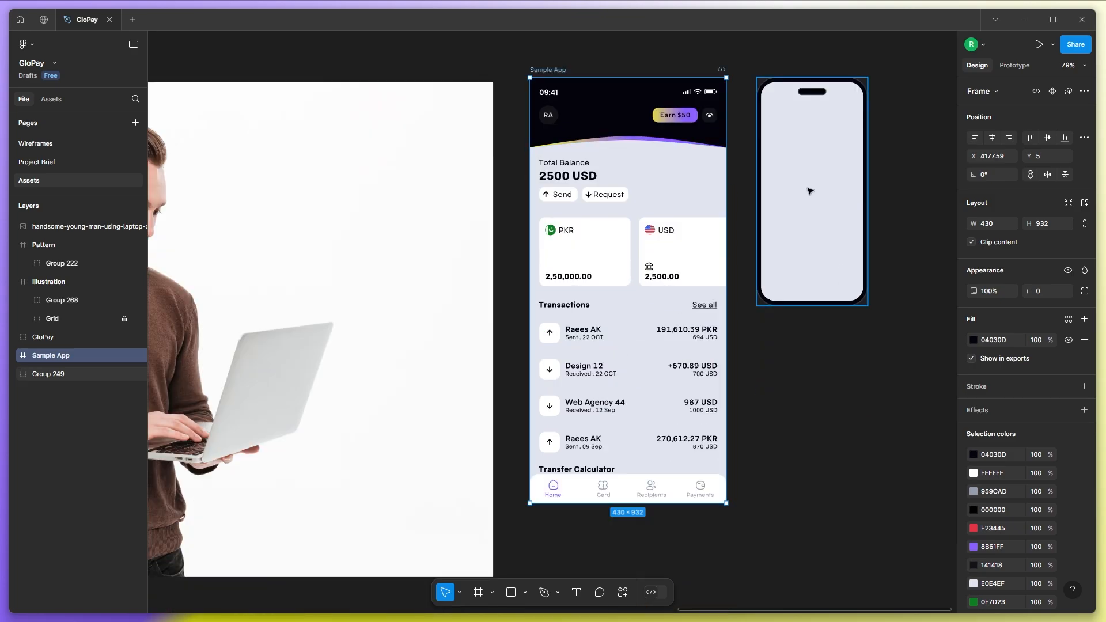
scroll(728, 236, "down", 6)
scroll(753, 211, "up", 4)
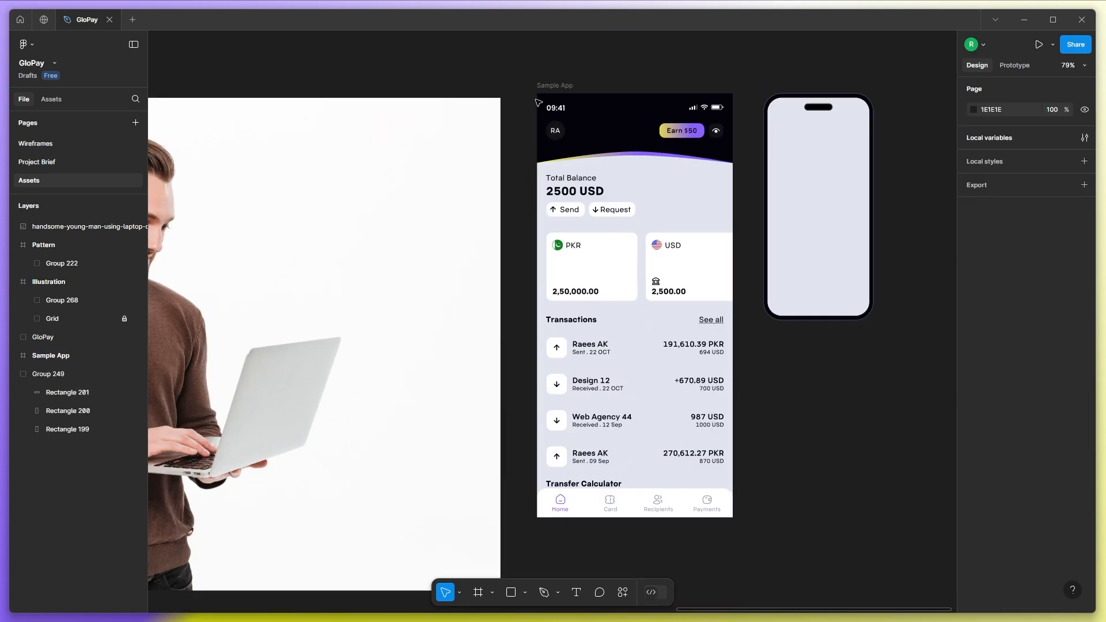
Review the Sample App frame's PNG export settings and bring its exported 430 × 932 image onto the canvas beside the phone mockup.
left_click(546, 87)
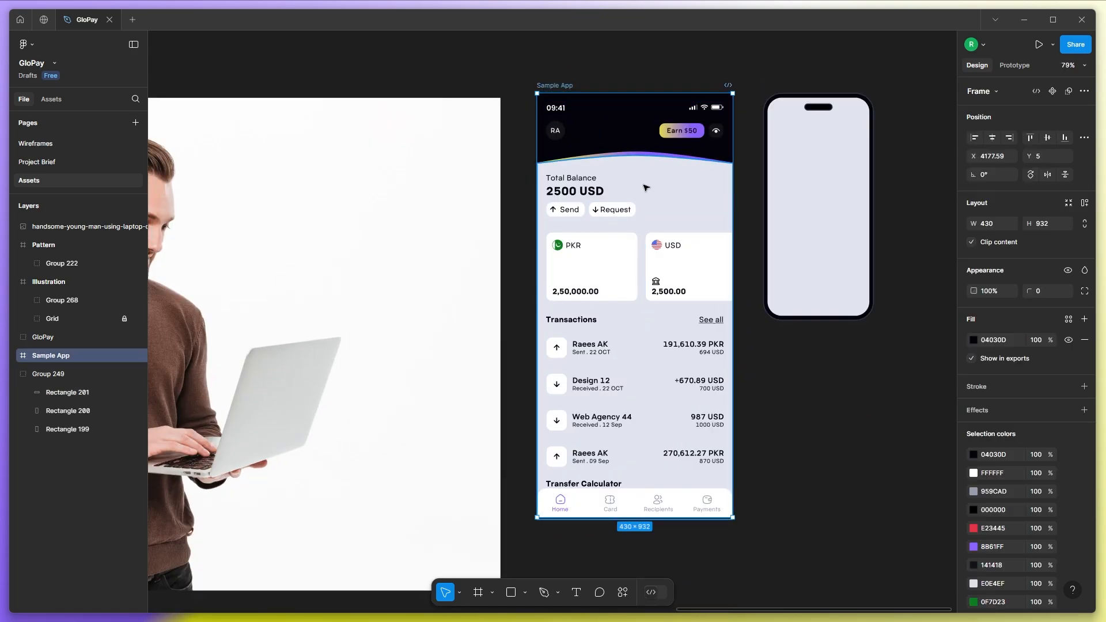
scroll(1018, 554, "down", 4)
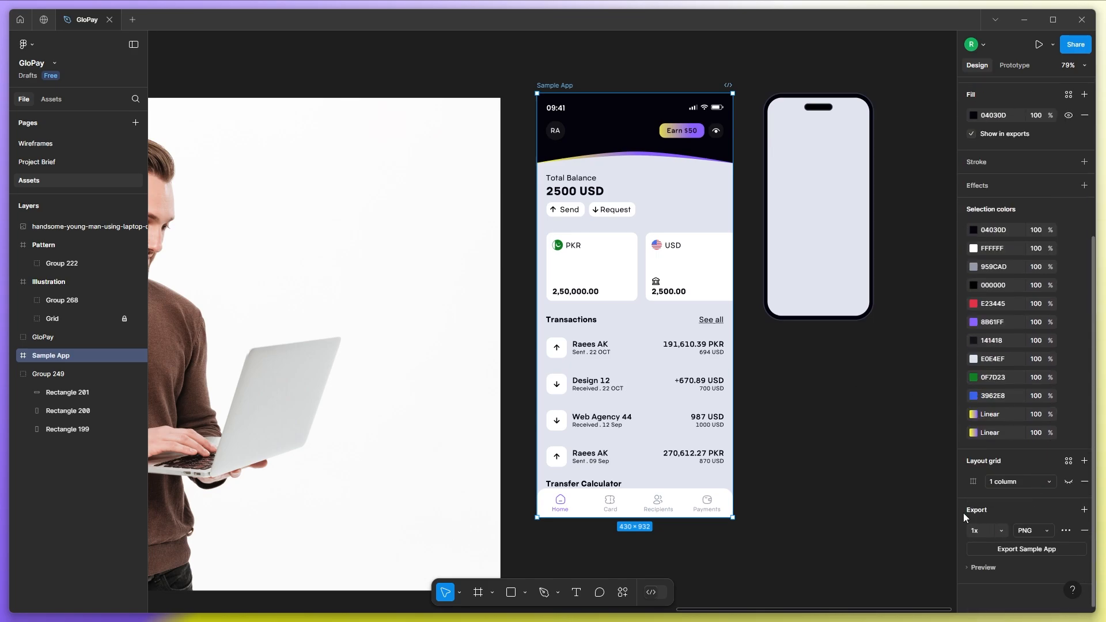
left_click(908, 389)
key("alt+Tab")
left_click_drag(487, 258, 883, 81)
scroll(814, 201, "down", 3)
scroll(599, 202, "up", 5)
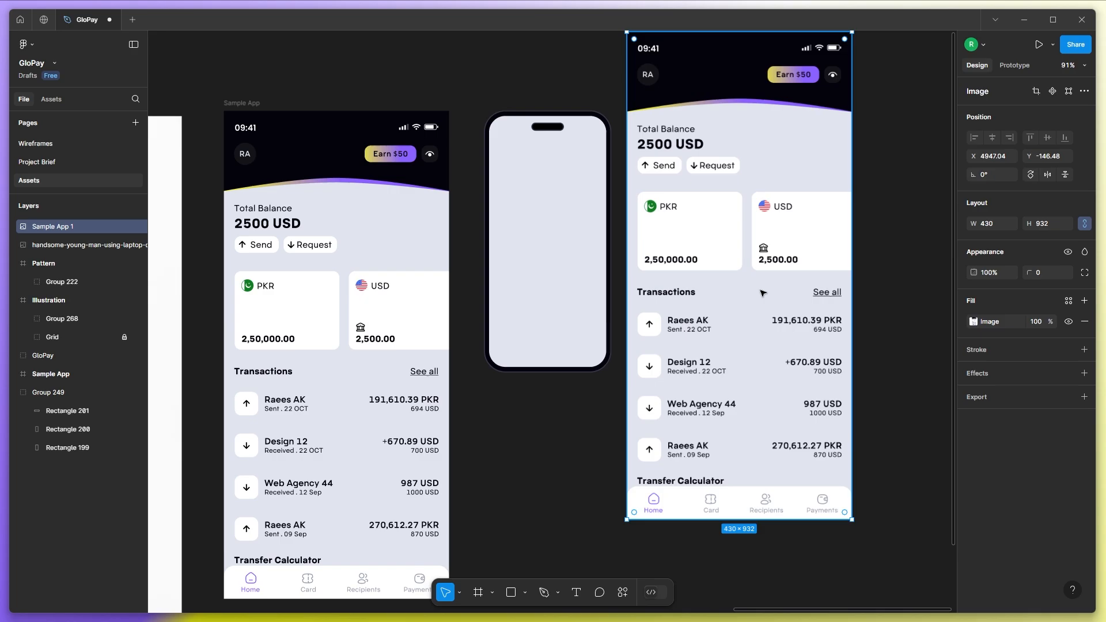
Scale the Sample App image to about 224 × 485 and align it over the phone mockup's screen.
left_click_drag(758, 291, 619, 279)
left_click_drag(713, 263, 547, 217)
scroll(563, 196, "up", 5)
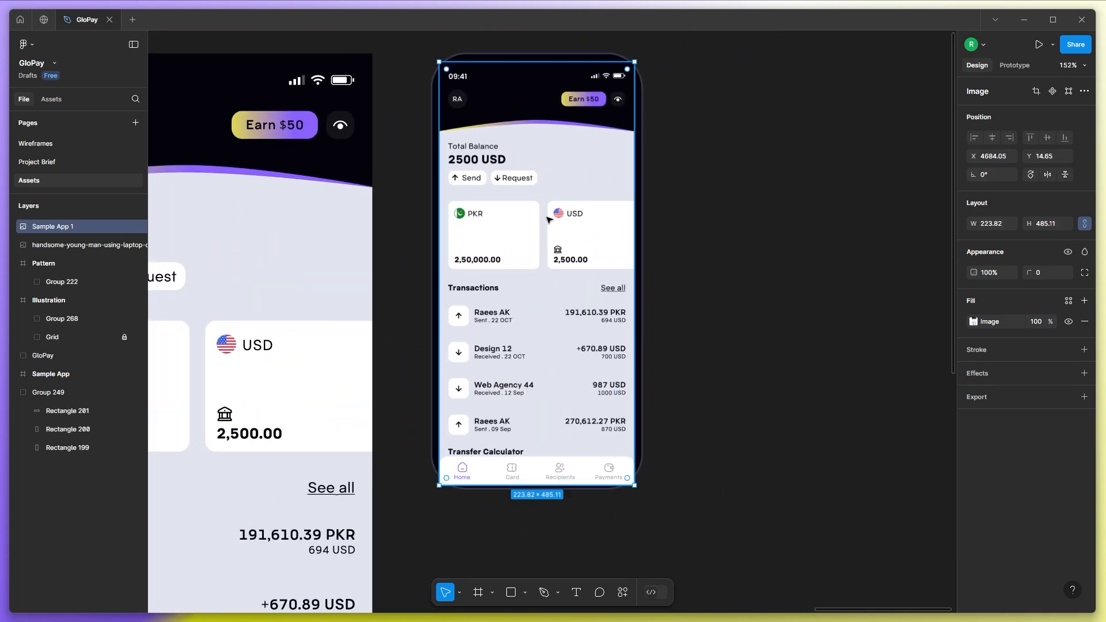
key("Up")
key("Up")
Mask the Sample App image with the phone mockup's rounded screen rectangle, Rectangle 200.
left_click(556, 318, "shift")
right_click(578, 345)
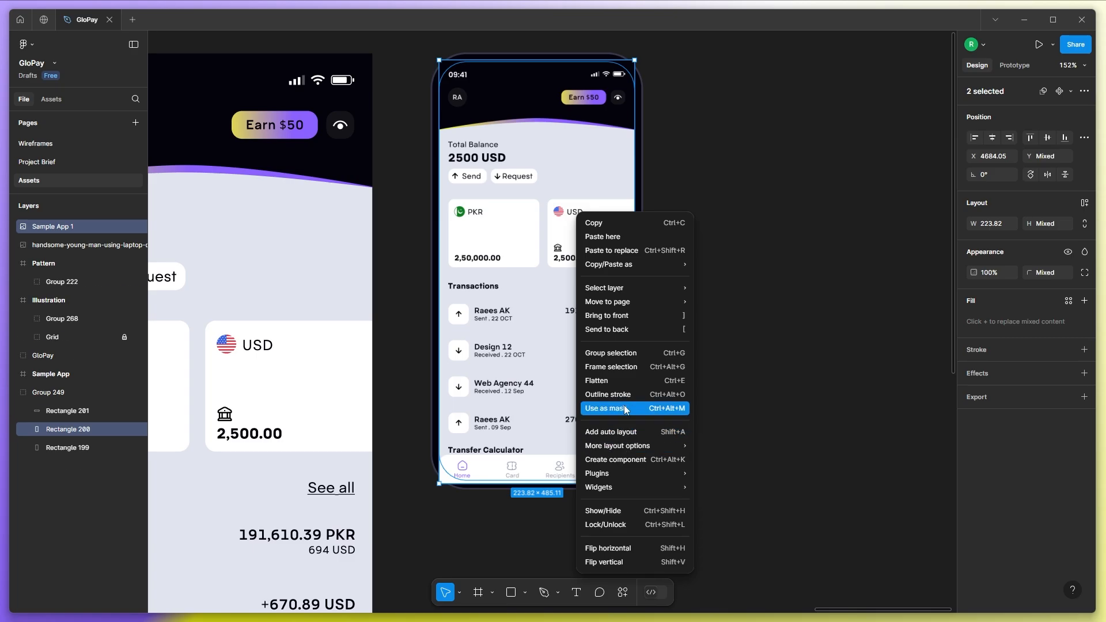
left_click(626, 409)
Move the mask group into the phone mockup's Group 249, between Rectangle 201 and Rectangle 199.
left_click(59, 226)
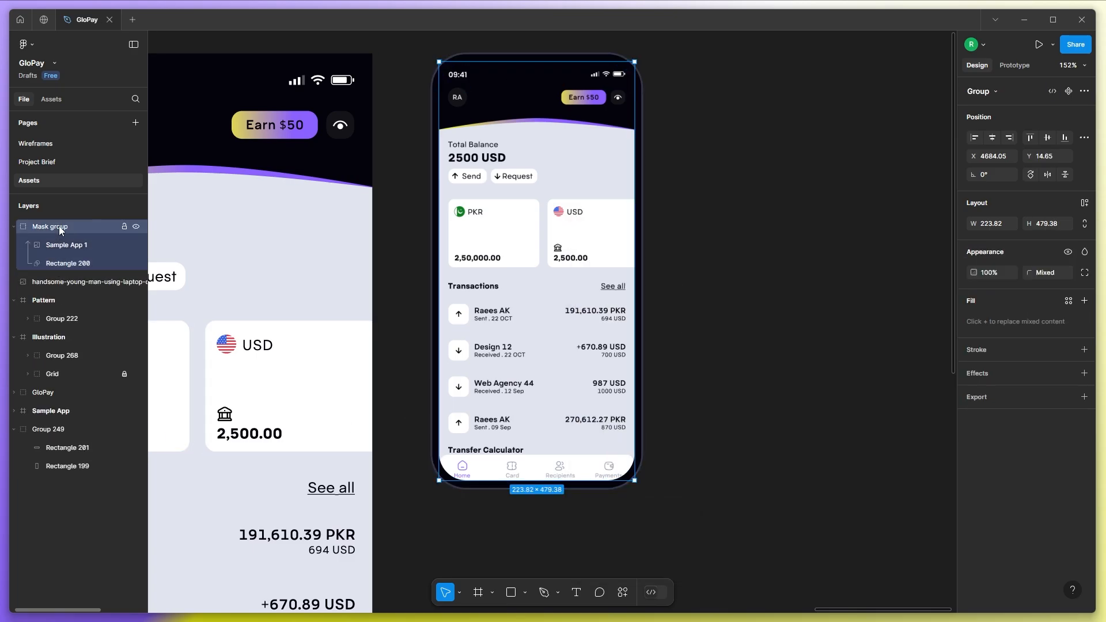
left_click_drag(58, 225, 63, 385)
left_click(58, 448)
Nudge the Sample App image inside the mask group up to Y 8.65.
left_click(715, 302)
left_click(578, 327, "ctrl")
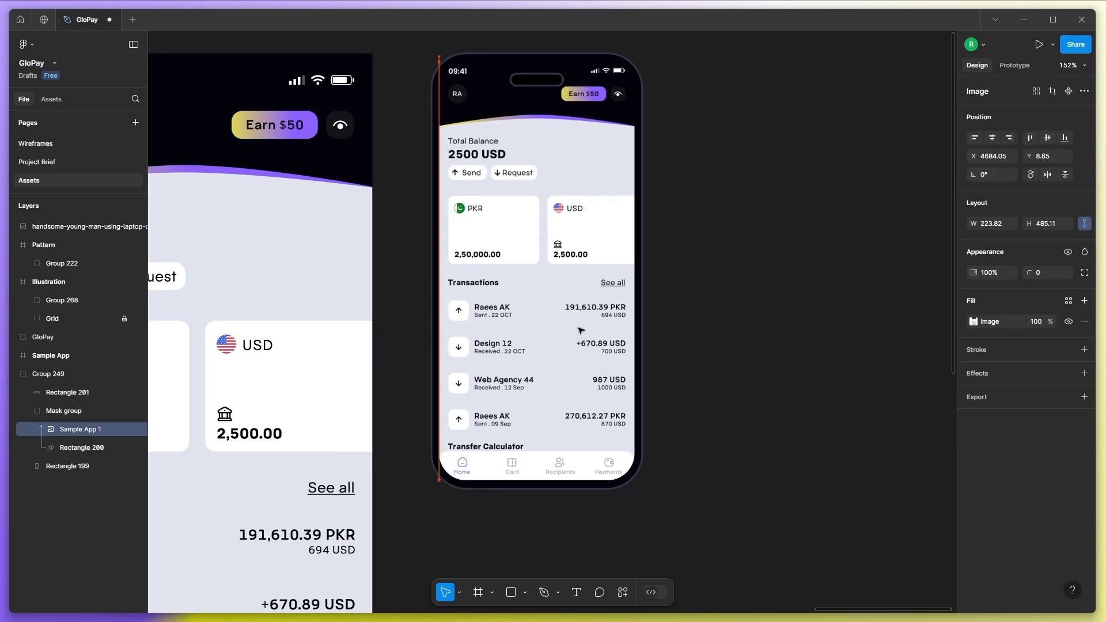
Copy the phone mockup group from the Assets page into the GloPay Mobile App card on the Wireframes page, below the store badges.
left_click(809, 331)
scroll(810, 331, "down", 5)
scroll(810, 331, "down", 4)
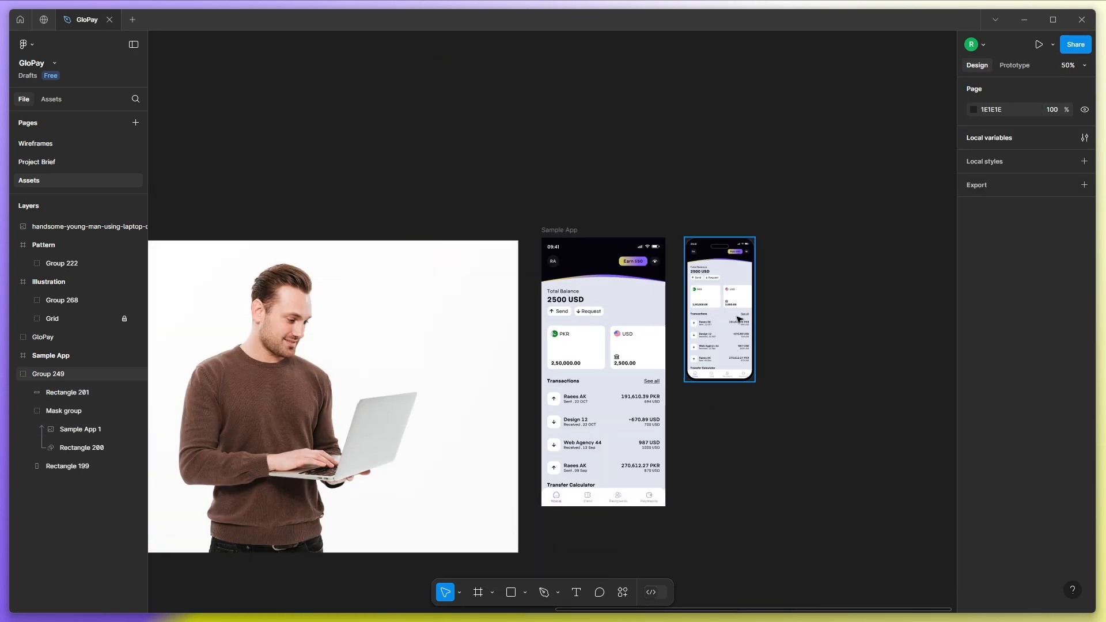
left_click(719, 311)
left_click(50, 145)
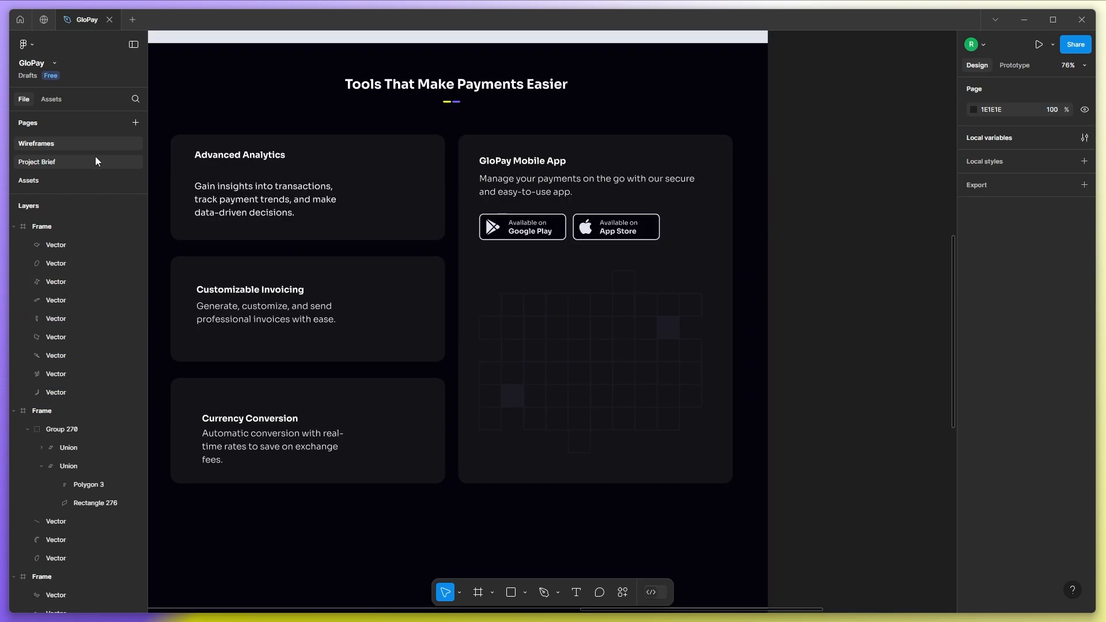
key("ctrl+v")
left_click_drag(582, 355, 608, 381)
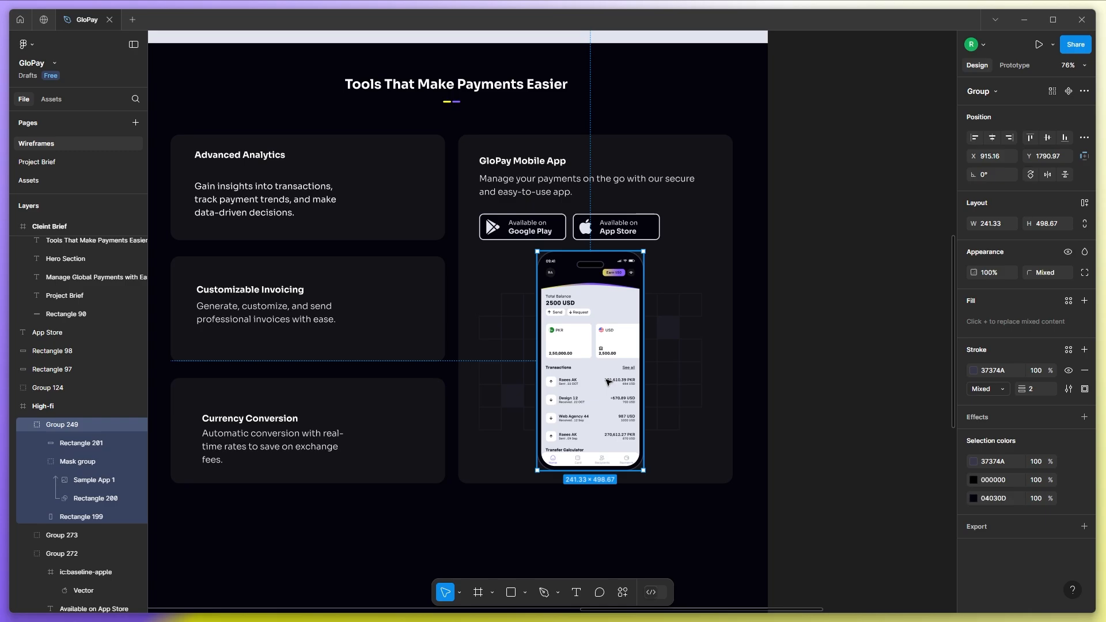
Widen the grid pattern behind the phone mockup on both sides within the GloPay Mobile App card.
left_click(685, 352)
left_click(675, 336)
left_click_drag(702, 357, 724, 357)
left_click_drag(479, 361, 467, 361)
left_click_drag(686, 327, 689, 327)
key("Escape")
Shrink the phone mockup slightly and centre it horizontally in the GloPay Mobile App card.
scroll(719, 392, "up", 5)
left_click(541, 345)
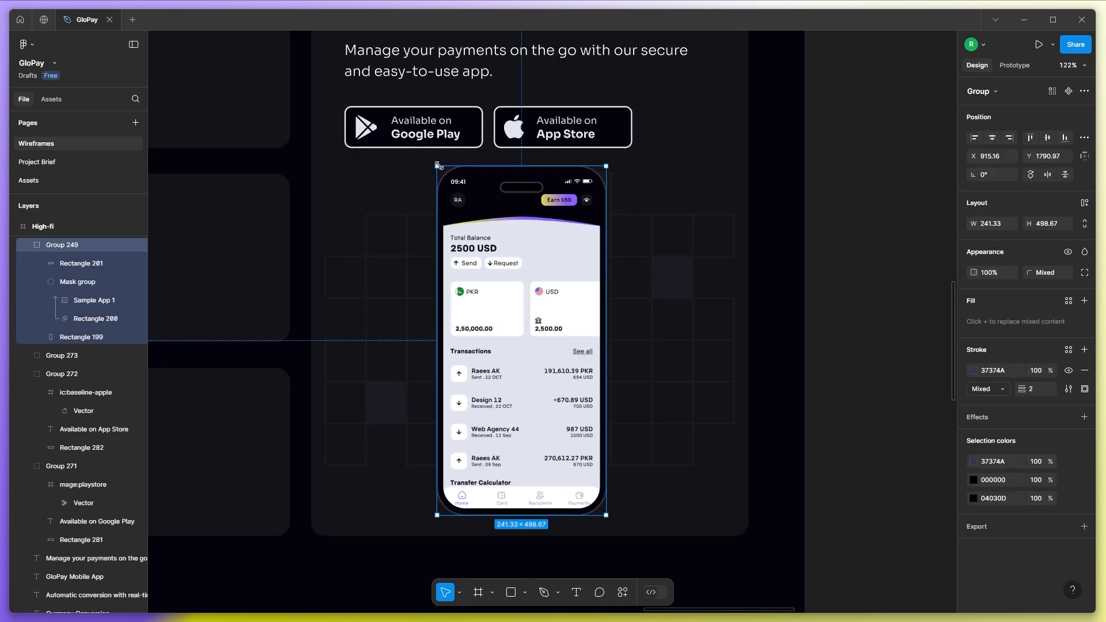
left_click_drag(438, 164, 443, 168)
left_click(728, 167, "shift")
key("alt+h")
key("Escape")
scroll(679, 312, "down", 2)
scroll(679, 312, "down", 3)
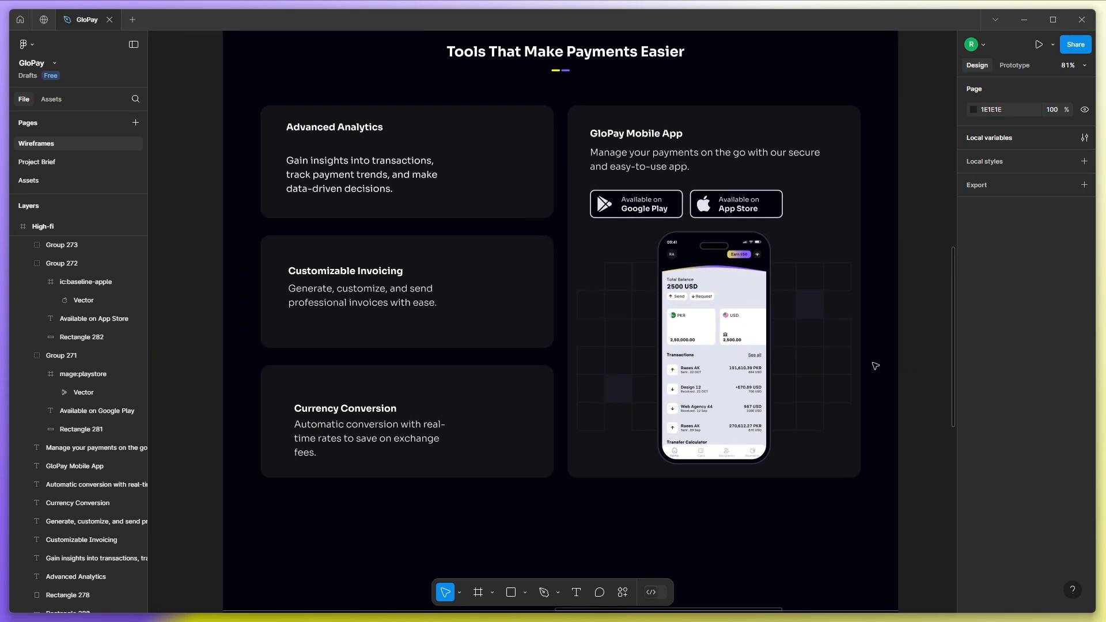
Fill the highlighted grid square right of the phone with the file's yellow and the one left of it with purple 8B61FF.
left_click(809, 304, "ctrl")
left_click(972, 321)
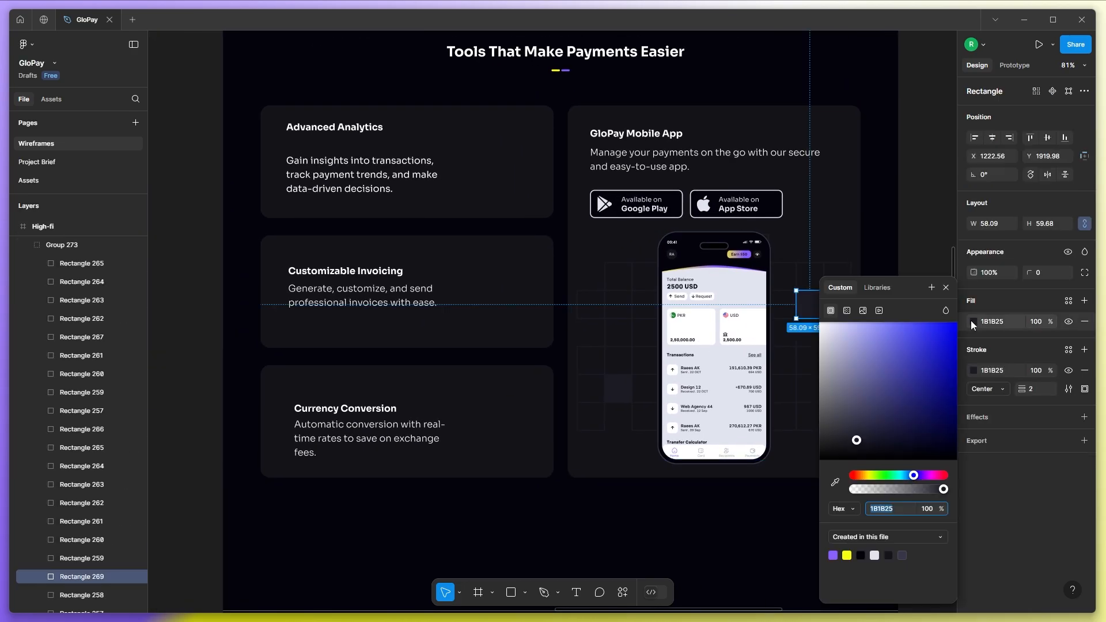
left_click(847, 558)
left_click(621, 393)
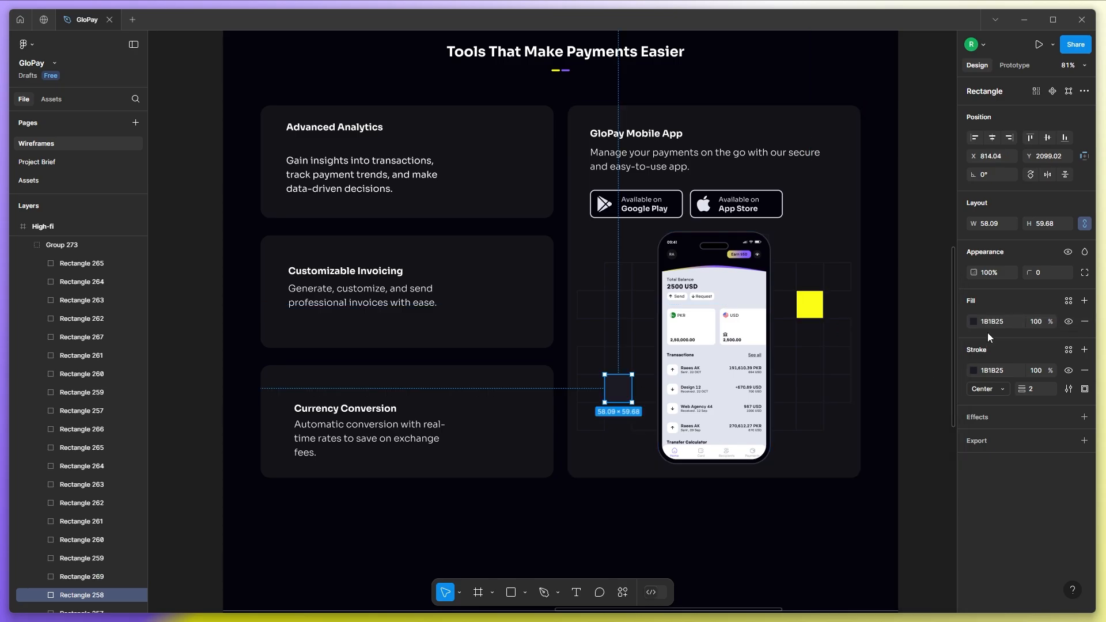
left_click(973, 323)
left_click(833, 554)
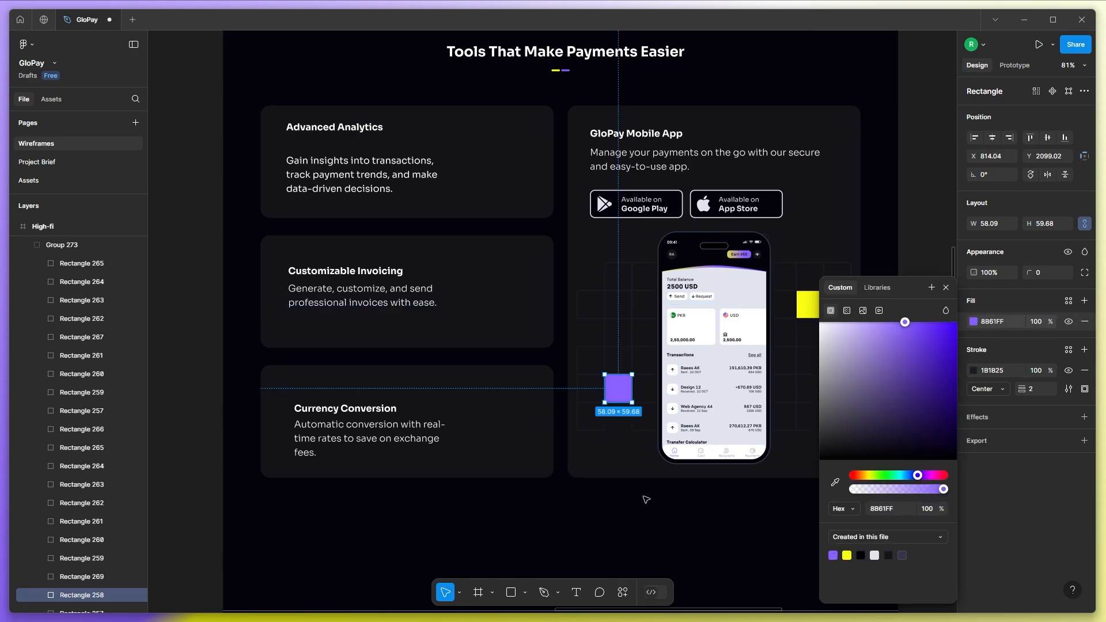
left_click(645, 499)
Move the Advanced Analytics heading and description lower in their card, with the heading closer to the description.
scroll(869, 444, "down", 1)
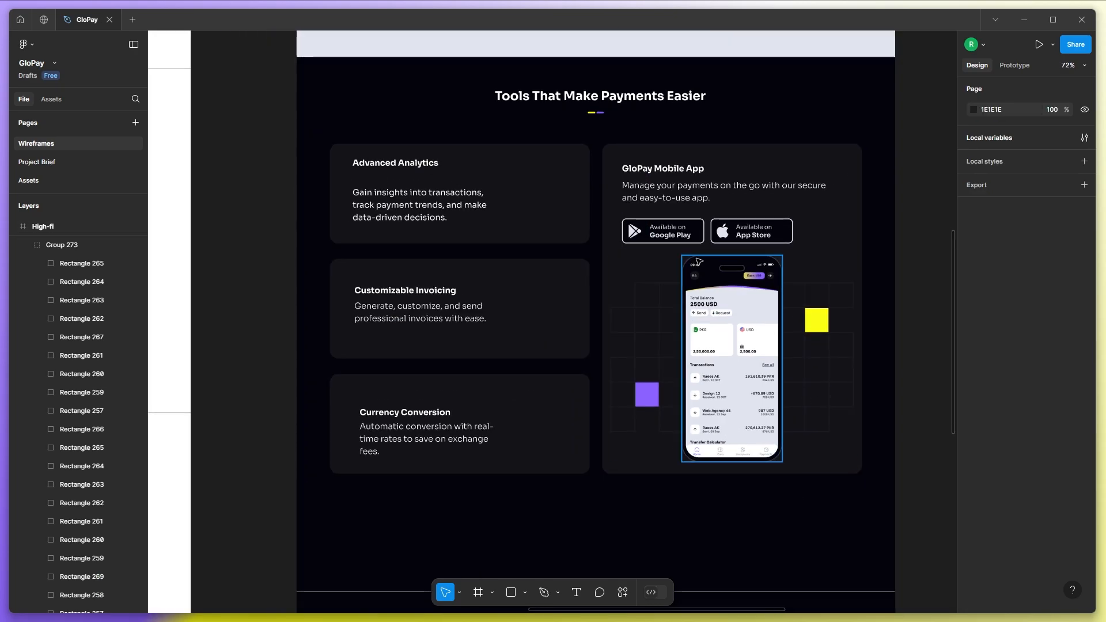
left_click(406, 205)
left_click(406, 163, "shift")
left_click_drag(401, 204, 387, 226)
left_click(281, 220)
scroll(413, 143, "up", 4)
scroll(318, 244, "down", 3)
Run the Iconly Pro plugin and filter its icons to the Curved type.
right_click(265, 164)
mouse_move(299, 261)
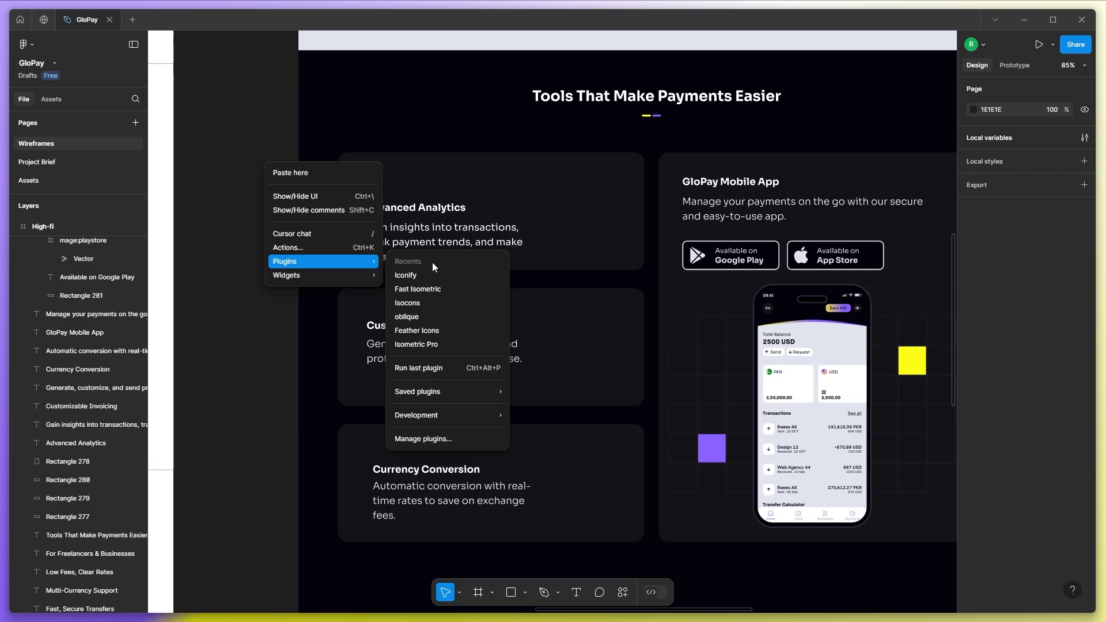
mouse_move(449, 392)
left_click(568, 226)
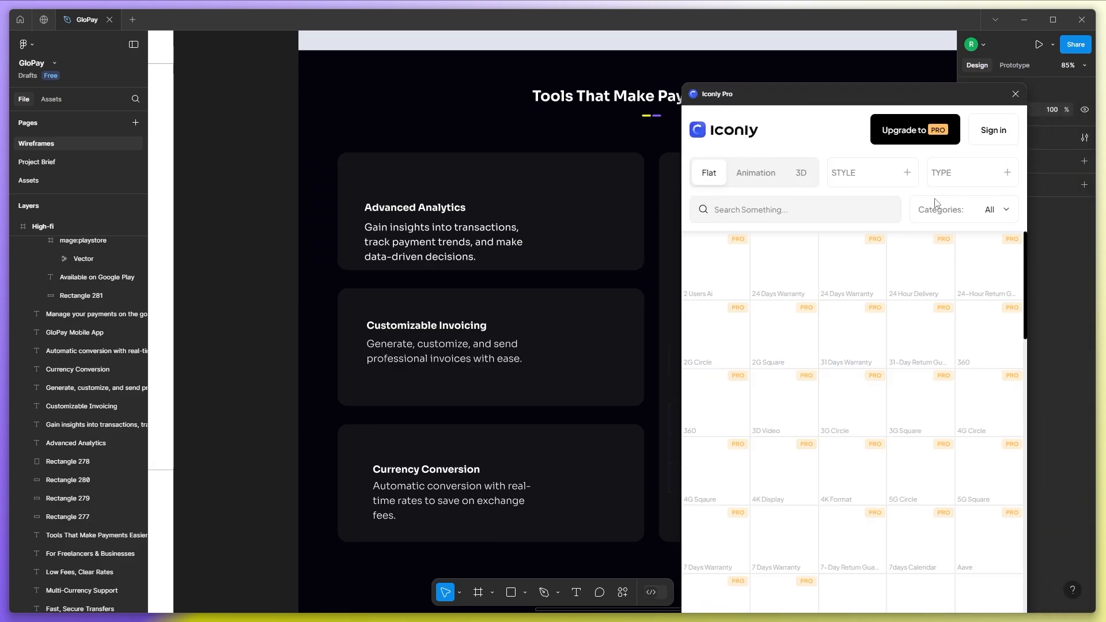
left_click(966, 266)
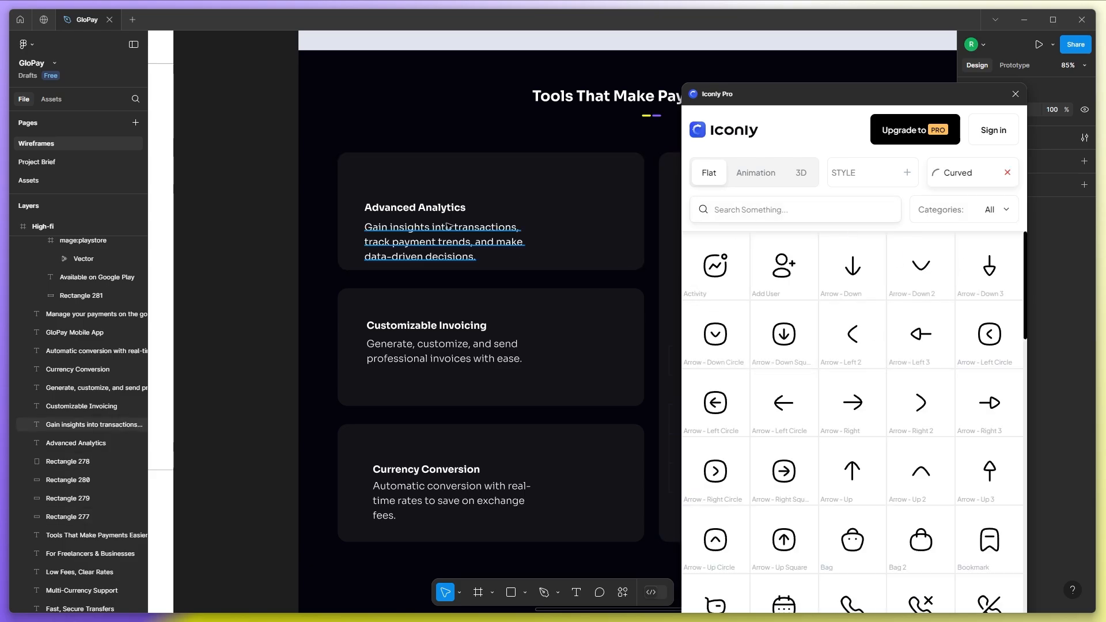
Place the curved Activity and Document icons above the Advanced Analytics heading.
left_click_drag(723, 273, 395, 180)
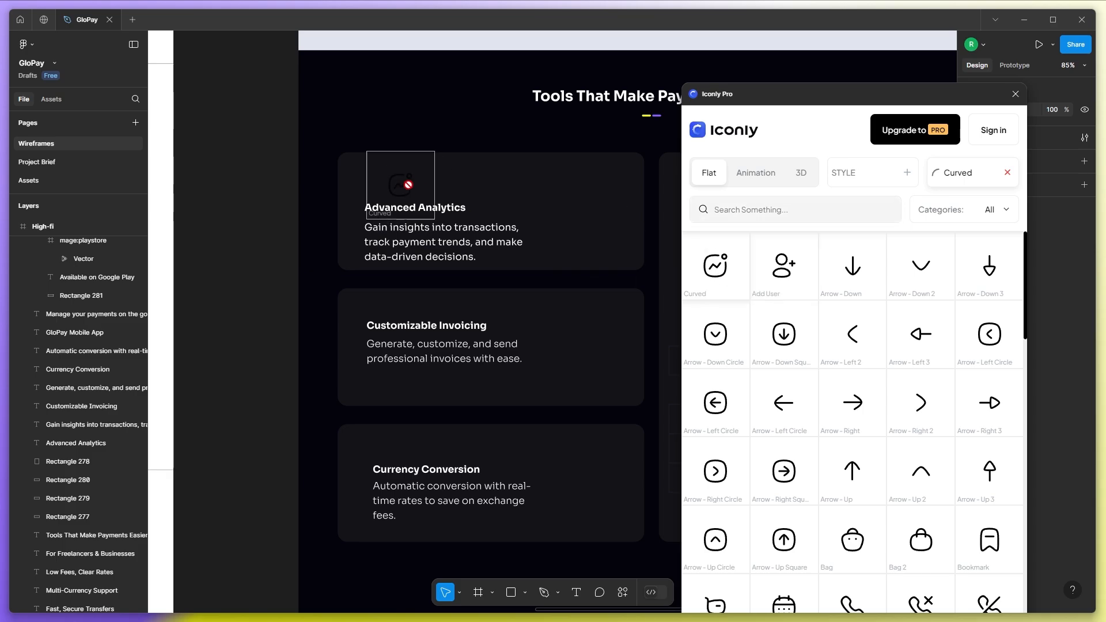
scroll(756, 306, "down", 3)
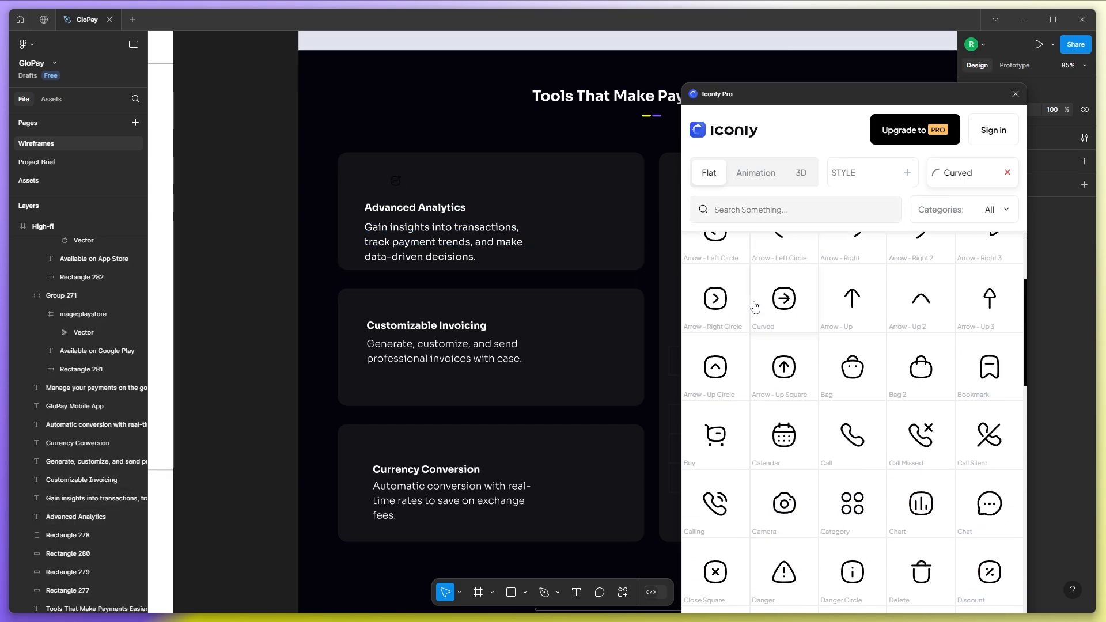
scroll(875, 322, "down", 4)
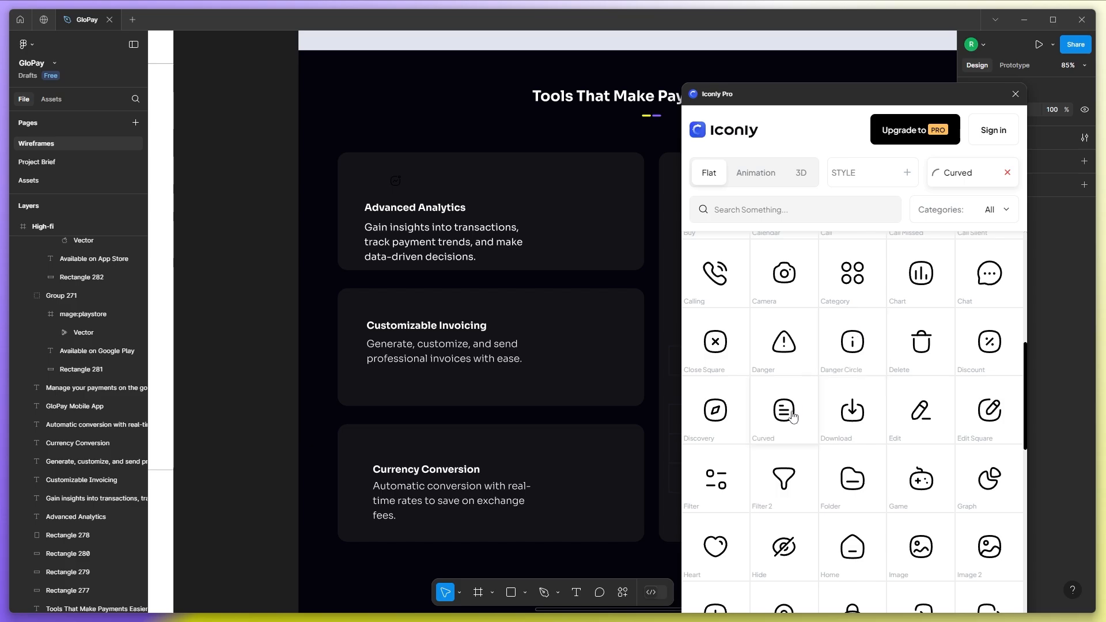
left_click_drag(476, 285, 437, 185)
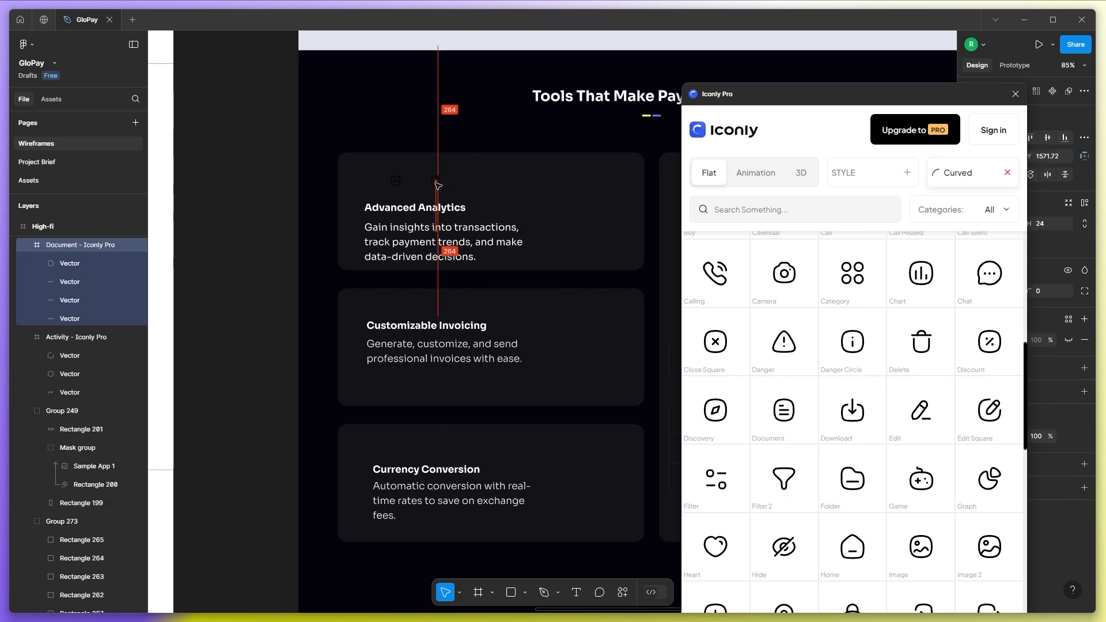
Search the icon library for "doller" and "currency", and close the plugin.
left_click(763, 211)
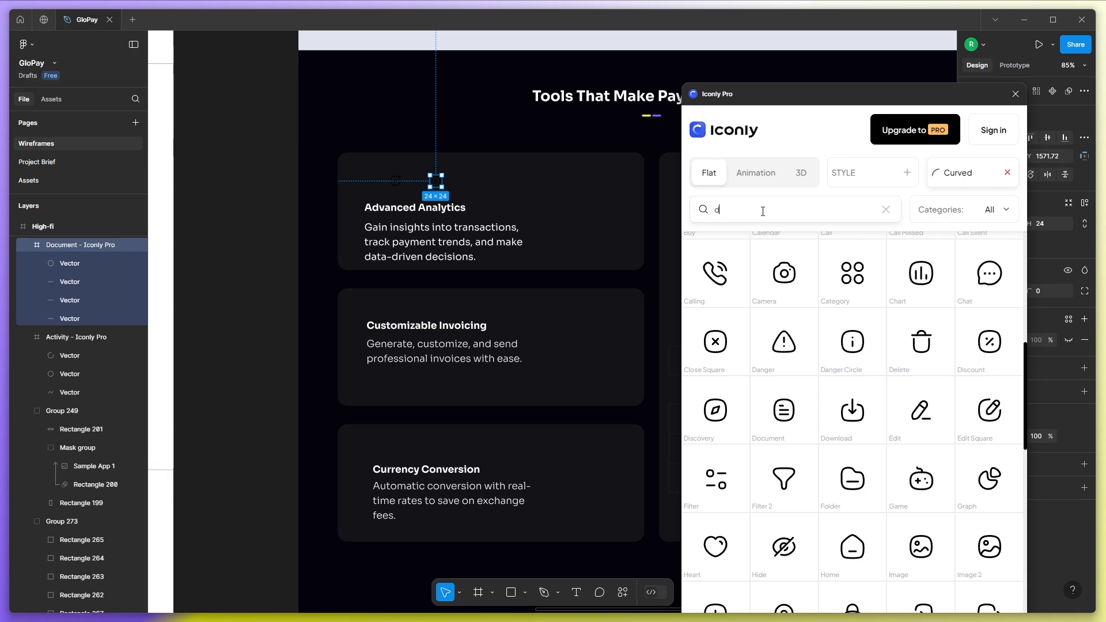
type("doller")
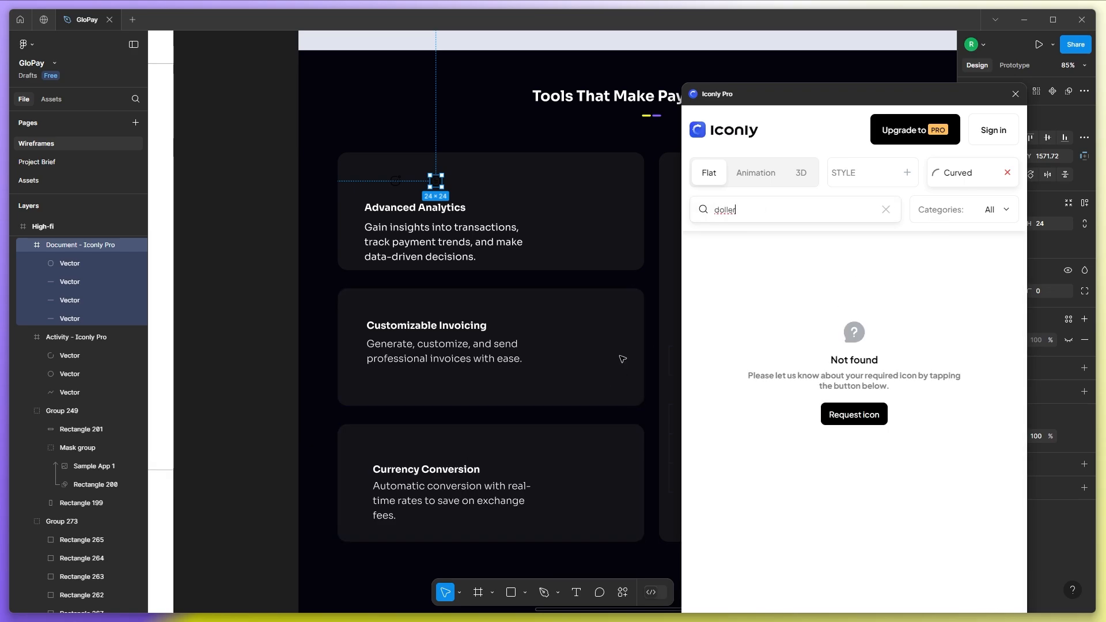
type("currency")
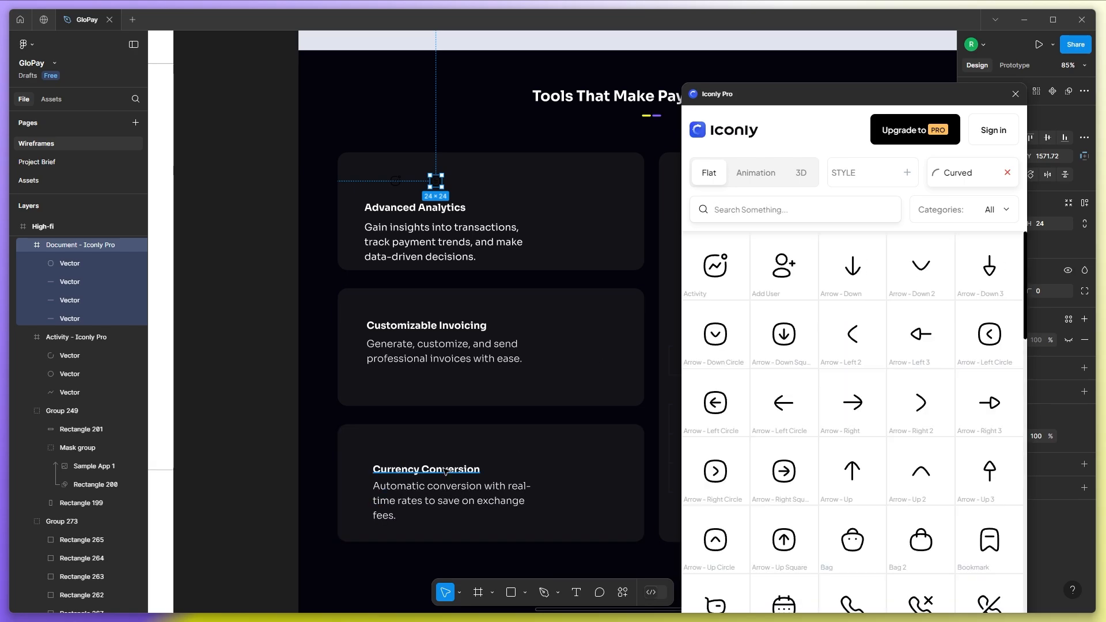
left_click(1015, 93)
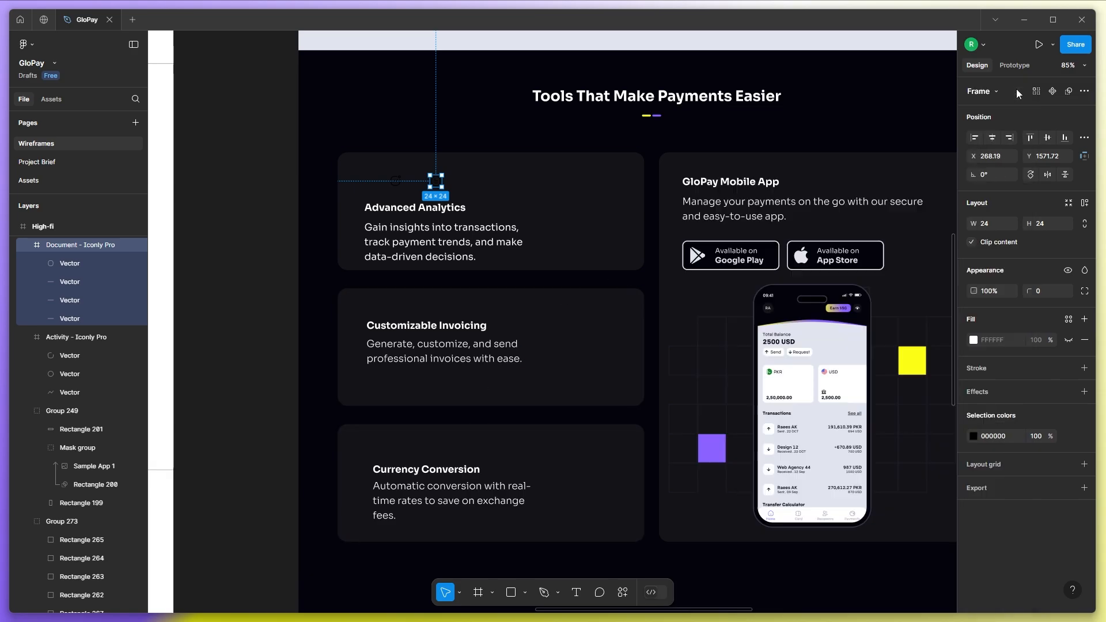
Enlarge the Activity icon to about 66 × 65 and give its vectors a stroke of width 2 in E0E4EF.
scroll(391, 184, "up", 5)
left_click_drag(407, 173, 379, 178)
double_click(380, 178)
key("ctrl+a")
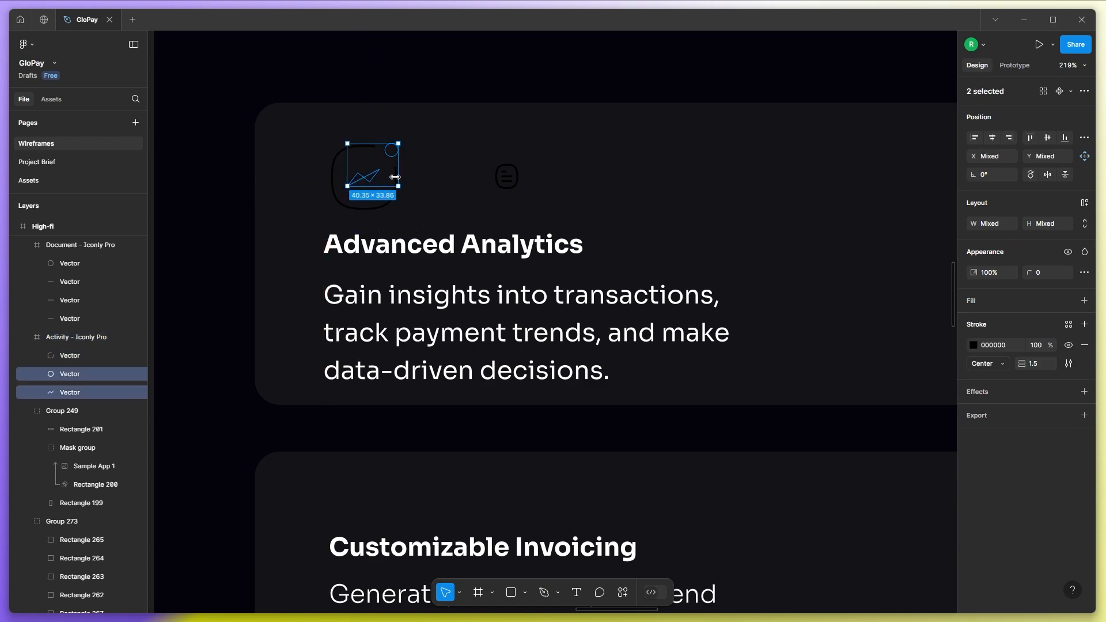
type("2")
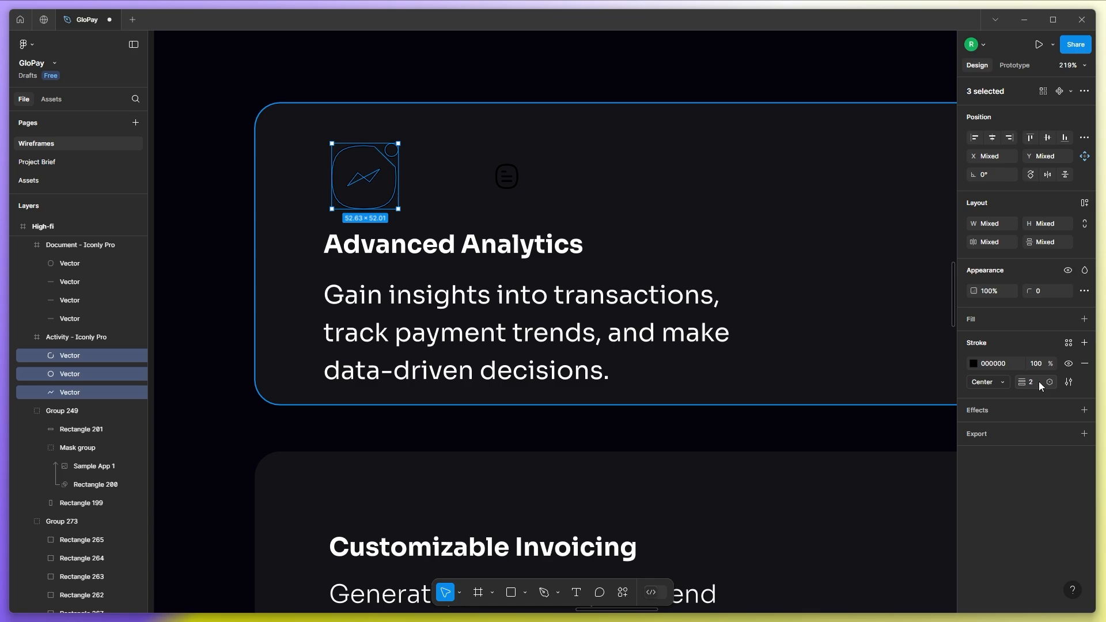
left_click(973, 363)
left_click(874, 555)
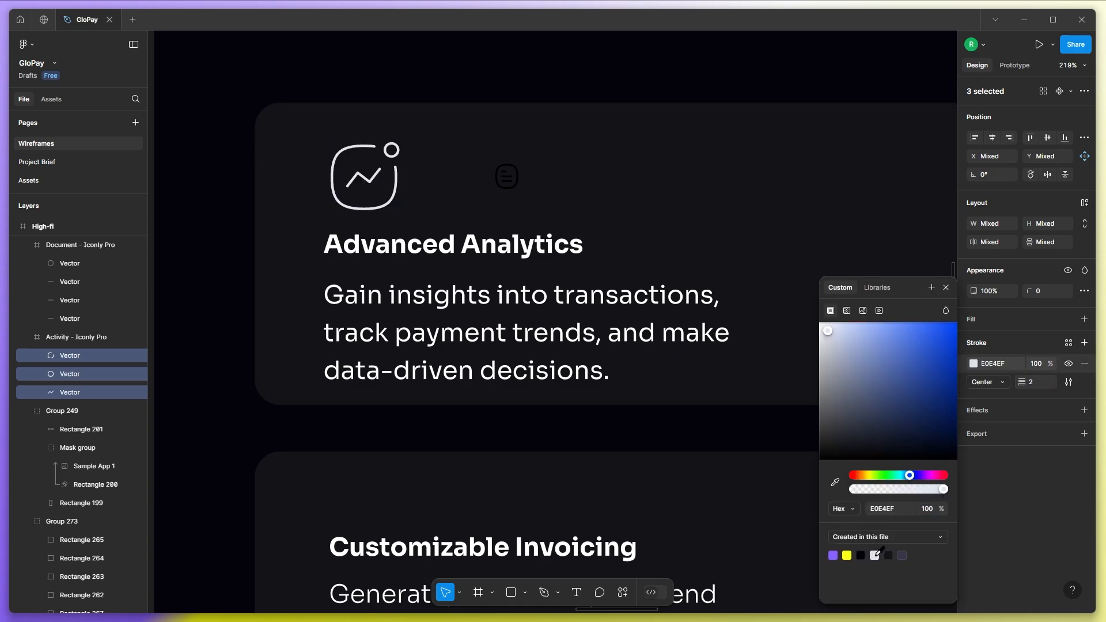
left_click(236, 225)
Recolour the Activity icon's trend line to yellow FBFF15 and its small circle to purple 8B61FF.
left_click(364, 177, "ctrl")
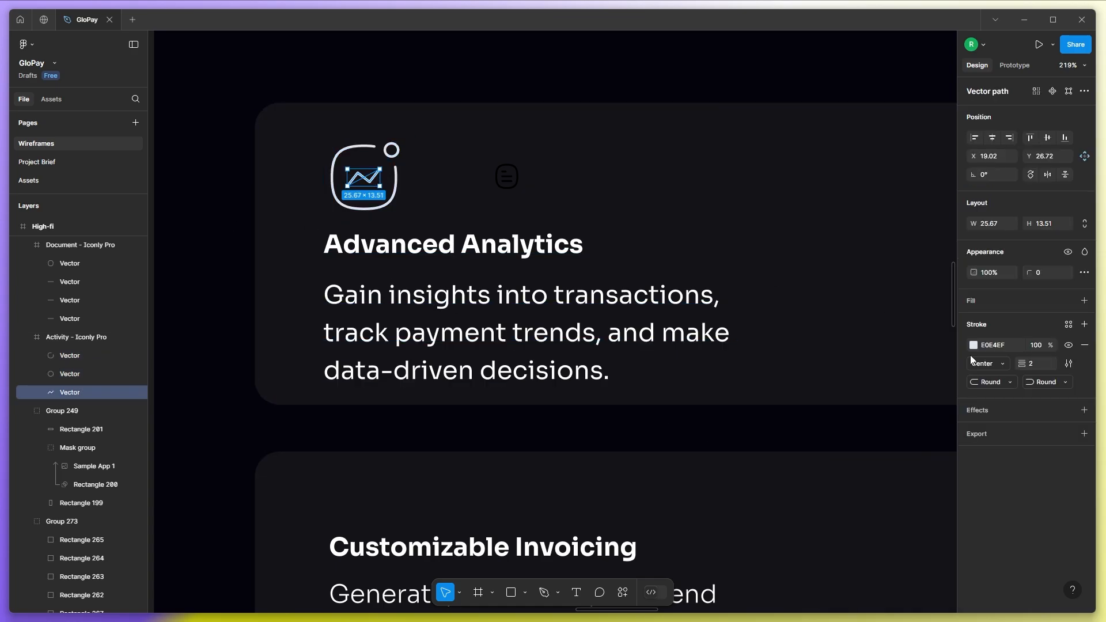
left_click(974, 345)
left_click(846, 555)
left_click(399, 152, "ctrl")
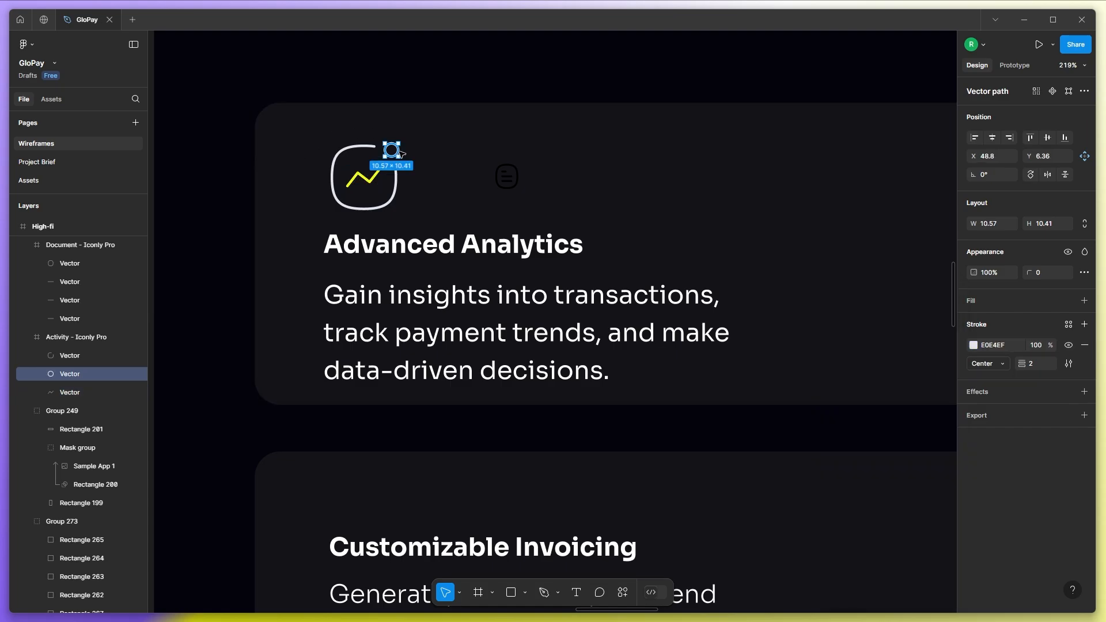
left_click(972, 344)
left_click(835, 554)
scroll(695, 366, "down", 3)
left_click(296, 323)
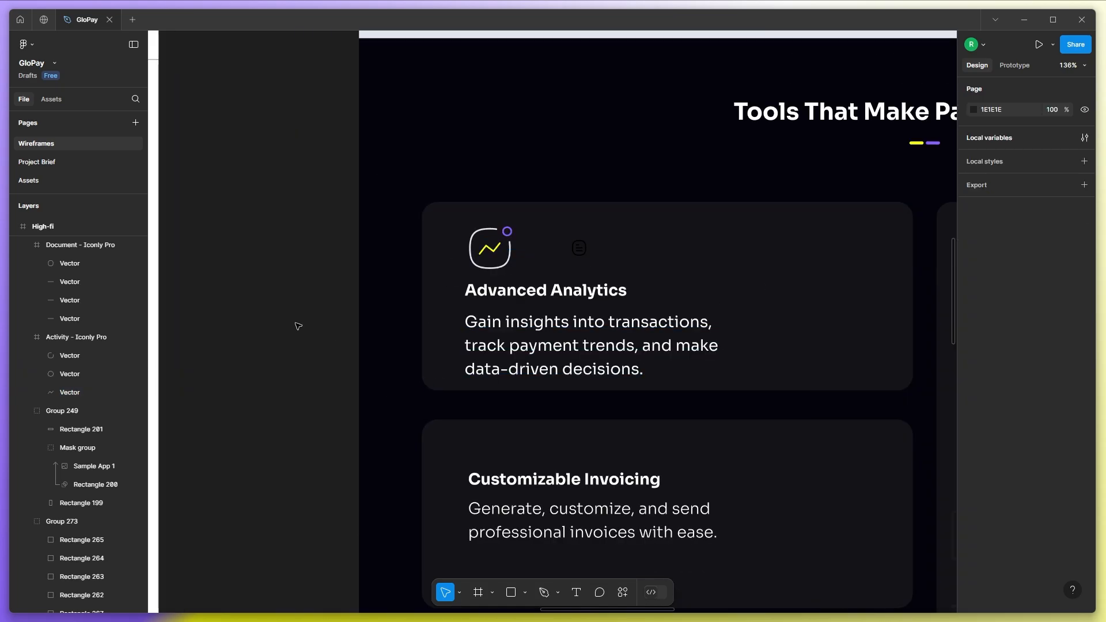
Shift the Activity icon and Advanced Analytics heading towards the card's left edge, reducing the heading's text box height to 39.
left_click(499, 247)
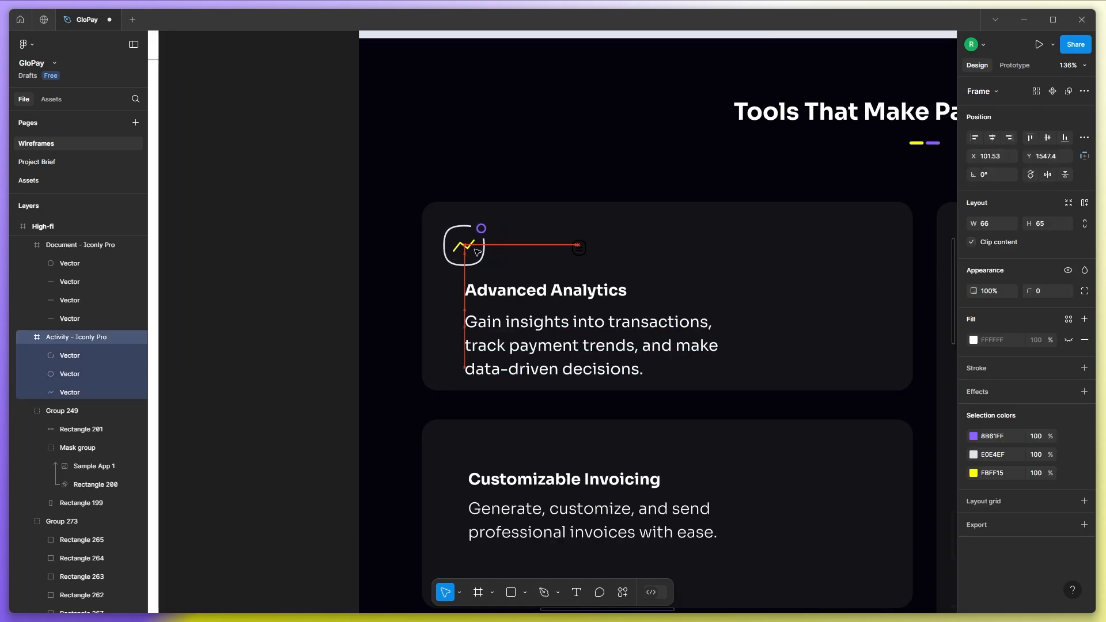
left_click_drag(521, 292, 503, 296)
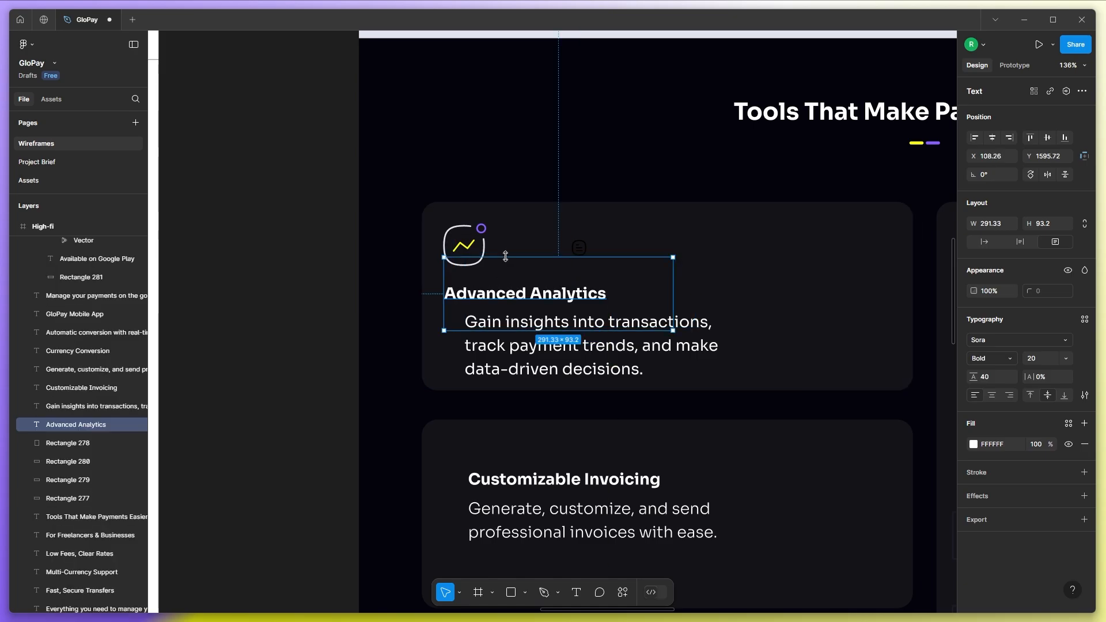
left_click_drag(505, 257, 498, 291)
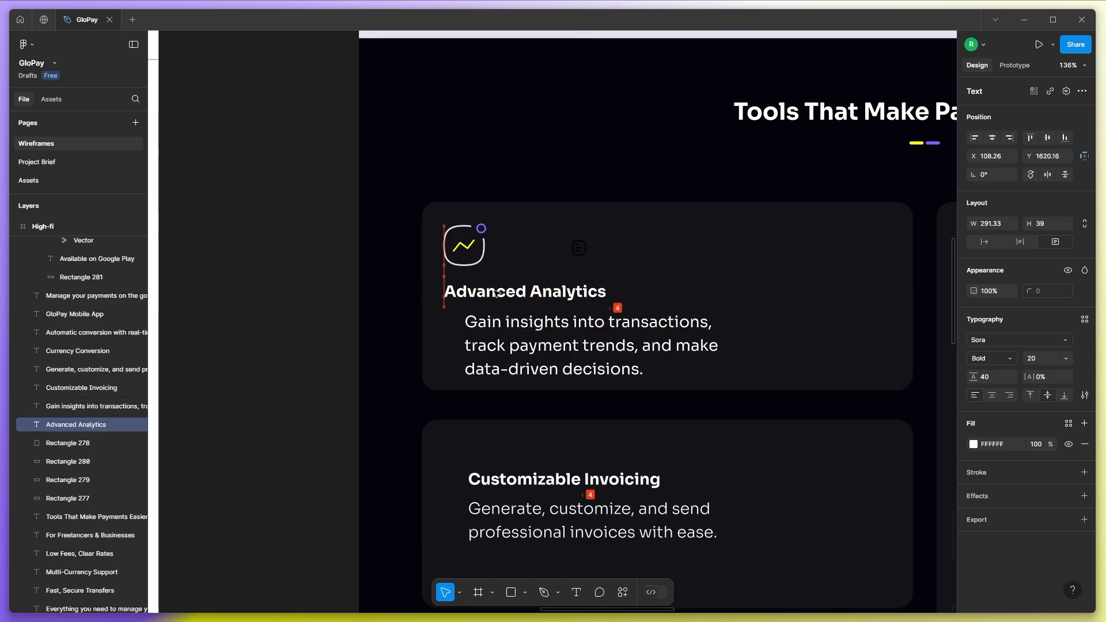
Align the Advanced Analytics description under its heading and widen its text box to about 558.
left_click_drag(516, 349, 497, 345)
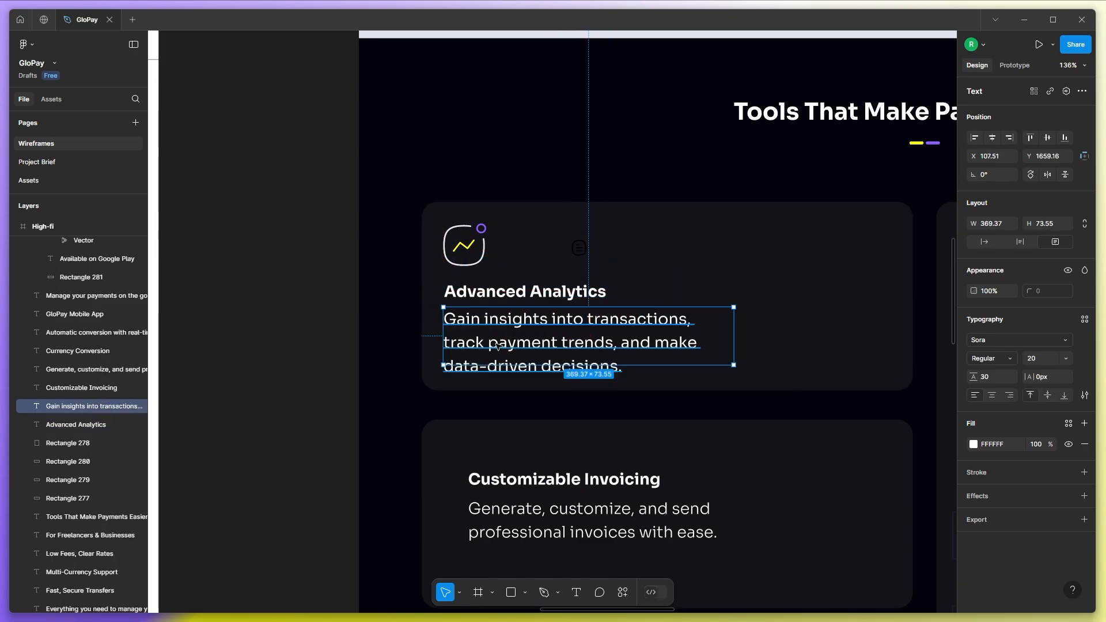
left_click_drag(736, 335, 882, 313)
left_click(293, 353)
Move the Advanced Analytics heading and description down together, closer to the card's lower edge.
left_click(521, 337)
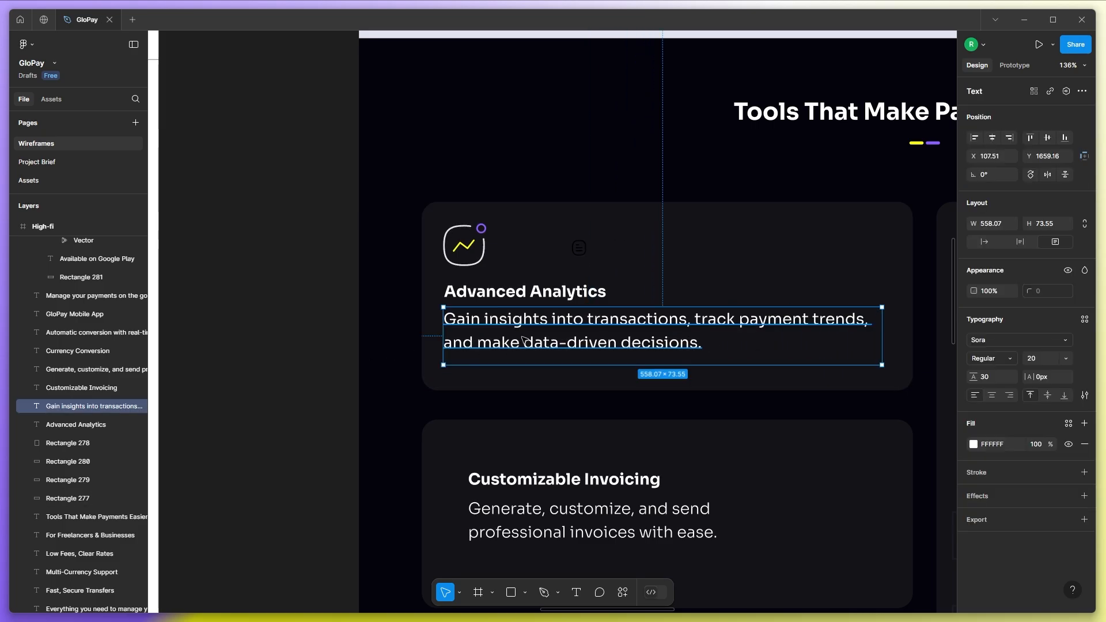
left_click(509, 294, "shift")
left_click_drag(507, 334, 502, 356)
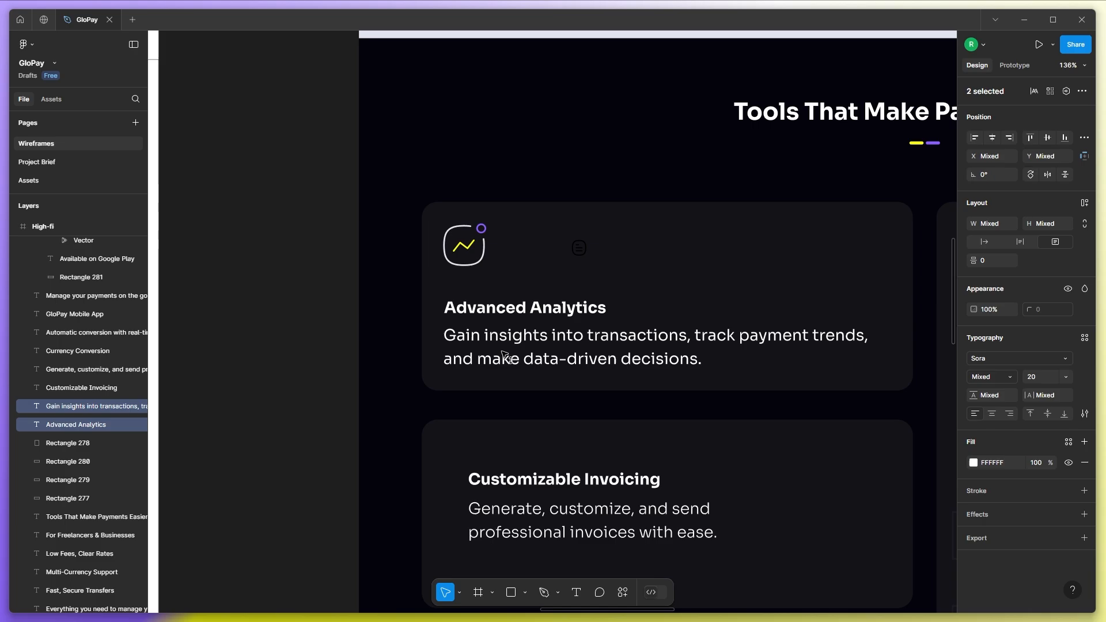
left_click(275, 303)
Enlarge the Document icon to 65 by 65 and move it into the upper-left corner of the Customizable Invoicing card.
scroll(275, 303, "down", 2)
scroll(401, 279, "down", 4)
scroll(547, 312, "up", 2)
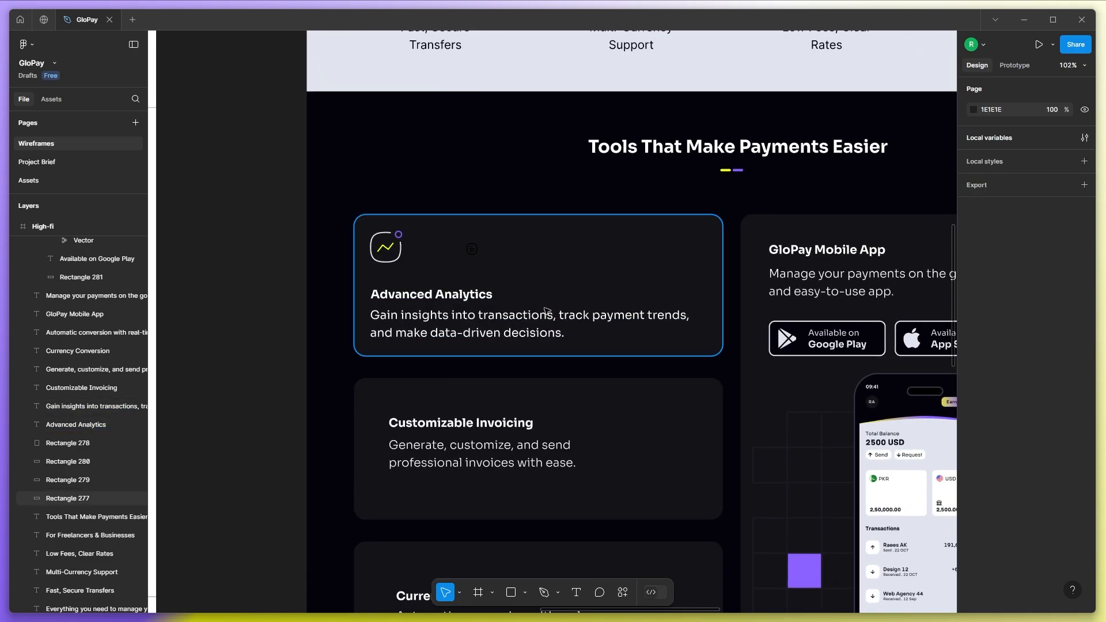
left_click_drag(474, 250, 425, 240)
scroll(377, 232, "up", 4)
scroll(381, 232, "up", 2)
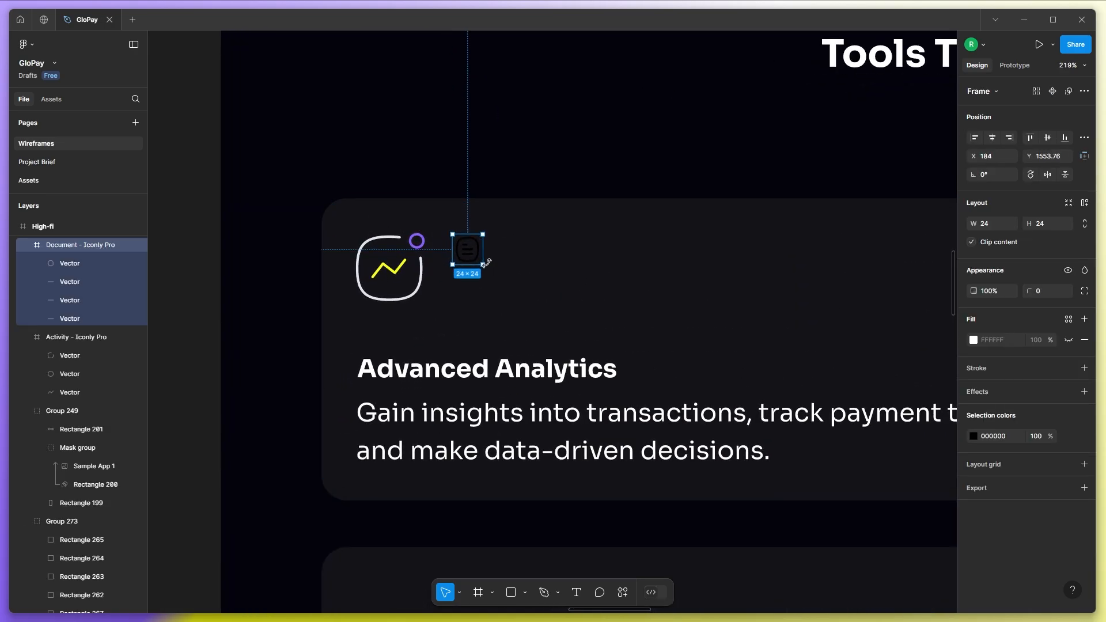
left_click_drag(483, 265, 418, 548)
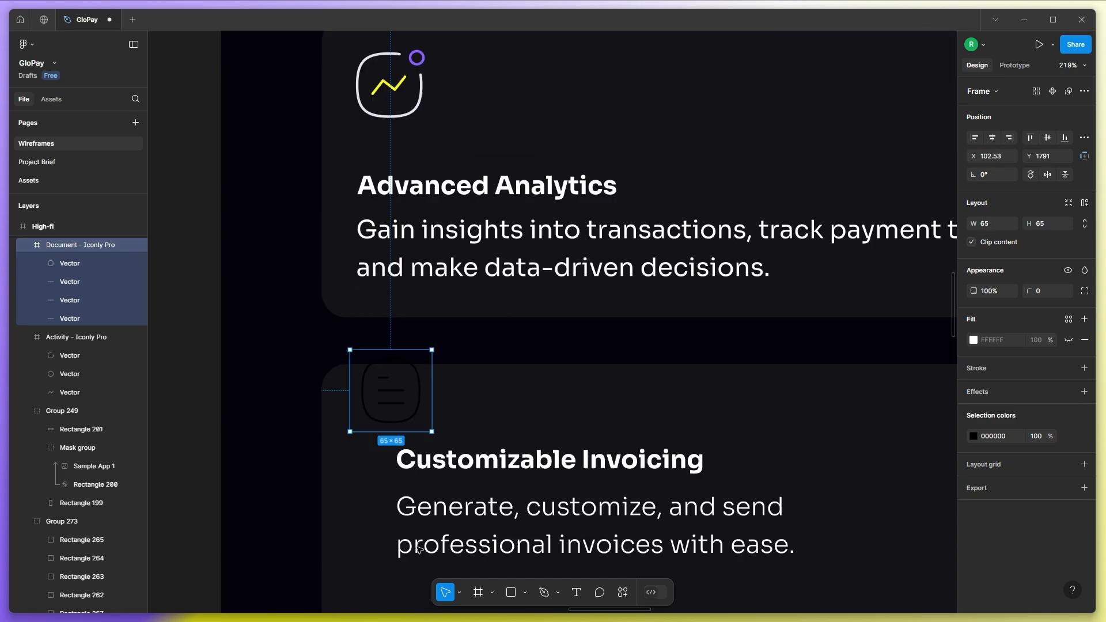
left_click_drag(402, 397, 386, 411)
Give all four vectors of the Document icon a stroke weight of 2 and the light colour E0E4EF.
double_click(383, 405)
left_click(368, 392)
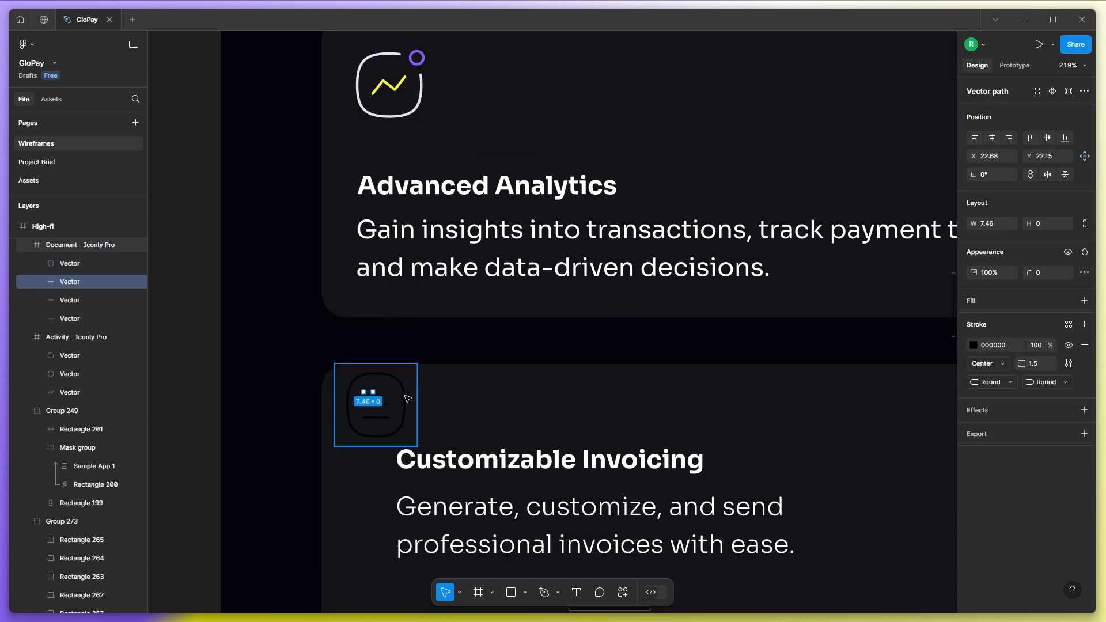
left_click(405, 399, "shift")
left_click(380, 404, "shift")
left_click(376, 417, "shift")
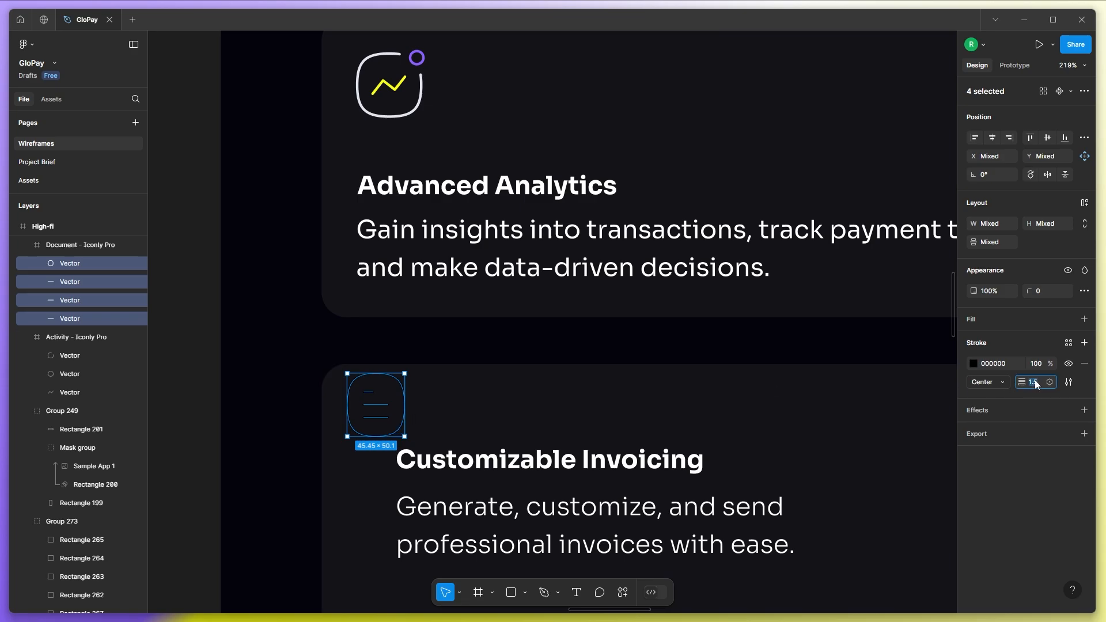
type("2")
left_click(973, 363)
left_click(874, 555)
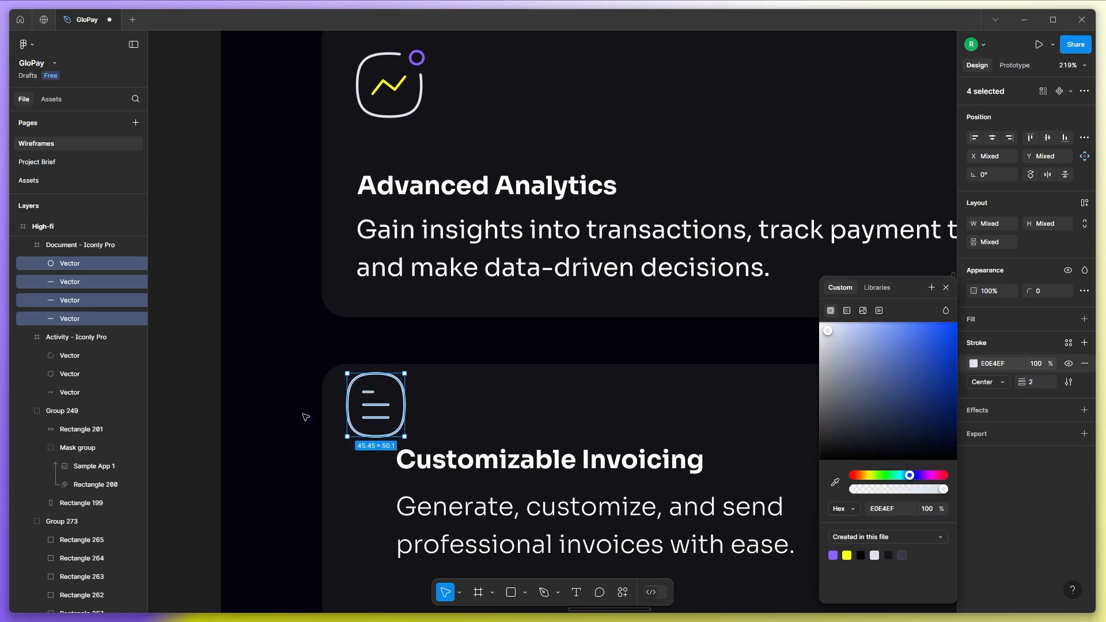
left_click(196, 396)
Inset the Document icon from the card's edge and shift the Customizable Invoicing heading and description down-left beneath it.
left_click_drag(377, 406, 413, 406)
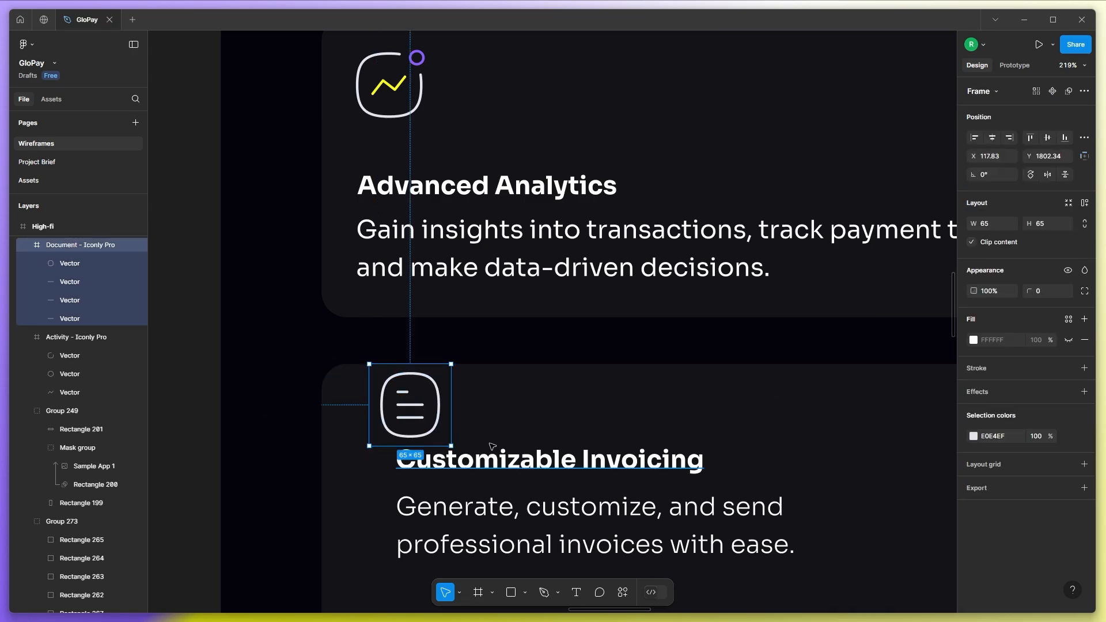
scroll(453, 429, "down", 3)
scroll(453, 429, "up", 3, "ctrl")
left_click(453, 429)
scroll(460, 403, "down", 5, "ctrl")
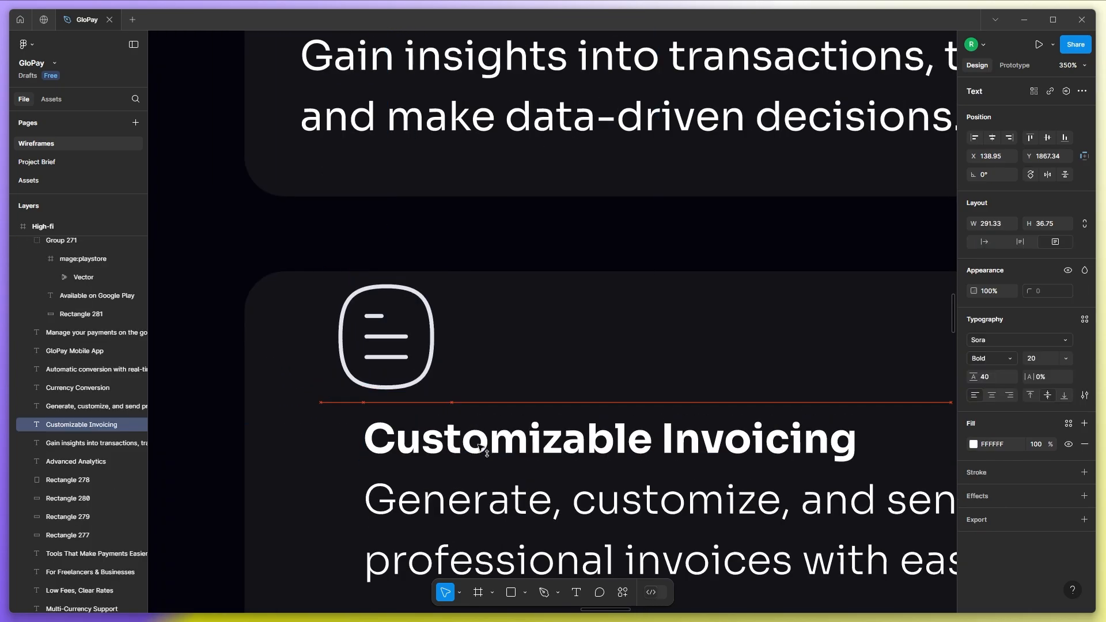
scroll(519, 300, "down", 3)
scroll(510, 341, "up", 1)
left_click(511, 341, "shift")
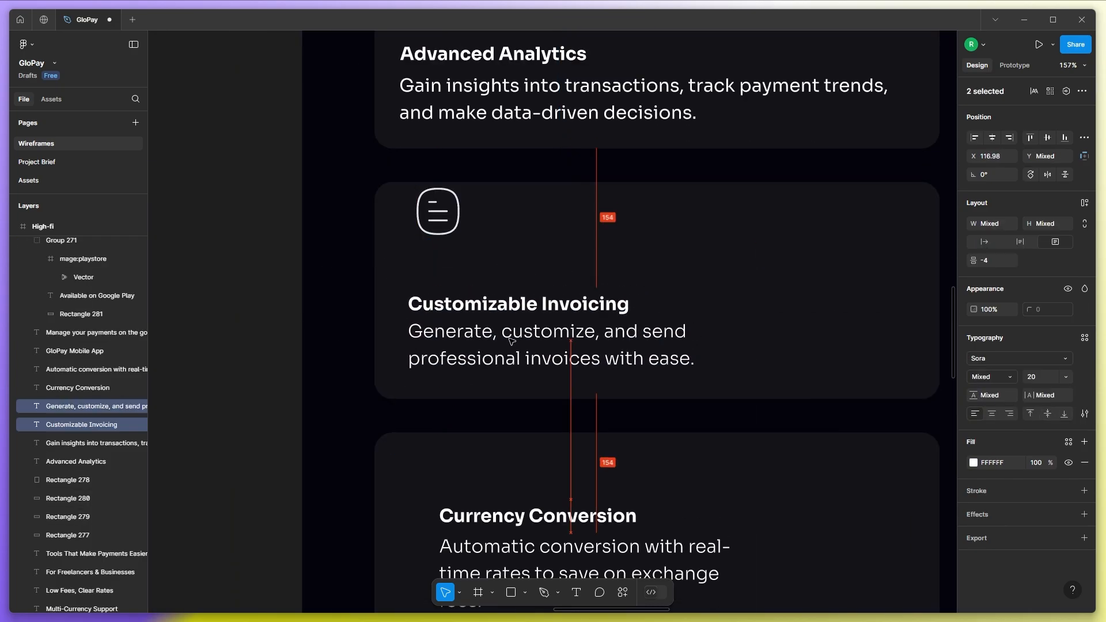
left_click(244, 343)
Insert the dollar-sign icon from the Feather Icons plugin beside the Document icon, sized 13 by 13.
scroll(409, 309, "up", 6, "ctrl")
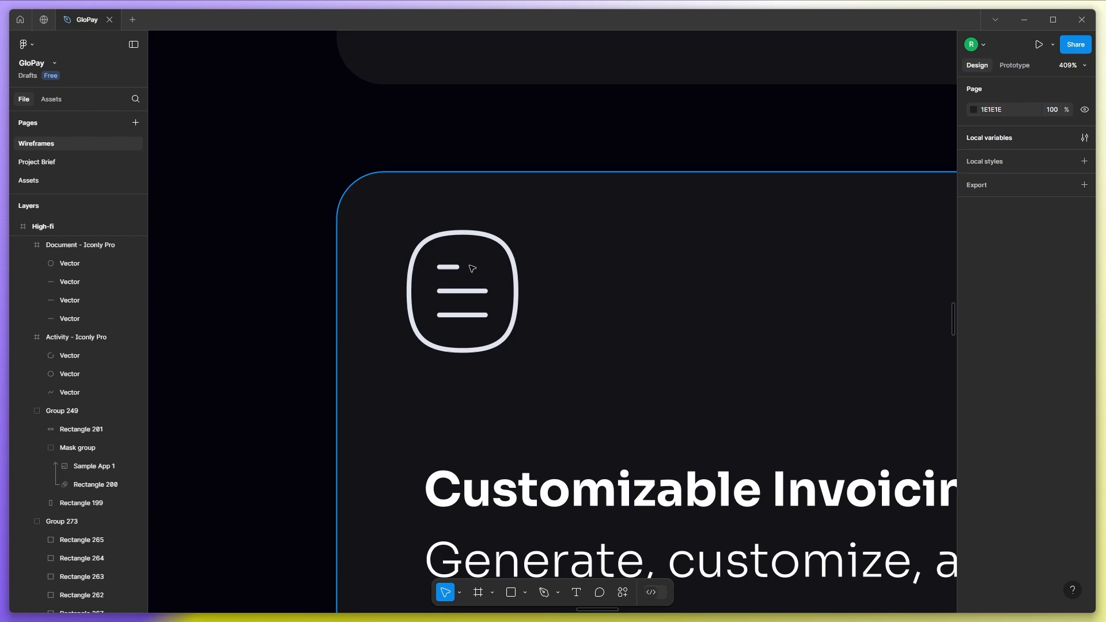
right_click(593, 236)
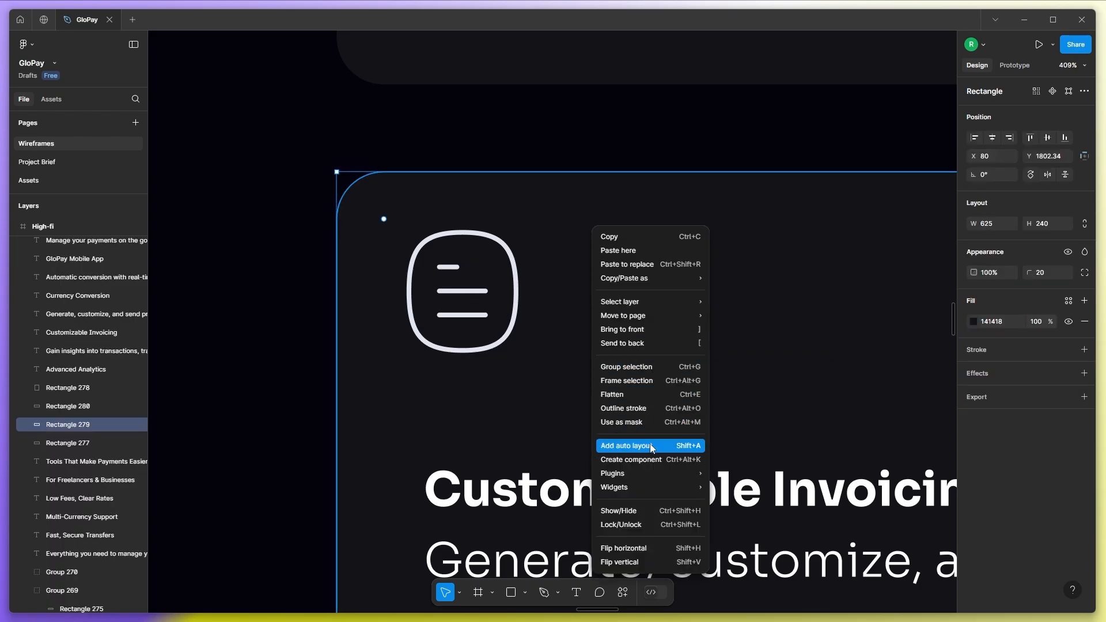
mouse_move(649, 473)
mouse_move(771, 426)
left_click(879, 206)
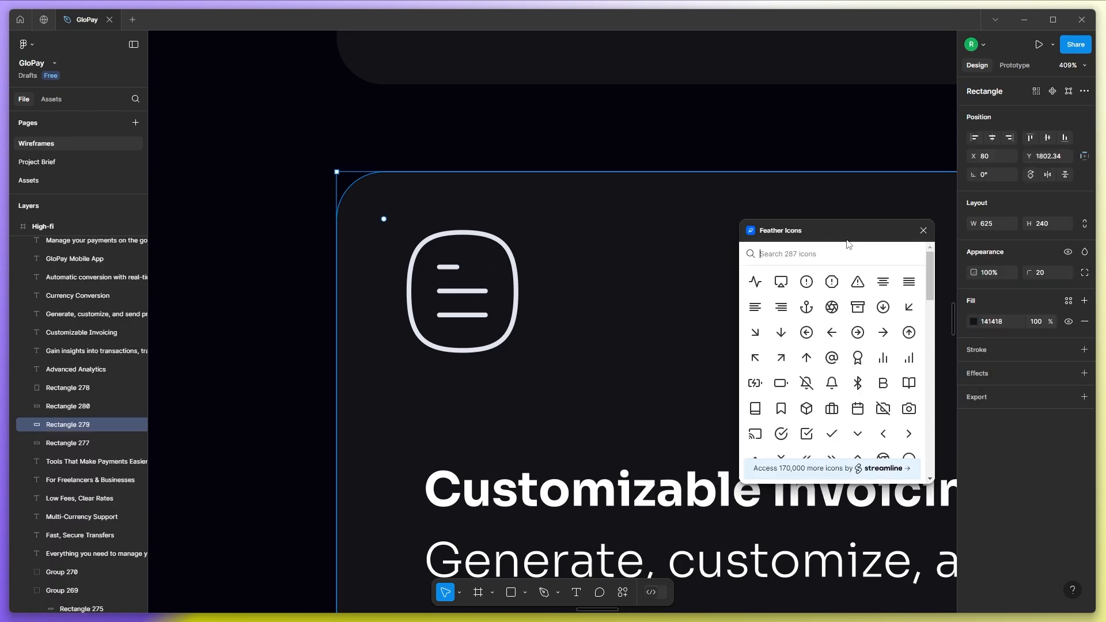
left_click(796, 255)
type("doll")
left_click_drag(755, 284, 584, 353)
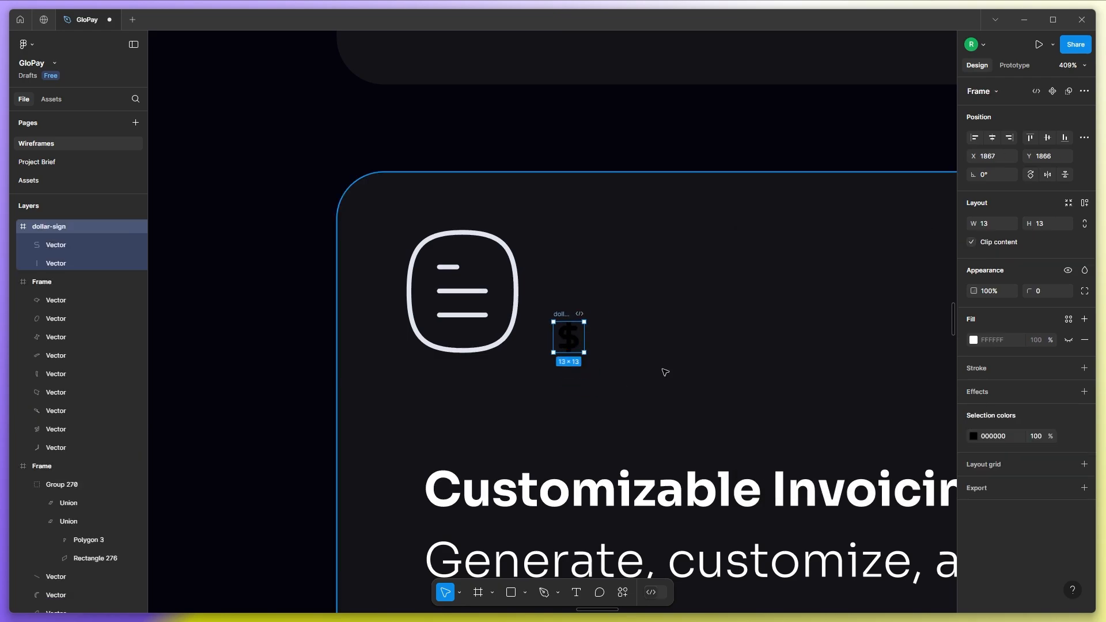
Recolour the dollar sign to purple 8B61FF and place it inside the Document icon, level with the short line.
left_click(973, 436)
left_click(875, 554)
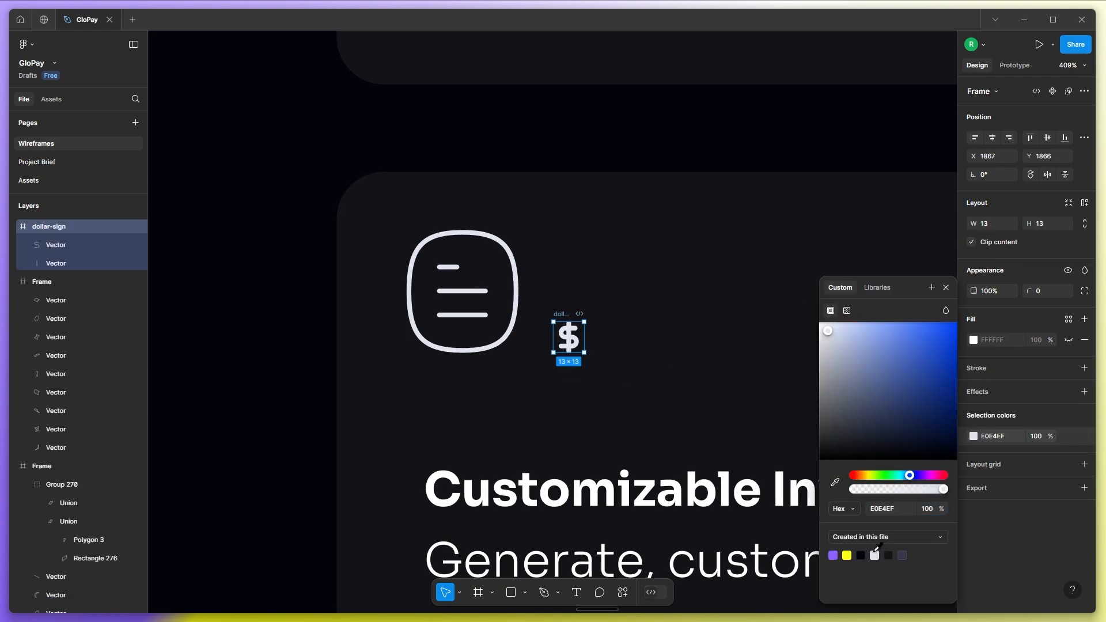
left_click(833, 555)
left_click_drag(566, 315, 481, 244)
scroll(457, 257, "up", 5)
left_click_drag(560, 299, 552, 299)
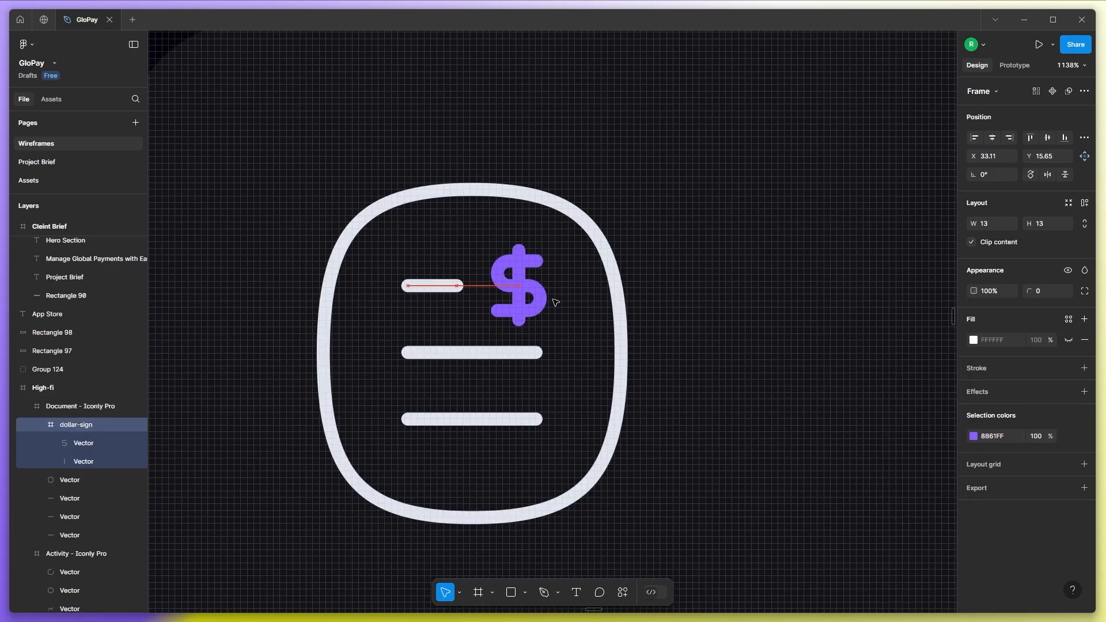
Recolour the short line inside the Document icon to the file's yellow.
left_click(454, 286)
left_click(972, 345)
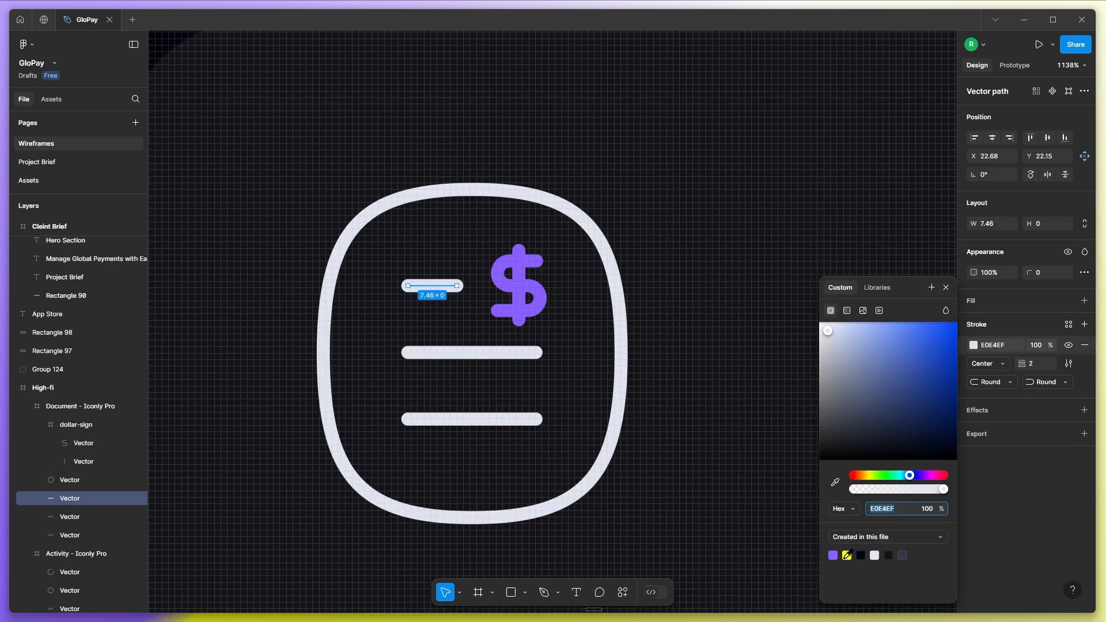
left_click(847, 554)
scroll(589, 382, "down", 5)
left_click(374, 397)
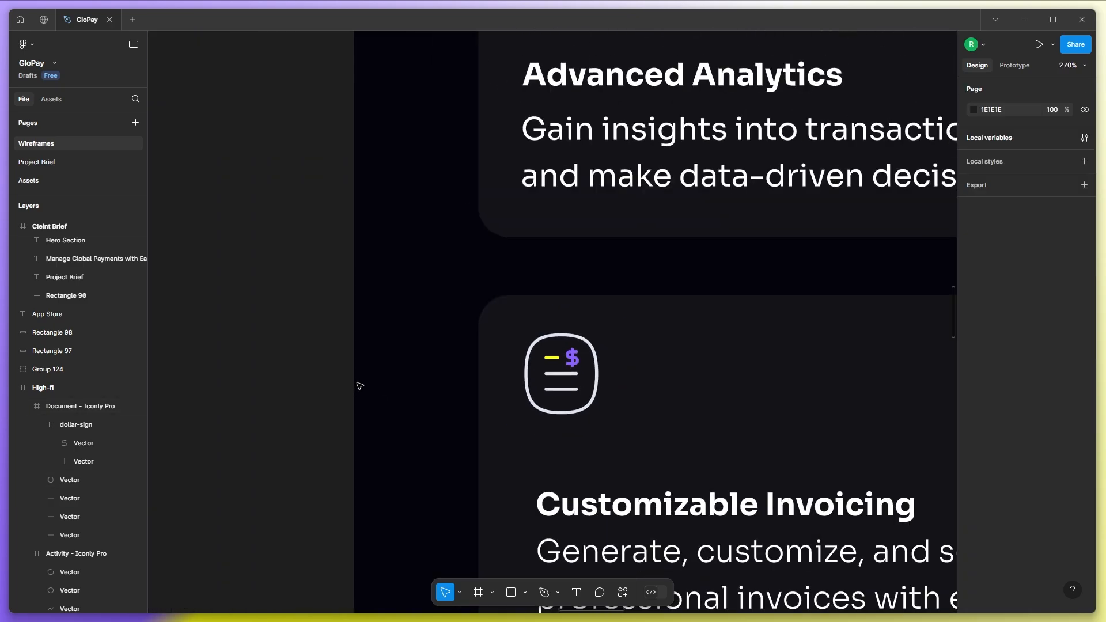
scroll(521, 281, "up", 3)
left_click(520, 273)
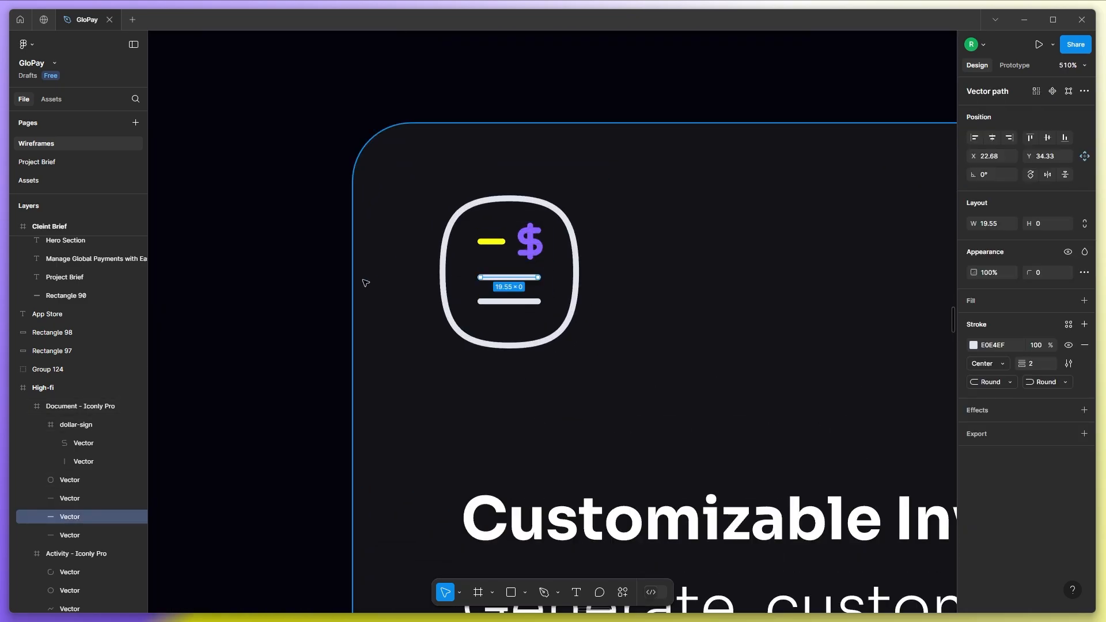
scroll(443, 299, "down", 6)
left_click(361, 311)
Widen the Customizable Invoicing description to about 469 and align the heading and description with the icon's left edge.
left_click(620, 314)
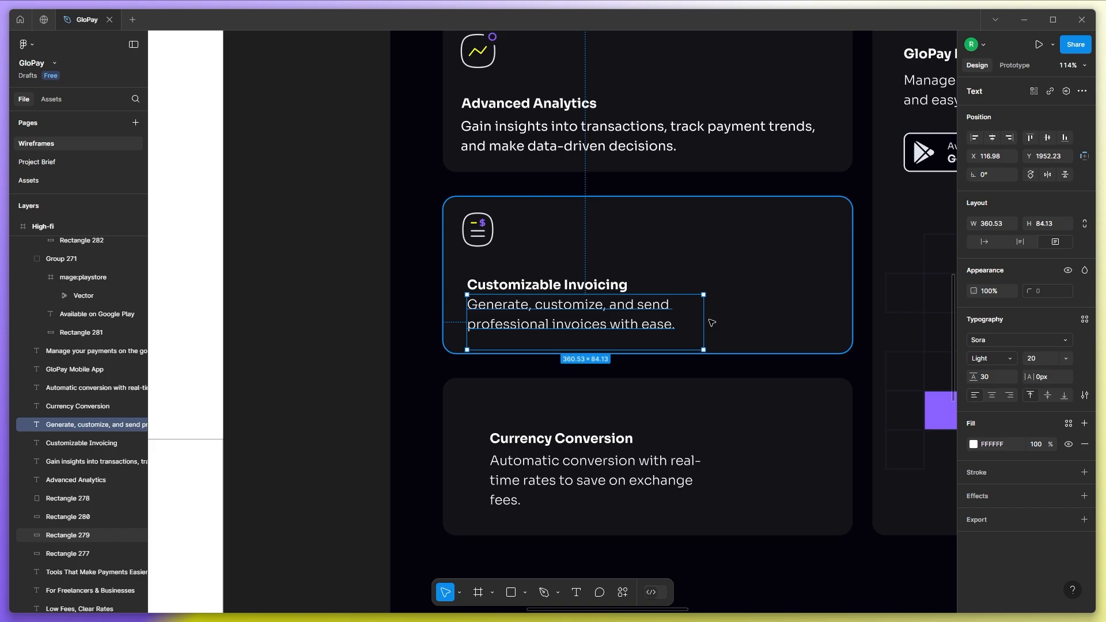
left_click_drag(675, 314, 779, 313)
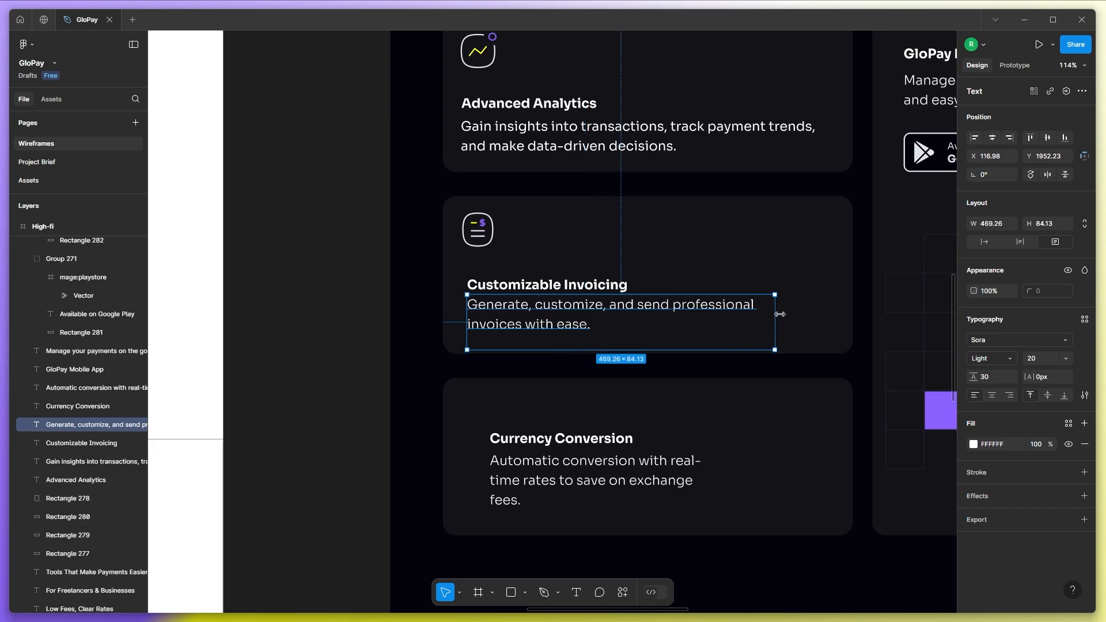
left_click(283, 338)
scroll(427, 311, "down", 1)
left_click(496, 285)
left_click(509, 267, "shift")
left_click_drag(507, 299, 511, 300)
left_click(321, 343)
scroll(321, 339, "down", 3)
scroll(456, 403, "down", 3)
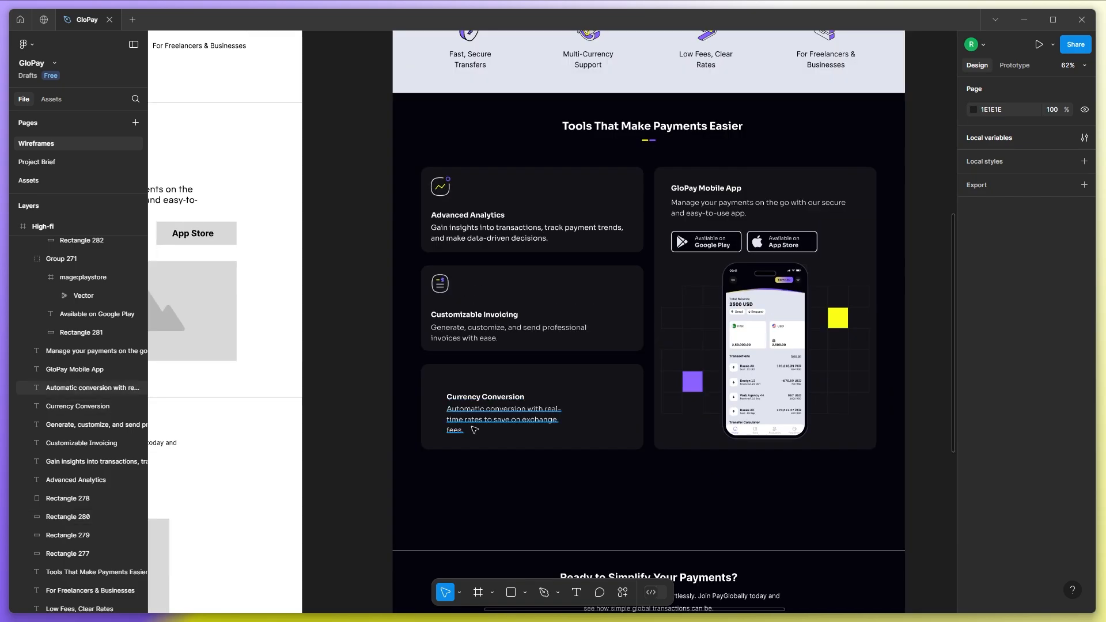
Move the Currency Conversion heading and description together towards the lower-left of their card.
scroll(471, 438, "up", 5)
left_click(464, 386)
left_click(478, 358, "shift")
left_click_drag(476, 368, 457, 382)
left_click(267, 336)
scroll(300, 321, "up", 1)
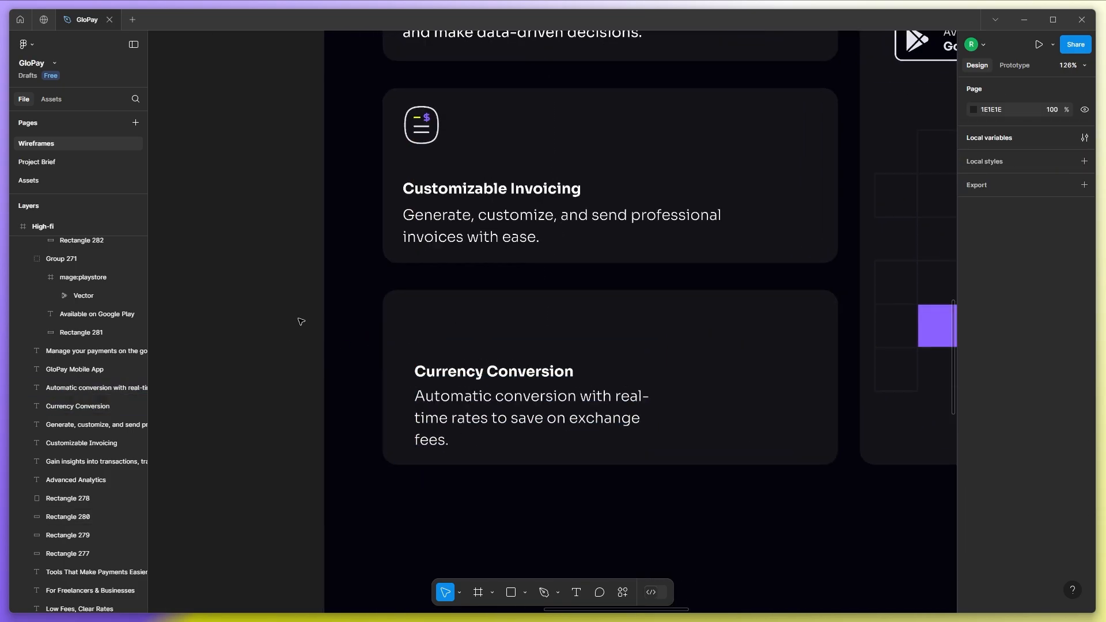
Draw a circle about 36 wide beside the Document icon, without fill and with an E0E4EF stroke of weight 2.
left_click(524, 592)
left_click(532, 518)
mouse_move(405, 295)
left_mouse_down()
mouse_move(431, 321)
mouse_move(478, 179)
mouse_move(478, 137)
mouse_move(501, 151)
left_mouse_up()
scroll(469, 130, "up", 5)
left_click(1083, 350)
left_click(1084, 321)
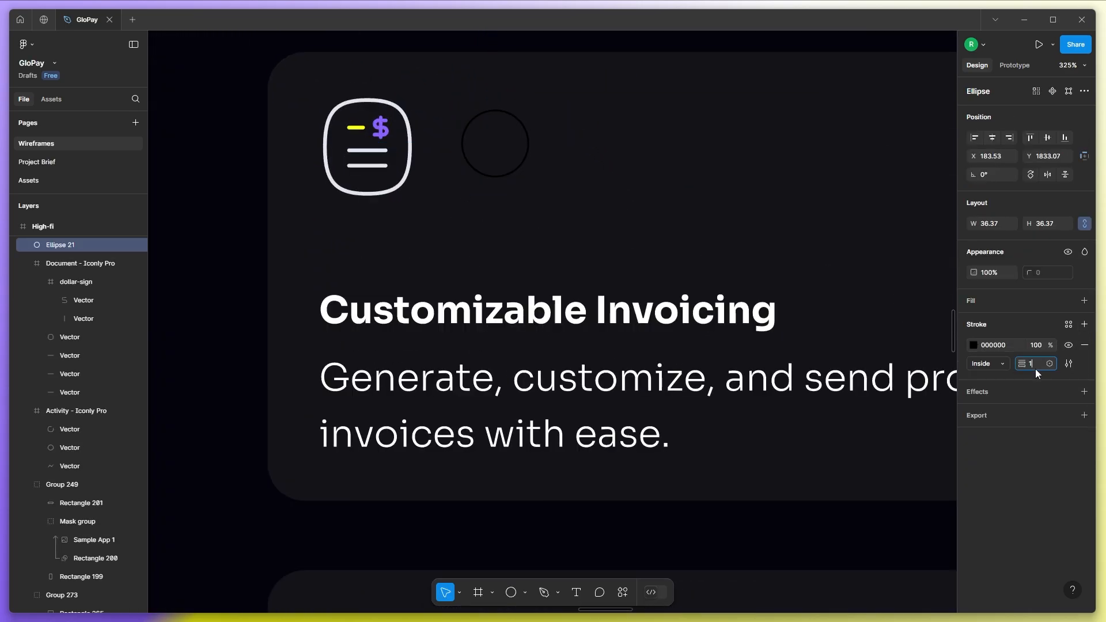
type("2")
left_click(973, 345)
left_click(874, 555)
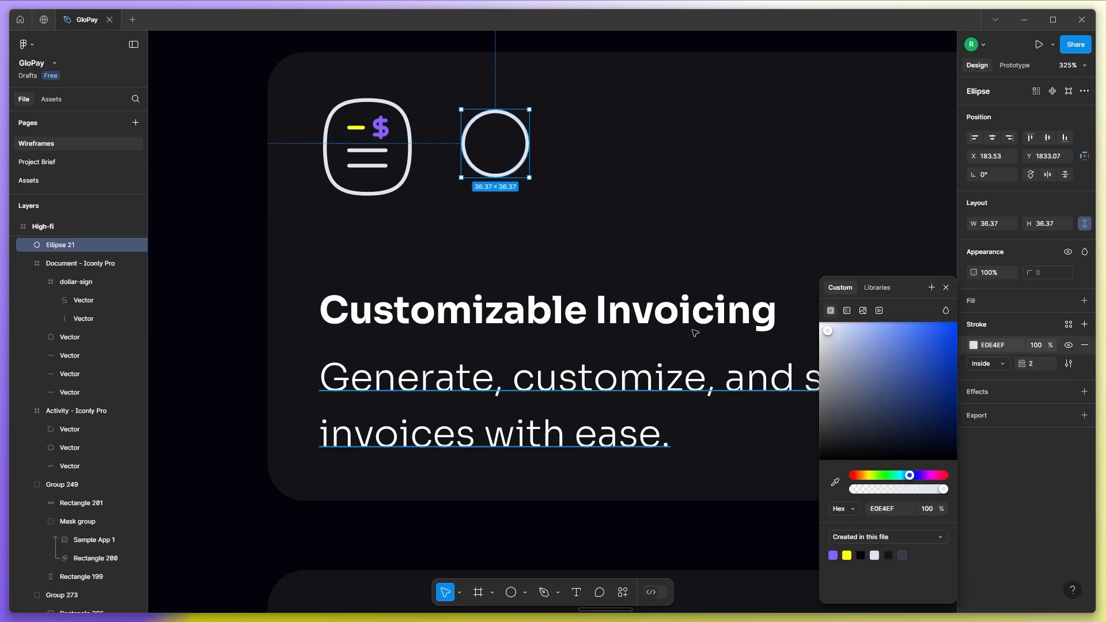
Copy the purple dollar sign from the Document icon into the centre of the new circle.
left_click(380, 129)
double_click(382, 130)
scroll(377, 116, "up", 3, "ctrl")
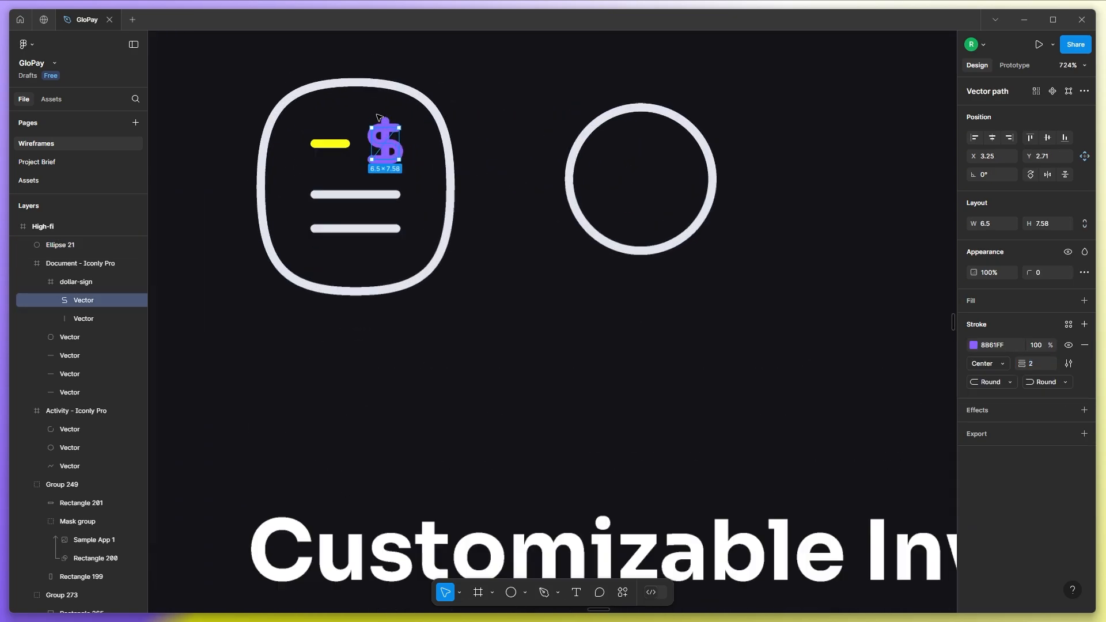
left_click_drag(403, 147, 652, 178, "alt")
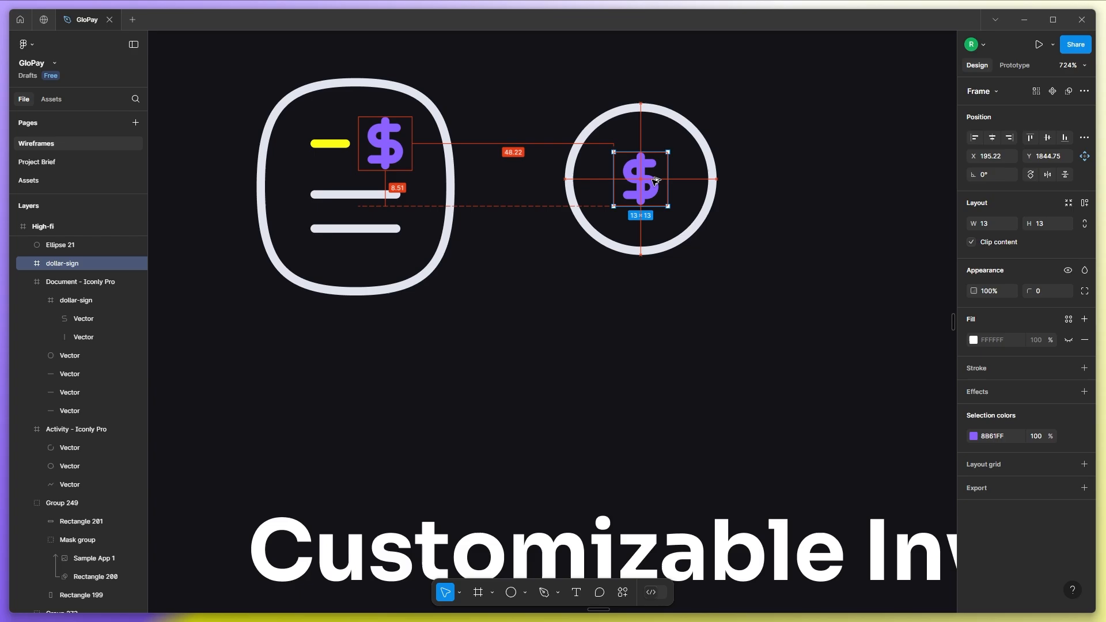
scroll(685, 170, "down", 2, "ctrl")
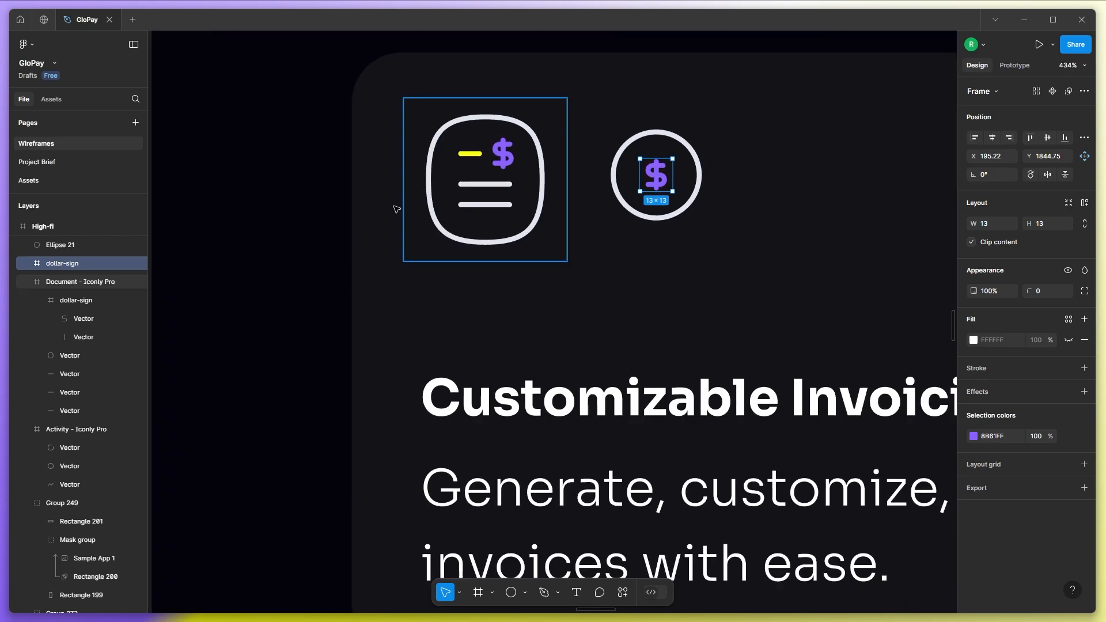
left_click(340, 216)
Set the circle's stroke alignment to Center.
scroll(699, 175, "down", 2, "ctrl")
left_click(697, 188)
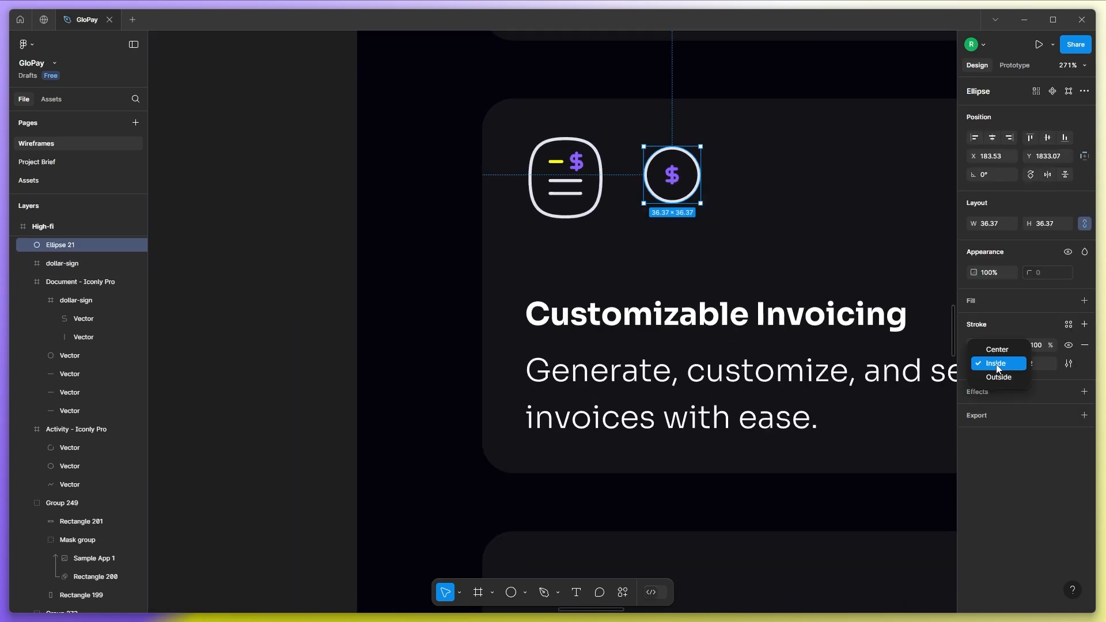
left_click(997, 349)
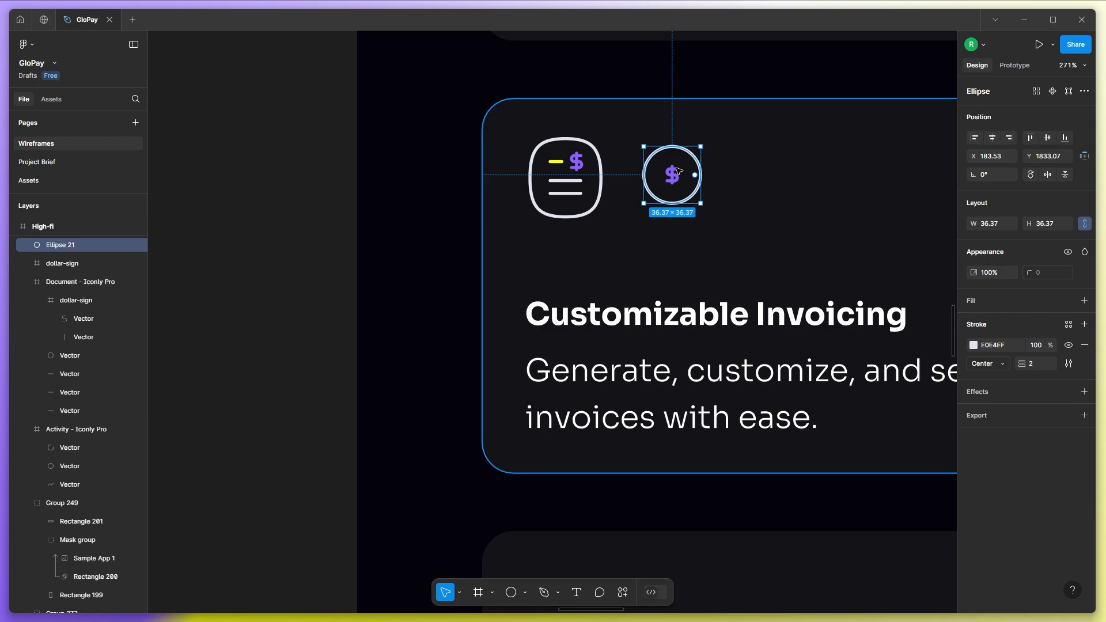
left_click(309, 232)
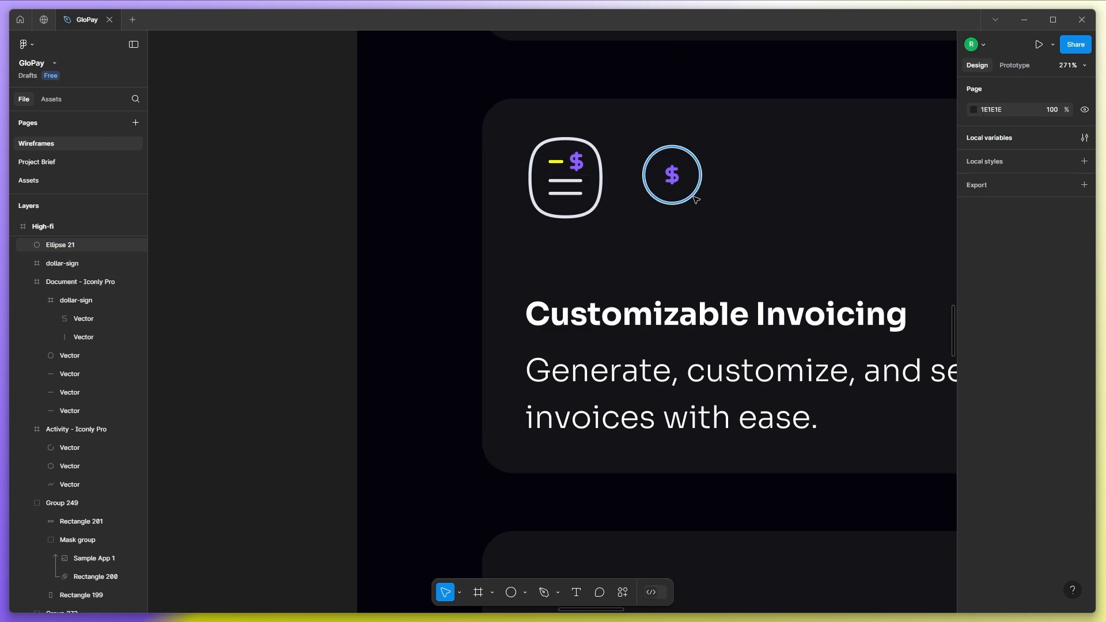
Duplicate the circle twice and enlarge the topmost copy concentrically to about 52 as an outer ring.
left_click(696, 198)
key("ctrl+d")
key("ctrl+d")
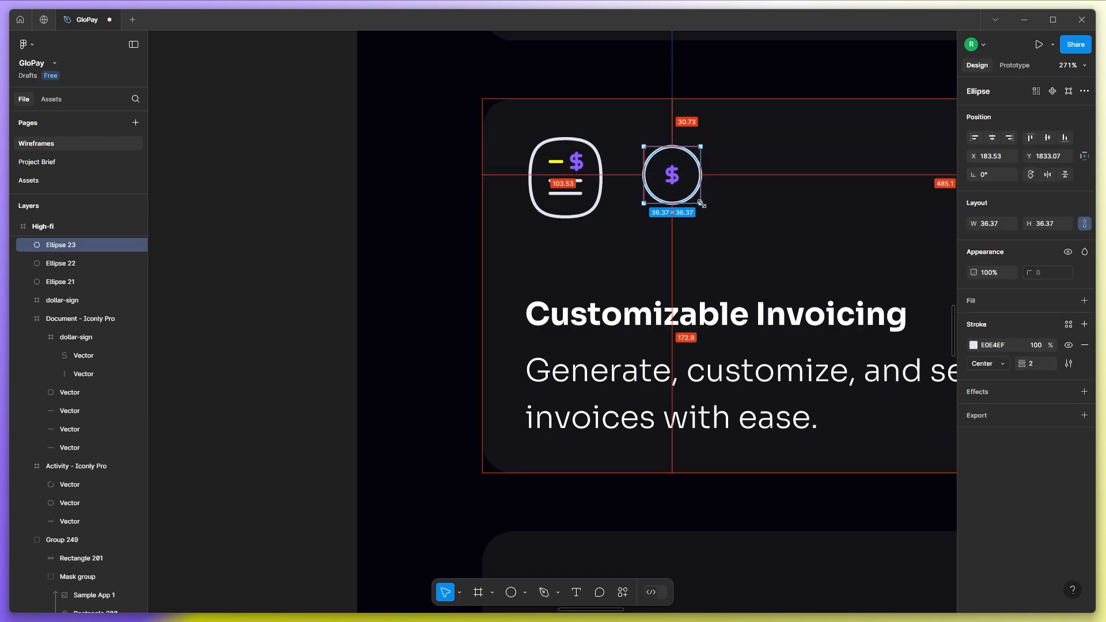
left_click_drag(701, 203, 713, 216)
scroll(712, 147, "up", 3)
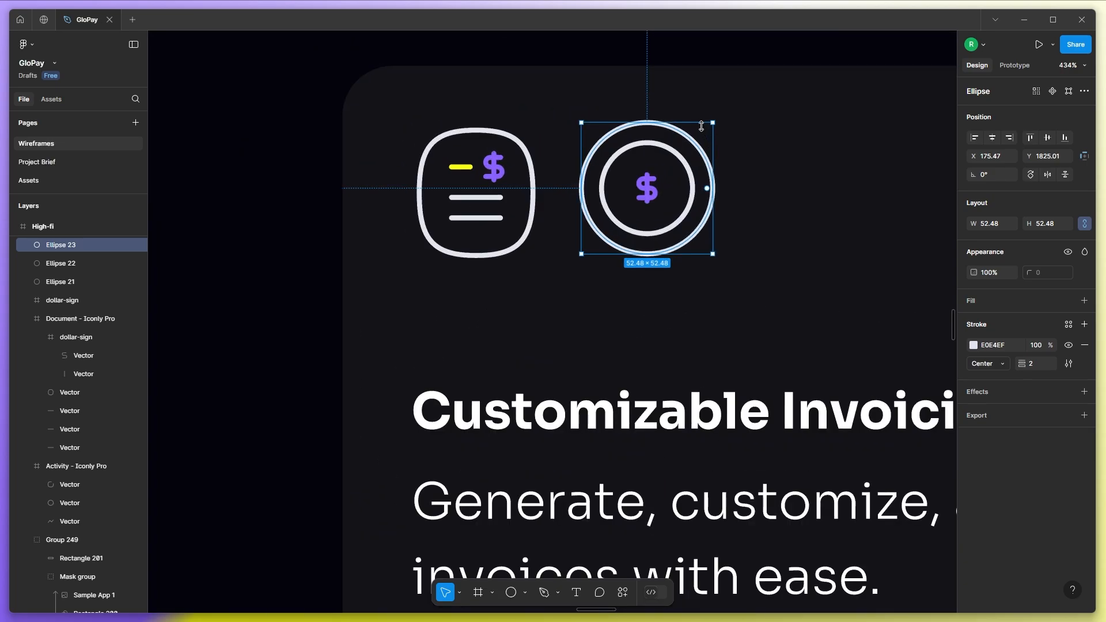
Delete the outer ring's upper-right and lower-left quarter arcs and add short arrowhead strokes to the remaining arcs.
key("Return")
left_click_drag(717, 126, 694, 171)
key("Delete")
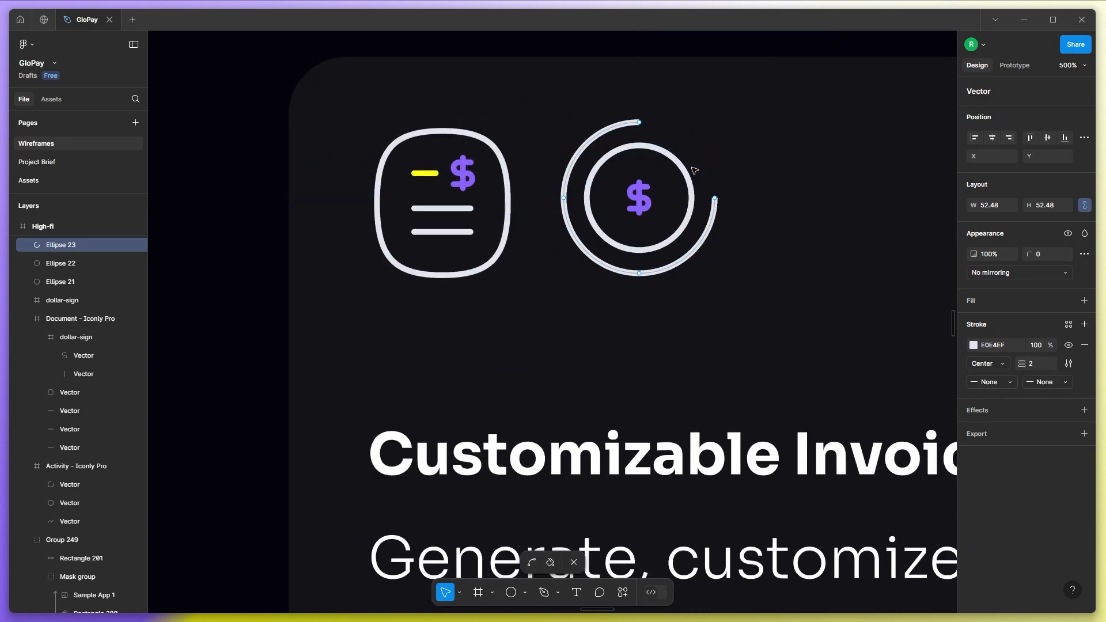
left_click_drag(598, 262, 598, 262)
key("Delete")
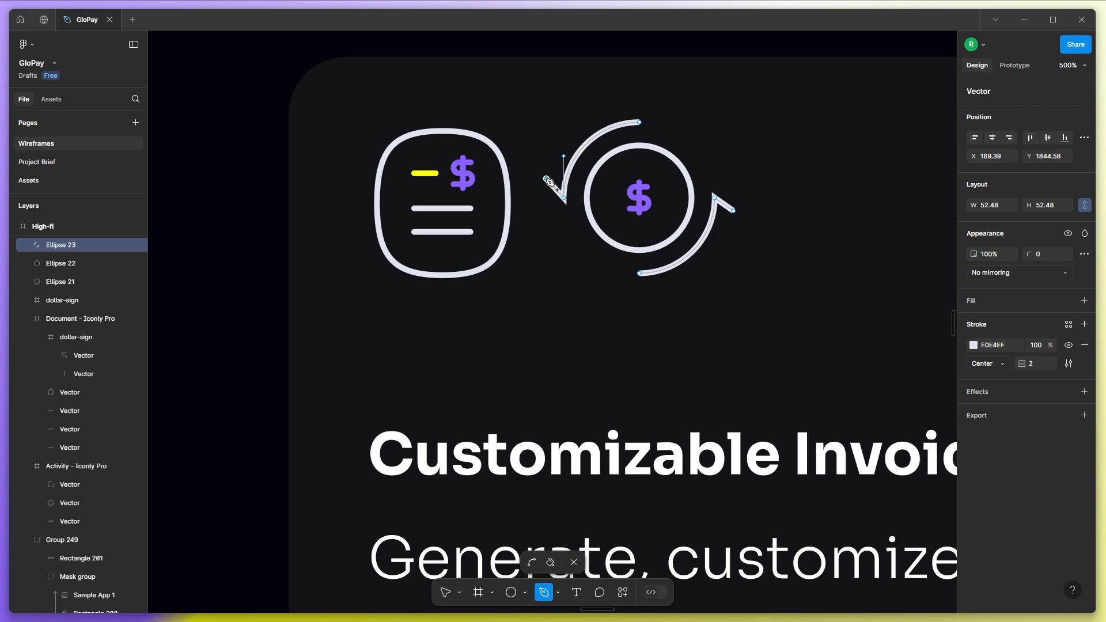
key("Escape")
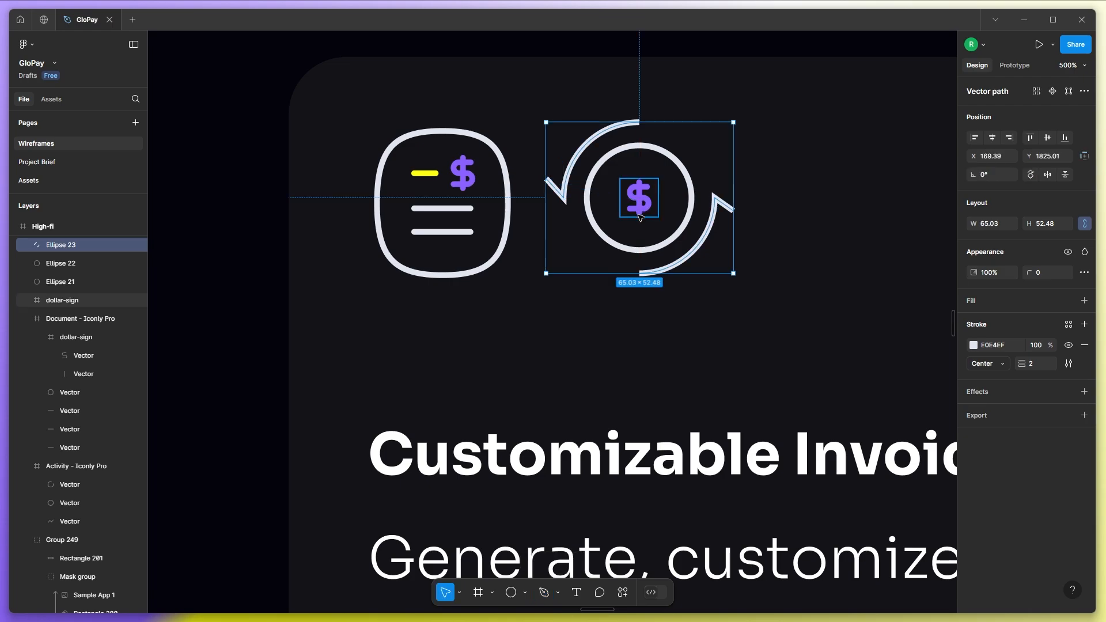
Give the outer arrow arcs of the currency icon rounded joins and round end points.
left_click(1064, 364)
left_click(941, 448)
left_click(920, 420)
left_click(933, 512)
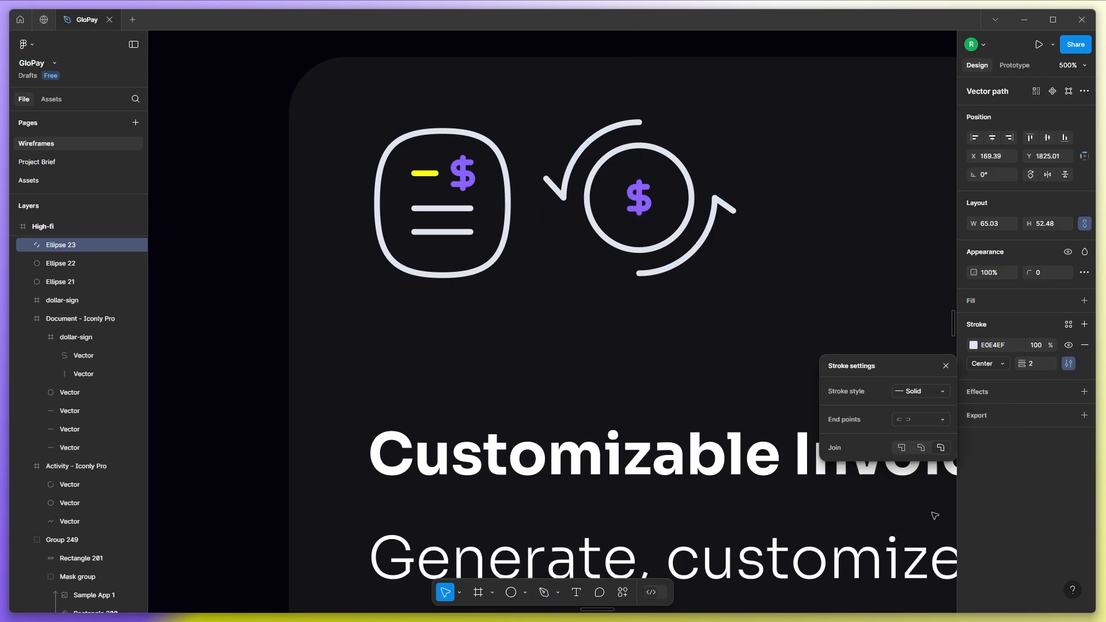
Shrink the outer arrow arcs concentrically around the dollar circle to about 61 × 49.
left_click_drag(660, 165, 664, 202)
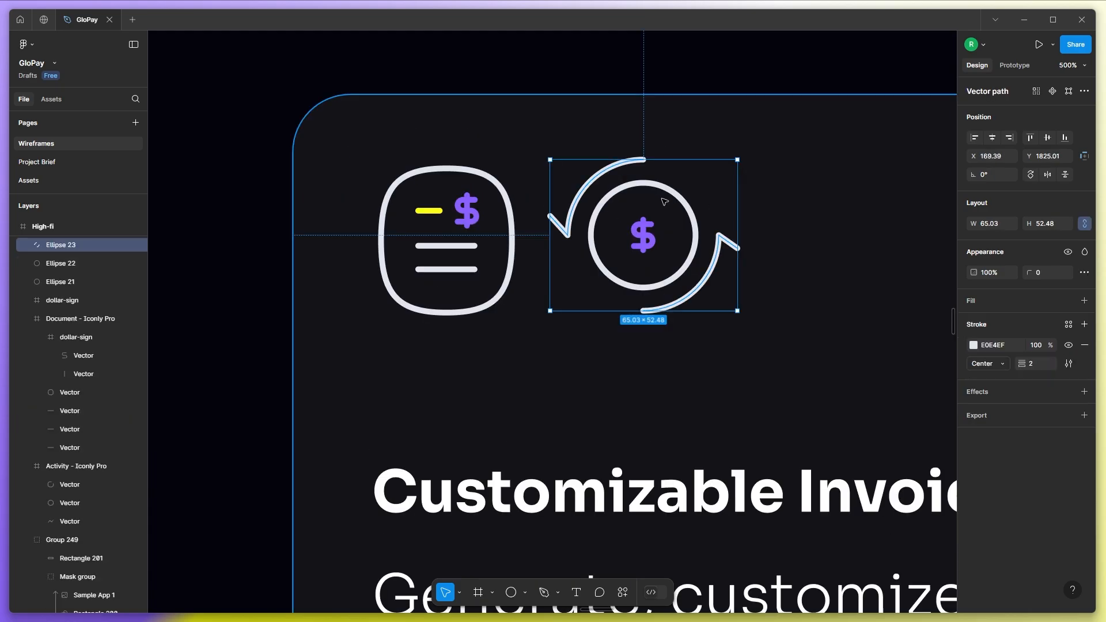
key("alt")
left_click_drag(737, 312, 728, 306)
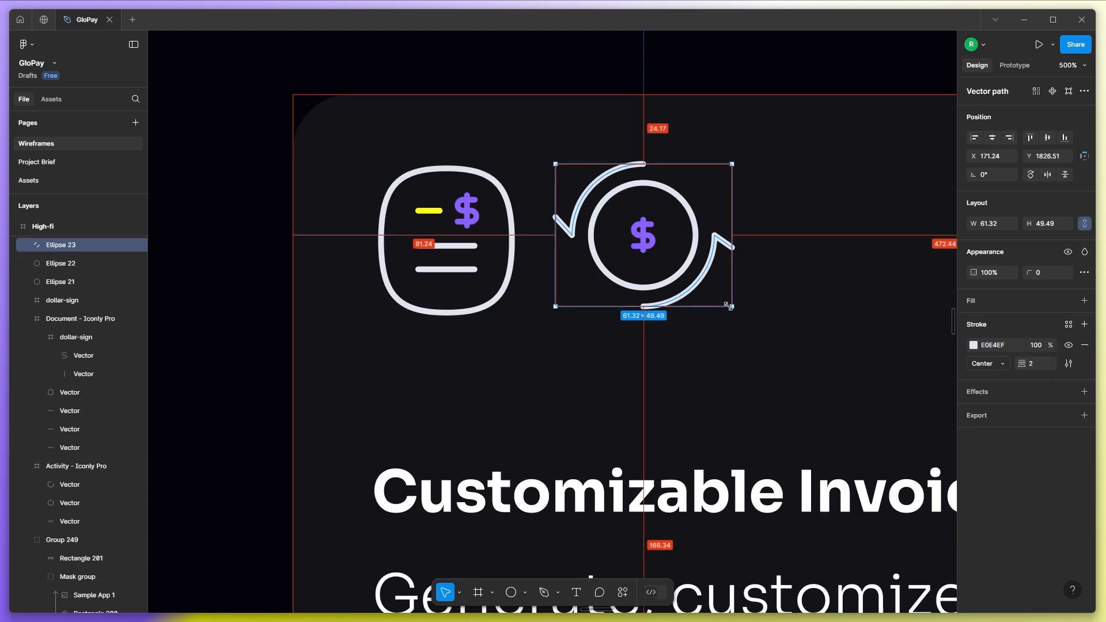
Move the arrow arcs, circle and dollar sign together into the Currency Conversion card, above its heading.
left_click(671, 198, "shift")
left_click(644, 236, "shift")
scroll(652, 236, "down", 5)
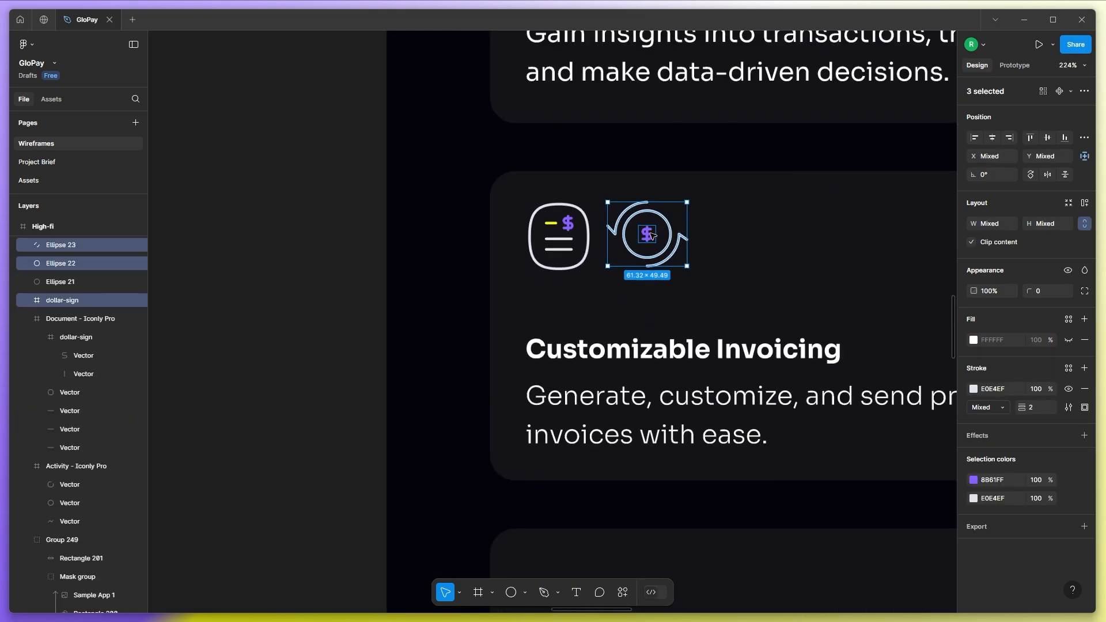
scroll(651, 233, "down", 6)
scroll(656, 136, "down", 2)
scroll(662, 141, "up", 2)
left_click_drag(650, 76, 580, 352)
left_click(372, 378)
scroll(565, 368, "up", 3)
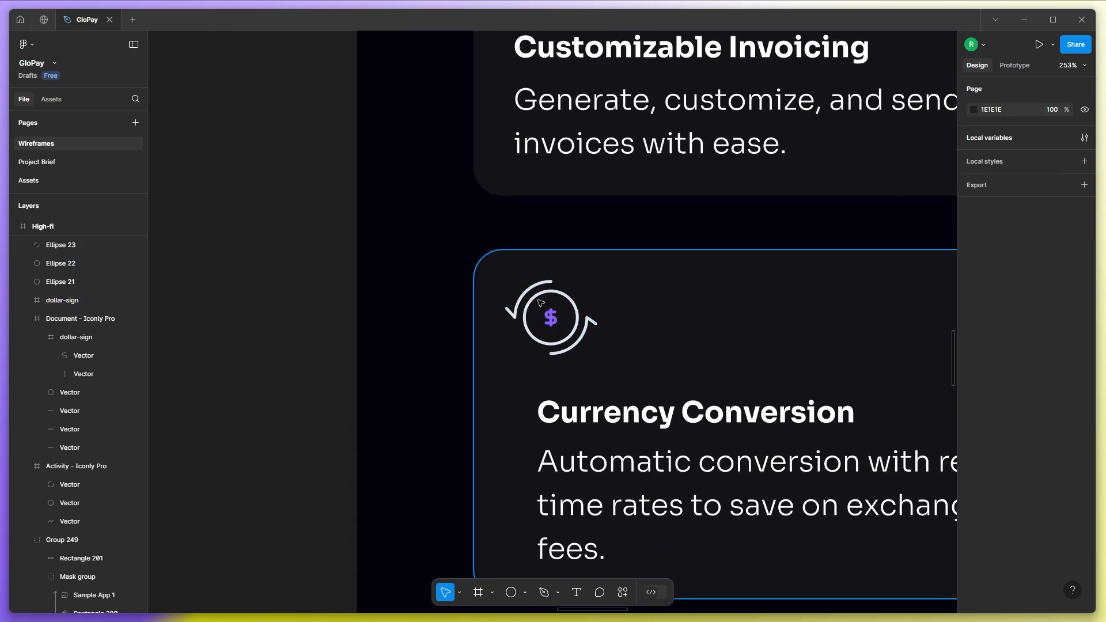
Set the outer arrow arcs to purple 8B61FF and try to recolour only the lower-right arc yellow FBFF15.
left_click(540, 303)
left_click(973, 345)
left_click(833, 555)
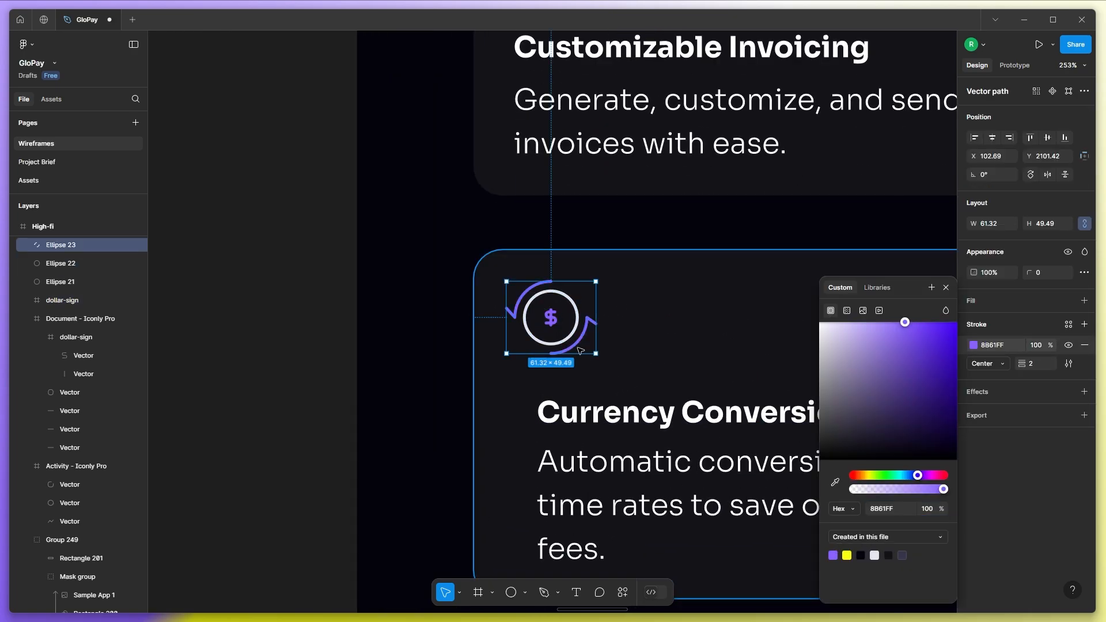
double_click(580, 344)
scroll(581, 335, "up", 1)
left_click_drag(635, 299, 557, 385)
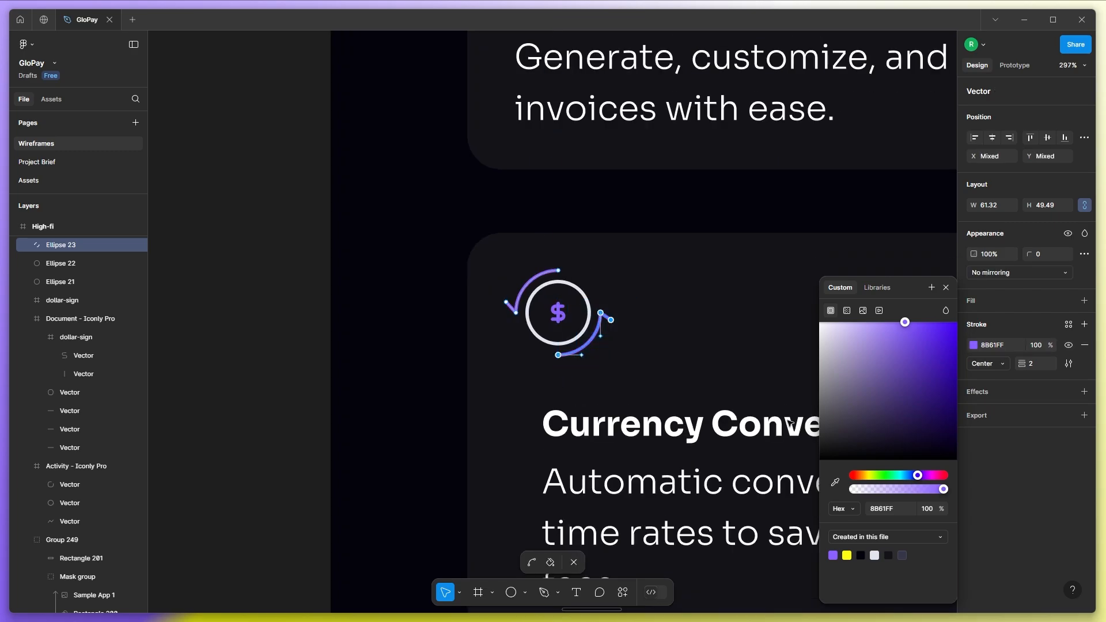
double_click(296, 328)
left_click(296, 328)
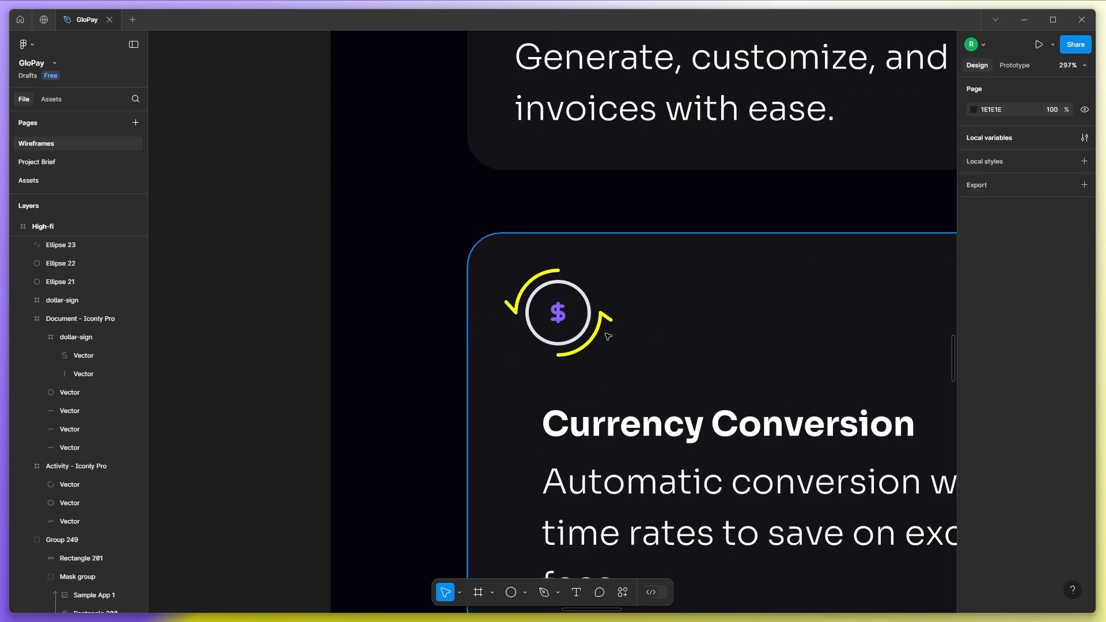
Delete the lower-right arrow arc from the outer ring vector.
left_click(596, 345)
double_click(596, 344)
left_click_drag(621, 305, 550, 383)
double_click(282, 304)
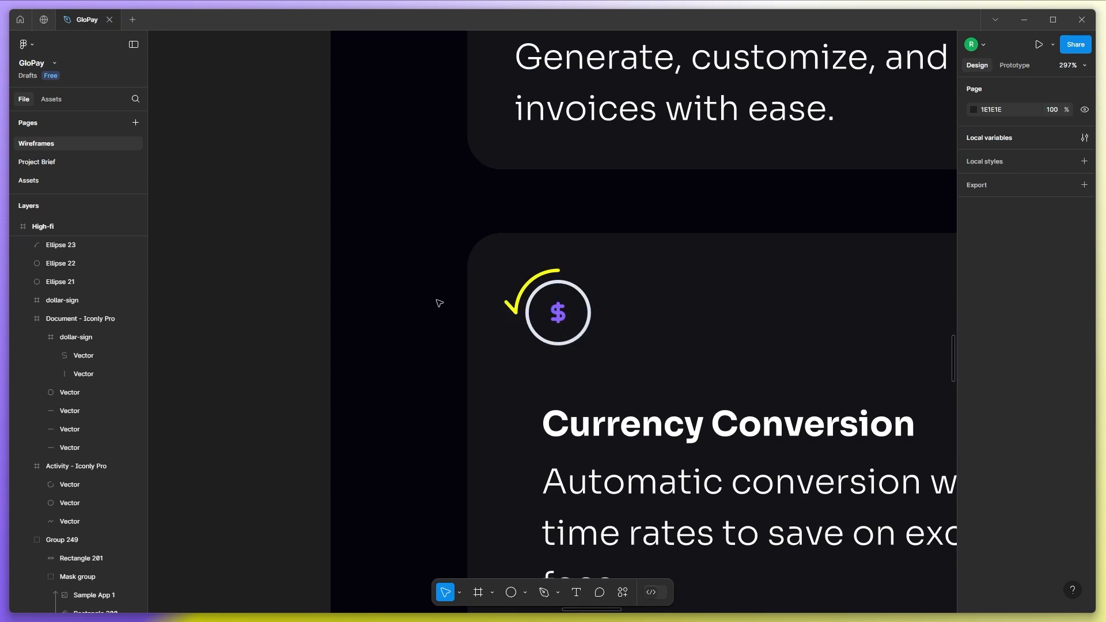
Duplicate the remaining arrow arc, rotate the copy 180° and place it at the circle's lower right.
scroll(548, 284, "up", 5)
left_click(521, 268)
left_click_drag(520, 269, 653, 268)
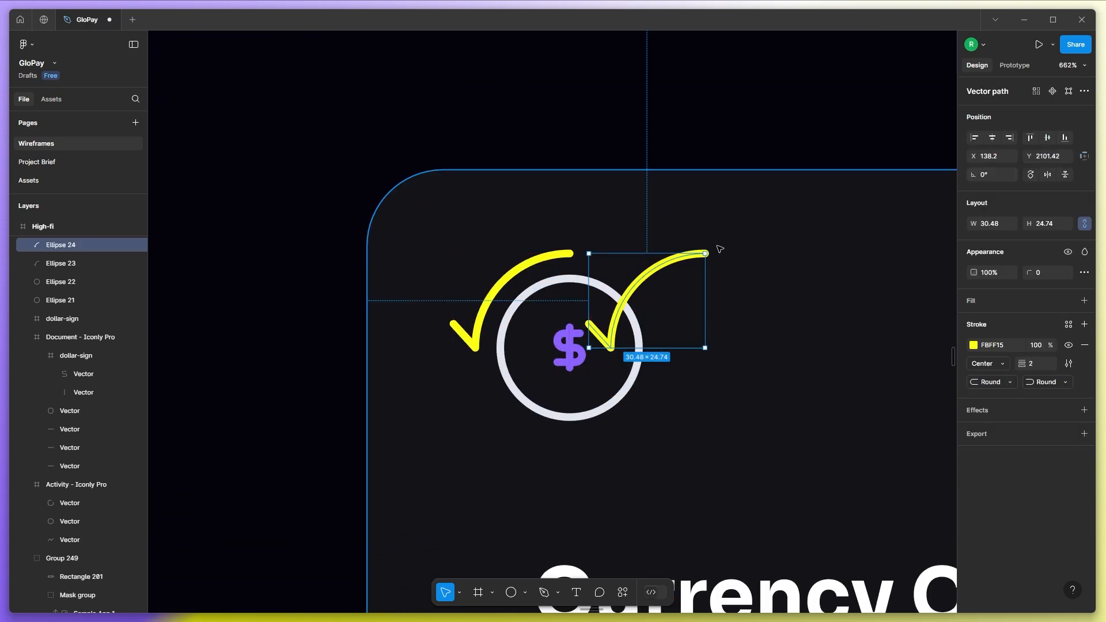
left_click_drag(719, 249, 580, 366)
left_click_drag(653, 325, 634, 419)
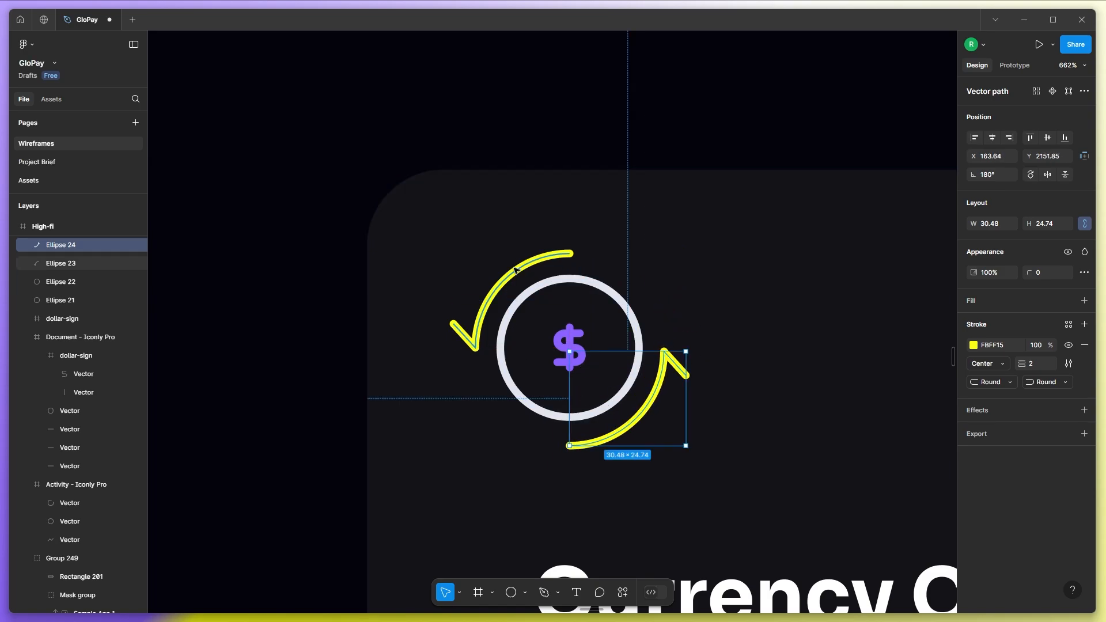
Set the upper-left arrow arc's stroke to purple 8B61FF.
left_click(973, 345)
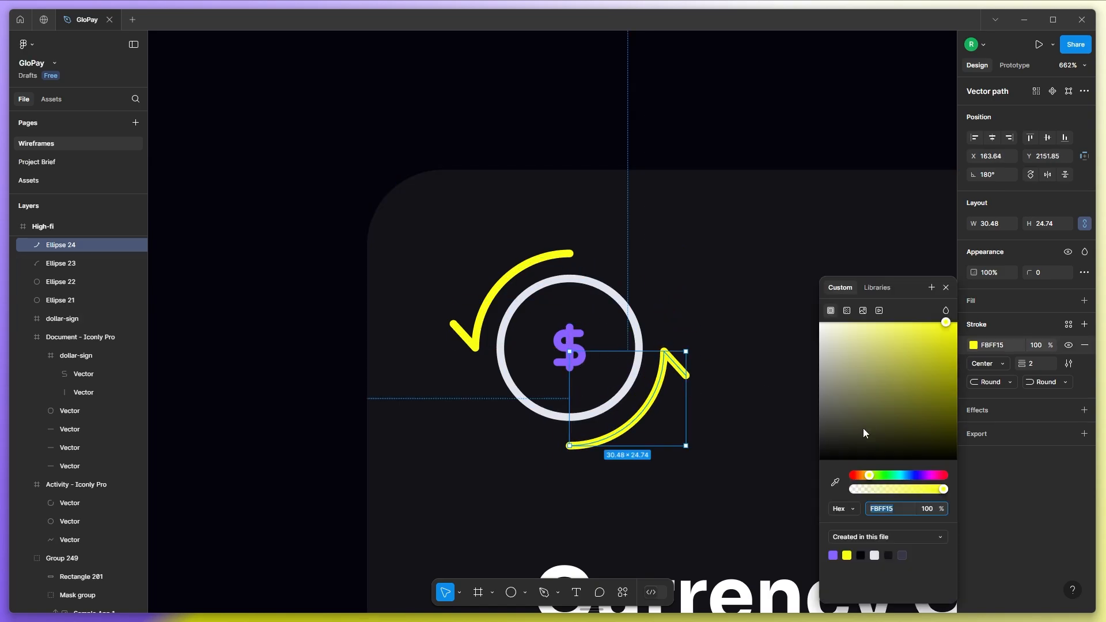
left_click(485, 306)
left_click(973, 345)
left_click(832, 555)
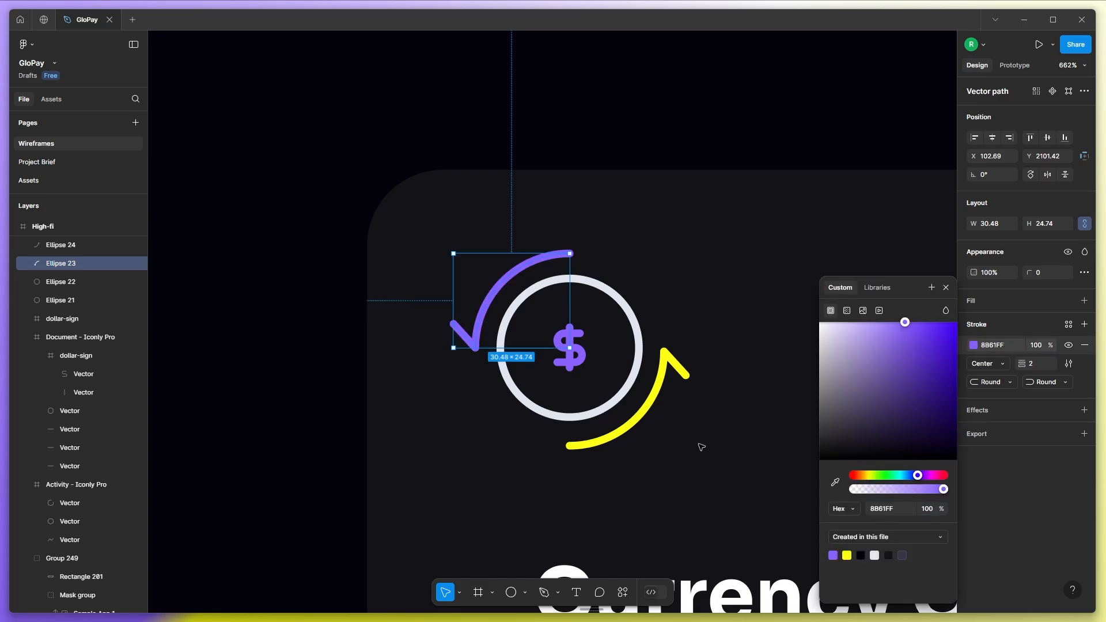
scroll(514, 293, "down", 5)
scroll(533, 301, "up", 3)
key("Escape")
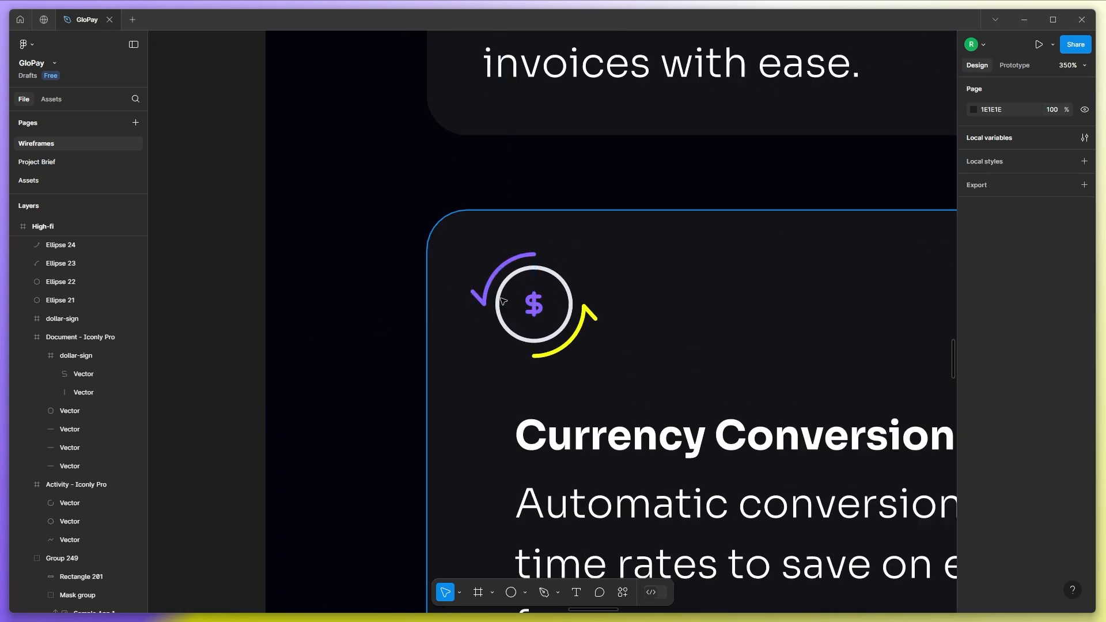
Group the dollar sign, circle and both arrow arcs into one icon and adjust its position in the Currency Conversion card.
scroll(514, 300, "up", 5)
left_click(574, 307)
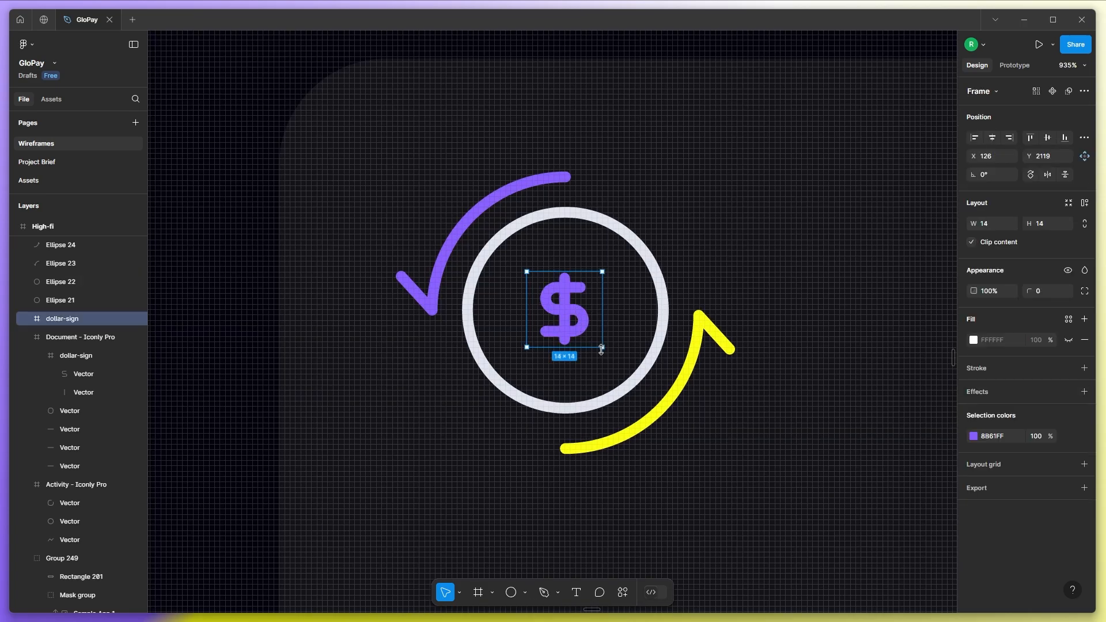
scroll(554, 321, "down", 5)
left_click_drag(292, 267, 649, 353)
left_click(617, 326, "shift")
key("ctrl+g")
scroll(554, 323, "down", 2)
left_click_drag(557, 321, 558, 320)
Delete the leftover duplicate circle from the Customizable Invoicing card.
left_click(585, 358)
left_click(596, 164)
key("Delete")
Align the Currency Conversion heading and description beneath the icon, widening the description to fit on two lines.
left_click_drag(585, 359, 573, 359)
left_click_drag(585, 393, 575, 397)
left_click_drag(739, 400, 834, 390)
left_click_drag(664, 450, 664, 406)
left_click(612, 360, "shift")
left_click_drag(609, 381, 609, 396)
left_click(419, 402)
Move the "Ready to Simplify Your Payments?" texts, button and image placeholder outside the frame and delete the divider line above that section.
scroll(420, 402, "down", 5)
left_click_drag(668, 287, 582, 289)
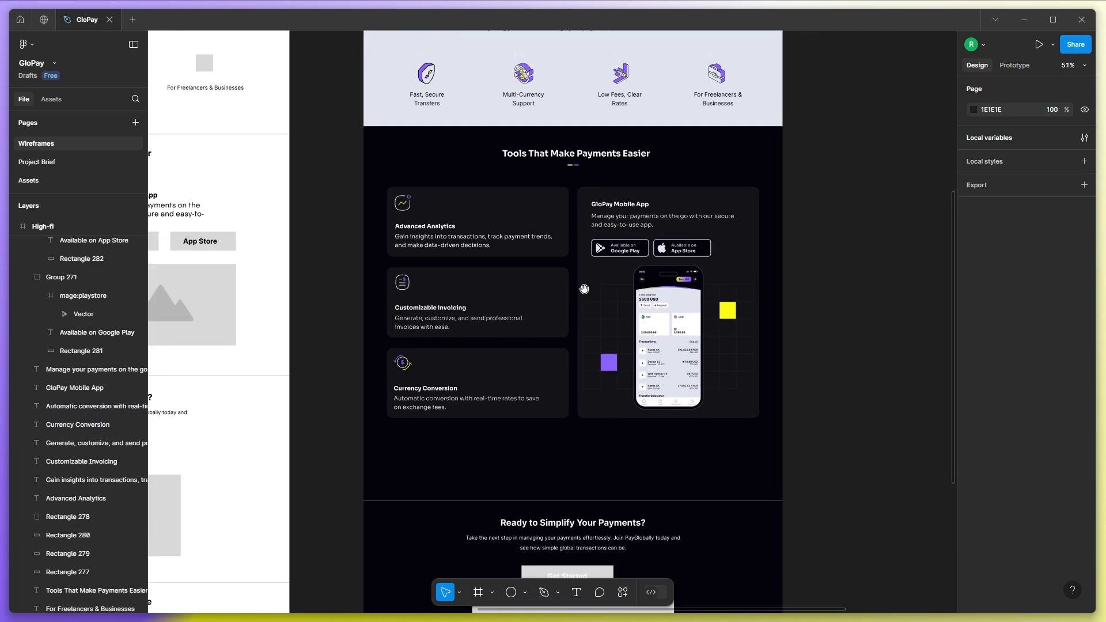
scroll(478, 377, "up", 3)
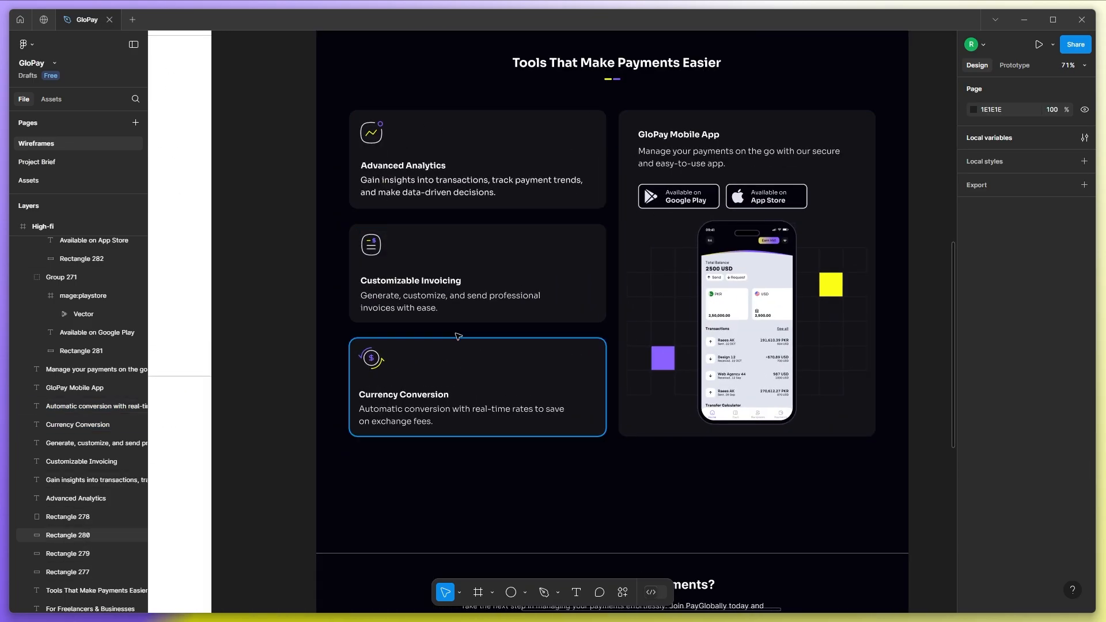
scroll(548, 344, "down", 3)
scroll(576, 348, "down", 5)
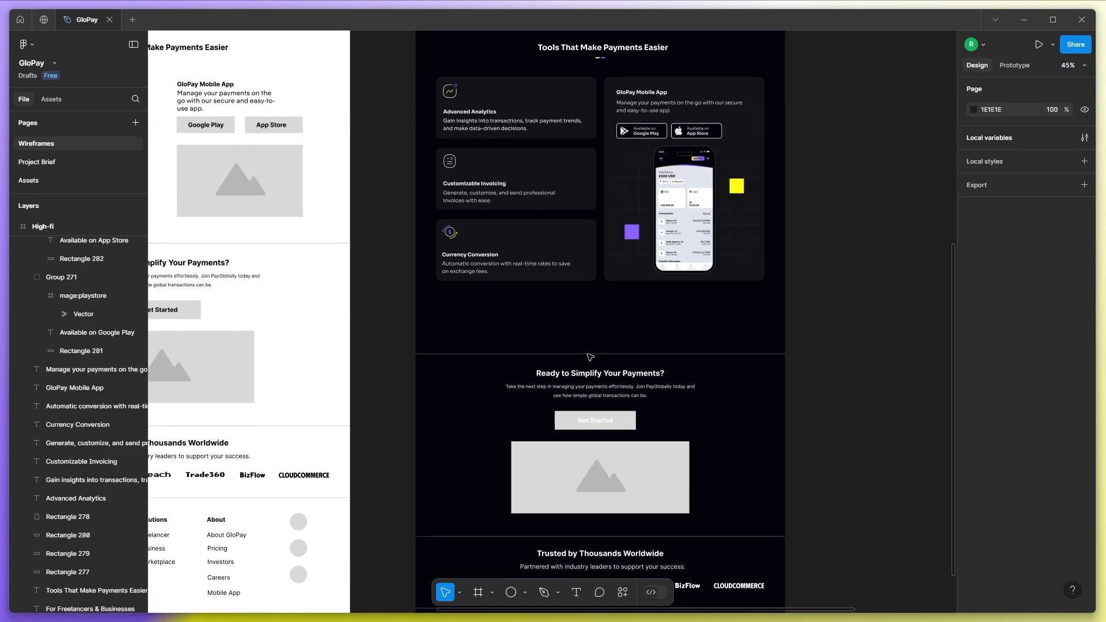
scroll(589, 355, "down", 2)
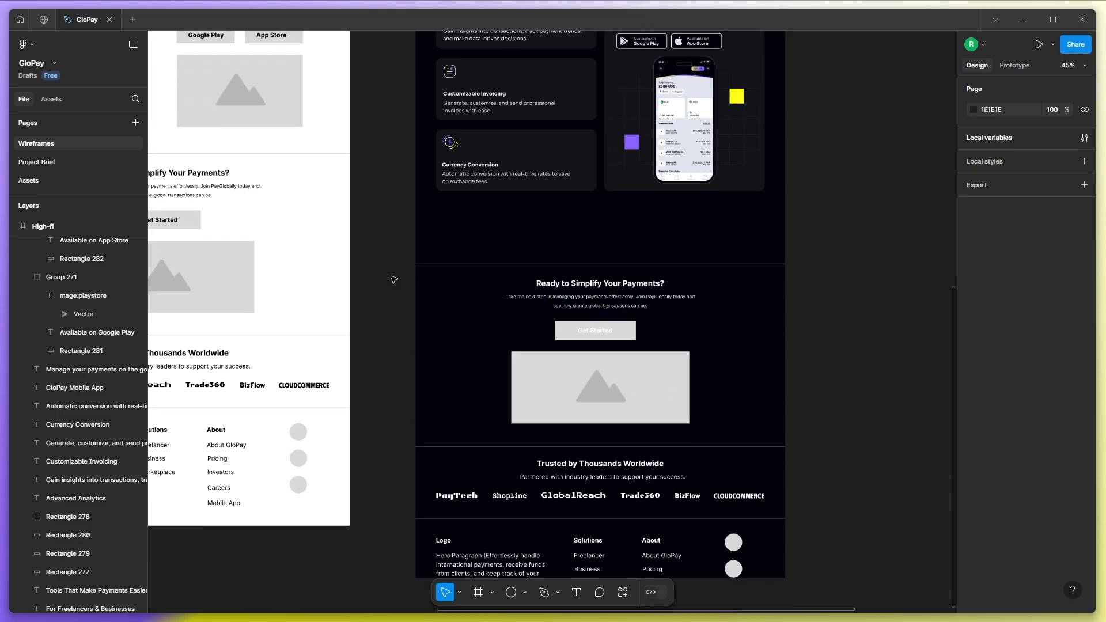
left_click_drag(394, 279, 686, 445)
scroll(671, 408, "down", 1)
left_click_drag(671, 408, 893, 383)
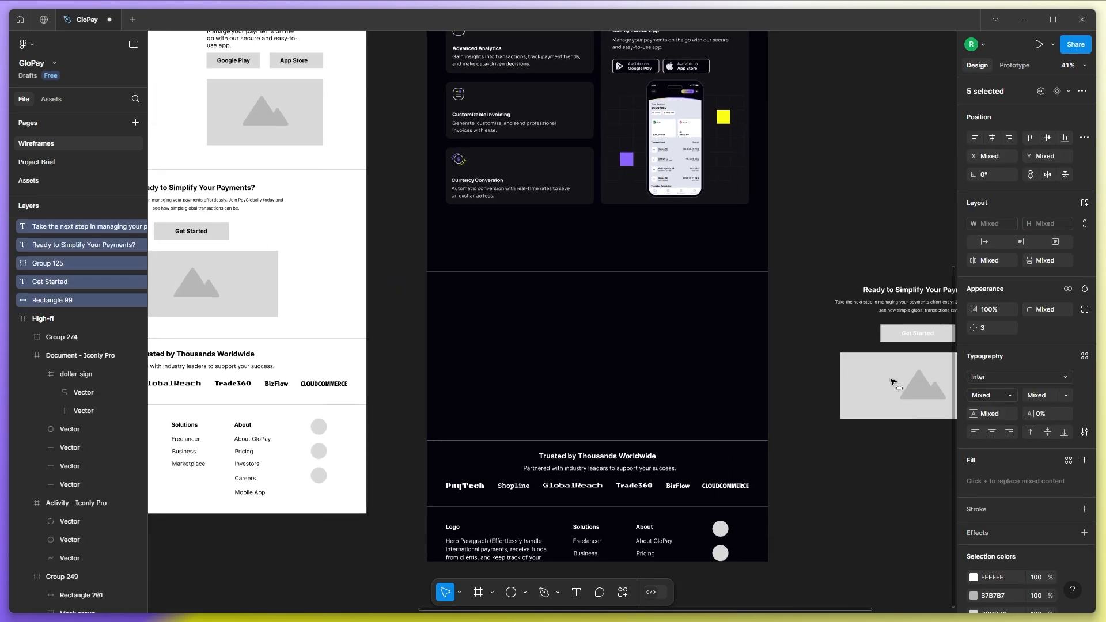
left_click(631, 272)
key("Delete")
Draw a rectangle about 1280 × 532 below the feature cards, aligned with their outer edges.
scroll(636, 272, "up", 4)
scroll(637, 272, "down", 1)
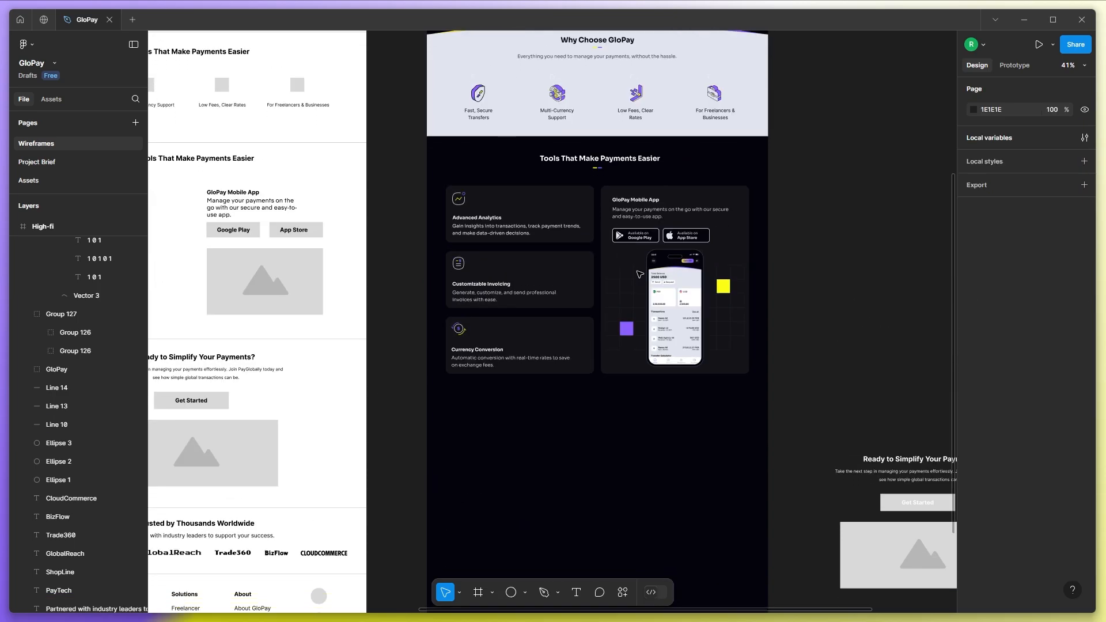
scroll(609, 288, "down", 1)
scroll(573, 391, "down", 1)
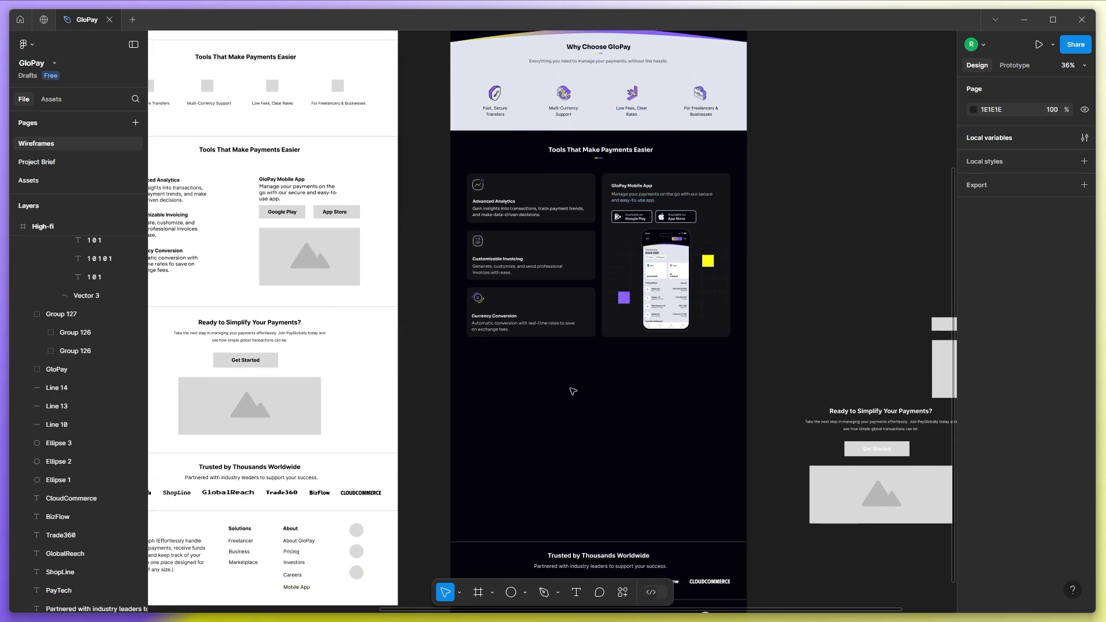
left_click(524, 593)
left_click(521, 482)
left_click_drag(468, 361, 730, 456)
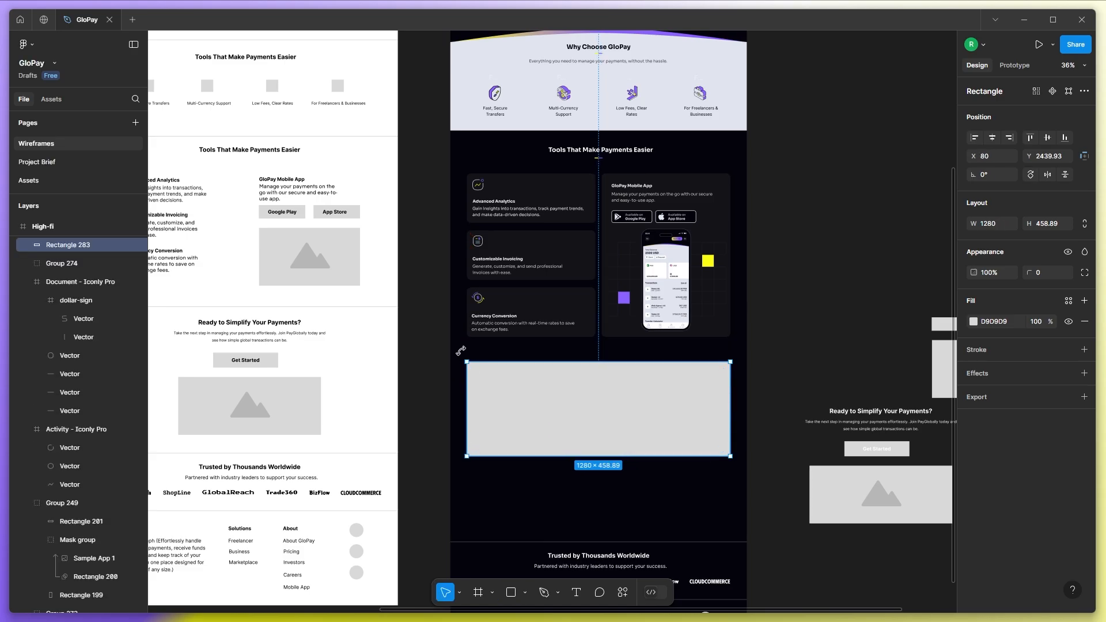
left_click_drag(622, 456, 623, 472)
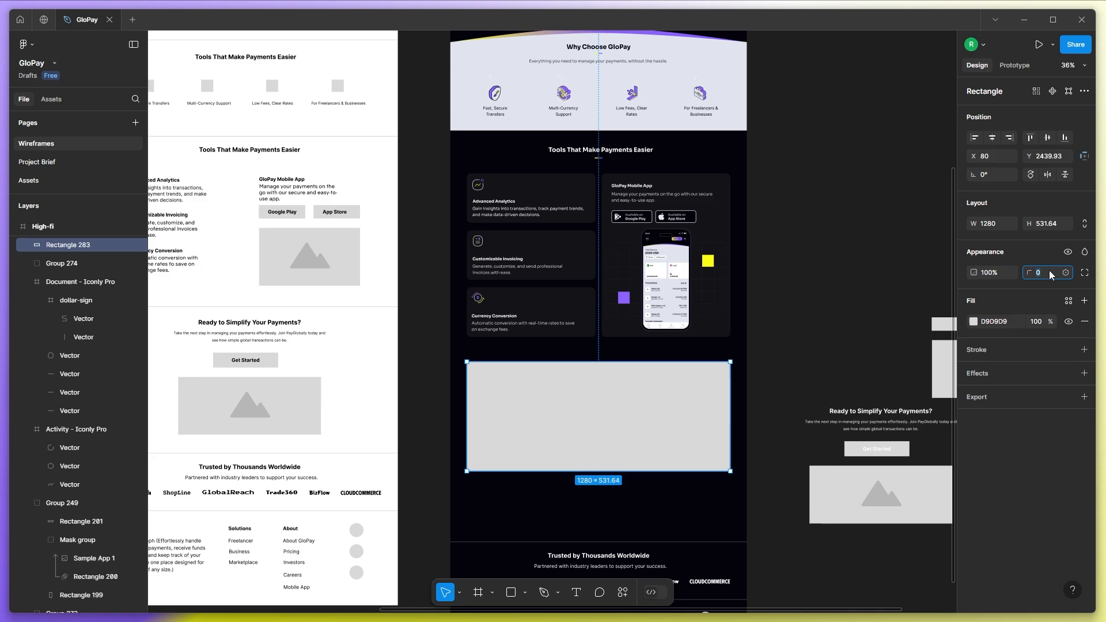
Set the new rectangle's corner radius to 20 and fill it with the file's light lavender colour.
type("20")
key("Return")
left_click(778, 365)
scroll(678, 459, "up", 3)
left_click(722, 396)
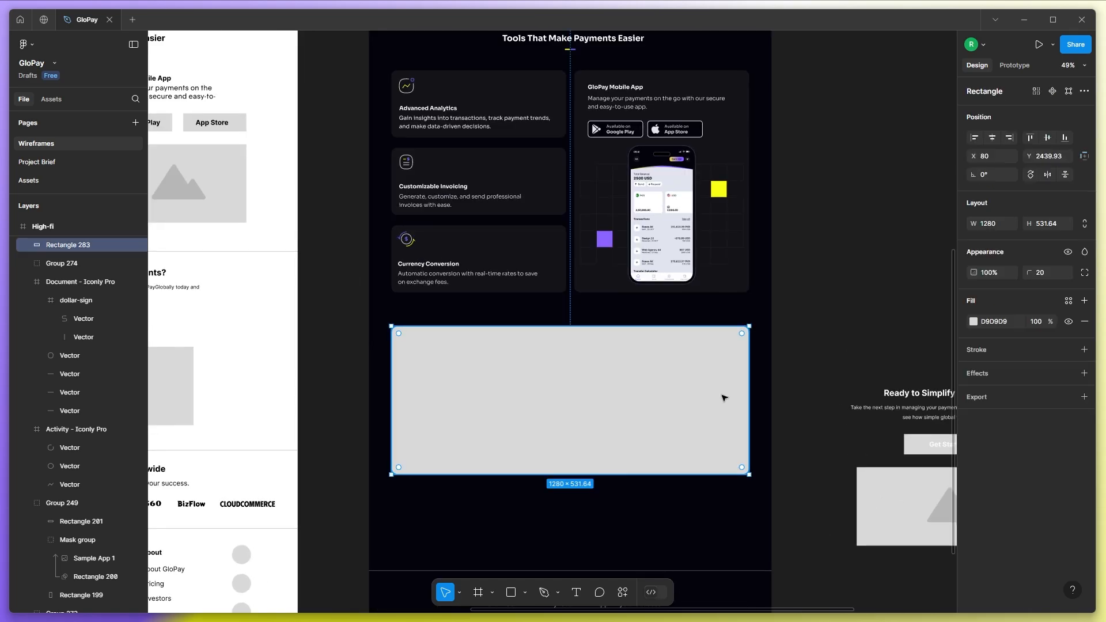
left_click(973, 321)
left_click(873, 552)
left_click(797, 490)
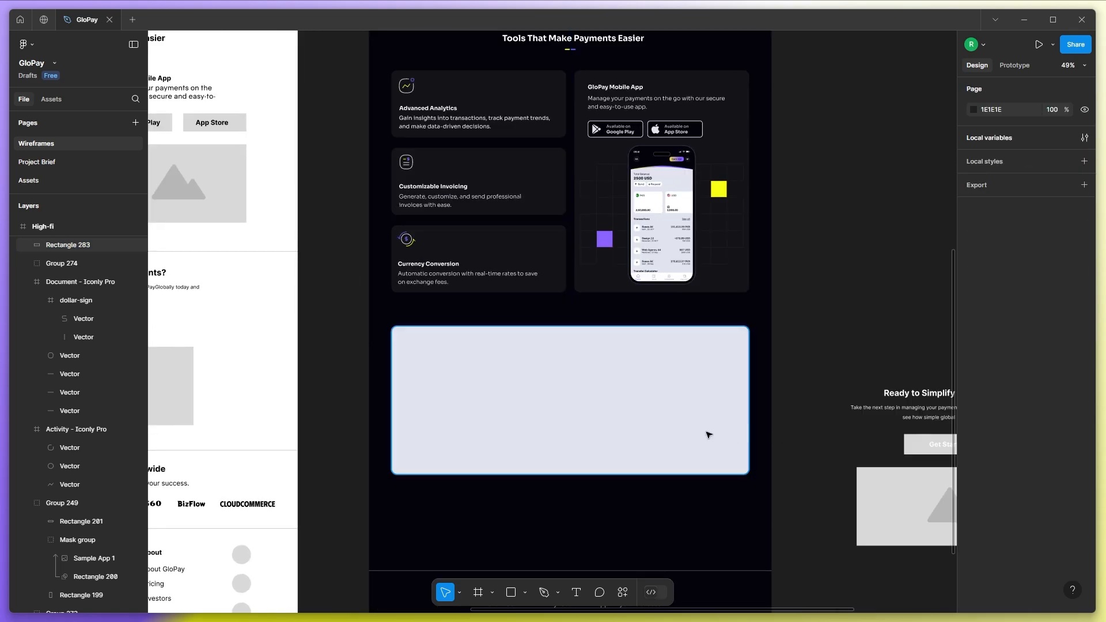
Move the "Ready to Simplify Your Payments?" heading and its paragraph onto the left part of the light card.
scroll(577, 411, "down", 2)
left_click(854, 395)
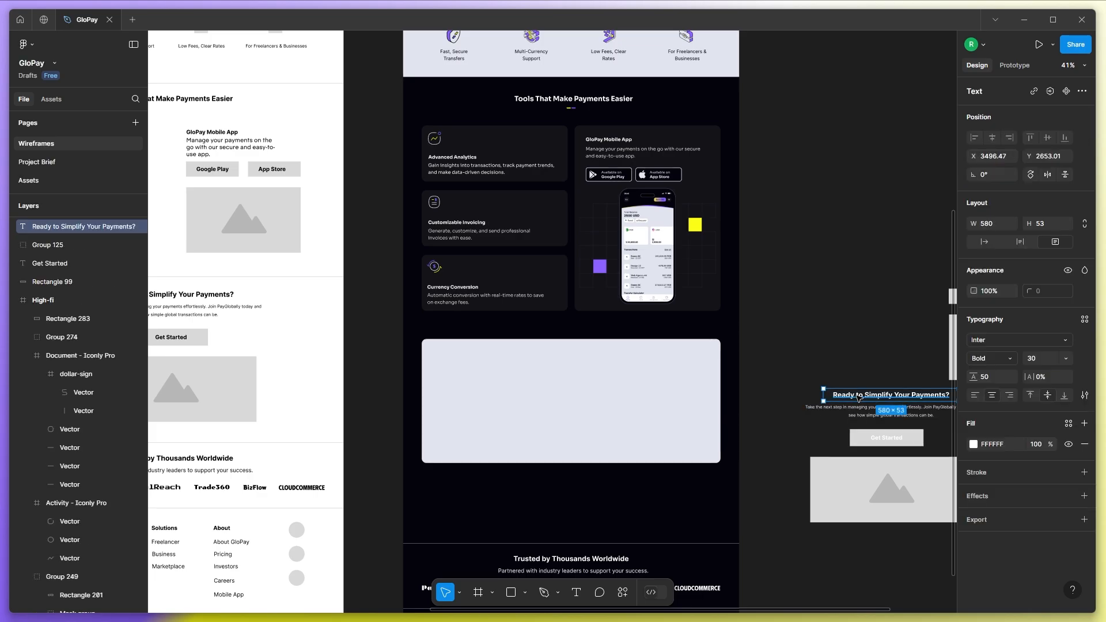
left_click(857, 412, "shift")
left_click_drag(858, 414, 482, 403)
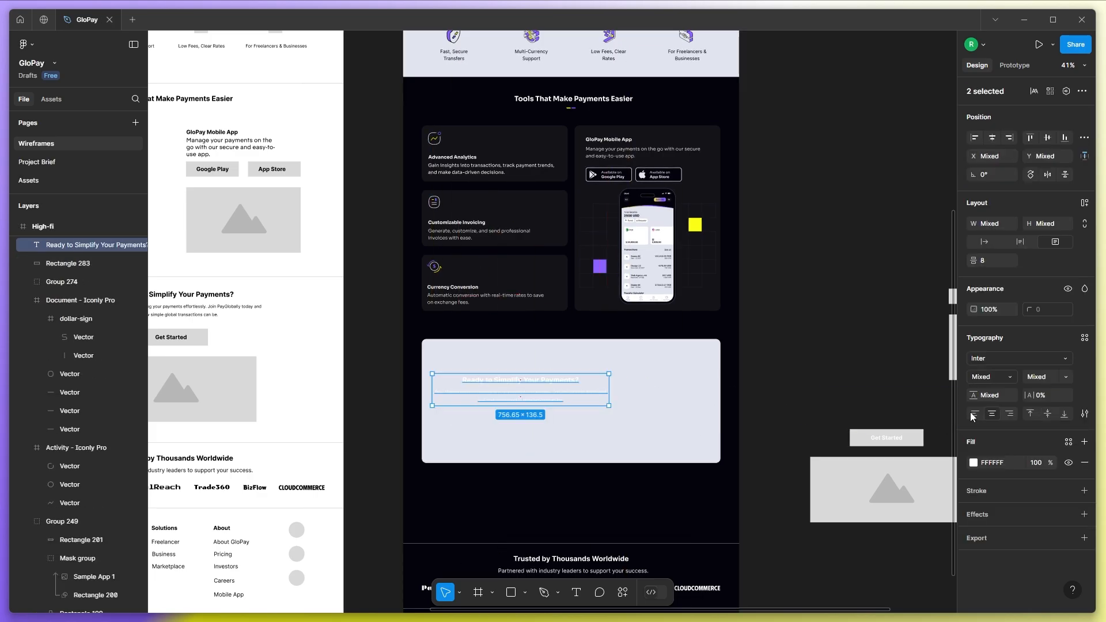
Left-align the card's heading and paragraph and set their fill to dark 04030D.
left_click(974, 462)
left_click(860, 555)
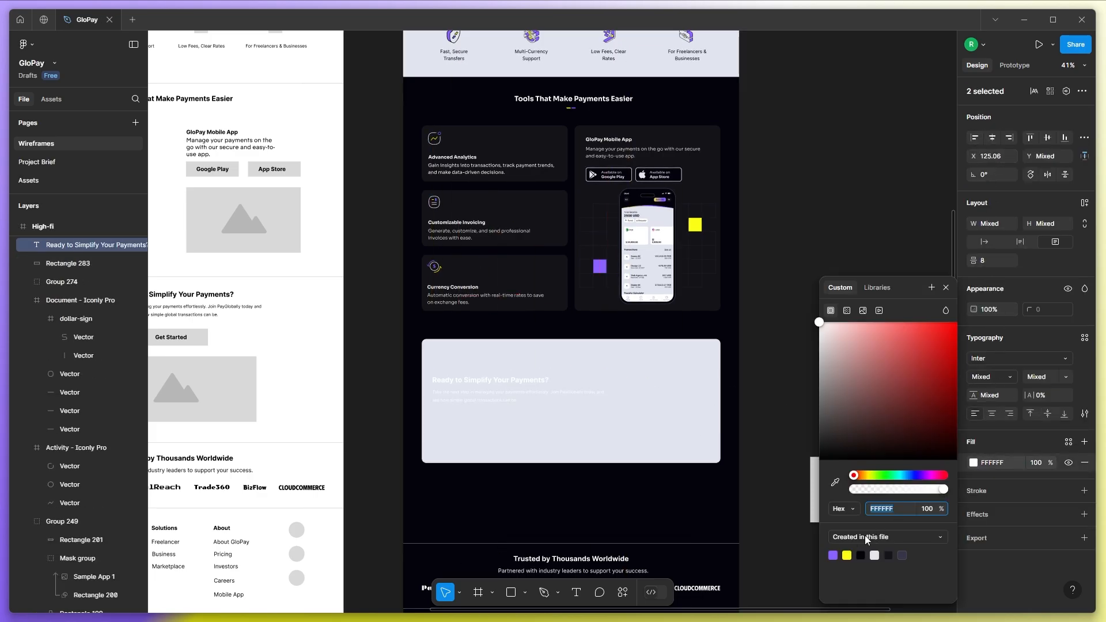
scroll(518, 427, "up", 2)
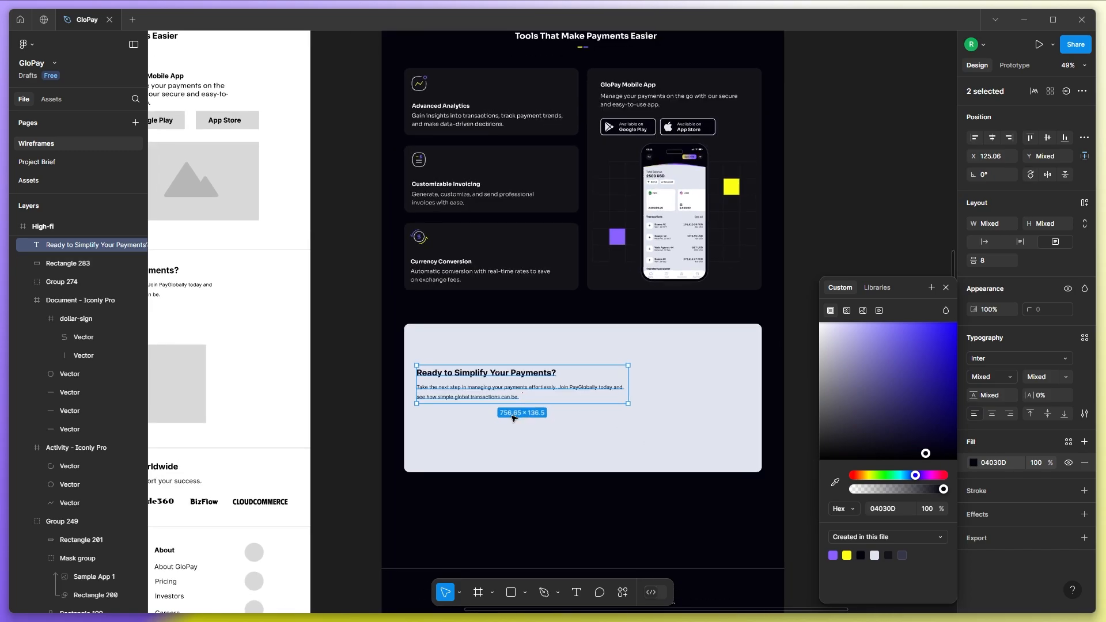
left_click(355, 391)
Change the font of the card's heading and paragraph to Sora.
left_click(480, 373)
left_click(493, 397, "shift")
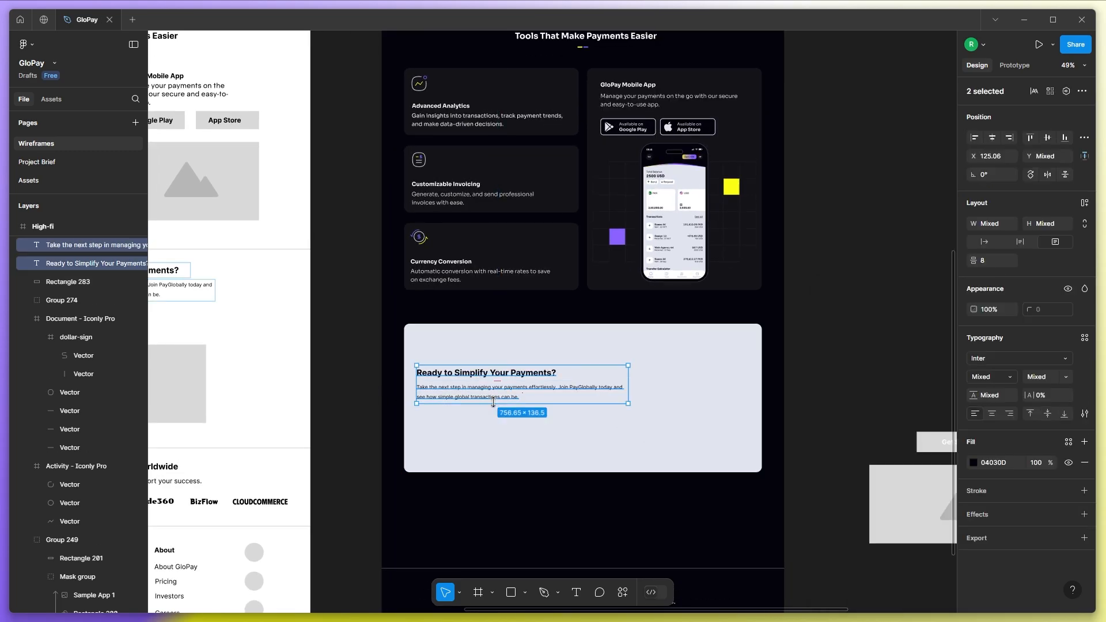
left_click(1014, 358)
type("sora")
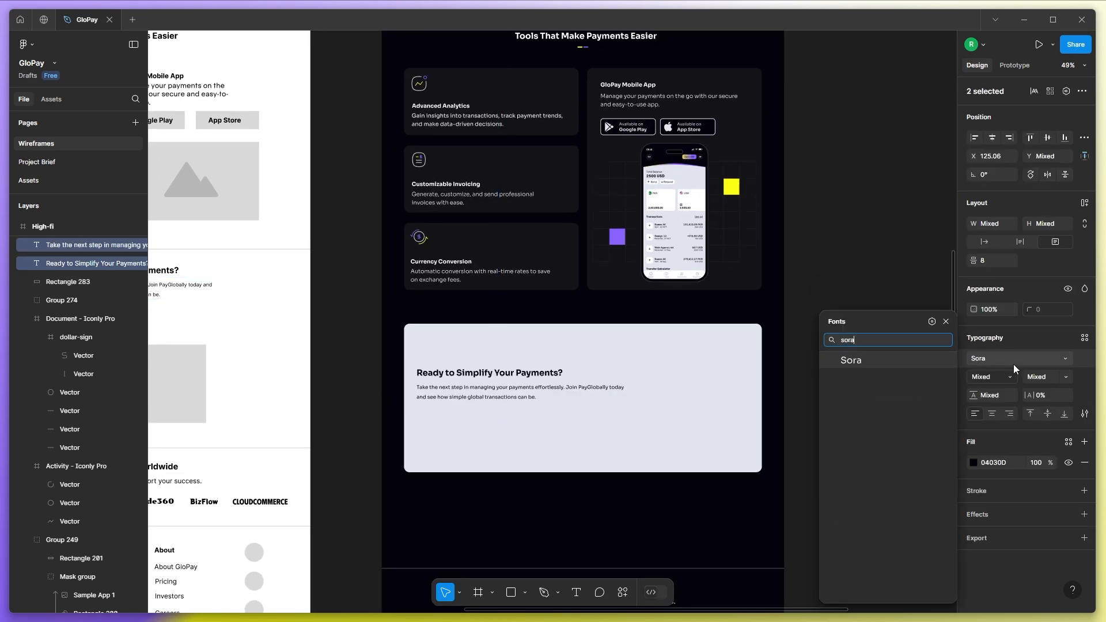
key("Return")
Set the card paragraph's font size to 20 and narrow it to about 562 wide, placing it slightly lower beneath the heading.
left_click(570, 392)
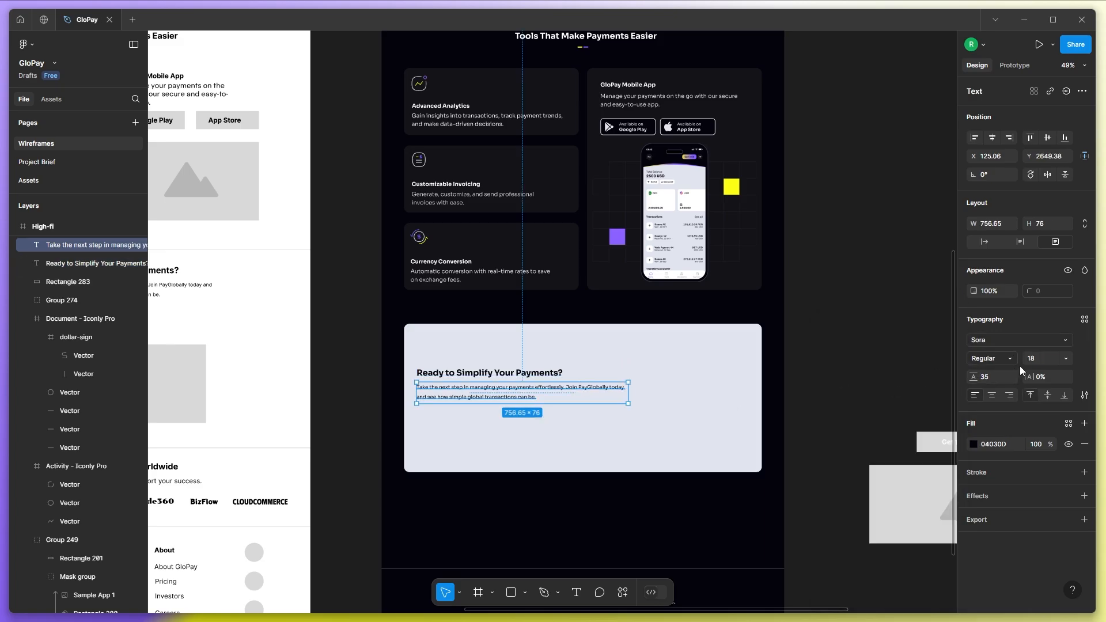
type("20")
key("Return")
left_click_drag(628, 393, 579, 394)
key("Escape")
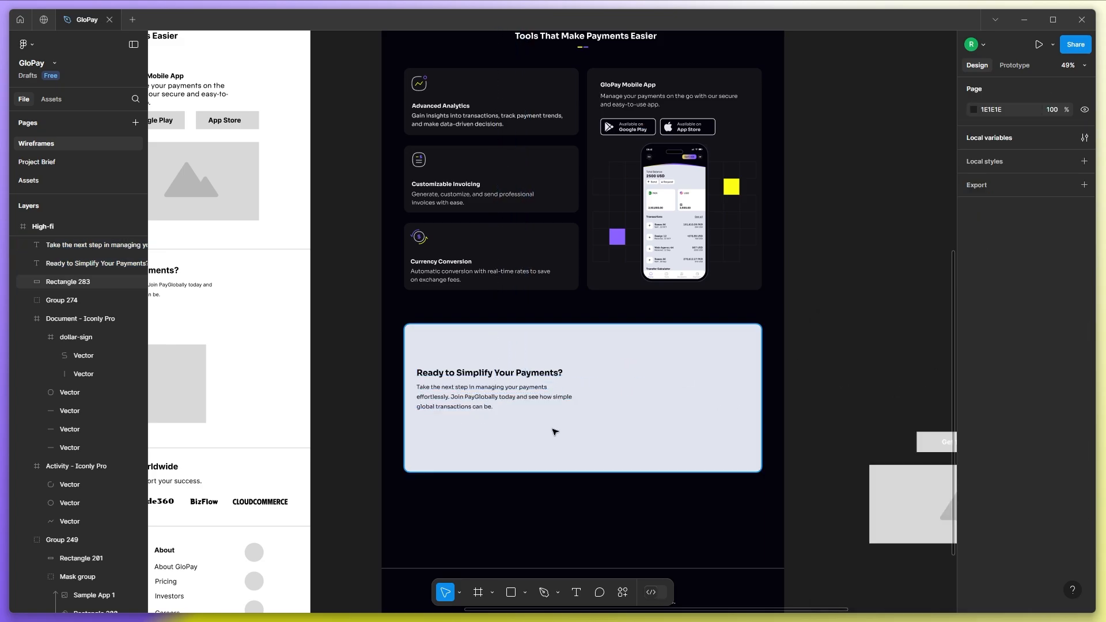
left_click(481, 412)
scroll(561, 151, "up", 2)
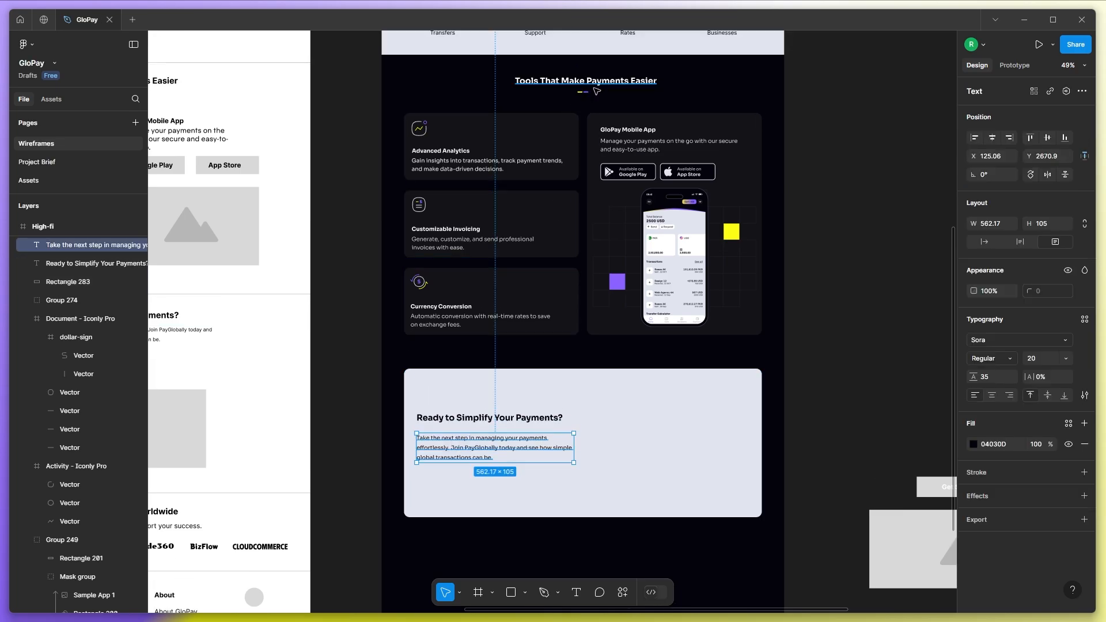
Duplicate the small yellow-and-purple accent line from the Tools heading onto the light card and adjust the card's stacking order so the accent shows.
left_click_drag(595, 90, 427, 429)
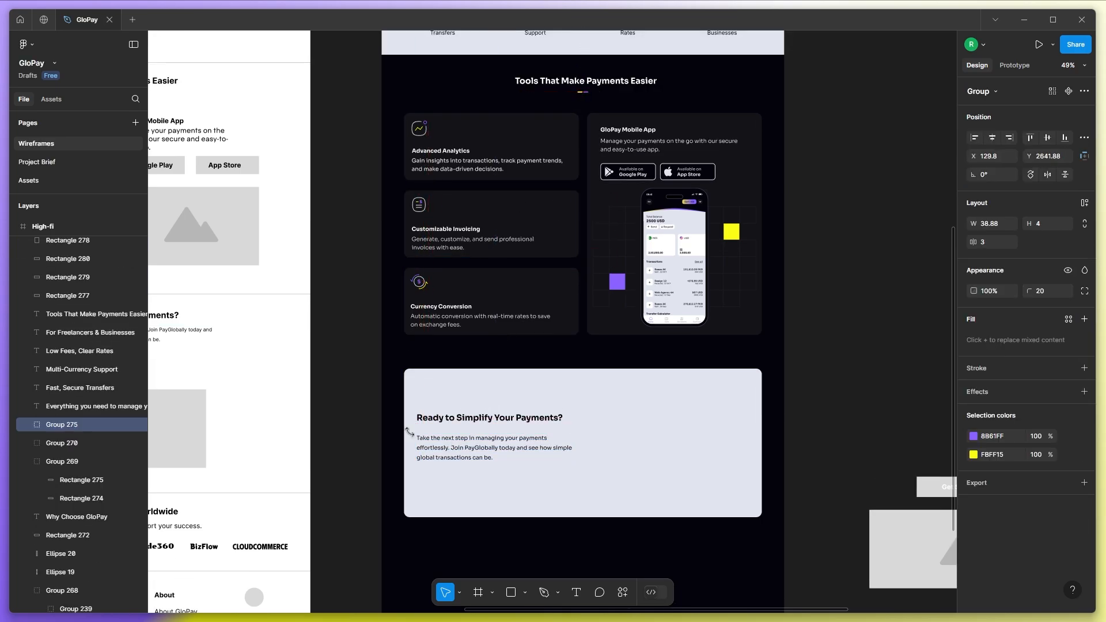
key("Escape")
scroll(395, 447, "up", 4)
left_click(419, 423)
key("[")
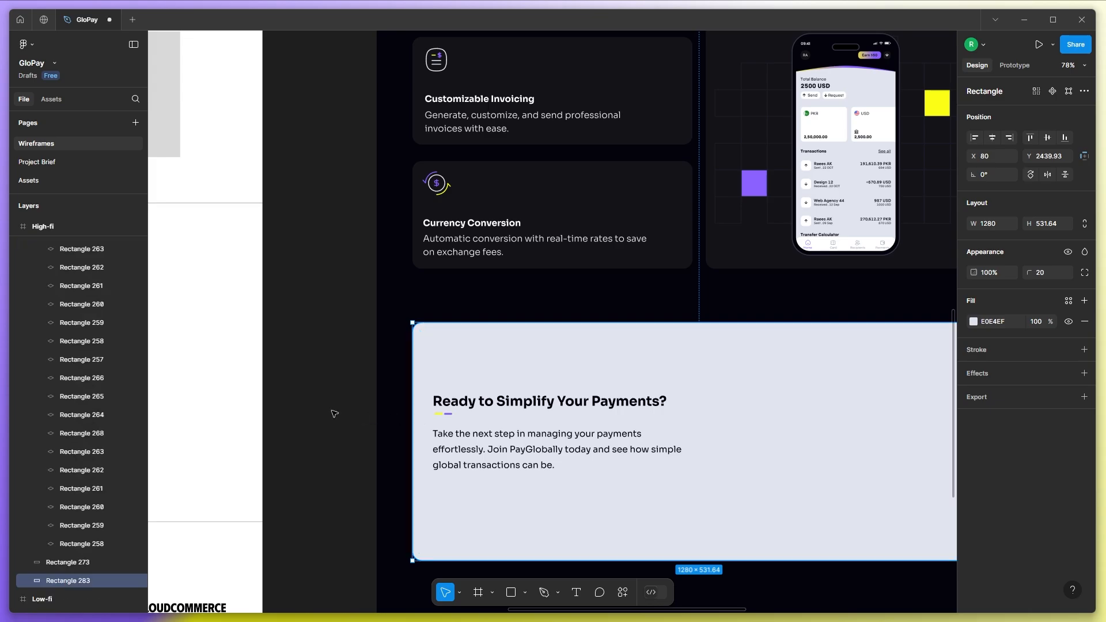
Position the accent line just beneath the card's heading, flush with the left edge of its text.
left_click(333, 415)
scroll(453, 426, "up", 4)
left_click_drag(445, 408, 442, 410)
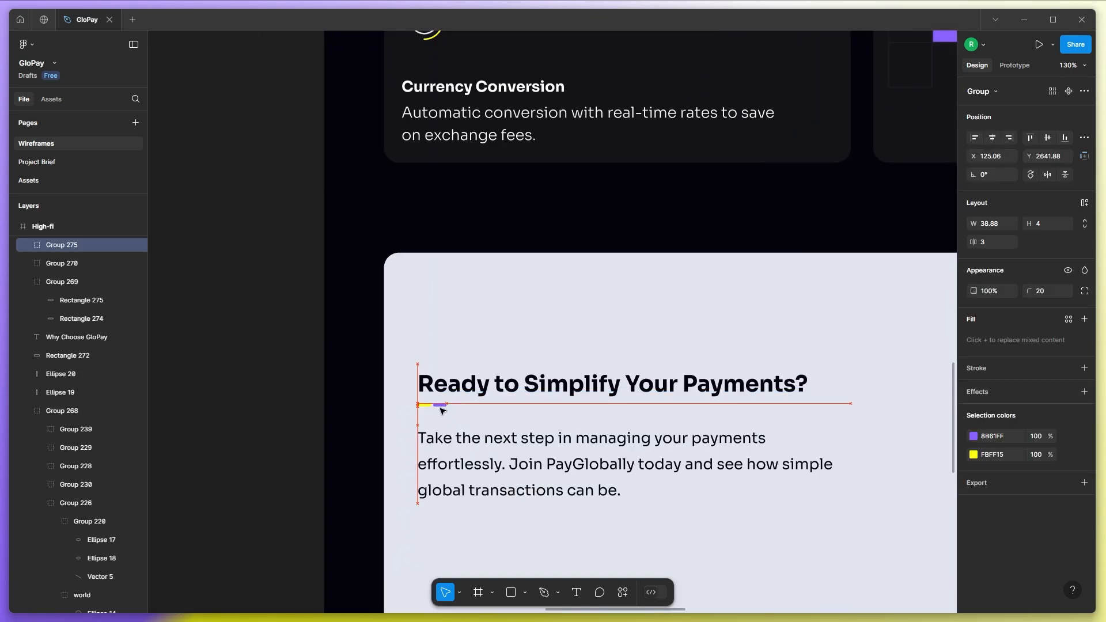
left_click(277, 437)
scroll(277, 437, "down", 5)
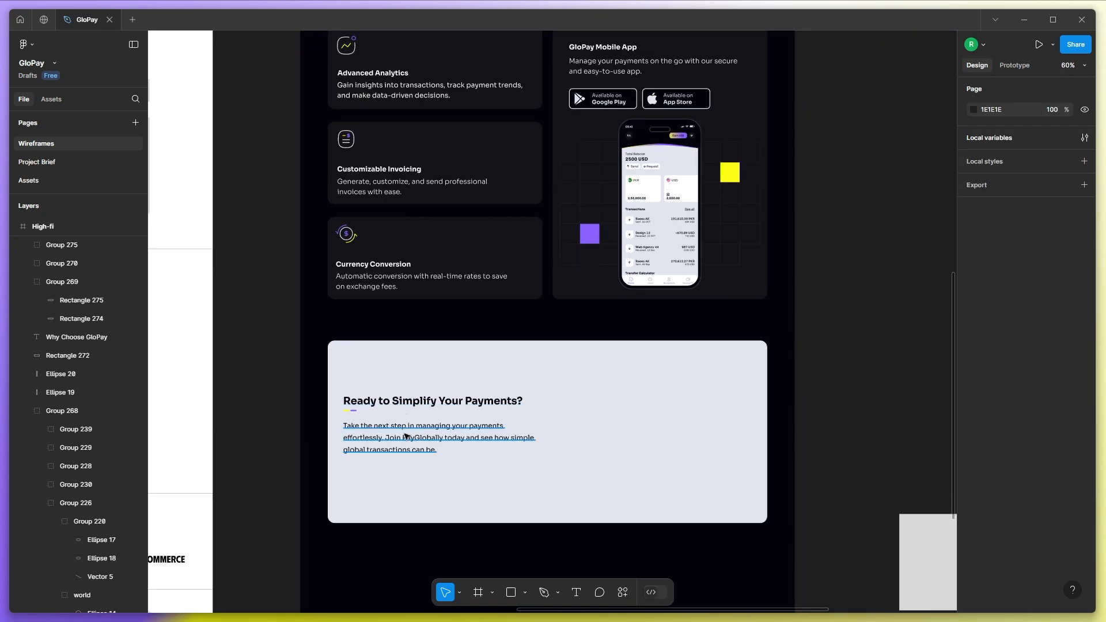
left_click(405, 436)
scroll(309, 457, "down", 1)
left_click(269, 440)
scroll(380, 434, "down", 2)
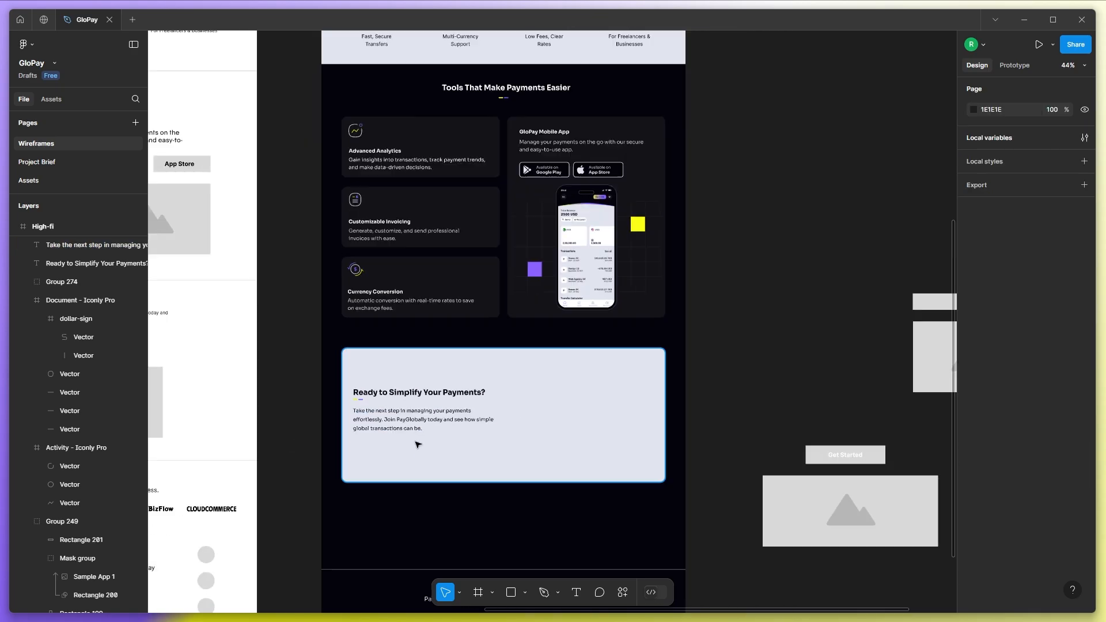
Move the grey button rectangle beneath the card's paragraph, remove its fill, and add a 04030D stroke of weight 2.
left_click_drag(872, 456, 419, 457)
left_click(1084, 349)
left_click(1085, 321)
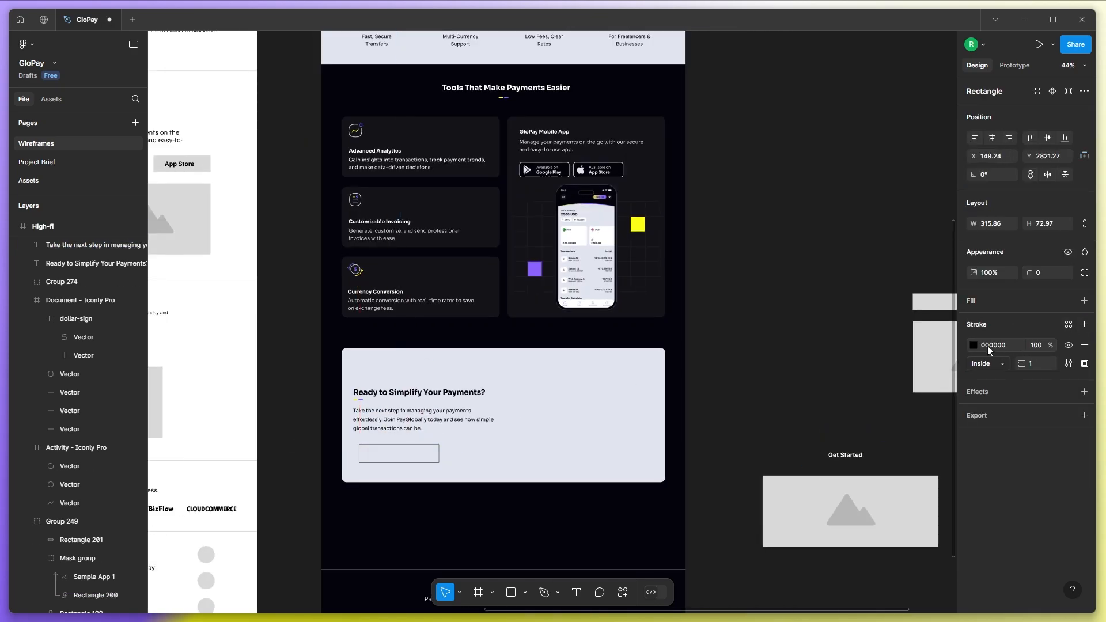
left_click(973, 345)
left_click(860, 554)
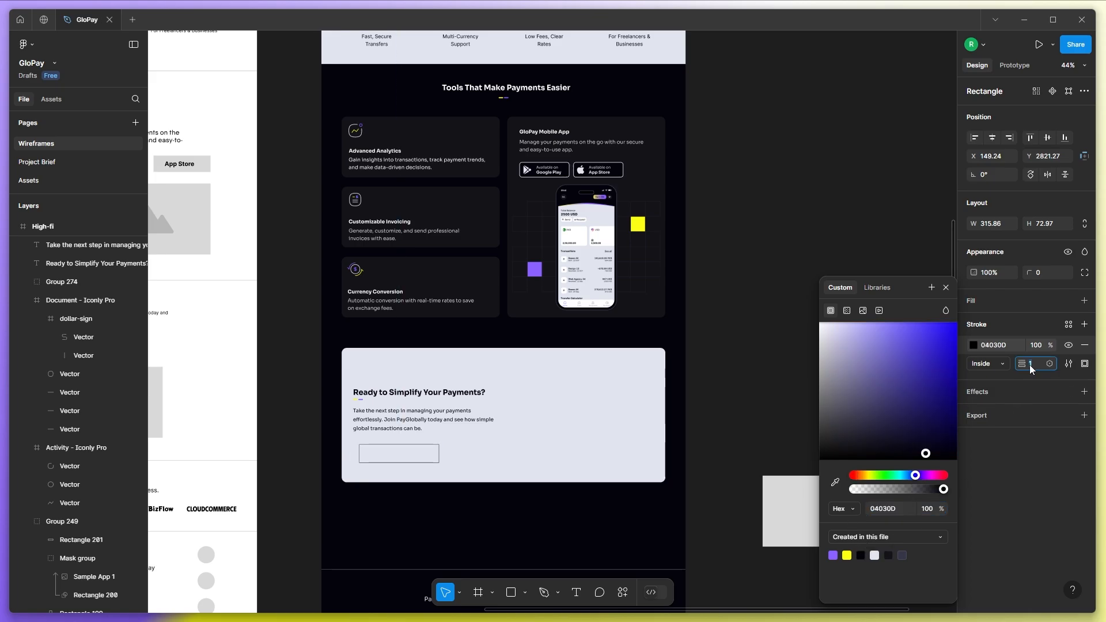
type("2")
Give the button outline a corner radius of 20 and a height of 60, and narrow it to about 204 wide.
left_click(1045, 271)
left_click(1043, 226)
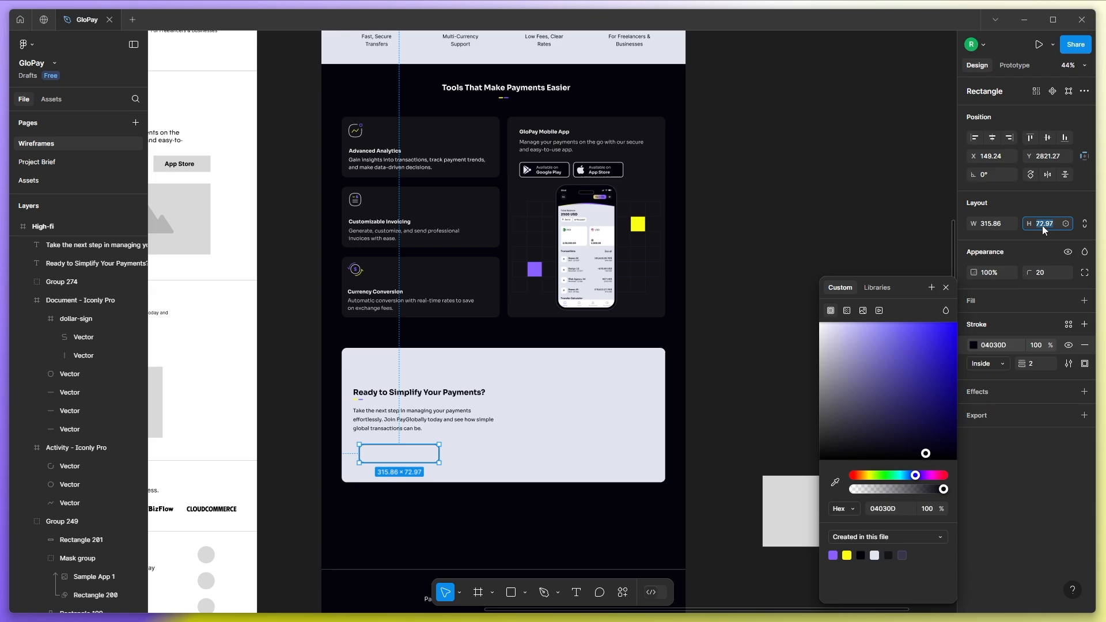
key("Return")
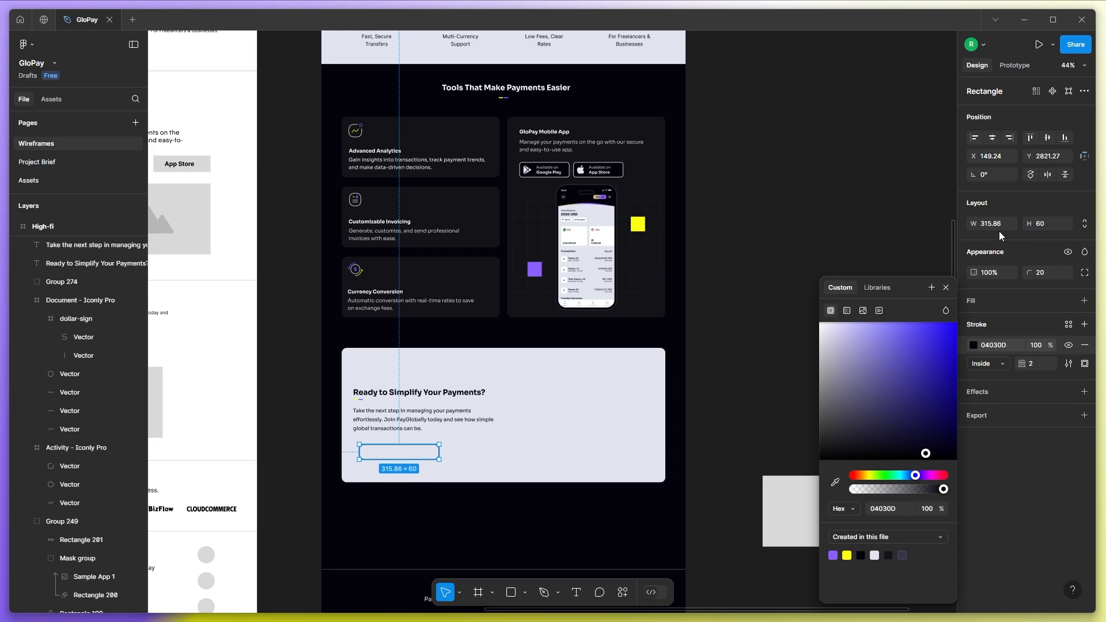
left_click(1009, 223)
scroll(385, 430, "up", 1)
scroll(407, 438, "up", 5)
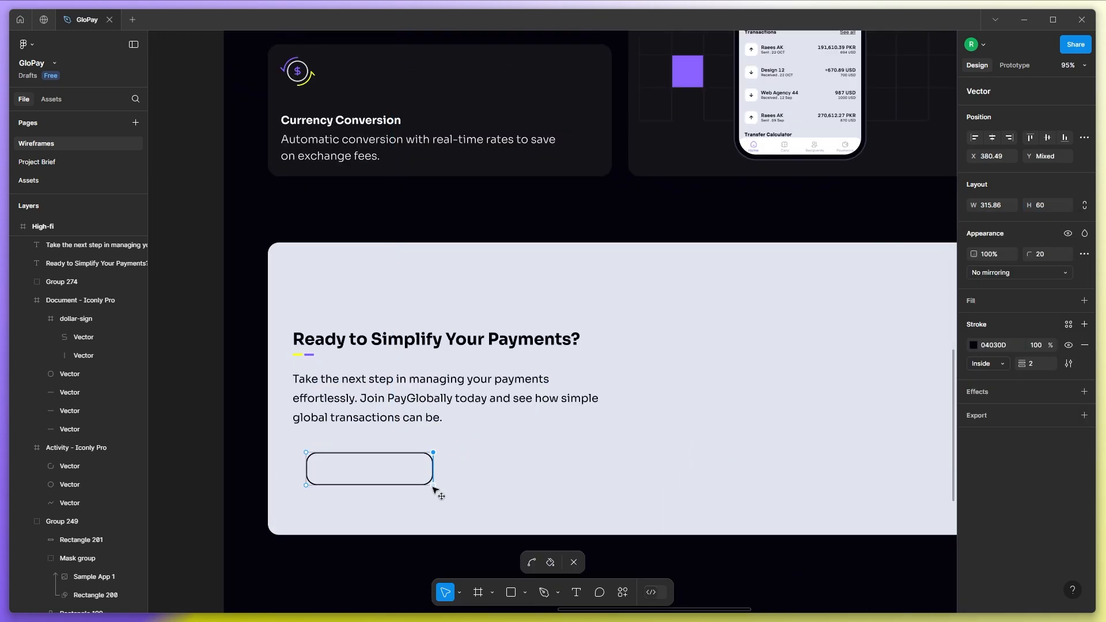
key("Escape")
left_click(417, 503)
left_click(249, 472)
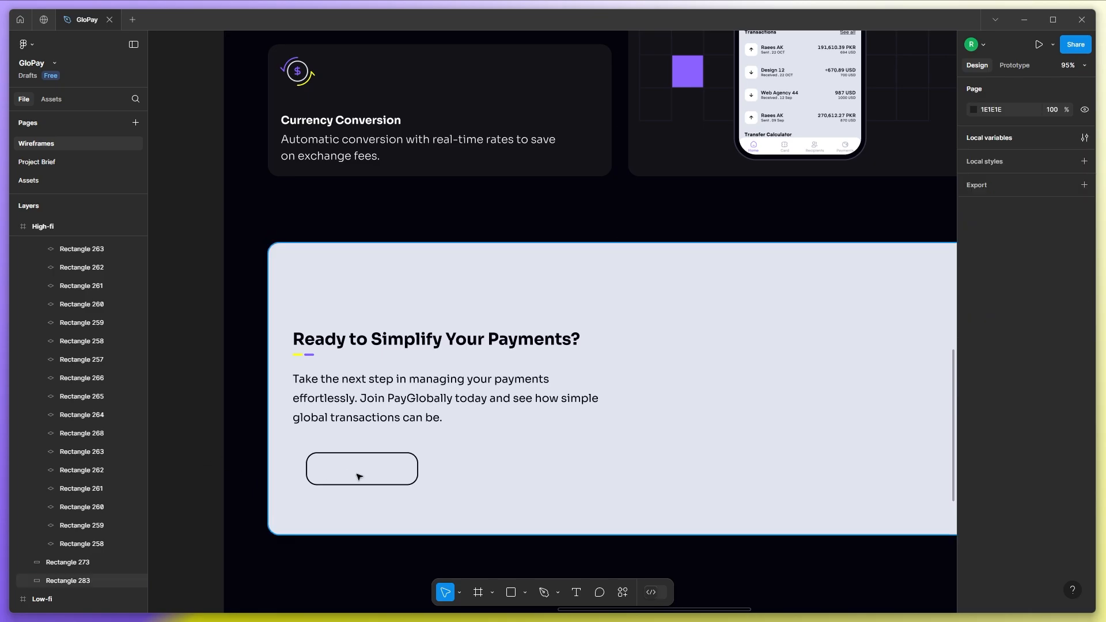
Move the "Get Started" label onto the button outline and format it in Sora at size 20 with a 04030D fill.
scroll(353, 454, "down", 4)
left_click_drag(886, 467, 363, 461)
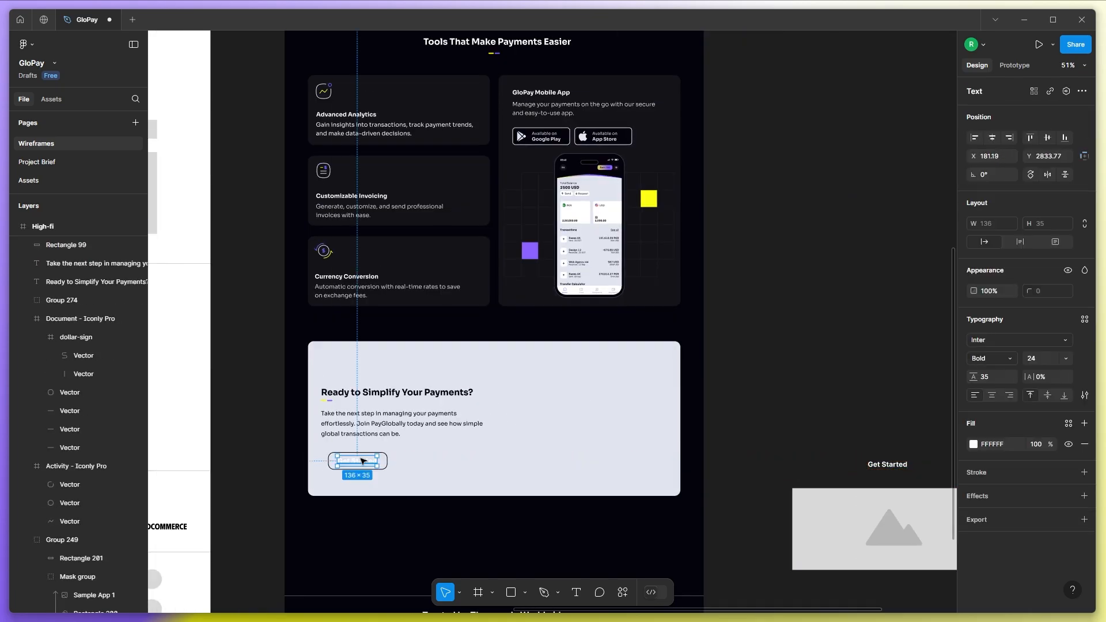
scroll(325, 457, "up", 4)
left_click(990, 337)
type("sora")
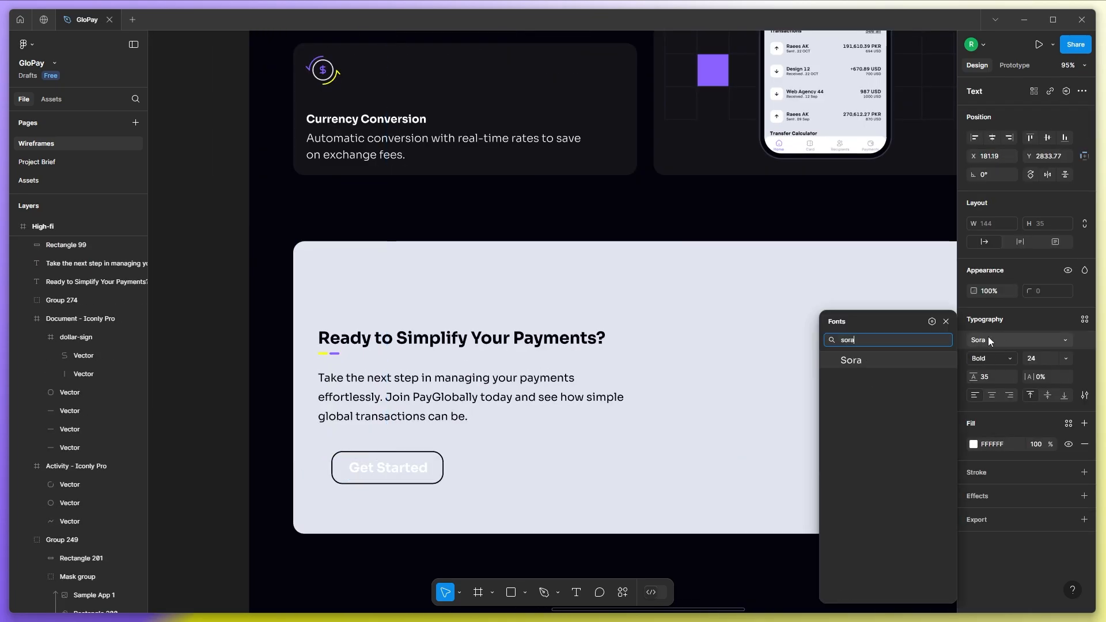
left_click(916, 359)
left_click(1042, 359)
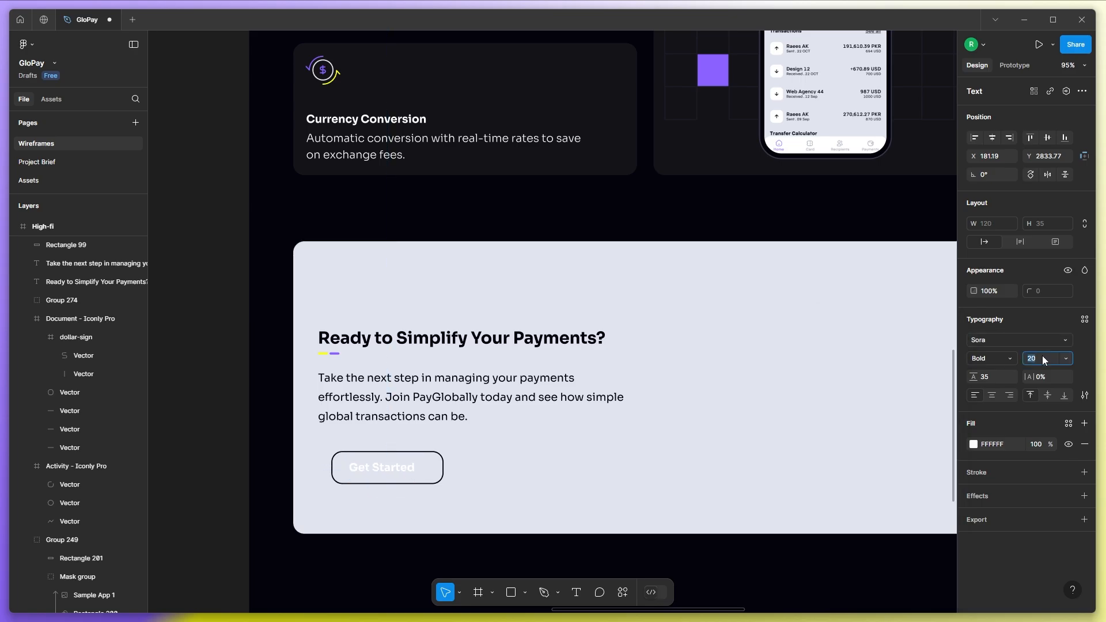
left_click(973, 445)
left_click(862, 554)
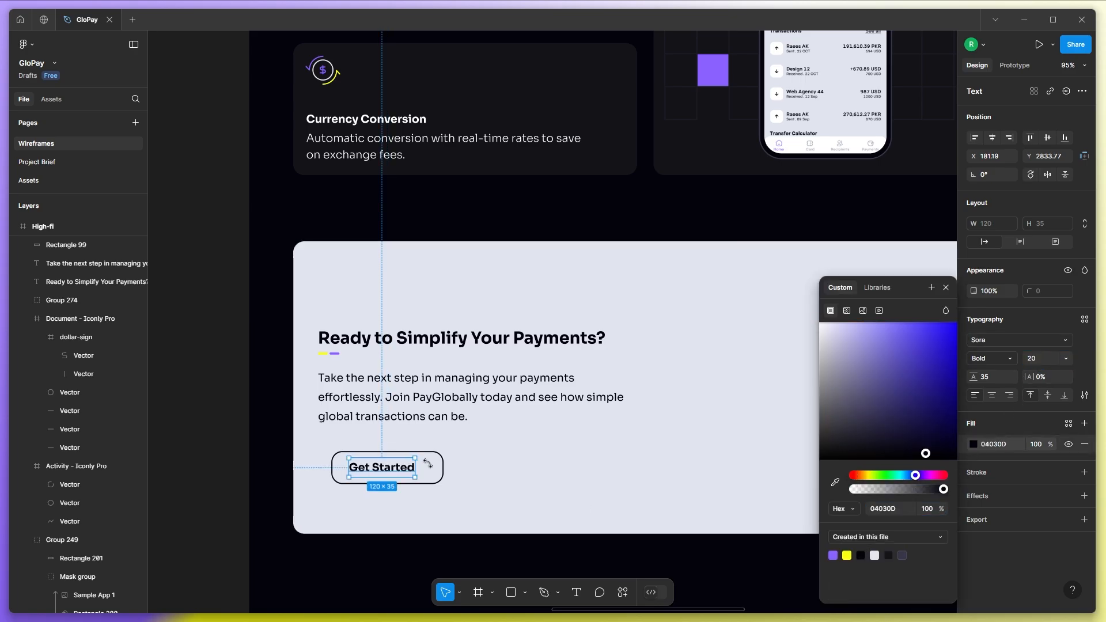
Center the "Get Started" label horizontally within its button outline.
left_click(442, 459, "shift")
scroll(495, 365, "down", 2)
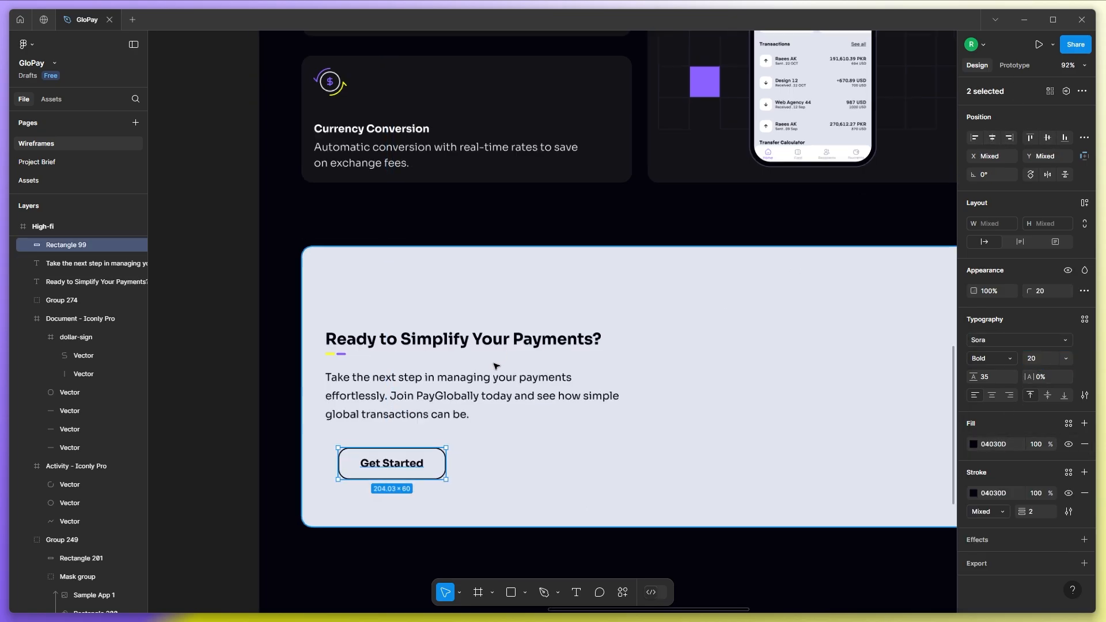
left_click(254, 458)
scroll(284, 484, "up", 3)
left_click(434, 451)
left_click(496, 435, "shift")
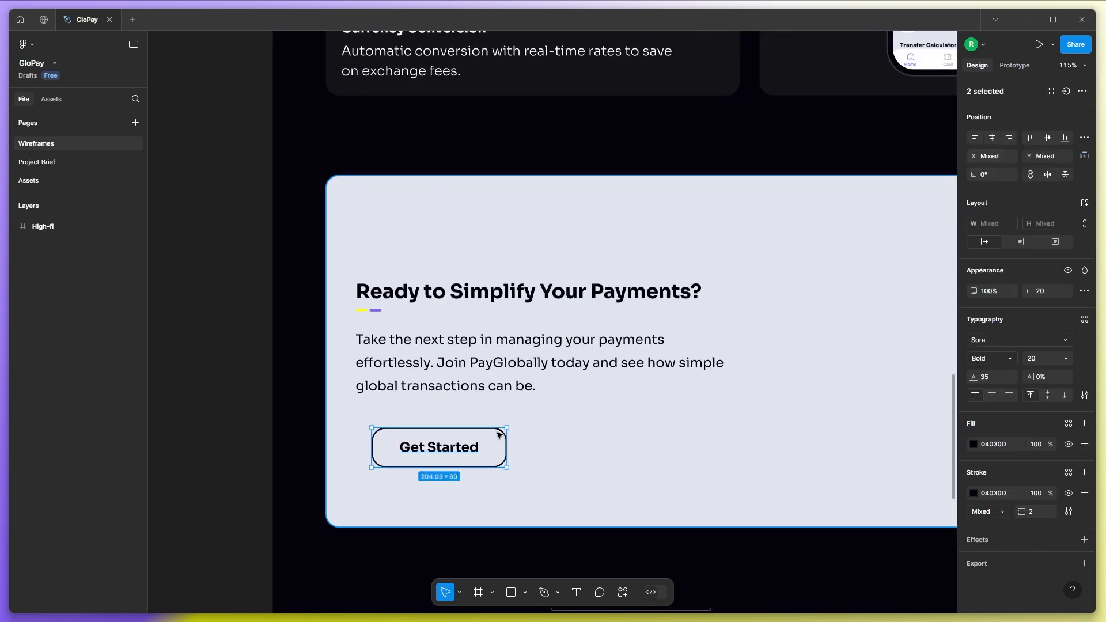
mouse_move(496, 434)
left_mouse_down()
mouse_move(481, 415)
mouse_move(507, 427)
left_mouse_up()
left_click(438, 428)
left_click(491, 427)
left_click(438, 427, "shift")
left_click(991, 138)
key("Escape")
Group the button outline with its label, then group that button with the card's paragraph, accent line and heading.
scroll(401, 369, "down", 3)
mouse_move(418, 408)
left_mouse_down()
mouse_move(461, 398)
mouse_move(427, 411)
left_mouse_up()
left_click(468, 401, "shift")
key("ctrl+g")
left_click(416, 372, "shift")
left_click(398, 327, "shift")
left_click(386, 335, "shift")
key("ctrl+g")
Center the grouped text and button vertically on the card and nudge the group slightly to the left.
left_click(727, 273, "shift")
left_click(1047, 138)
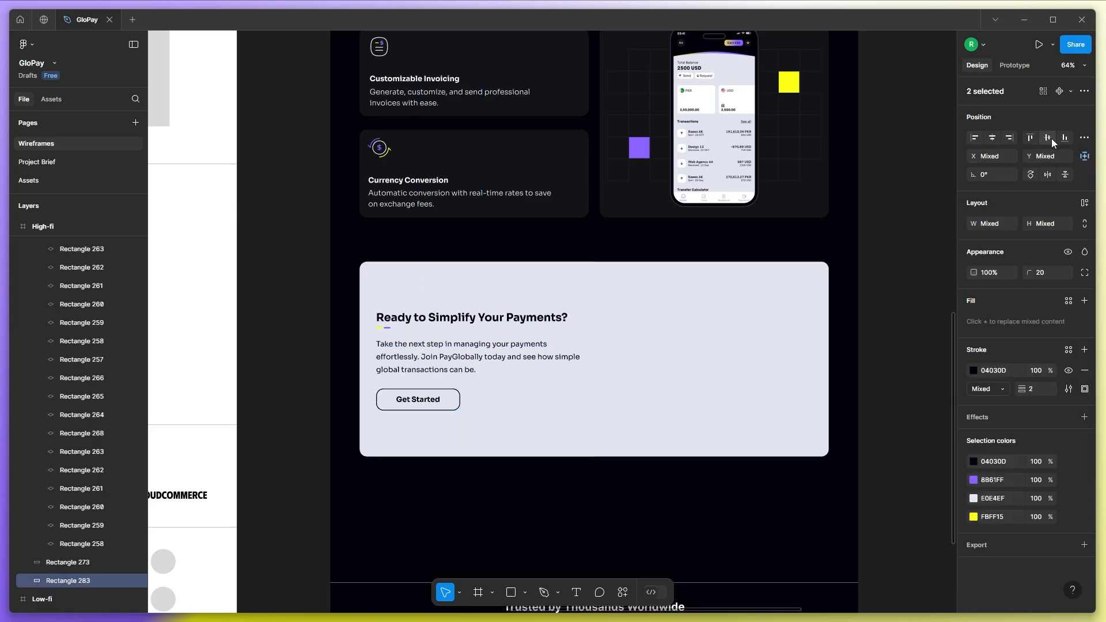
key("Escape")
left_click(443, 396)
key("shift+Left")
left_click(262, 353)
left_click_drag(724, 345, 640, 332)
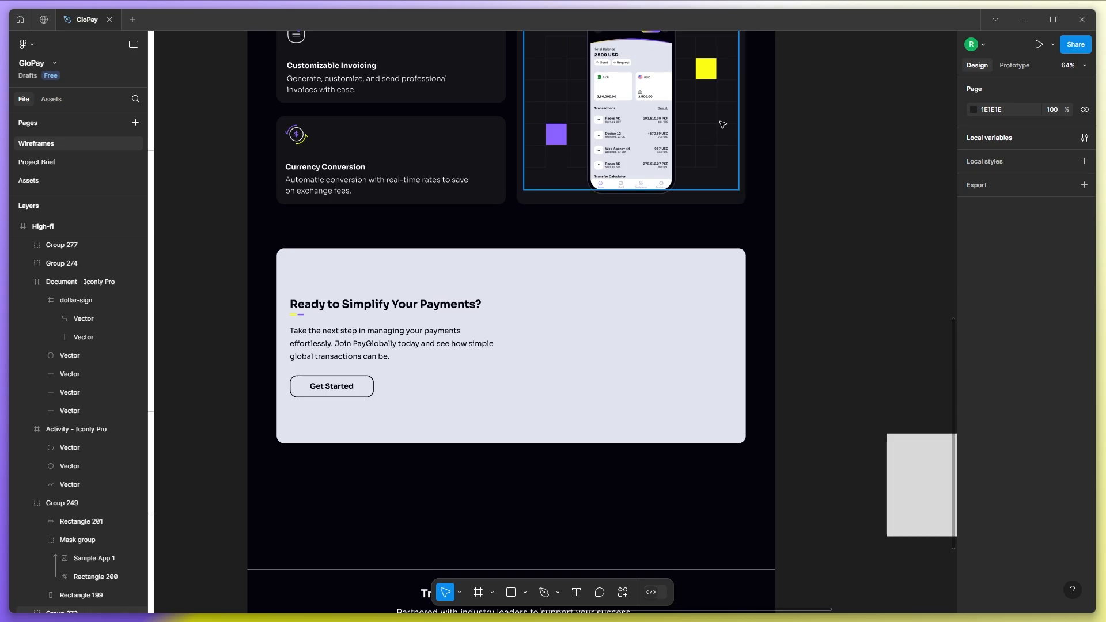
Duplicate the grid pattern from the mobile app card onto the light card's right half and set its stroke color to D3D3E8.
left_click_drag(722, 124, 717, 370)
key("Escape")
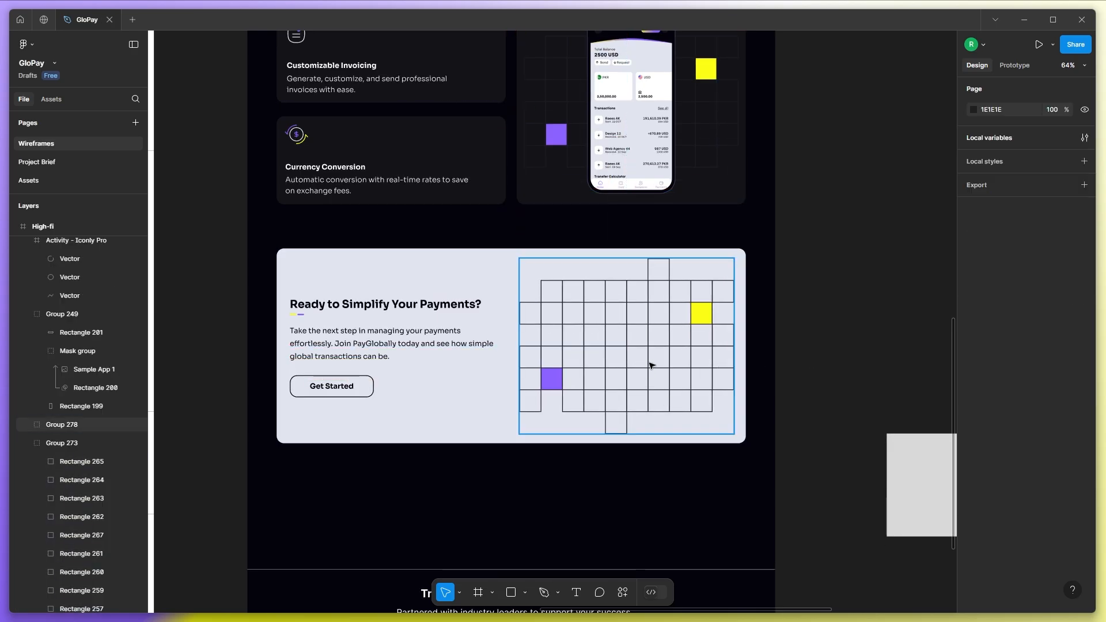
left_click(573, 370)
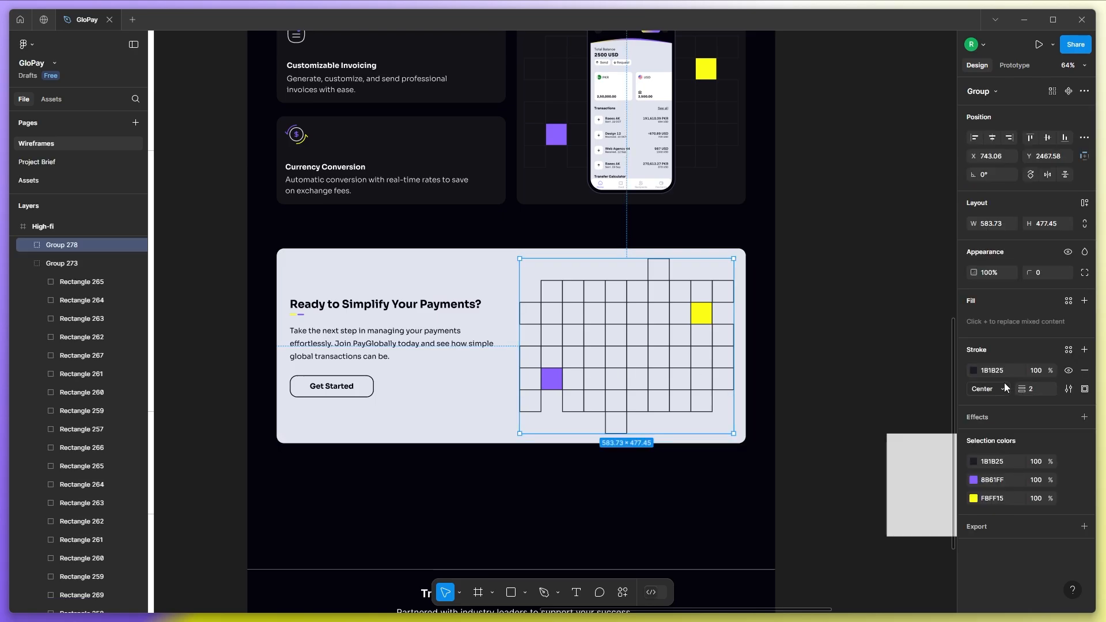
left_click(973, 370)
left_click_drag(832, 331, 830, 339)
left_click(786, 354)
Make the light card slightly taller and center the grid pattern vertically within it.
left_click(523, 441)
left_click_drag(523, 443, 522, 448)
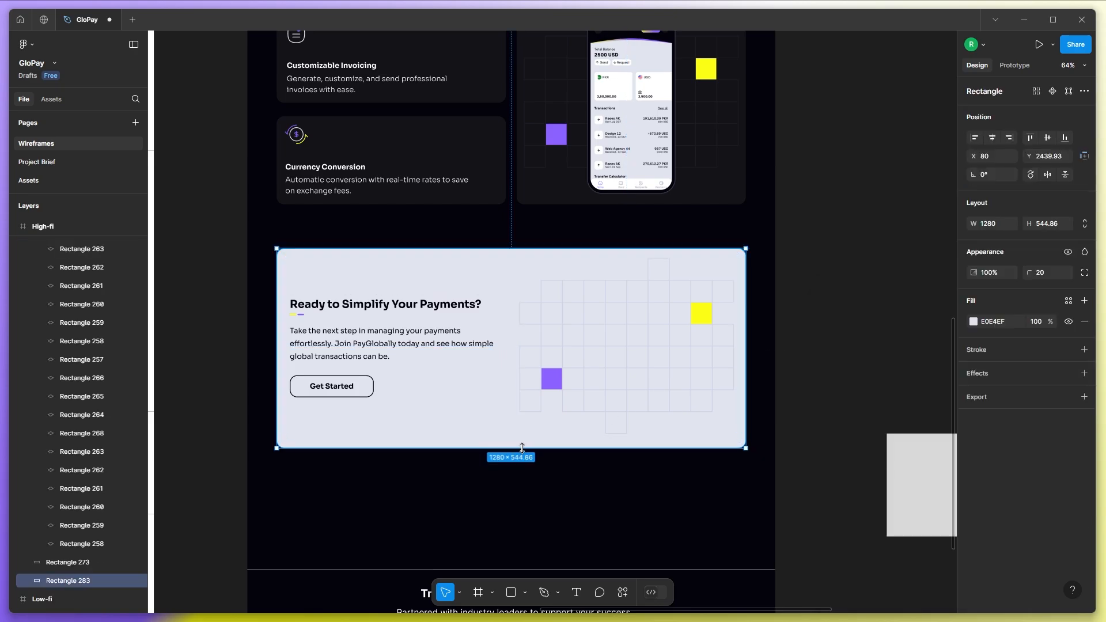
left_click(724, 368)
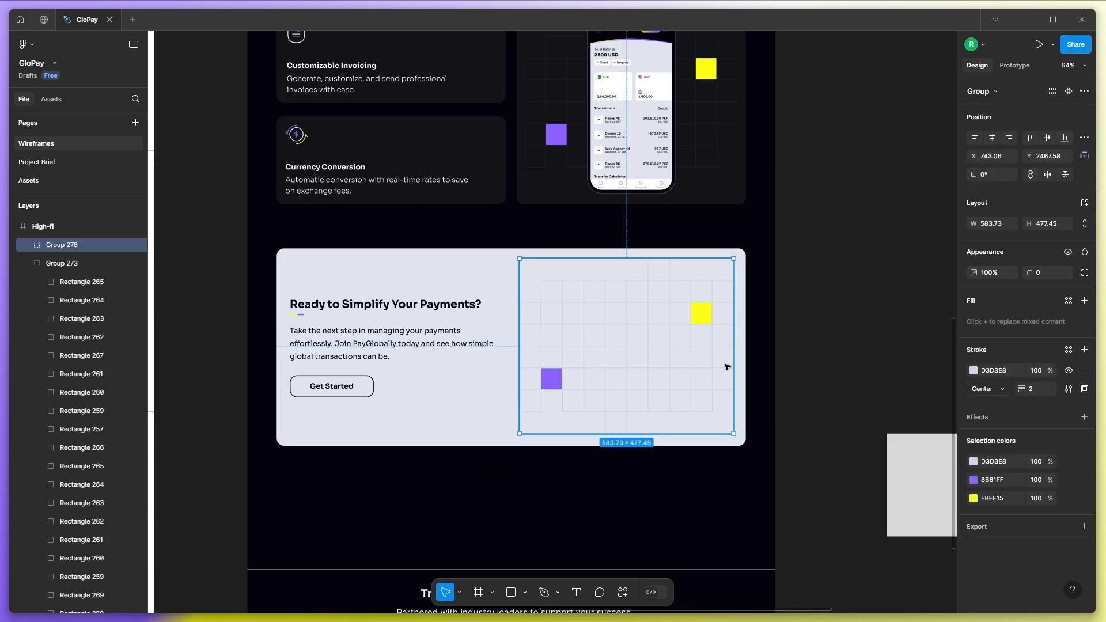
left_click(739, 359, "shift")
left_click(1044, 138)
left_click(809, 294)
Rework the grid pattern's outline by shifting a left-edge cell up one row and adding a copy of the top protruding cell further left.
scroll(757, 329, "up", 3)
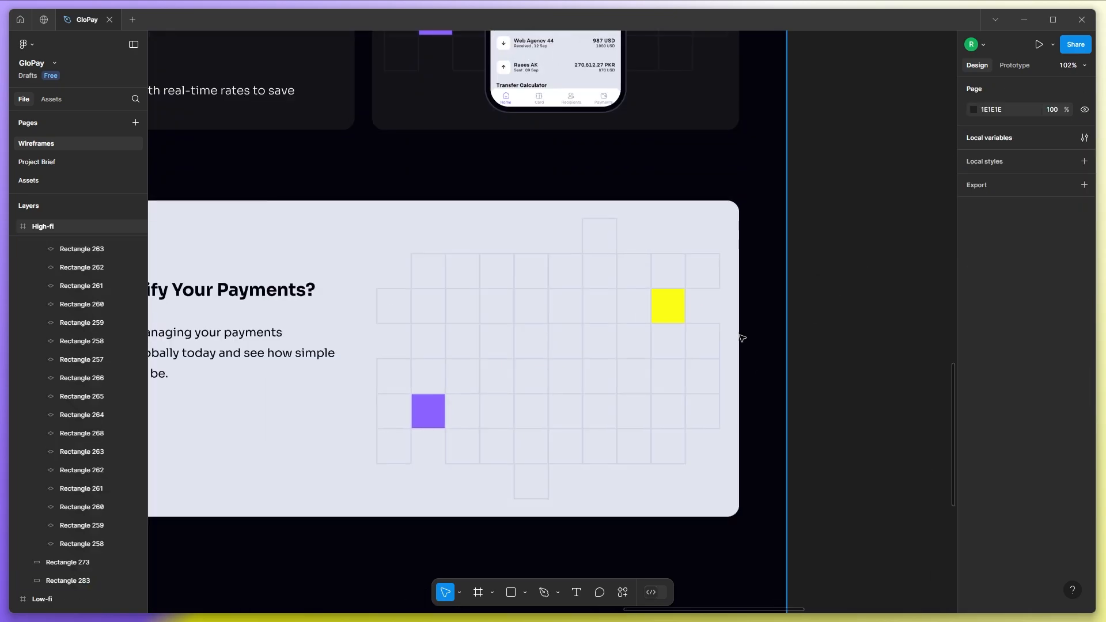
left_click(703, 362, "ctrl")
key("Delete")
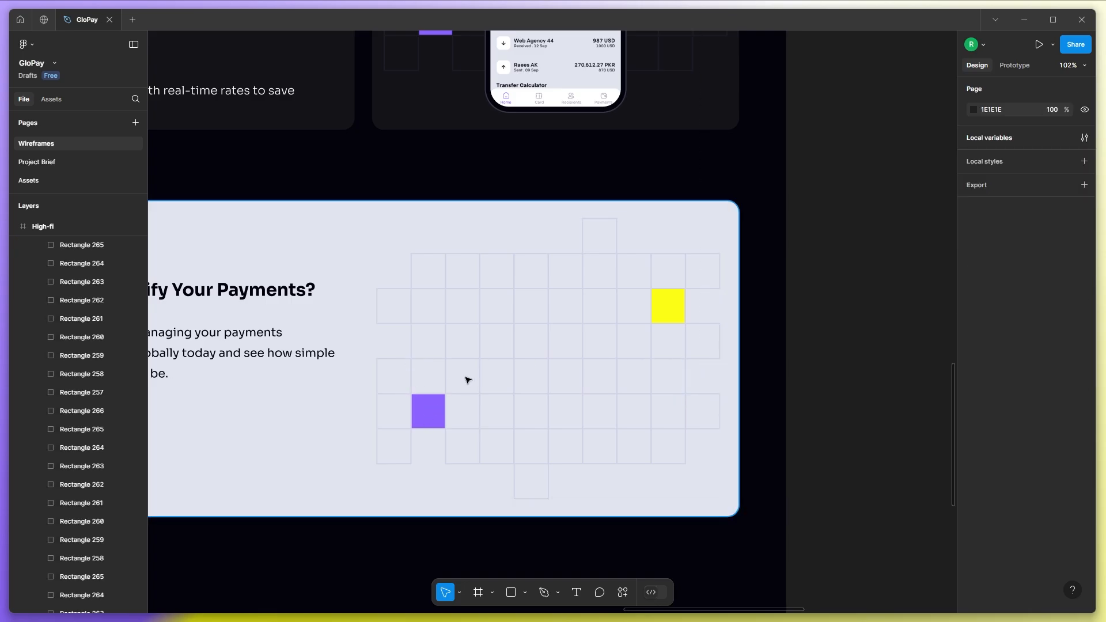
left_click(389, 363, "ctrl")
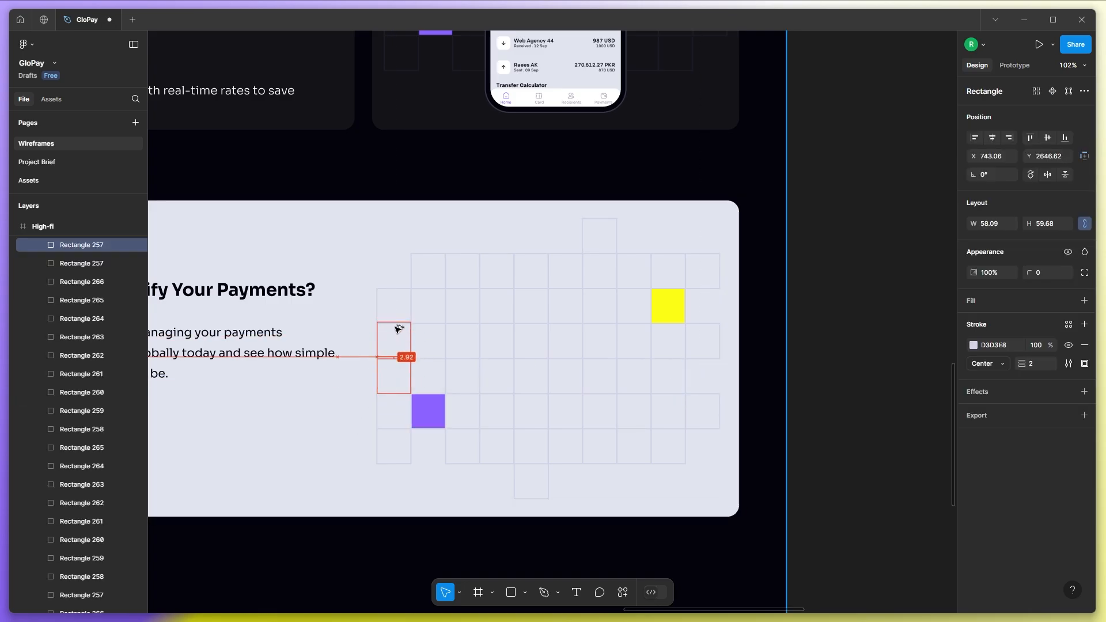
key("Delete")
left_click(796, 409)
left_click_drag(633, 254, 442, 259)
key("Escape")
Swap the grid's accent colors, filling the upper-right square with the file's purple and the lower-left square with its yellow.
scroll(507, 316, "down", 2)
left_click(650, 325)
left_click(973, 320)
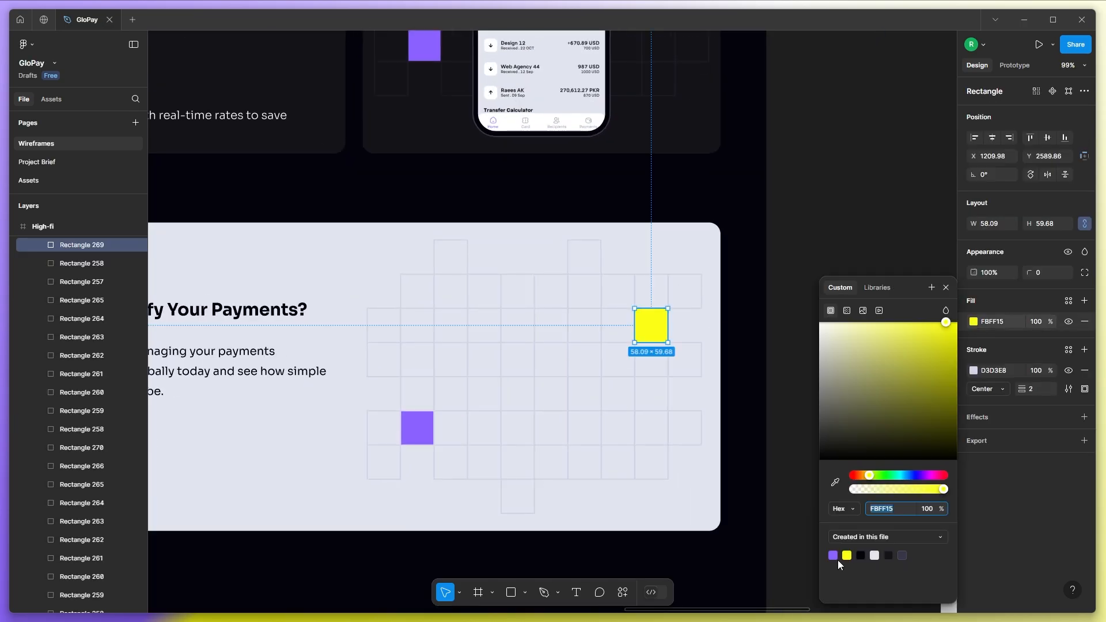
left_click(833, 556)
left_click(417, 428)
left_click(846, 556)
left_click(780, 426)
scroll(780, 427, "down", 4)
left_click_drag(780, 427, 725, 377)
Copy the photo of the young man with a laptop from the Assets page and paste it over the card on the Wireframes page.
left_click(85, 184)
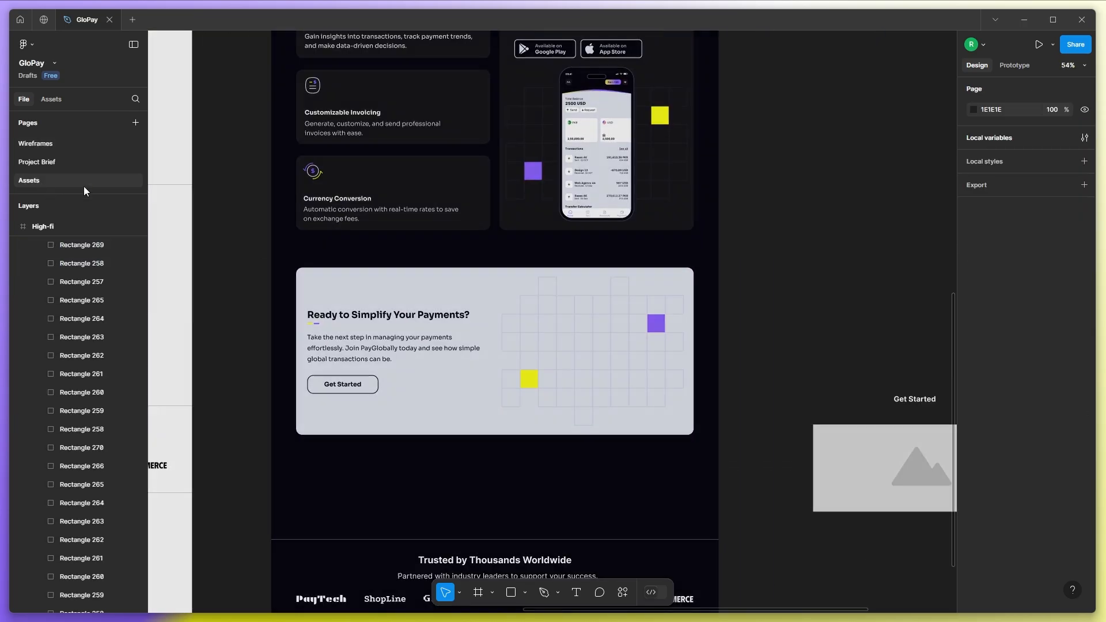
left_click(802, 390)
left_click_drag(802, 390, 947, 366)
left_click(594, 405)
scroll(704, 381, "down", 4)
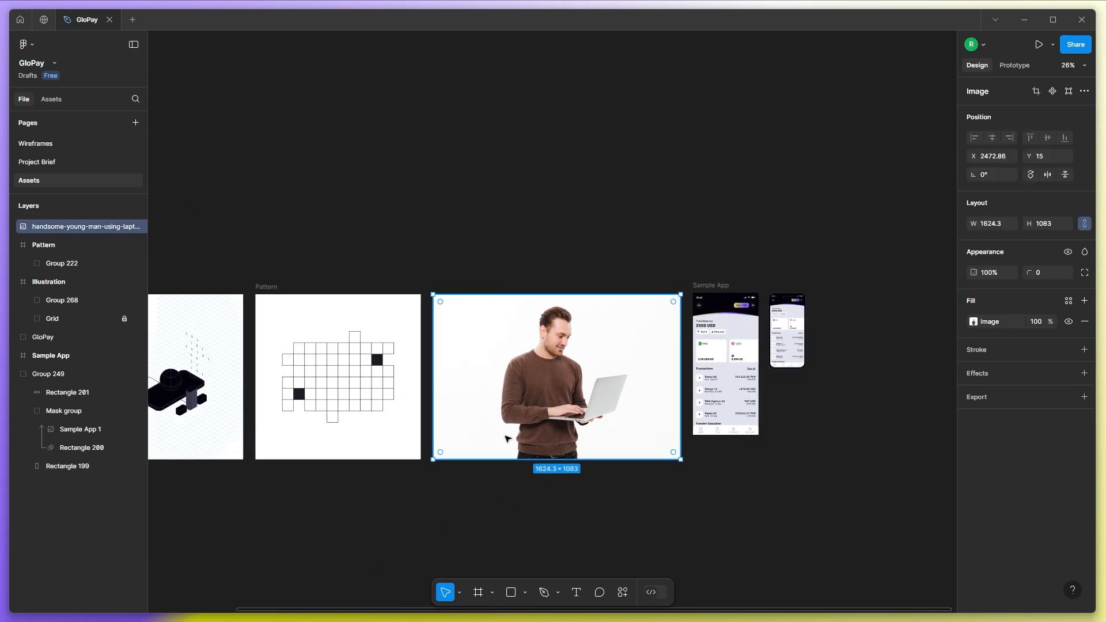
scroll(506, 426, "up", 4)
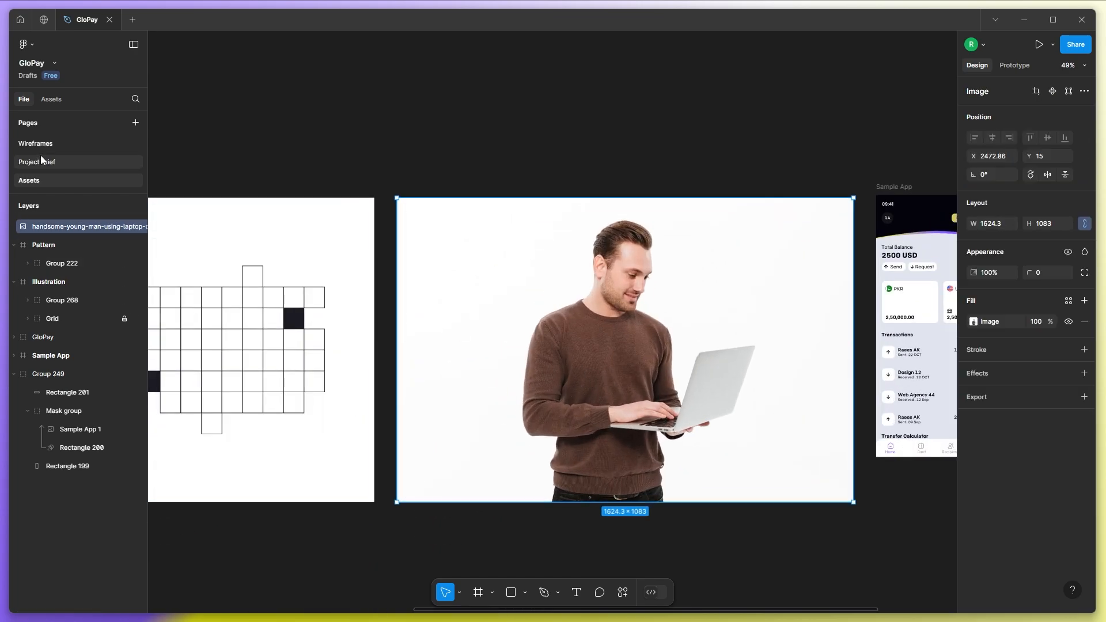
left_click(45, 148)
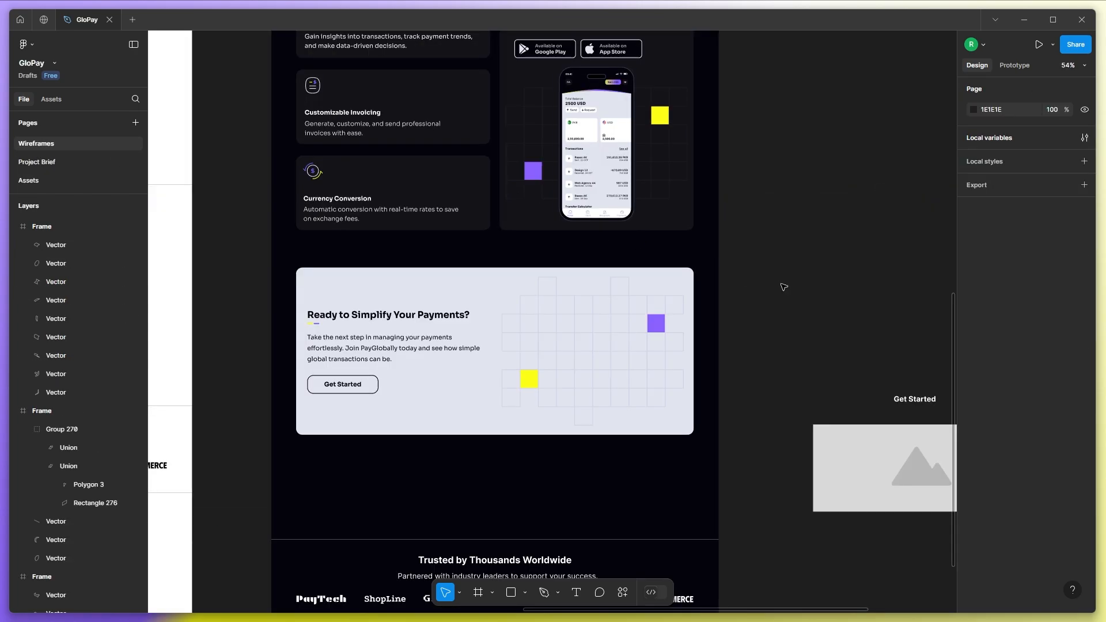
key("ctrl+v")
scroll(535, 366, "down", 3)
scroll(502, 360, "up", 2)
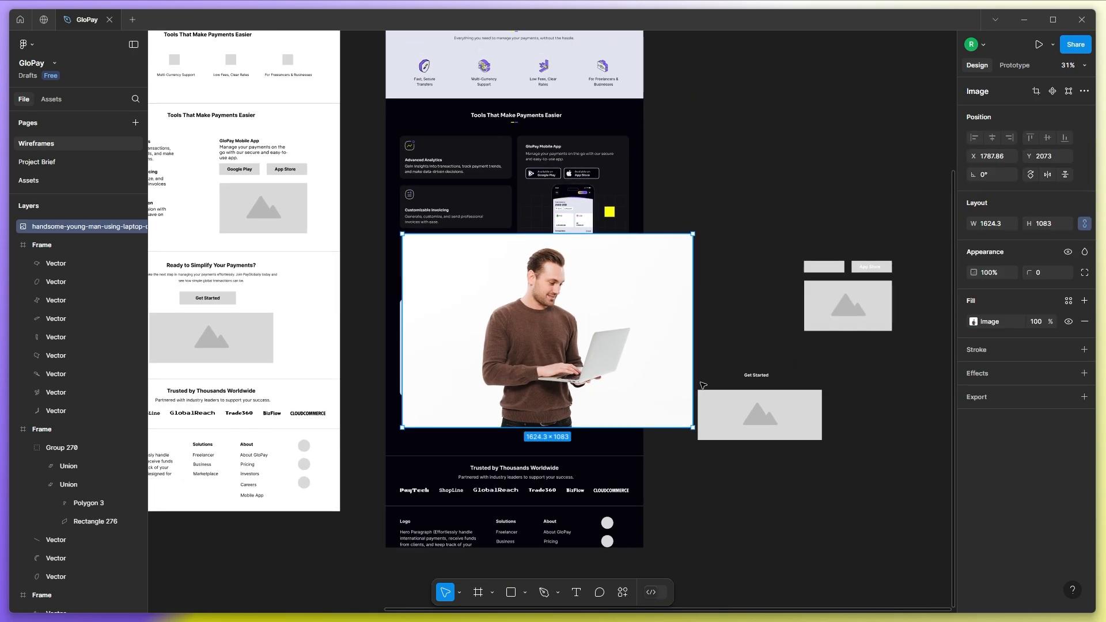
mouse_move(501, 359)
left_mouse_down()
mouse_move(588, 351)
mouse_move(469, 373)
mouse_move(494, 376)
left_mouse_up()
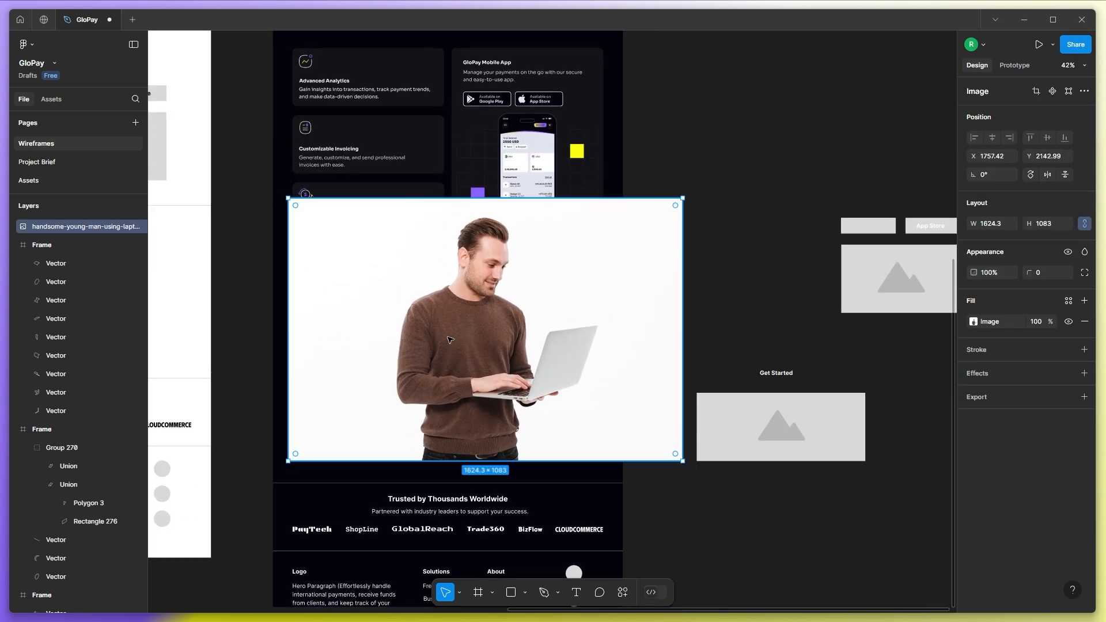
Remove the white background from the photo of the man with the Remove BG plugin.
right_click(452, 375)
mouse_move(500, 474)
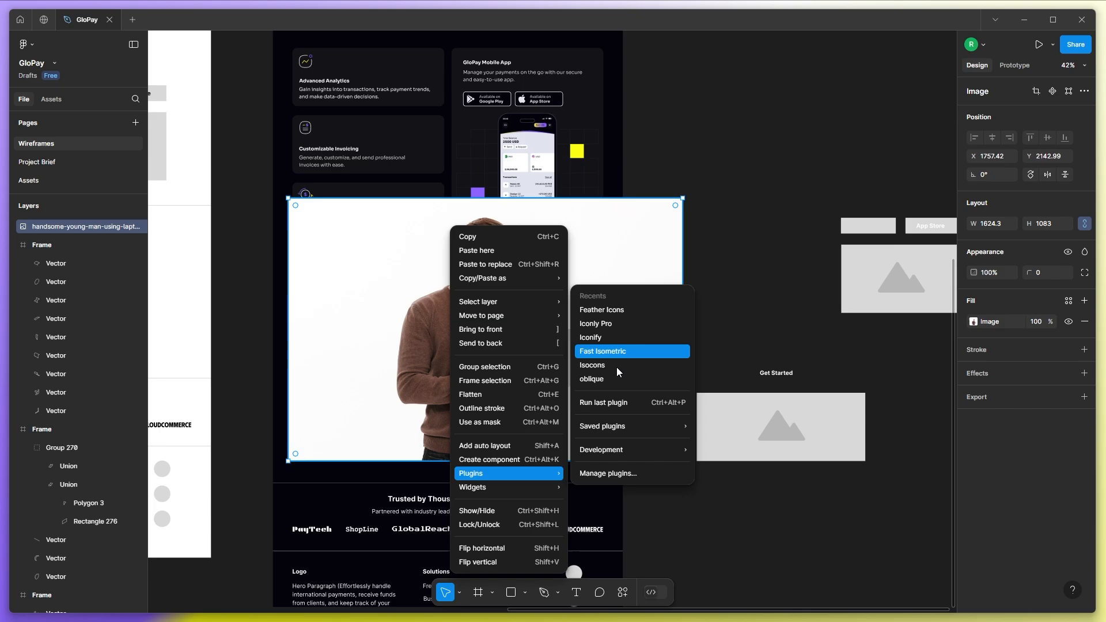
mouse_move(614, 415)
mouse_move(736, 375)
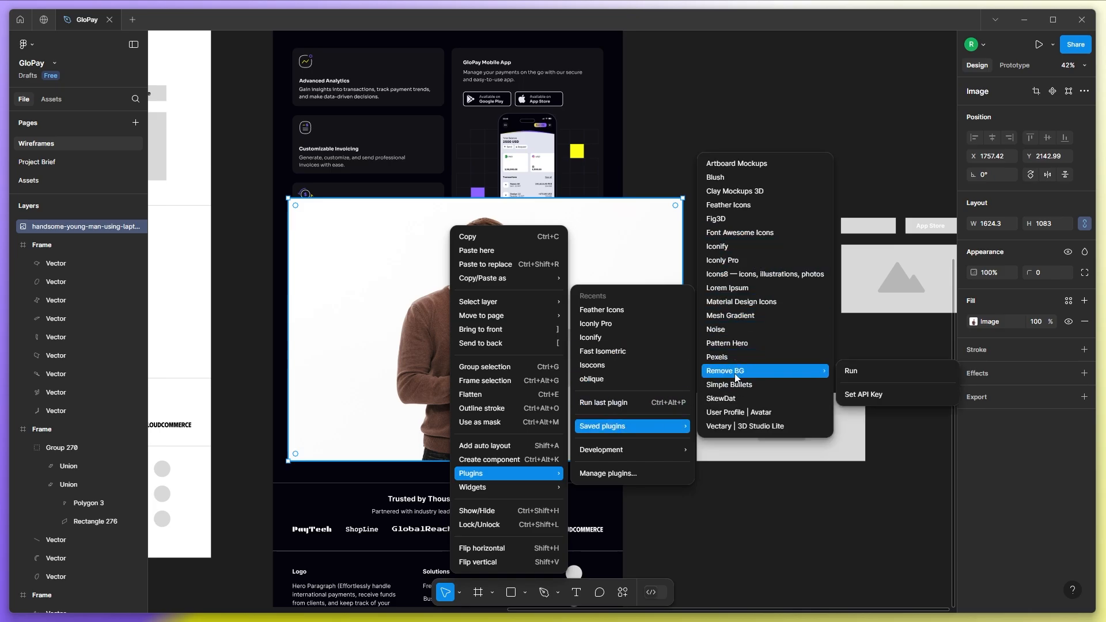
left_click(856, 369)
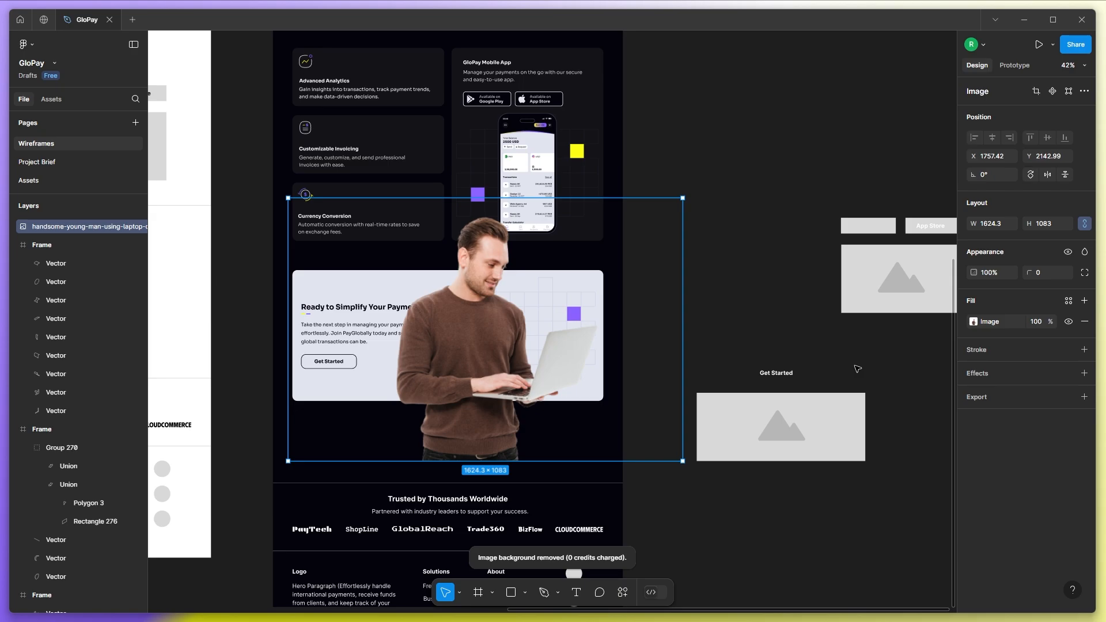
Scale the cut-out man down to about 841 × 561 and flip him horizontally so the laptop faces the card's text.
left_click_drag(682, 364, 587, 356)
scroll(414, 316, "up", 4)
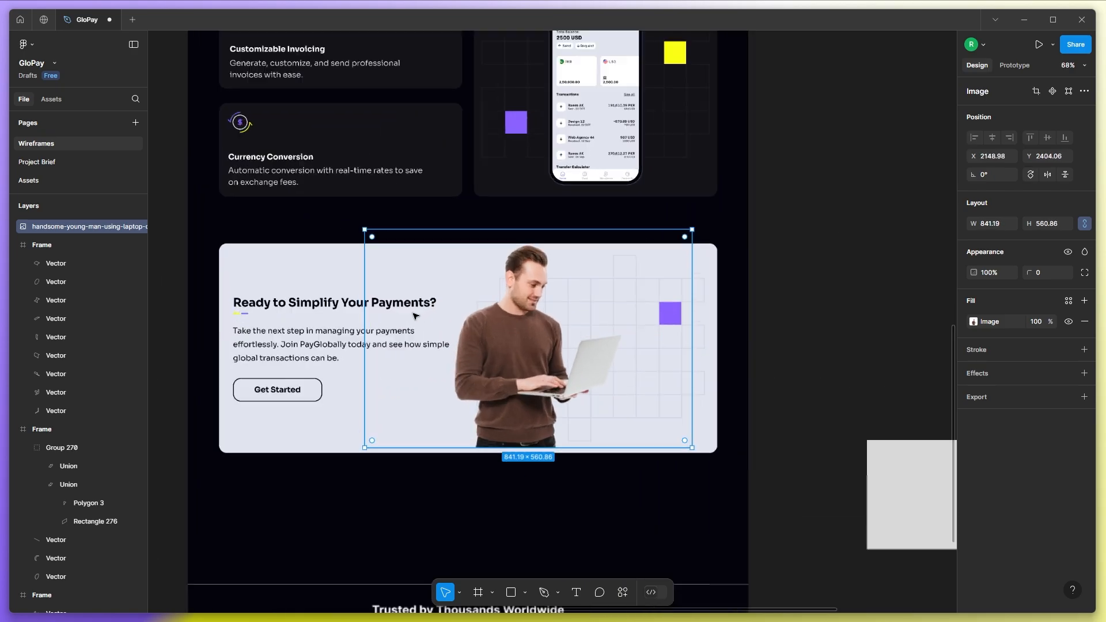
right_click(532, 349)
left_click(581, 550)
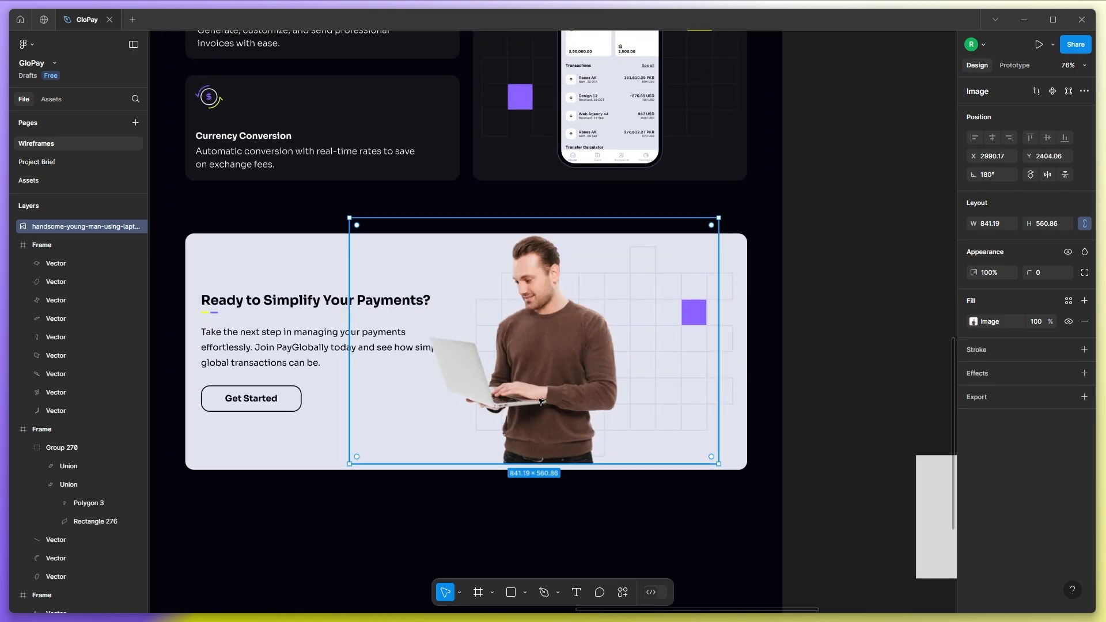
Place the cut-out man over the grid pattern, between the yellow and purple squares.
left_click_drag(592, 402, 609, 401)
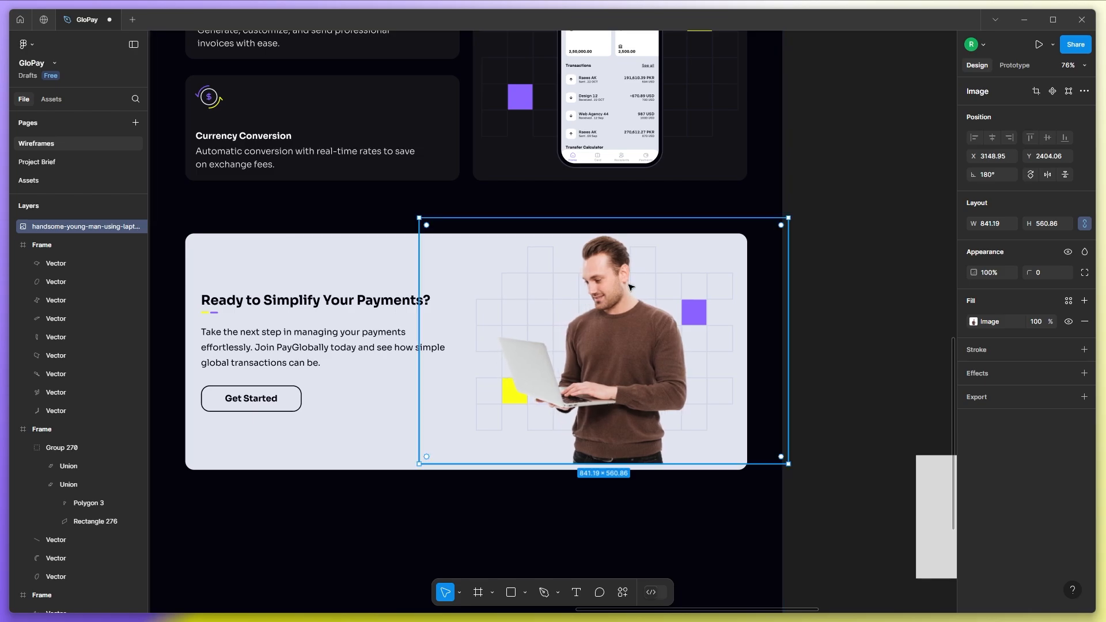
left_click_drag(622, 326, 450, 326)
left_click(642, 258)
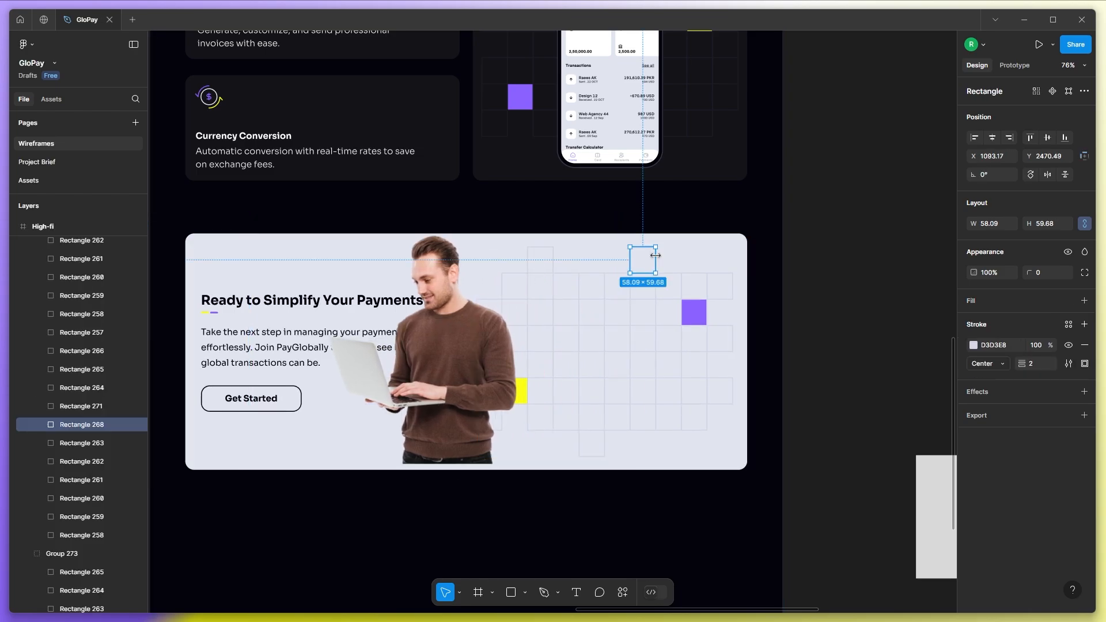
key("Escape")
left_click_drag(450, 367, 634, 387)
scroll(655, 402, "up", 1)
scroll(636, 467, "up", 6)
scroll(802, 442, "down", 5)
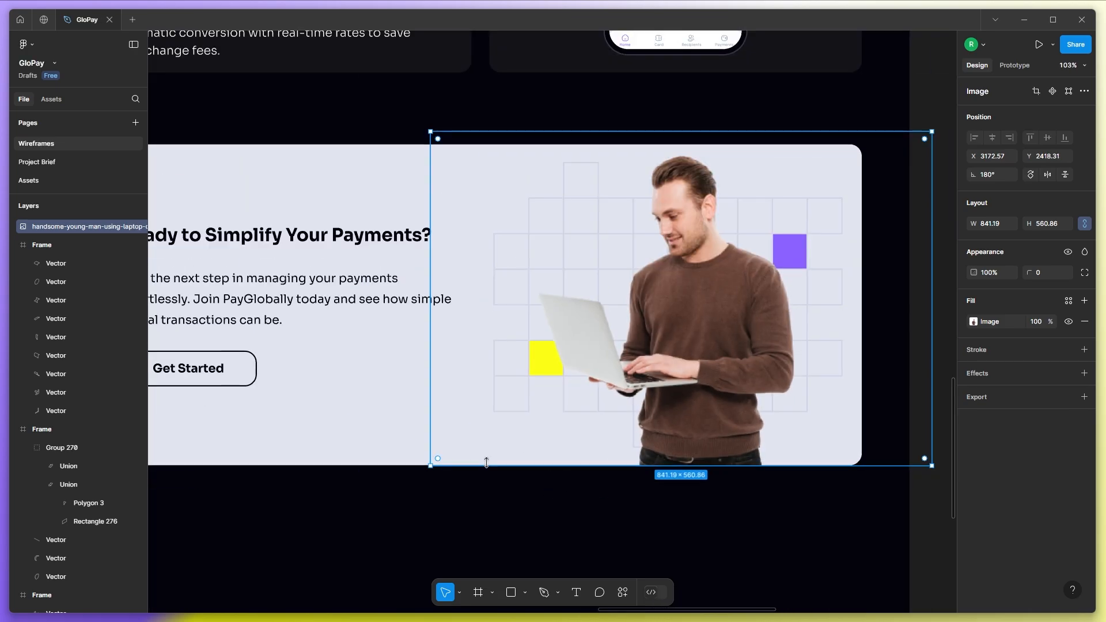
Align the man's bottom edge with the card's bottom and scale him down slightly to about 830 × 553.
left_click(407, 443, "shift")
scroll(644, 278, "down", 4)
key("Escape")
scroll(713, 297, "up", 2)
left_click(713, 297)
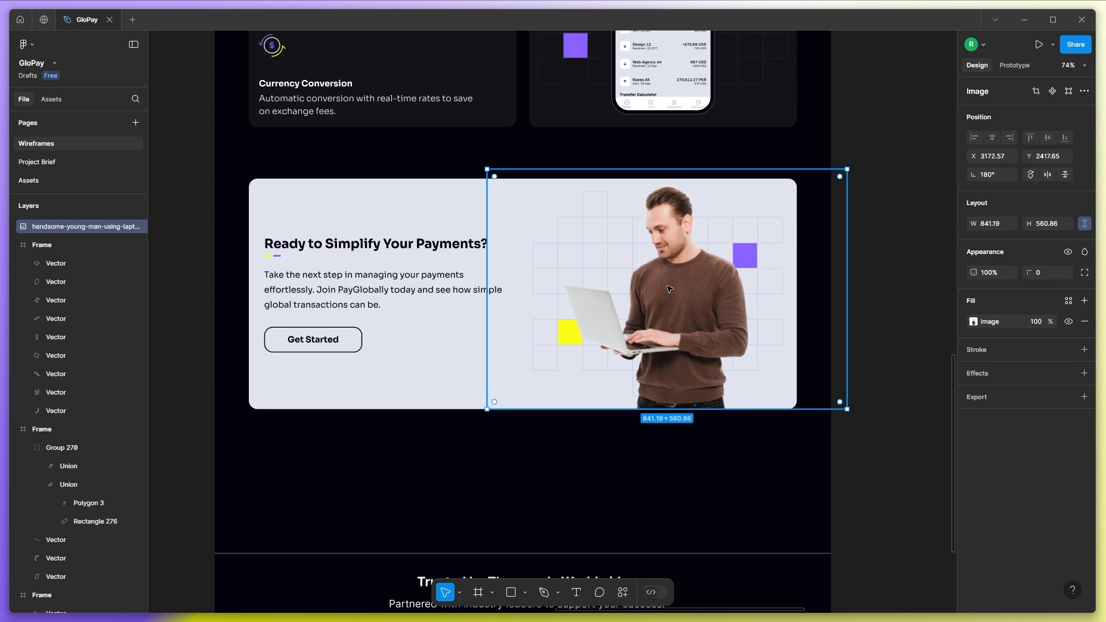
left_click_drag(488, 177, 493, 180)
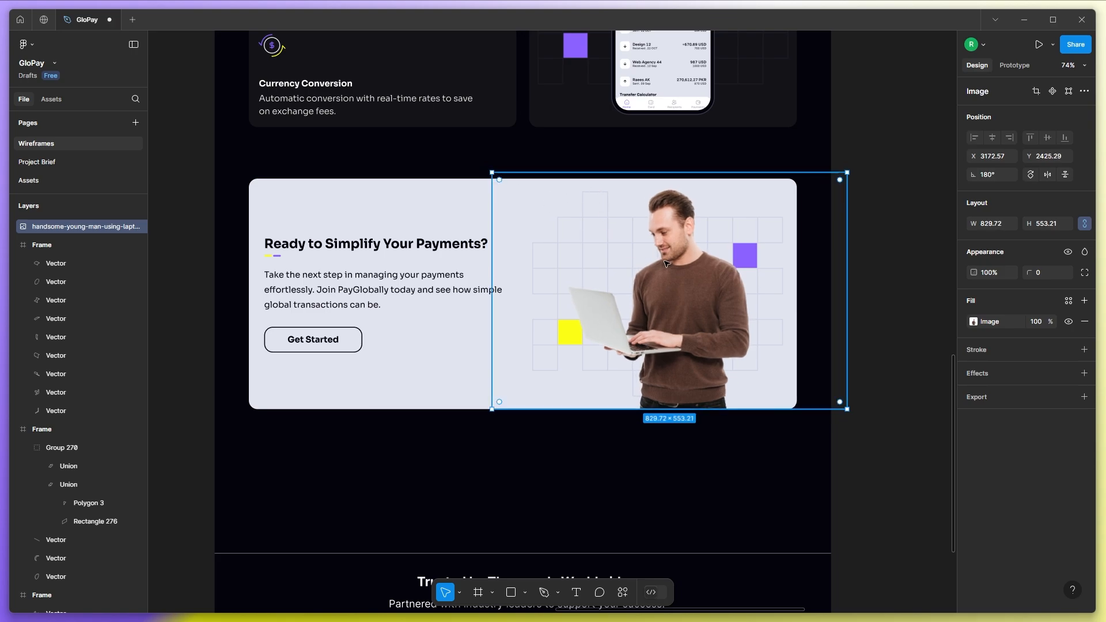
Turn the man's photo black and white by lowering its saturation fully, and shift it slightly right on the card.
left_click(973, 322)
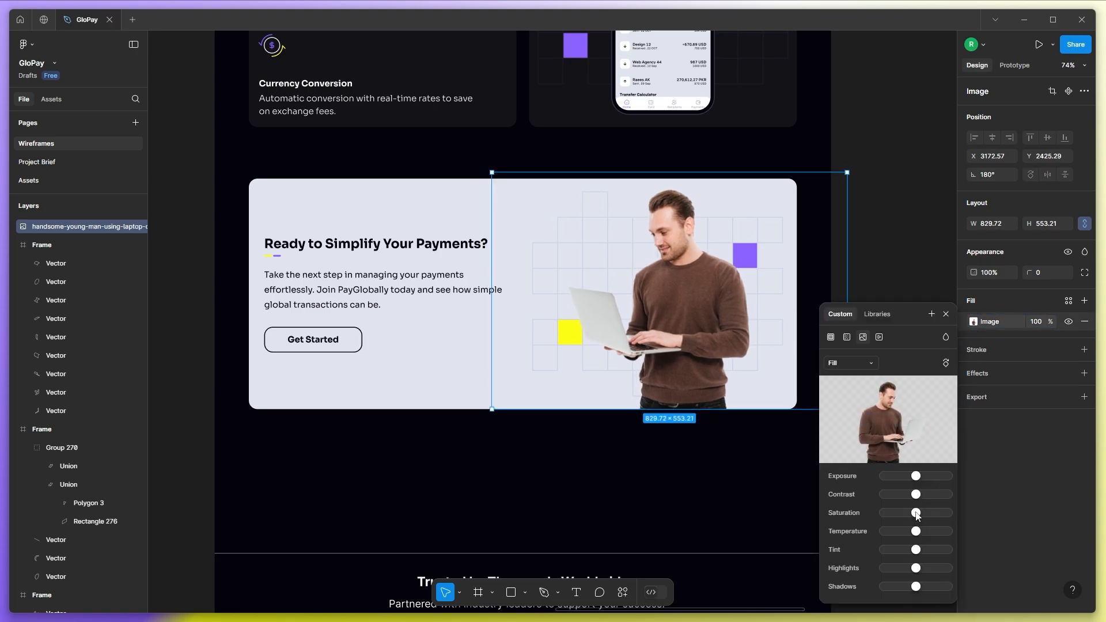
left_click(891, 235)
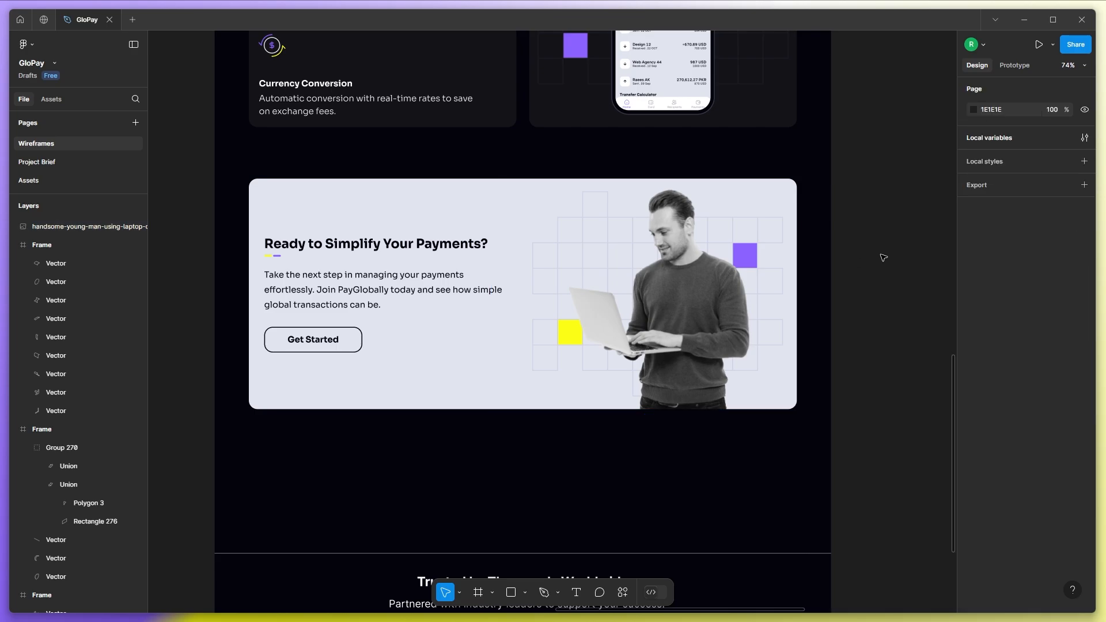
left_click_drag(704, 315, 716, 315)
left_click(901, 371)
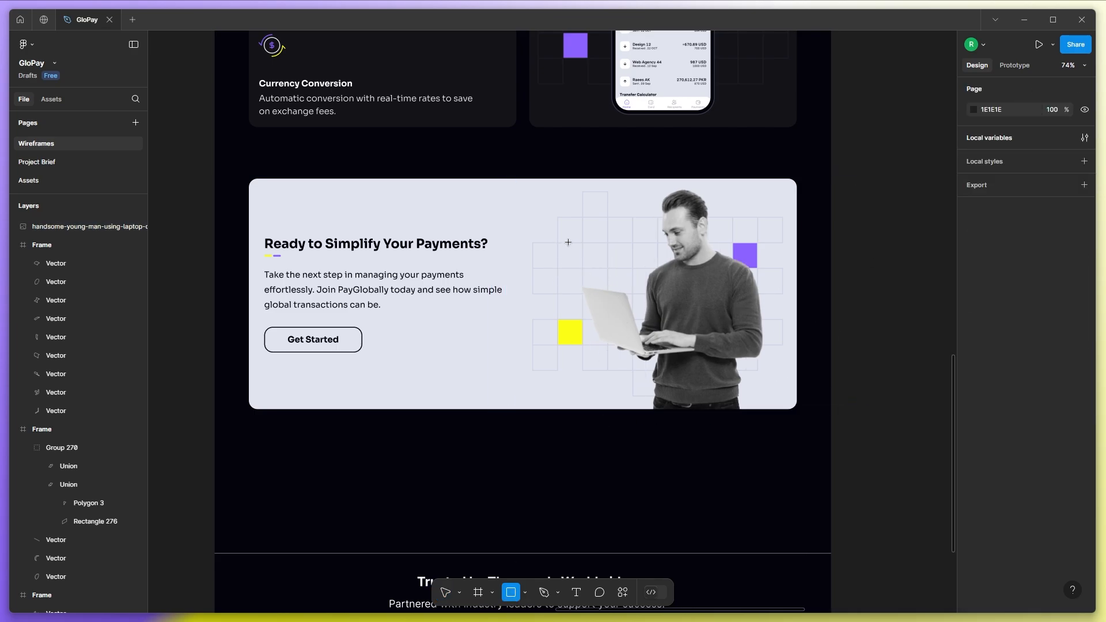
Draw a rectangle about 208 × 43 over the grid beside the man's head and fill it with white (FFFFFF).
mouse_move(568, 242)
left_mouse_down()
mouse_move(617, 266)
mouse_move(656, 260)
left_mouse_up()
left_click_drag(632, 249, 607, 255)
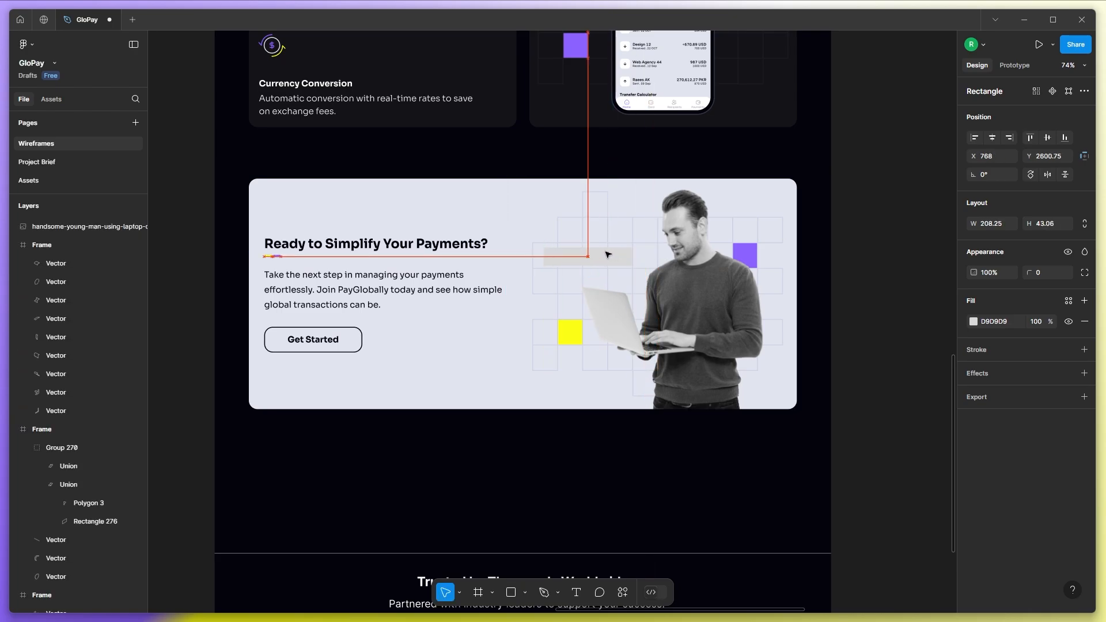
left_click(973, 322)
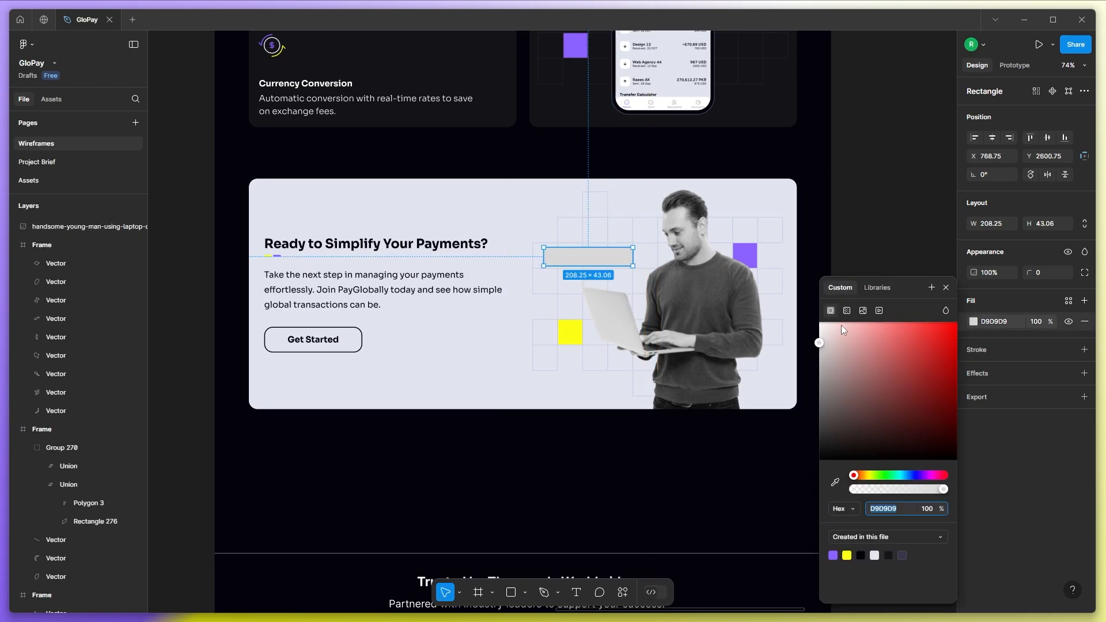
left_click_drag(841, 325, 744, 281)
Give the white rectangle a 1 px purple (8B61FF) inside stroke and a corner radius of 10.
left_click(1083, 350)
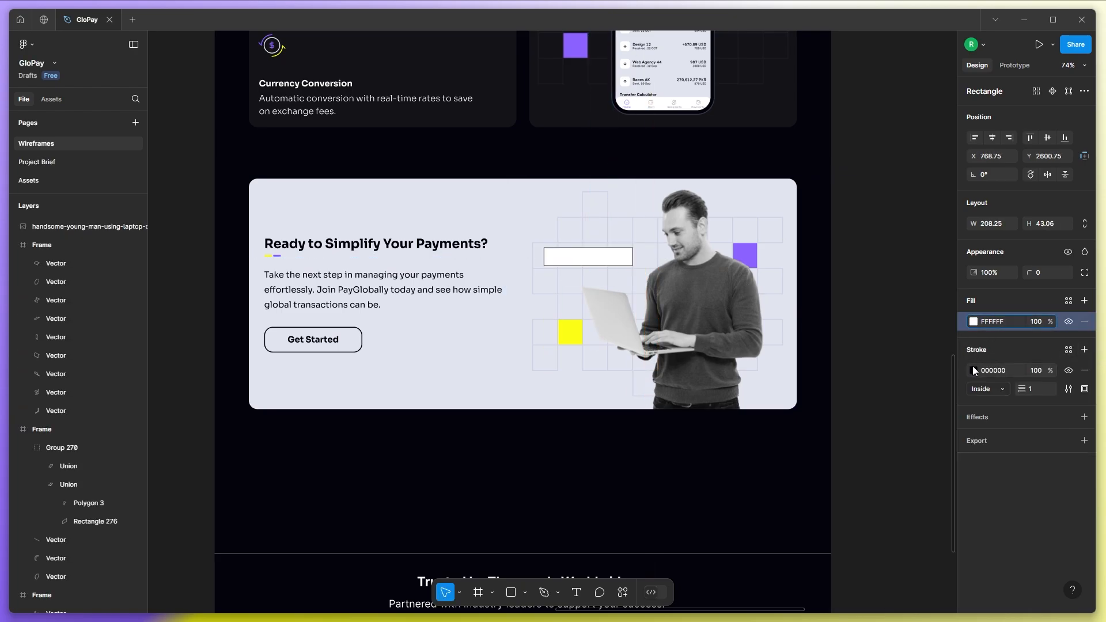
left_click(973, 370)
left_click(832, 555)
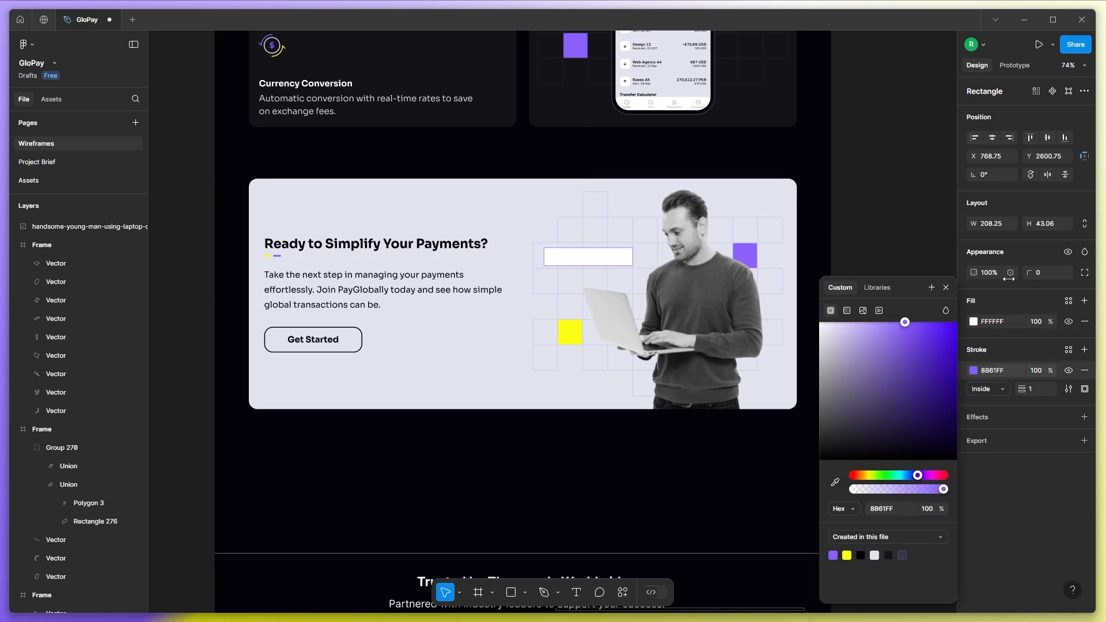
type("10")
key("Return")
left_click(928, 187)
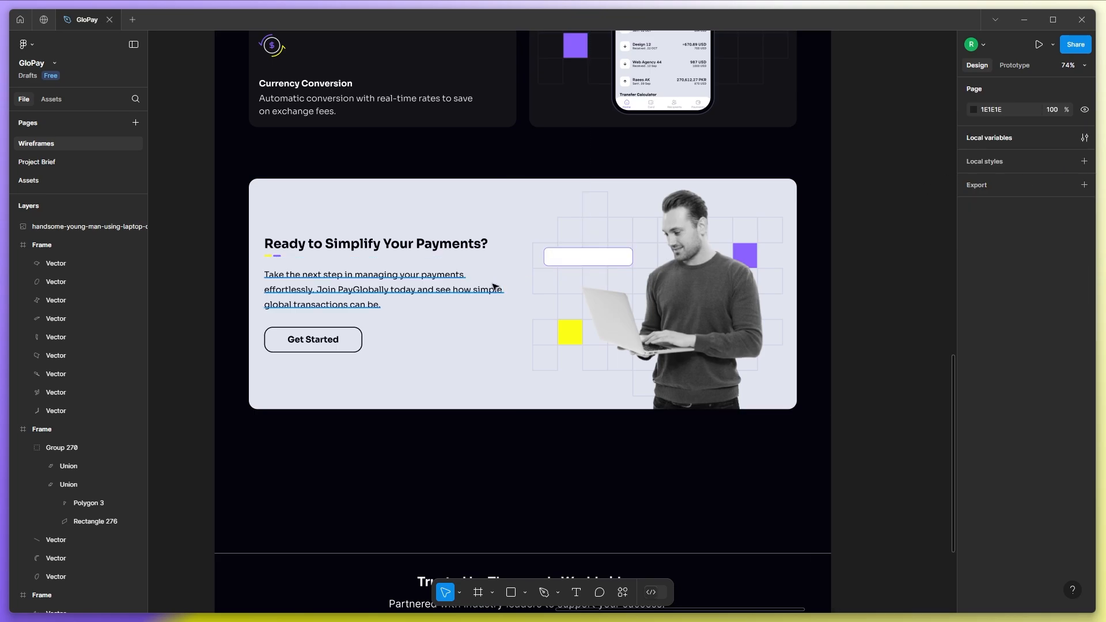
Add the text "Payment Successful" with correct spelling and place it on the white rectangle.
scroll(494, 284, "up", 3)
key("t")
left_click(657, 259)
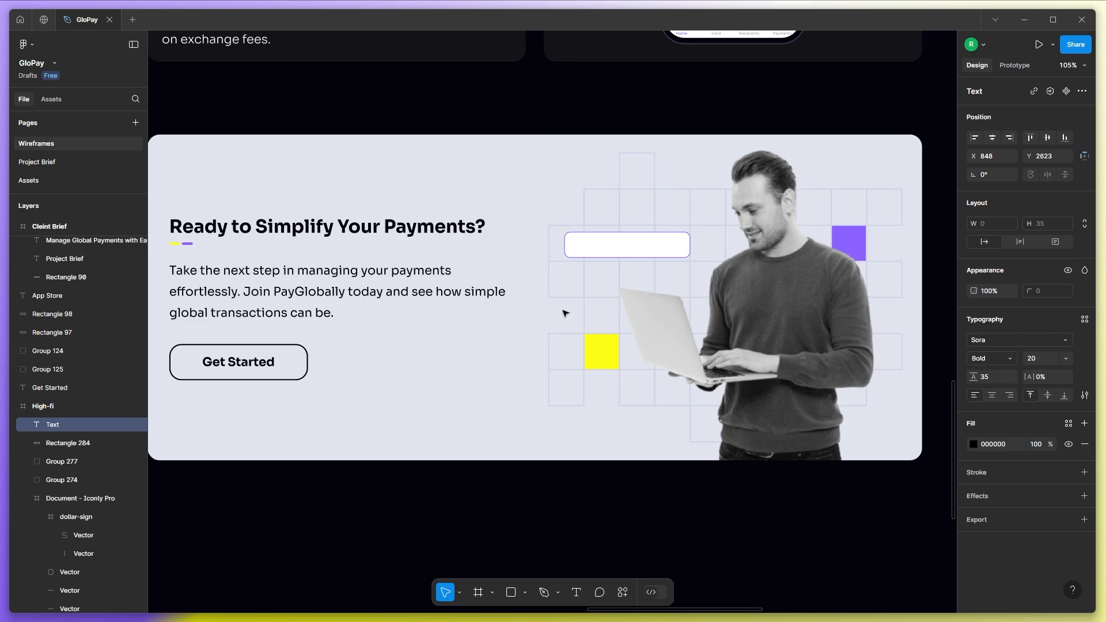
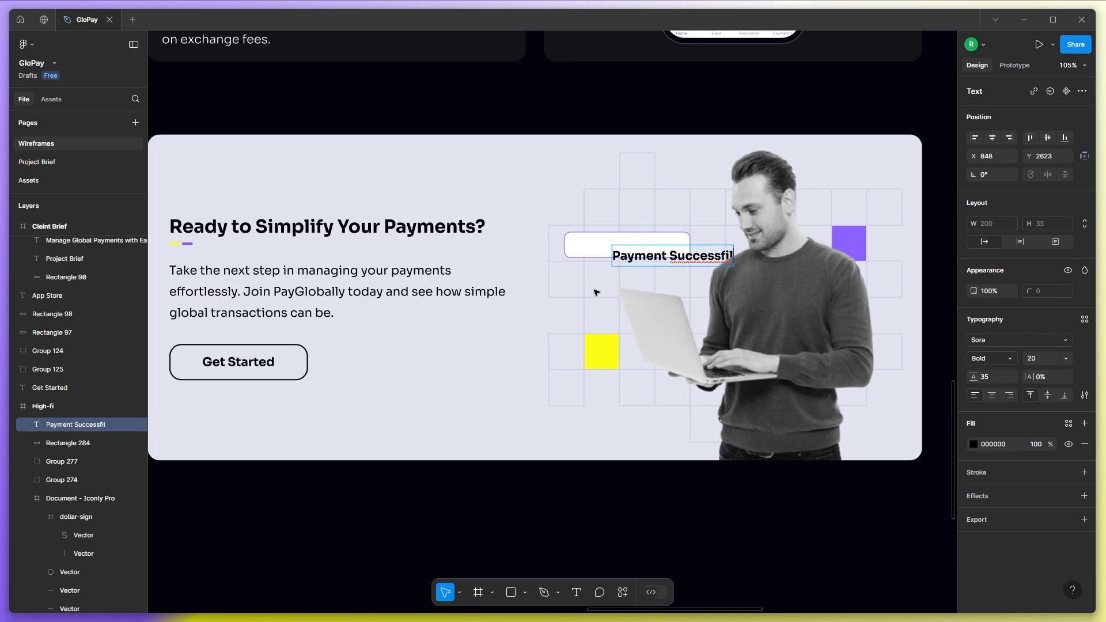
scroll(596, 291, "down", 3)
scroll(683, 266, "up", 4)
right_click(633, 273)
left_click(650, 279)
key("Escape")
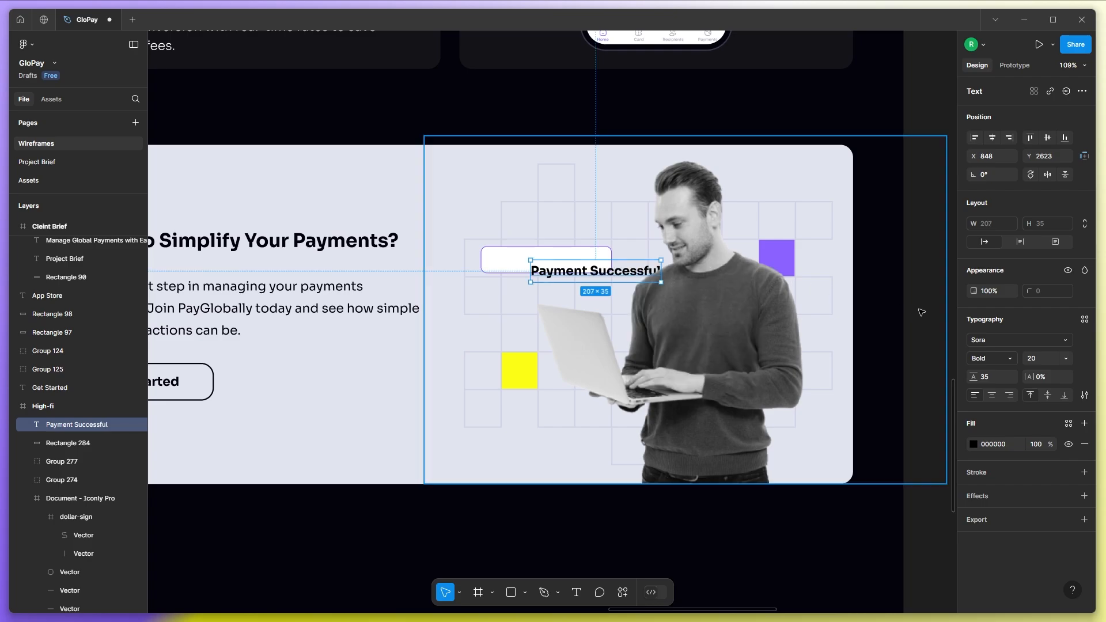
left_click_drag(615, 275, 566, 264)
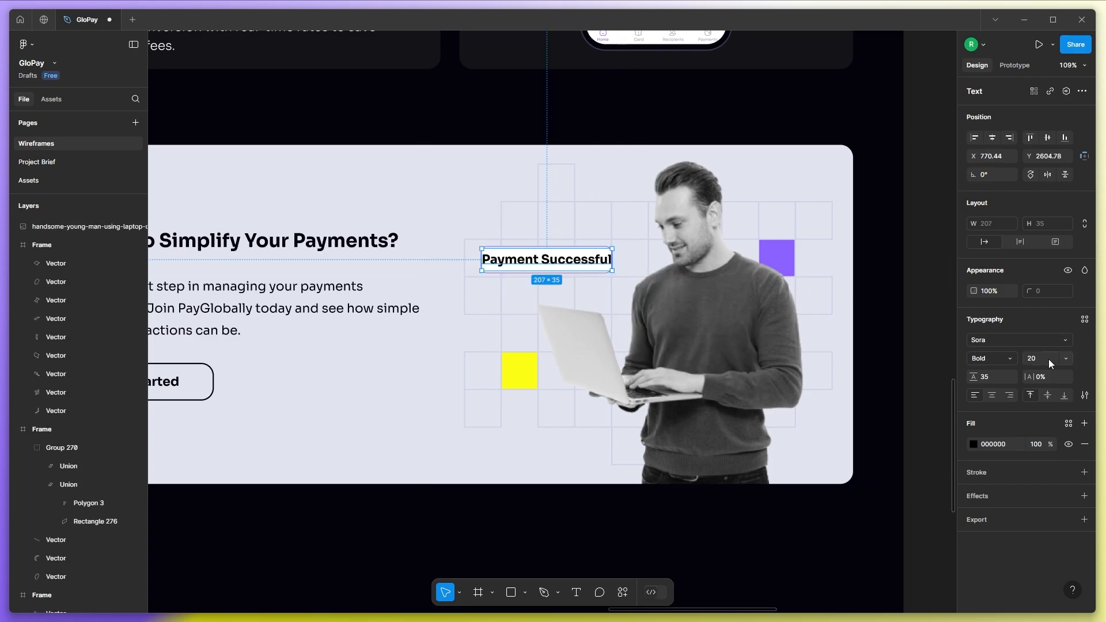
Set the "Payment Successful" text to SemiBold, size 16, and shift it right to leave icon space in the box.
left_click(1044, 360)
type("17")
key("Return")
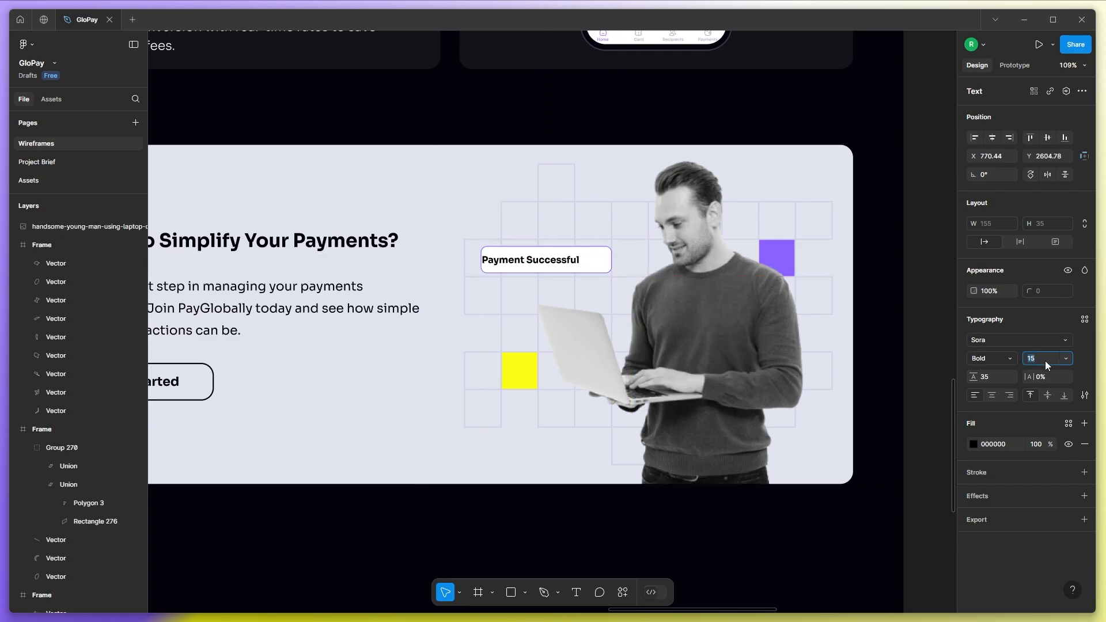
key("Up")
left_click(1001, 359)
left_click(1011, 345)
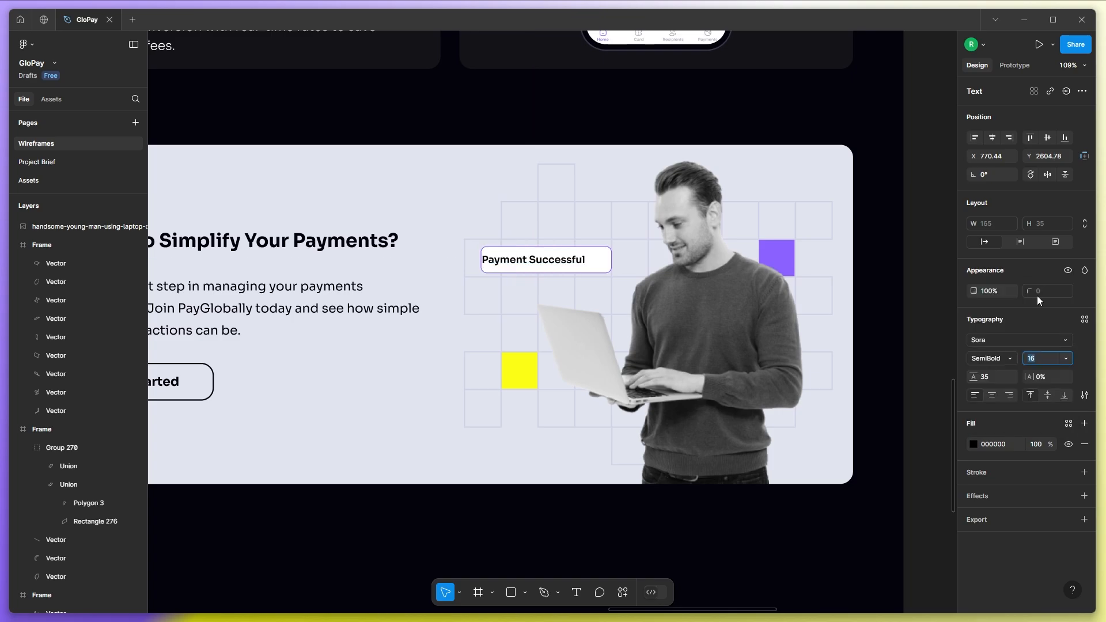
left_click_drag(556, 262, 574, 262)
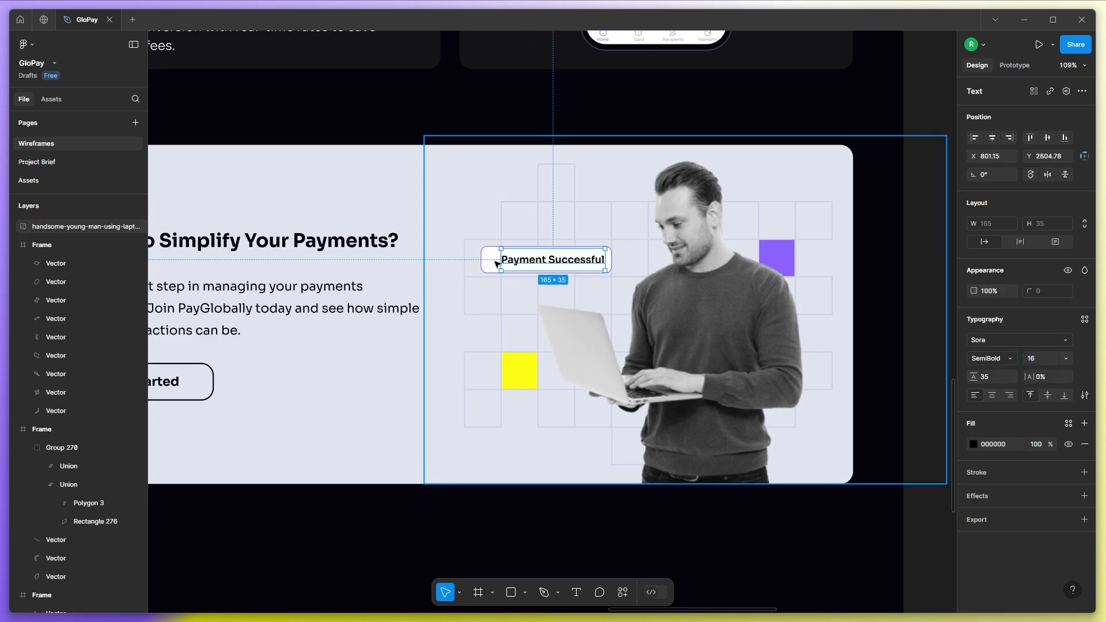
Draw a circle about 27 × 27 in the white box before the "Payment Successful" text.
scroll(445, 250, "down", 3)
left_click(558, 558)
left_click(526, 592)
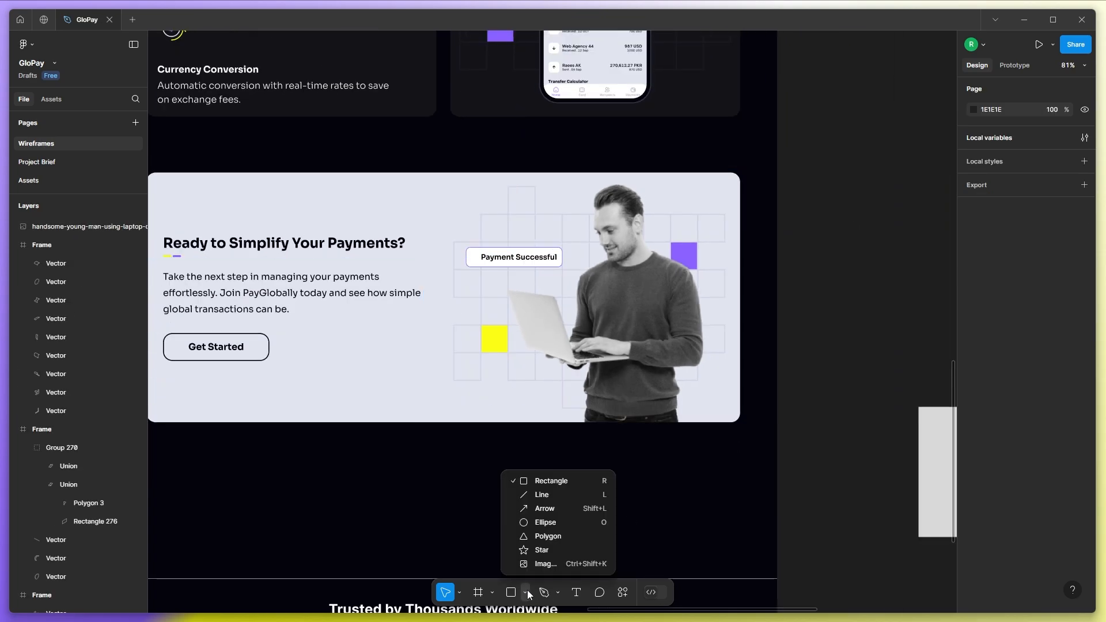
left_click(544, 522)
scroll(494, 267, "up", 5)
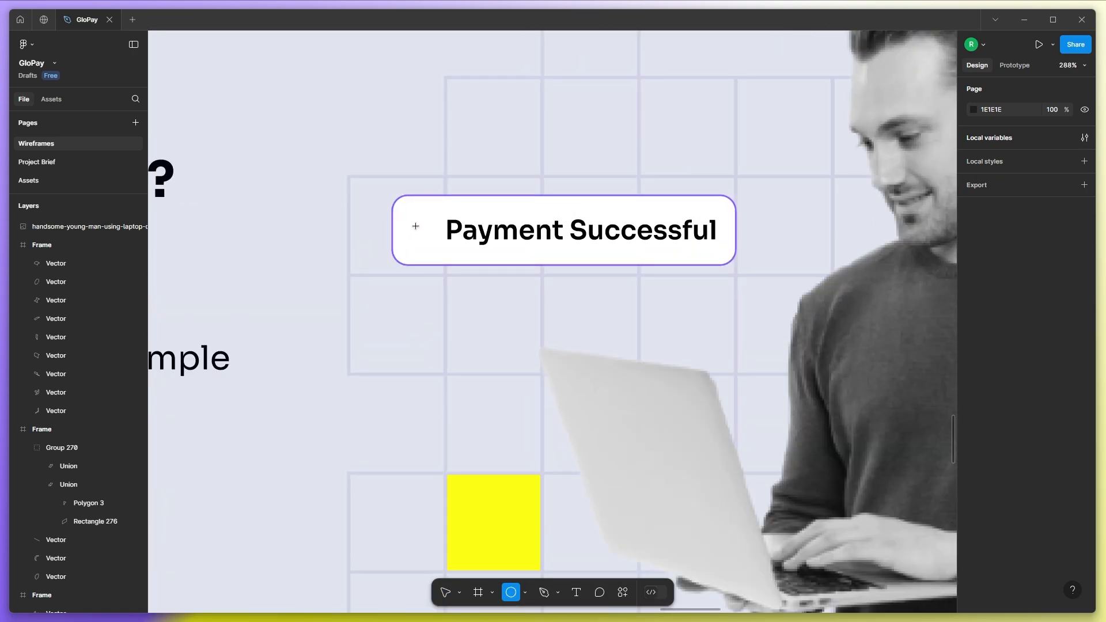
left_click_drag(415, 226, 445, 250)
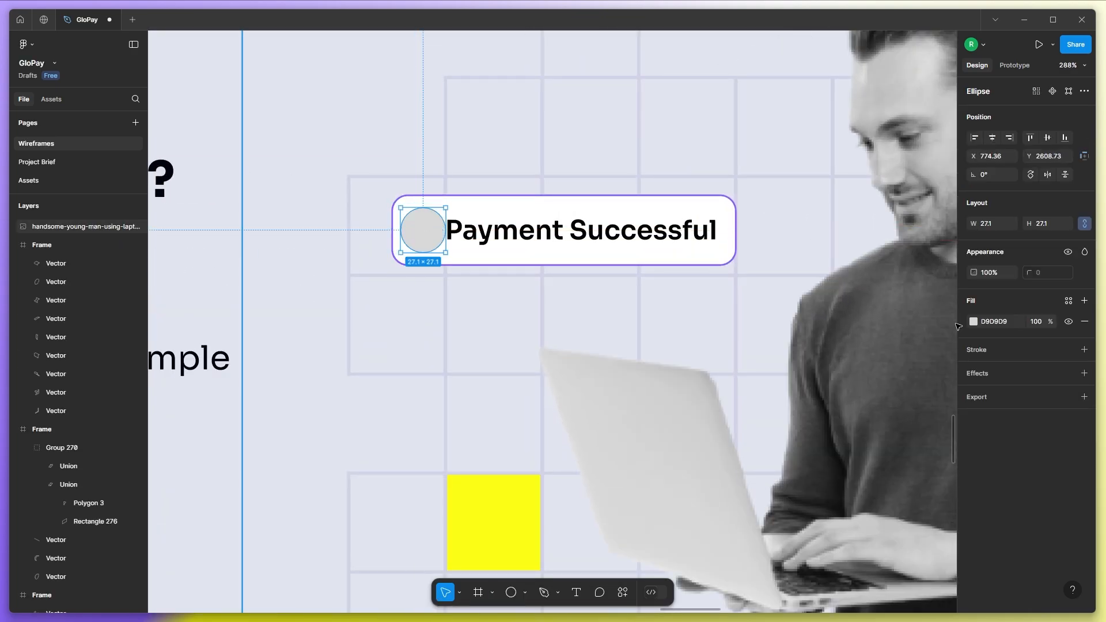
Remove the circle's fill and give it a 2 px inside stroke in the file's purple (8B61FF).
left_click(1084, 349)
left_click(1085, 322)
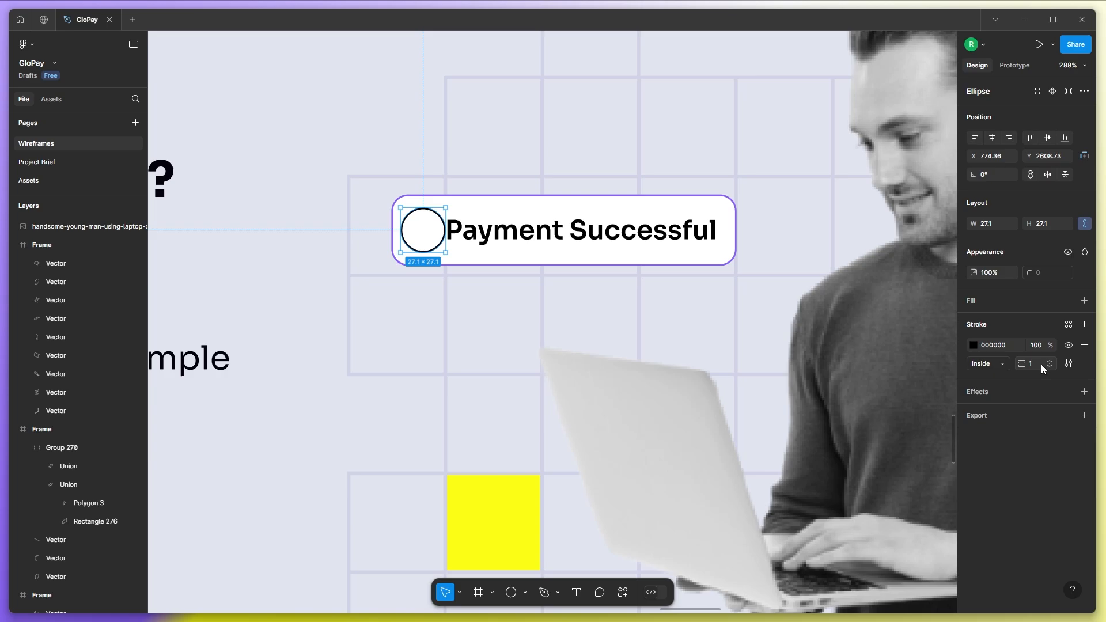
left_click(973, 345)
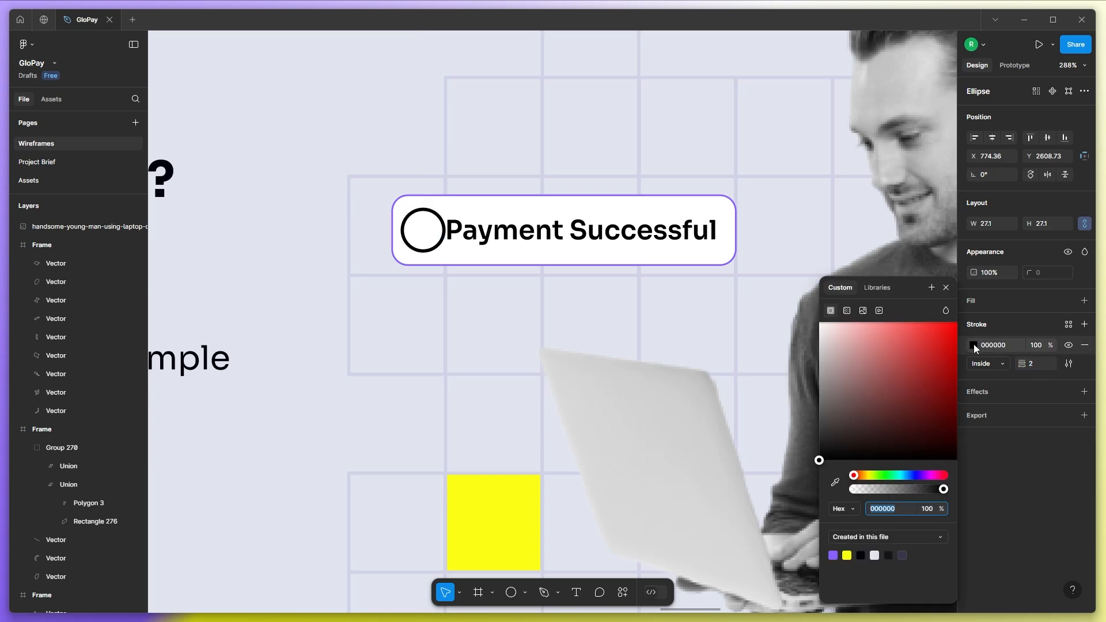
left_click(832, 555)
Move the man's photo off the card to the right so the badge elements beneath its frame can be selected.
scroll(458, 207, "up", 3)
left_click(382, 299)
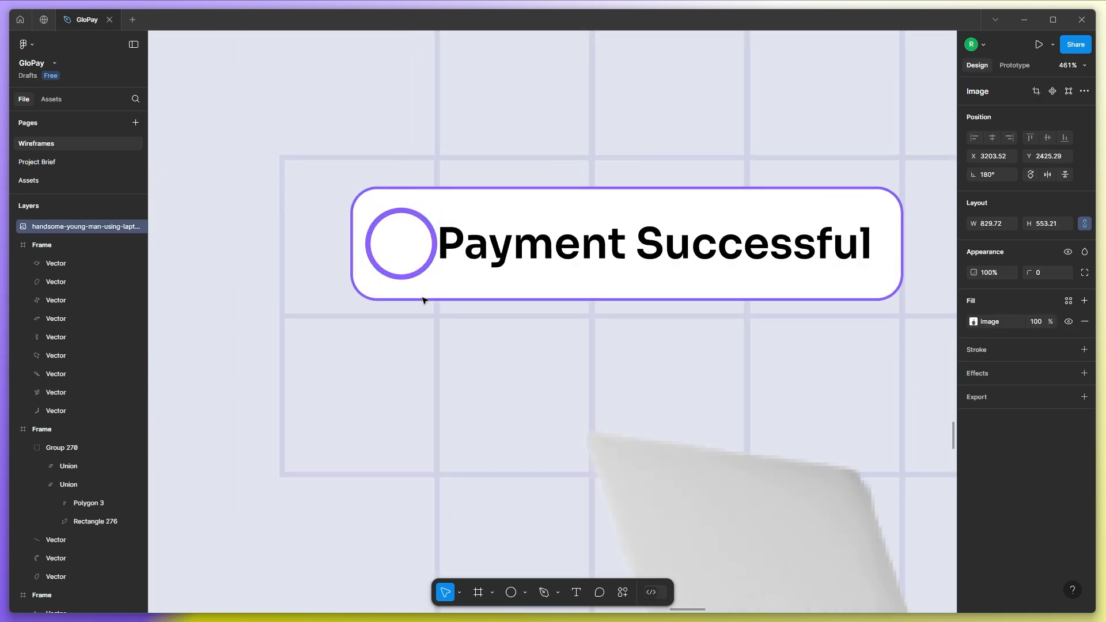
scroll(434, 254, "down", 10)
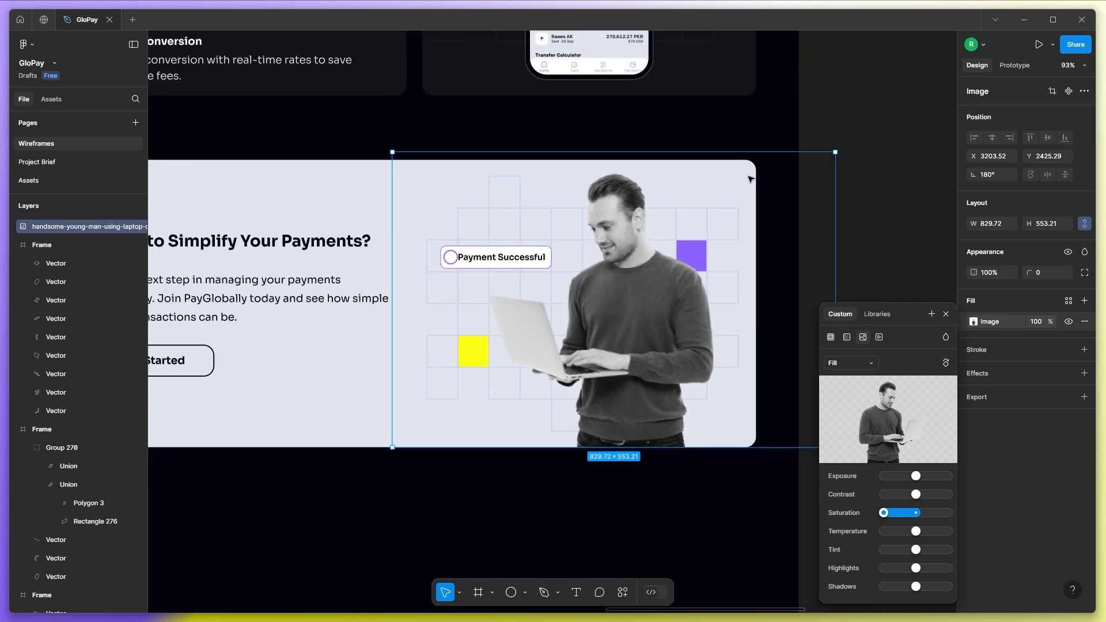
left_click(829, 125)
scroll(614, 304, "down", 3)
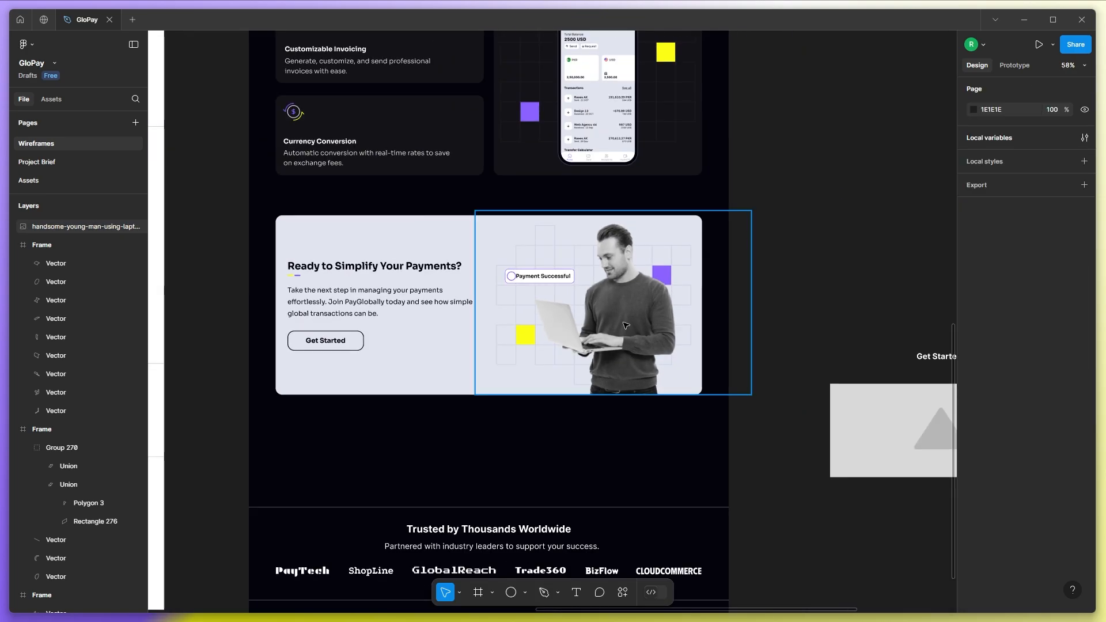
left_click_drag(619, 304, 844, 304)
Shrink the badge's circle to about 22.7 × 22.7 and set the white box's stroke weight to 2.
scroll(440, 271, "up", 3)
scroll(459, 279, "up", 5)
left_click(459, 279)
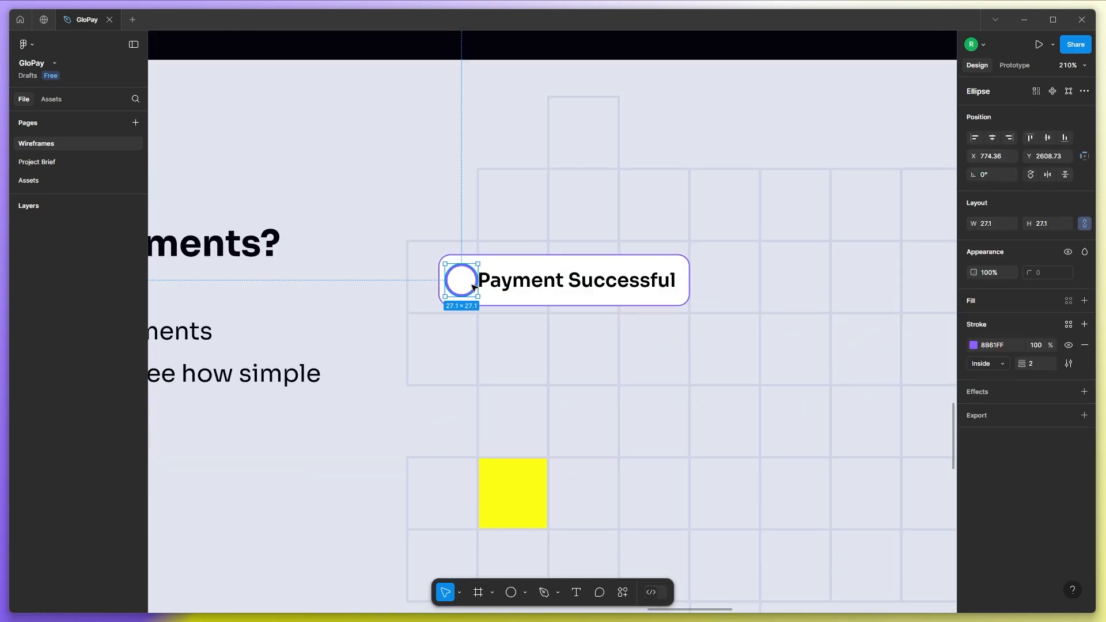
scroll(458, 279, "up", 4)
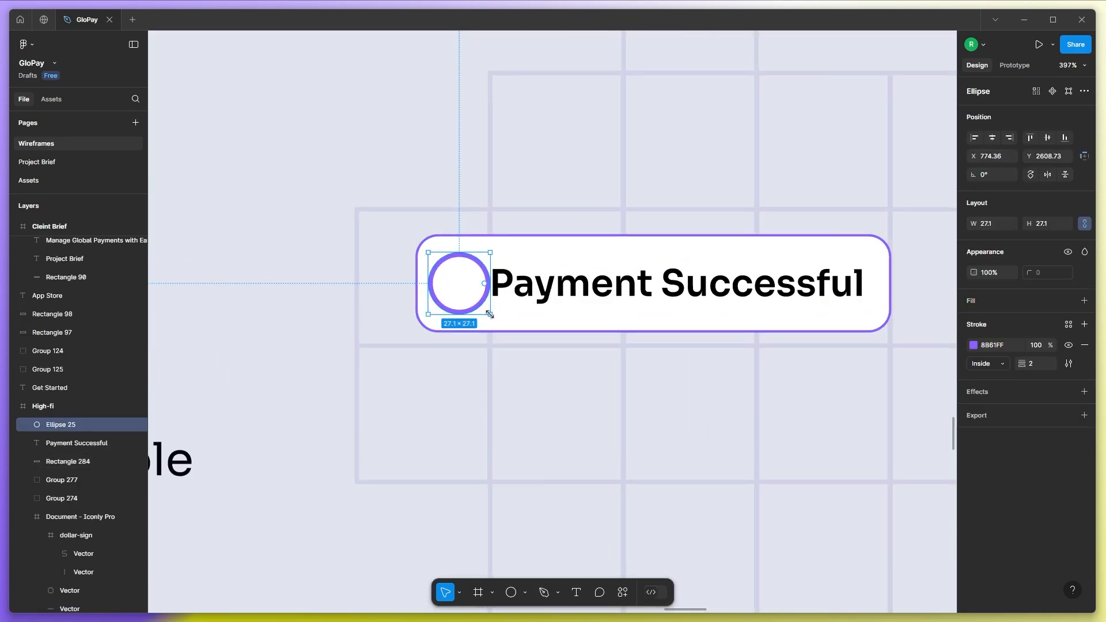
left_click(434, 244)
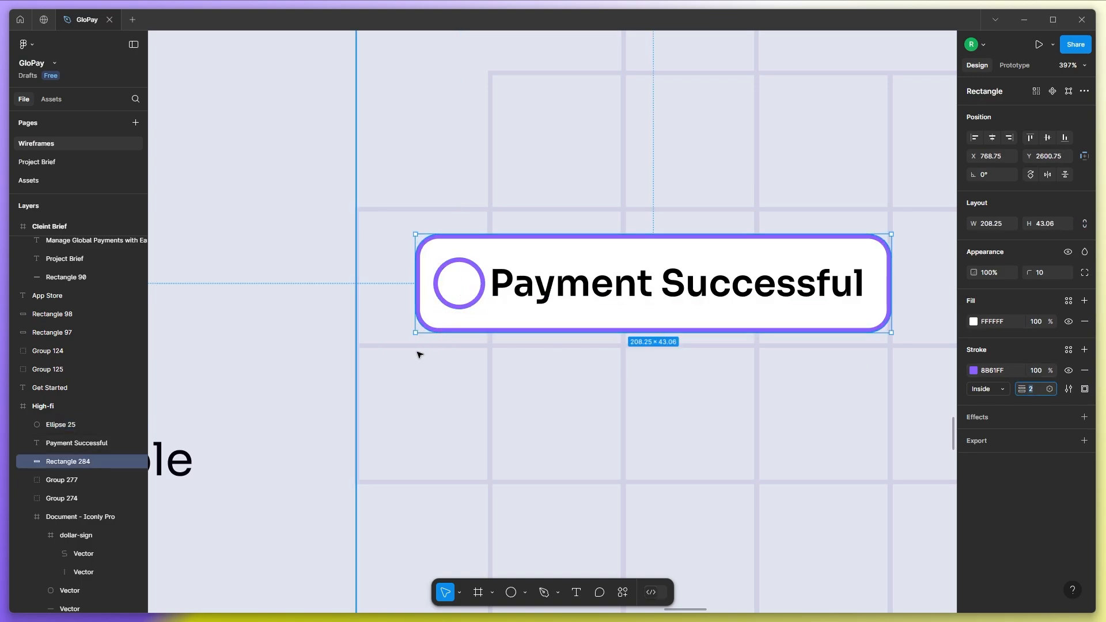
Draw a small L-shaped path below the badge, rotate it 45° into a checkmark and place it inside the circle at about 10.4 × 6.
left_click(425, 408)
left_click(431, 360)
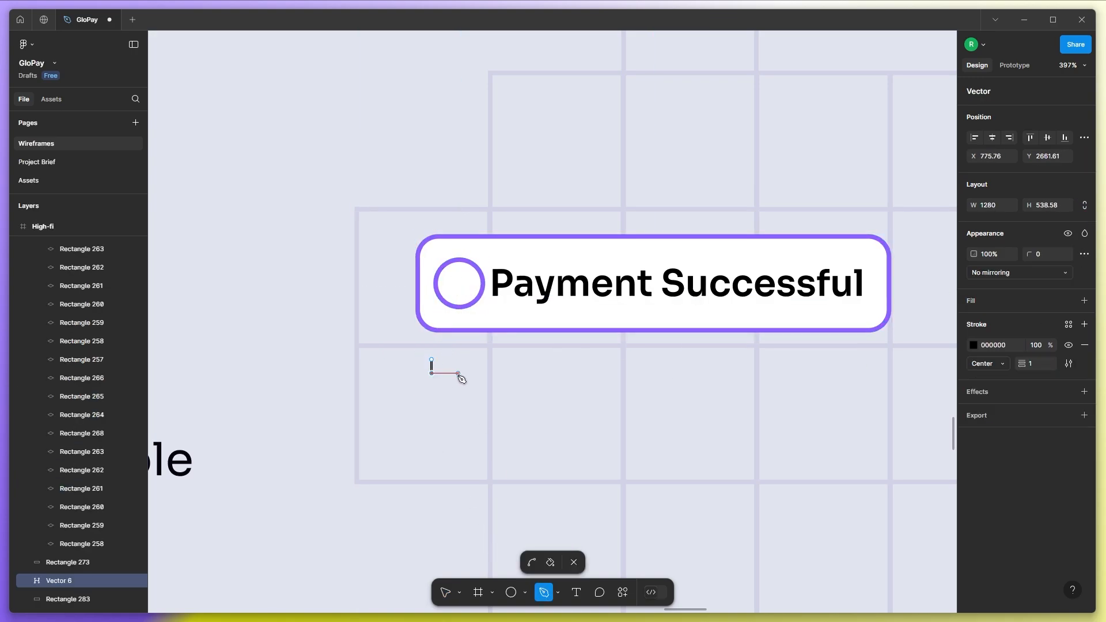
key("Escape")
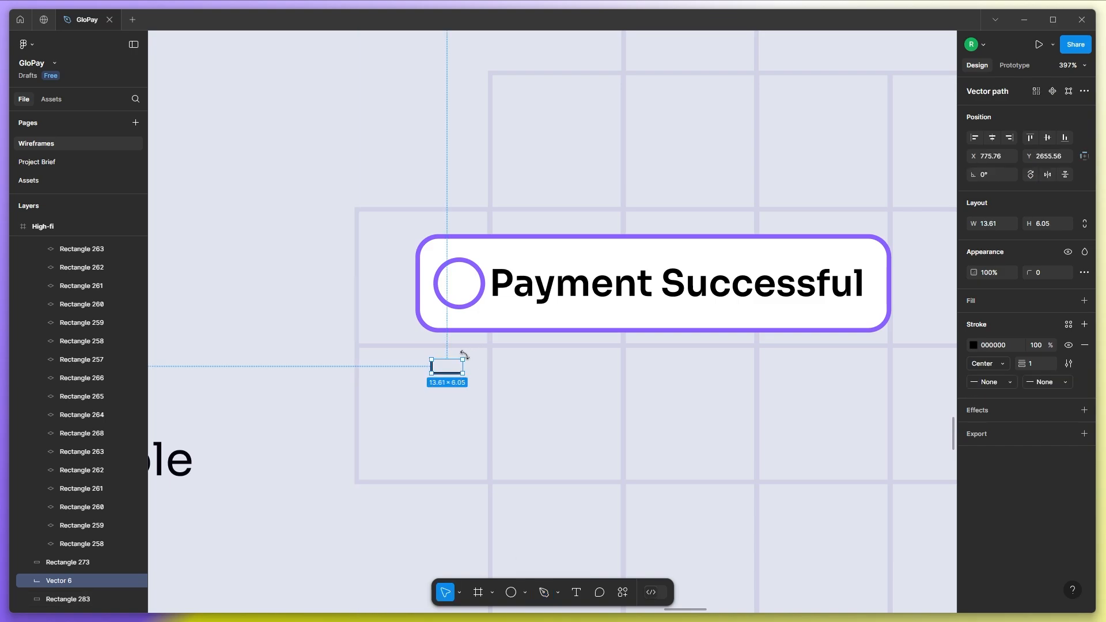
left_click_drag(460, 357, 463, 281)
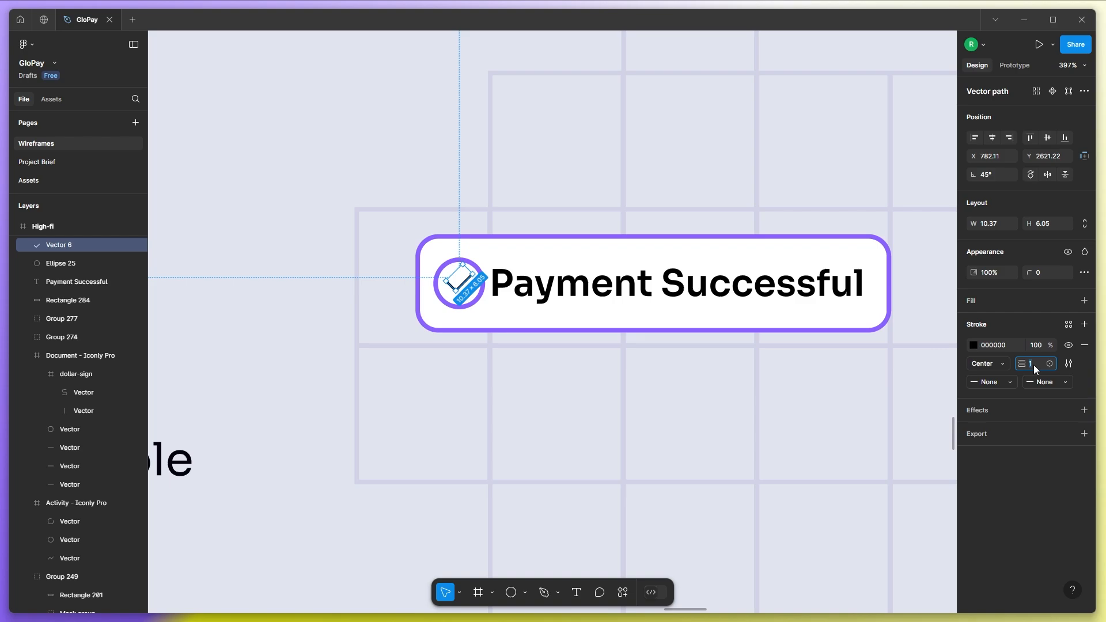
Give the checkmark a 2 px stroke in purple 8B61FF with Round end points and round joins.
left_click(973, 345)
left_click(832, 555)
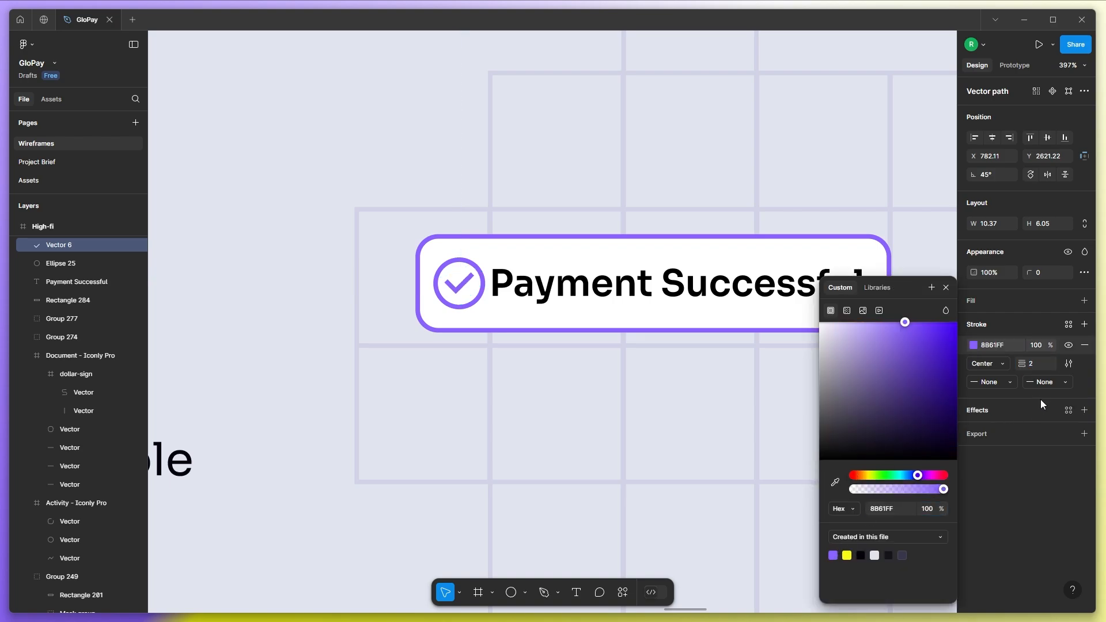
left_click(1047, 382)
left_click(1010, 472)
left_click(992, 382)
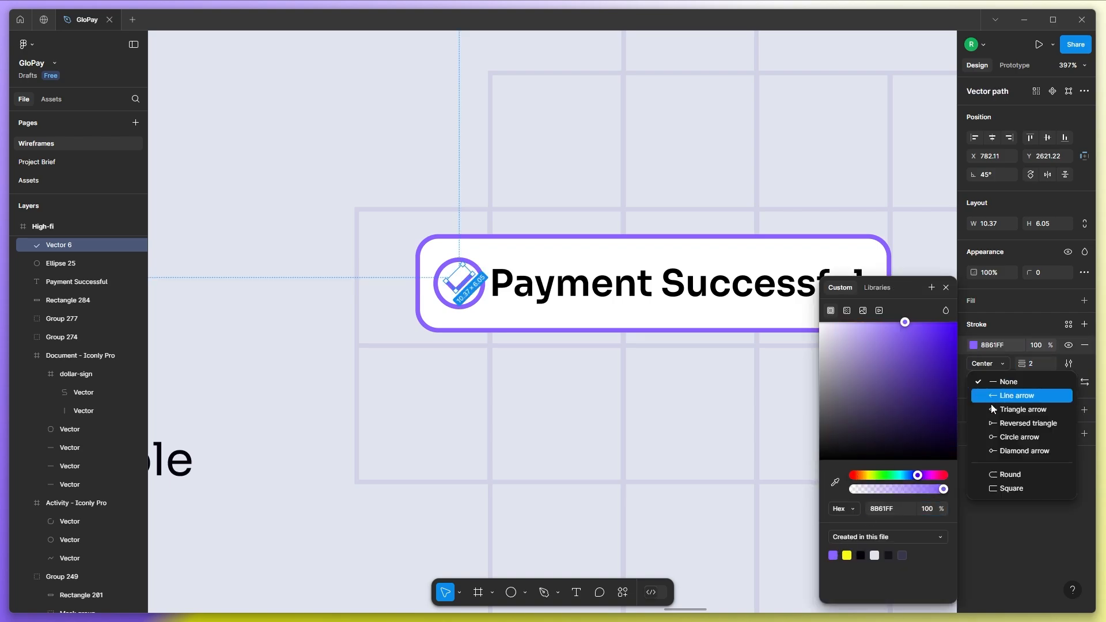
left_click(979, 474)
left_click(1068, 363)
left_click(941, 465)
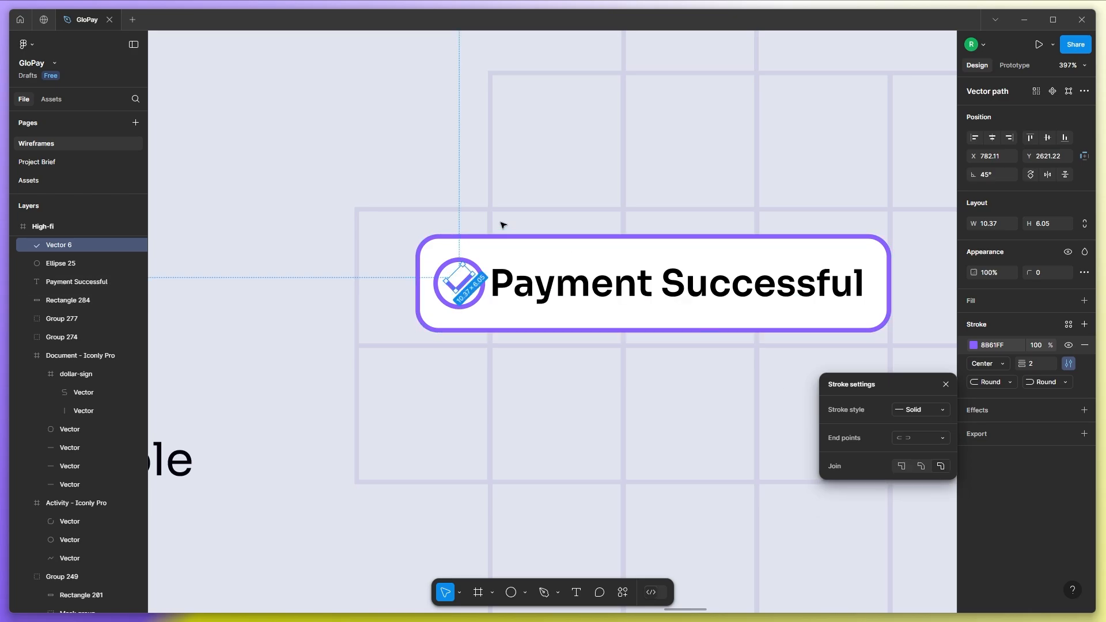
Centre the checkmark in the circle, shrinking it to about 8.8 × 5.1 and adjusting its height slightly.
scroll(458, 259, "up", 5)
left_click(503, 283, "shift")
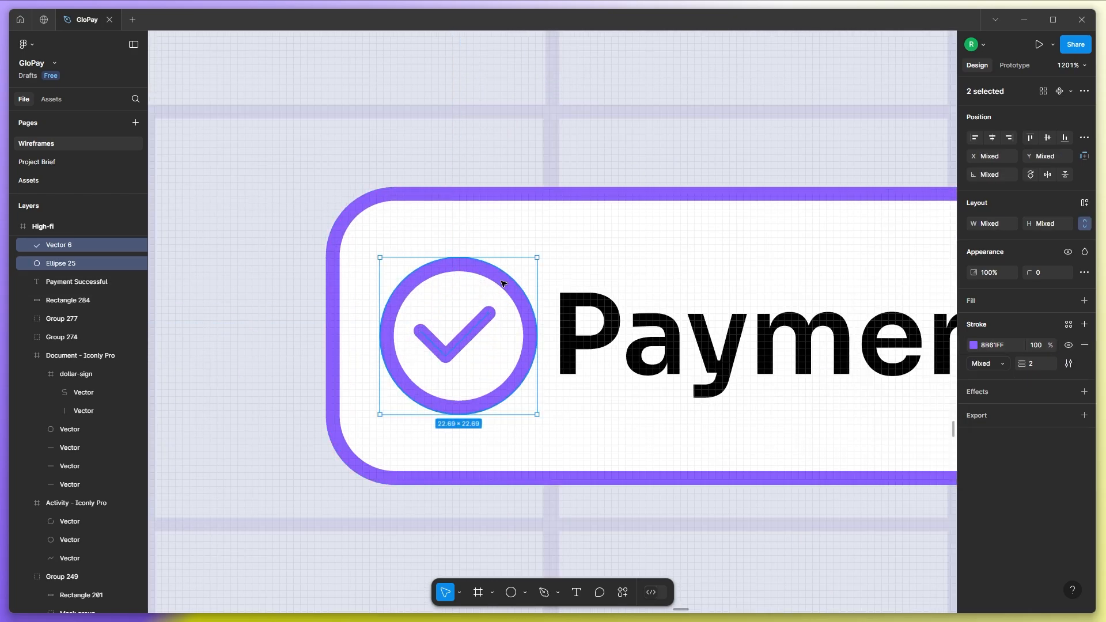
left_click(991, 138)
left_click(1047, 138)
left_click(521, 358, "shift")
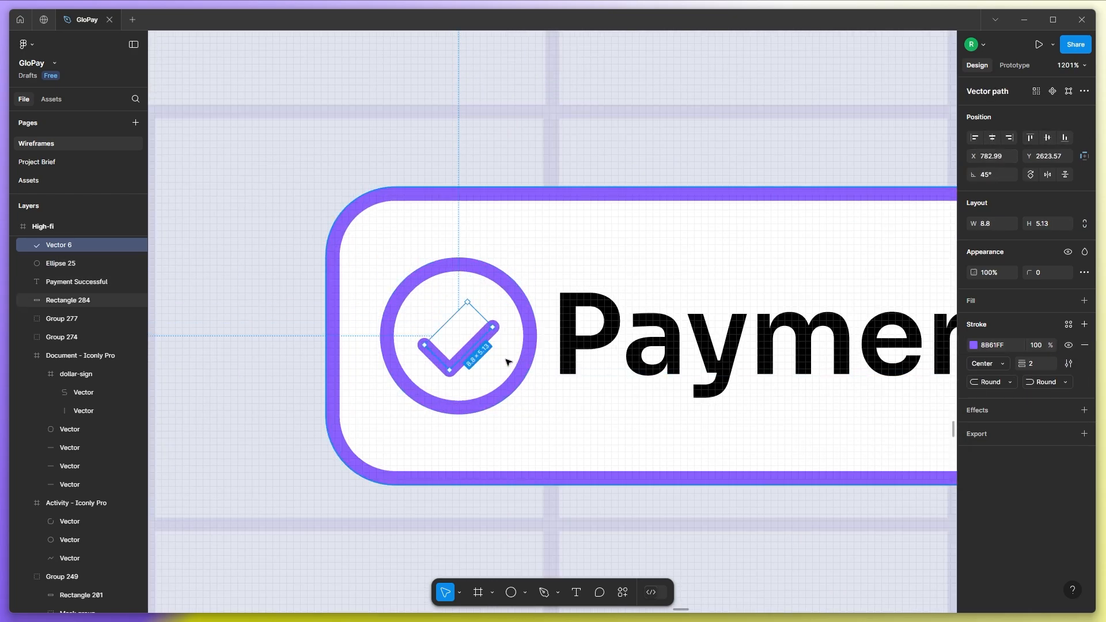
scroll(463, 344, "down", 10)
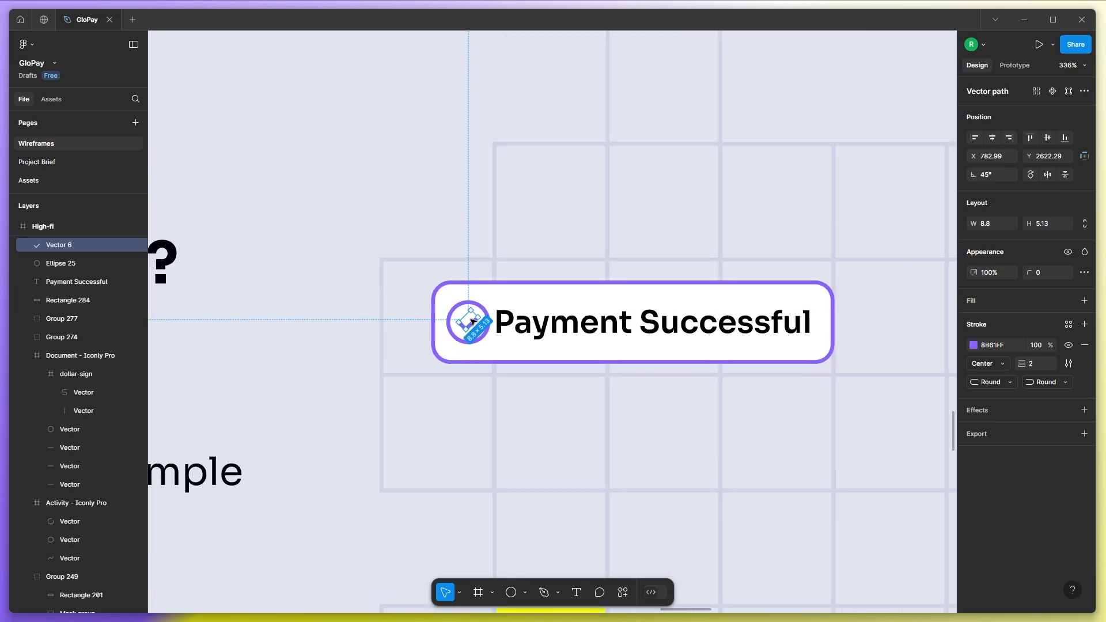
Set the "Payment Successful" text to size 15 with fill 8B61FF, leaving a small gap after the check icon.
scroll(516, 331, "up", 3)
left_click(515, 331)
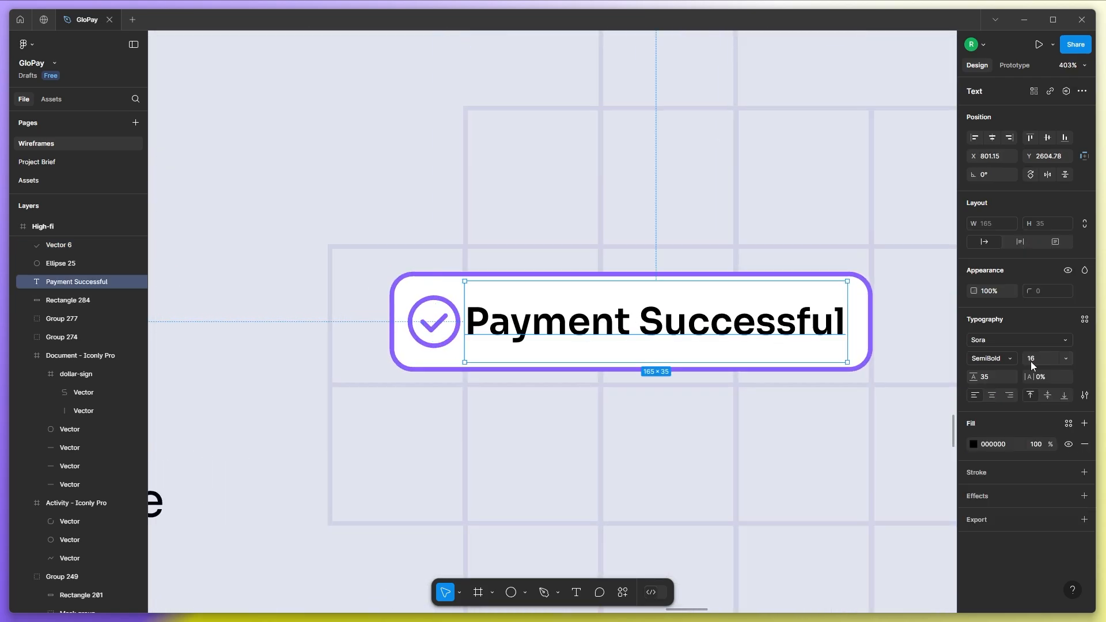
type("15")
key("Return")
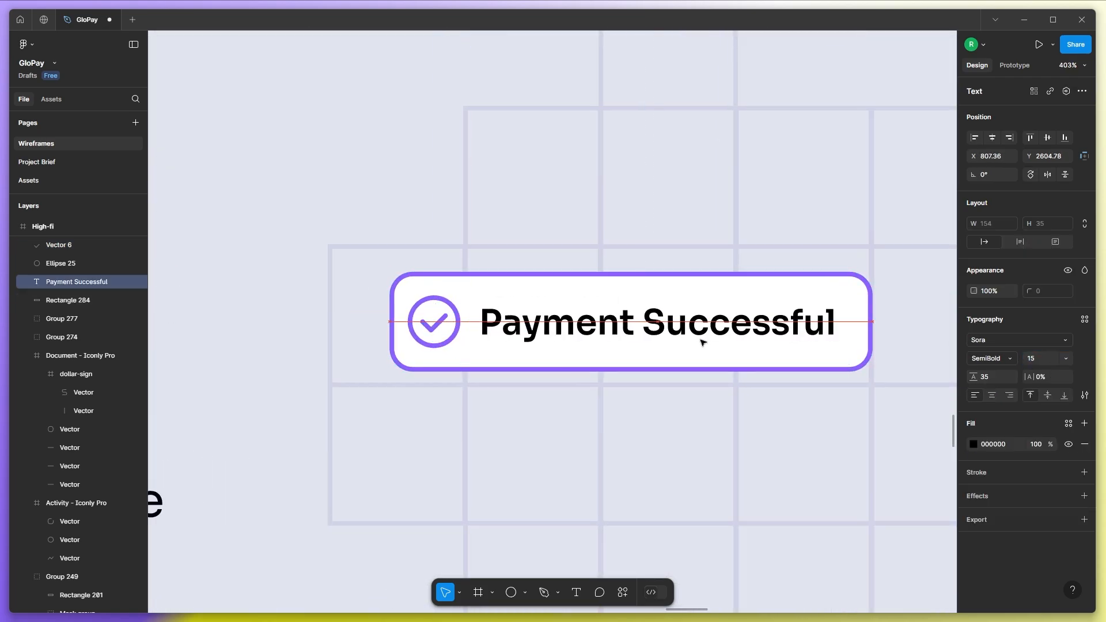
left_click(972, 444)
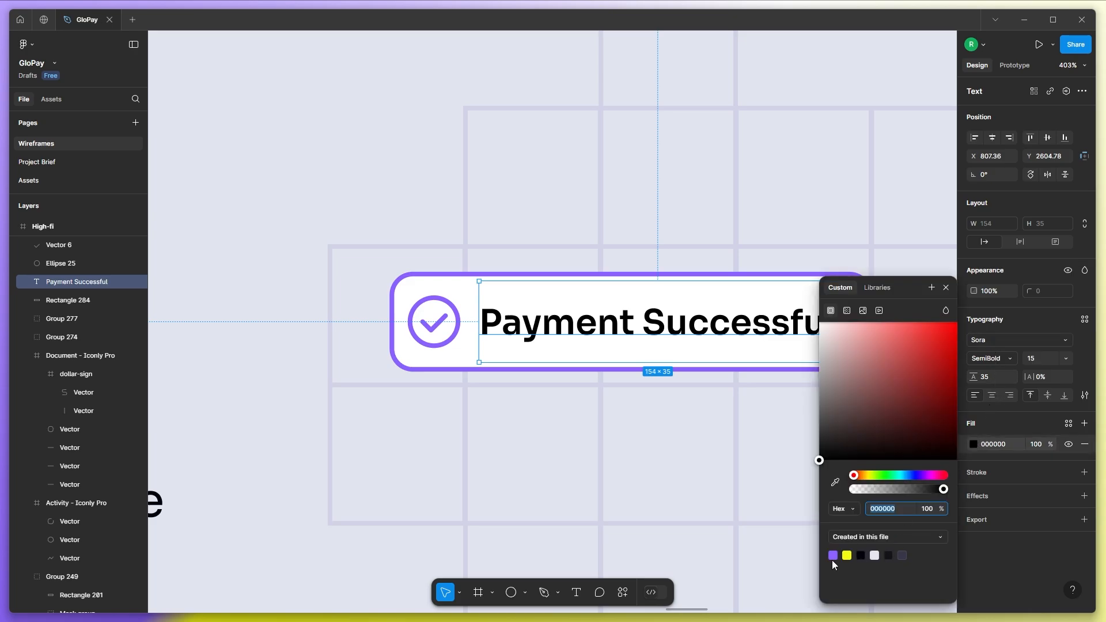
left_click(833, 555)
scroll(565, 424, "down", 5)
scroll(651, 392, "up", 4)
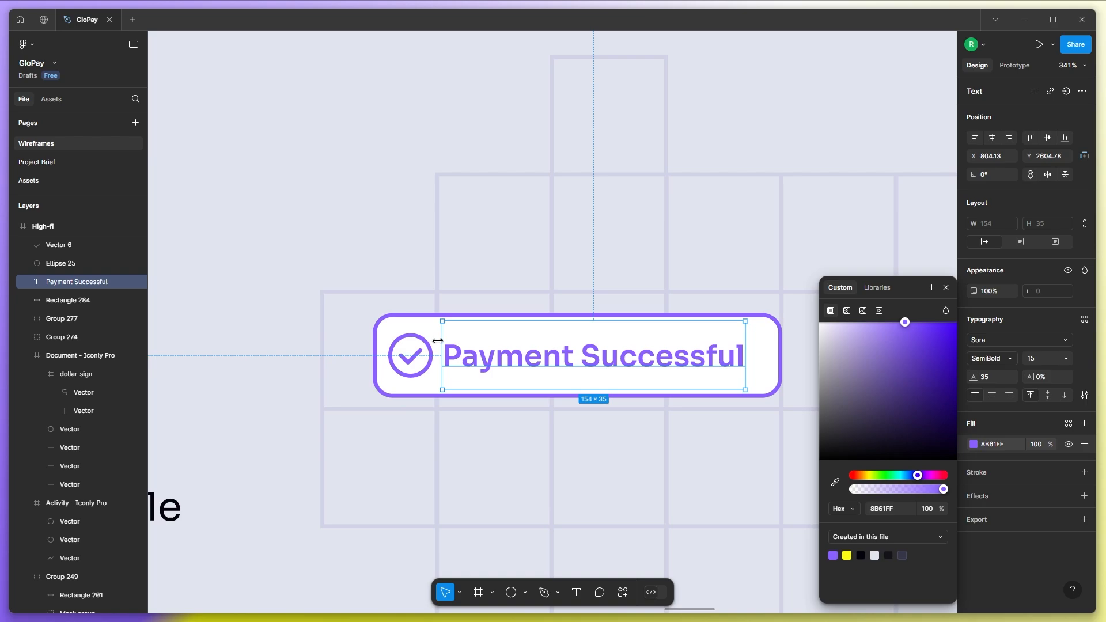
Group the checkmark, circle and "Payment Successful" text, and centre the group inside the white box.
left_click(418, 359)
left_click(395, 371, "shift")
left_click(469, 364, "shift")
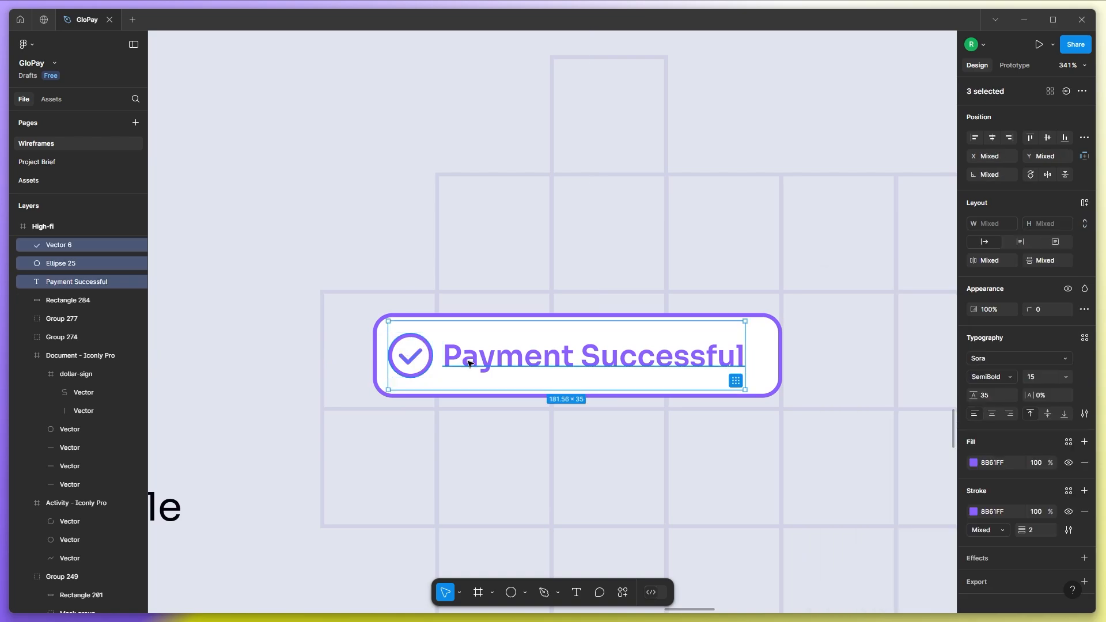
key("ctrl+g")
left_click(767, 356, "shift")
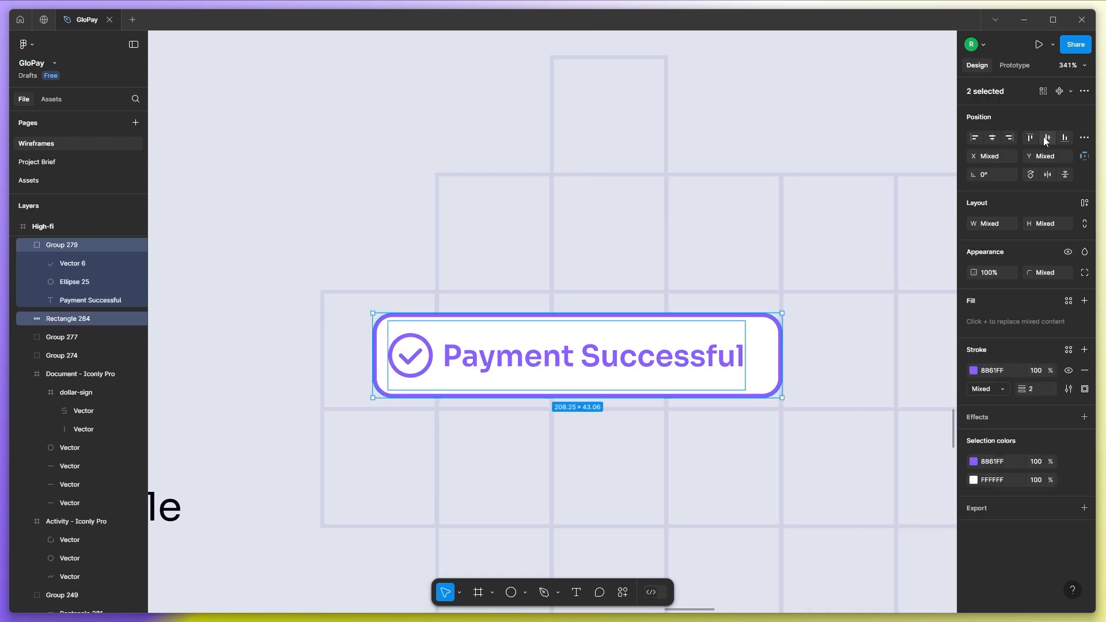
left_click(992, 137)
left_click(541, 402)
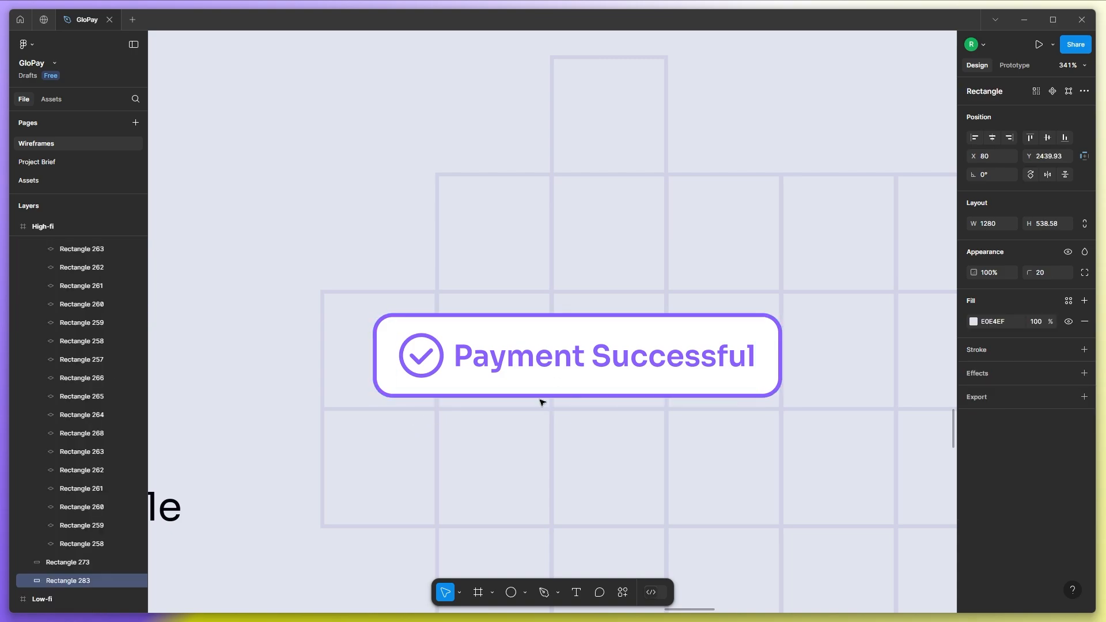
Draw a triangle about 14 × 14 at the badge's lower edge, point it downward and fill it with FFFFFF.
left_click(525, 592)
left_click(544, 533)
left_click_drag(569, 398, 588, 417)
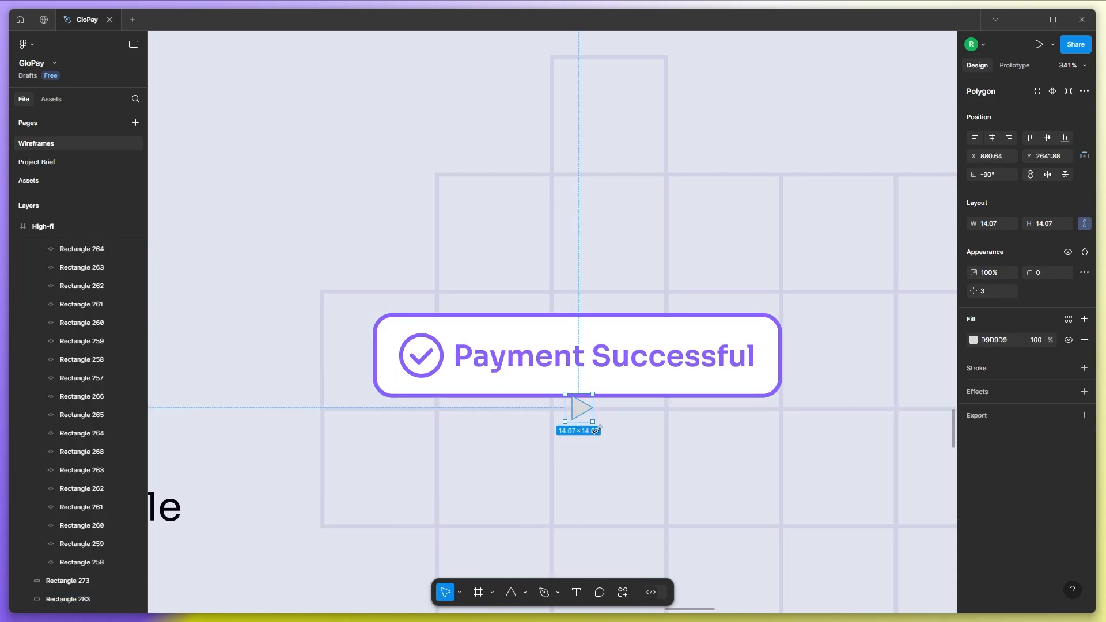
left_click(973, 339)
left_click_drag(883, 348, 776, 293)
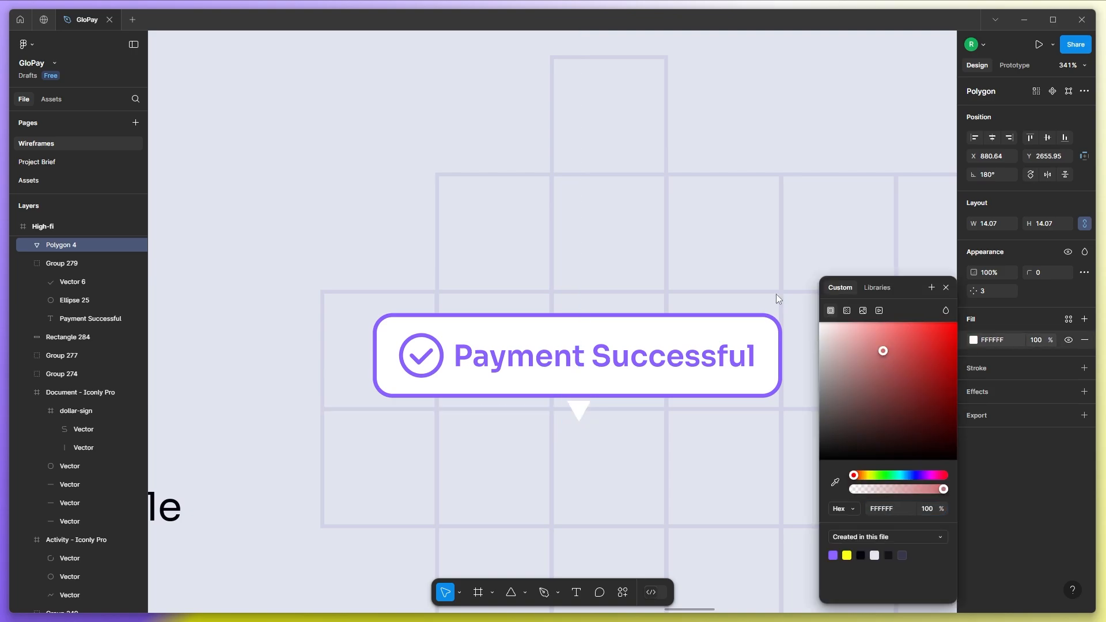
Give the triangle a 2 px Center stroke in purple 8B61FF with round joins.
left_click(1084, 368)
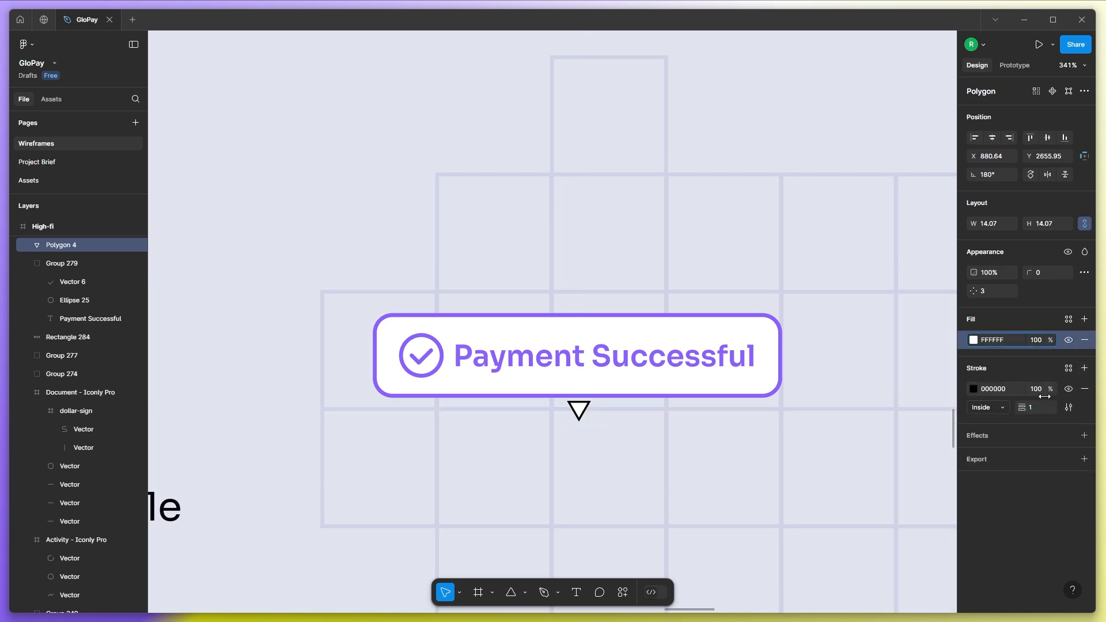
left_click(974, 391)
left_click(833, 554)
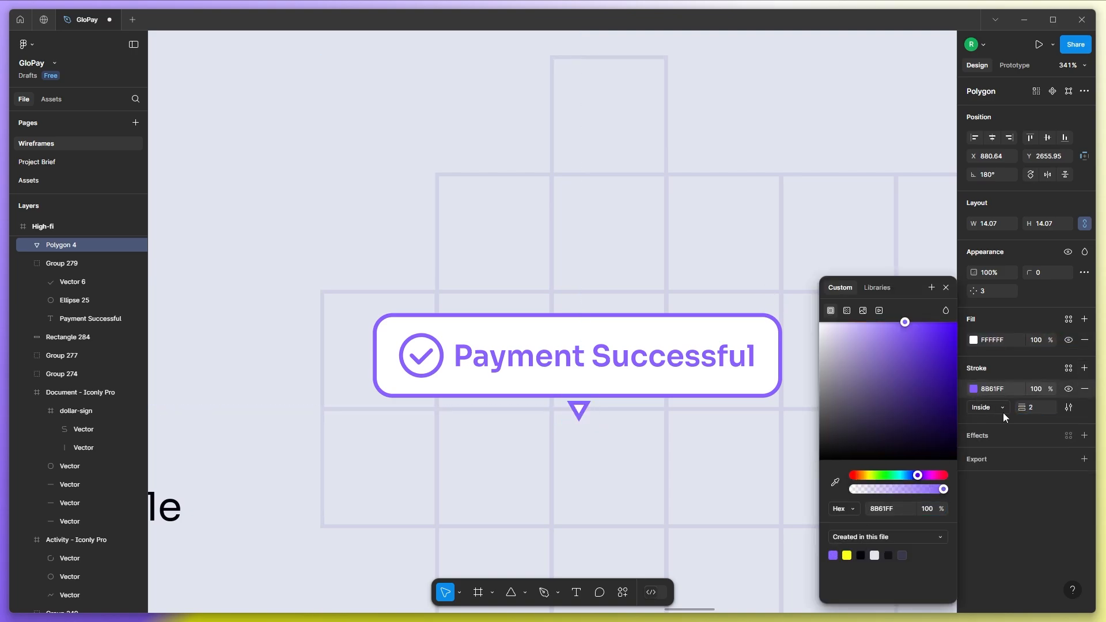
left_click(1068, 407)
left_click(940, 464)
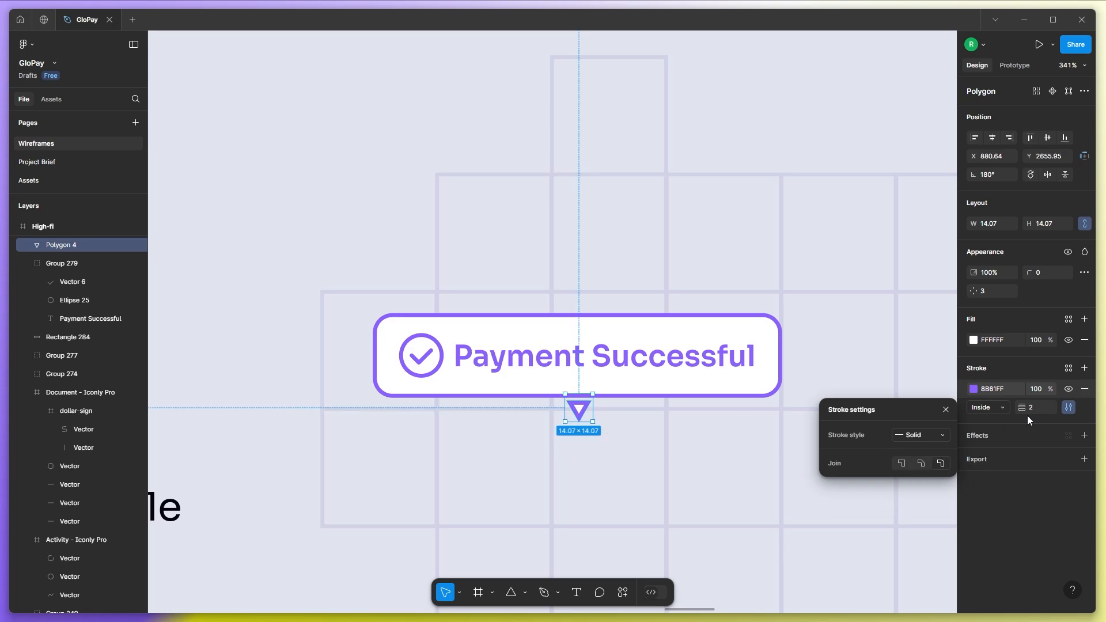
left_click(986, 404)
left_click(992, 391)
Stretch the triangle to about 17.6 × 12.7 and position it over the box's lower edge as a pointer.
scroll(590, 409, "up", 5)
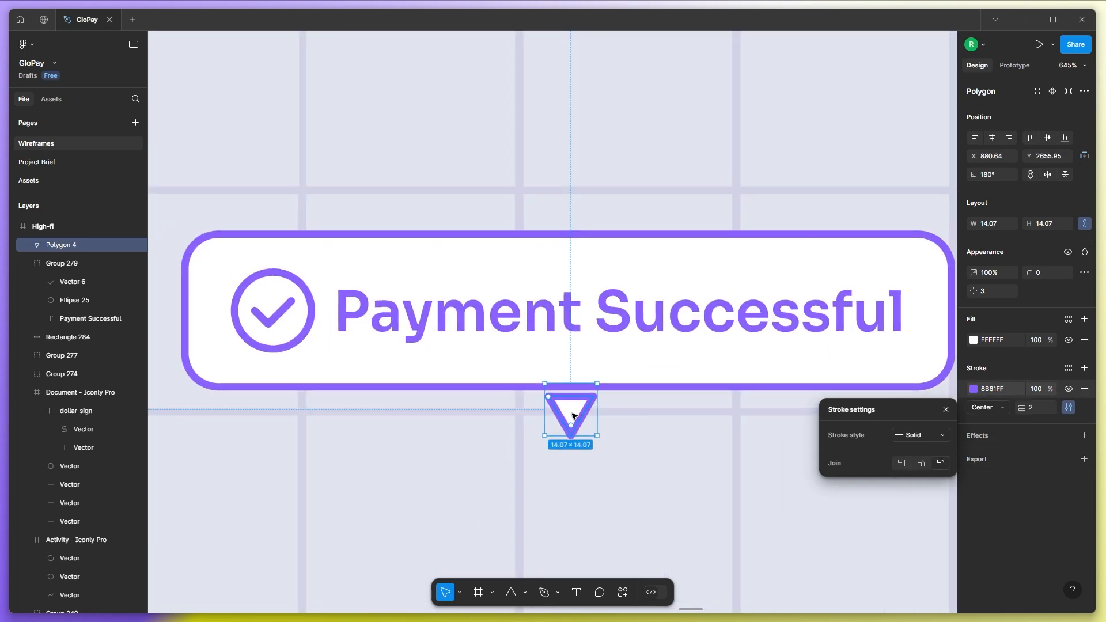
mouse_move(590, 409)
left_mouse_down()
mouse_move(570, 398)
mouse_move(569, 412)
left_mouse_up()
left_click_drag(572, 389, 600, 404)
Unite the triangle and the white box into one speech-bubble shape with Union.
scroll(593, 403, "down", 5)
left_click(712, 381, "shift")
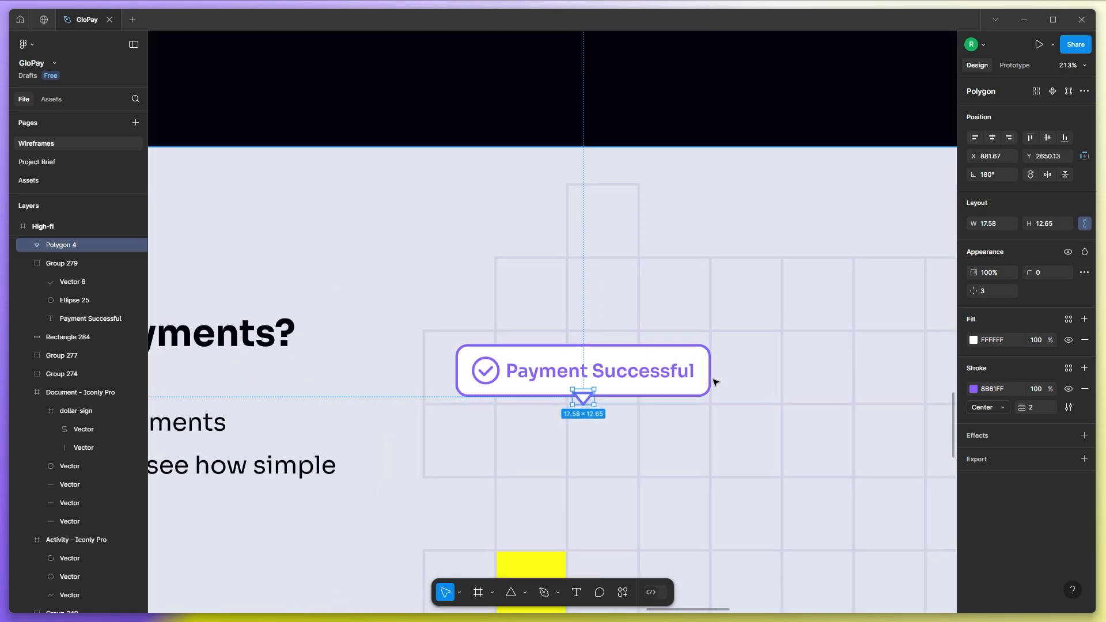
left_click(1082, 91)
left_click(999, 197)
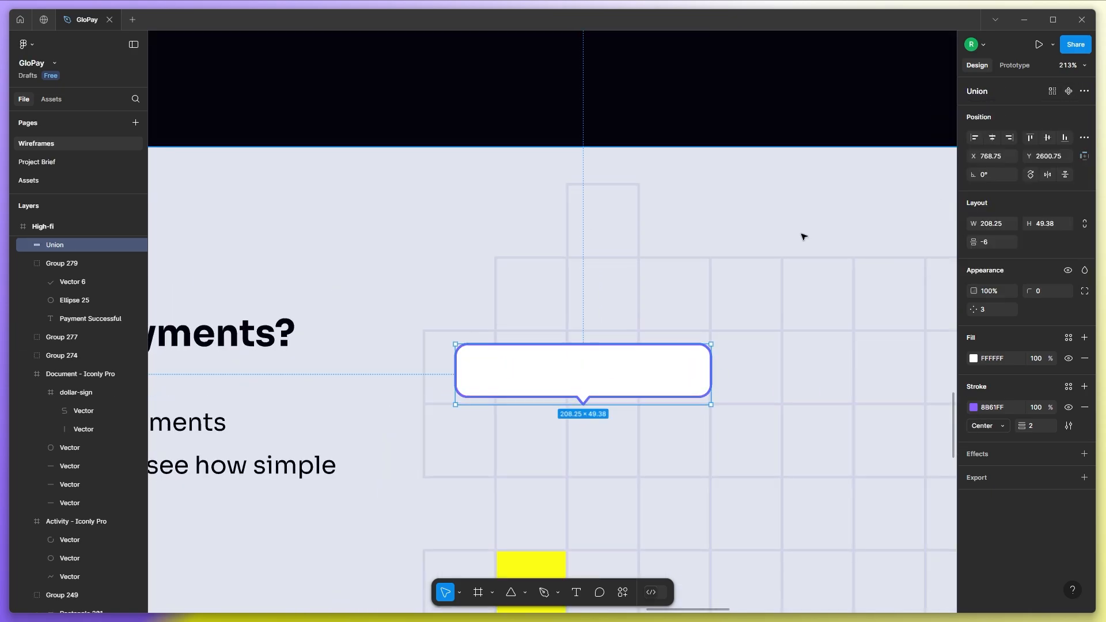
Send the speech bubble, the grid group and the card background behind the badge's icon and text.
scroll(576, 374, "down", 3)
left_click(567, 320, "shift")
left_click(458, 311, "shift")
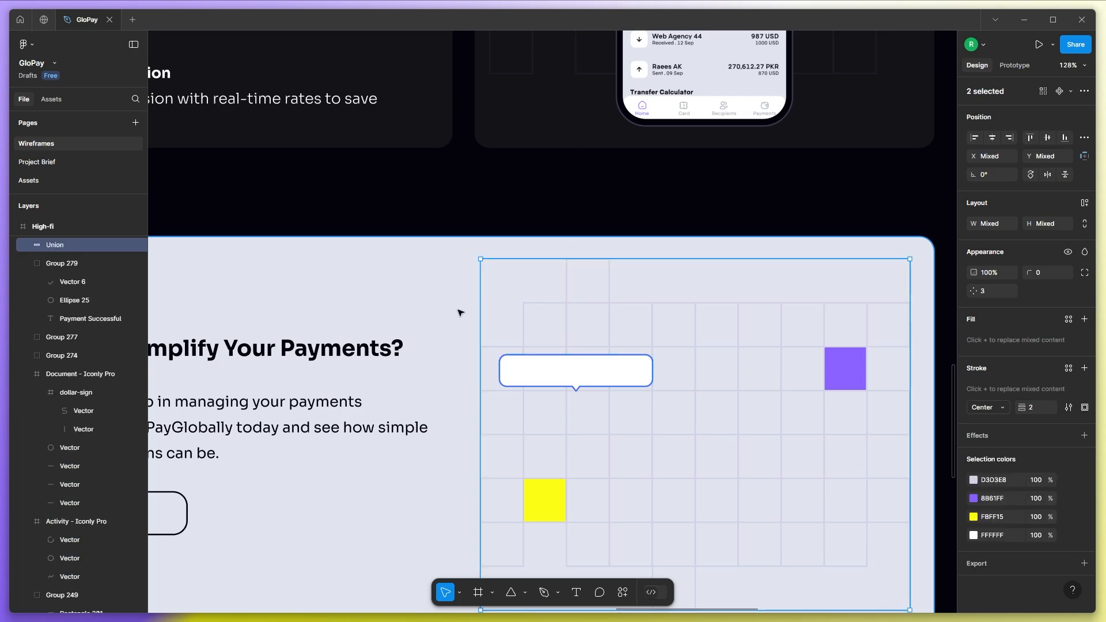
key("[")
scroll(526, 311, "down", 3)
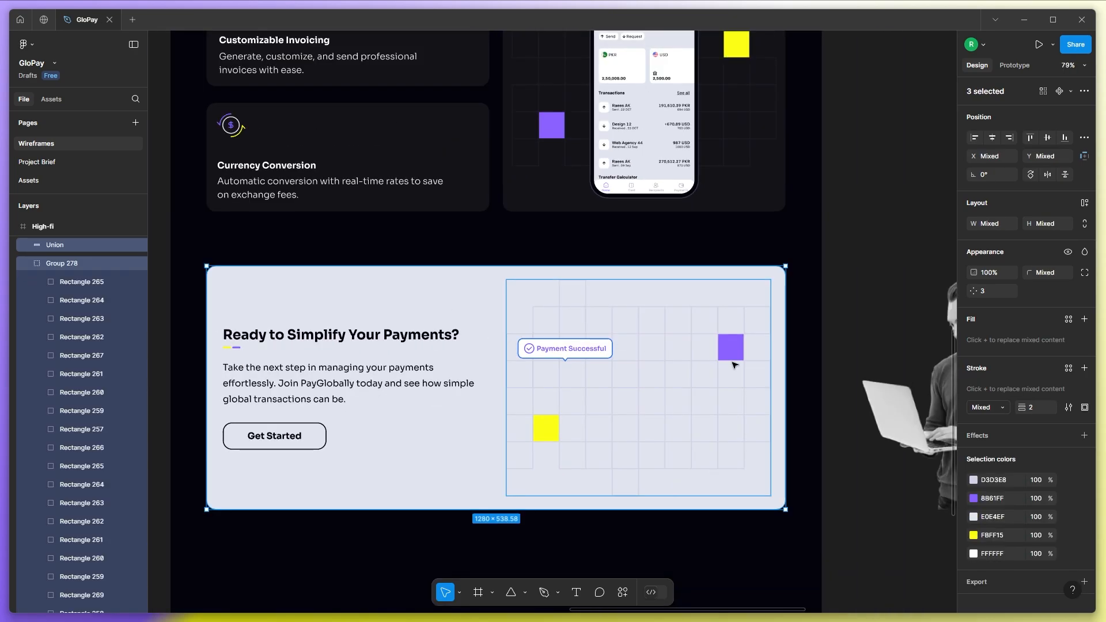
Move the man's photo back onto the card, enlarge it to about 843 × 562 and shift it slightly left.
left_click_drag(897, 421, 589, 421)
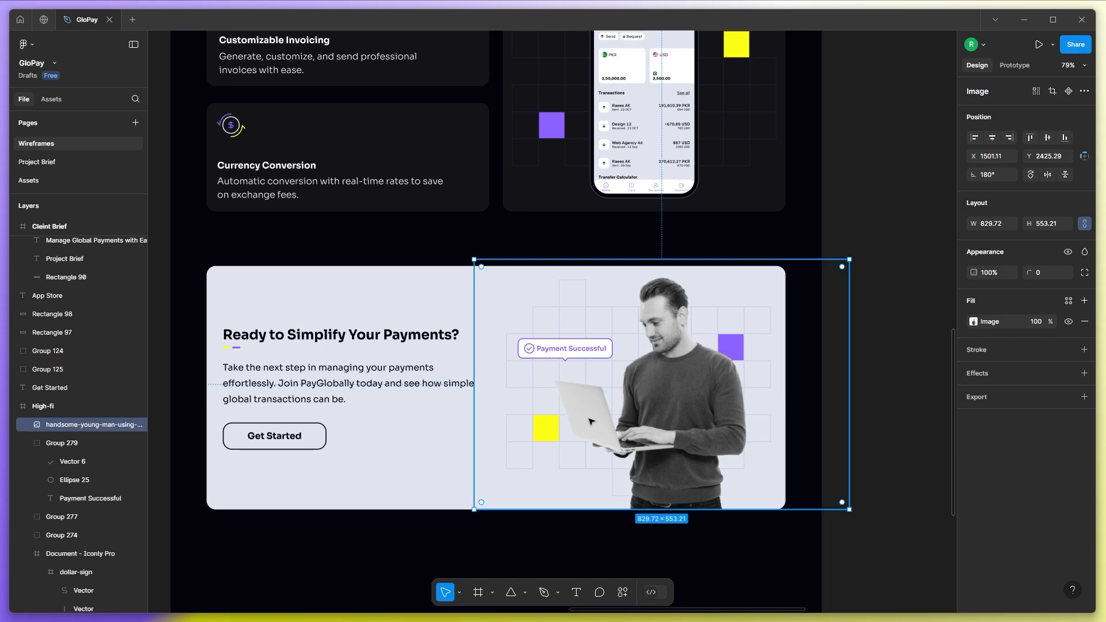
scroll(589, 422, "up", 2)
left_click_drag(459, 231, 455, 229)
scroll(600, 403, "up", 3)
double_click(525, 306)
scroll(521, 306, "down", 3)
left_click(907, 215)
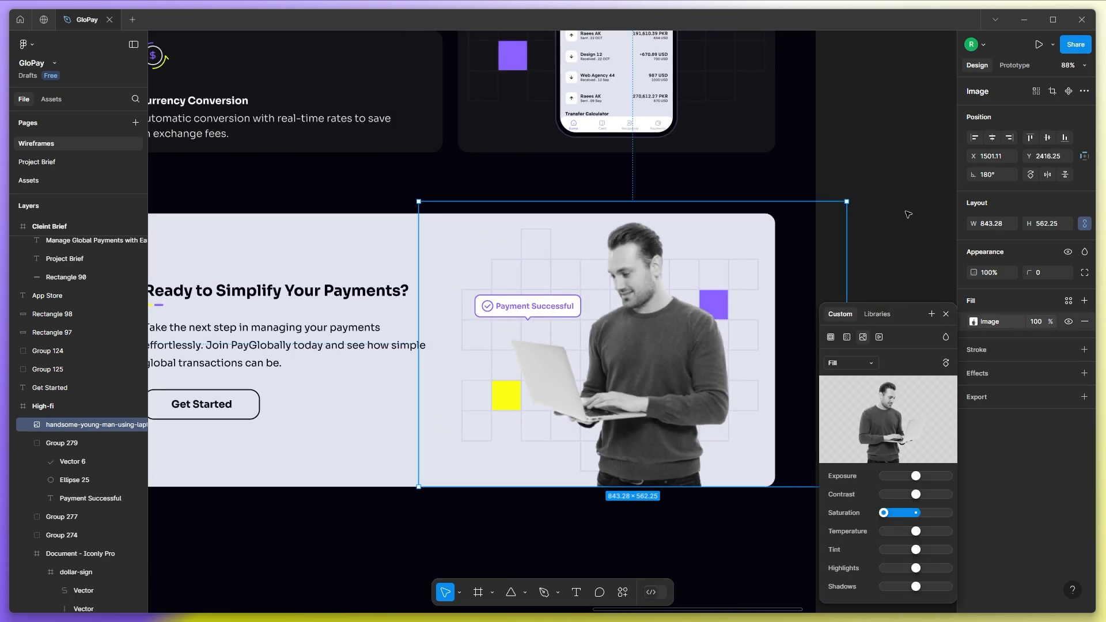
scroll(655, 322, "down", 2)
mouse_move(642, 323)
left_mouse_down()
mouse_move(757, 323)
mouse_move(628, 322)
left_mouse_up()
Group the speech bubble with its check icon and text, and move the badge down slightly.
left_click_drag(890, 214, 536, 299)
key("Escape")
scroll(536, 298, "up", 2)
left_click(544, 262)
left_click(555, 254, "shift")
key("ctrl+g")
left_click_drag(555, 259, 556, 262)
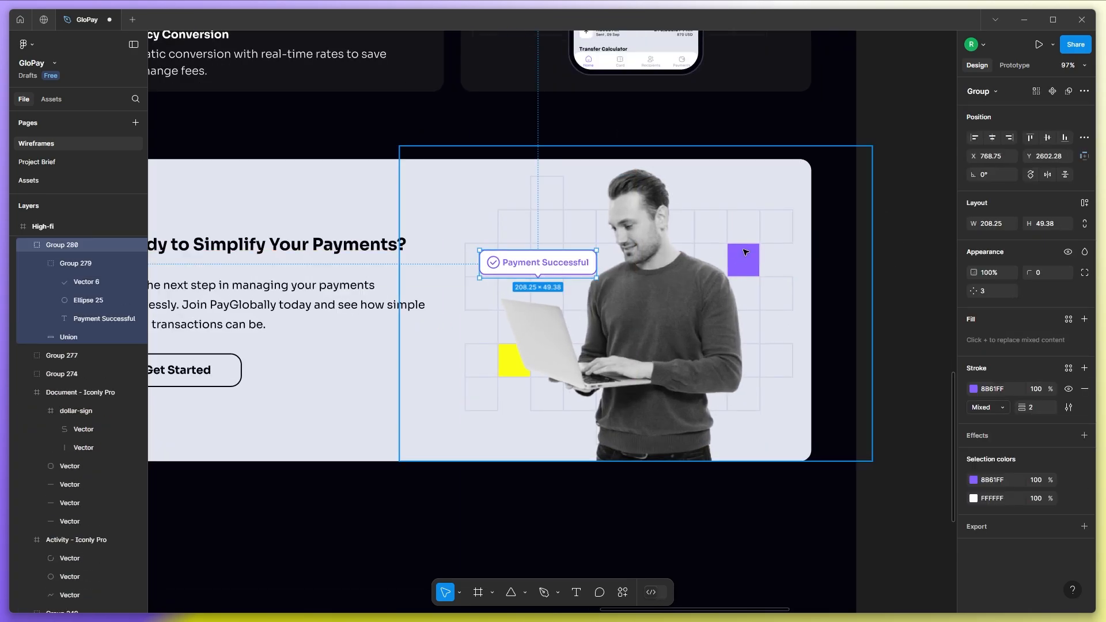
Nudge the man's photo slightly to the right on the card.
key("Escape")
scroll(801, 347, "down", 3)
left_click(735, 299)
key("shift+Right")
key("shift+Right")
key("Escape")
Delete the divider line above the "Trusted by Thousands Worldwide" section of the high-fidelity page.
left_click_drag(532, 337, 518, 368)
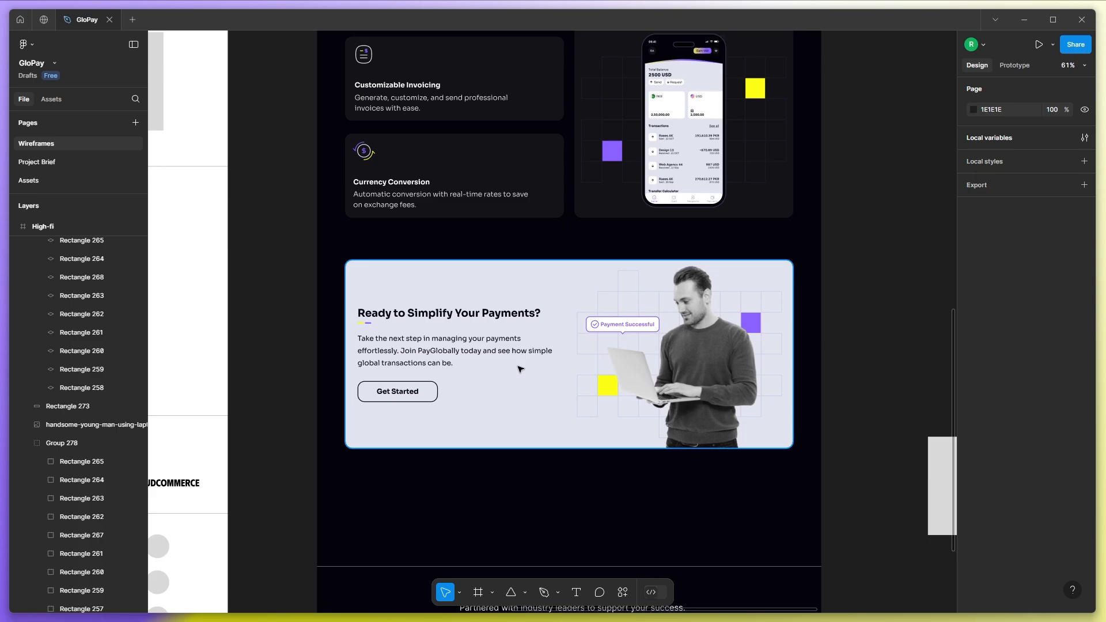
scroll(504, 373, "down", 1)
scroll(505, 363, "down", 1)
left_click_drag(560, 444, 553, 334)
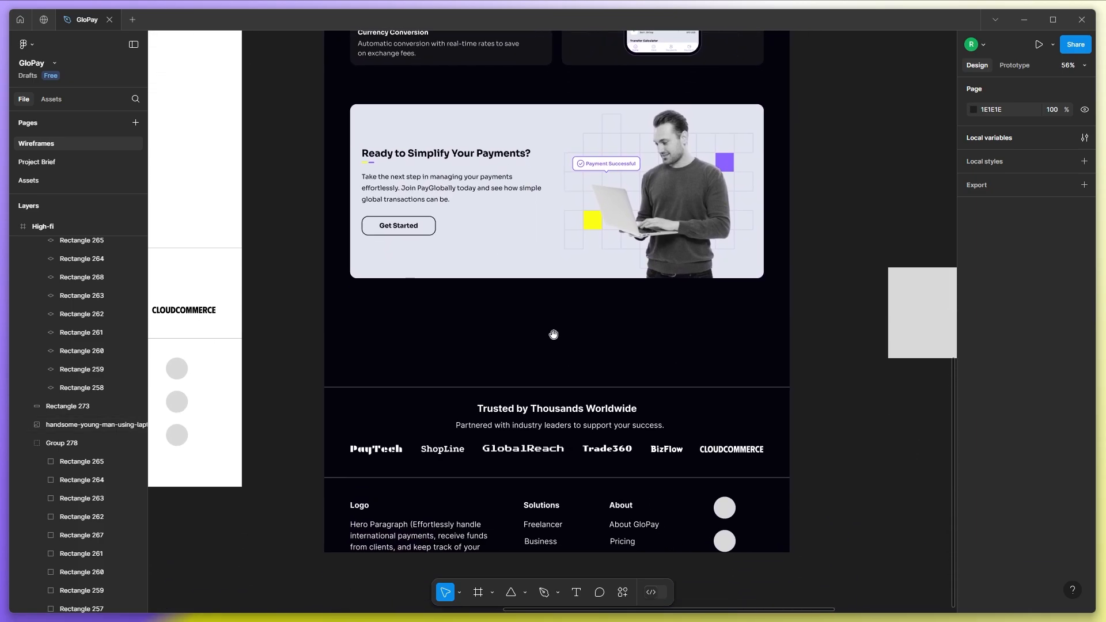
left_click(524, 387)
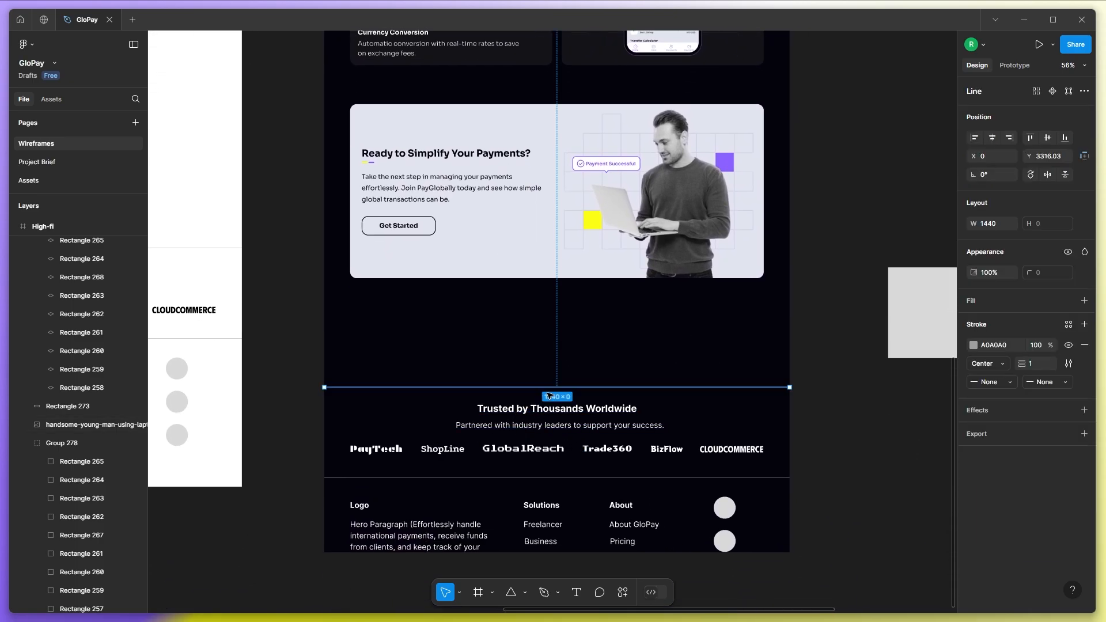
key("Delete")
Move the "Trusted by Thousands Worldwide" heading, its subtitle and the company names up closer to the payments card.
left_click_drag(402, 368, 743, 464)
left_click(380, 448, "shift")
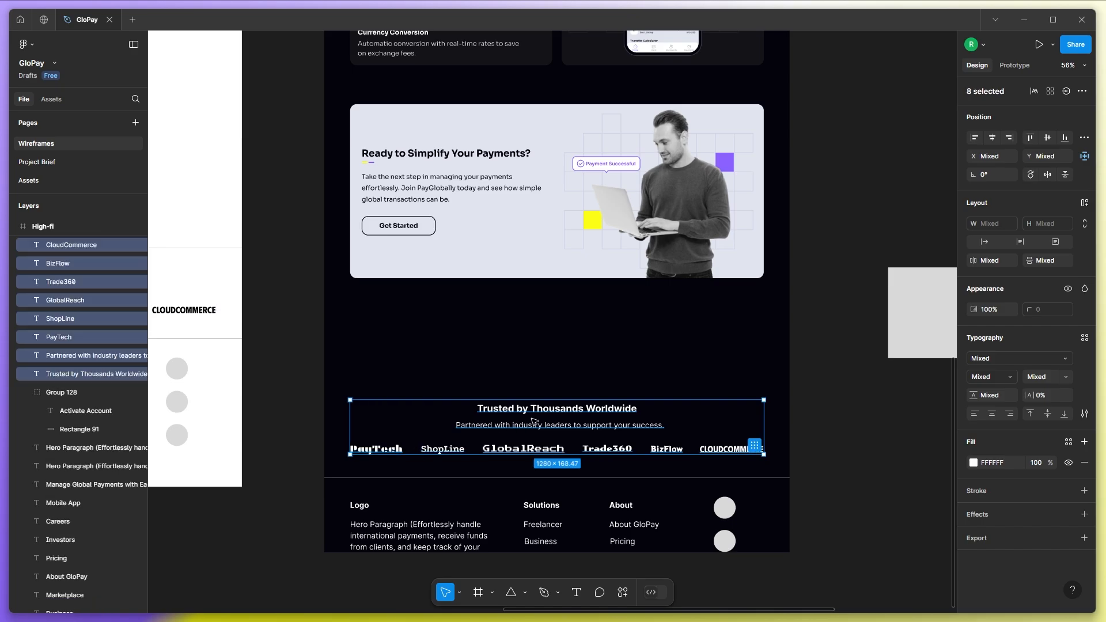
left_click_drag(535, 424, 538, 346)
key("Escape")
Change the font of the "Trusted by Thousands Worldwide" heading and its subtitle to Sora.
left_click(558, 332)
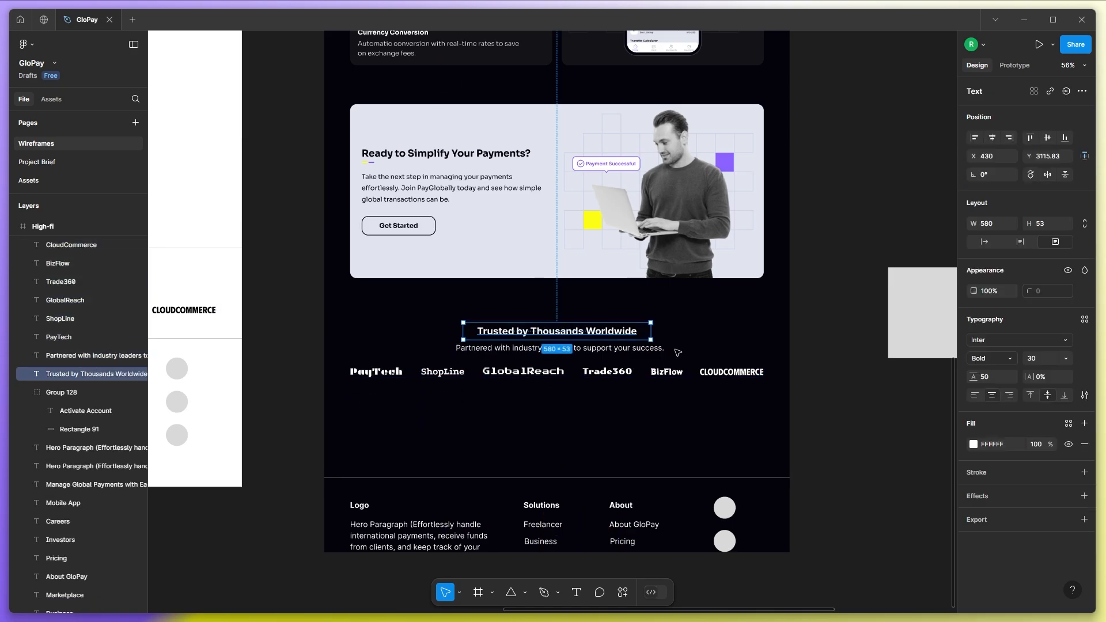
left_click(556, 348, "shift")
left_click(1000, 359)
type("sora")
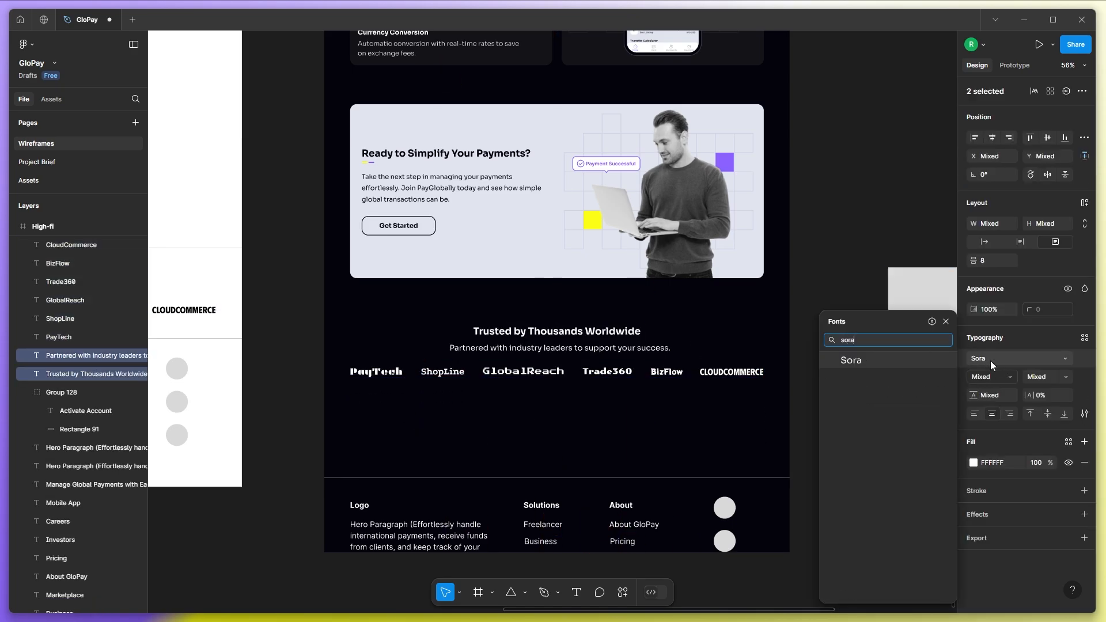
left_click(831, 368)
key("Escape")
Copy the yellow and purple accent dashes from under "Tools That Make Payments Easier" to the "Trusted by Thousands Worldwide" section.
left_click(616, 332)
scroll(616, 332, "down", 5)
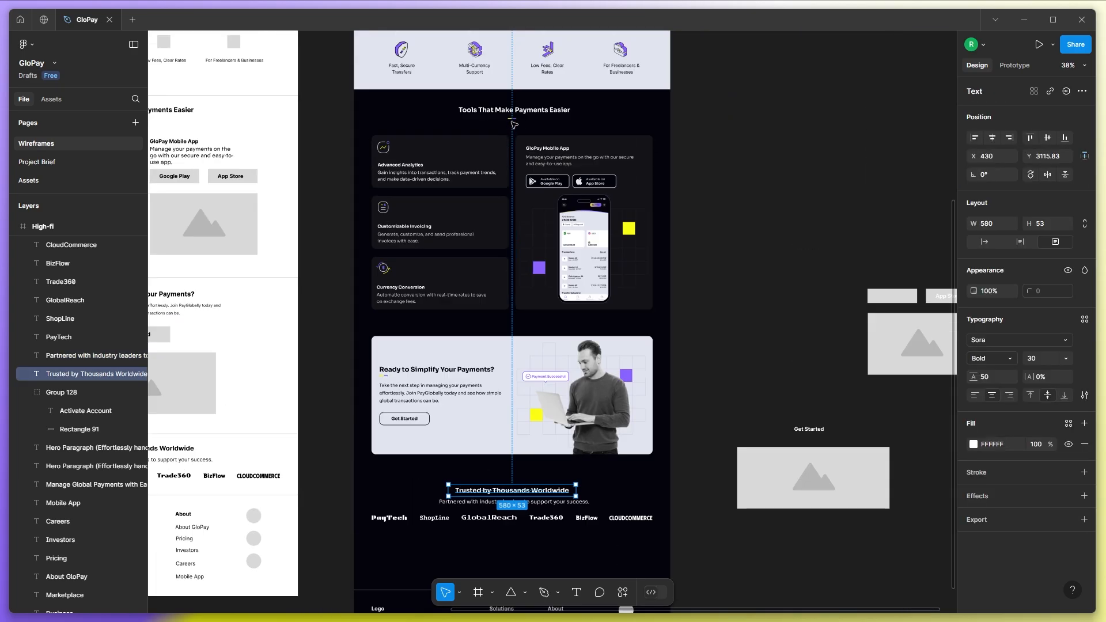
left_click_drag(512, 122, 500, 480)
scroll(500, 480, "up", 3)
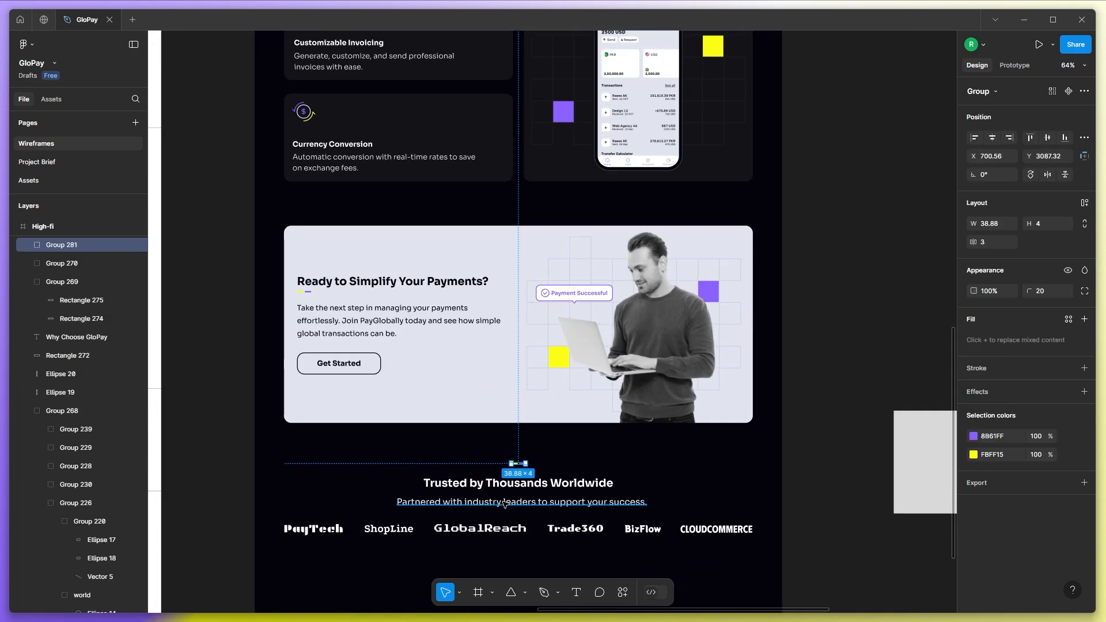
Arrange the "Trusted by Thousands Worldwide" heading above the accent dashes and move the subtitle up closer beneath them.
scroll(535, 547, "up", 4)
left_click(576, 475)
left_click_drag(576, 476, 572, 427)
scroll(554, 429, "down", 2)
left_click(554, 429)
left_click(549, 425)
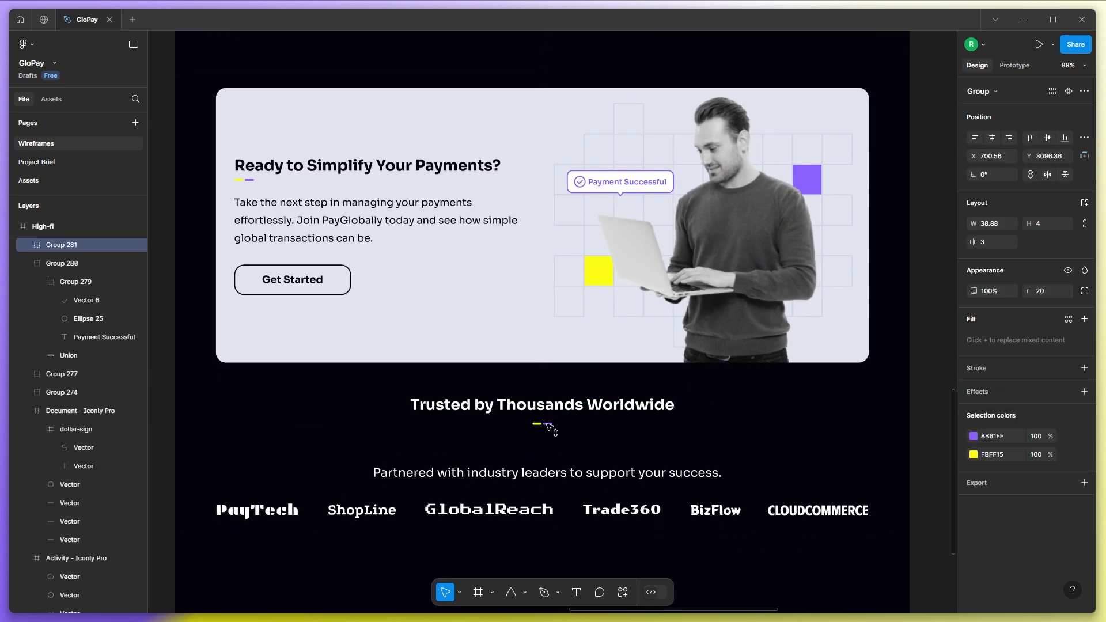
scroll(549, 426, "down", 2)
left_click(559, 435)
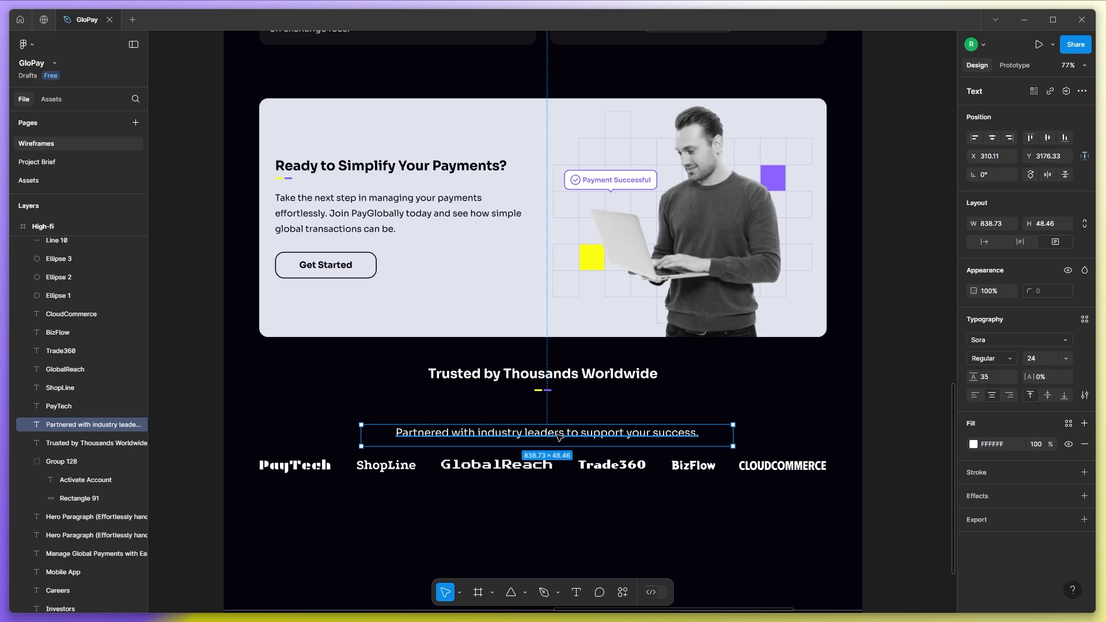
left_click_drag(559, 436, 558, 414)
Recolour the six company names to the dark bluish grey 36353D.
scroll(470, 435, "down", 3)
scroll(472, 436, "down", 1)
left_click_drag(758, 435, 305, 464)
left_click(973, 462)
type("424242")
key("Return")
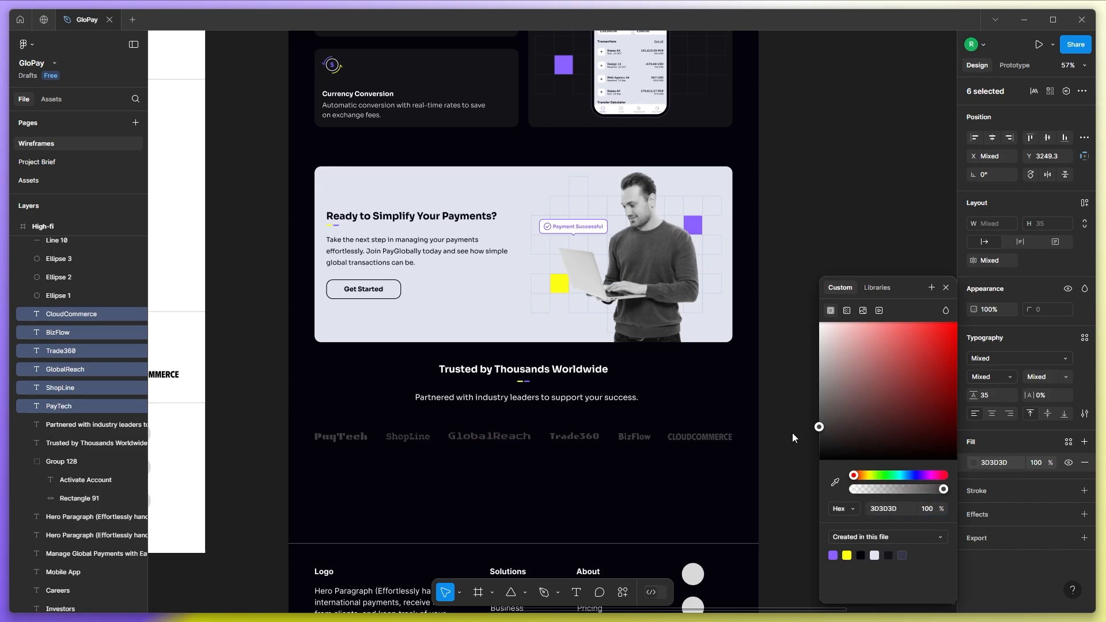
left_click(827, 424)
left_click(915, 475)
left_click_drag(853, 443, 834, 436)
left_click(765, 463)
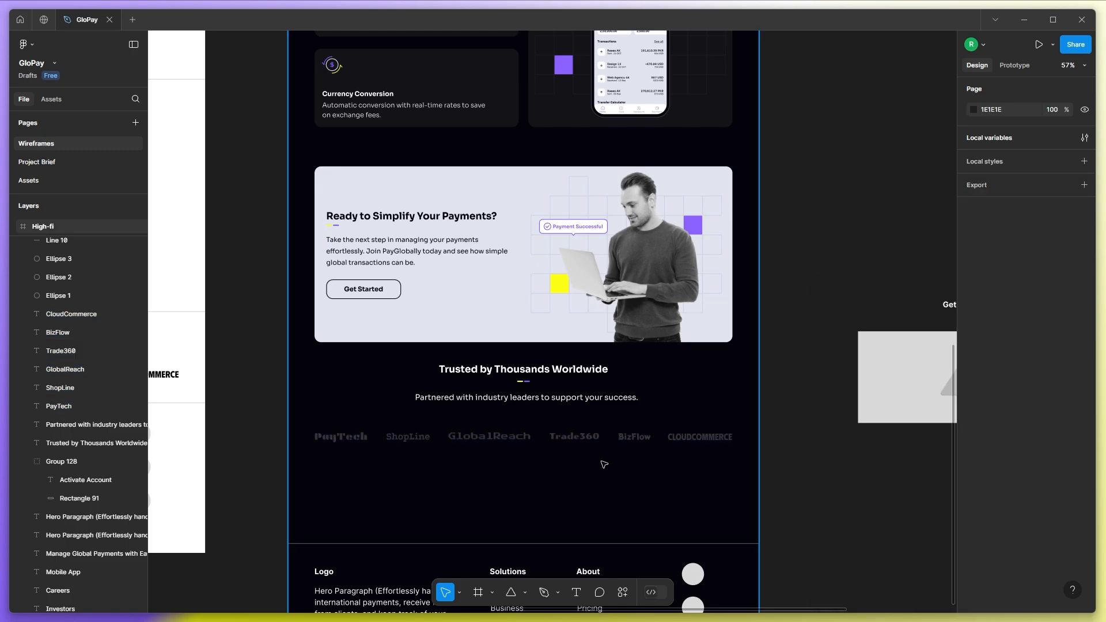
Move the row of company names up slightly and lighten its fill to a muted greyish blue.
left_click_drag(600, 461, 668, 414)
scroll(669, 393, "up", 1)
left_click_drag(872, 374, 375, 406)
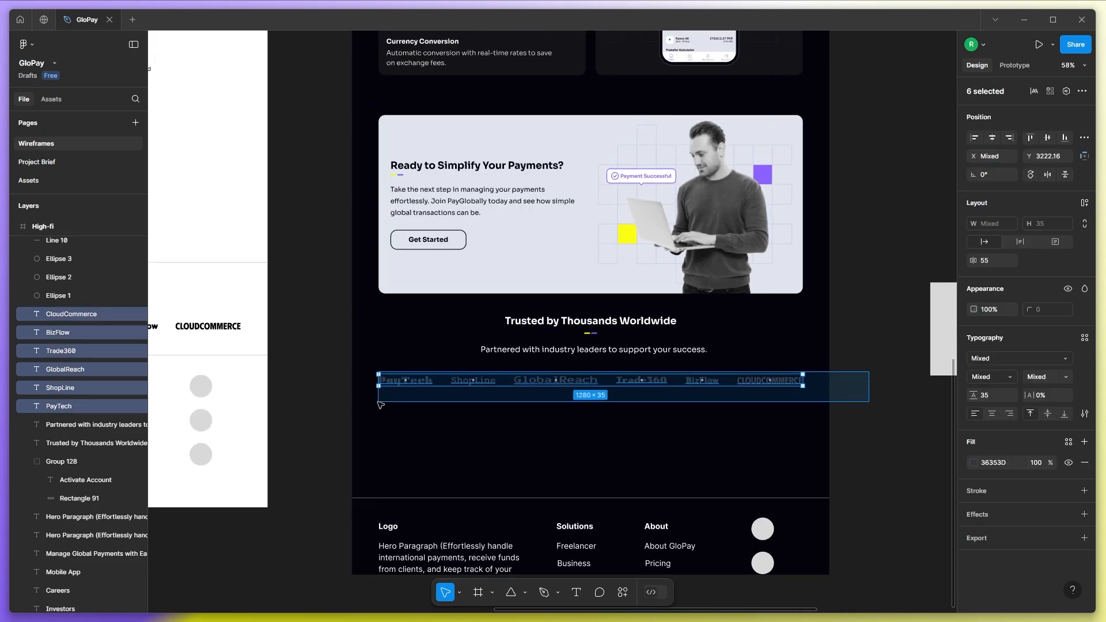
left_click(972, 460)
left_click(839, 419)
left_click(528, 398)
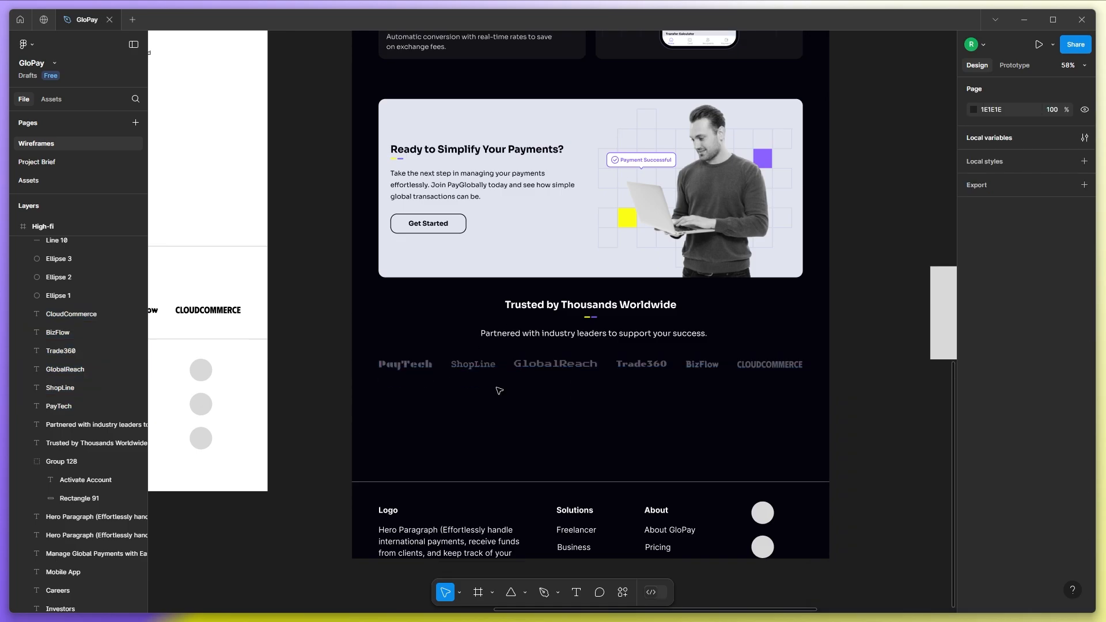
Move all the footer texts, circles and the divider line out of the page to just below the frame.
scroll(528, 397, "down", 2)
scroll(499, 441, "down", 2)
left_click_drag(285, 375, 845, 570)
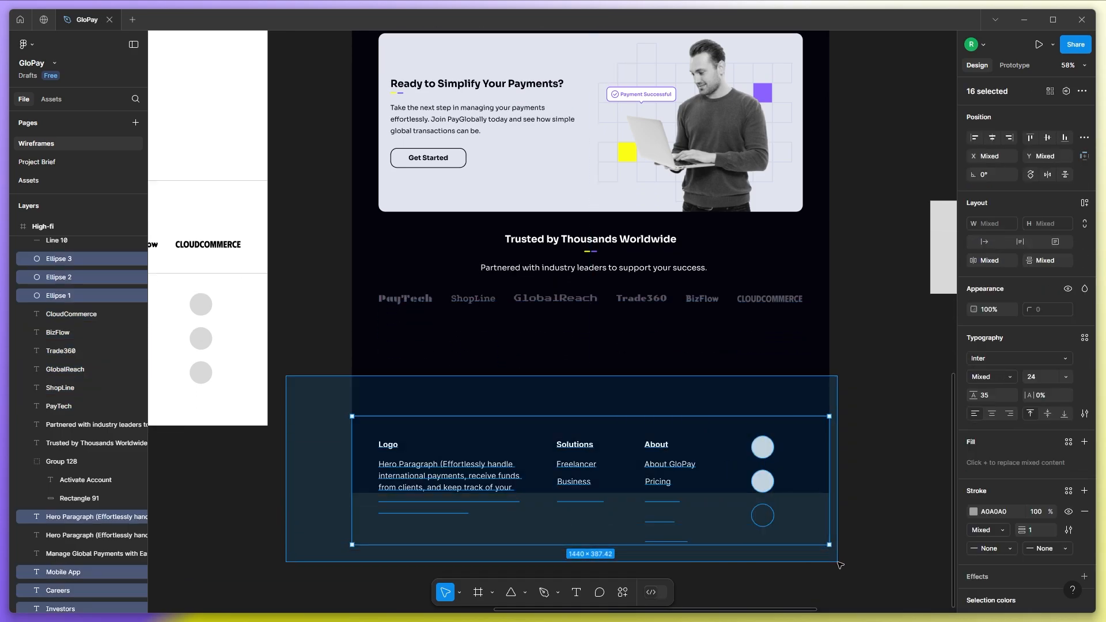
scroll(773, 489, "down", 5)
left_click_drag(771, 486, 772, 550)
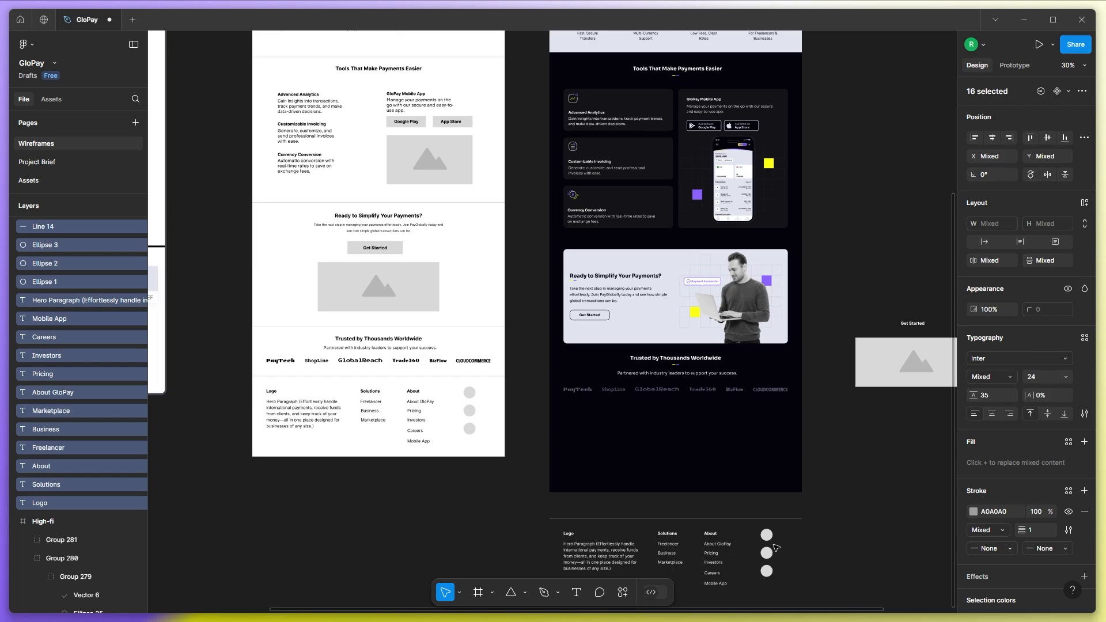
left_click(856, 499)
Duplicate the light curved section background into the empty area below the company names and fill it with 141418.
scroll(856, 498, "down", 3)
left_click_drag(792, 179, 794, 471, "alt")
scroll(836, 499, "up", 3)
scroll(810, 487, "up", 1)
left_click_drag(725, 420, 728, 425)
left_click(973, 321)
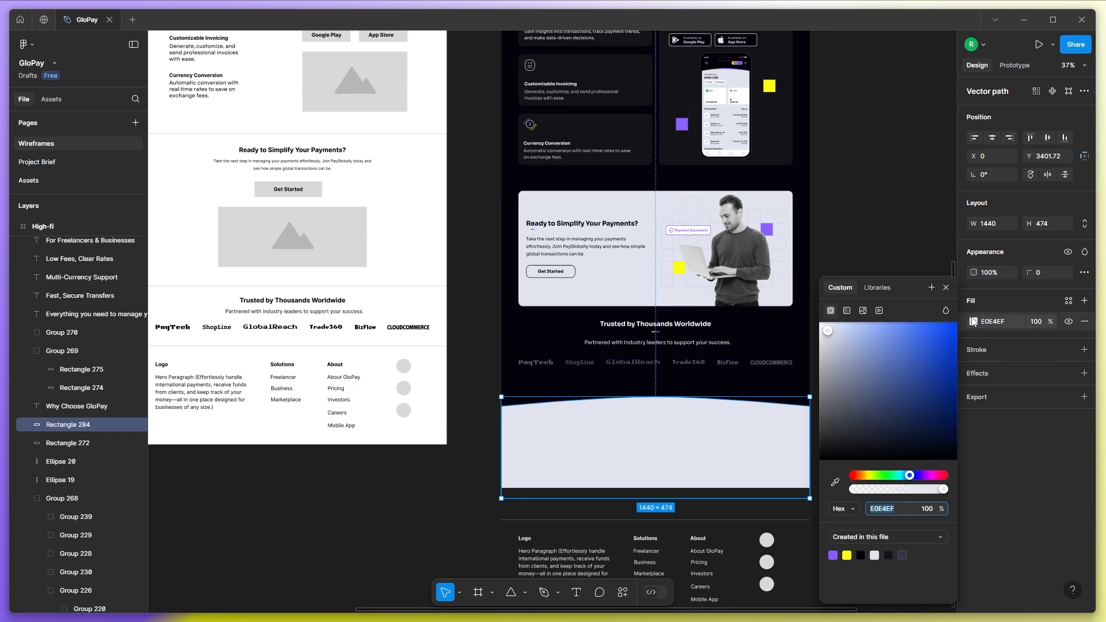
left_click(888, 554)
left_click(461, 481)
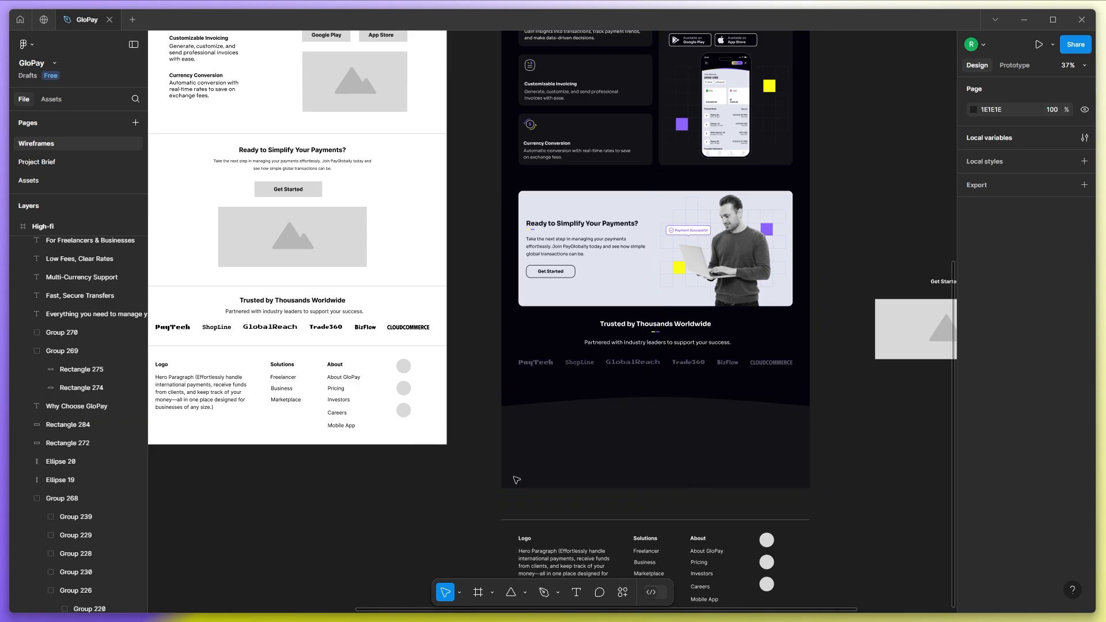
Copy the gradient GloPay logo from the page header into the curved footer area and bring it in front of the background.
scroll(655, 452, "down", 1)
scroll(707, 466, "up", 1)
scroll(703, 468, "down", 2)
scroll(576, 432, "up", 1)
scroll(582, 434, "down", 4)
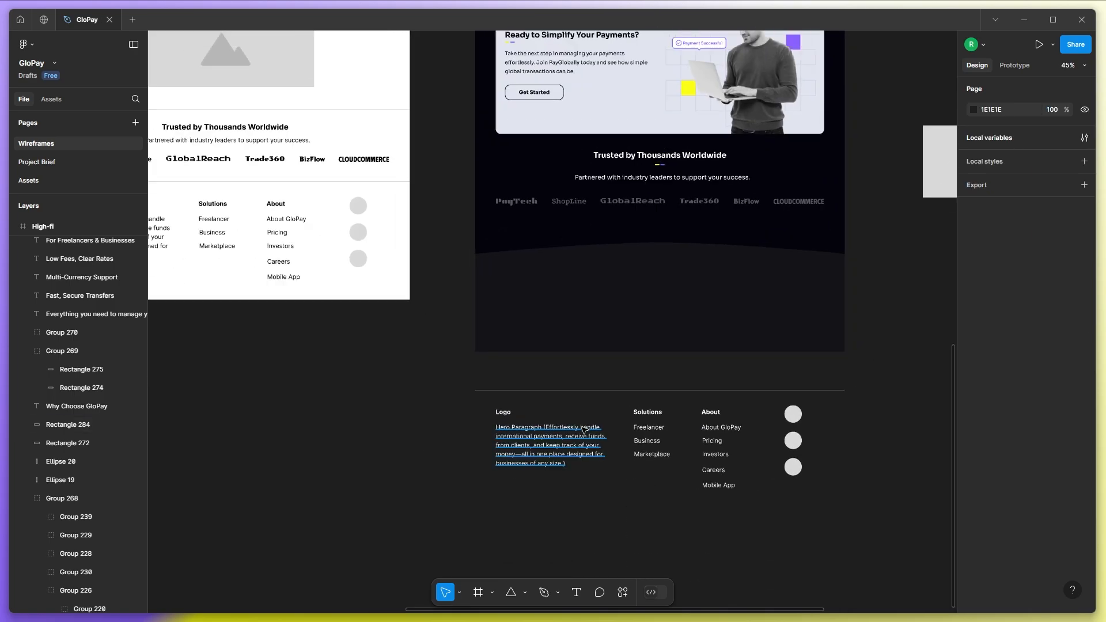
scroll(590, 160, "up", 3)
left_click_drag(554, 130, 560, 549, "alt")
scroll(561, 549, "down", 2)
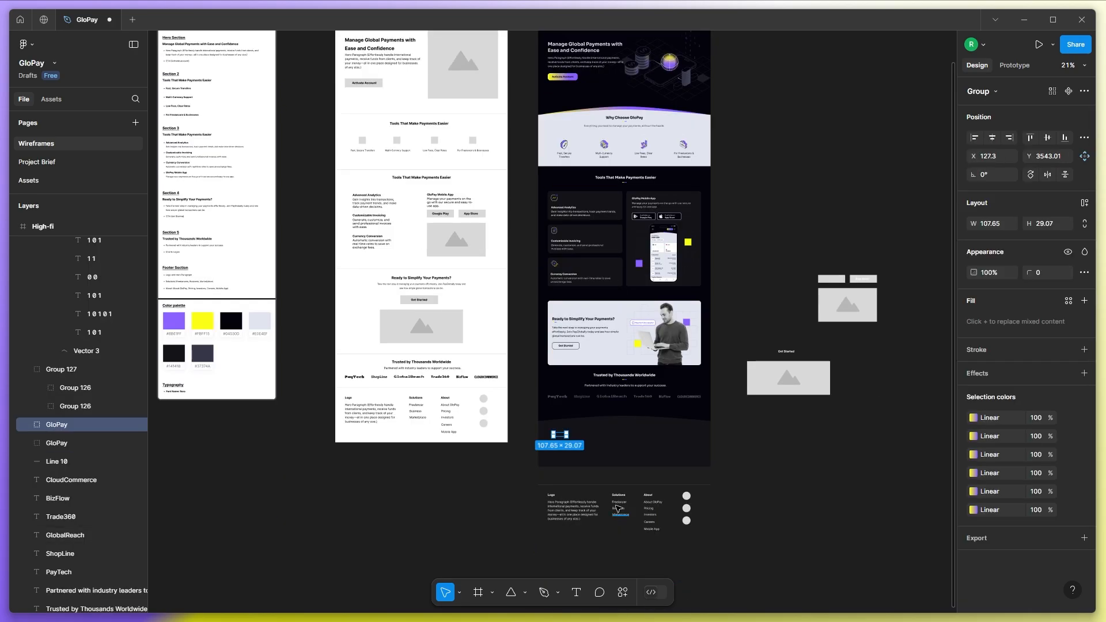
scroll(585, 434, "up", 3)
key("]")
scroll(551, 435, "up", 1)
scroll(553, 434, "up", 2)
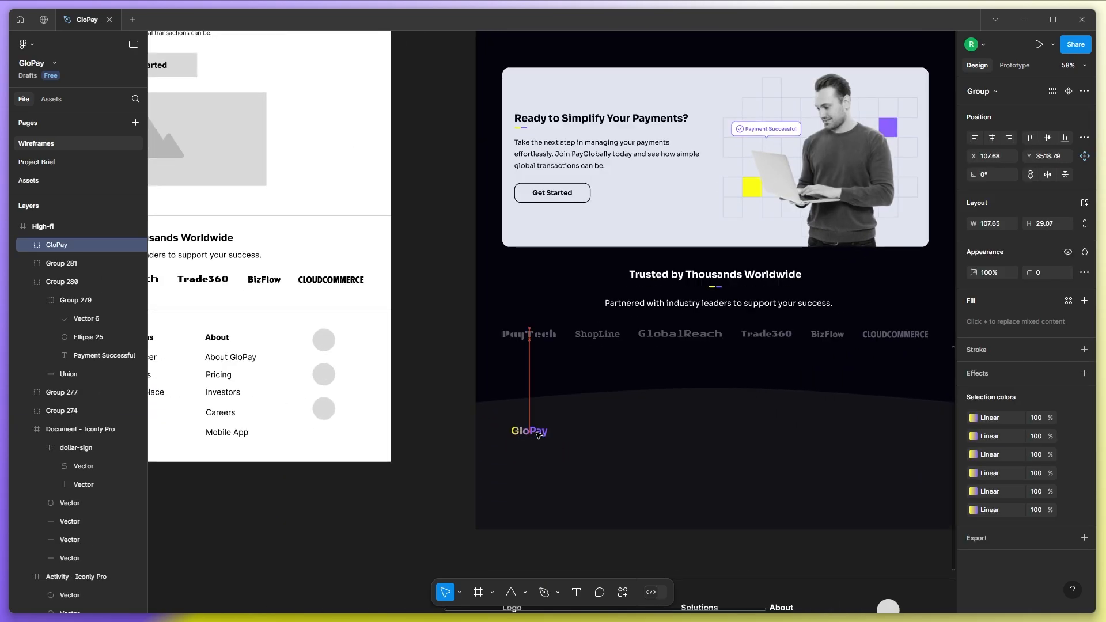
Show the layout grid and align the footer's GloPay logo with the left content margin.
key("shift+Return")
scroll(989, 501, "down", 3)
left_click(1067, 545)
key("Escape")
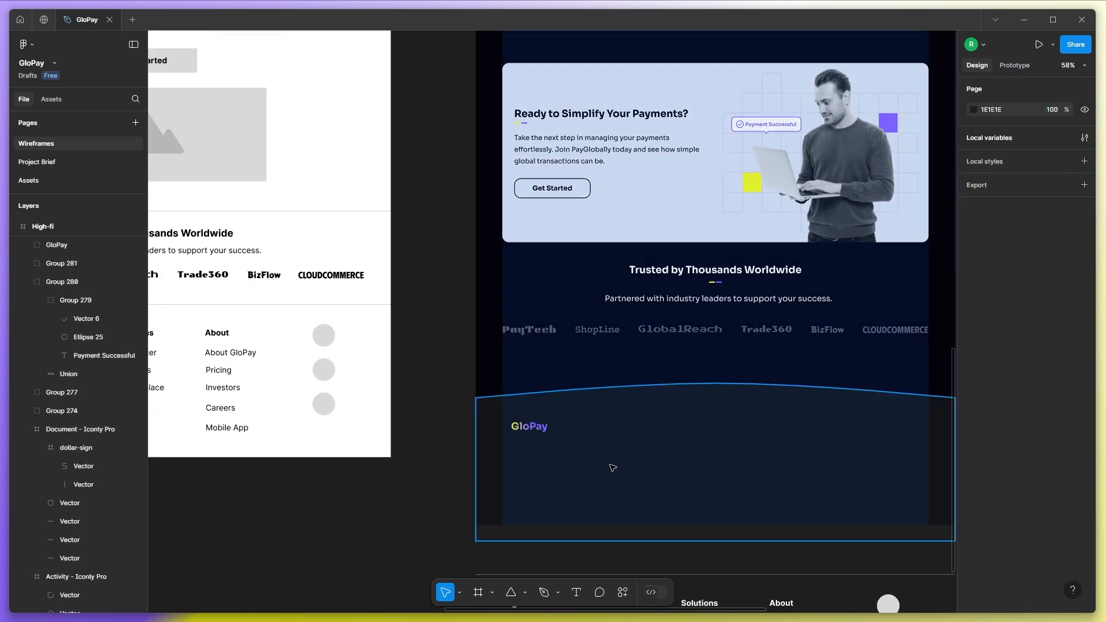
scroll(612, 467, "up", 2)
left_click(510, 409)
left_click(353, 449)
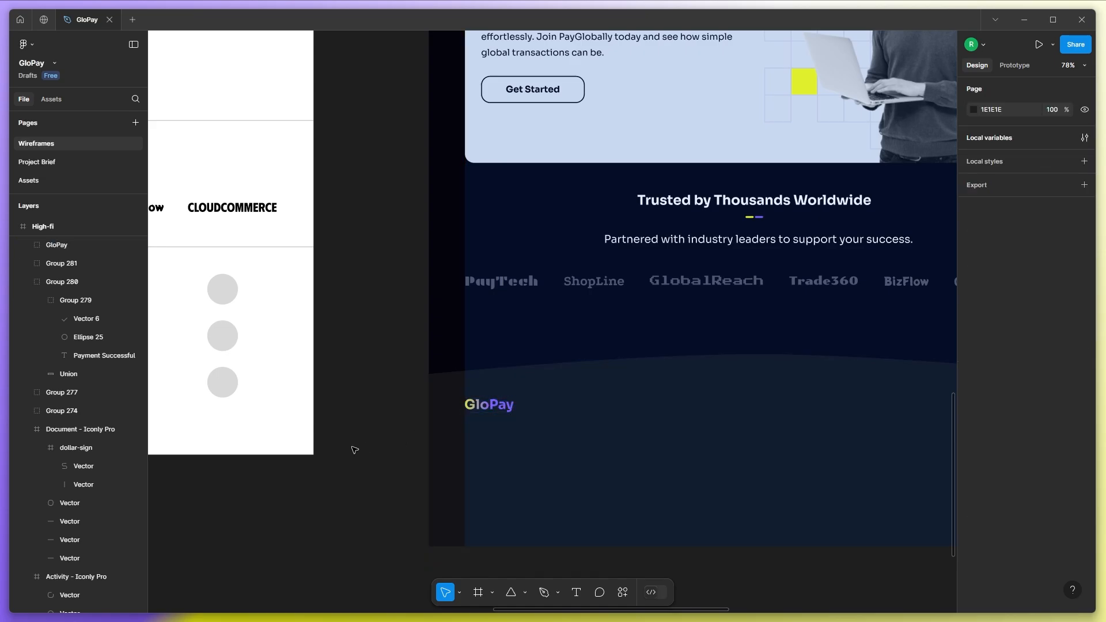
left_click(439, 449)
left_click(380, 447)
Raise the bottom edge of the curved footer background to make it 404 px high, and move the shape down slightly.
scroll(378, 445, "down", 3)
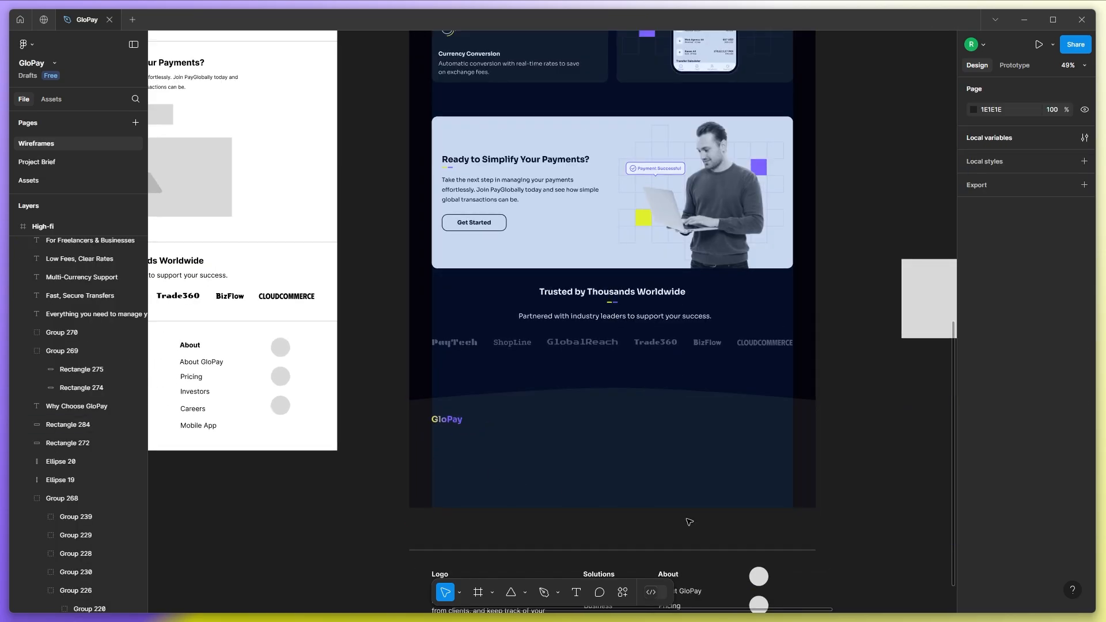
scroll(685, 519, "up", 1)
double_click(619, 462)
left_click_drag(315, 472, 877, 541)
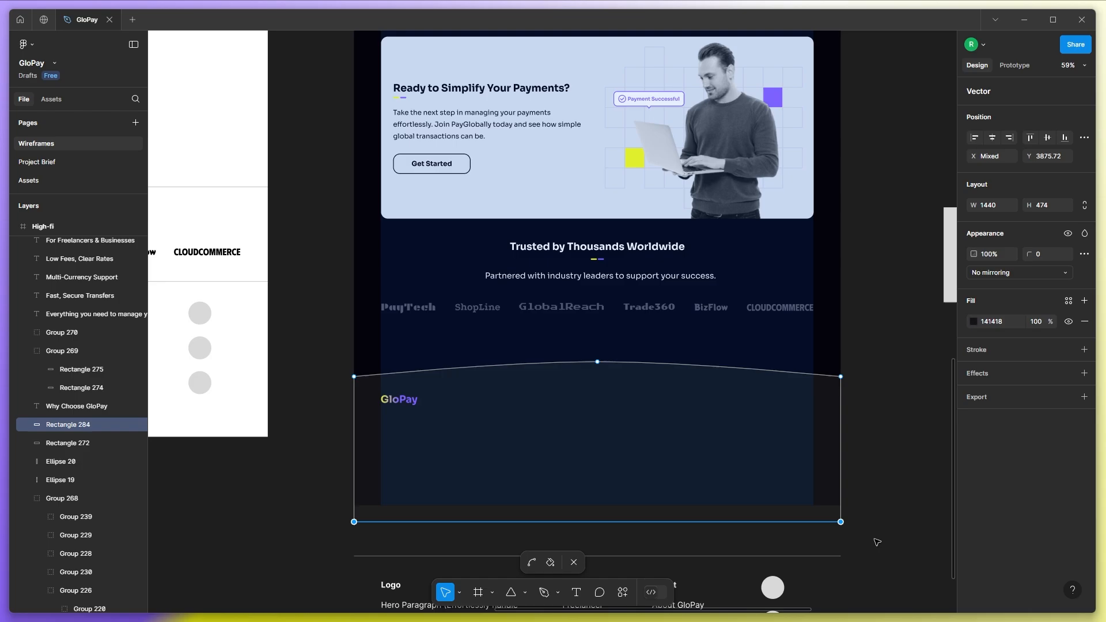
key("shift+Up")
key("shift+Up")
key("shift+Up")
key("shift+Up")
key("shift+Up")
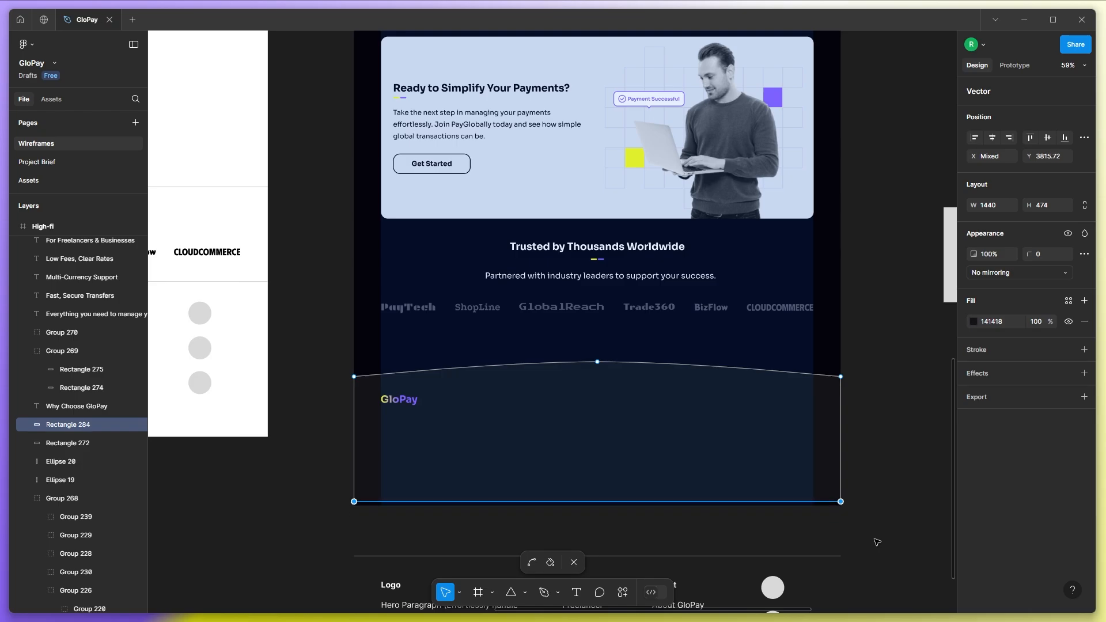
key("Escape")
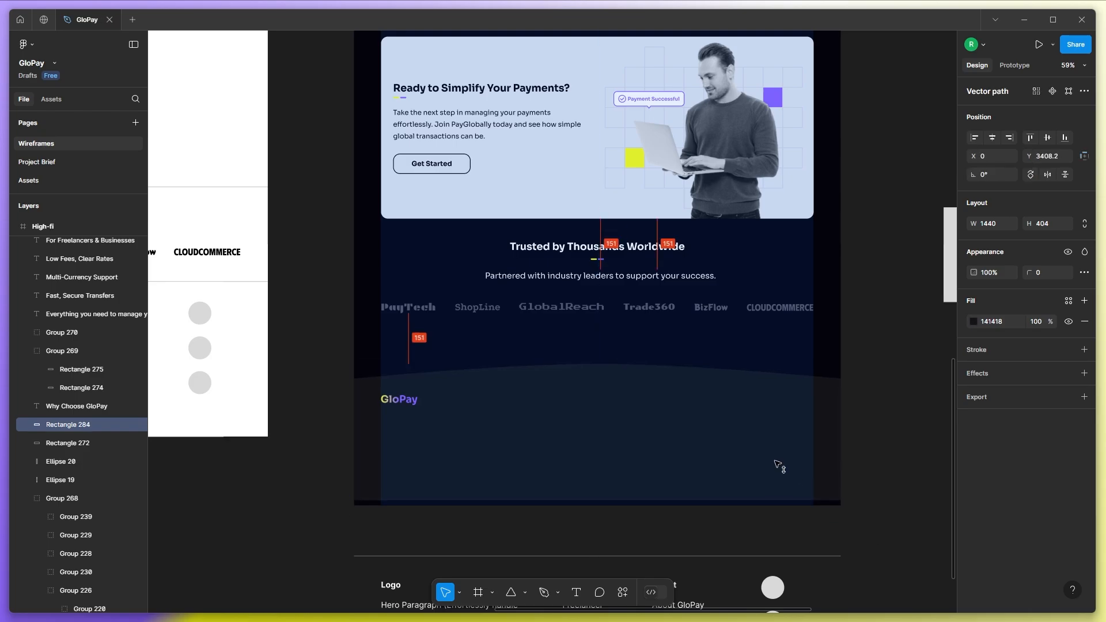
key("Escape")
Move the footer's GloPay logo up slightly and place a copy of the hero paragraph beneath it at the left margin.
scroll(516, 395, "up", 4)
left_click_drag(327, 407, 327, 400)
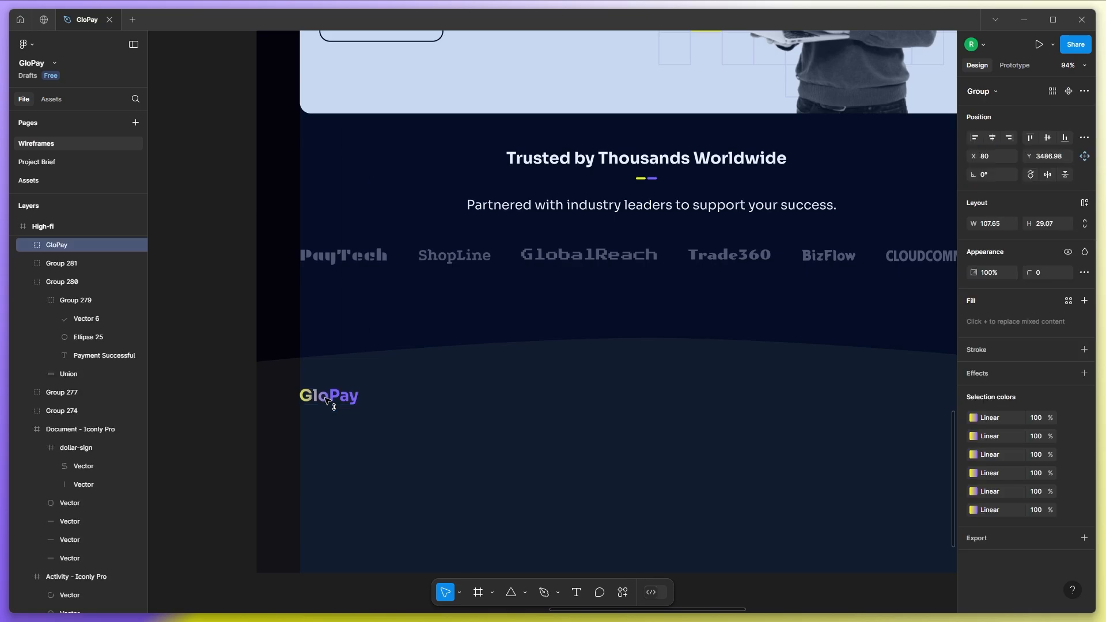
scroll(475, 411, "down", 6)
left_click_drag(444, 551, 444, 439)
Set the footer paragraph's font to Sora and widen its text box slightly to about 463 px.
scroll(444, 440, "up", 2)
left_click(990, 341)
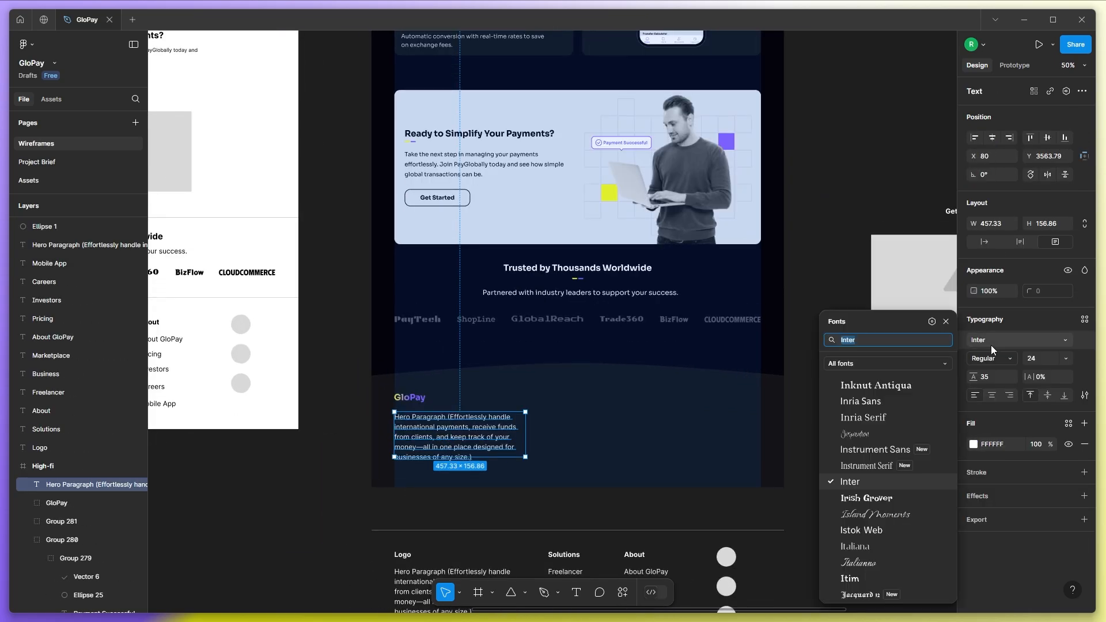
type("sora")
key("Return")
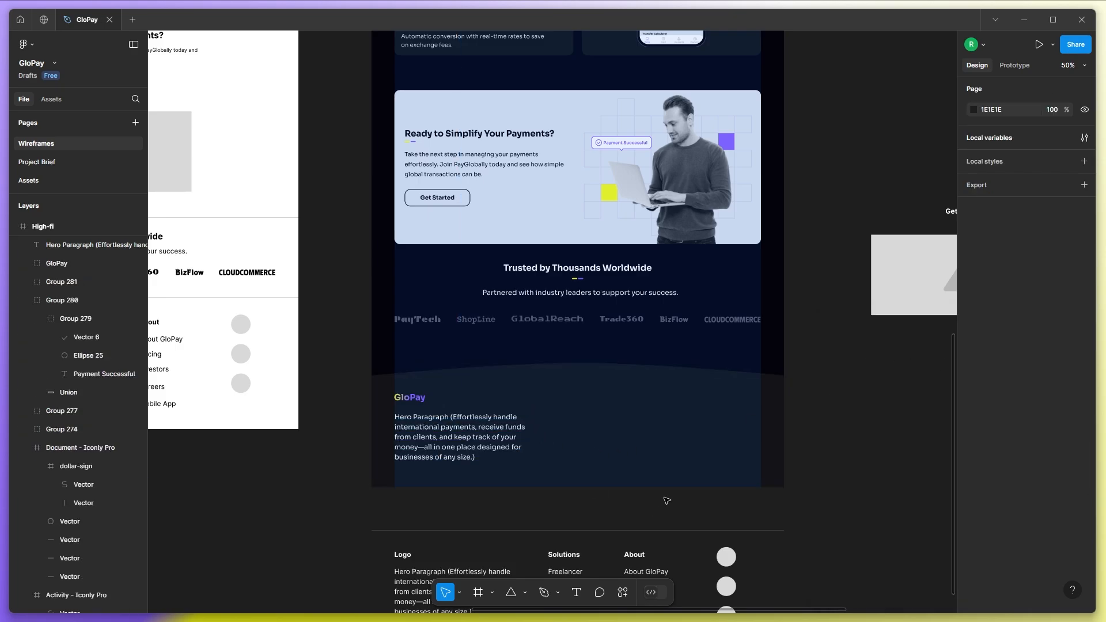
scroll(666, 501, "up", 1)
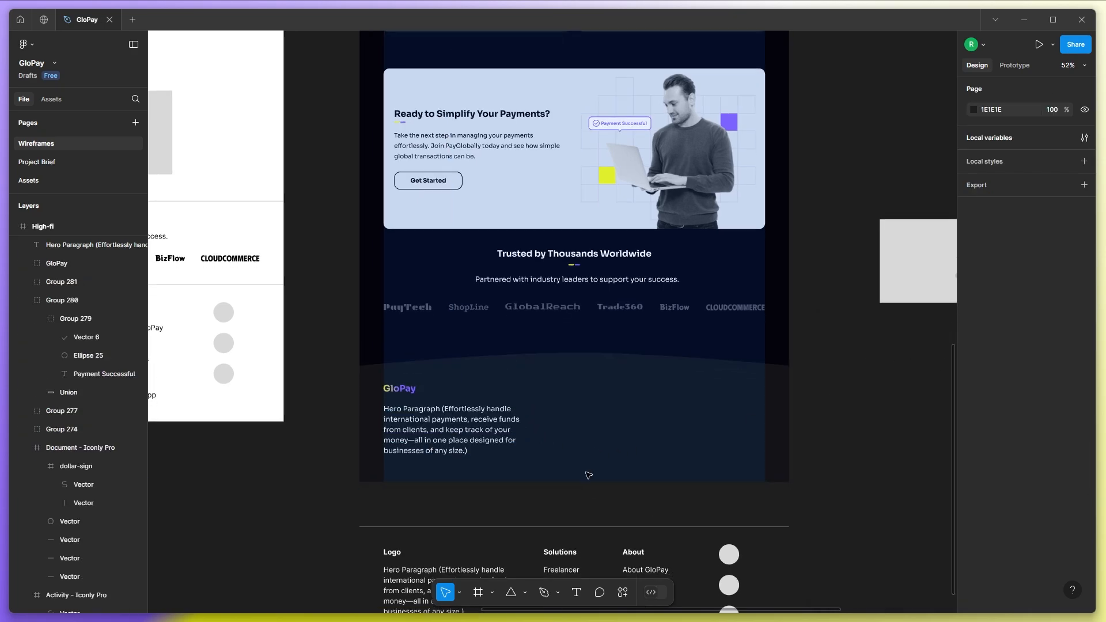
Increase the footer paragraph's line height to 38.
left_click(426, 429)
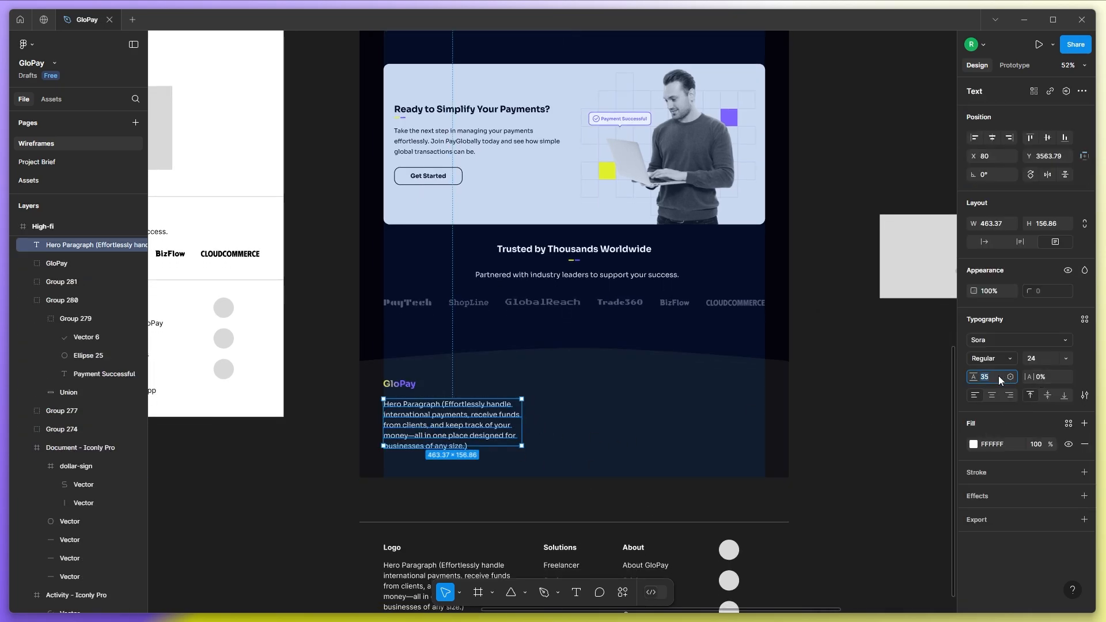
key("Up")
key("Up")
key("Up")
left_click(339, 493)
scroll(340, 491, "down", 1)
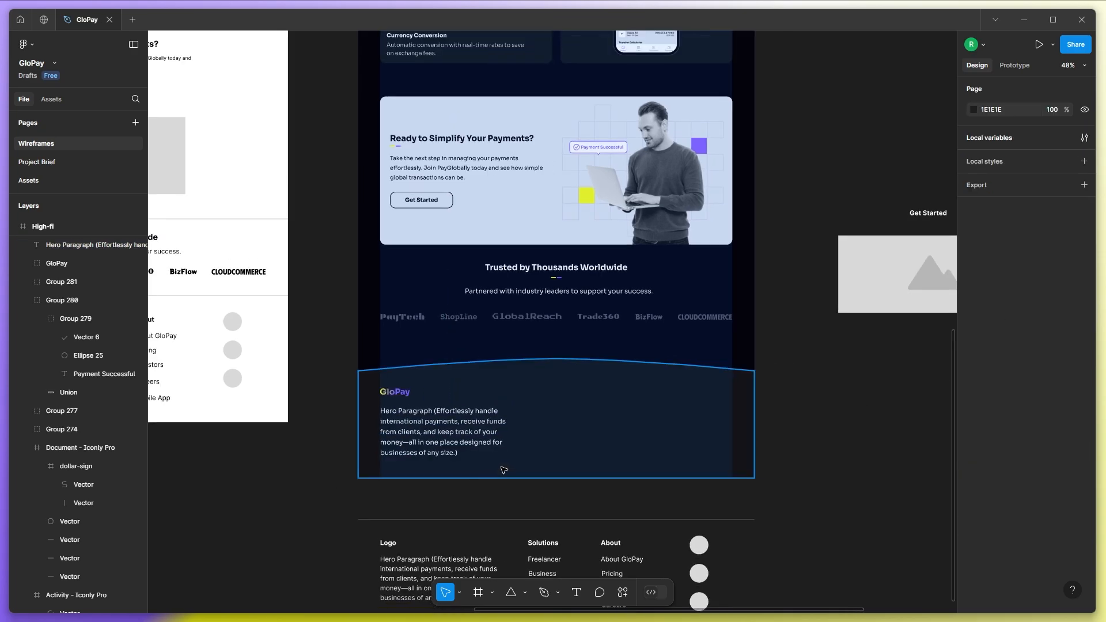
Move the wireframe's Solutions and About link columns up into the curved footer and set their font to Sora.
scroll(504, 470, "down", 2)
left_click_drag(511, 479, 626, 395)
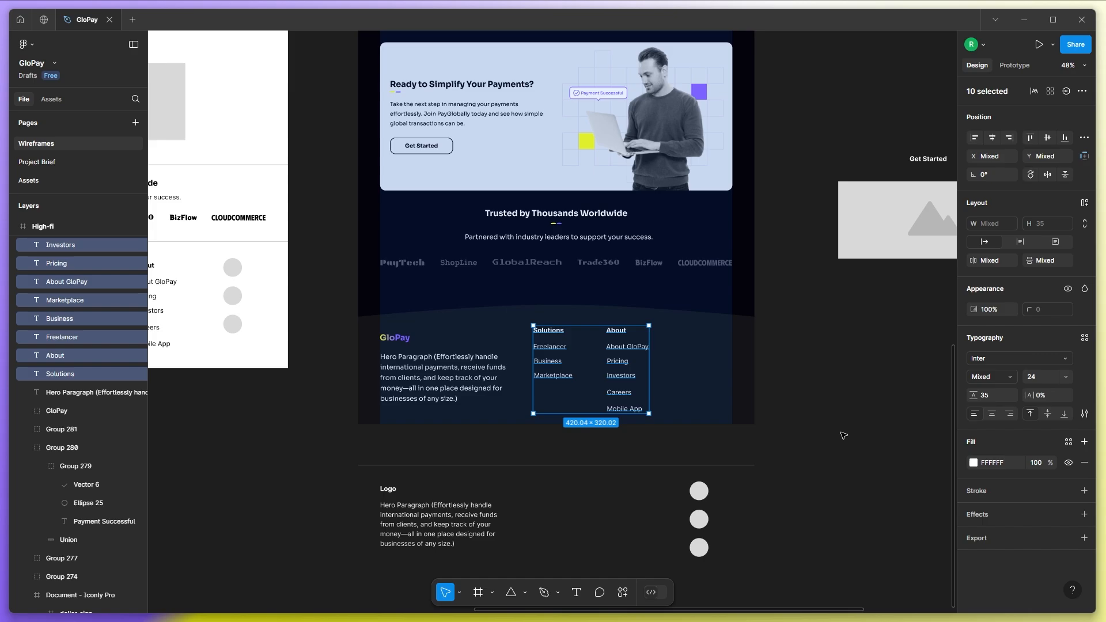
left_click(1003, 357)
type("sora")
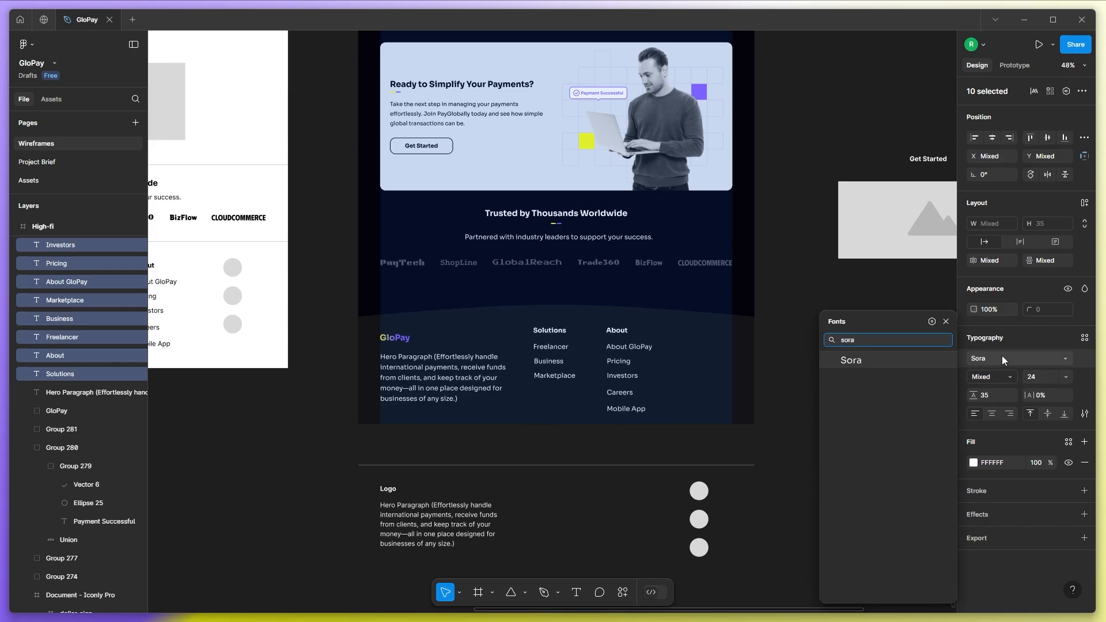
left_click(903, 367)
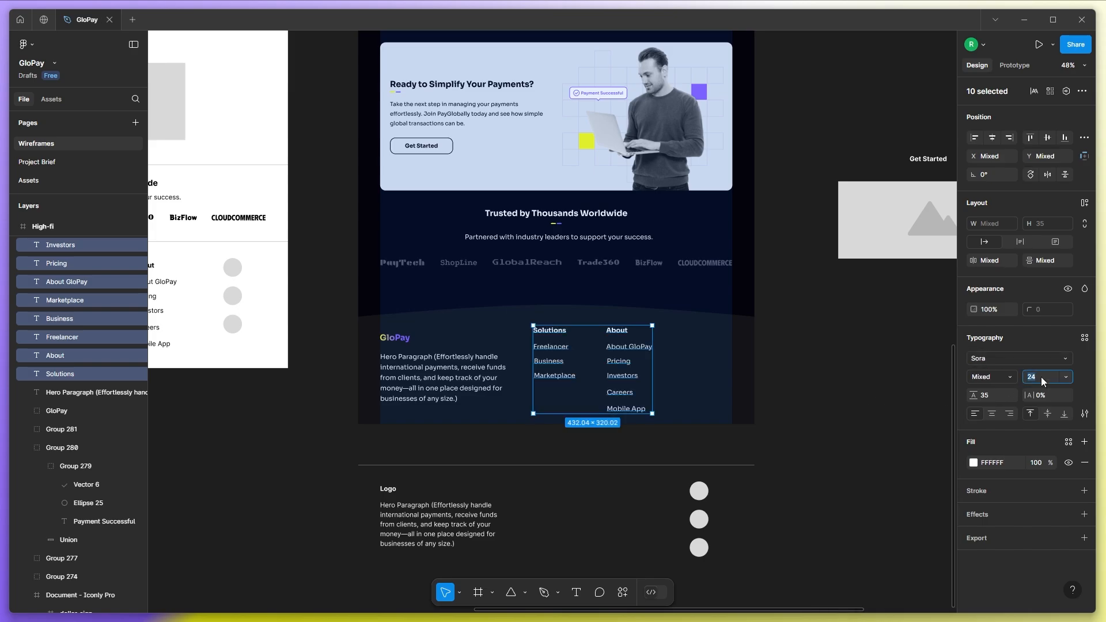
Set the font size of the footer's Solutions and About text to 20.
key("Down")
scroll(627, 429, "up", 2)
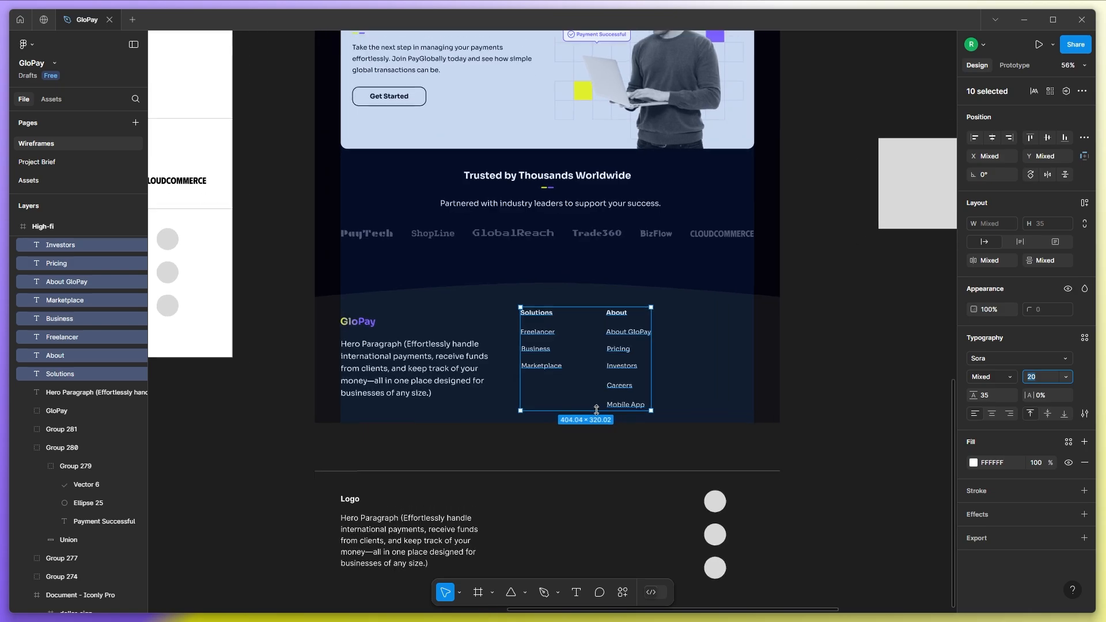
key("Escape")
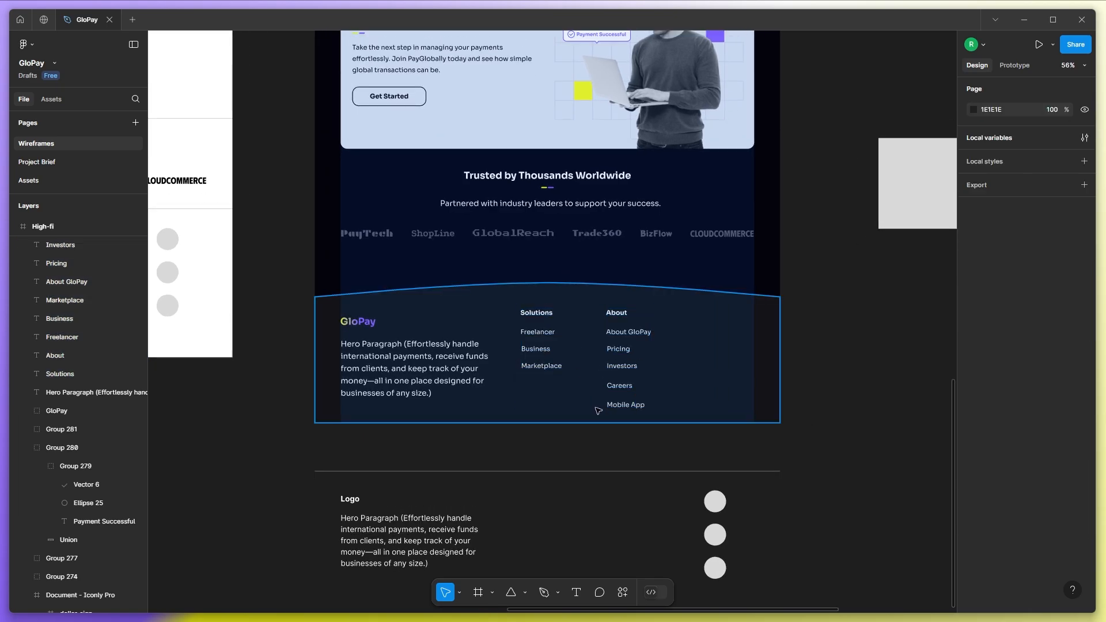
Space the Solutions heading and its three links evenly in the vertical direction and group them.
scroll(597, 410, "down", 1)
left_click_drag(518, 300, 543, 361)
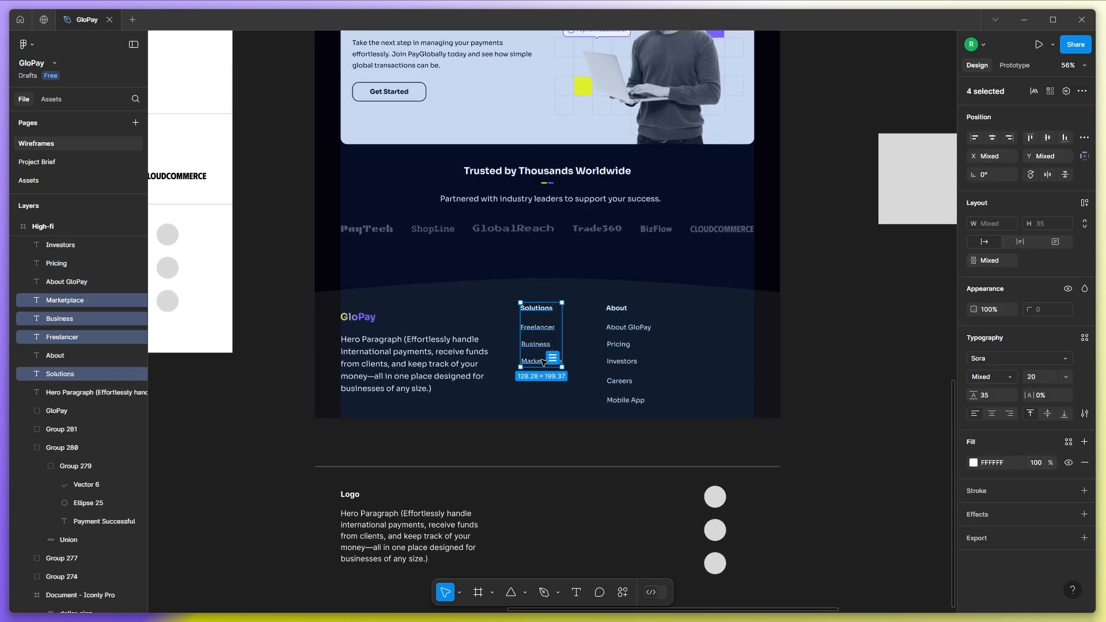
scroll(533, 439, "up", 2)
left_click(1084, 137)
left_click(999, 176)
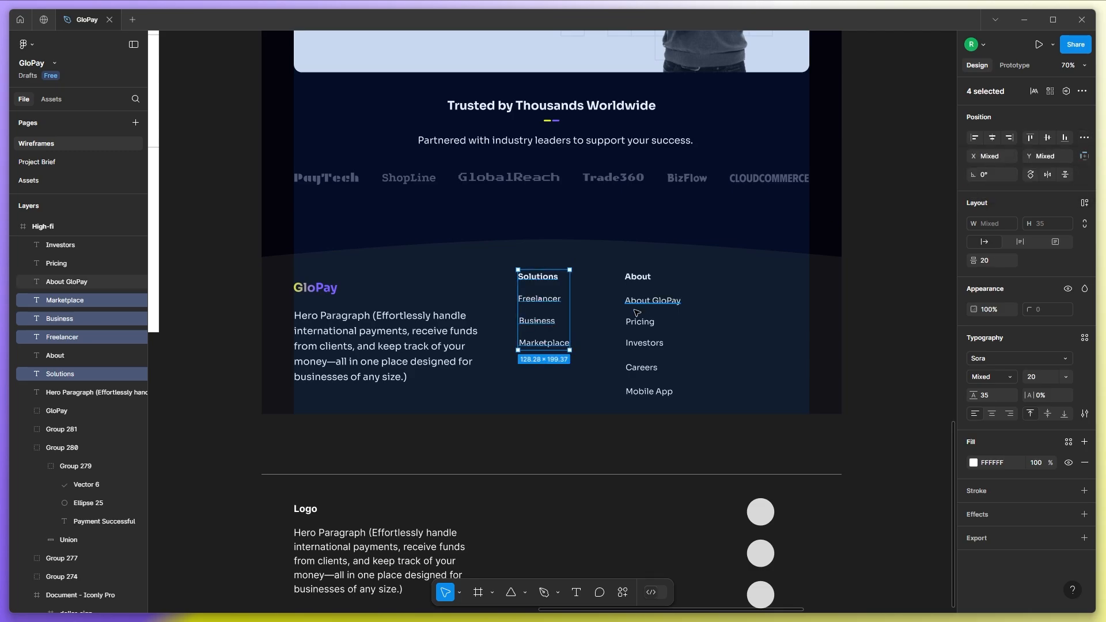
key("ctrl+g")
Distribute the About heading and its five links with equal vertical spacing and group them.
left_click(631, 279)
left_click(636, 300, "shift")
left_click(638, 322, "shift")
left_click(640, 343, "shift")
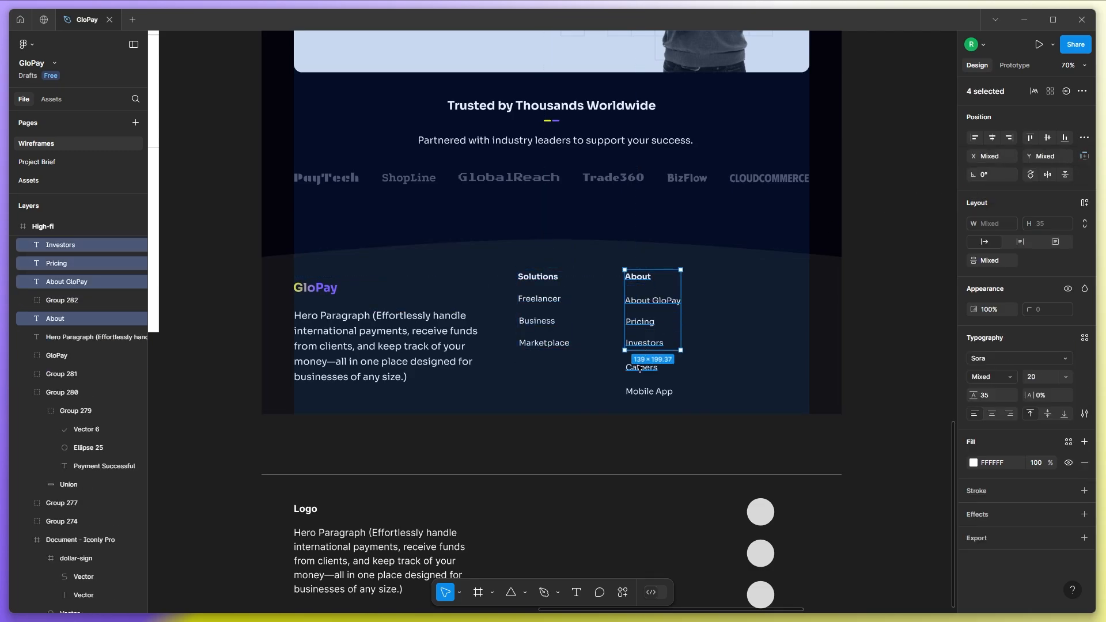
left_click(641, 367, "shift")
left_click(644, 391, "shift")
left_click(1084, 137)
left_click(1002, 166)
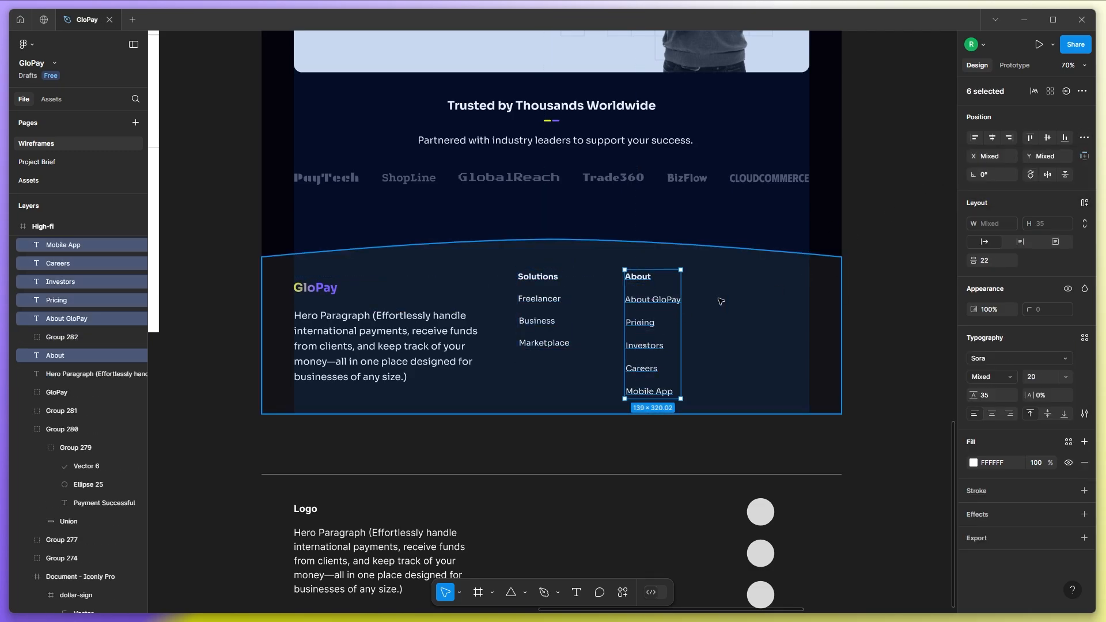
key("ctrl+g")
Shift the Solutions and About column groups further right in the footer, keeping their headings level.
left_click_drag(668, 300, 679, 300)
key("Escape")
left_click_drag(548, 305, 551, 305)
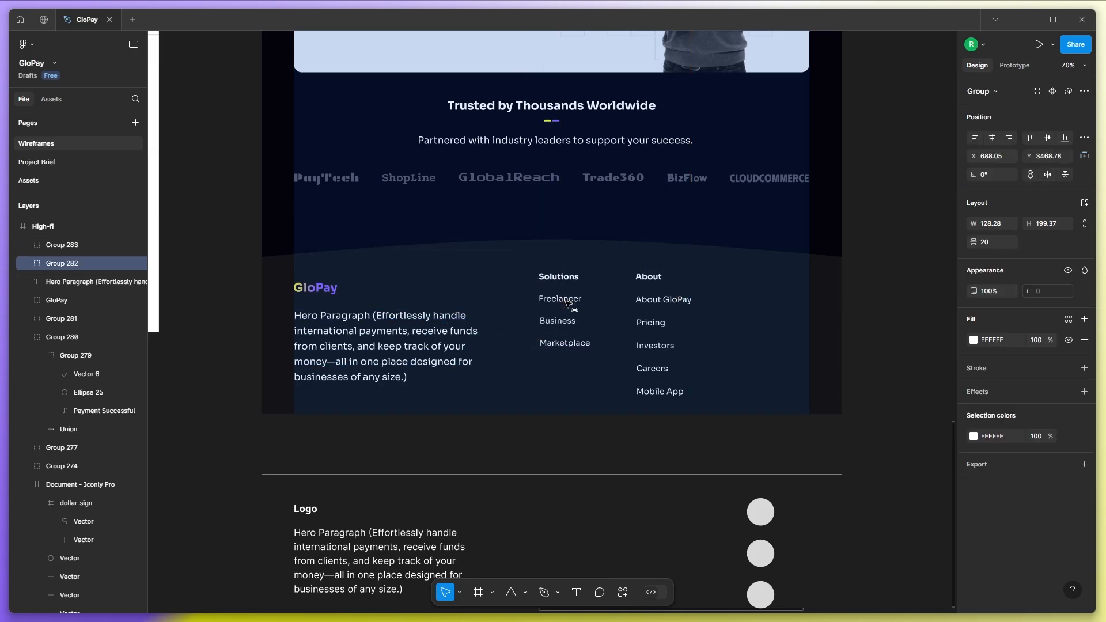
left_click(634, 323)
left_click_drag(634, 323, 646, 326)
key("Escape")
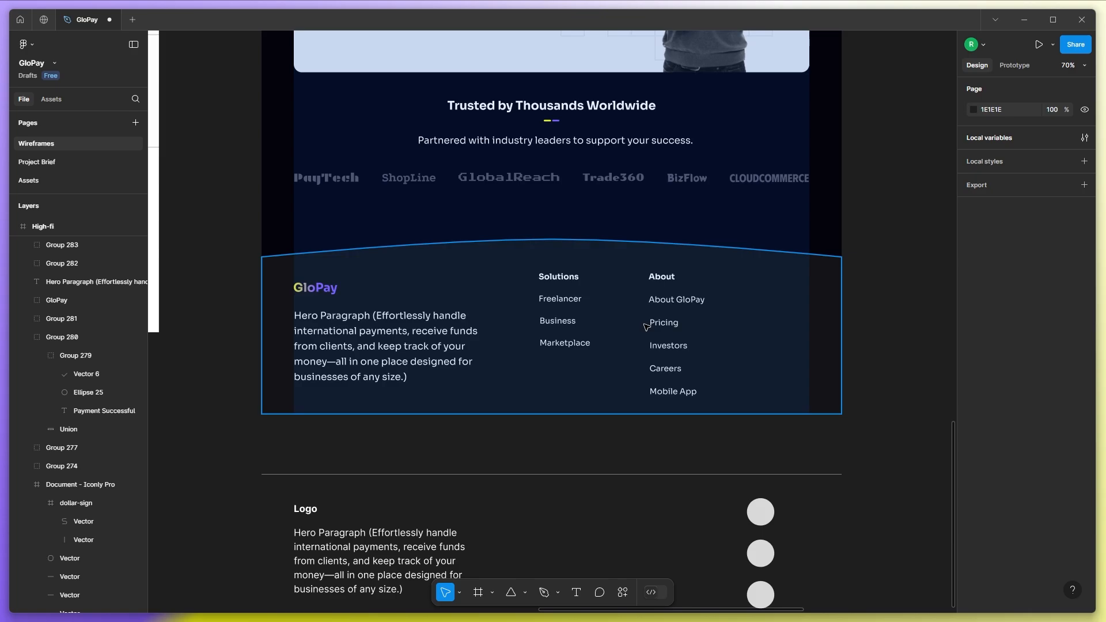
Duplicate the Solutions column to the right of the About column and change the copy's heading to "Follow Us".
left_click_drag(562, 300, 771, 302)
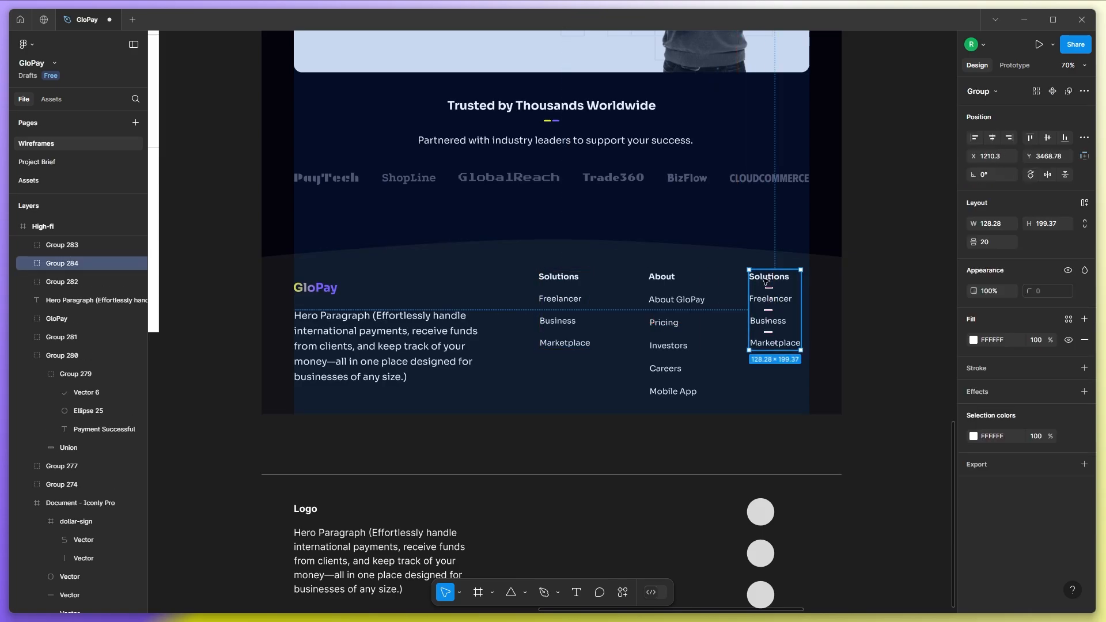
double_click(764, 278)
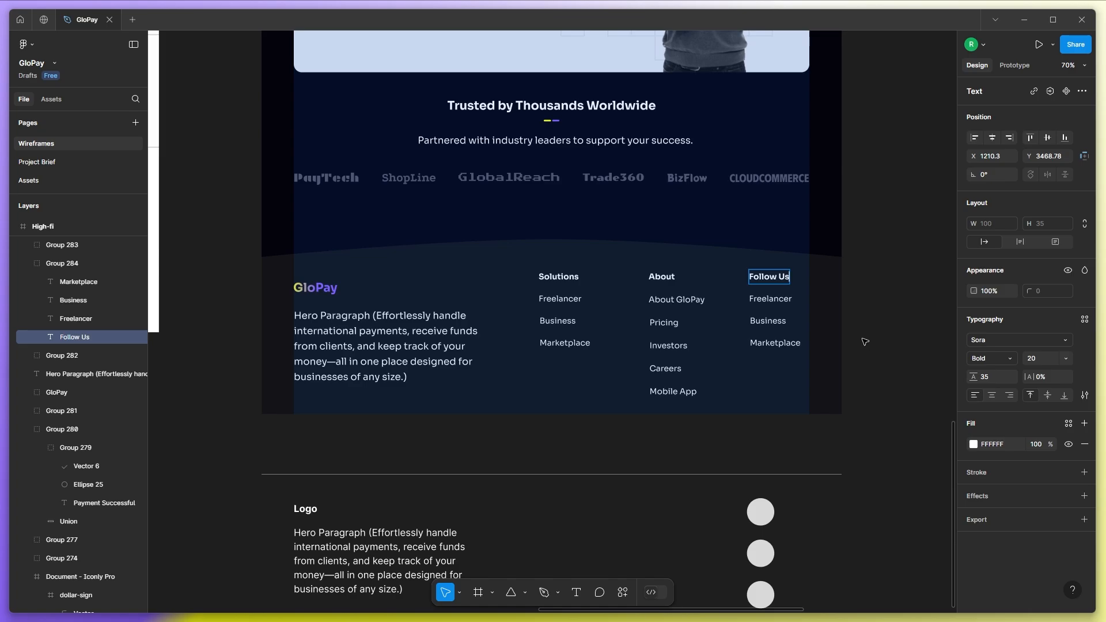
key("Escape")
key("Escape")
Delete the Freelancer, Business and Marketplace links beneath the Follow Us heading.
double_click(777, 299)
left_click(777, 321, "shift")
left_click(778, 343, "shift")
key("Delete")
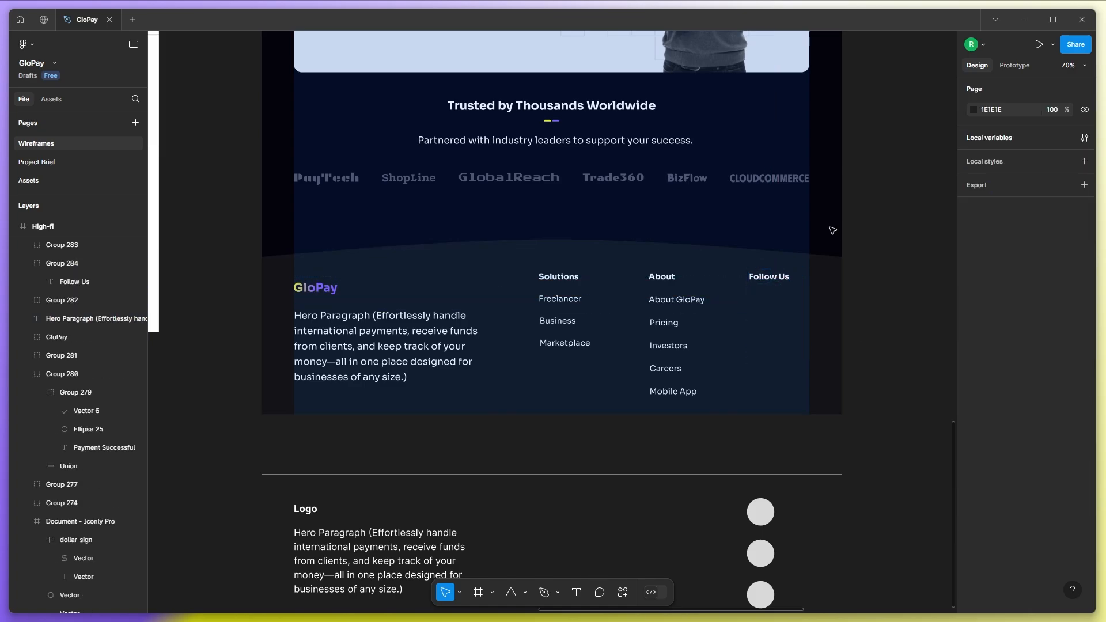
left_click(778, 278)
left_click(844, 317)
Delete the leftover wireframe divider line, logo text, paragraph and circles below the footer.
left_click_drag(792, 326, 756, 237)
scroll(585, 479, "down", 1)
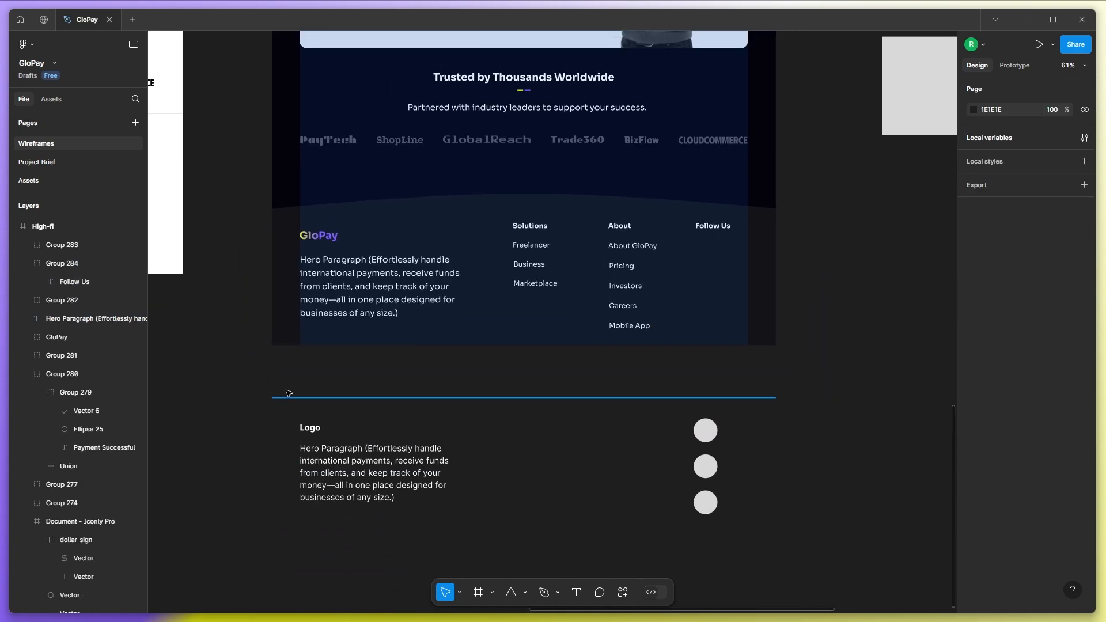
left_click(288, 393)
key("Delete")
scroll(656, 311, "up", 2)
scroll(657, 311, "up", 1)
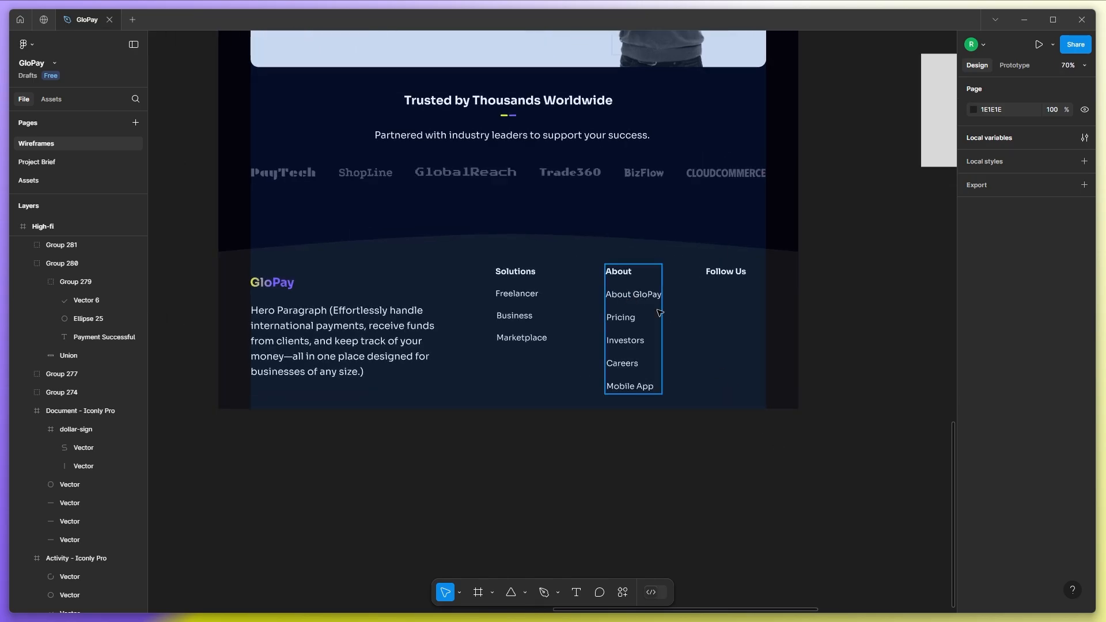
Move the footer's GloPay logo and paragraph up together so the logo lines up with the column headings.
left_click(268, 286)
left_click(316, 349, "shift")
left_click_drag(316, 348, 317, 336)
left_click(652, 449)
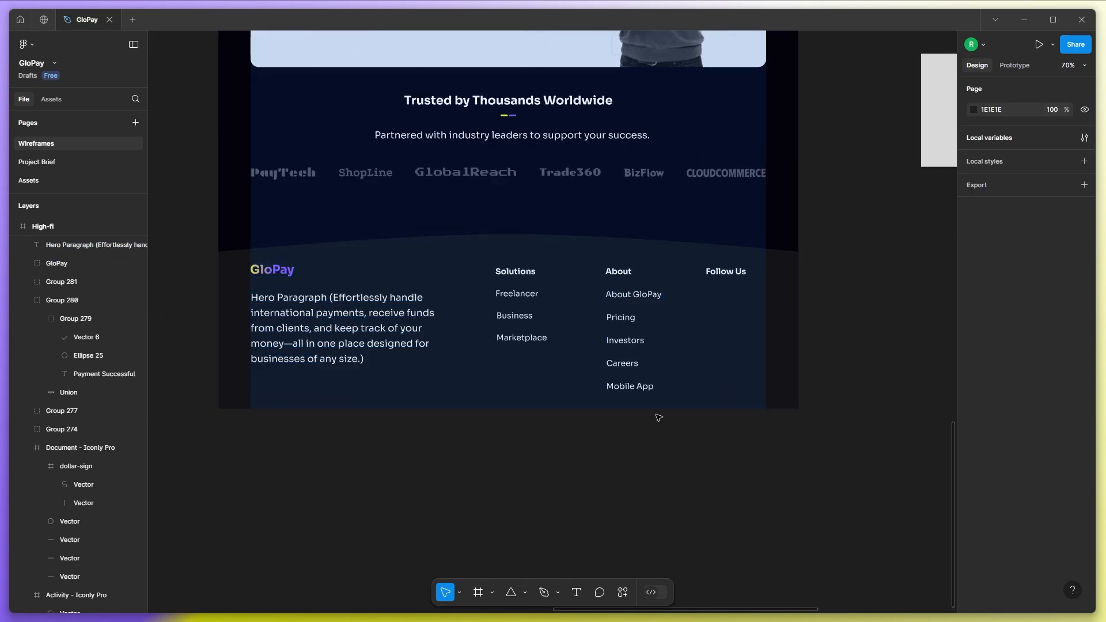
Search the Iconify plugin for "facebook" and import the ic:sharp-facebook icon.
scroll(691, 375, "up", 1)
scroll(766, 277, "right", 2)
right_click(800, 243)
mouse_move(858, 340)
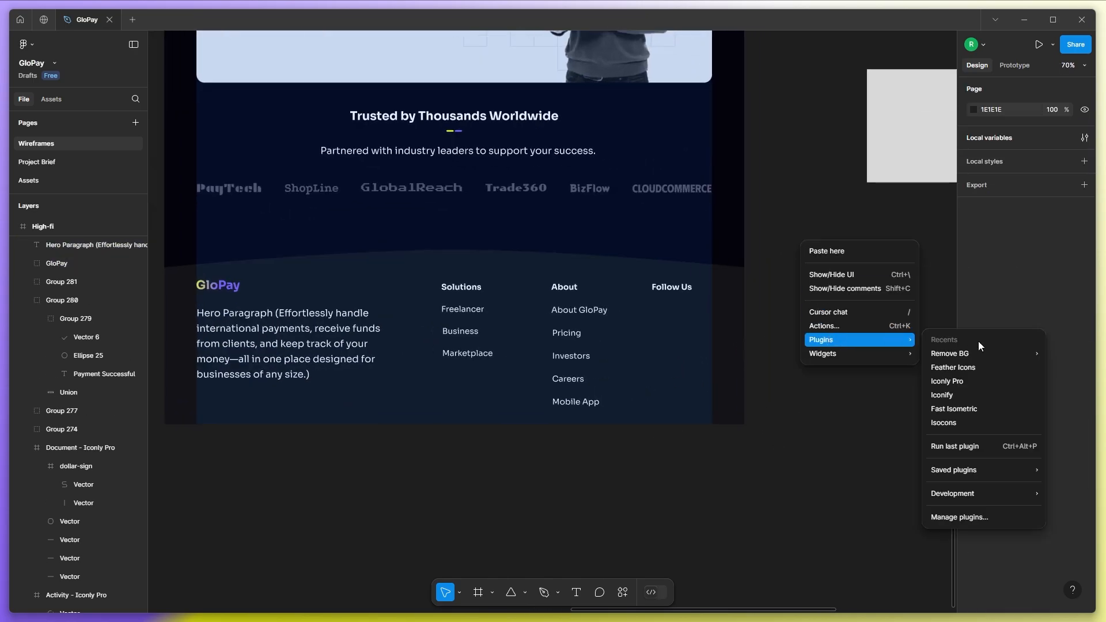
left_click(959, 394)
left_click(846, 205)
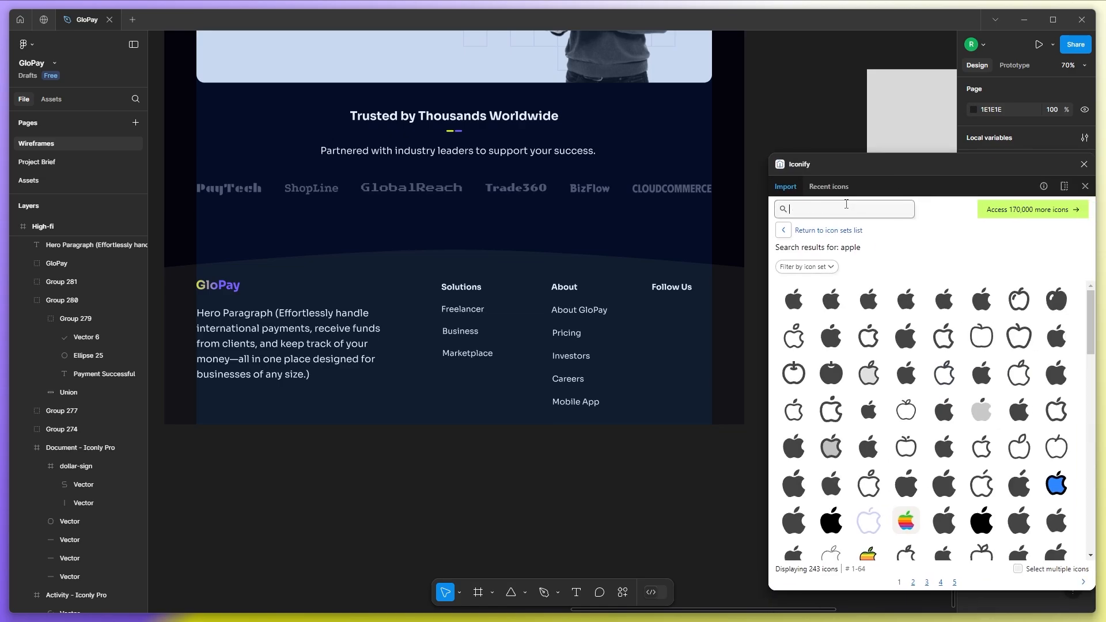
type("facebook")
key("Return")
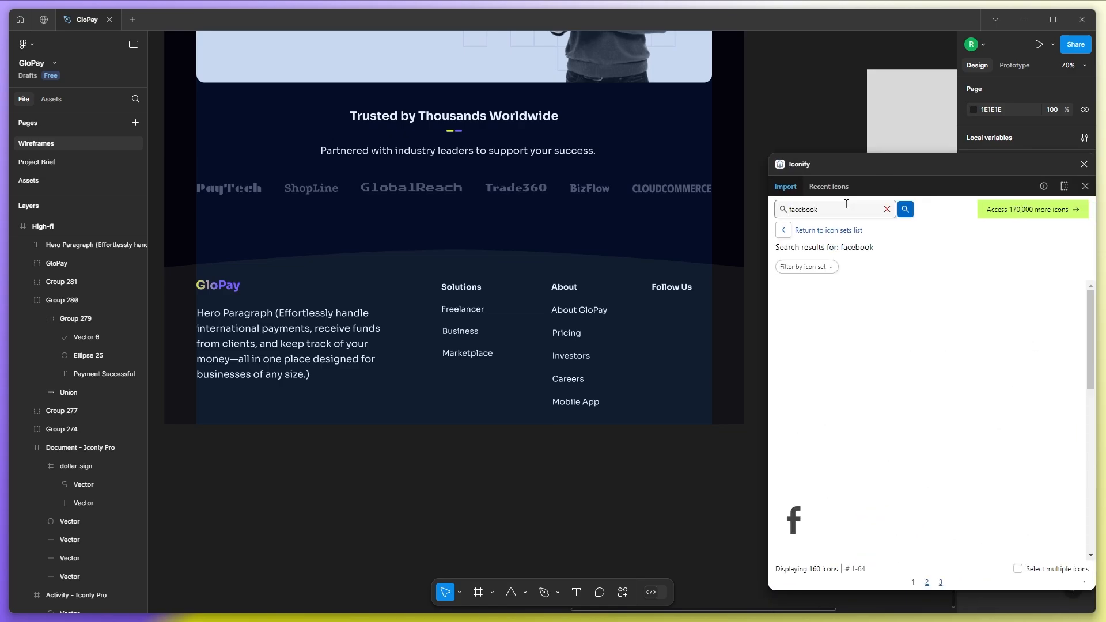
left_click(907, 299)
Search Iconify for "instagram" and import the ri:instagram-fill icon.
left_click(832, 206)
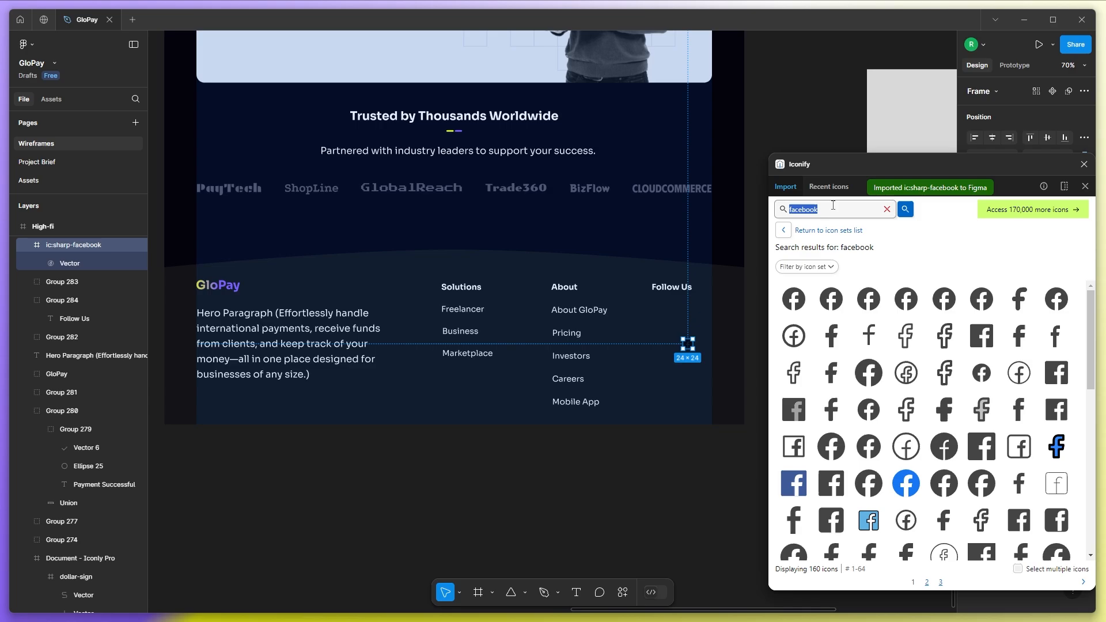
type("instagram")
key("Return")
left_click(981, 299)
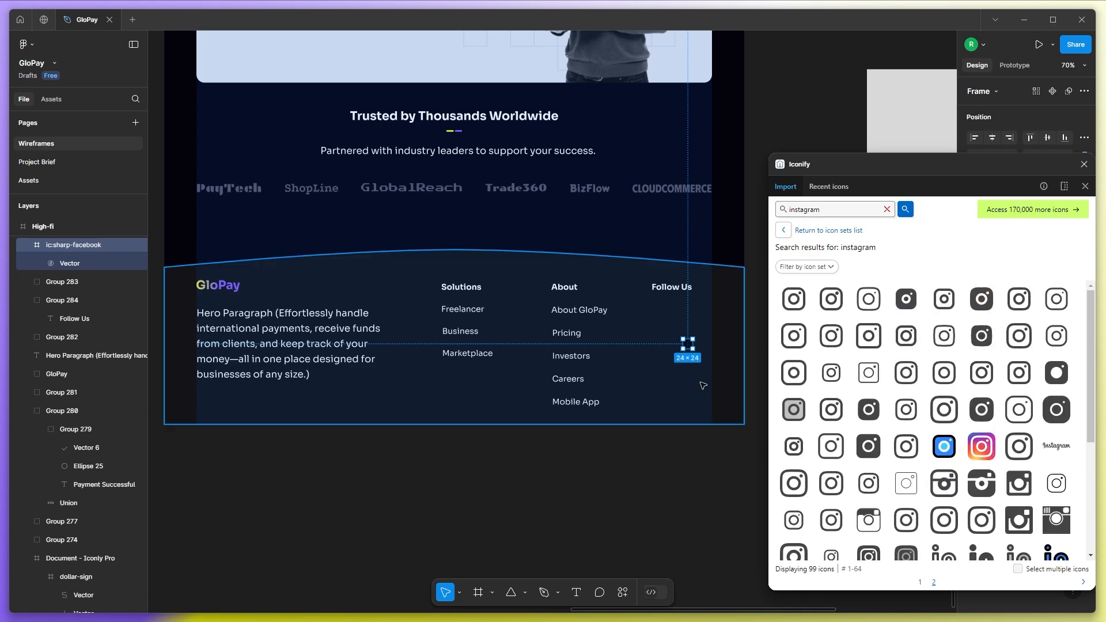
Search Iconify for "linkedin" and place the mdi:linkedin icon in the footer's Follow Us area.
left_click(836, 211)
type("linkedin")
key("Return")
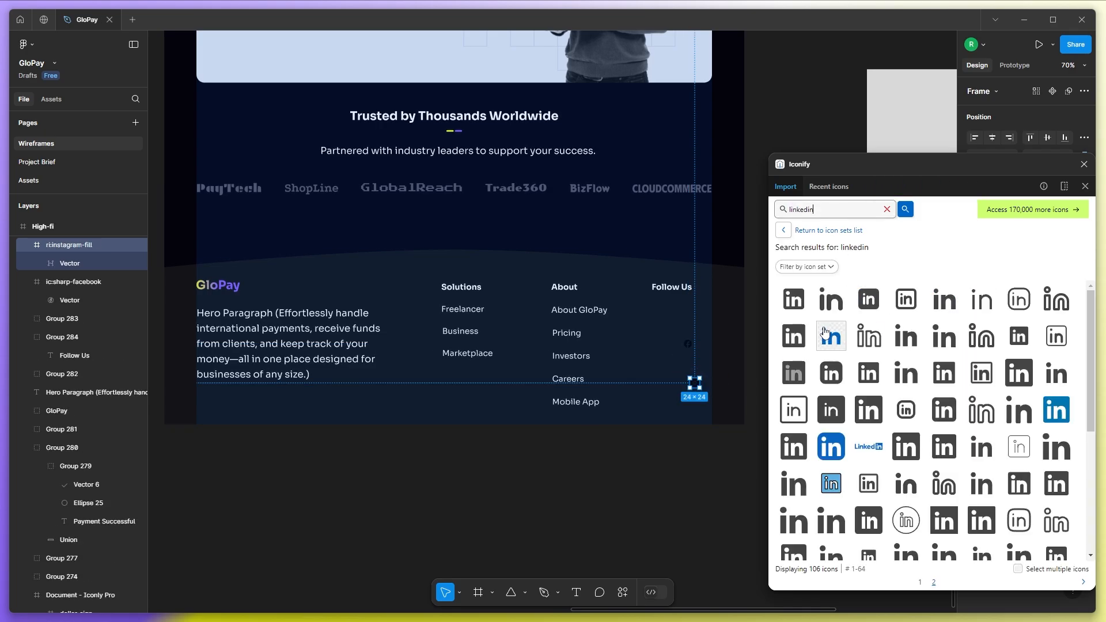
left_click_drag(793, 299, 696, 361)
Search Iconify for "twitter x", place the fa6-brands:square-x-twitter icon in the footer and close the plugin.
type("xtwitte")
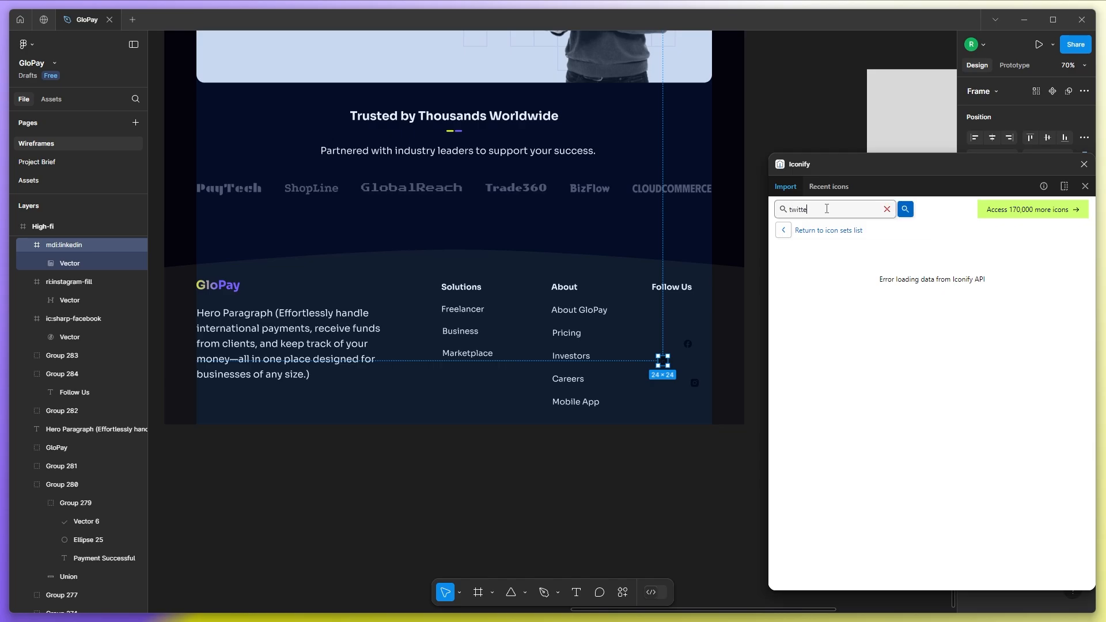
type("r x")
left_click_drag(793, 336, 665, 399)
key("Escape")
key("Escape")
Stack the Facebook, Instagram, LinkedIn and X icons in a column beneath the Follow Us heading.
scroll(701, 371, "up", 4)
left_click_drag(669, 311, 601, 248)
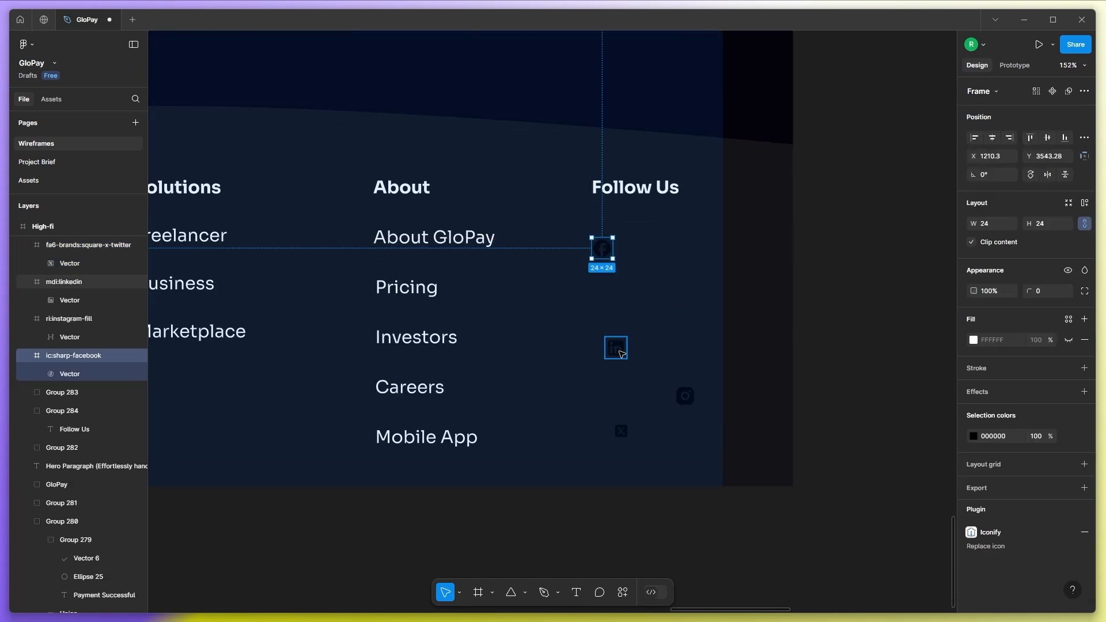
left_click(619, 351)
left_click_drag(684, 396, 602, 279)
left_click_drag(621, 346, 610, 302)
left_click_drag(624, 431, 614, 327)
Enlarge the four social icons together and recolor them to E0E4EF.
scroll(609, 323, "up", 3)
scroll(610, 326, "up", 2)
scroll(600, 339, "down", 1)
left_click(596, 280, "shift")
left_click(593, 227, "shift")
left_click(590, 167, "shift")
scroll(586, 217, "down", 4)
left_click_drag(602, 289, 615, 348)
left_click(973, 455)
left_click(874, 555)
Align and evenly space the four social icons in a column under Follow Us and group them.
scroll(694, 471, "down", 5)
key("Escape")
key("Escape")
left_click_drag(642, 397, 642, 409)
left_click(642, 376, "shift")
left_click(642, 352, "shift")
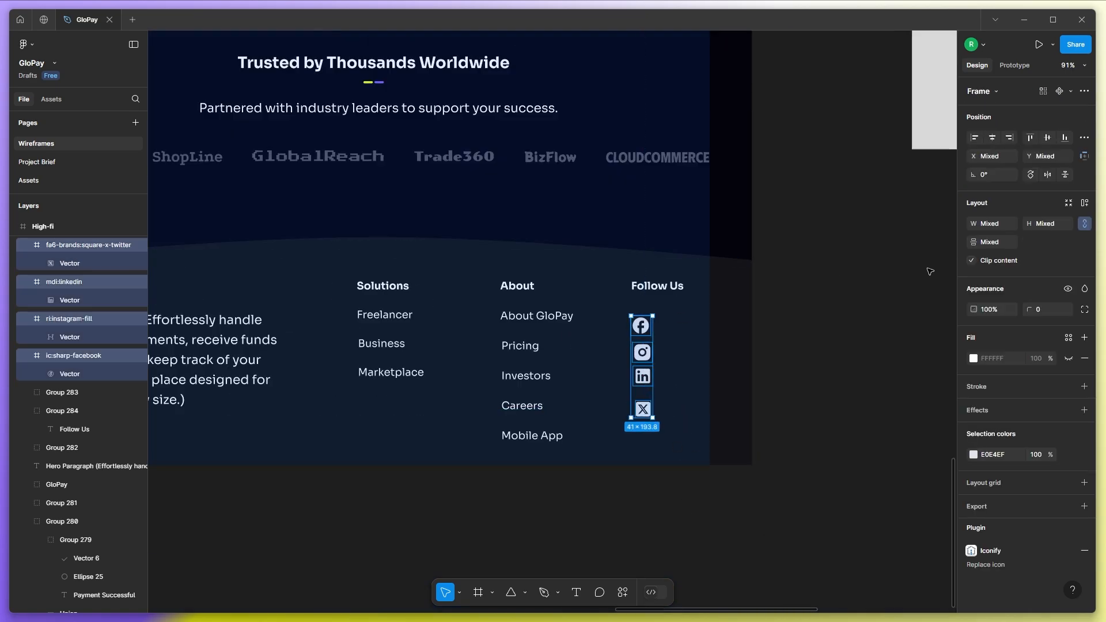
key("ctrl+alt+t")
key("ctrl+g")
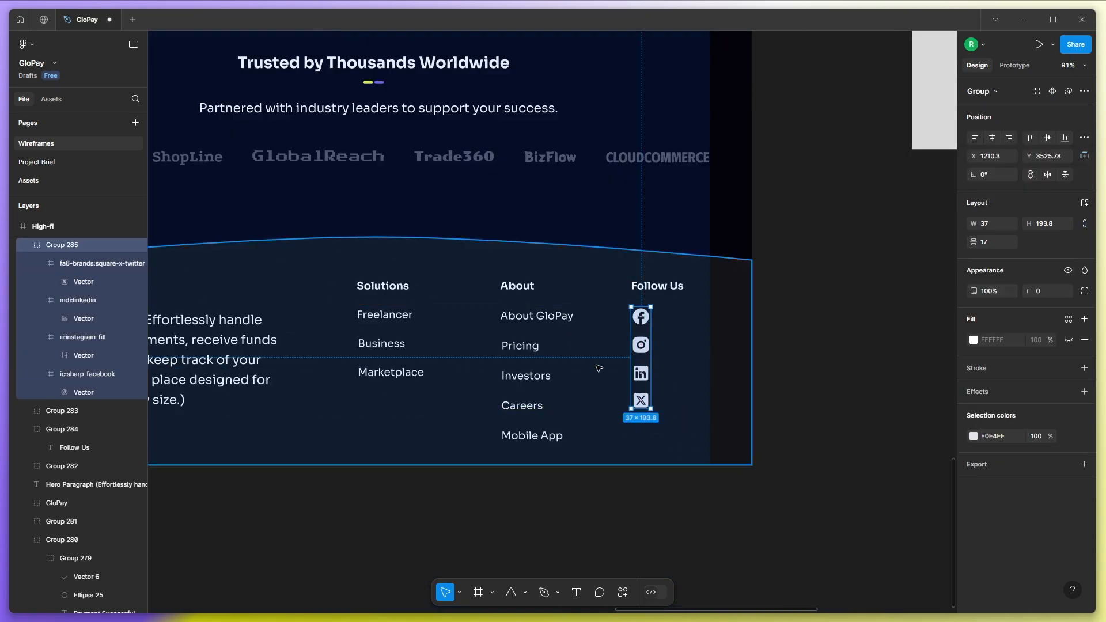
key("Escape")
scroll(599, 367, "down", 5)
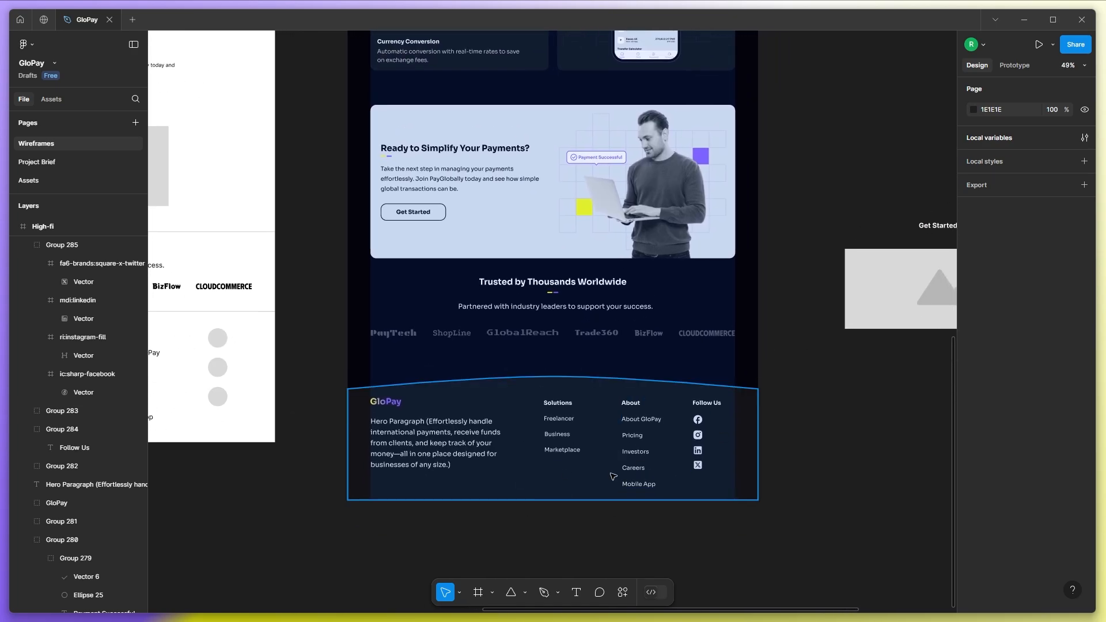
Hide the 1-column layout grid on the High-fi frame.
scroll(547, 462, "up", 12)
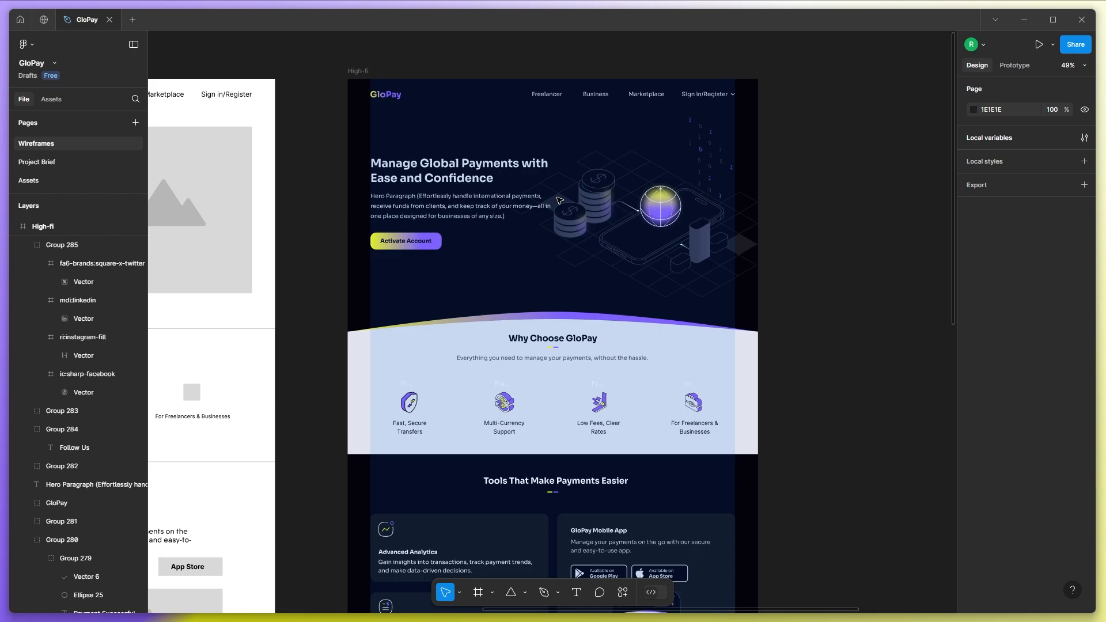
left_click(471, 254, "ctrl")
scroll(1036, 456, "down", 3)
left_click(1068, 544)
scroll(661, 263, "up", 2)
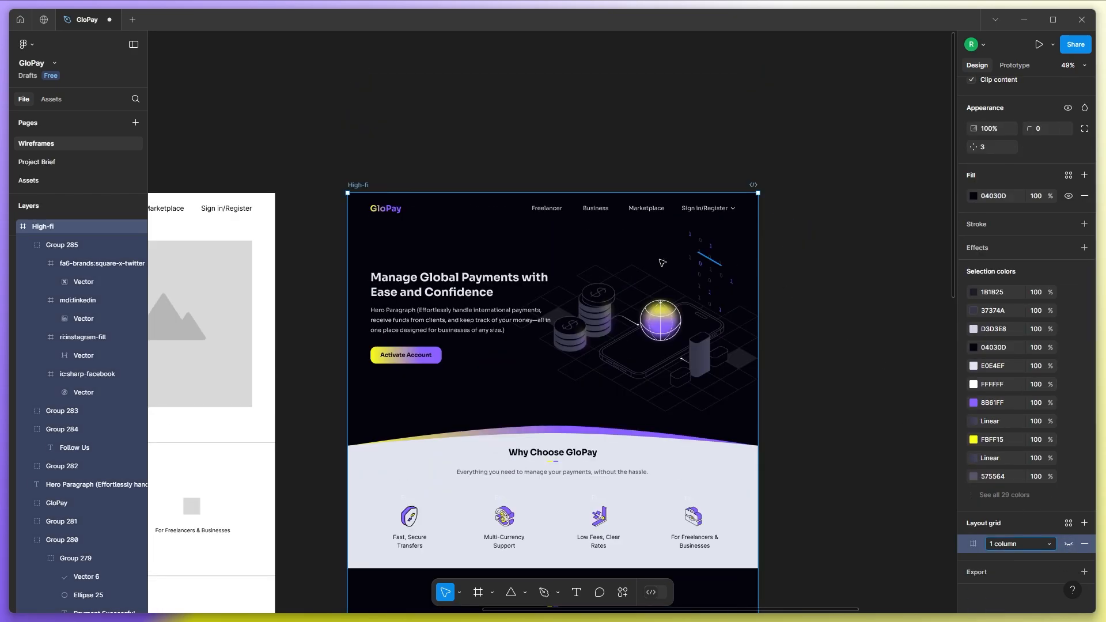
Lower the fill opacity of the hero paragraph text beneath the "Manage Global Payments" heading.
scroll(661, 263, "up", 3)
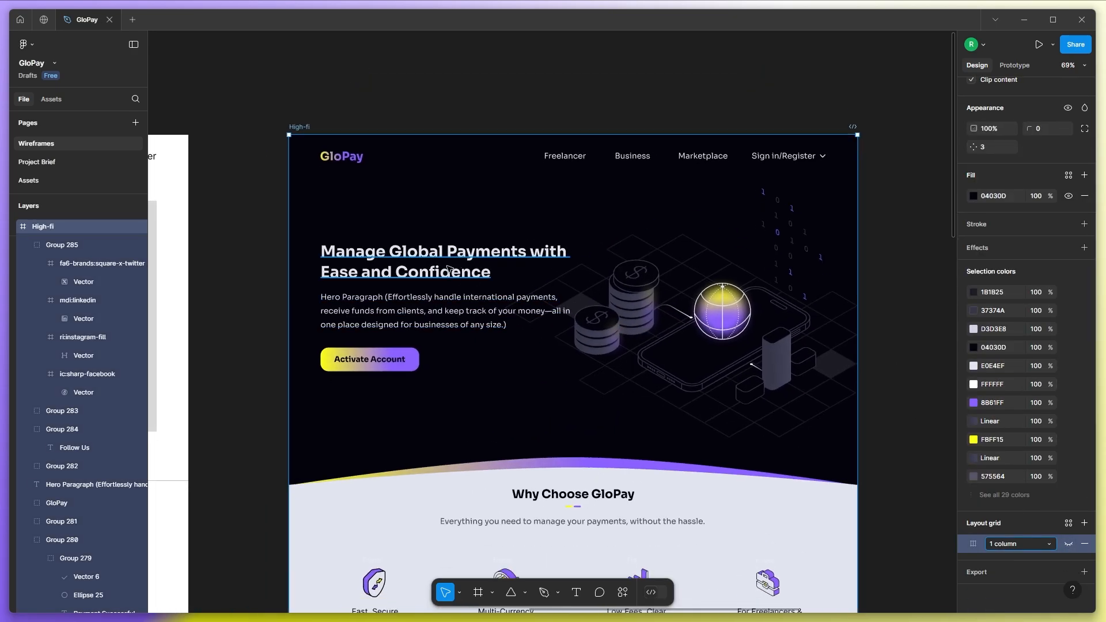
left_click(448, 268)
left_click(407, 321)
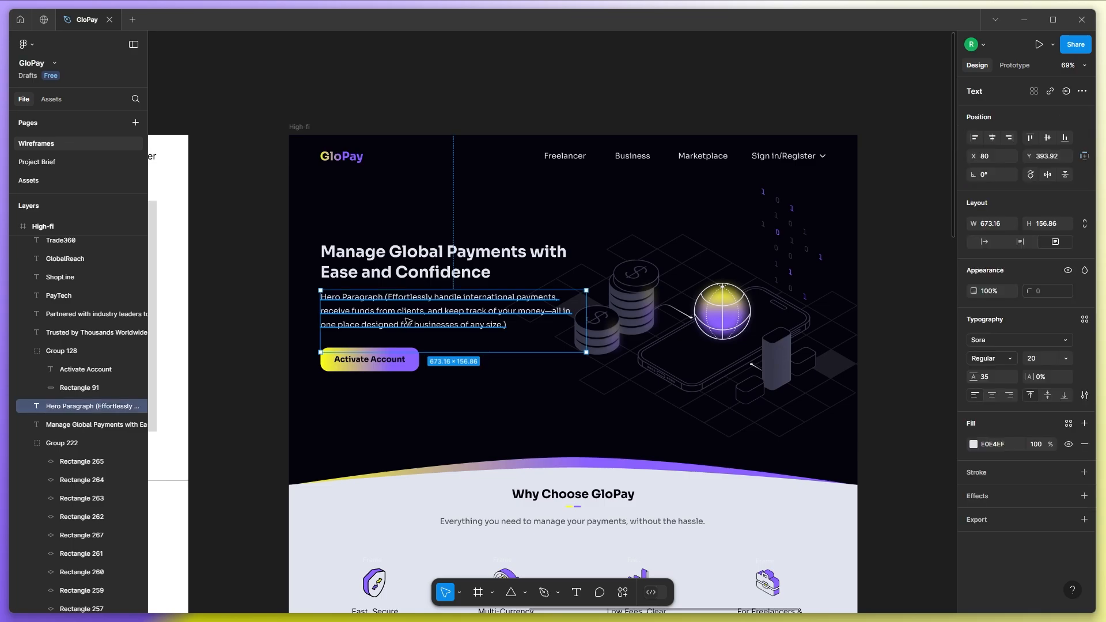
left_click(973, 448)
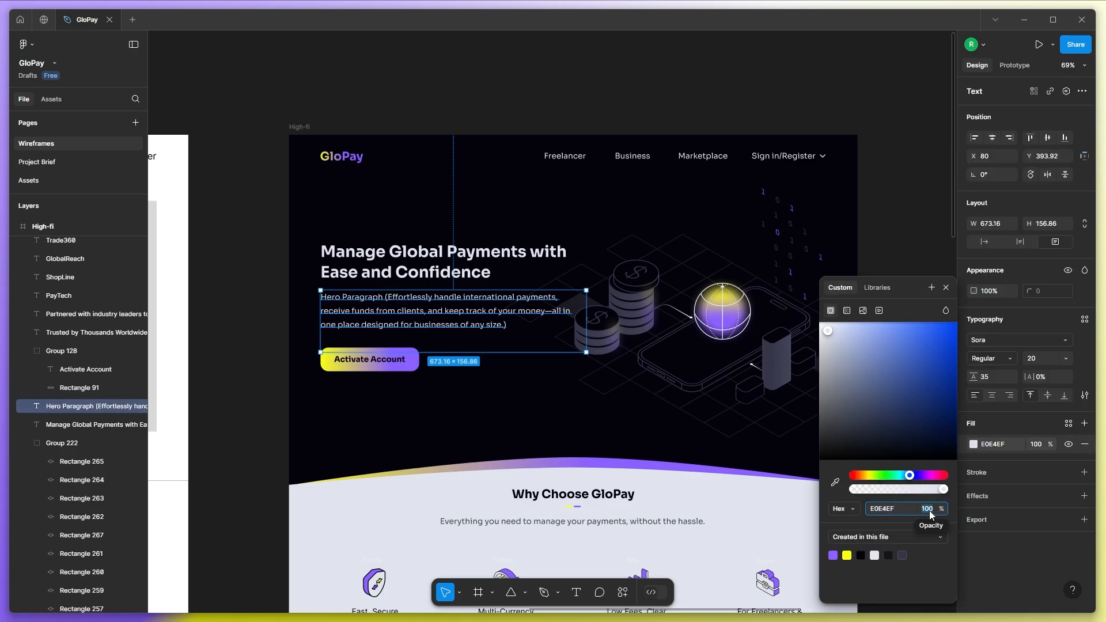
left_click(246, 393)
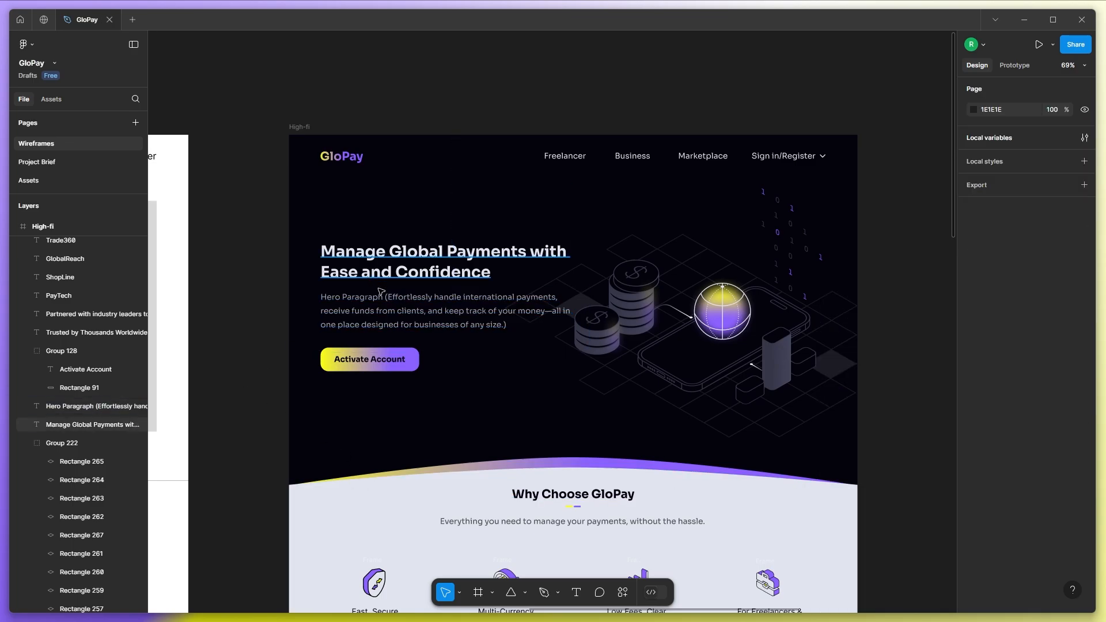
scroll(348, 385, "down", 5)
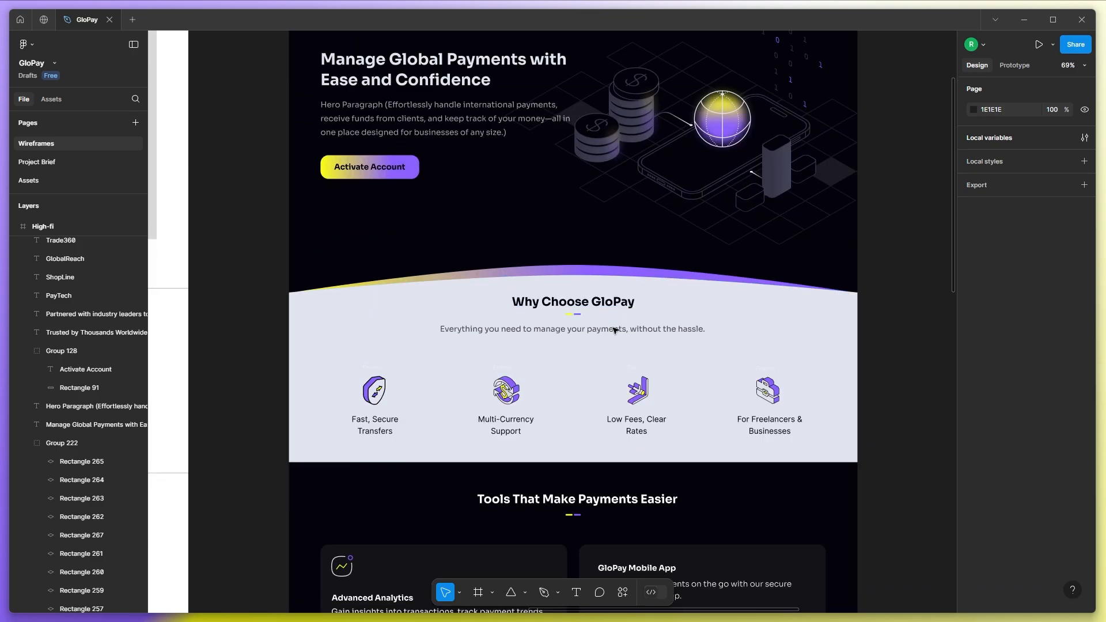
Lower the fill opacity of the three feature card descriptions and the GloPay Mobile App description to 70%.
left_click(509, 330)
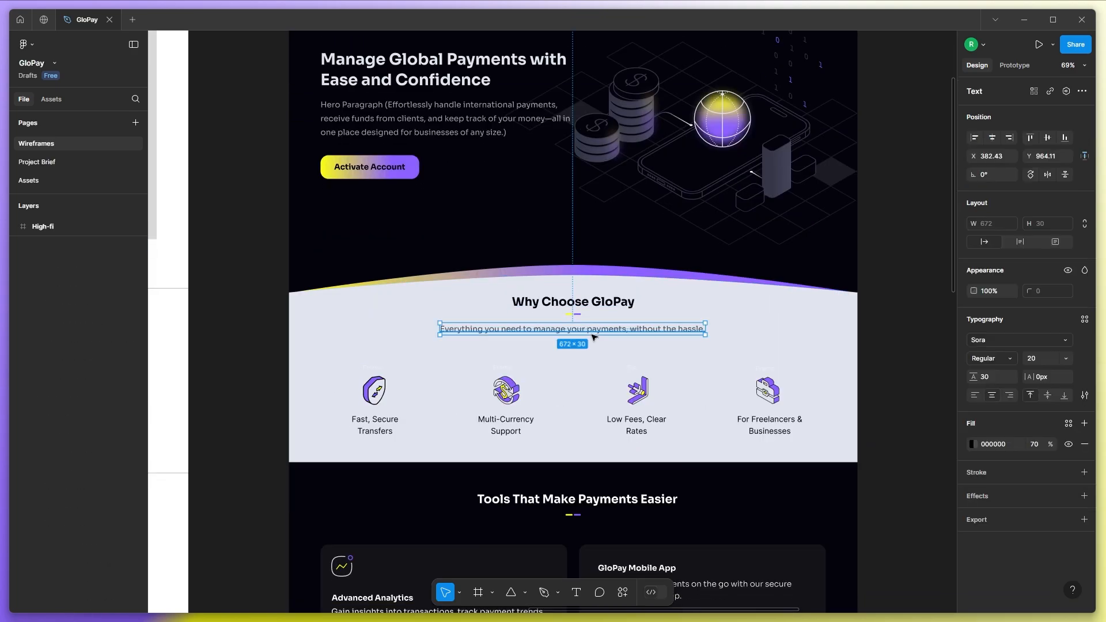
left_click(263, 377)
scroll(293, 368, "down", 4)
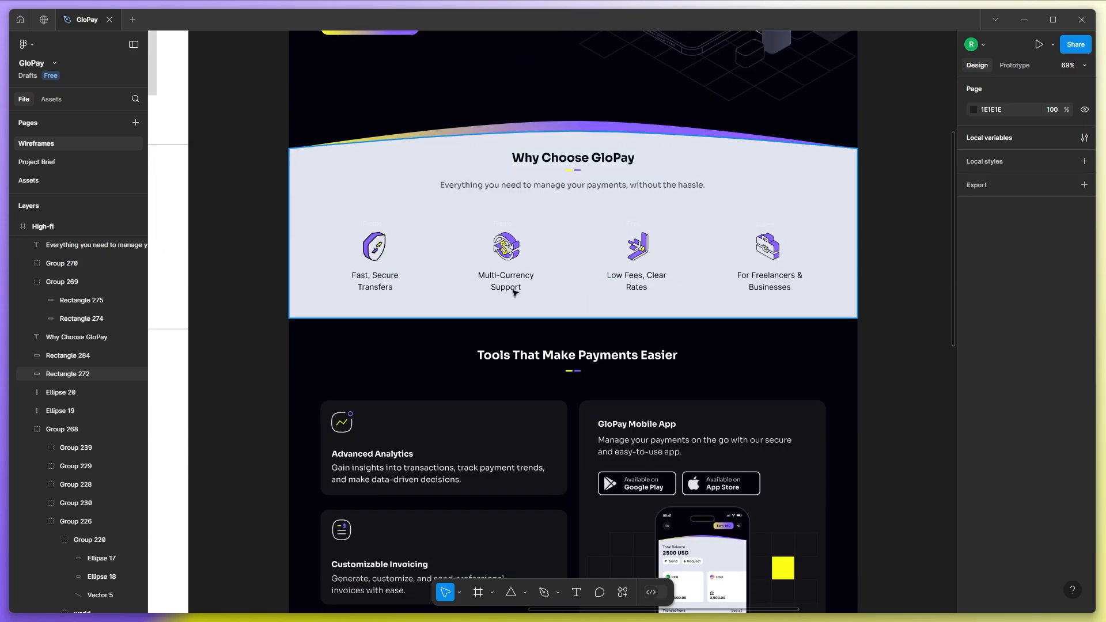
scroll(406, 295, "down", 5)
left_click(406, 295)
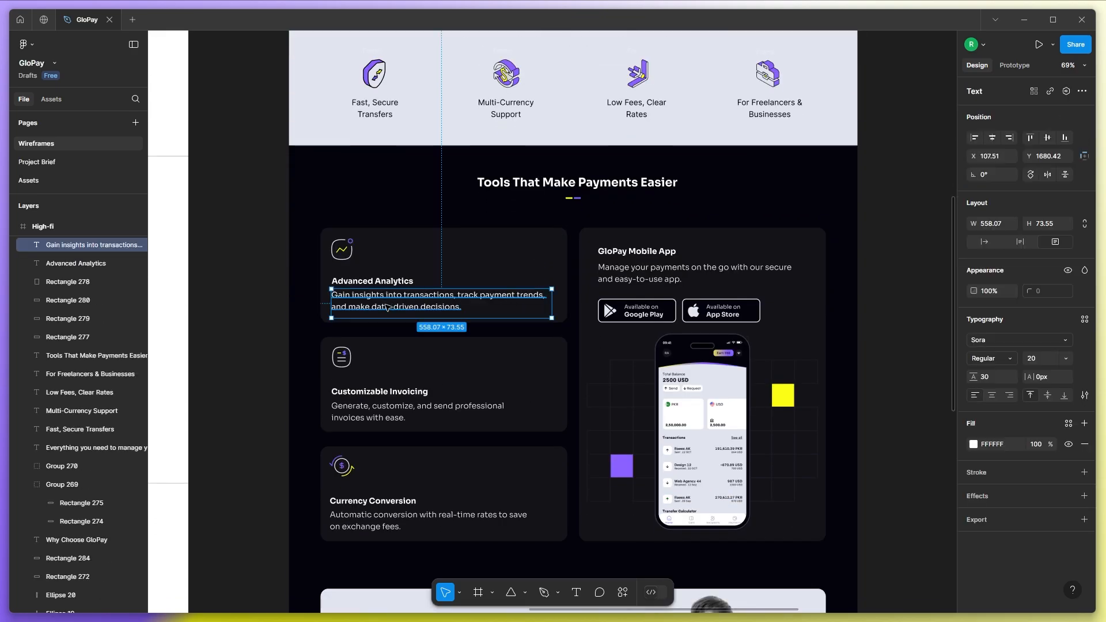
left_click(424, 414, "shift")
left_click(438, 514, "shift")
left_click(691, 270, "shift")
left_click(973, 463)
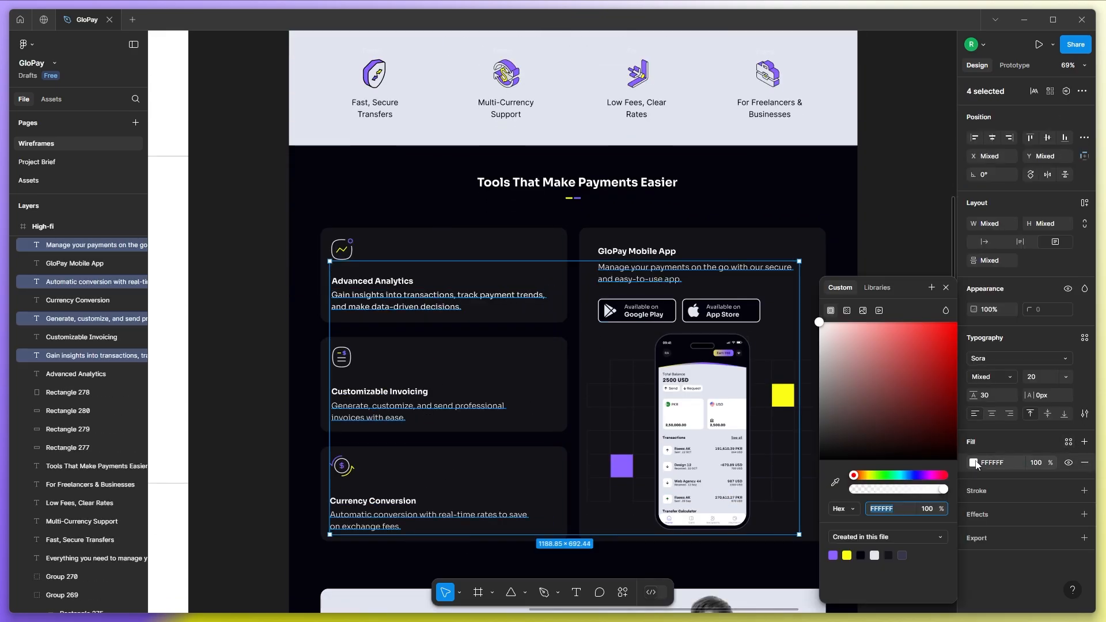
left_click(930, 509)
type("70")
key("Return")
left_click(868, 206)
Set the fill opacity of the paragraph under "Ready to Simplify Your Payments?" to 70%.
scroll(471, 230, "down", 1)
scroll(474, 233, "down", 5)
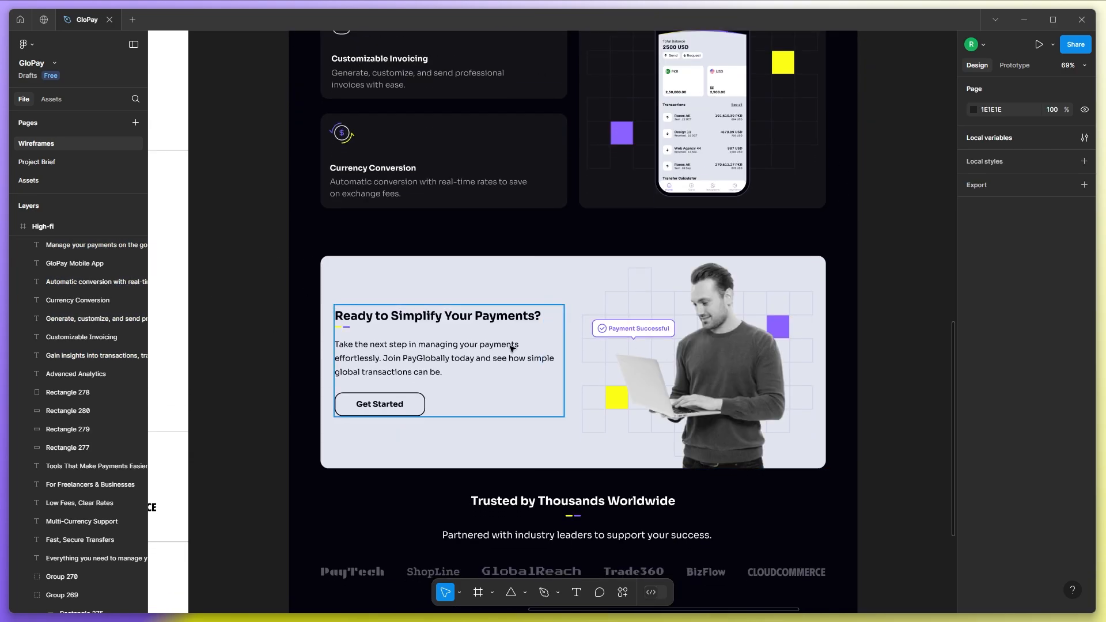
scroll(459, 357, "down", 1)
left_click(455, 353)
left_click(973, 445)
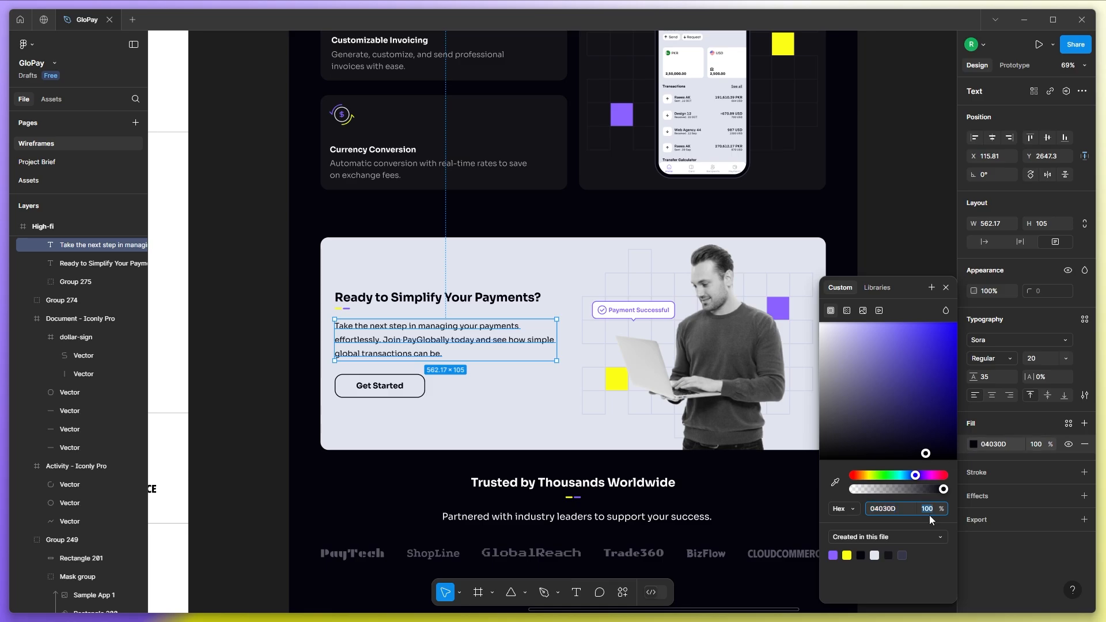
left_click(244, 332)
Set the fill opacity of the "Partnered with industry leaders" line to 70%.
scroll(253, 334, "down", 3)
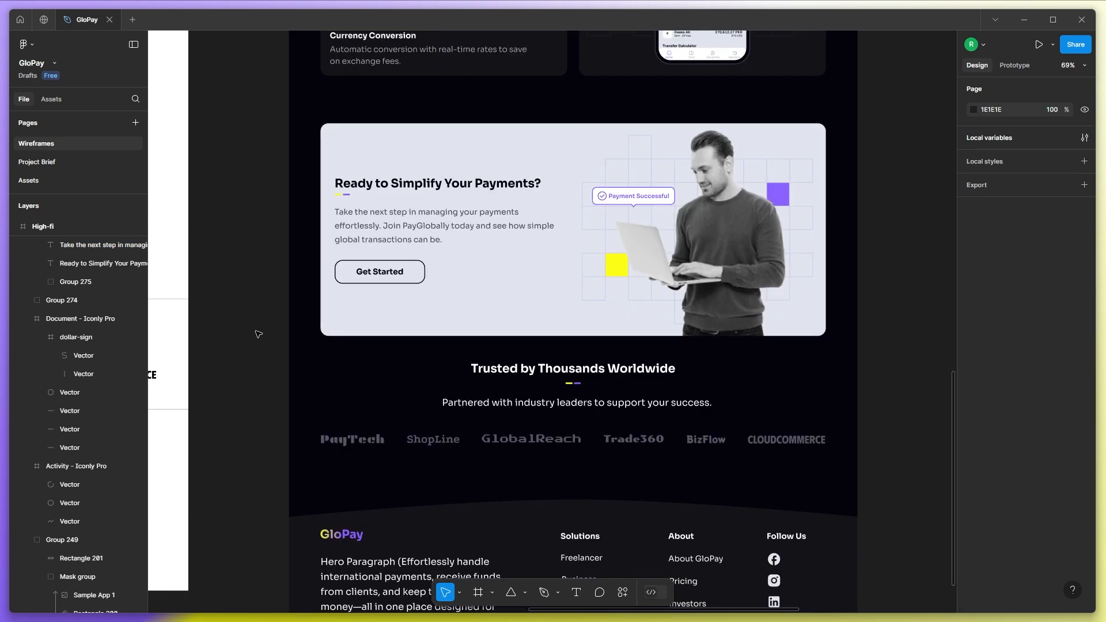
left_click(575, 344)
left_click(973, 444)
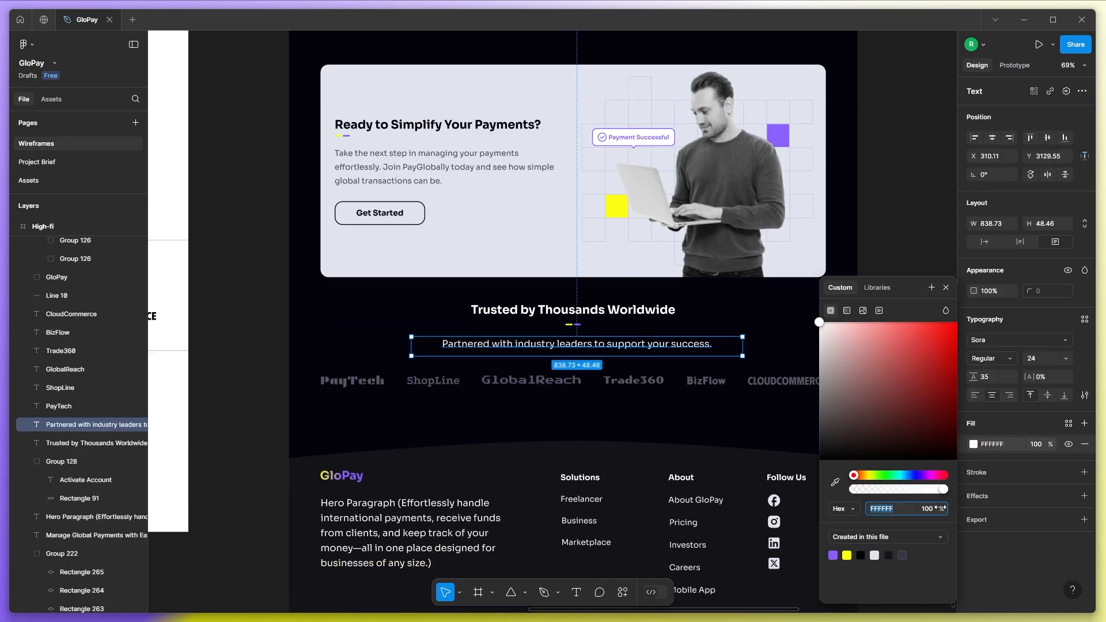
left_click(217, 366)
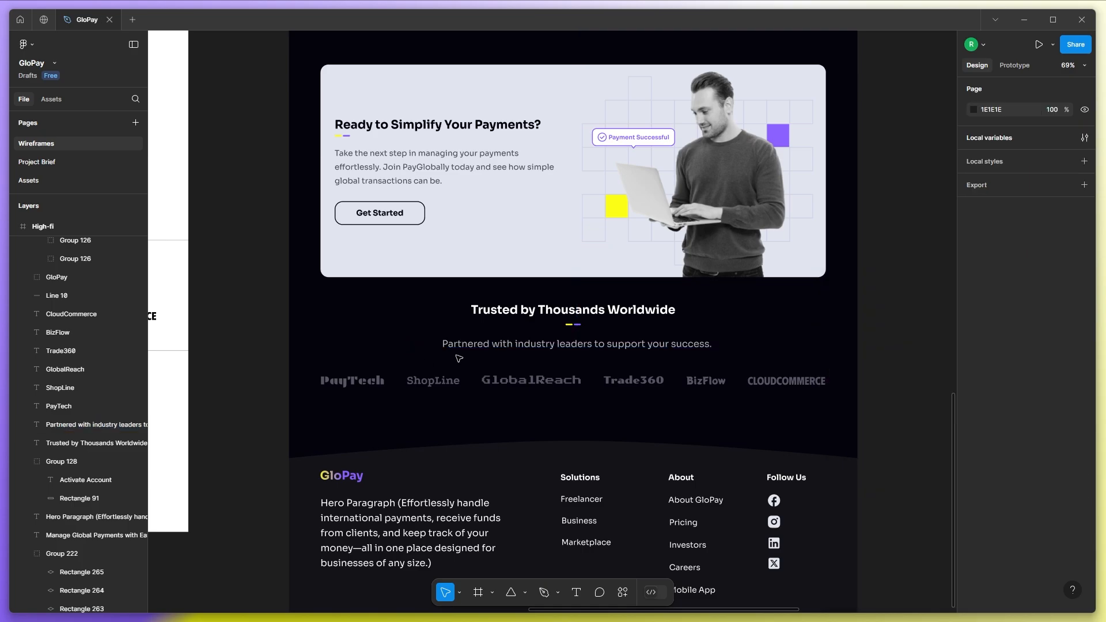
left_click(458, 356)
left_click(277, 418)
Reduce the font size of the "Partnered with industry leaders" line to 20.
left_click(526, 348)
left_click(1051, 358)
key("Down")
key("Down")
key("Down")
key("Down")
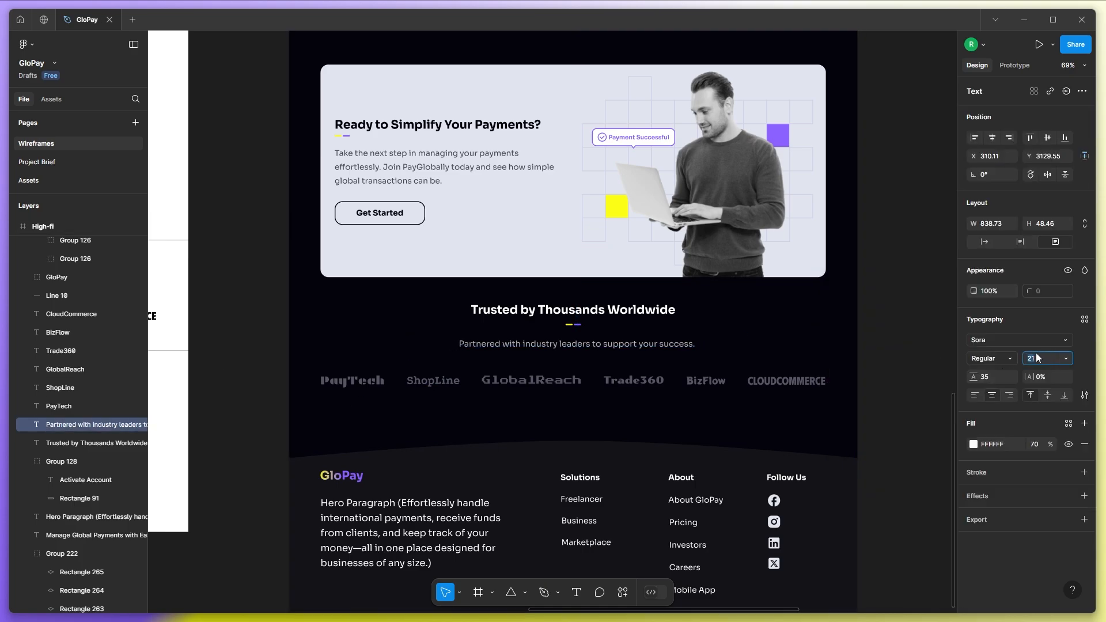
left_click(438, 173, "ctrl")
Move the whole footer up slightly and shorten the High-fi frame from its lower edge to about 3767 high.
scroll(486, 375, "down", 3)
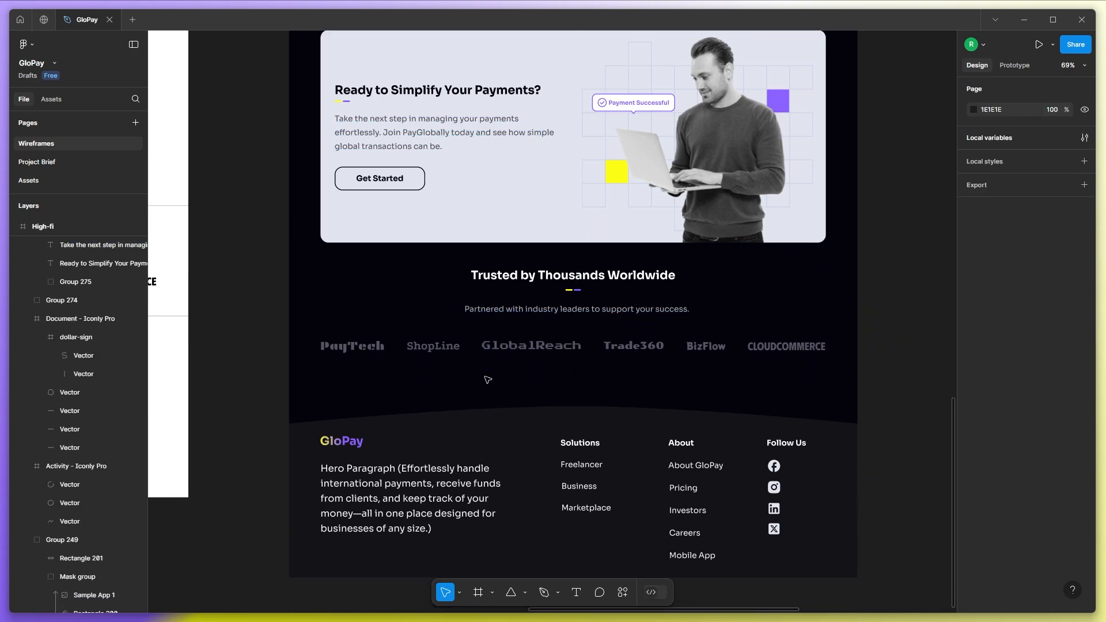
left_click_drag(260, 399, 843, 560)
left_click_drag(822, 563, 821, 540)
left_click(689, 568)
left_click_drag(688, 572, 684, 550)
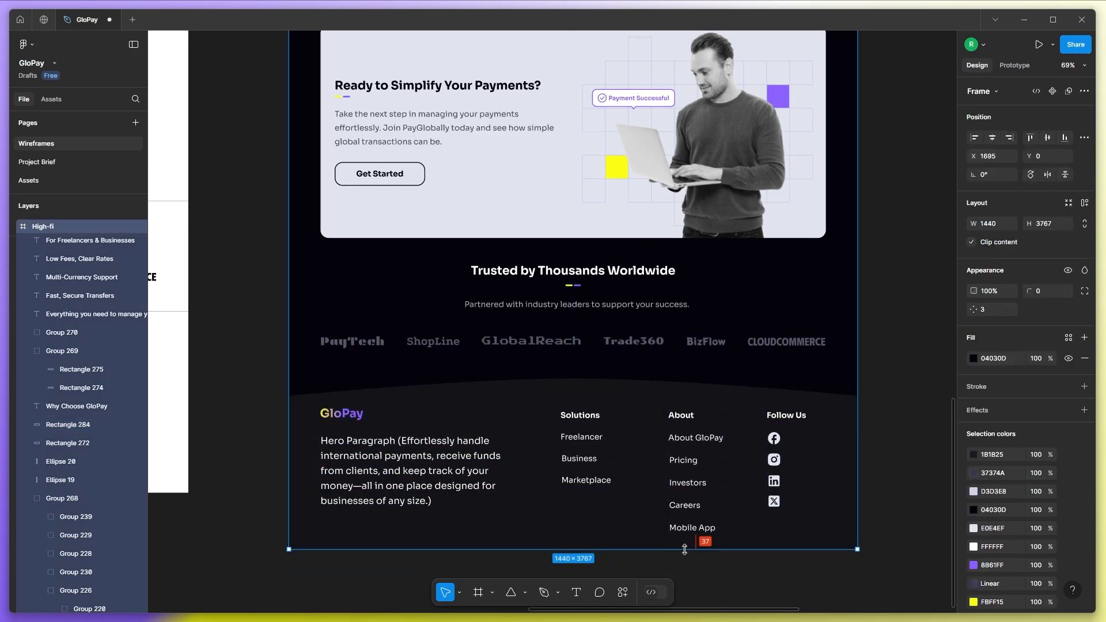
left_click(681, 567)
Review the High-fi page from hero to footer, checking text contrast and the spacing between sections.
scroll(556, 291, "up", 15)
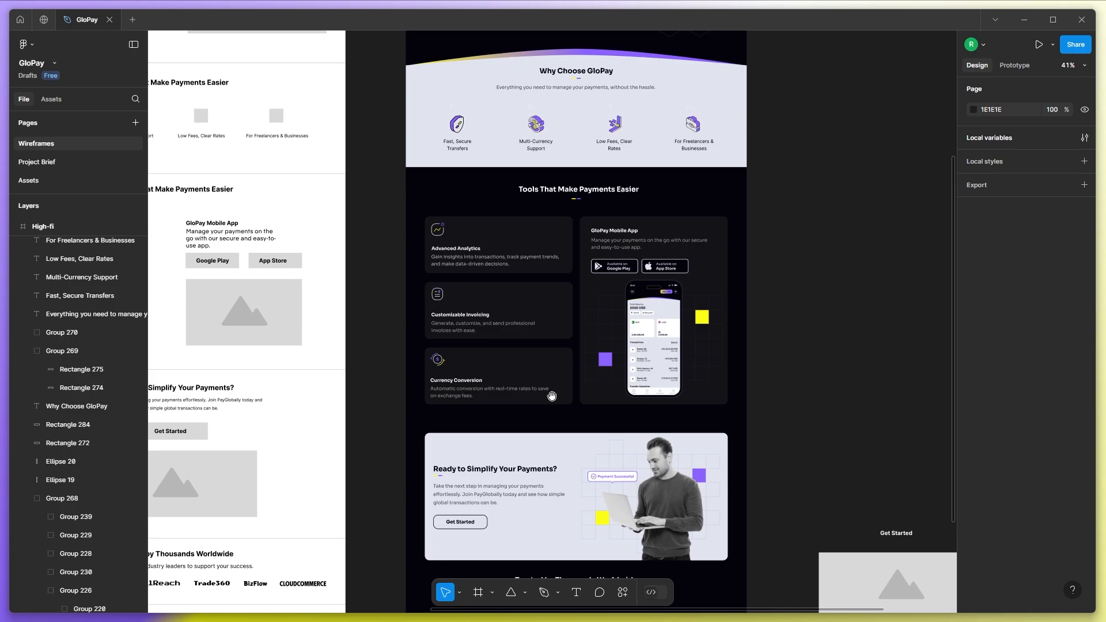
scroll(557, 291, "up", 2)
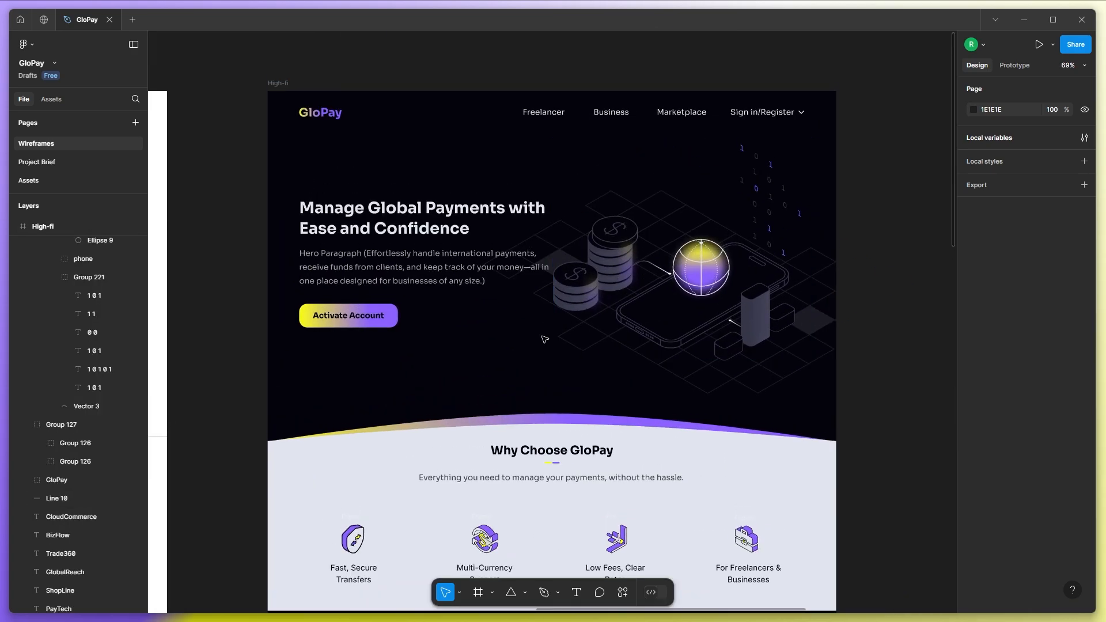
scroll(552, 276, "down", 10)
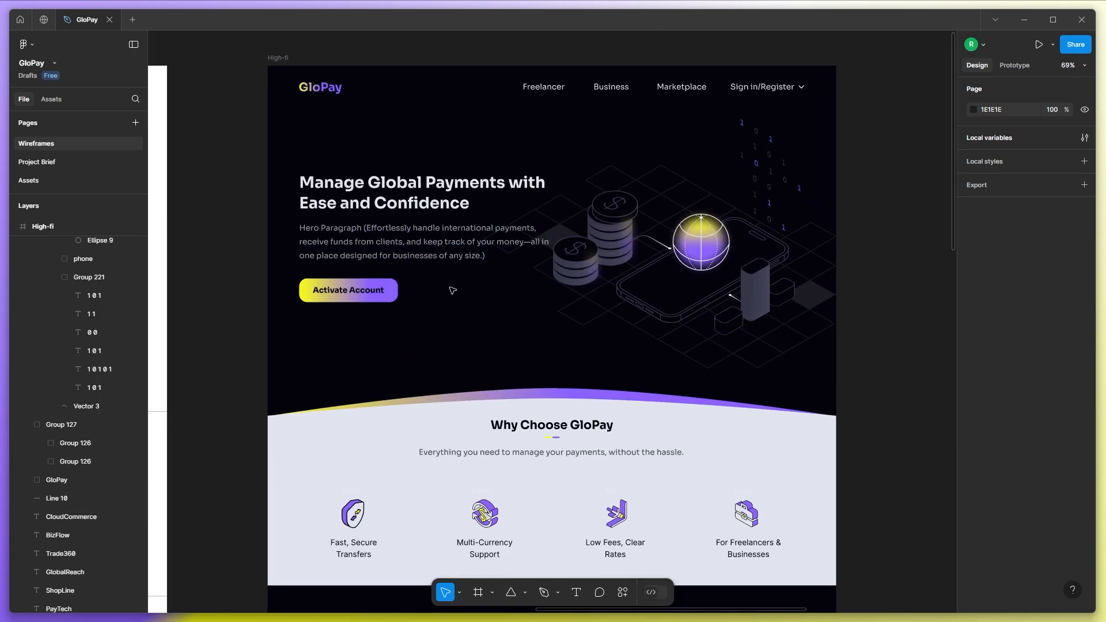
scroll(552, 240, "down", 2)
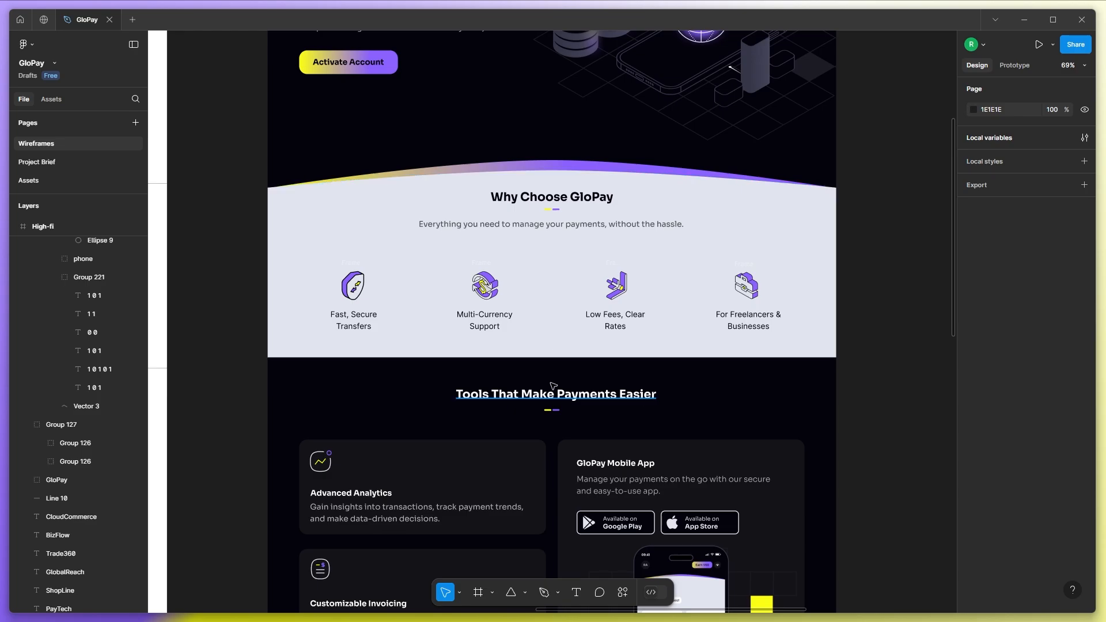
scroll(547, 346, "down", 5)
scroll(540, 386, "down", 3, "ctrl")
scroll(541, 403, "down", 3)
scroll(545, 429, "down", 1, "ctrl")
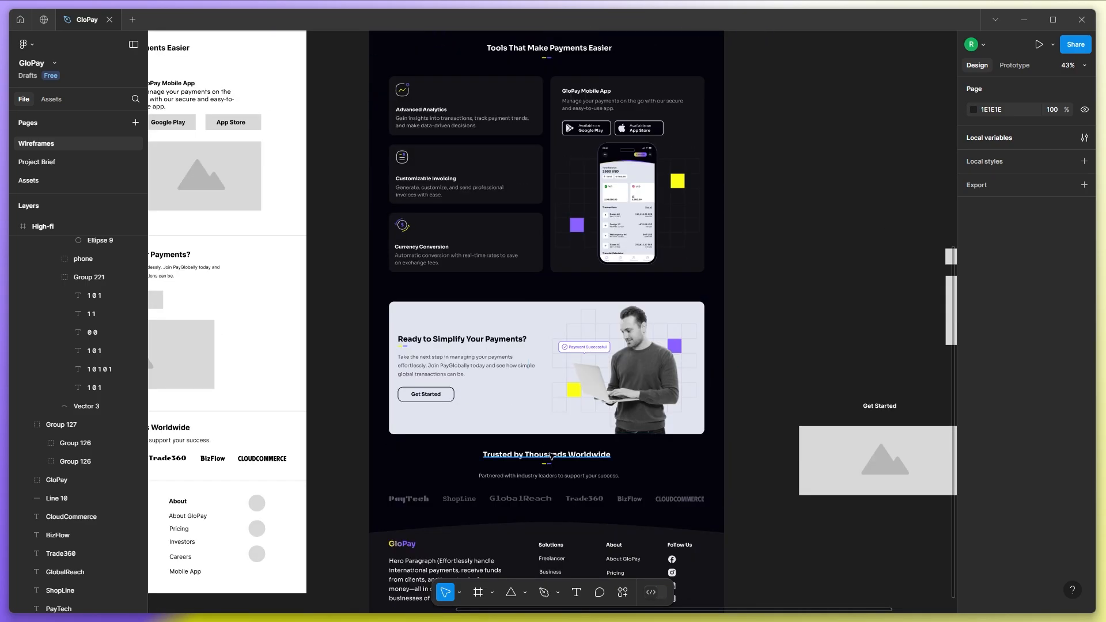
scroll(550, 456, "up", 8)
scroll(535, 331, "up", 7, "ctrl")
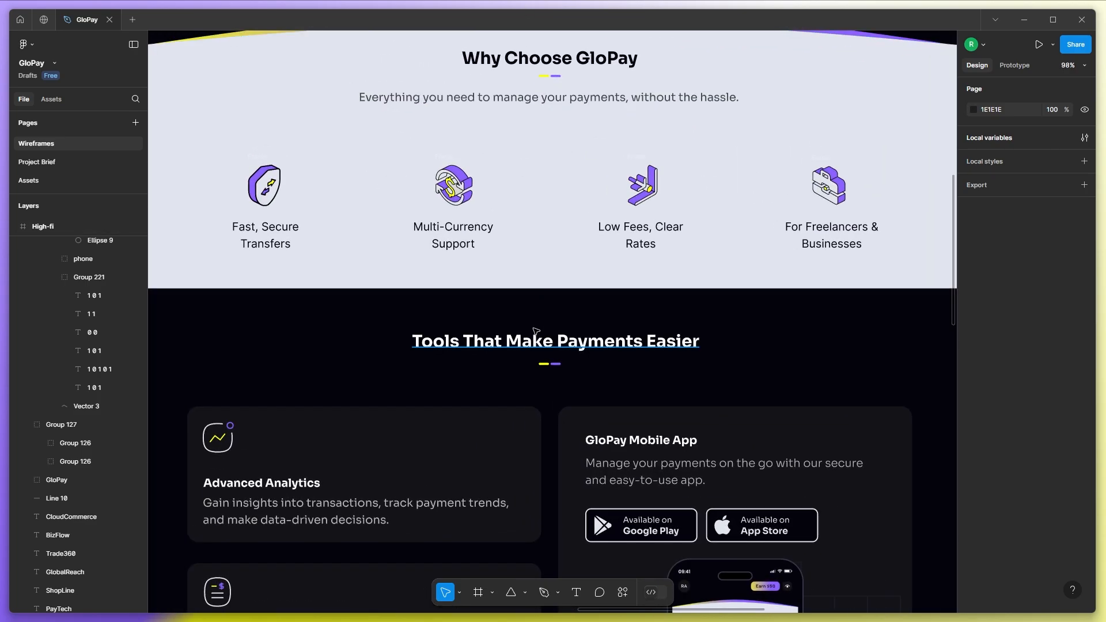
Draw a spacer rectangle about 40 wide from the light section's lower edge down to the "Tools That Make Payments Easier" heading.
left_click(523, 595)
left_click(522, 483)
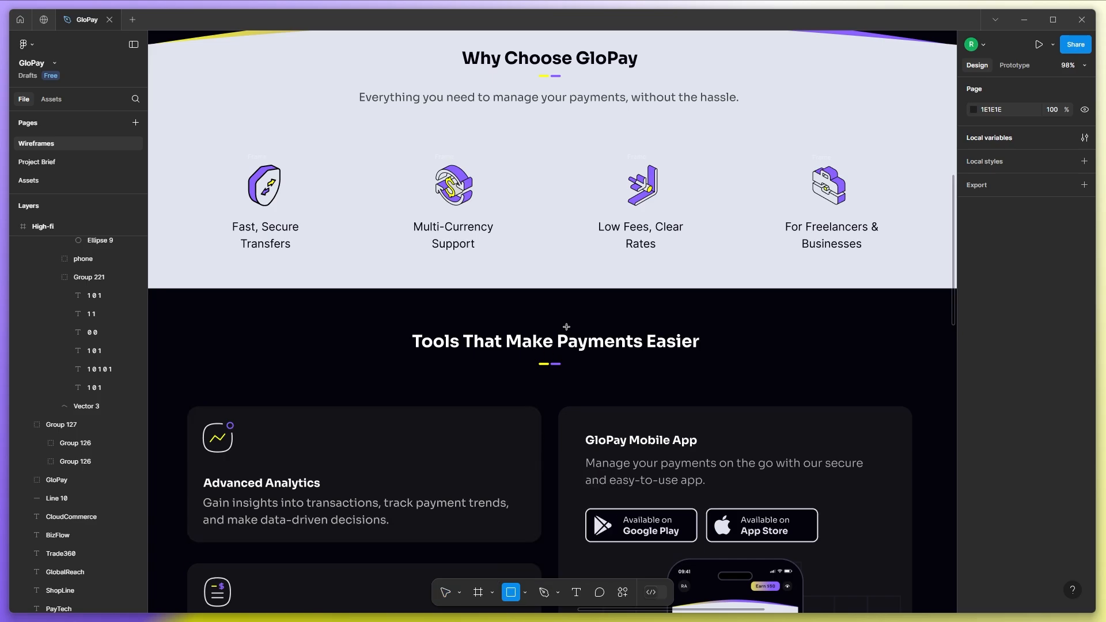
left_click_drag(561, 331, 539, 288)
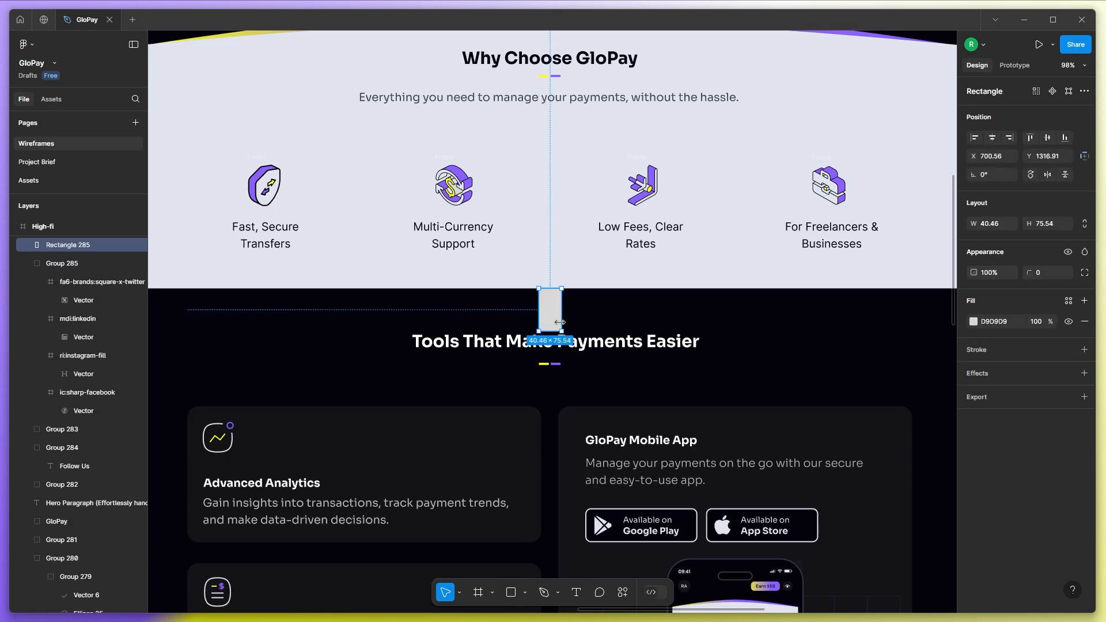
scroll(557, 333, "up", 5, "ctrl")
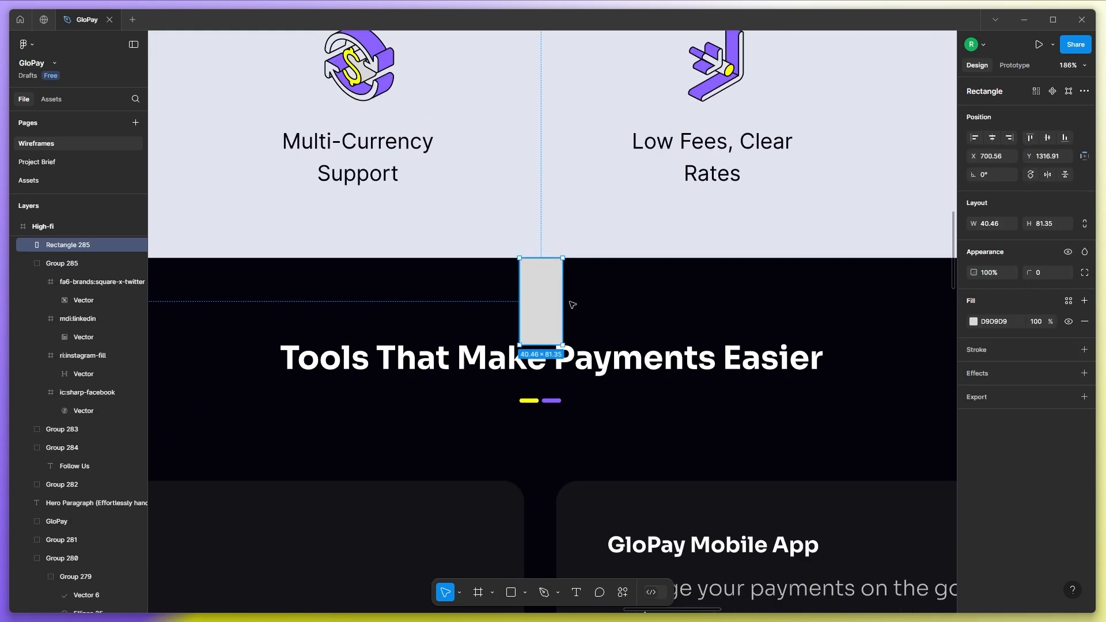
Move the "Tools That Make Payments Easier" heading and its underline up together, closer to the light section above.
left_click(551, 362)
left_click(550, 400, "shift")
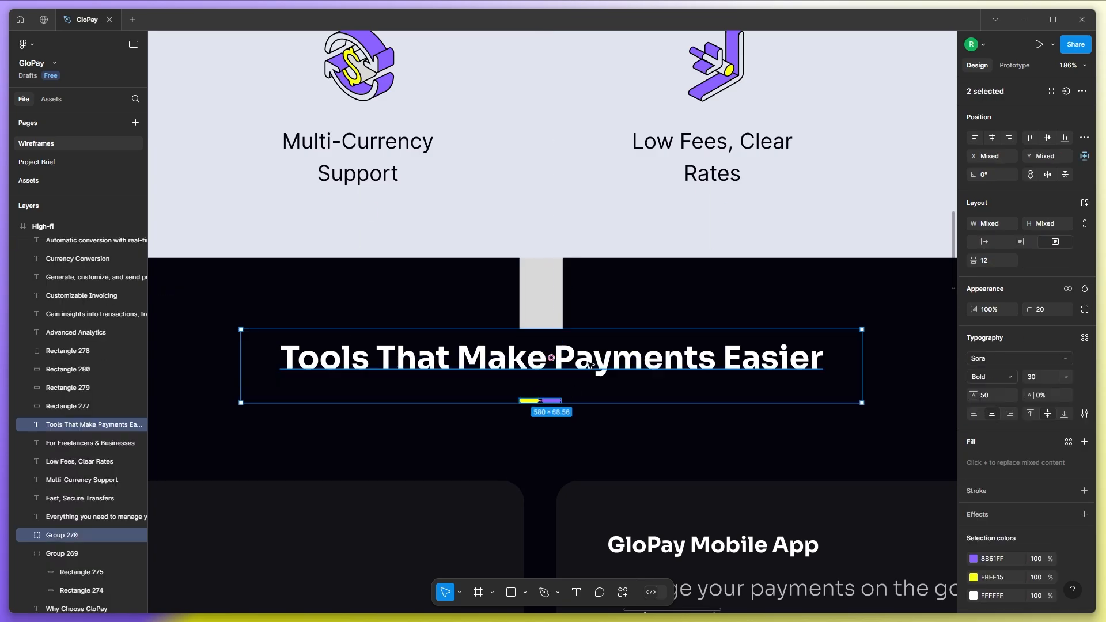
left_click_drag(566, 351, 565, 337)
scroll(564, 336, "down", 5, "ctrl")
scroll(562, 339, "down", 4, "ctrl")
left_click(305, 353)
scroll(438, 369, "up", 3, "ctrl")
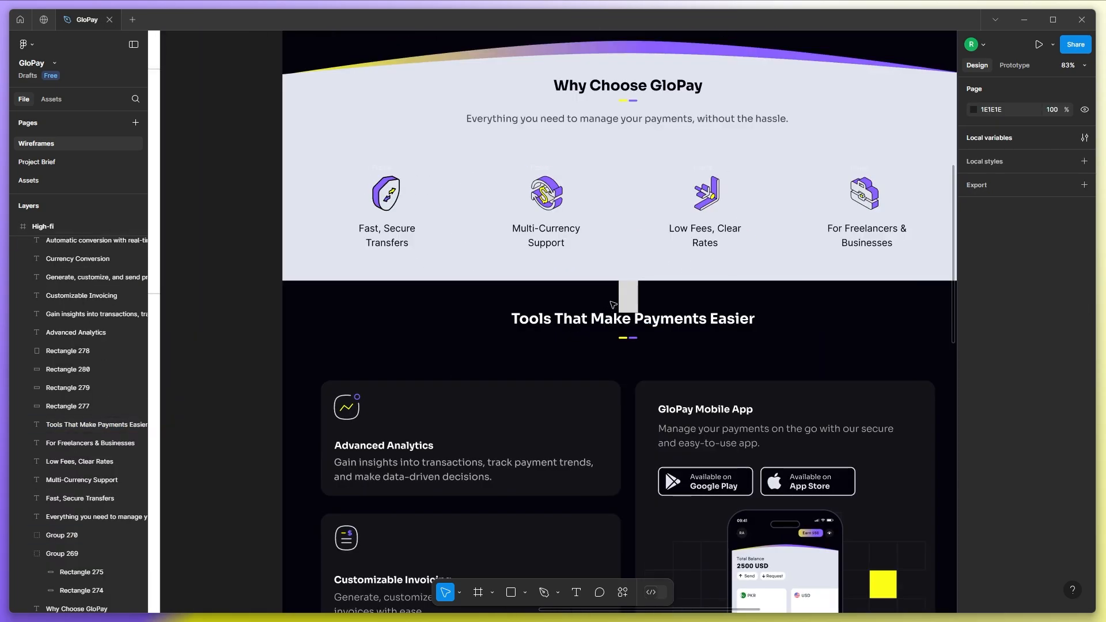
Place the spacer under the curve above "Why Choose GloPay" and shift that heading, underline and subtitle down to match it.
left_click_drag(627, 302, 630, 73)
scroll(635, 58, "up", 4, "ctrl")
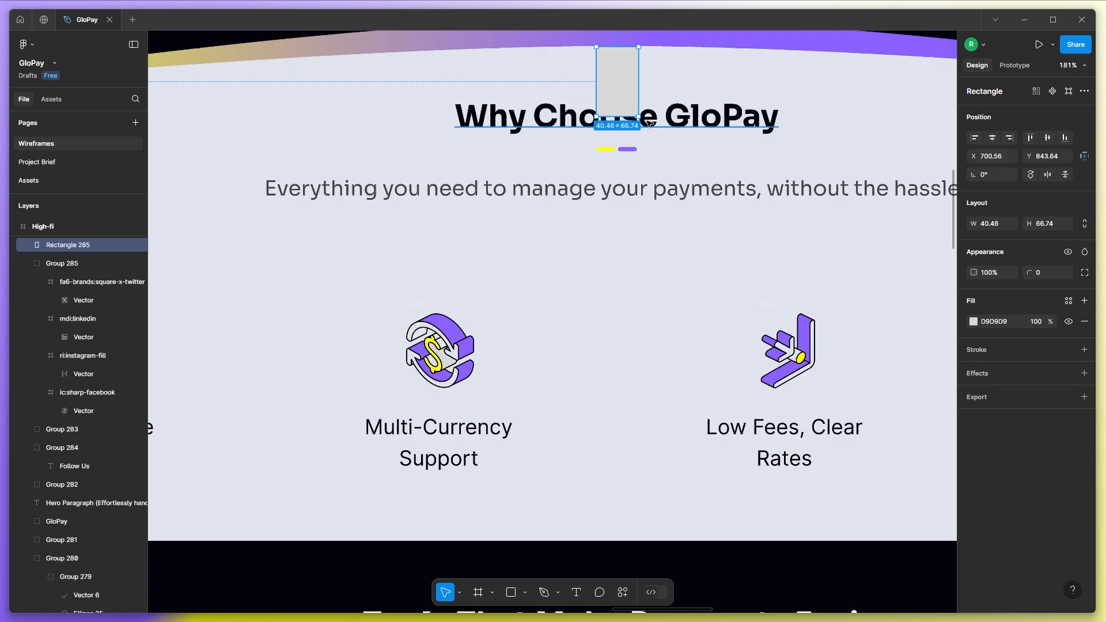
left_click(645, 131, "shift")
left_click(671, 132)
left_click(622, 149, "shift")
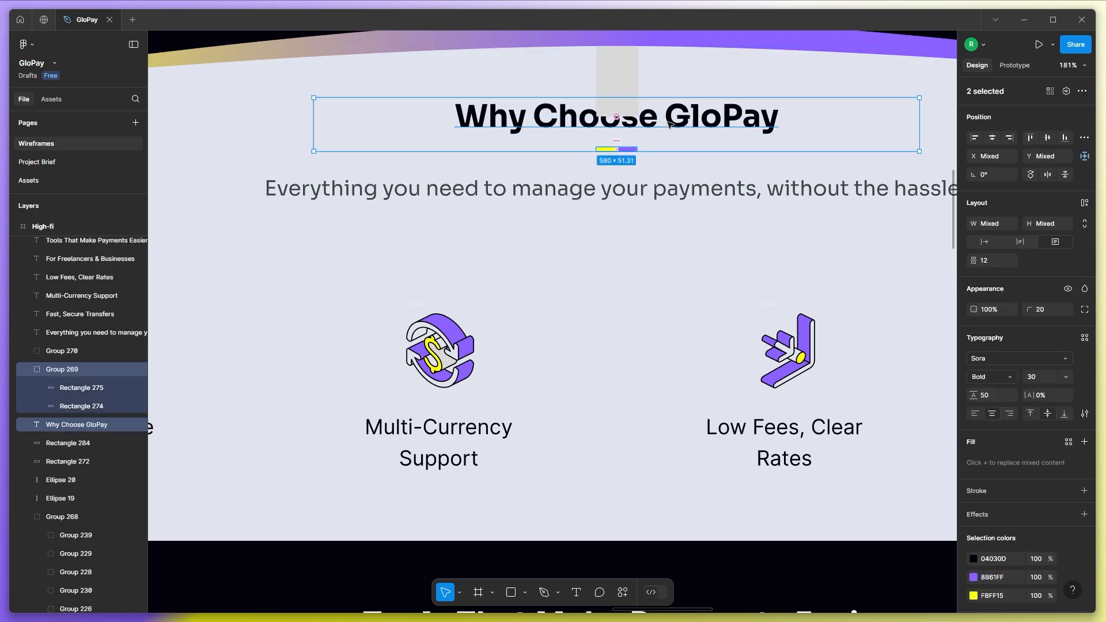
left_click_drag(665, 122, 667, 134)
scroll(596, 170, "down", 5, "ctrl")
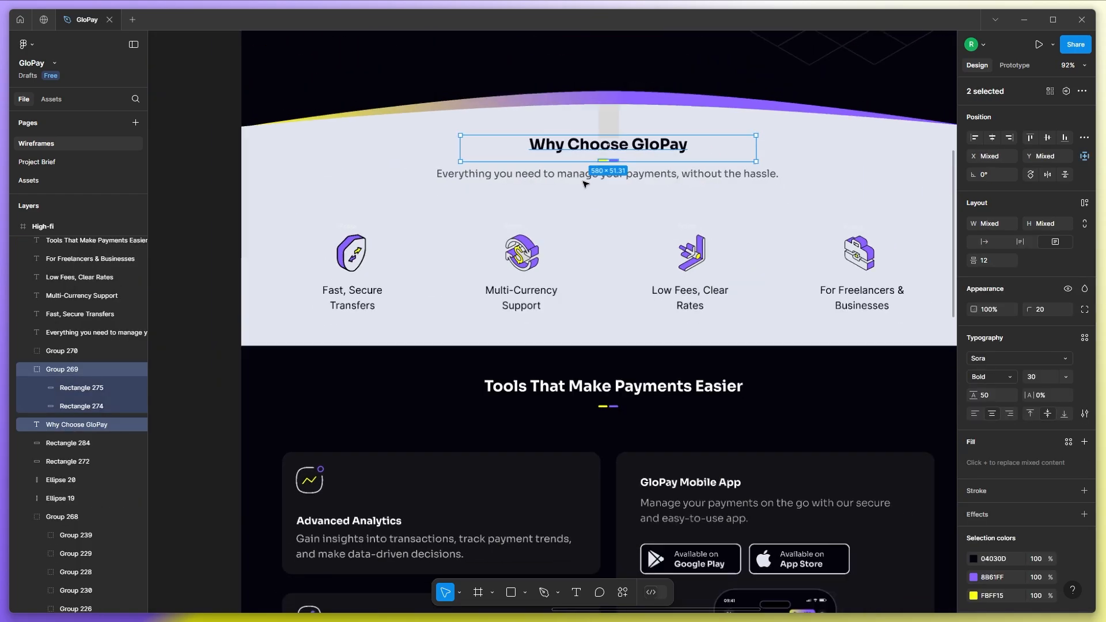
key("Escape")
left_click(620, 183)
left_click(243, 283)
Place the spacer directly below the feature cards and move the whole "Ready to Simplify Your Payments?" banner up against it.
scroll(483, 210, "down", 2)
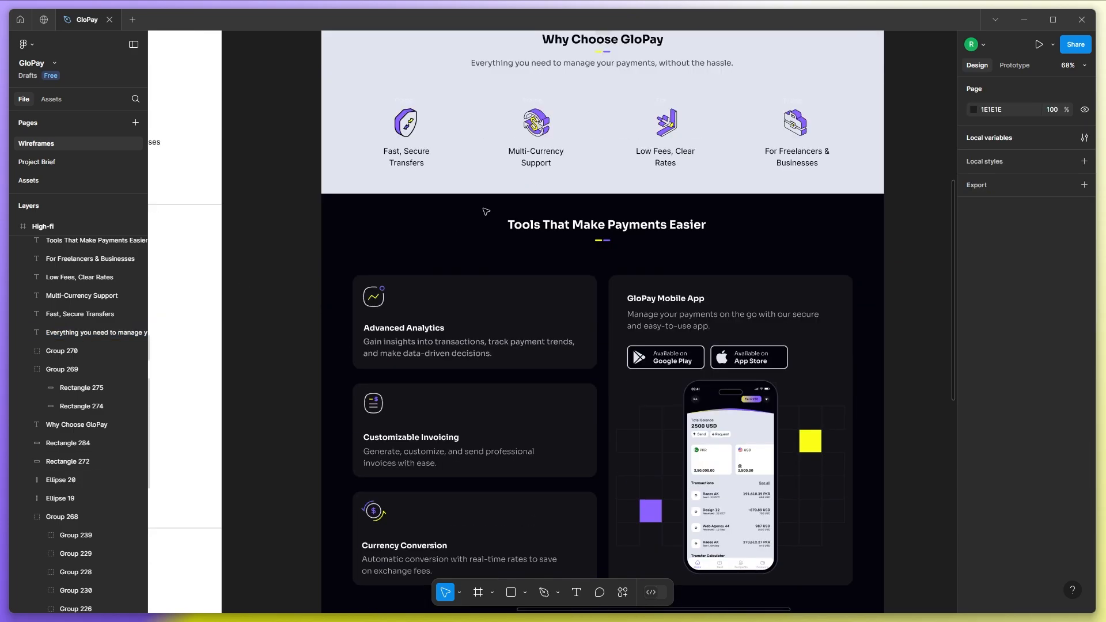
scroll(583, 105, "down", 1, "ctrl")
left_click_drag(603, 50, 579, 373)
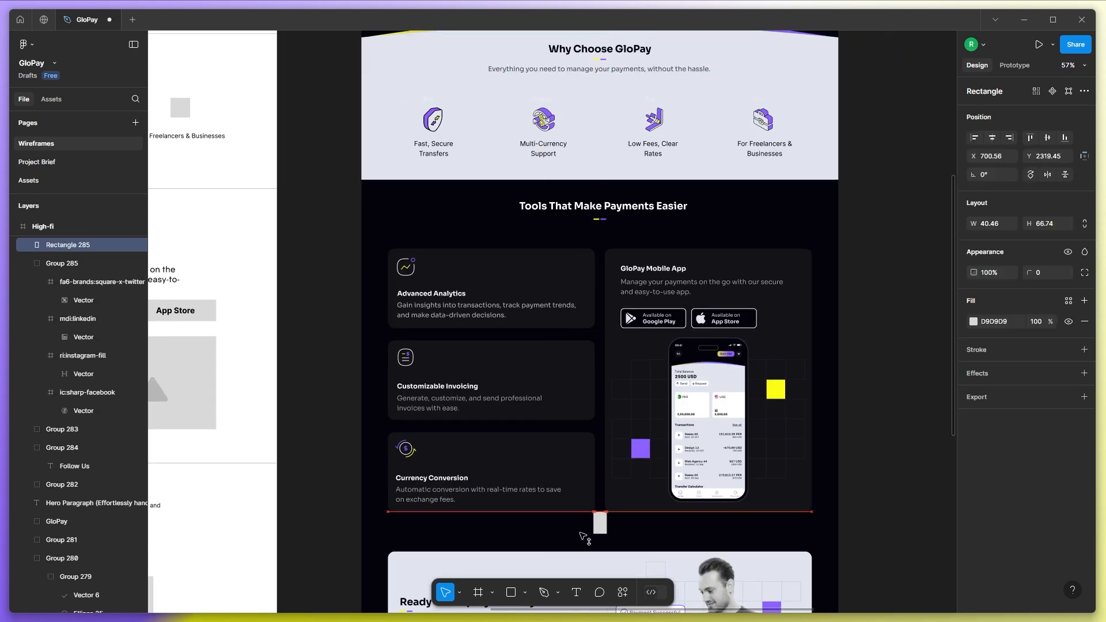
scroll(311, 402, "down", 3)
scroll(773, 532, "up", 3)
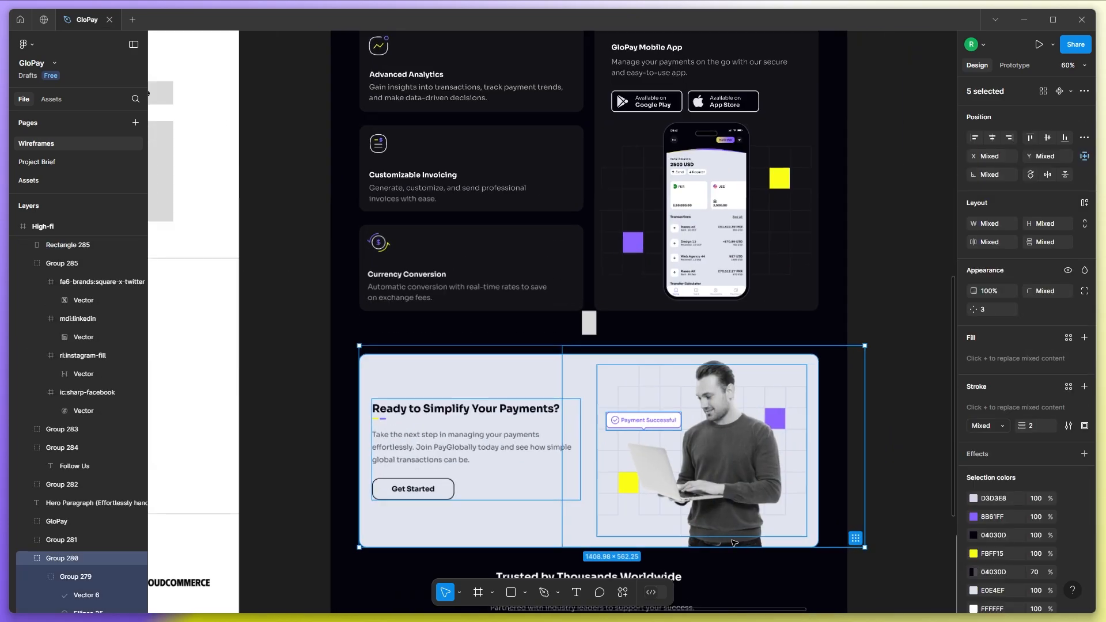
scroll(620, 488, "down", 3)
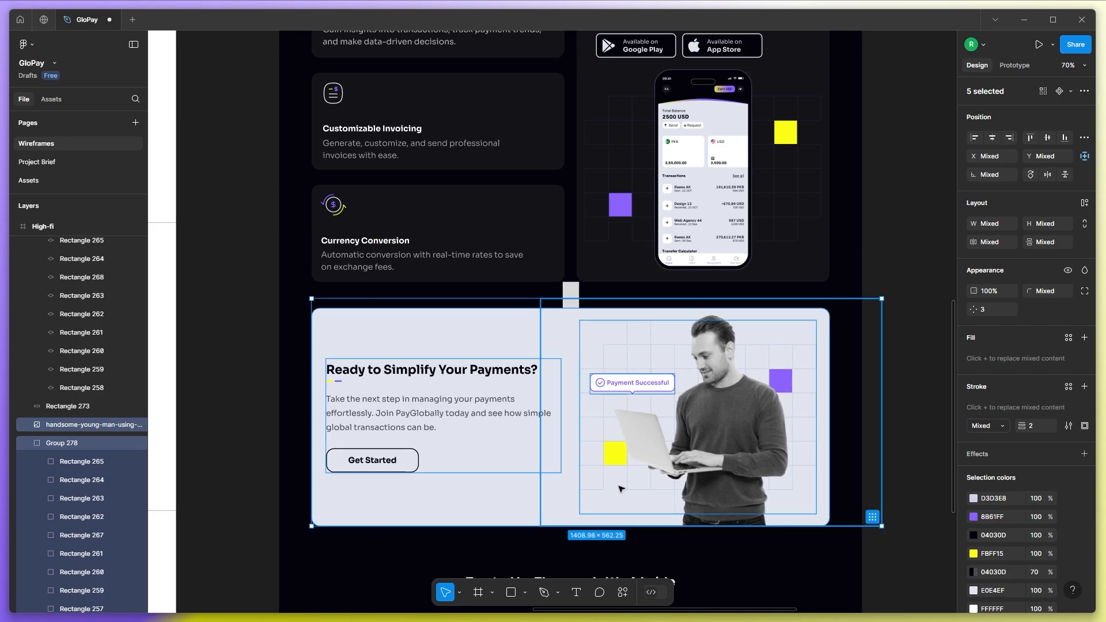
Place the spacer directly below the banner and move the "Trusted by Thousands Worldwide" section up to match the gap.
left_click(570, 293)
scroll(572, 292, "down", 5)
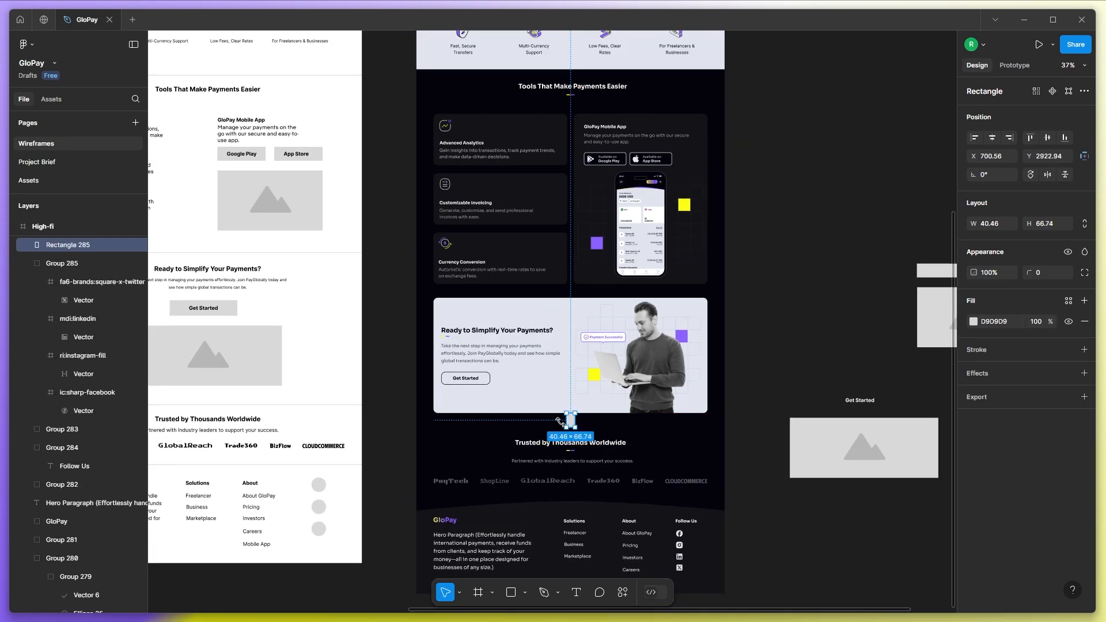
scroll(560, 421, "up", 5)
left_click_drag(237, 380, 693, 453)
left_click(570, 356)
Place the spacer below the partner logos and move the entire footer up so its curve touches the spacer.
scroll(572, 358, "down", 2)
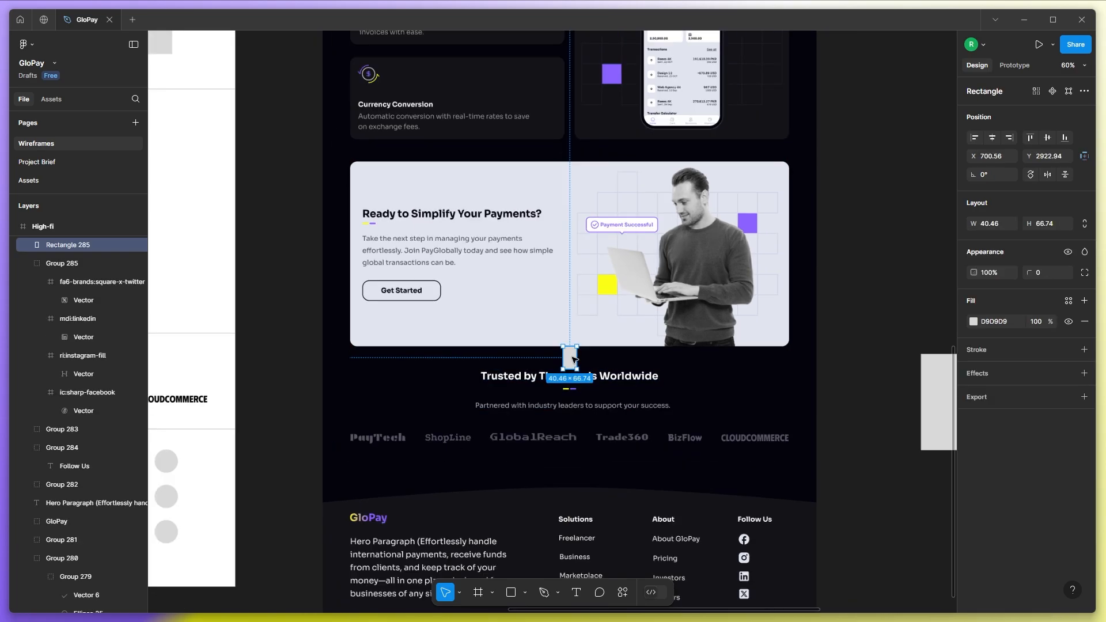
left_click_drag(574, 359, 581, 397)
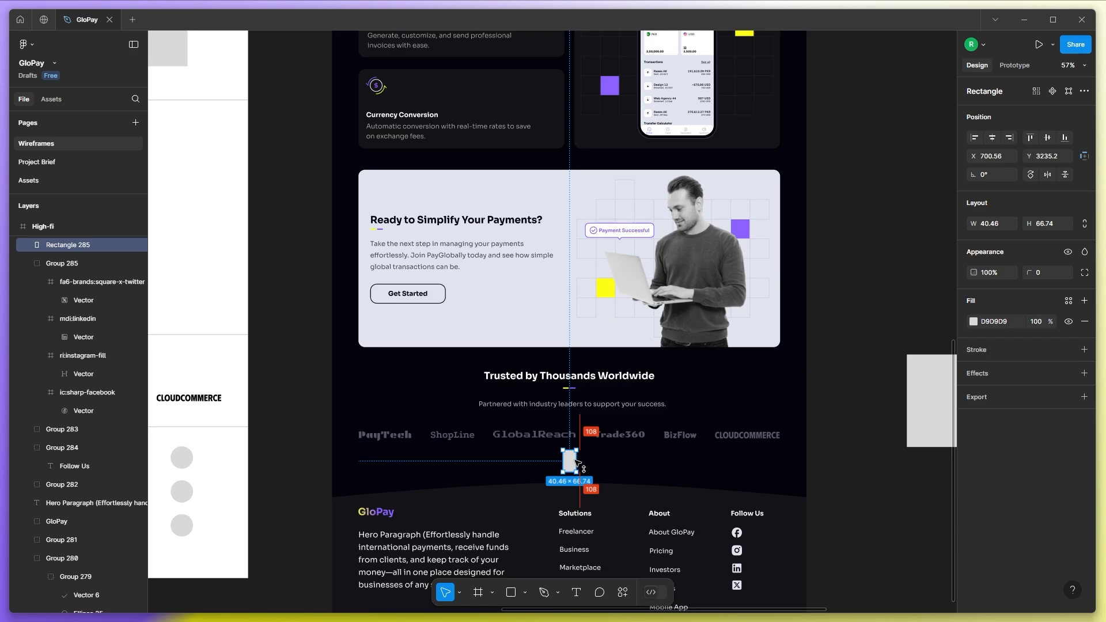
left_click_drag(578, 462, 573, 470)
scroll(459, 476, "down", 2)
left_click_drag(302, 382, 795, 501)
scroll(685, 465, "up", 5)
scroll(592, 331, "down", 3)
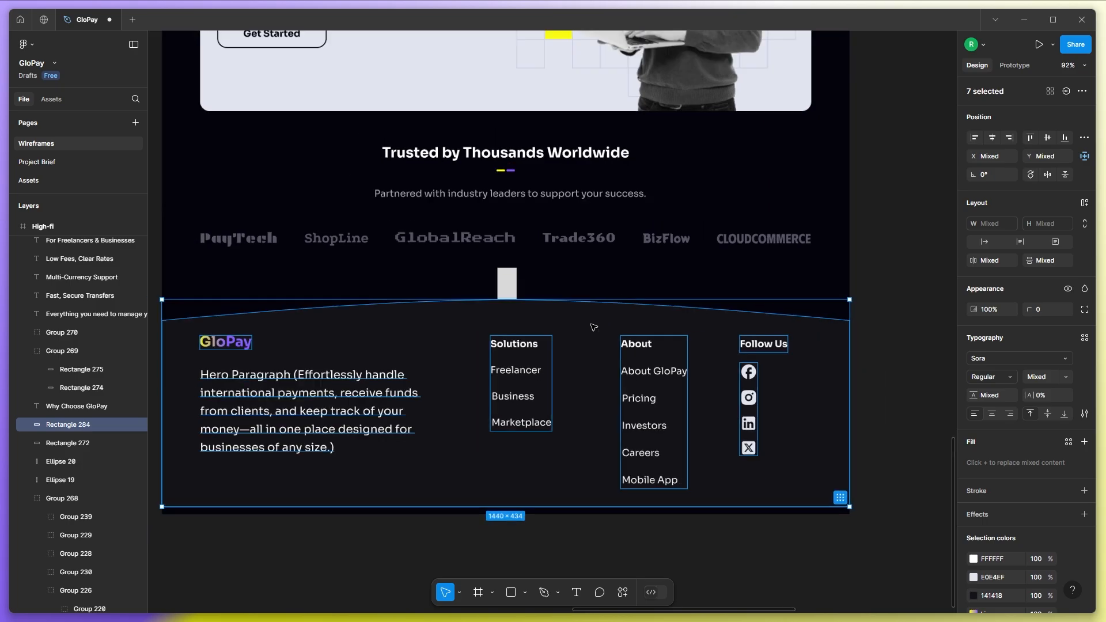
Shorten the High-fi frame so its lower edge meets the bottom of the footer background.
left_click(572, 492)
left_click(567, 484)
left_click_drag(559, 486, 560, 480)
left_click(560, 489)
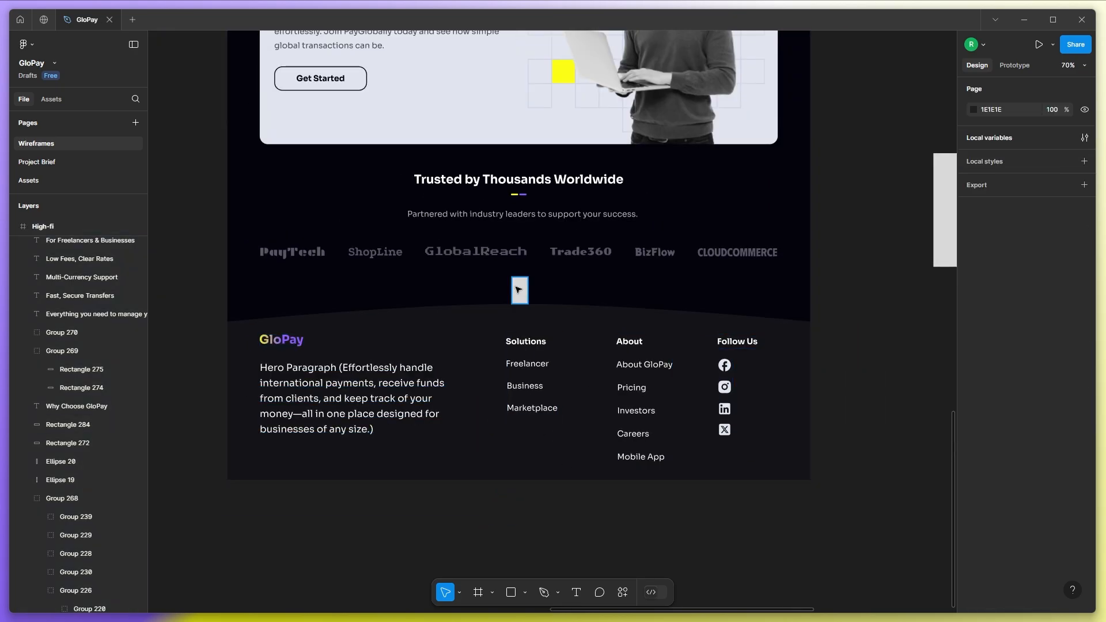
Delete the spacer rectangle sitting between the partner logos and the footer curve.
left_click(519, 290)
scroll(537, 325, "down", 3)
key("Delete")
scroll(482, 407, "up", 5)
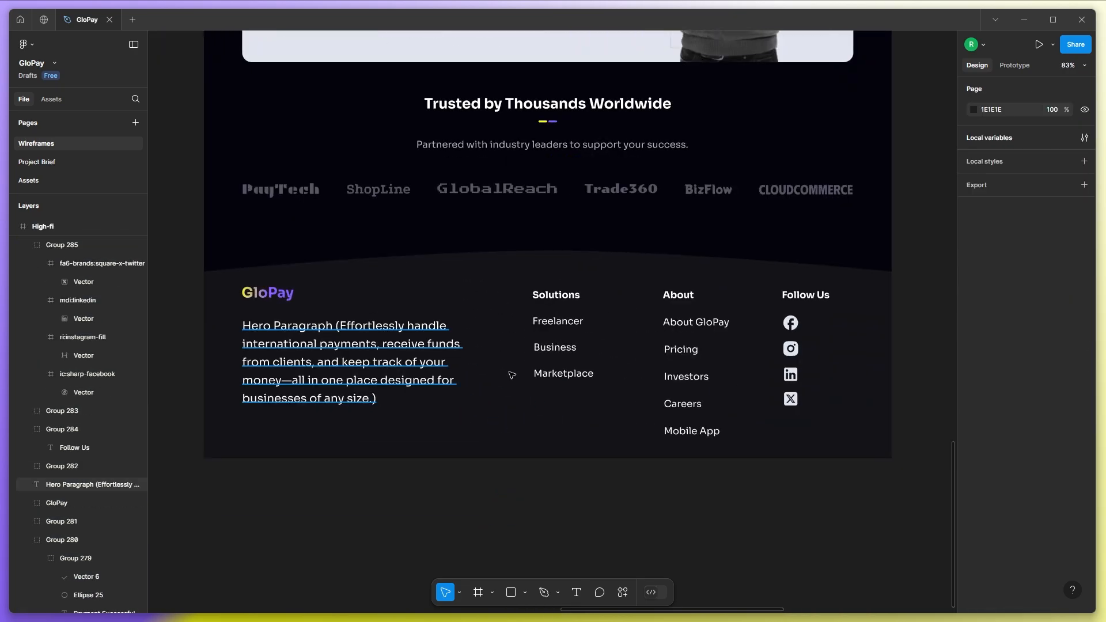
Set the footer paragraph's font size to 20 and narrow its text box to about 421 px wide.
left_click(389, 372)
type("20")
key("Return")
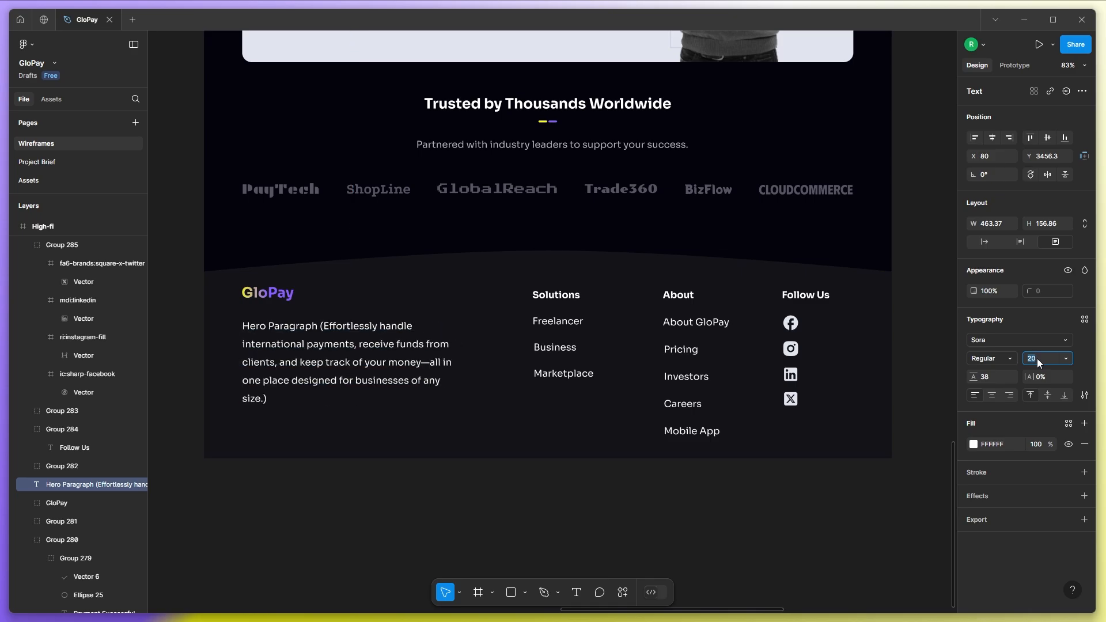
left_click_drag(464, 354, 443, 351)
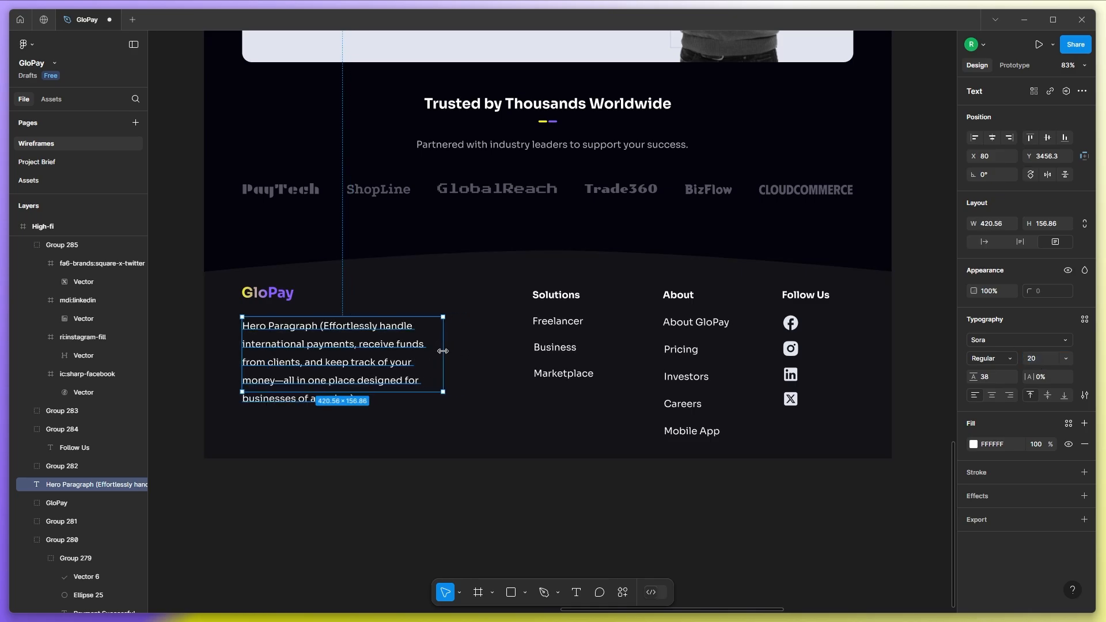
Set the footer paragraph's white fill to 70% opacity.
left_click(973, 444)
left_click(927, 508)
type("70")
key("Return")
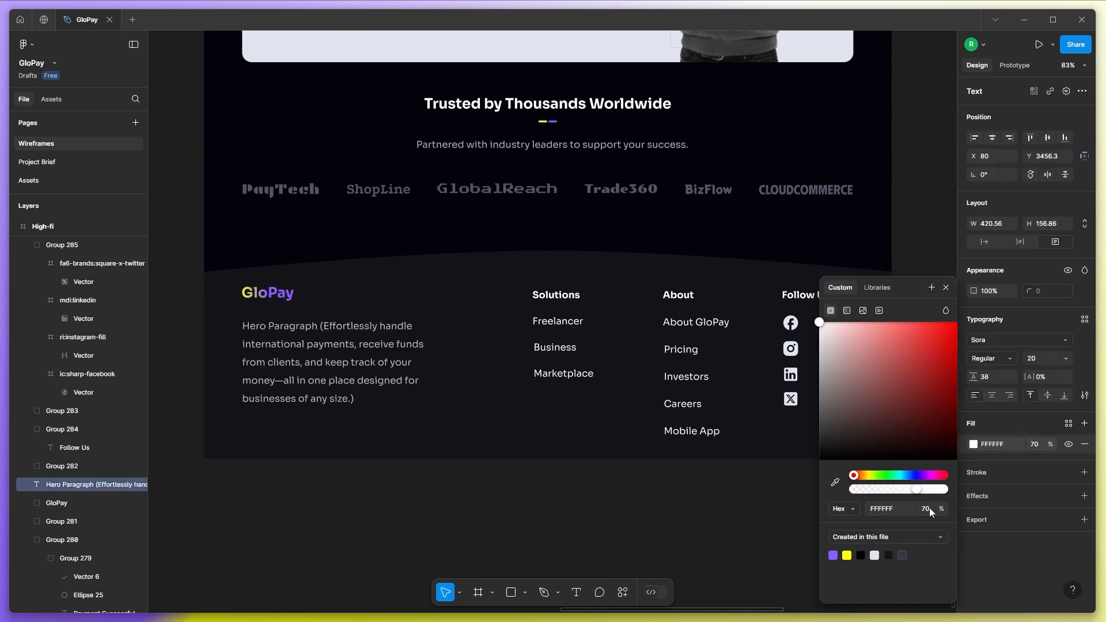
Set the fill of all eight footer links under Solutions and About to 70% opacity, leaving the column headings out.
left_click(555, 362)
left_click(561, 349, "ctrl")
left_click(562, 322, "ctrl+shift")
left_click(564, 373, "ctrl+shift")
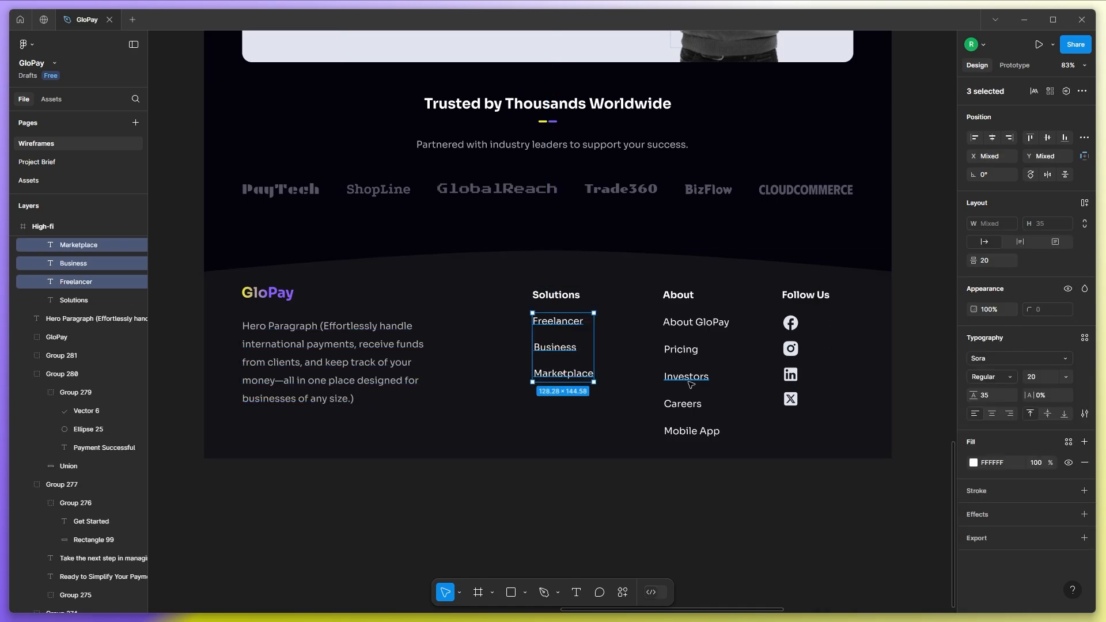
left_click(685, 378, "ctrl+shift")
left_click(688, 350, "ctrl+shift")
left_click(695, 323, "ctrl+shift")
left_click(682, 404, "ctrl+shift")
left_click(692, 431, "ctrl+shift")
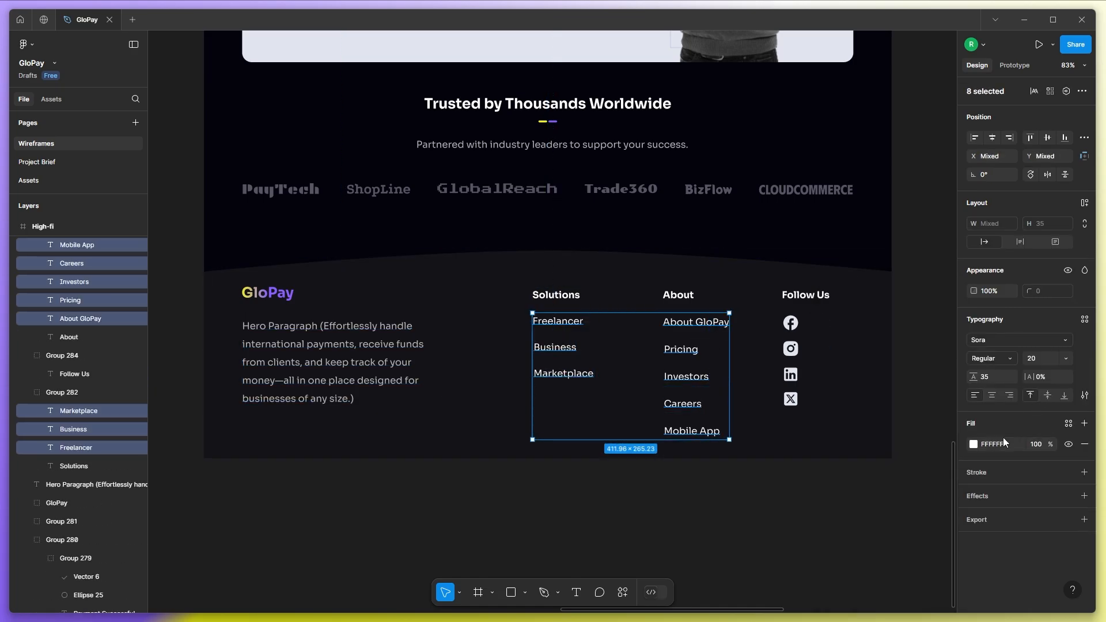
left_click(973, 444)
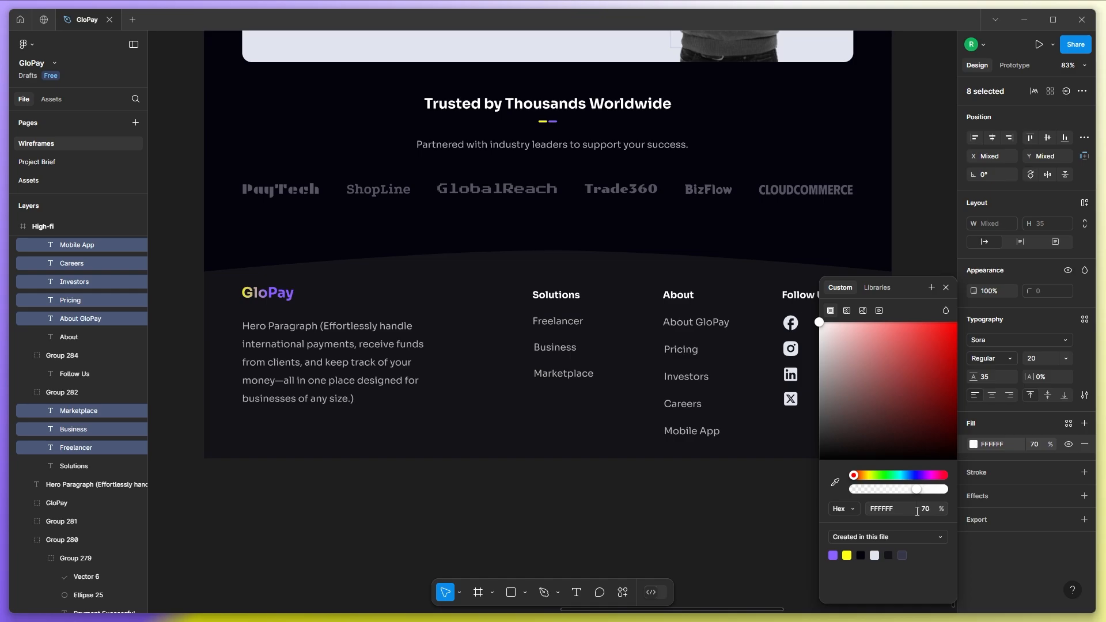
left_click(716, 512)
Delete the leftover wireframe placeholders and loose "Get Started" text lying beside the High-fi frame.
scroll(526, 473, "down", 5)
scroll(544, 465, "up", 15)
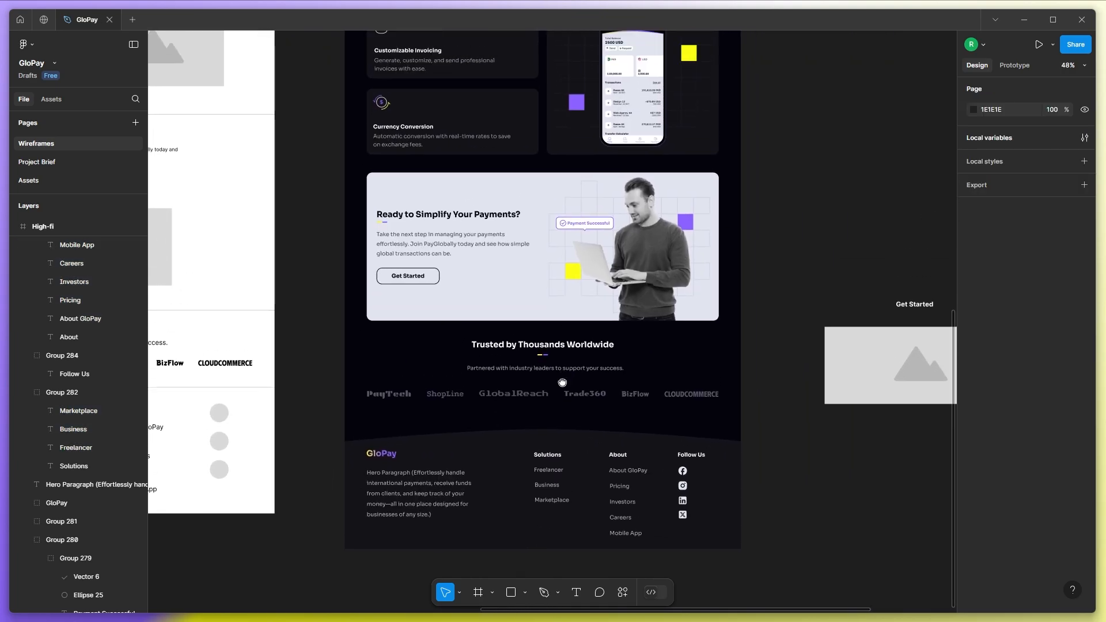
scroll(540, 413, "down", 6)
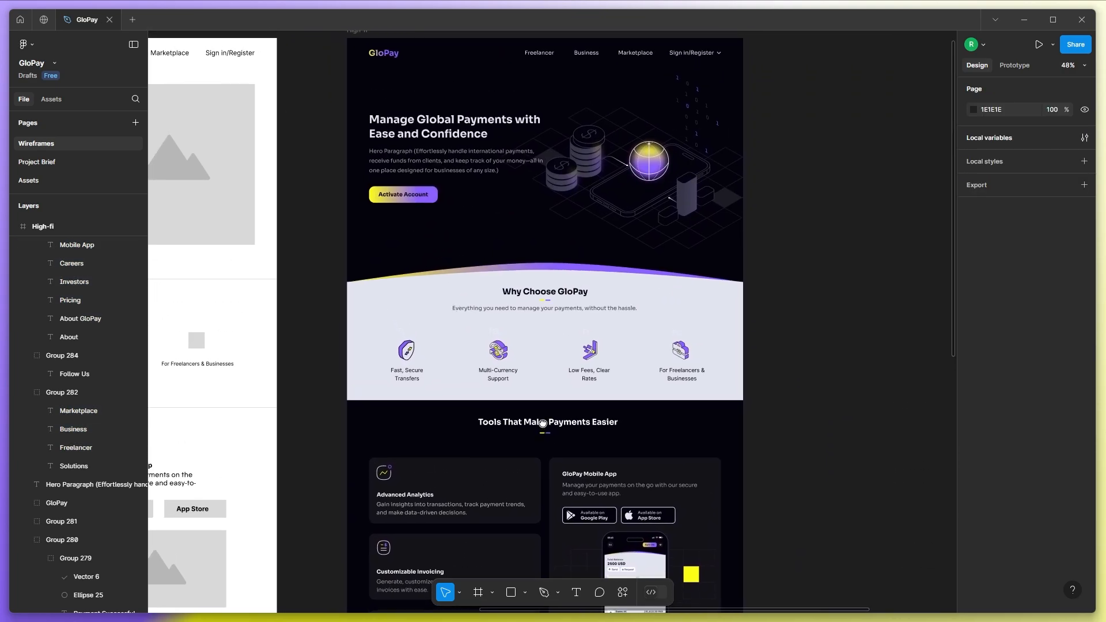
scroll(755, 437, "down", 3)
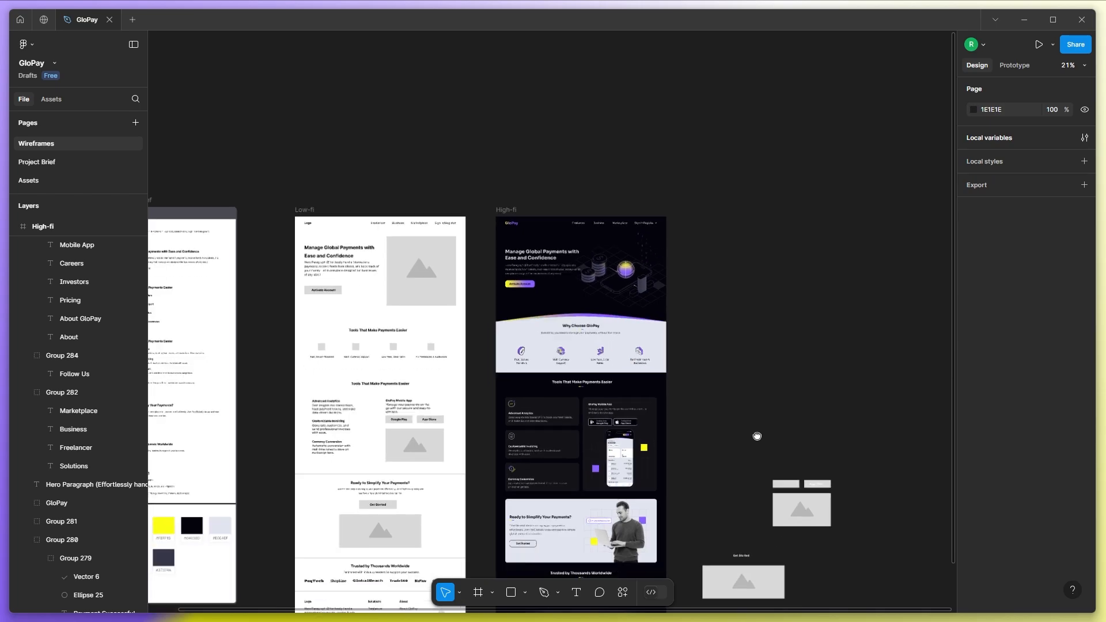
left_click_drag(741, 317, 902, 558)
key("Delete")
Set the stroke weight of all vectors in the Multi-Currency Support icon to 2.
scroll(753, 424, "down", 2)
scroll(719, 359, "up", 10)
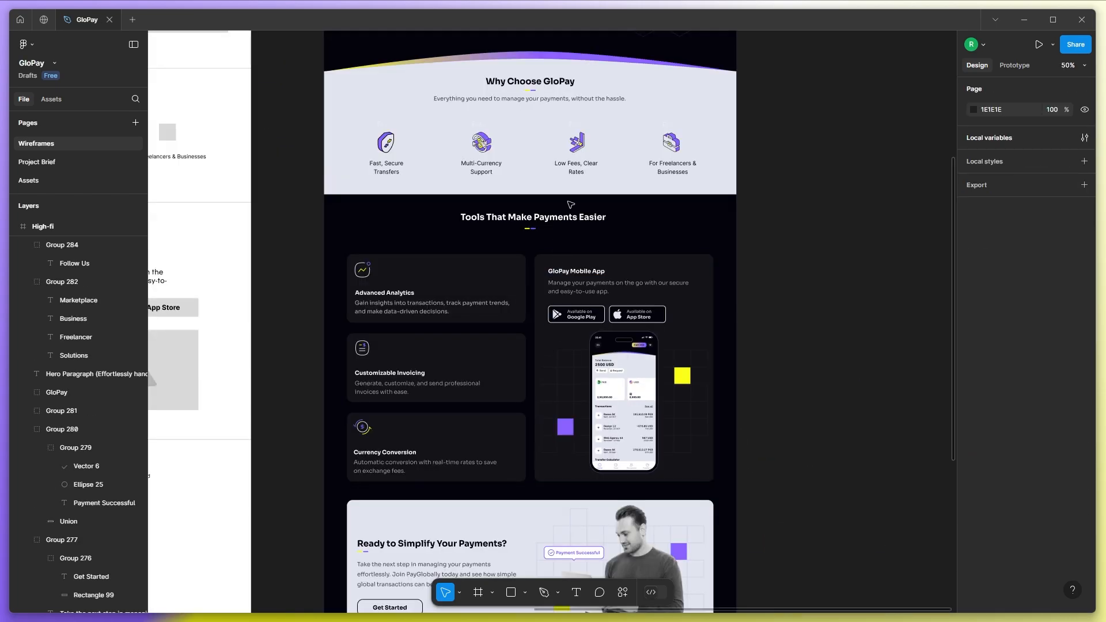
scroll(465, 200, "up", 1)
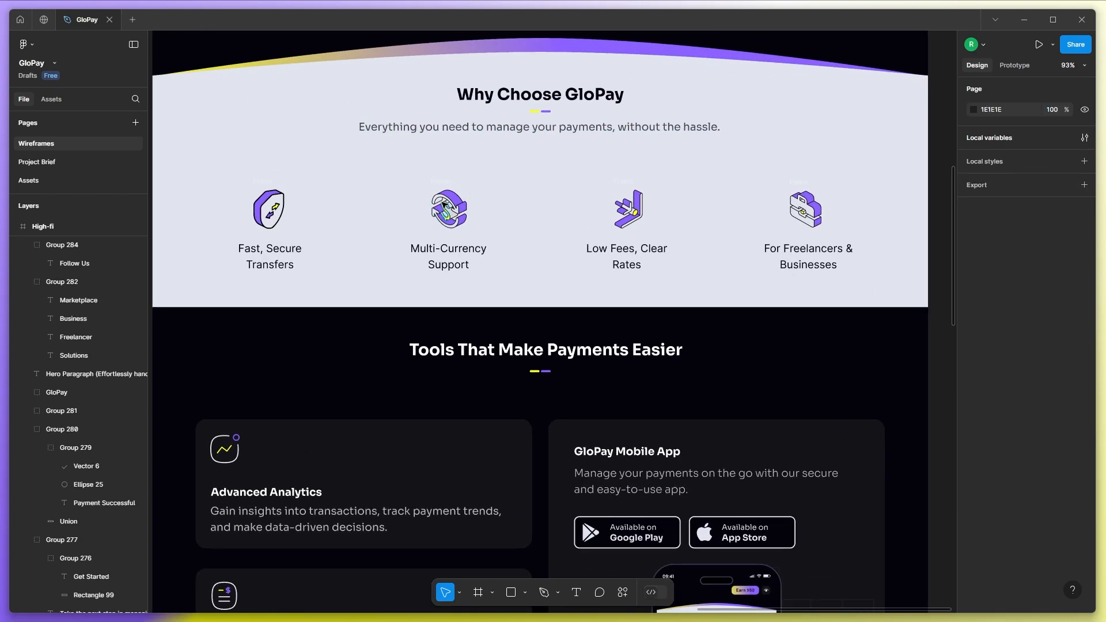
left_click(444, 184)
left_click(628, 209, "shift")
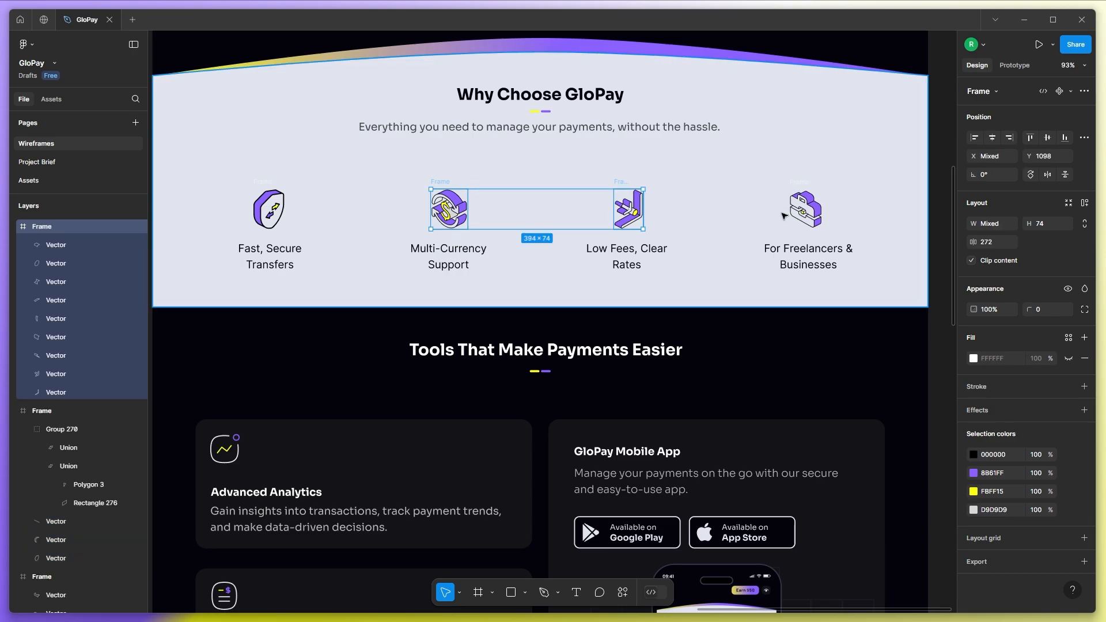
scroll(451, 201, "up", 4)
left_click(451, 201)
key("ctrl+a")
type("2")
key("Return")
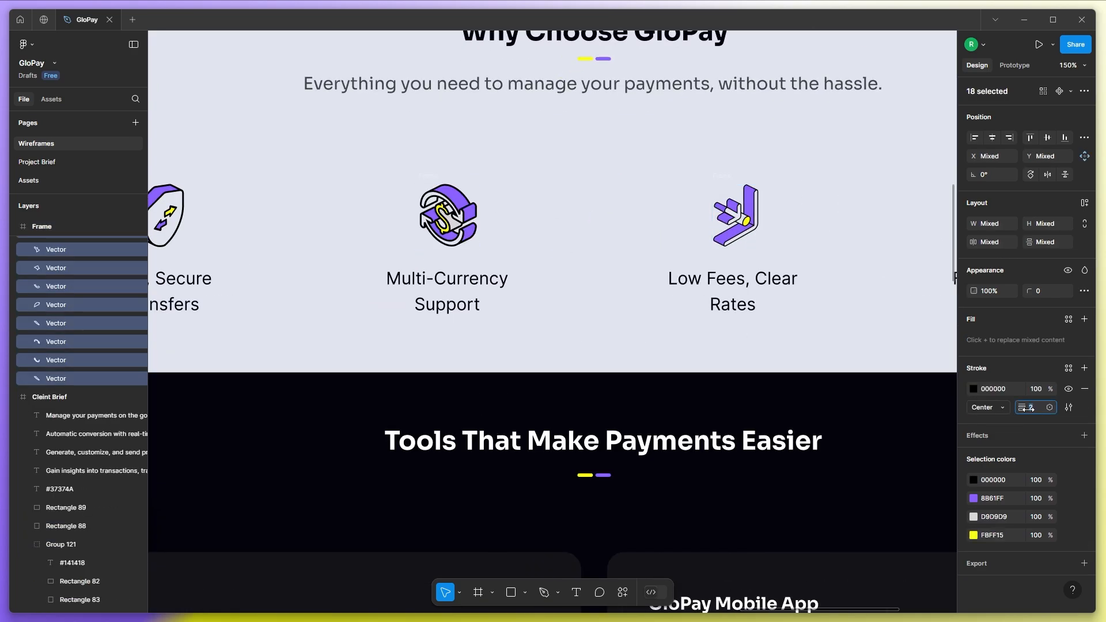
Set the stroke weight of all vectors in the "Low Fees, Clear Rates" icon to 2.
left_click(746, 224)
key("ctrl+a")
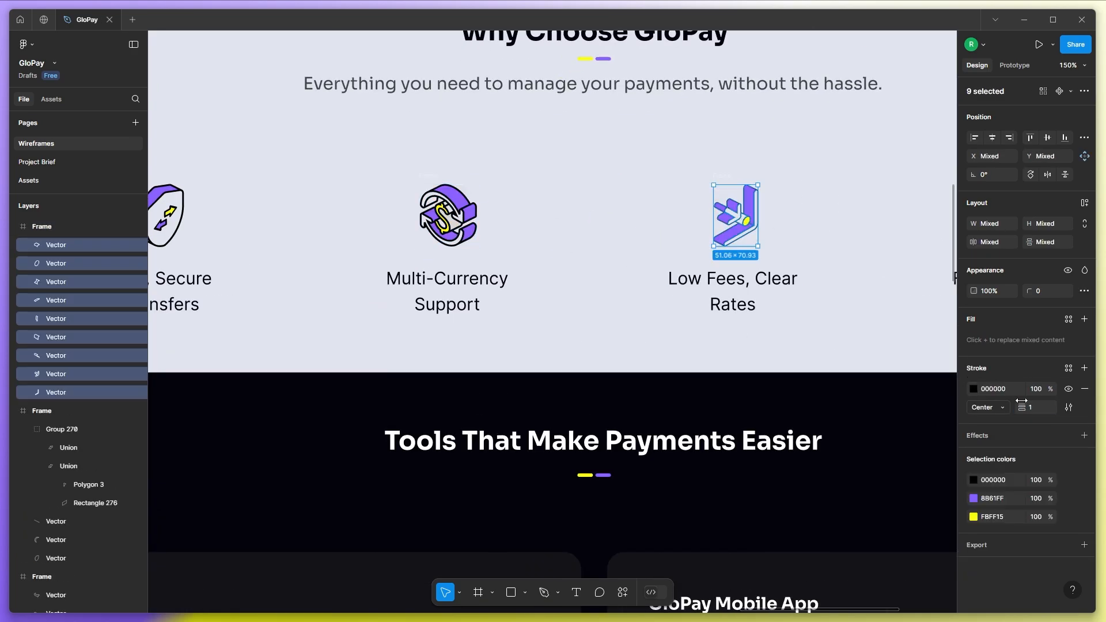
type("2")
key("Return")
Set the stroke weight of all vectors in the "For Freelancers & Businesses" briefcase icon to 2.
scroll(264, 230, "down", 5)
scroll(668, 224, "up", 4)
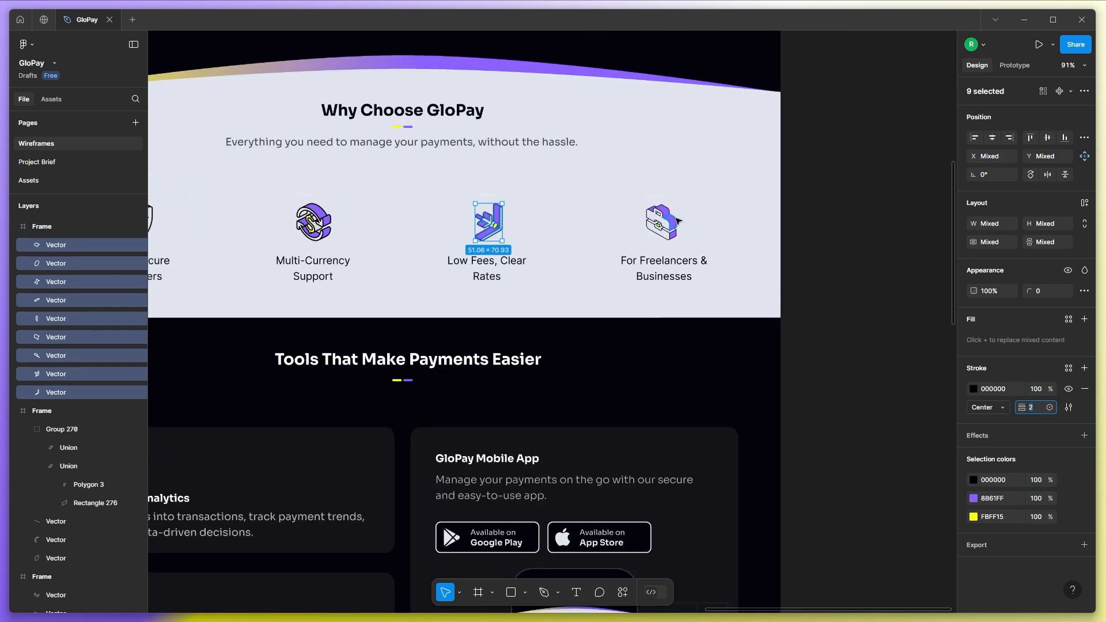
left_click(662, 224)
key("ctrl+a")
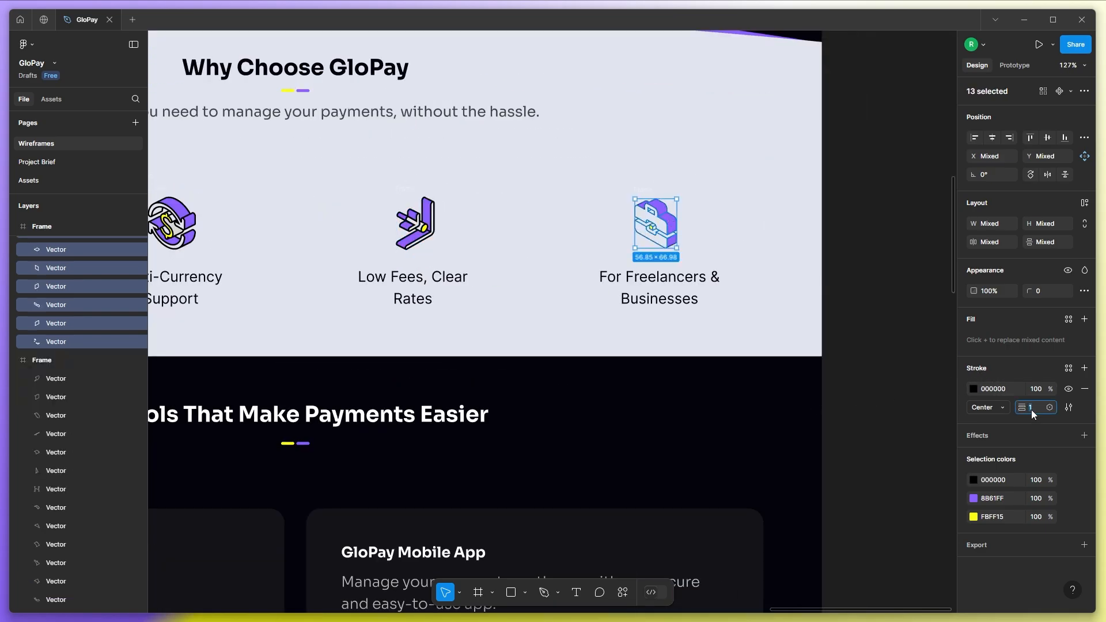
type("2")
key("Return")
left_click(922, 316)
Review the feature icons and the whole High-fi landing page alongside the Low-fi wireframe.
scroll(755, 272, "down", 3)
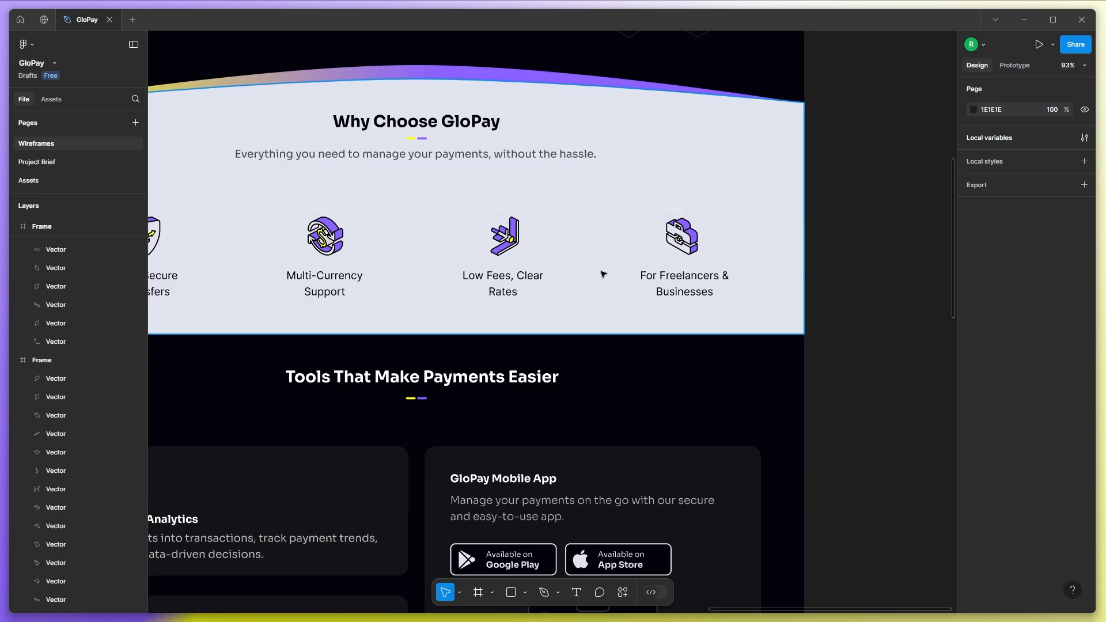
scroll(555, 250, "down", 4)
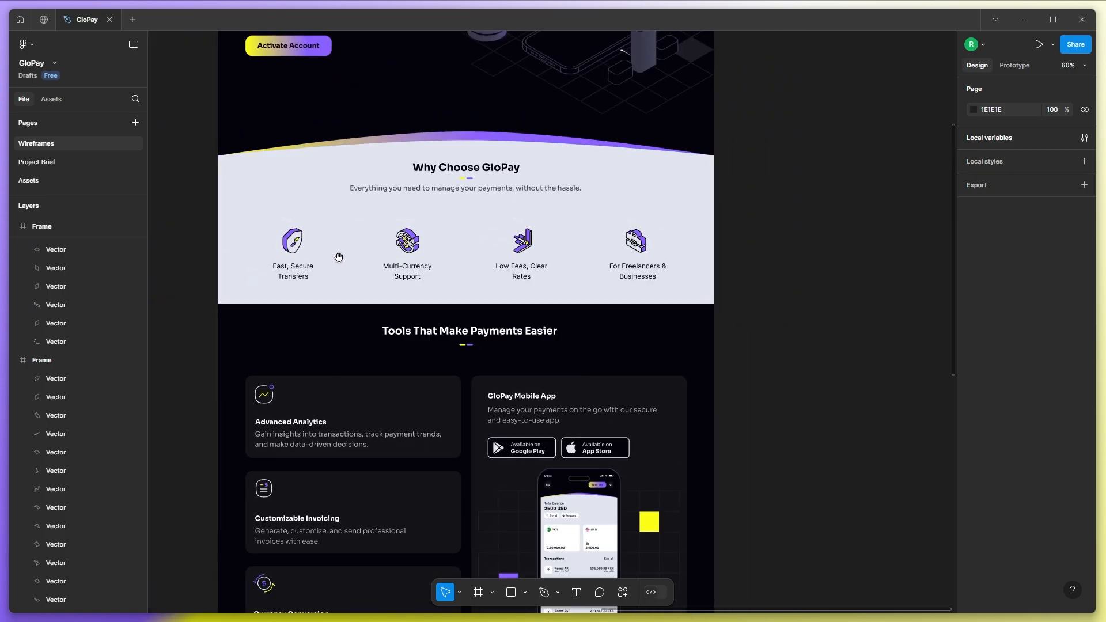
left_click_drag(339, 257, 416, 285)
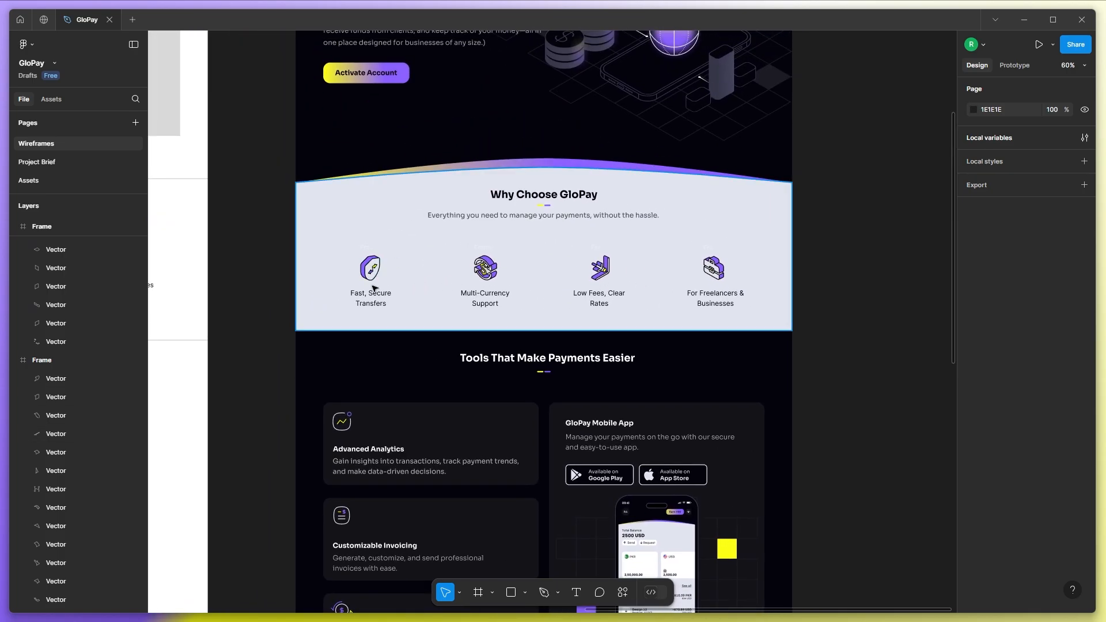
scroll(423, 277, "down", 5)
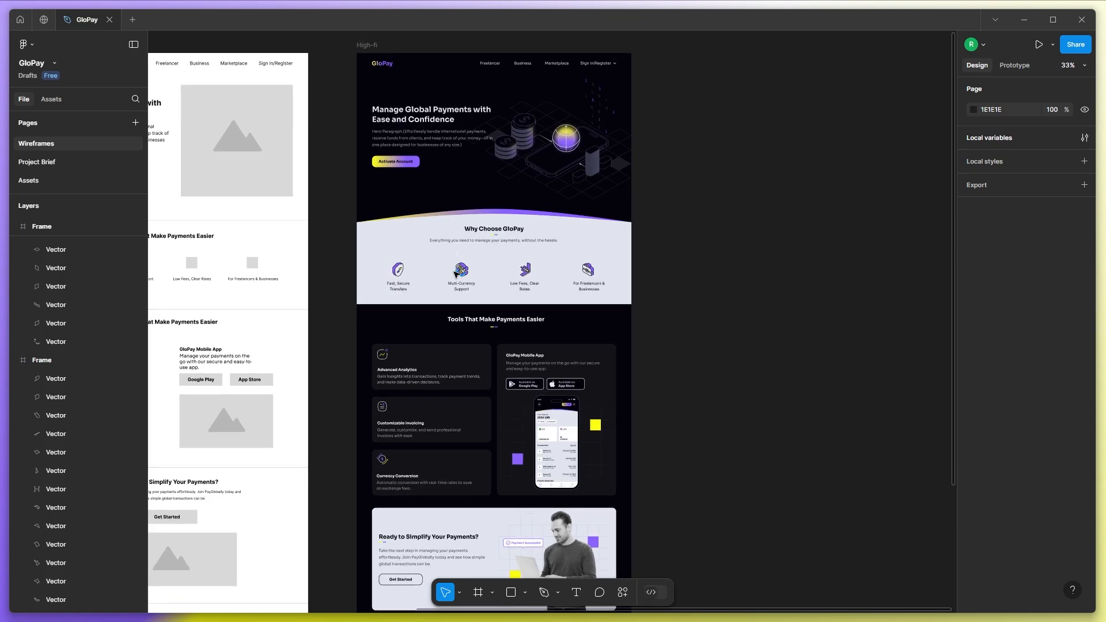
scroll(698, 333, "down", 5)
scroll(699, 334, "left", 2)
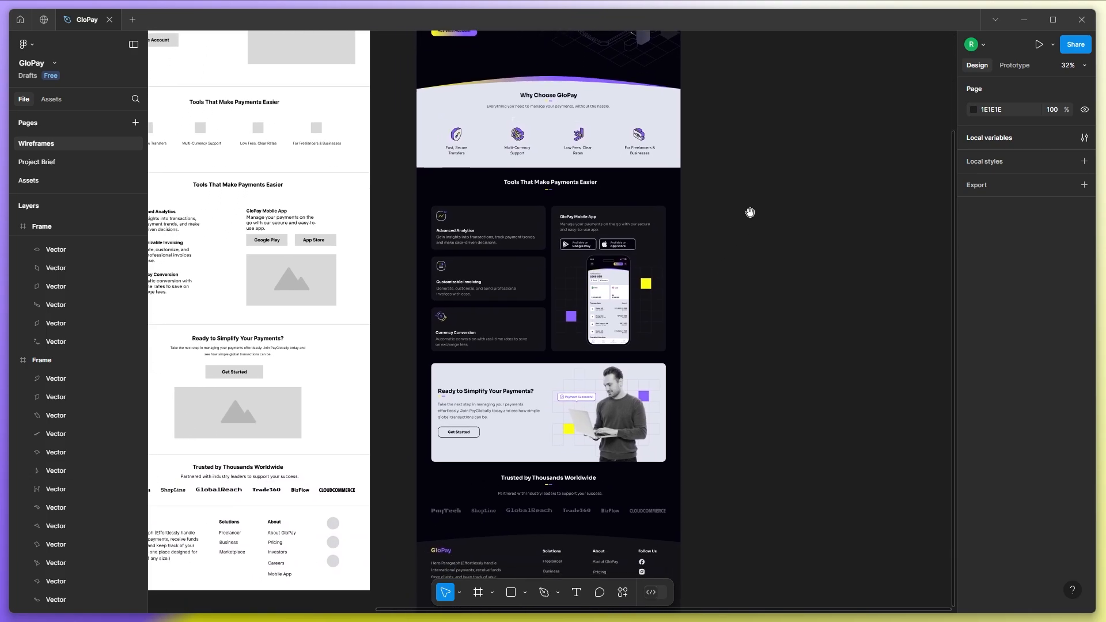
scroll(724, 282, "up", 3)
scroll(726, 277, "down", 1)
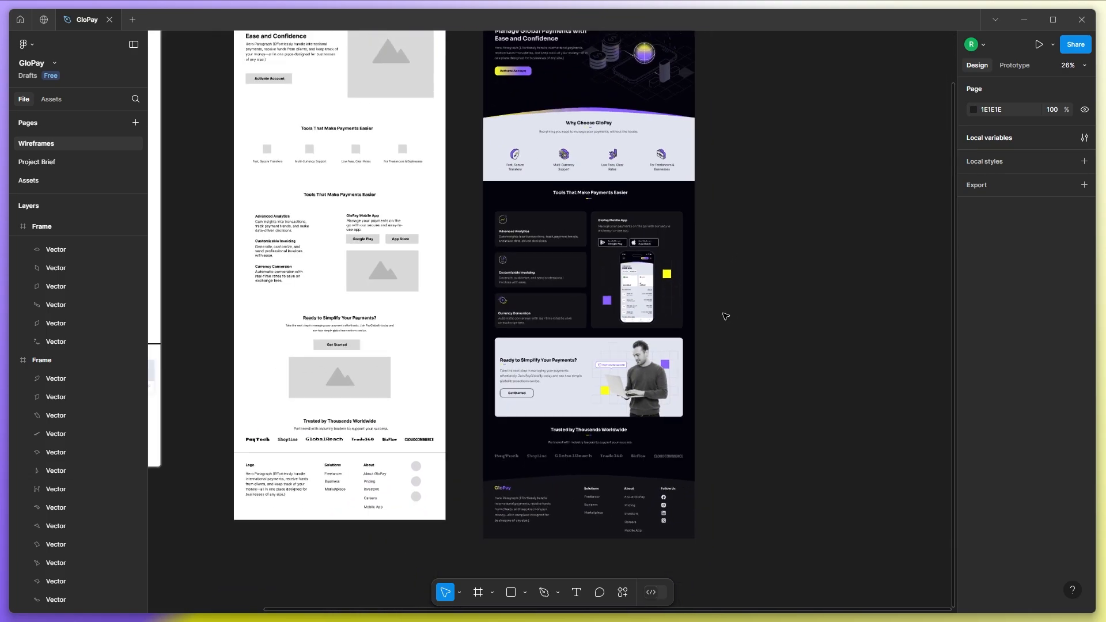
left_click_drag(731, 272, 699, 301)
scroll(650, 283, "down", 1)
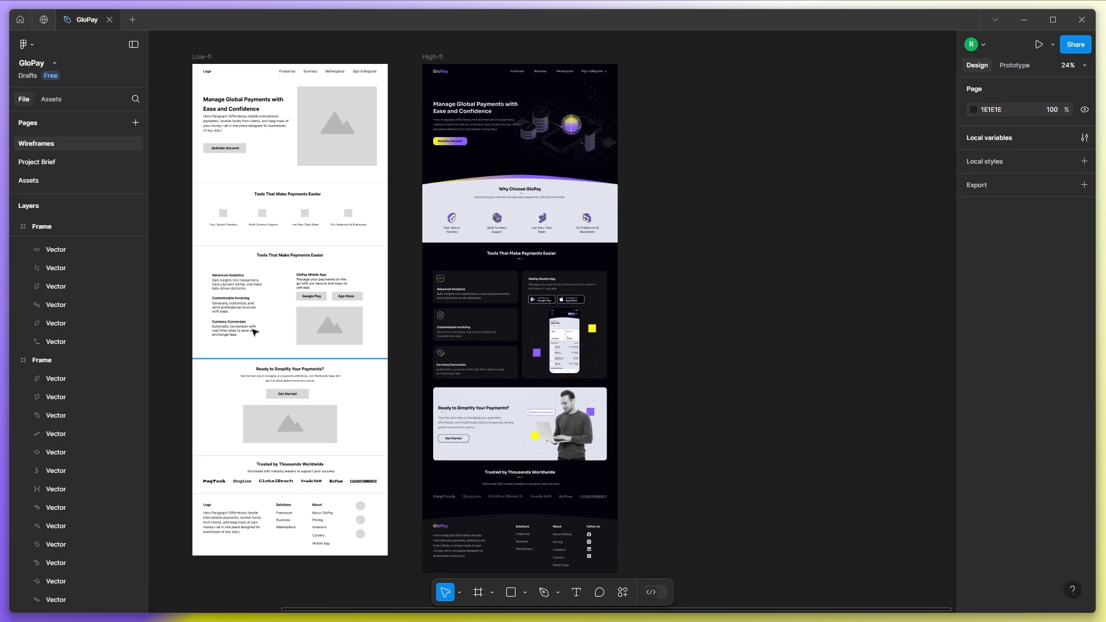